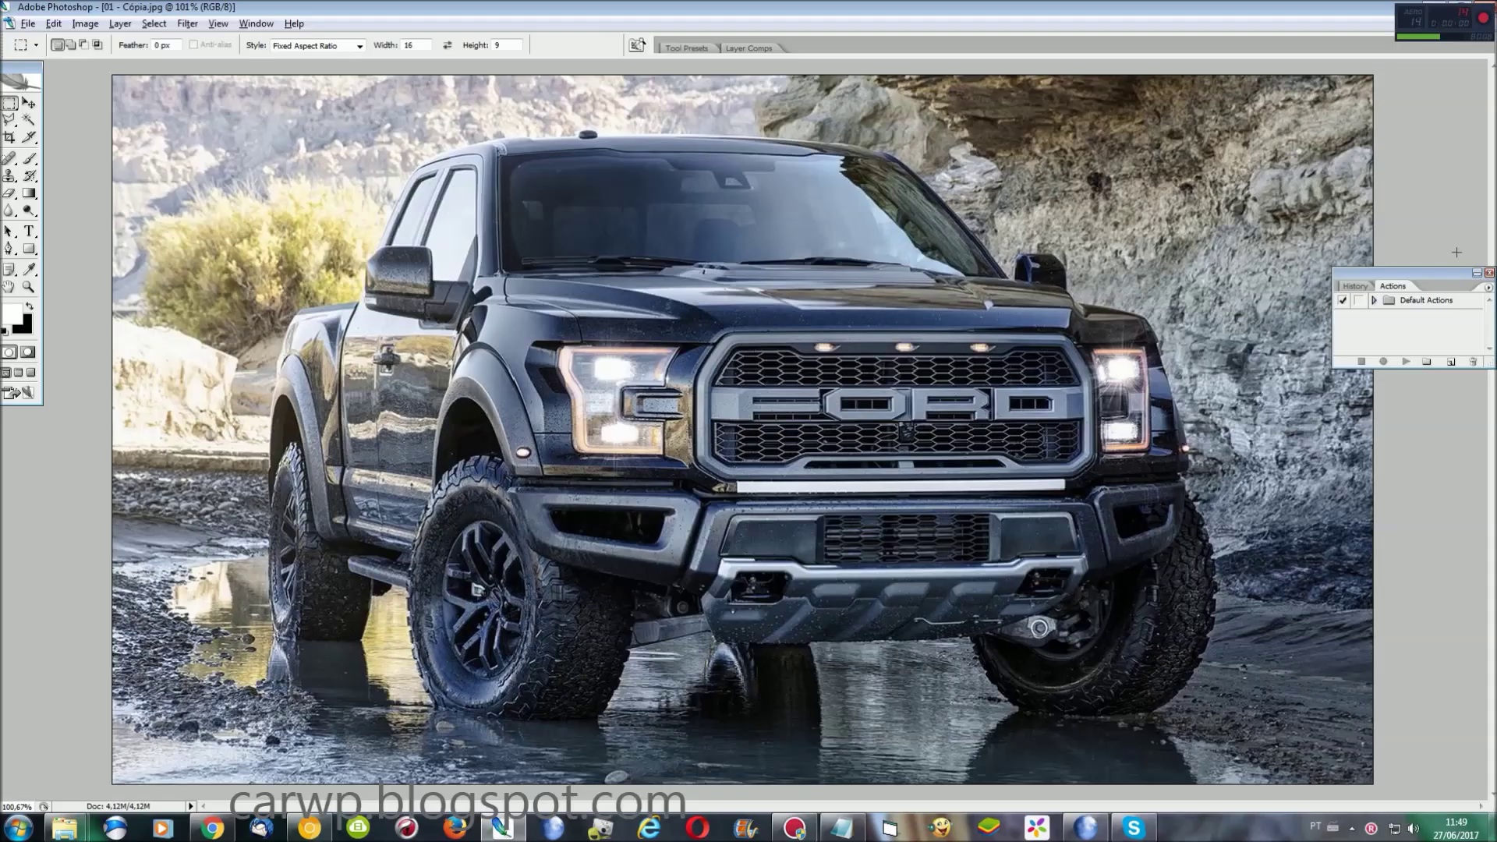
Step: Zoom to 300% and draw an elliptical selection around the front wheel arch
scroll(694, 411, up, 2)
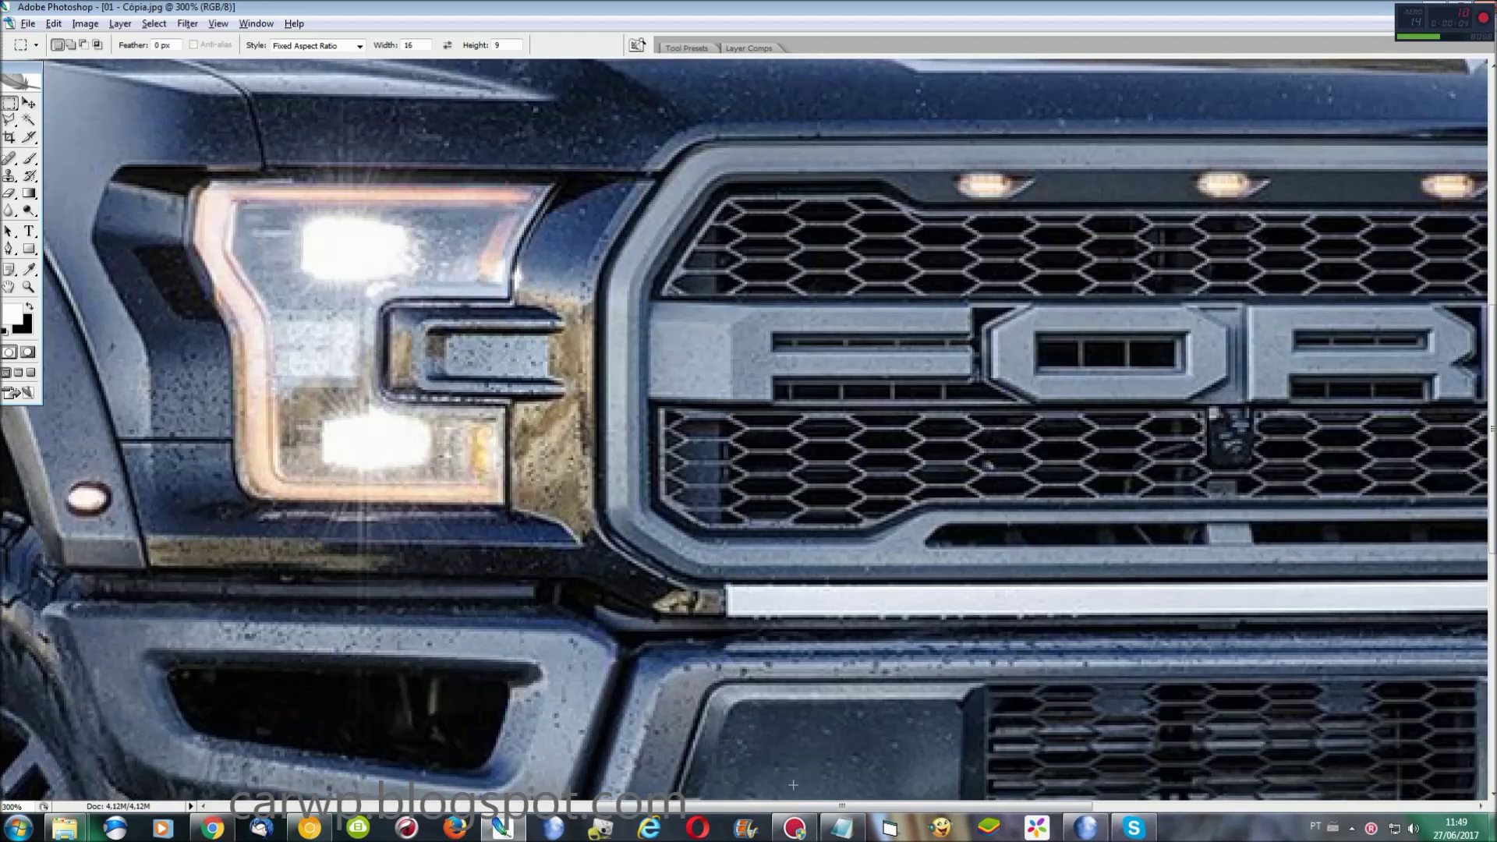
drag(832, 805, 530, 805)
drag(9, 103, 78, 115)
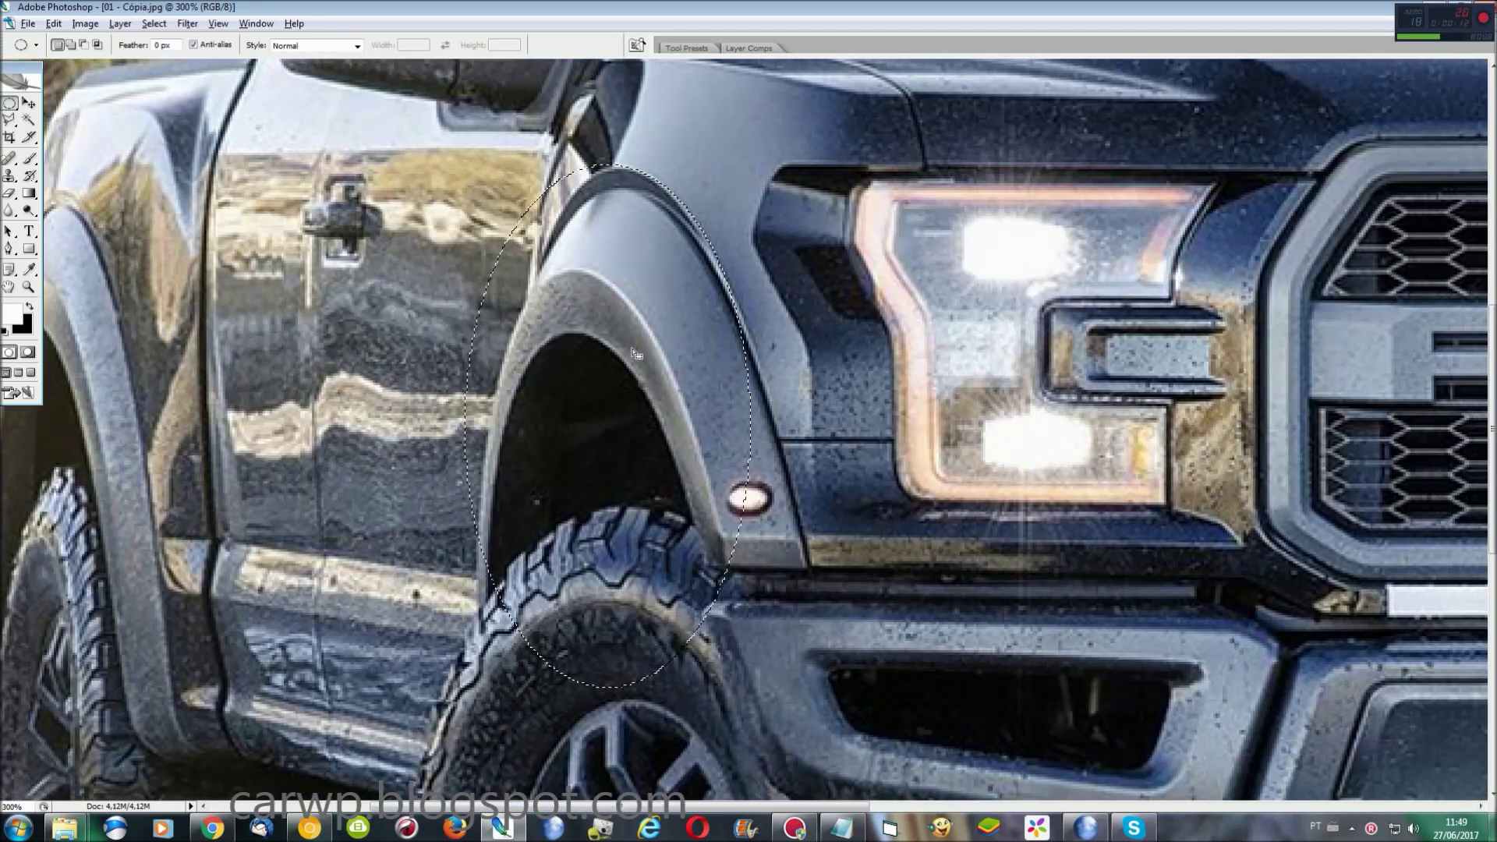
drag(669, 288, 752, 163)
right_click(590, 386)
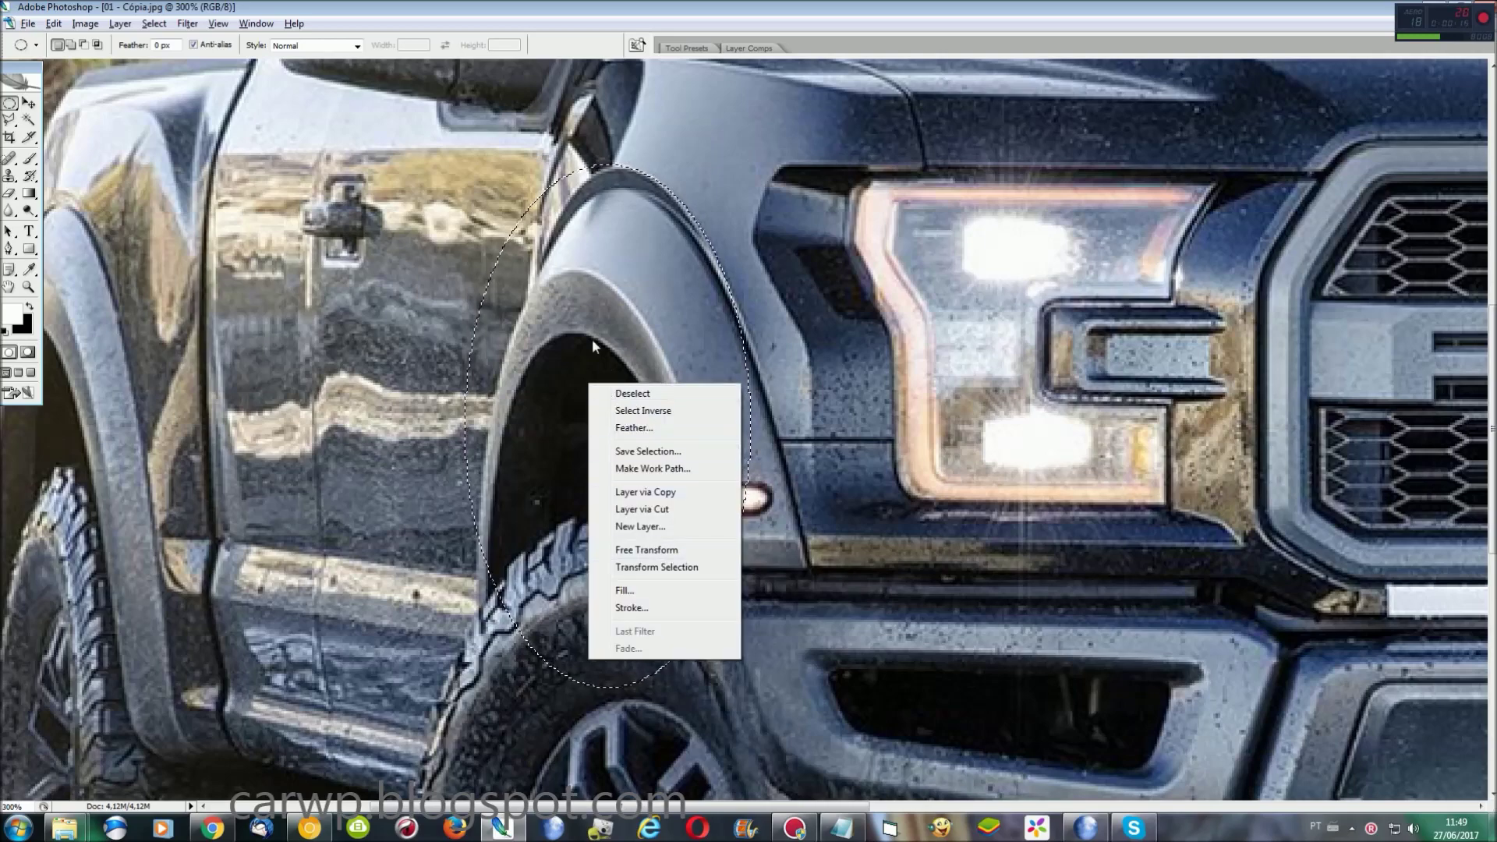
Step: Switch to the Polygonal Lasso in add-to-selection mode
key(Escape)
key(l)
key(shift)
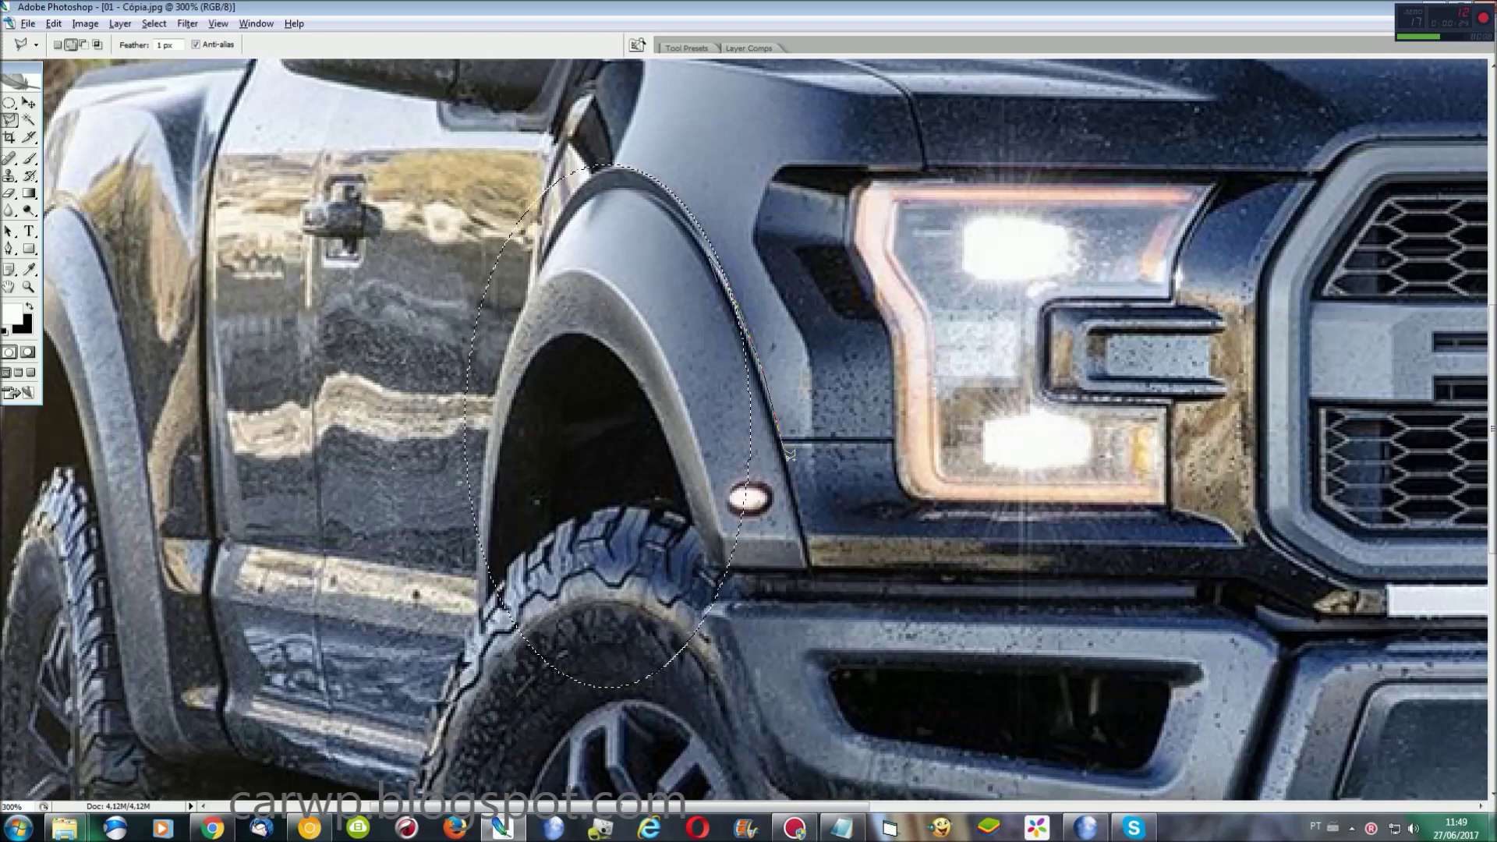
Step: Extend the selection to the fender edge and trim away the ellipse's upper-left part
click(803, 535)
double_click(602, 537)
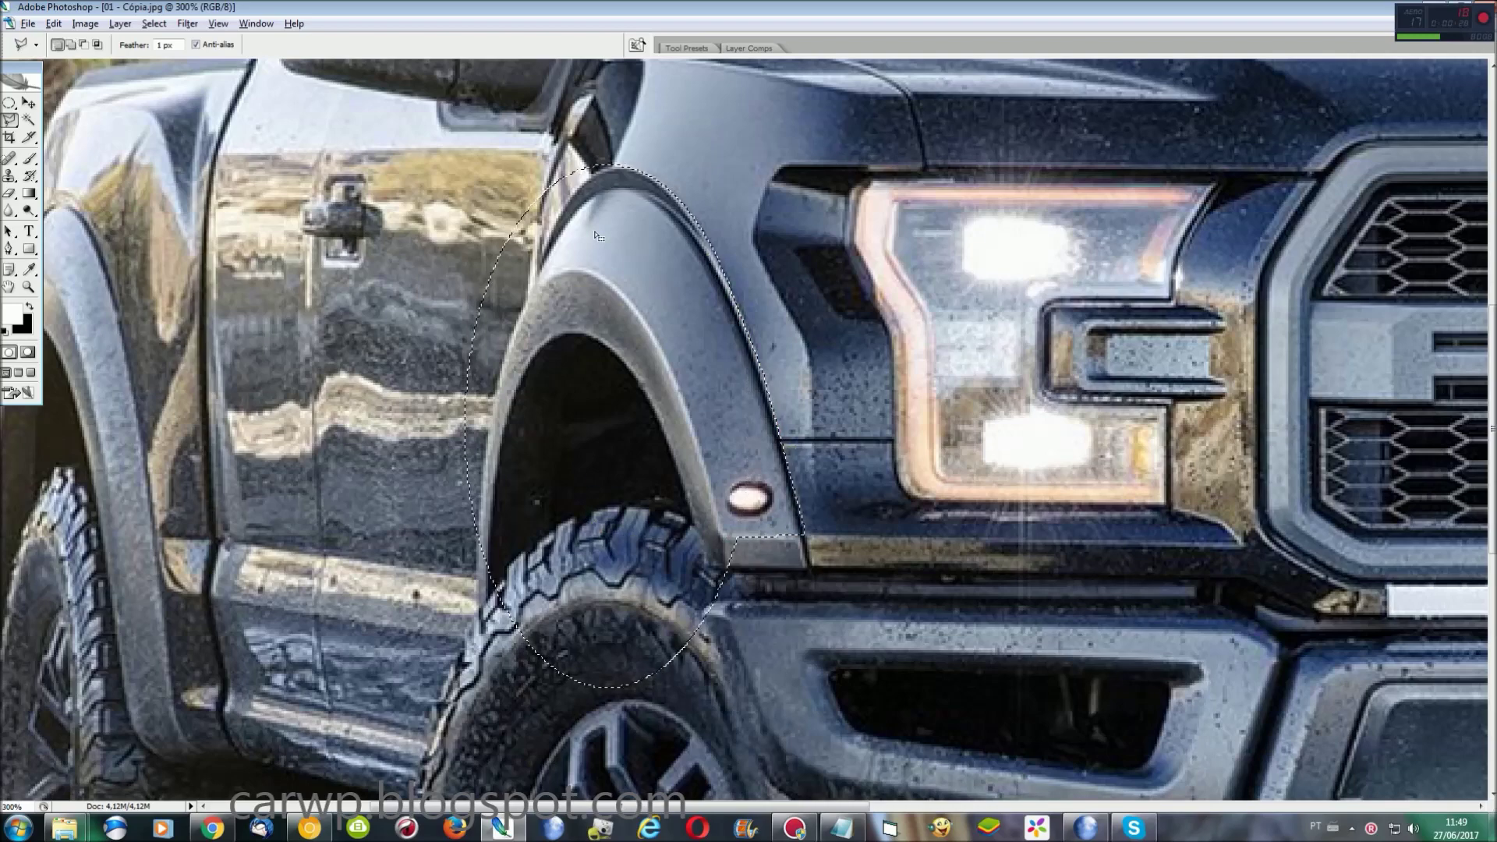
alt+click(629, 160)
click(469, 452)
double_click(437, 164)
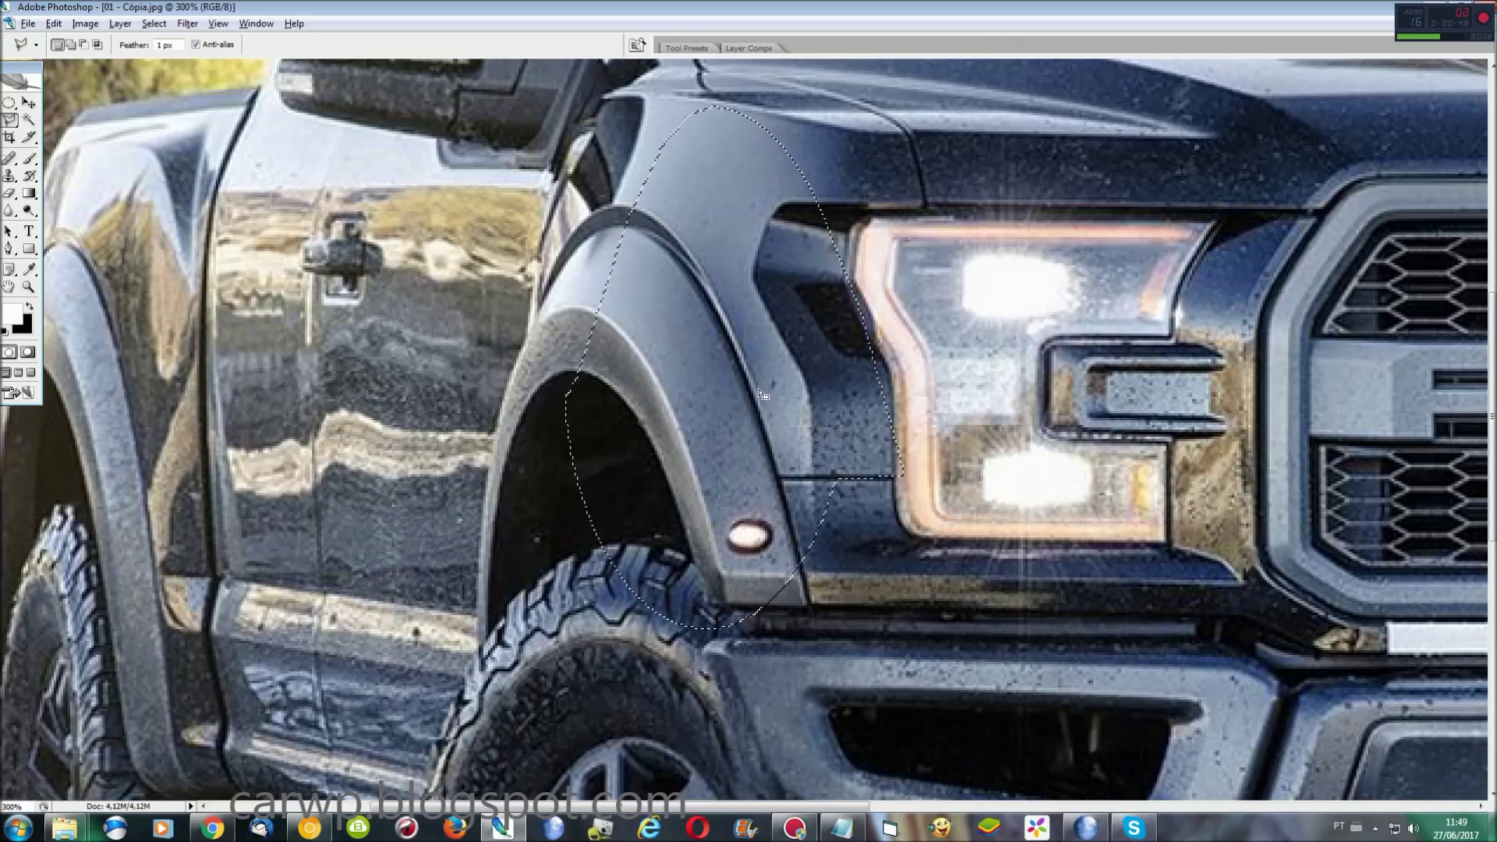
Step: Add the area along the headlight edge and close the outline along the fender
shift+click(851, 365)
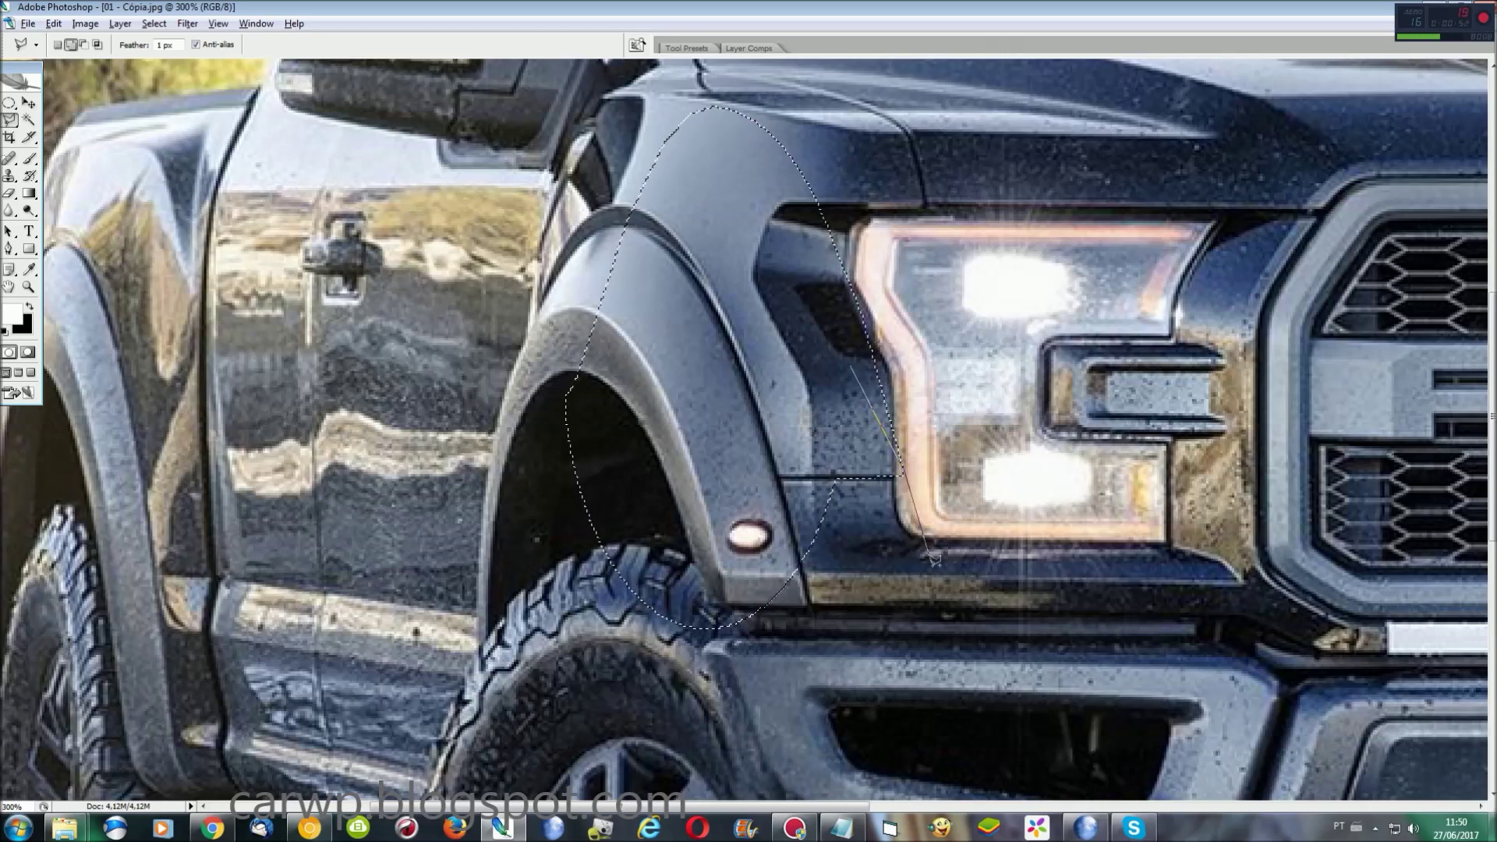
click(941, 575)
double_click(810, 420)
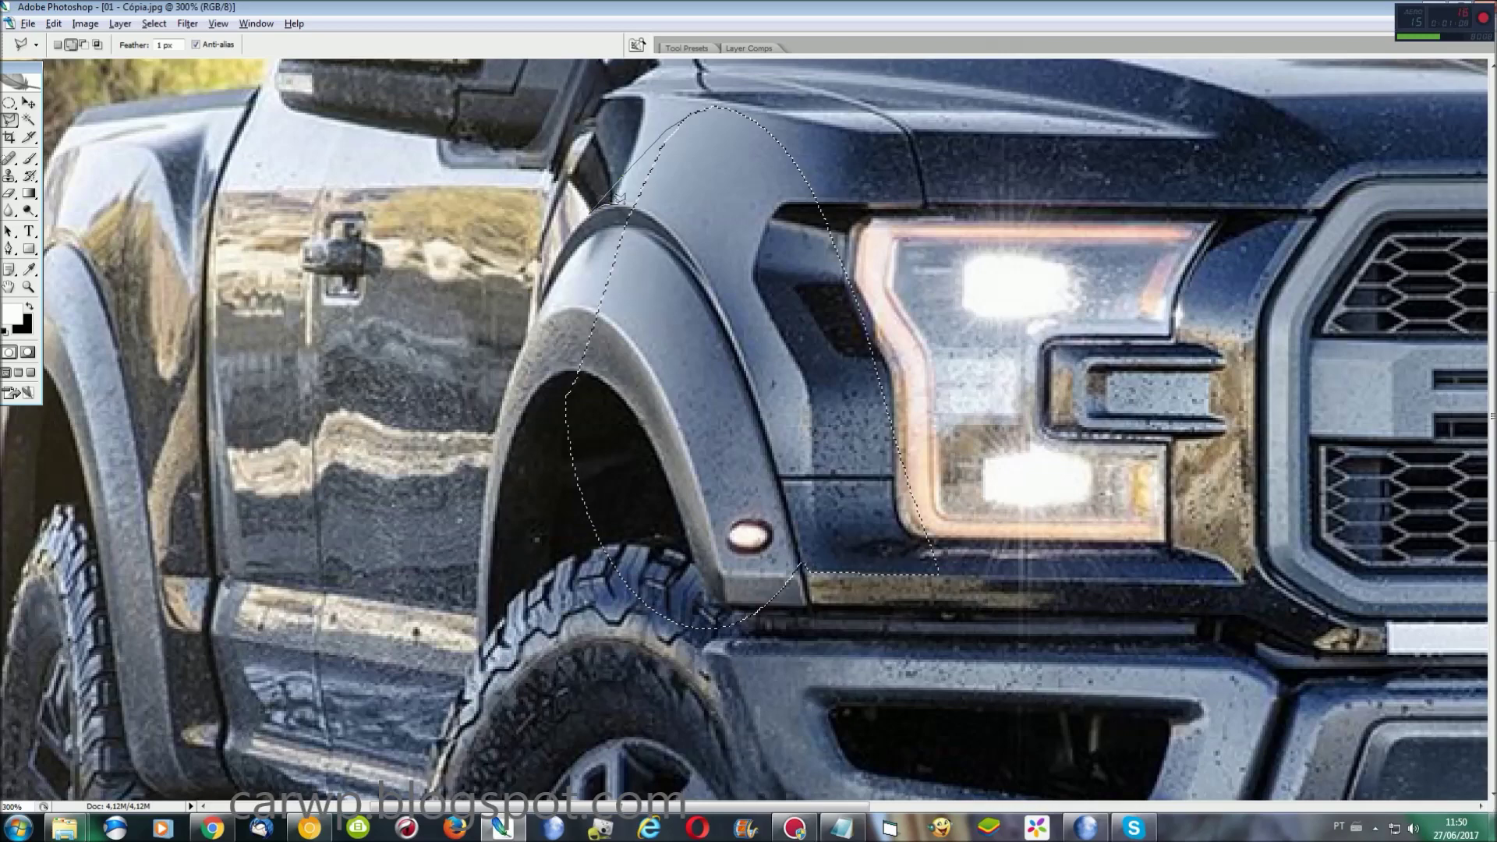
double_click(634, 200)
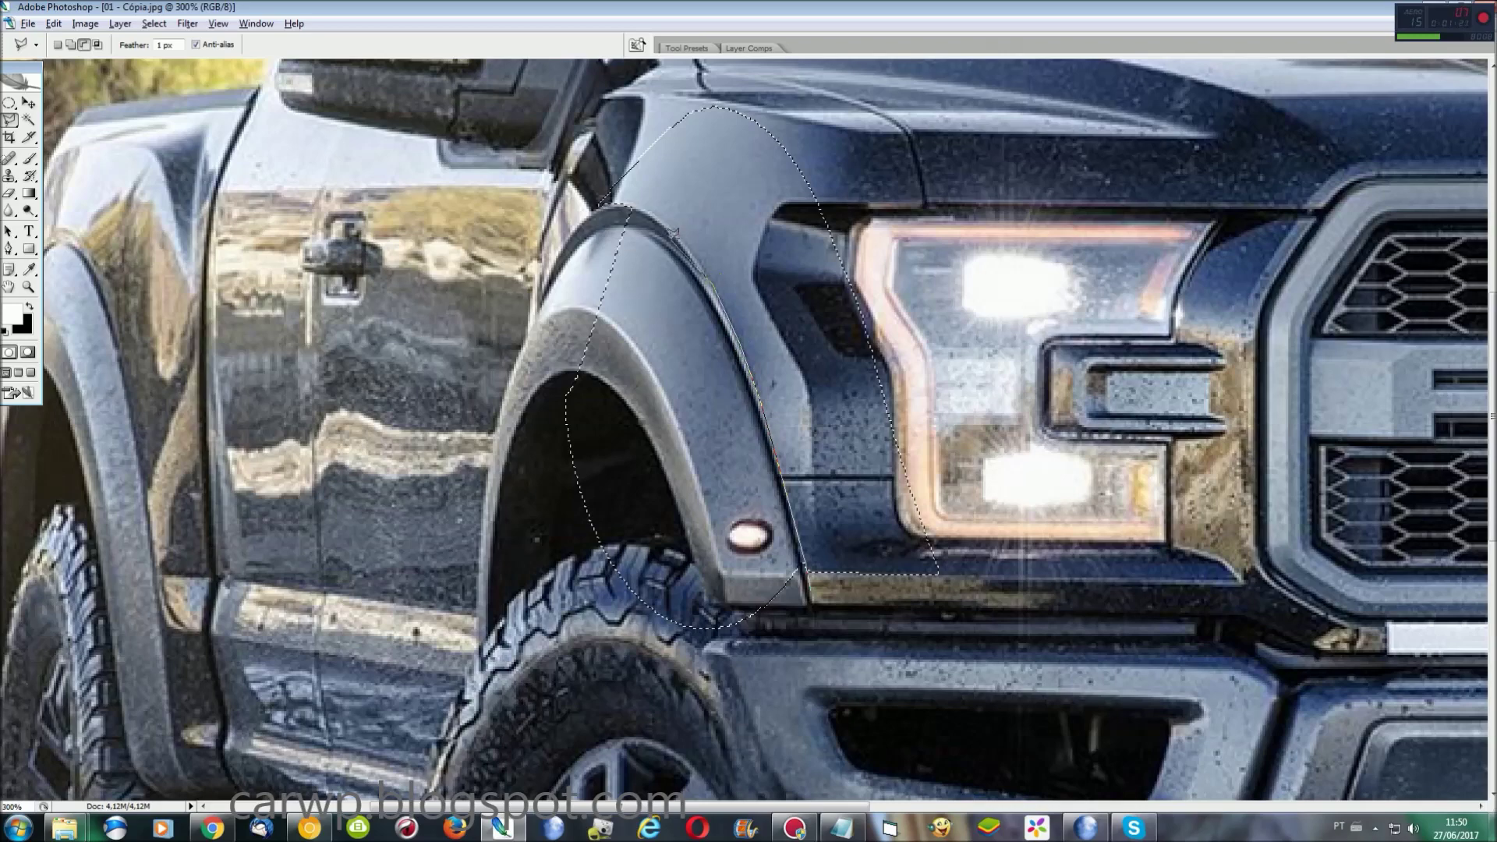
click(601, 197)
Step: Sample the truck's blue-grey body colour and fill the fender selection with it
key(Escape)
key(i)
click(535, 343)
key(x)
key(ctrl+BackSpace)
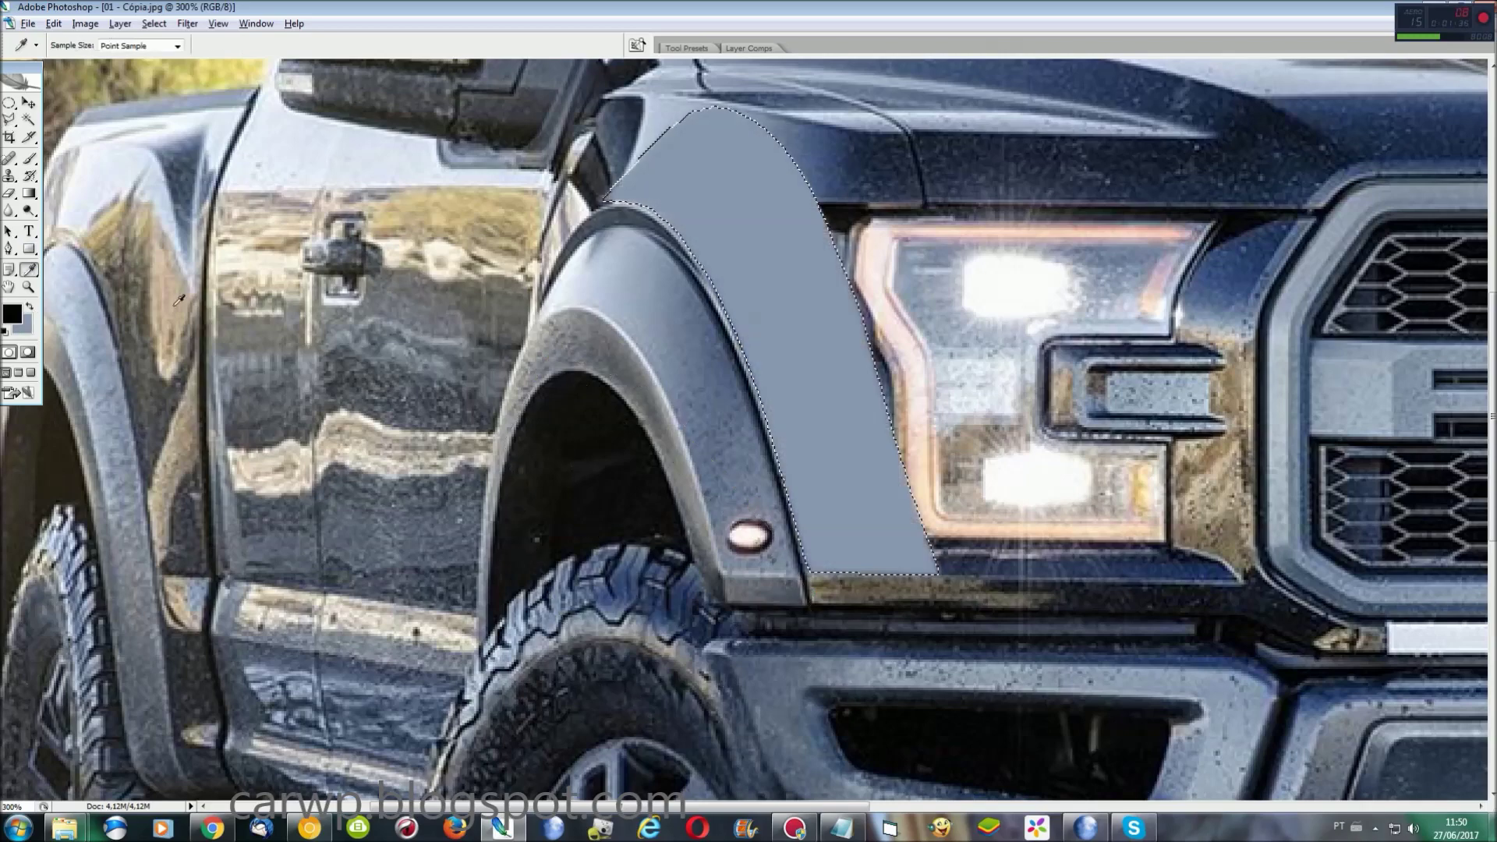
Step: Try a Levels adjustment on the fender, then cancel it
click(121, 23)
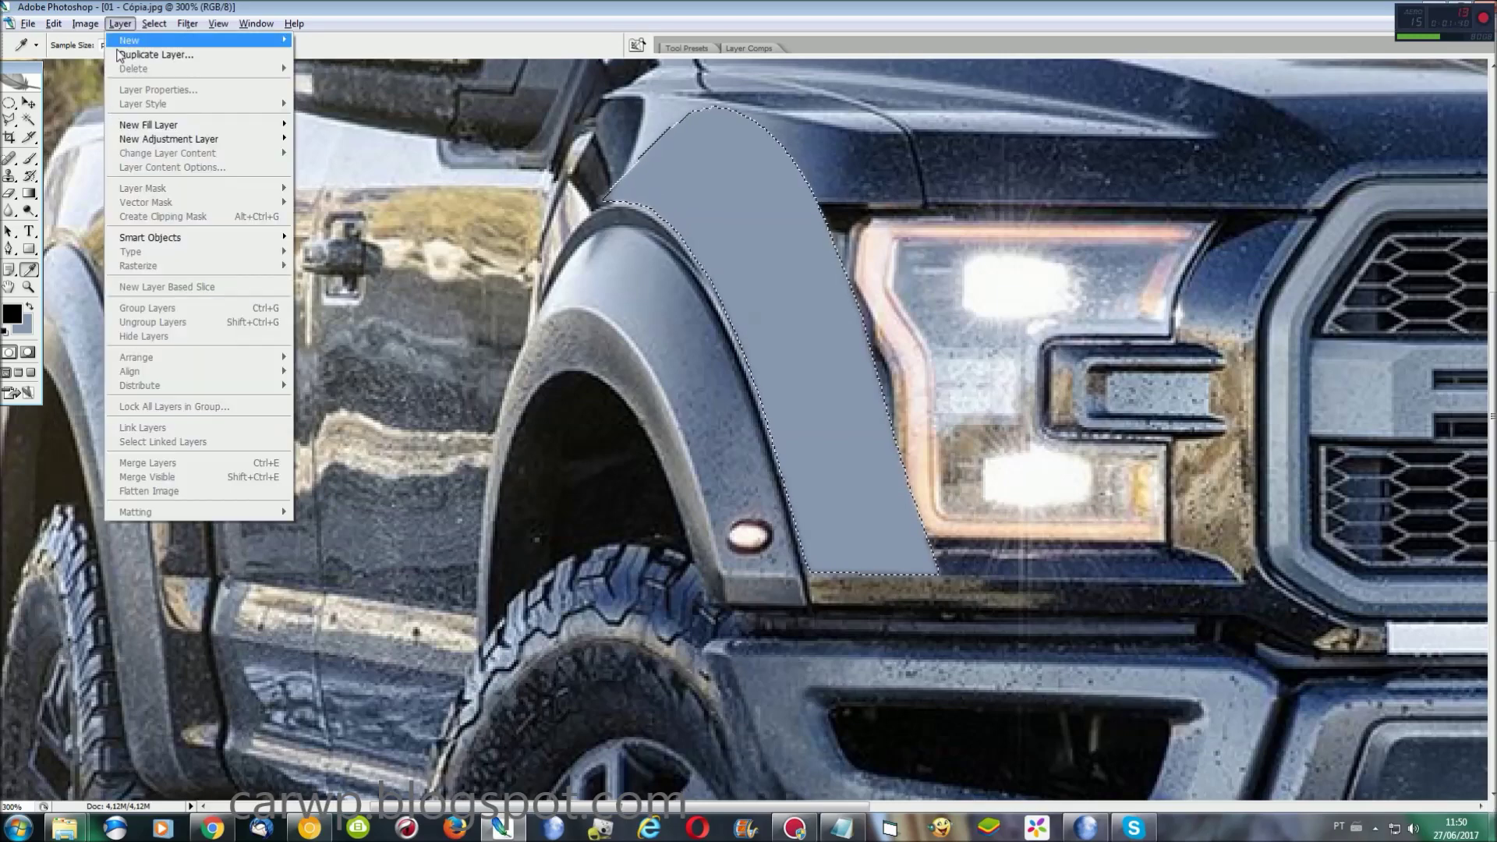
click(328, 139)
click(874, 258)
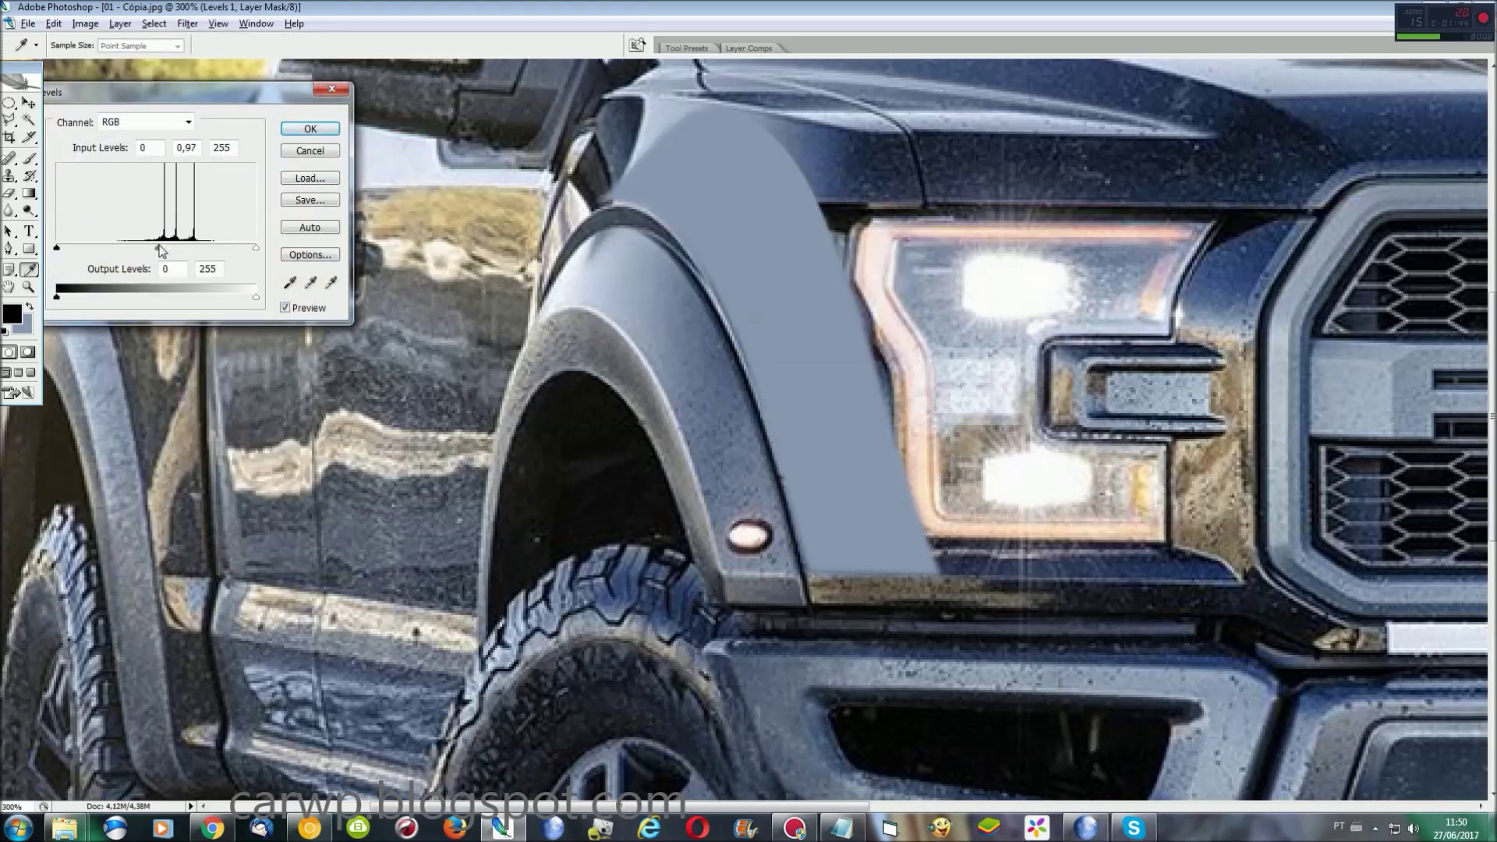
drag(161, 250, 180, 250)
click(309, 151)
click(120, 24)
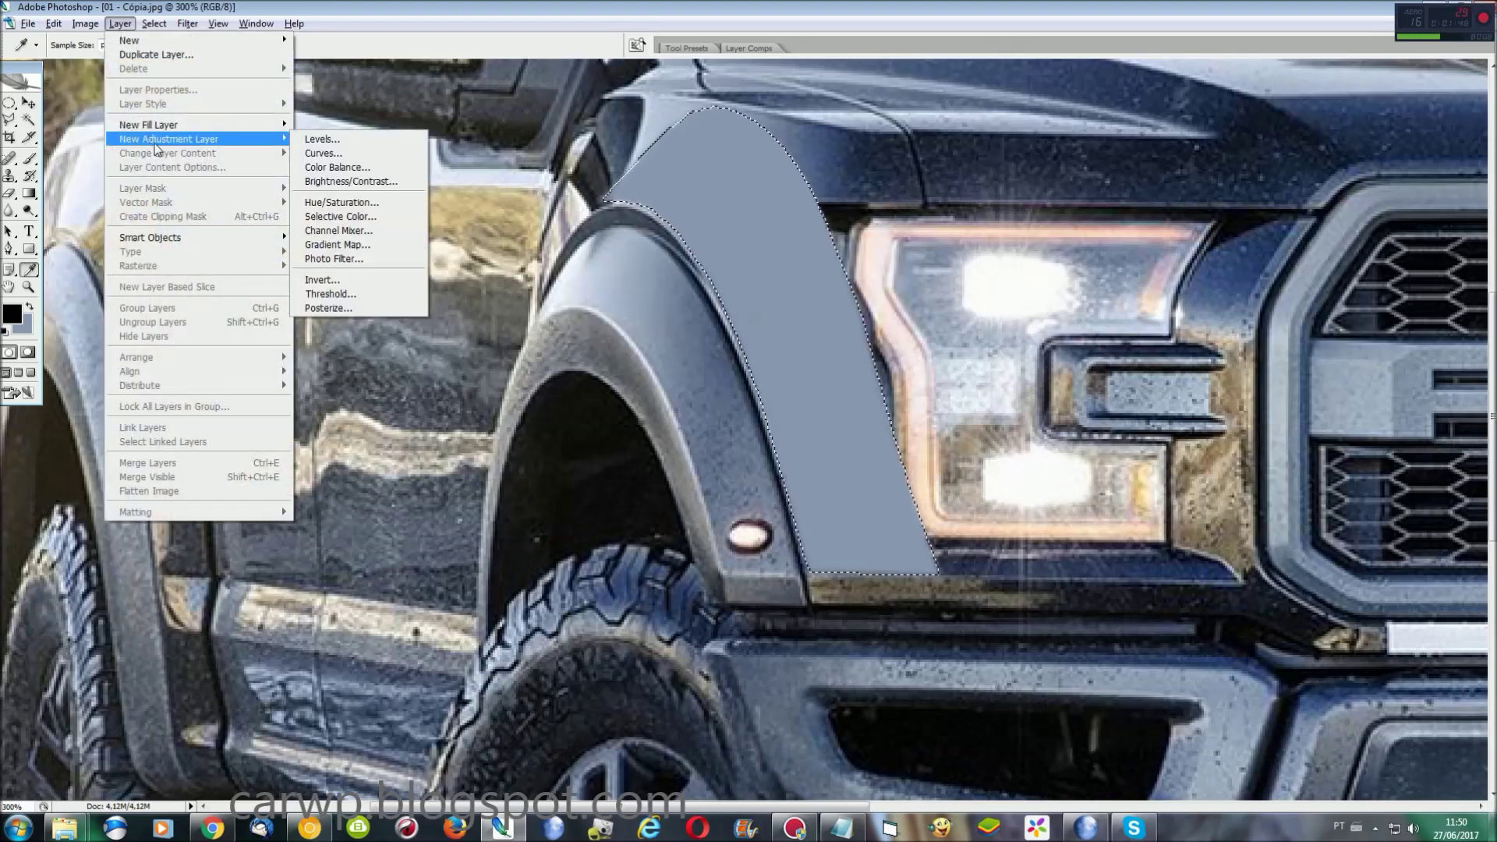
Step: Copy the blue-grey fender onto Layer 1 and load its shape as a selection
key(Escape)
key(ctrl+j)
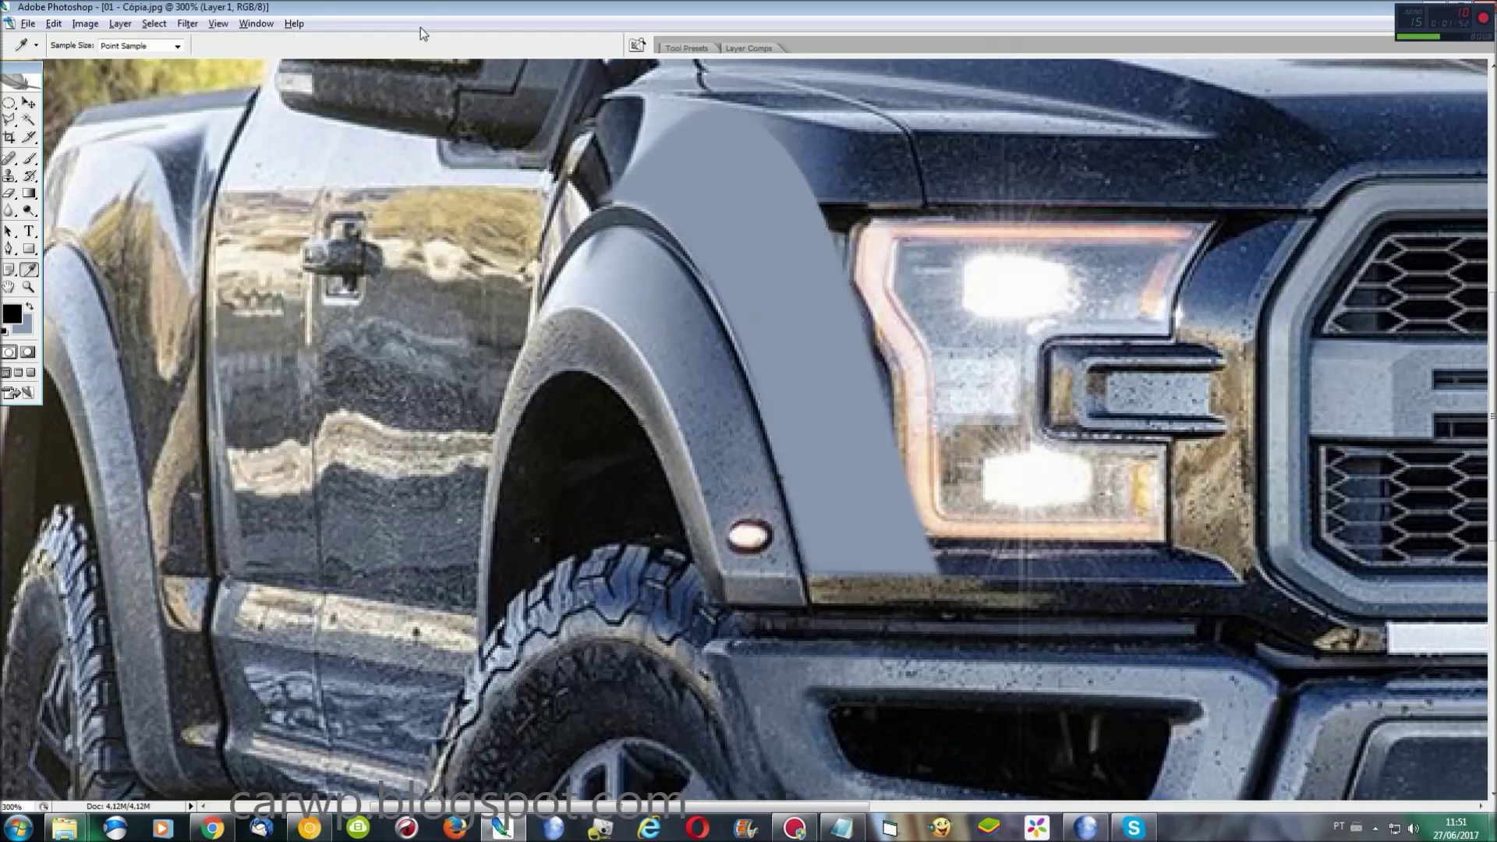
key(F7)
right_click(1331, 143)
Step: Add a Gradient Fill layer over the fender selection
click(1338, 191)
click(120, 23)
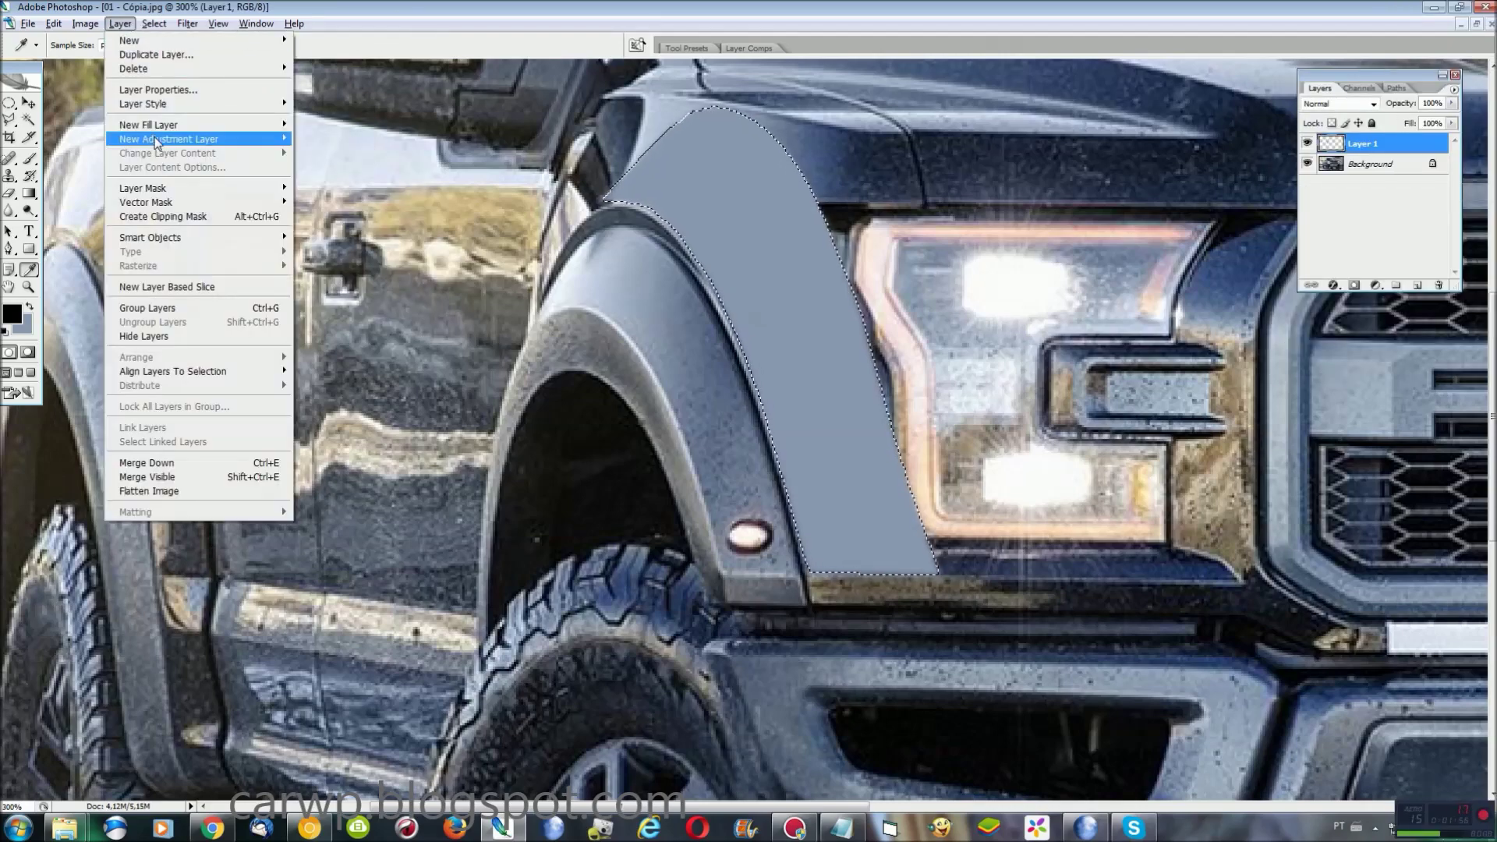
mouse_move(149, 124)
click(320, 139)
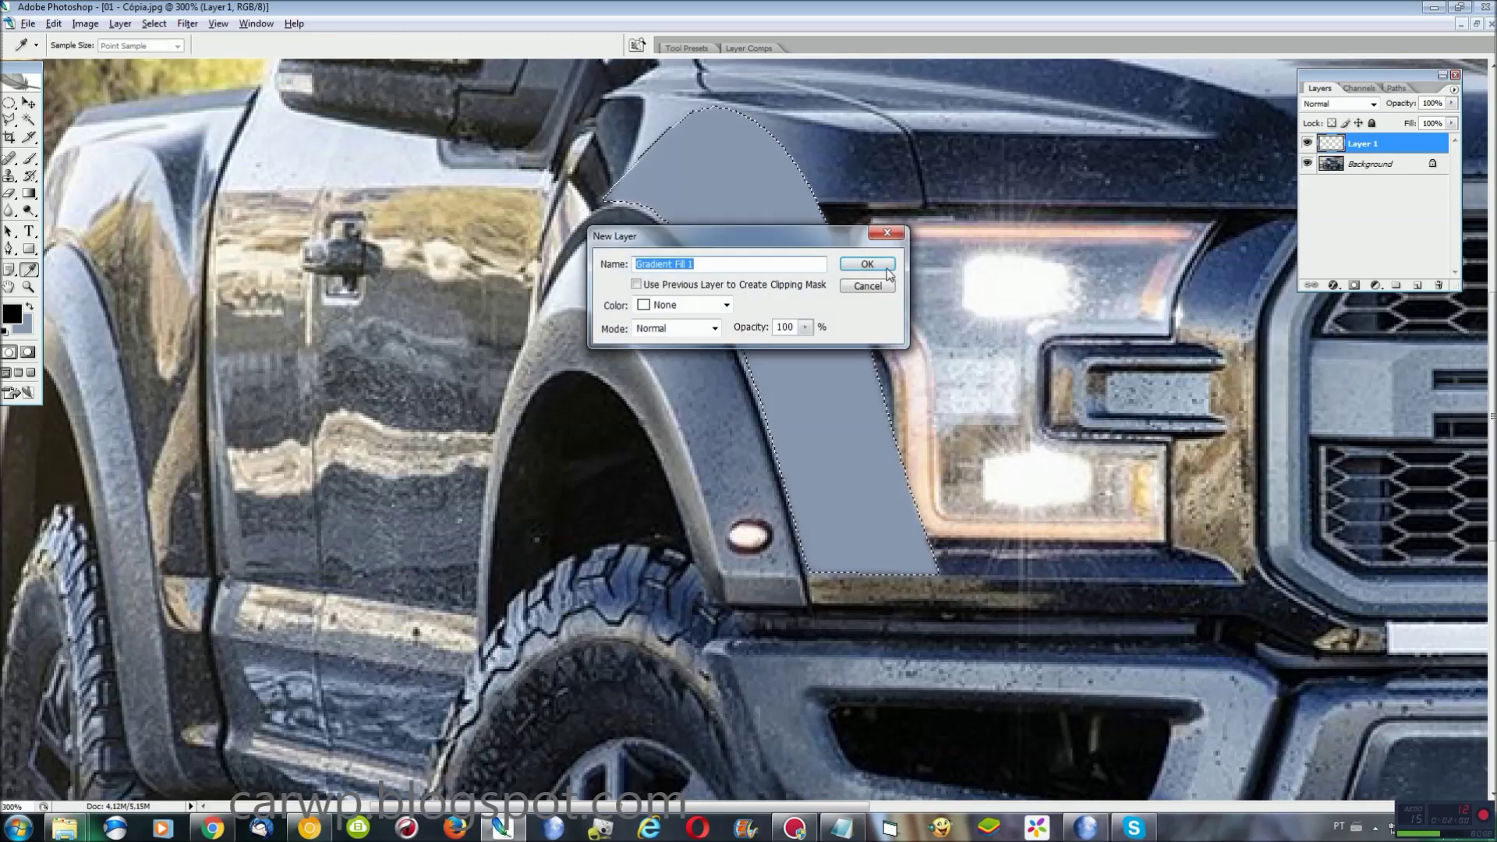
click(867, 264)
Step: Set the Linear gradient angle to -105.26° and confirm the fill
drag(790, 215, 397, 231)
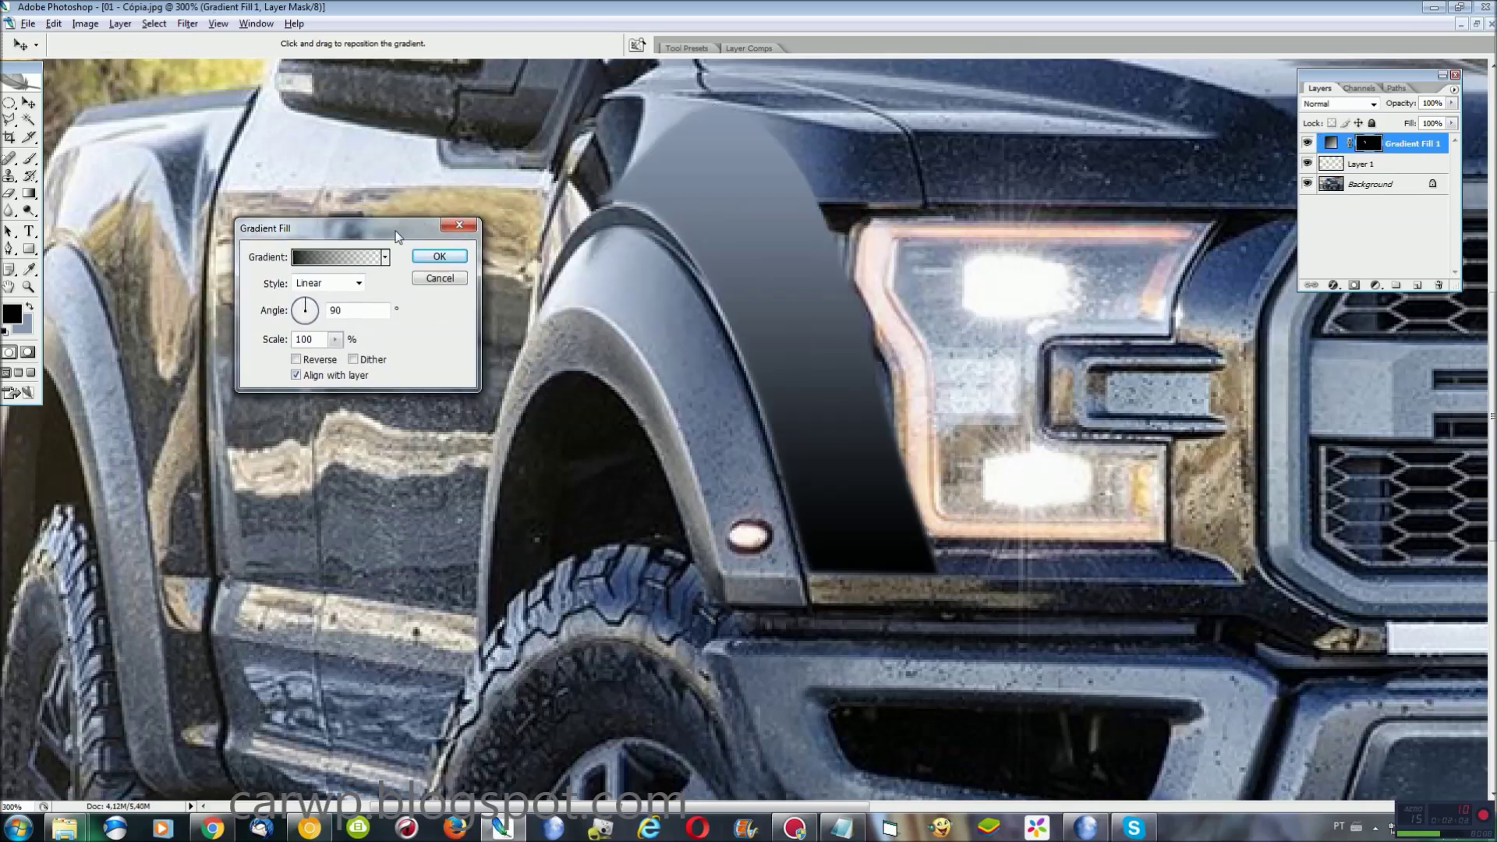
click(313, 309)
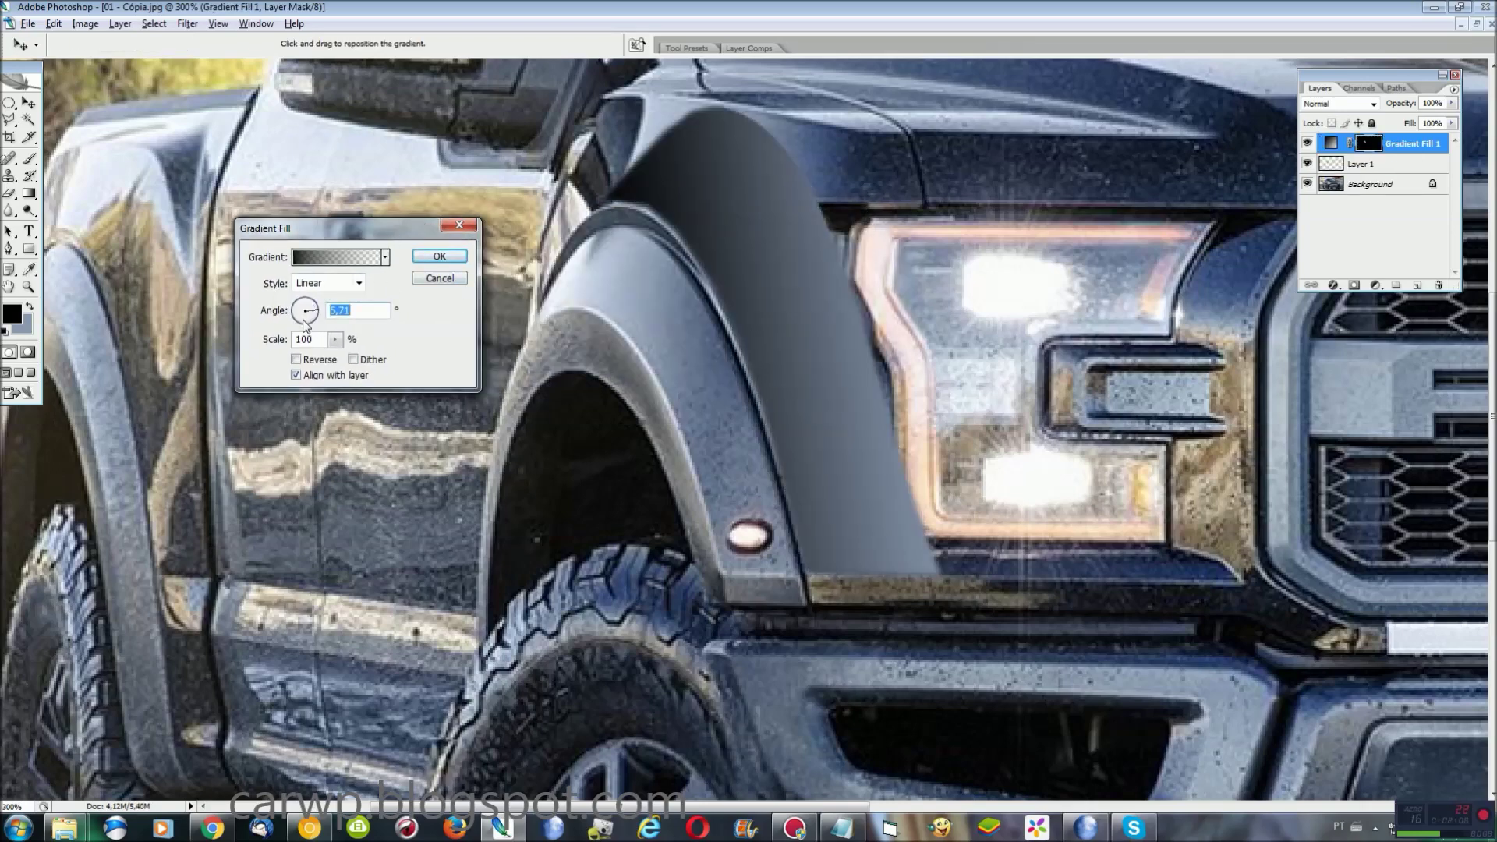
click(302, 321)
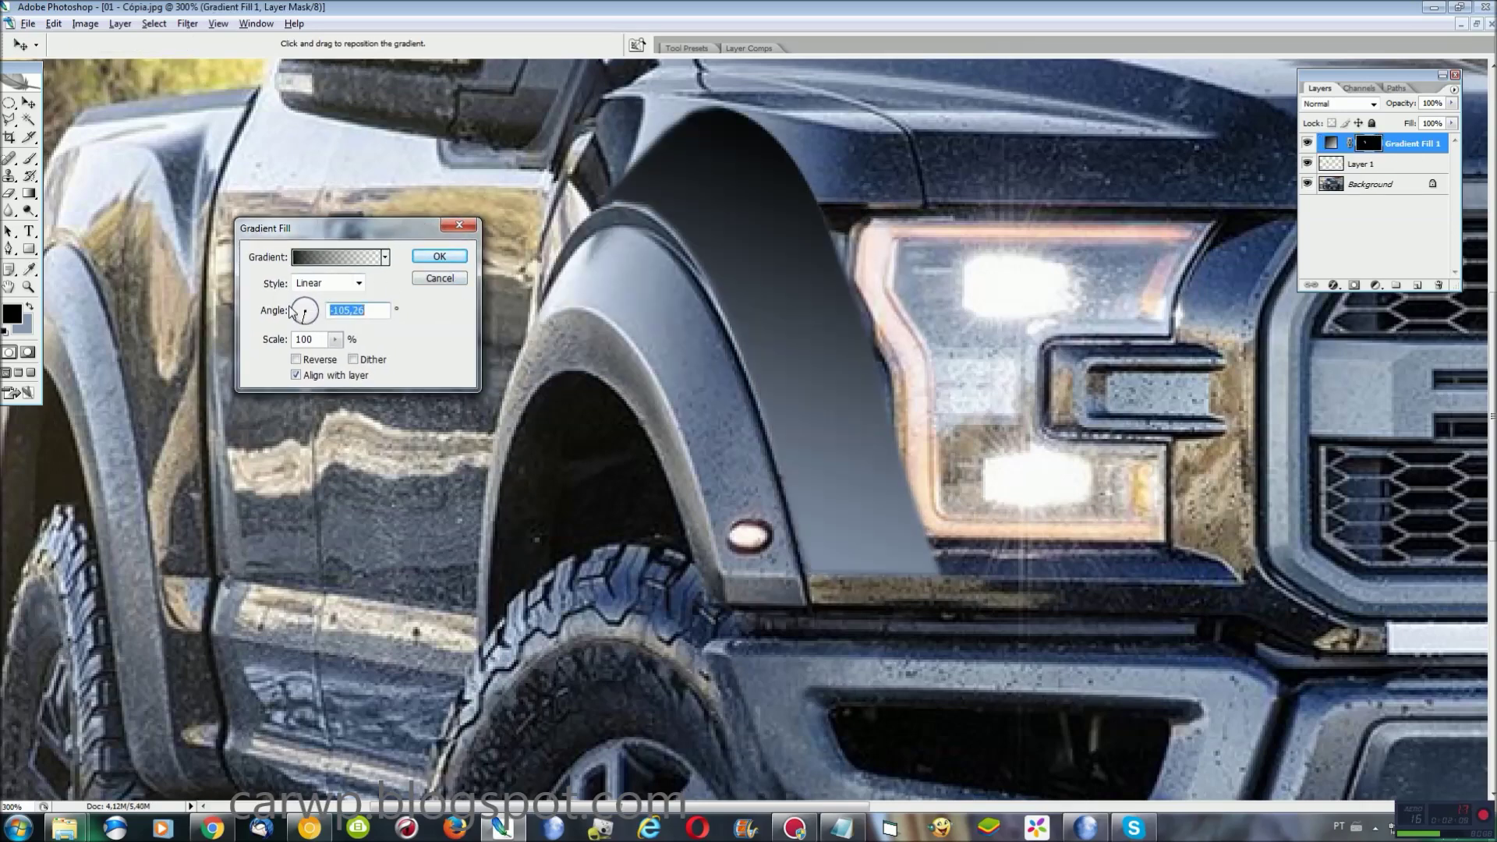
click(435, 263)
click(154, 23)
click(358, 140)
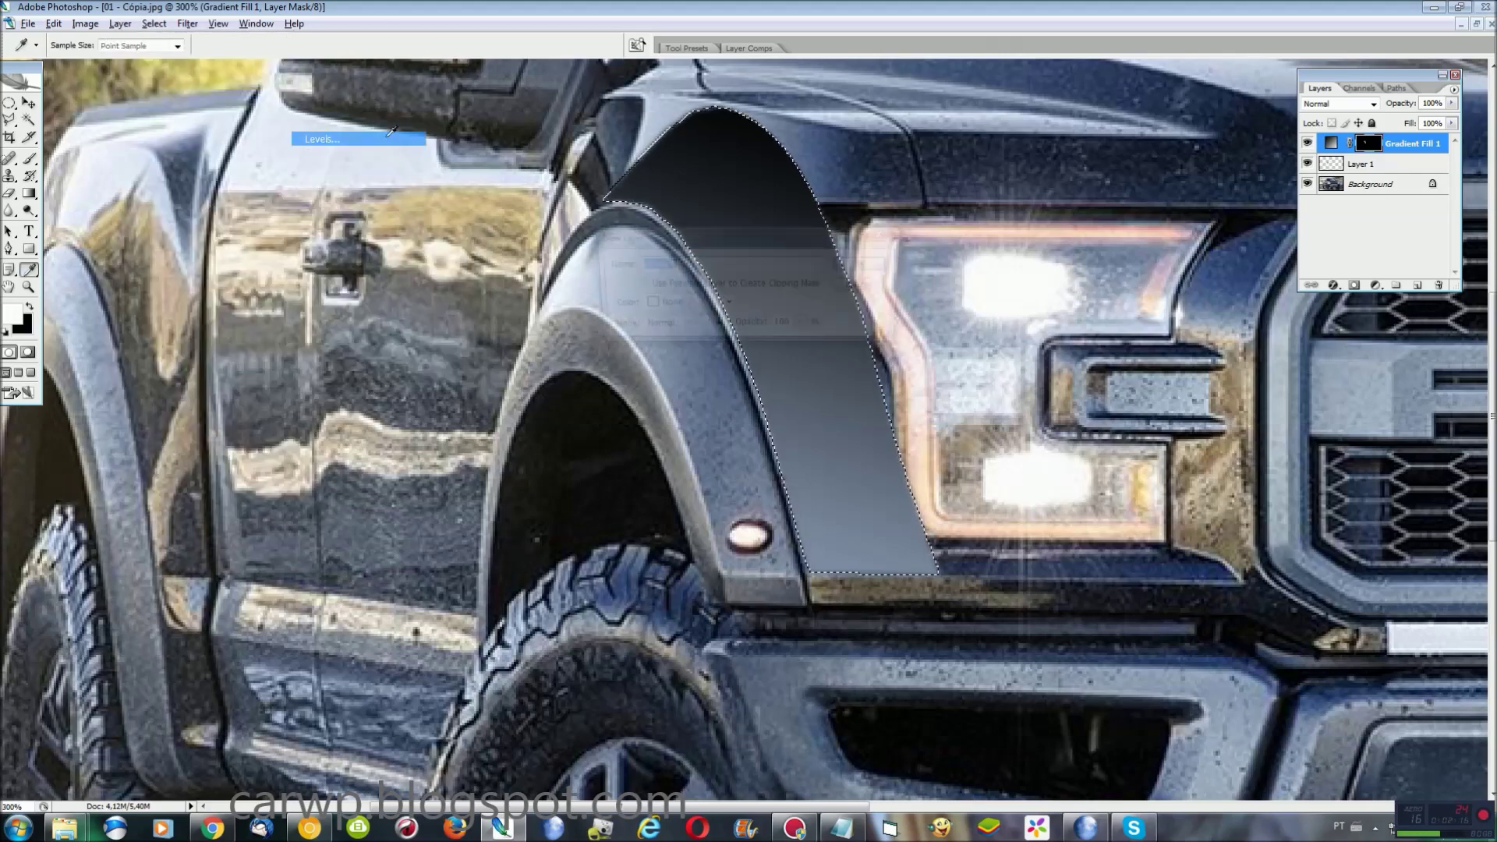
Step: Add a Levels 1 layer with midtones at 1.63, then select Layer 1
key(Return)
drag(158, 248, 123, 248)
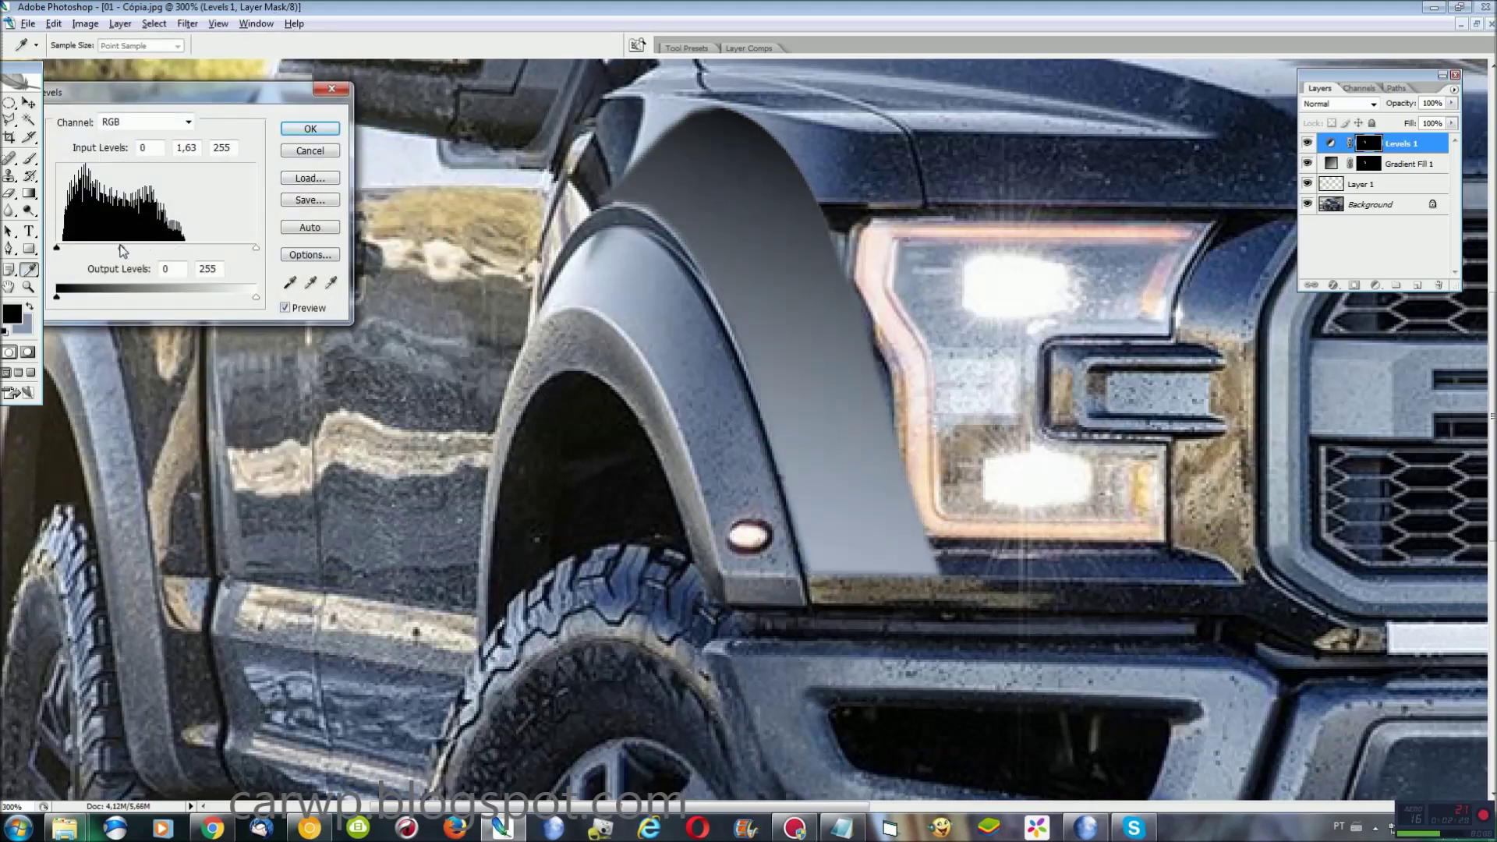
click(310, 128)
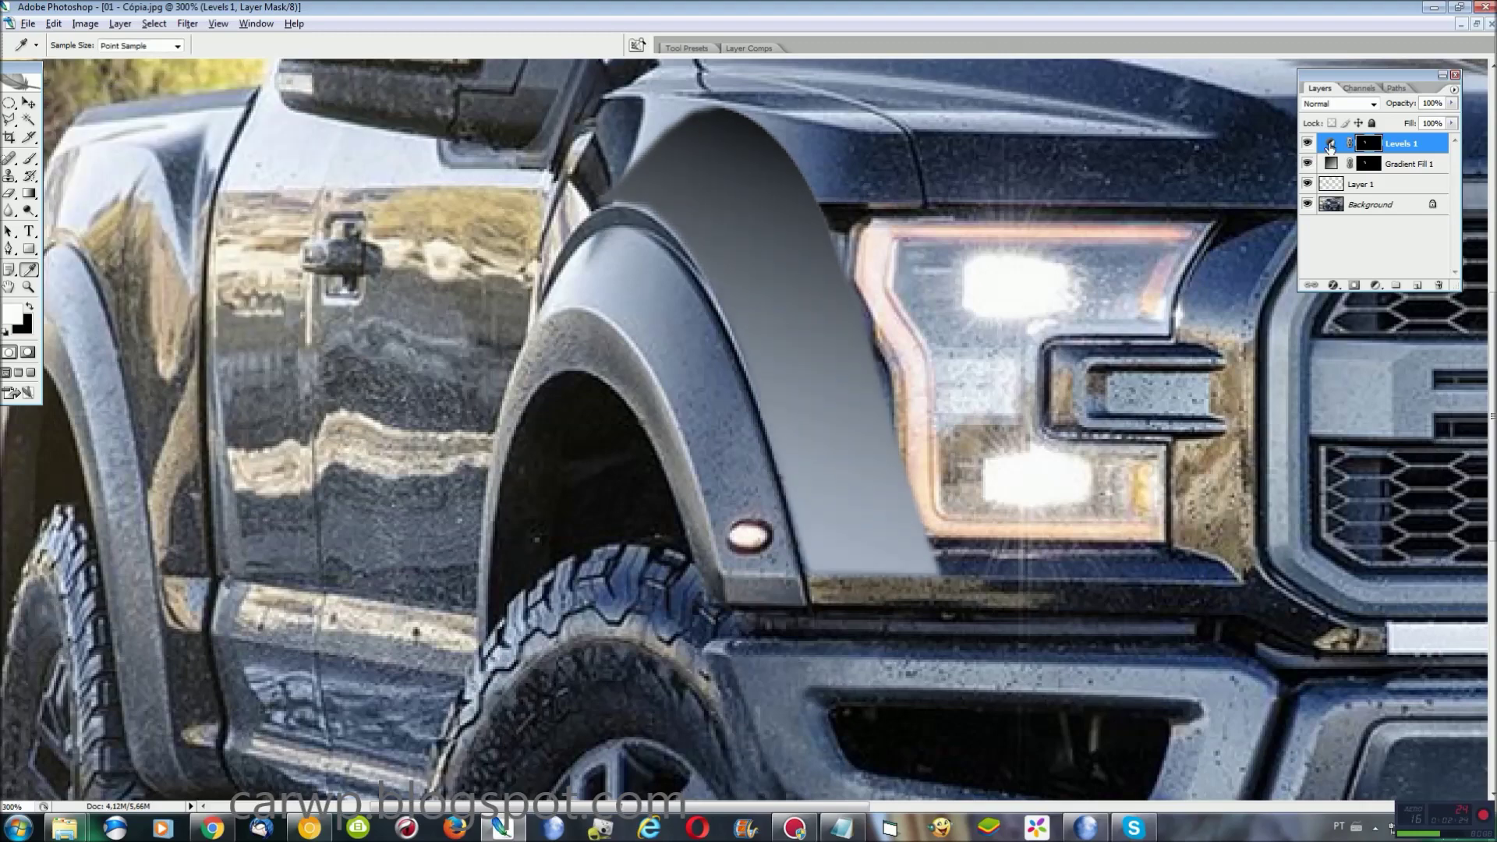
right_click(1330, 185)
click(1337, 233)
Step: Flatten all layers into the Background and zoom to 300% on the fender
key(ctrl+0)
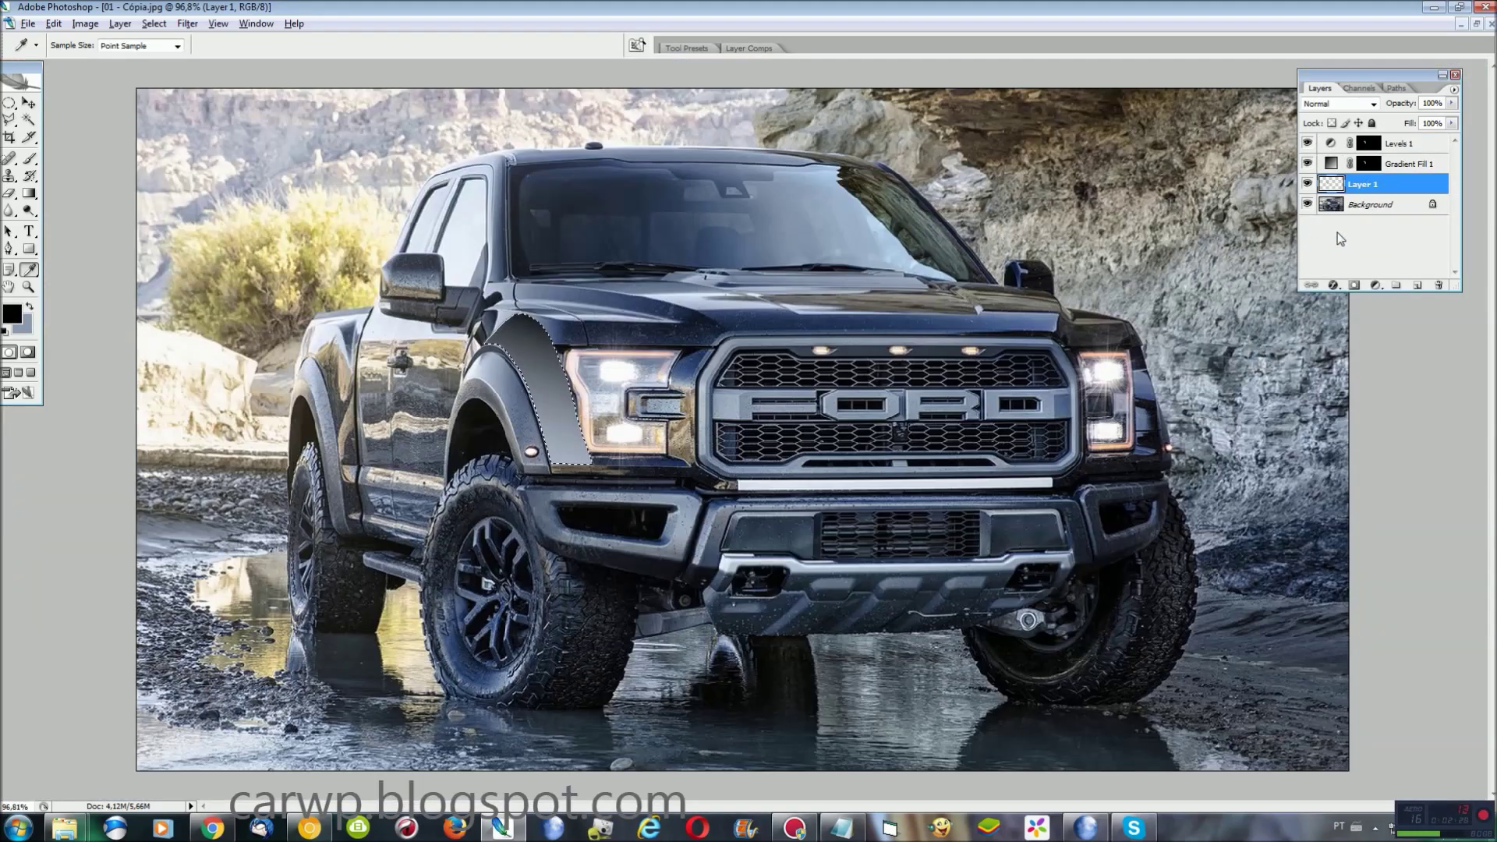
key(ctrl+shift+e)
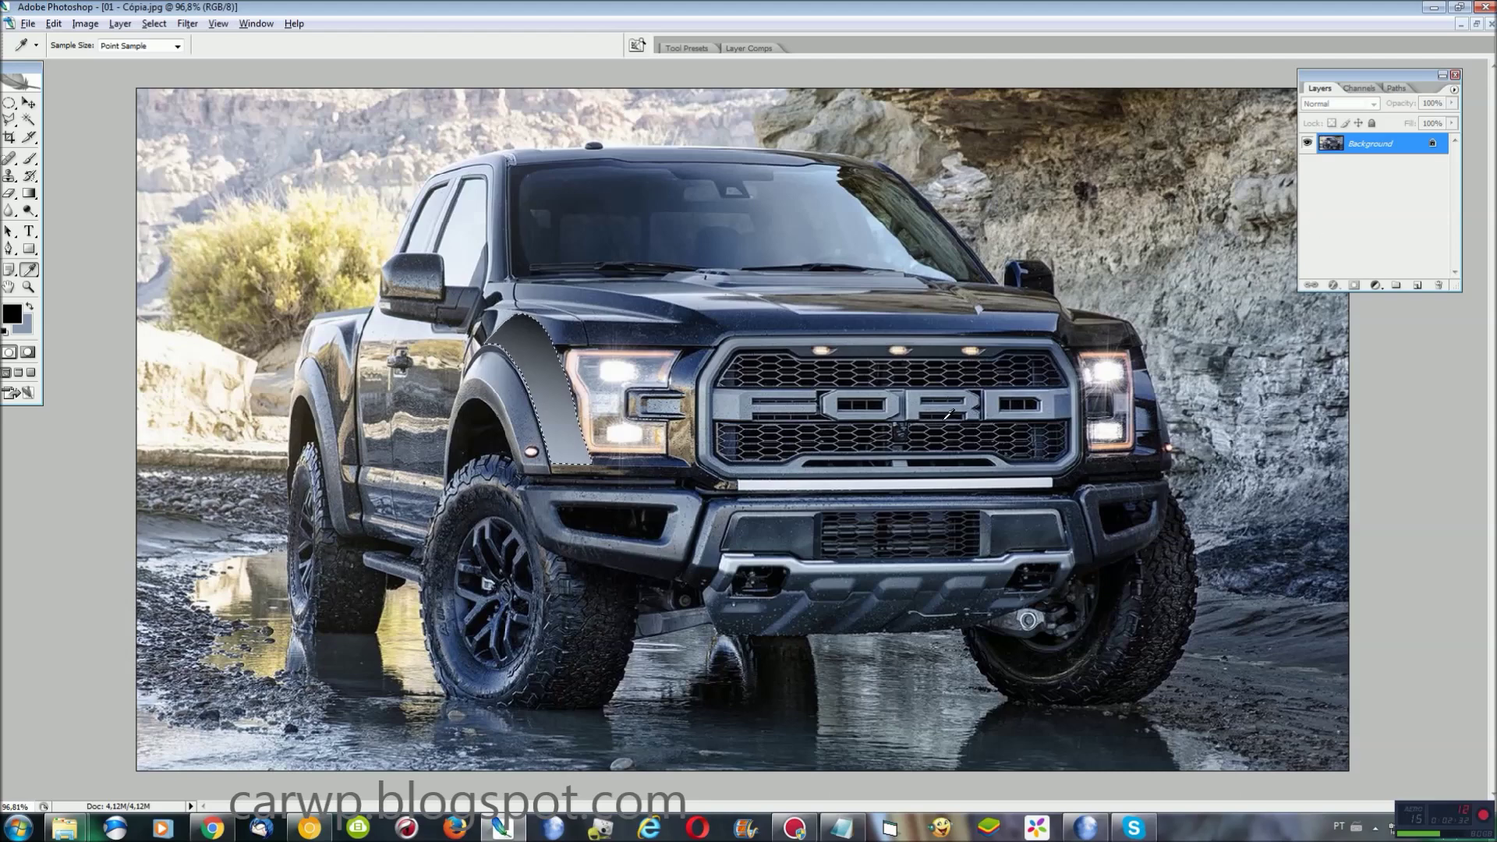
key(ctrl+plus)
key(ctrl+plus)
key(ctrl+plus)
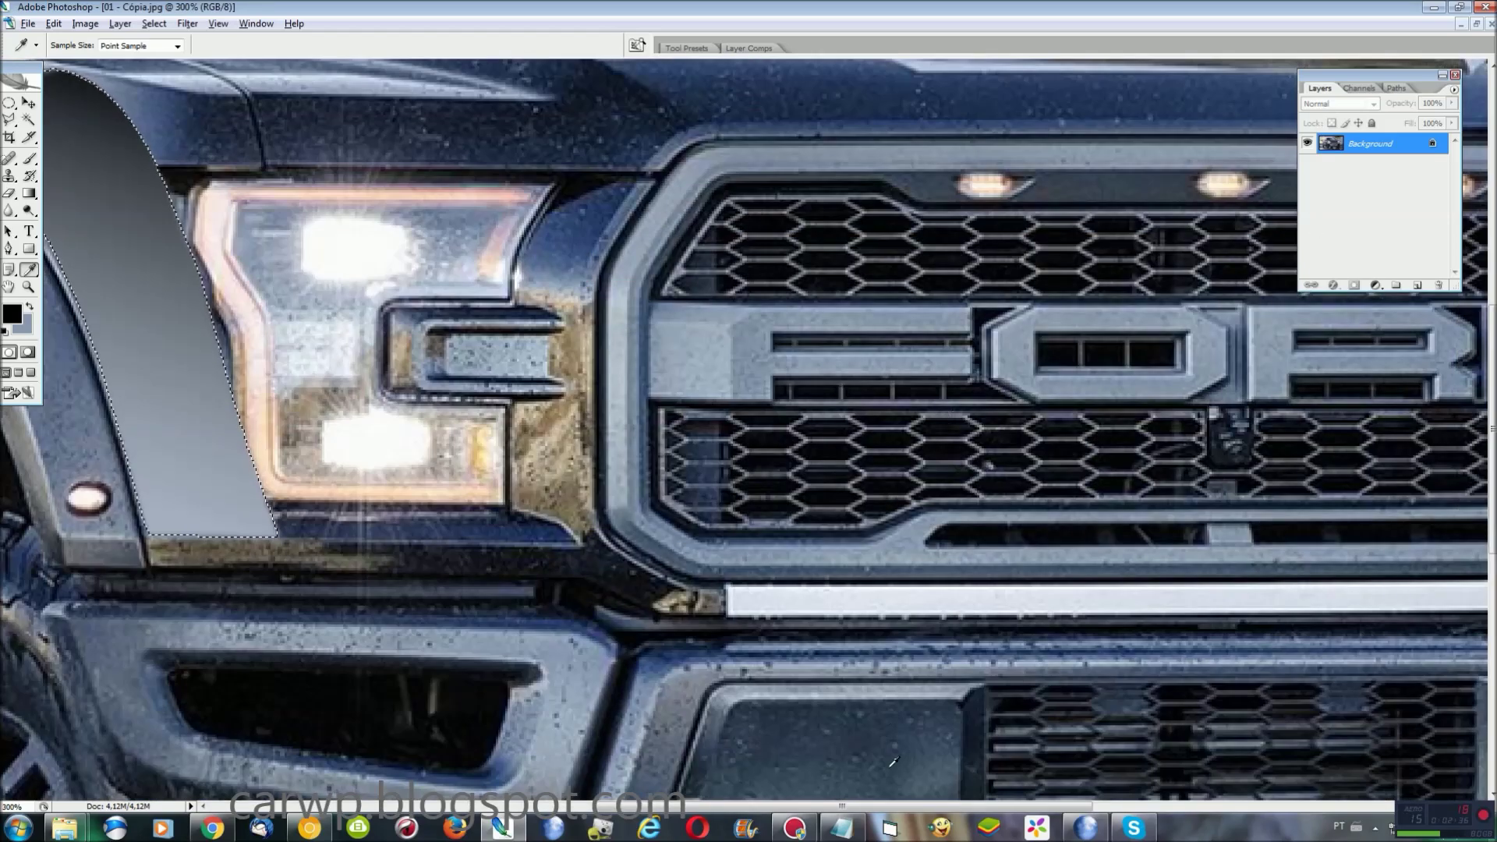
drag(842, 805, 689, 806)
scroll(749, 429, down, 2)
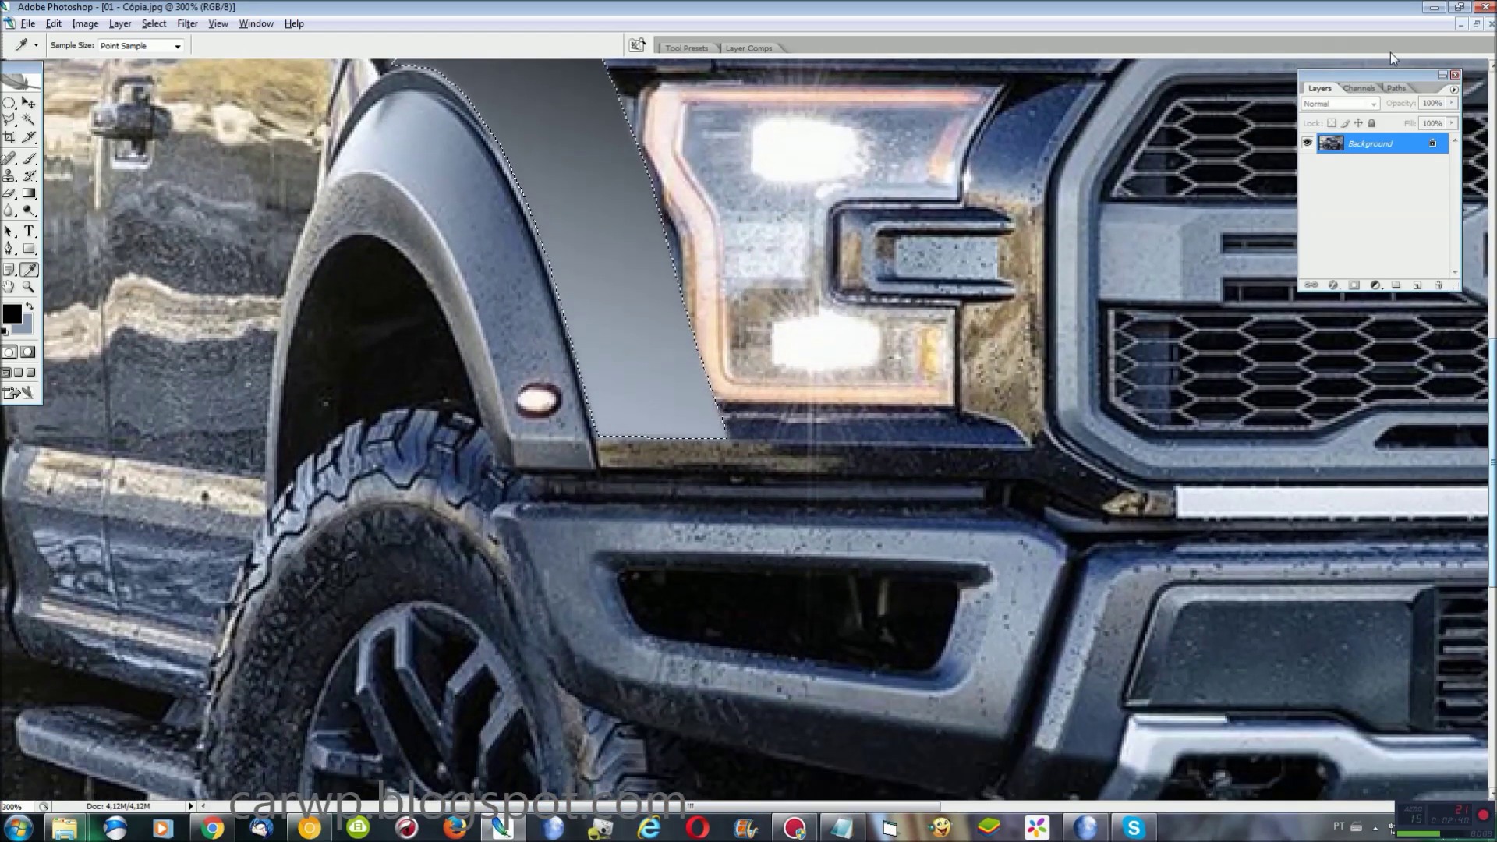
key(F7)
Step: Draw a Polygonal Lasso outline around the truck's front and fender
key(l)
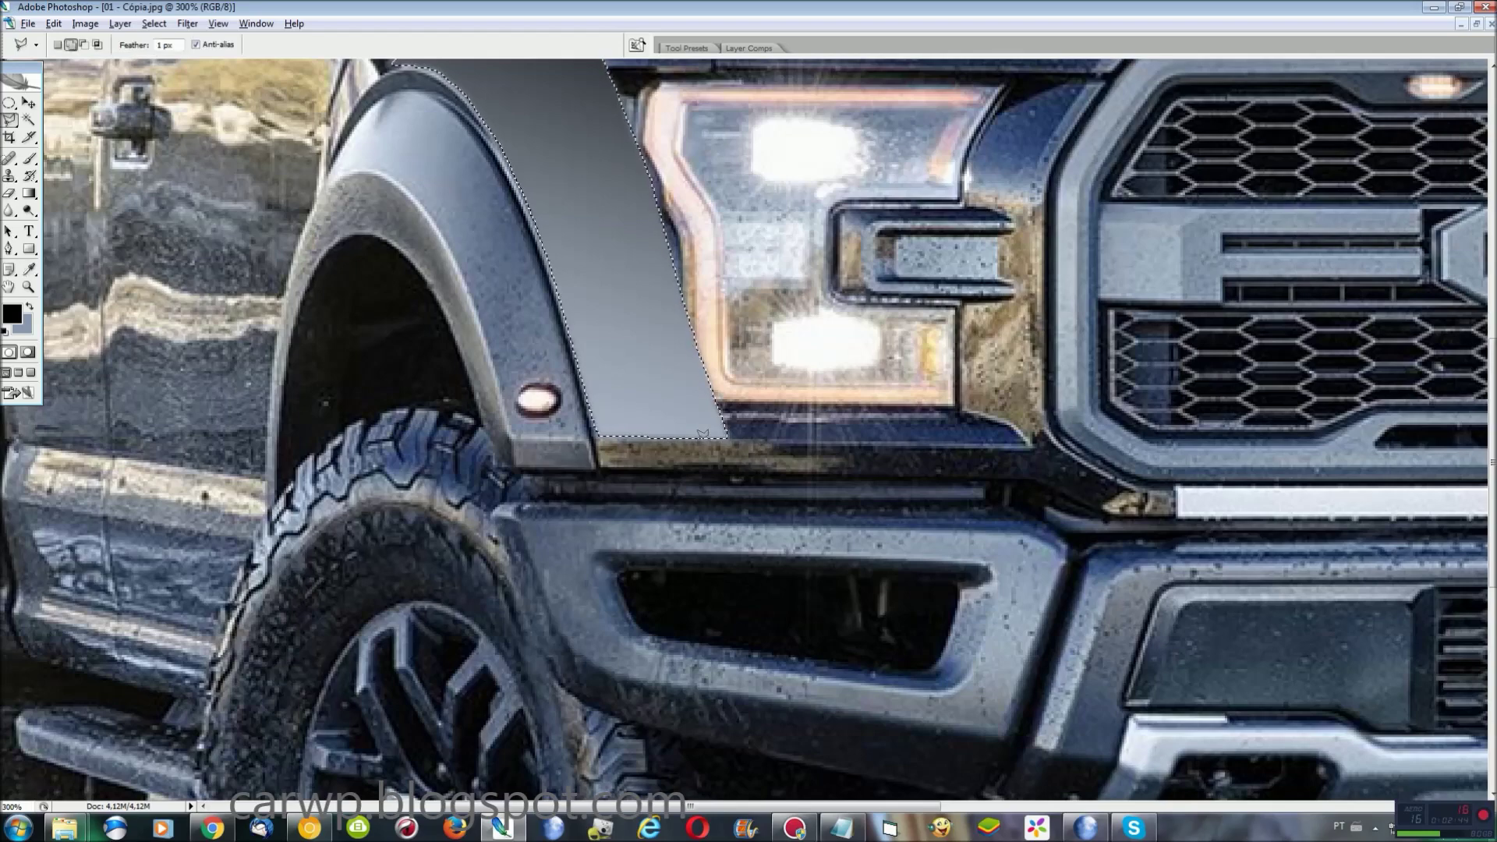
scroll(808, 459, right, 10)
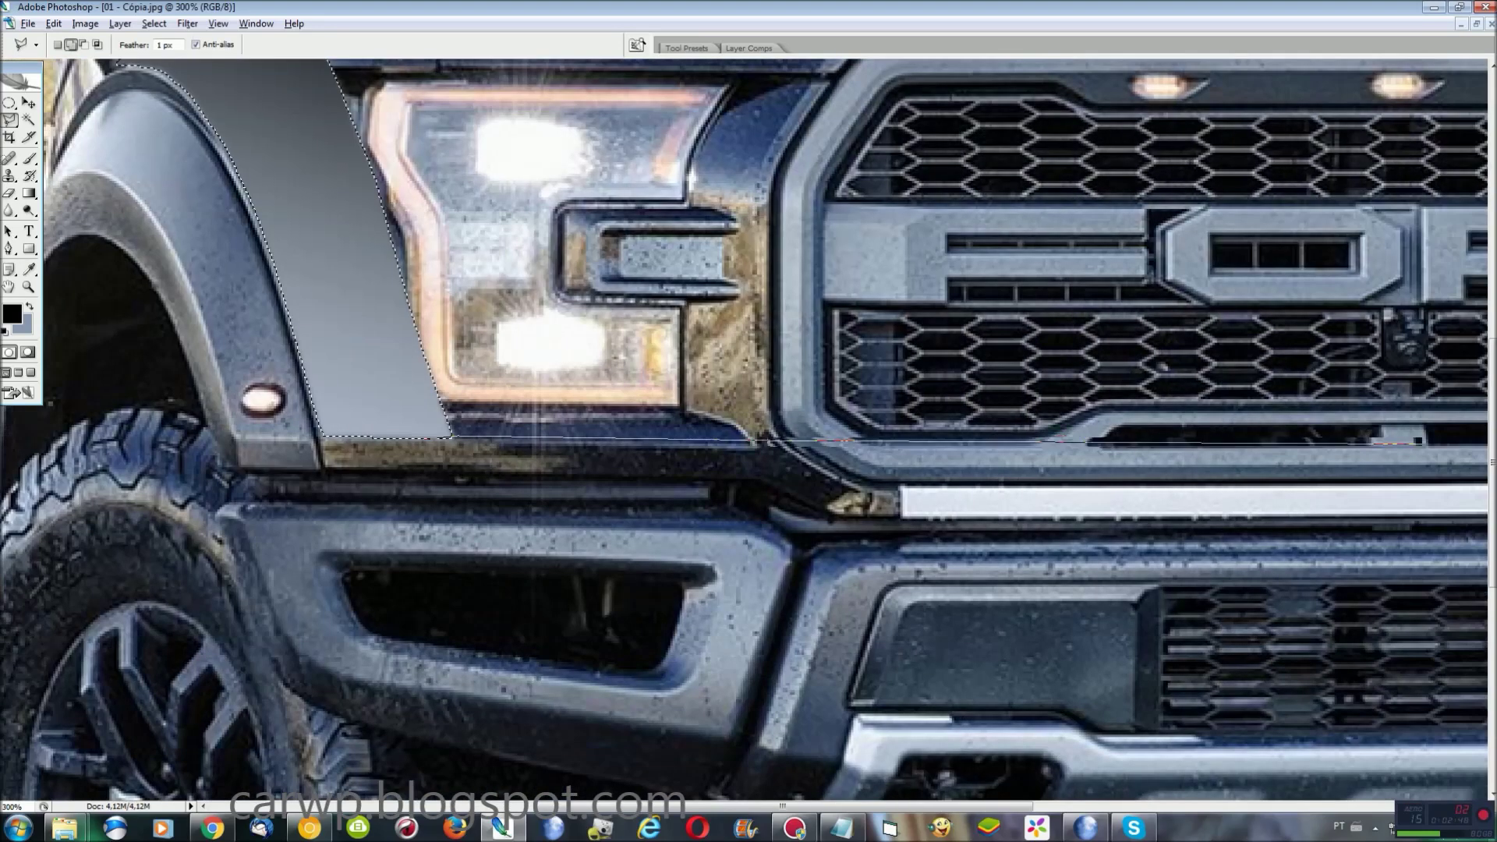
click(106, 441)
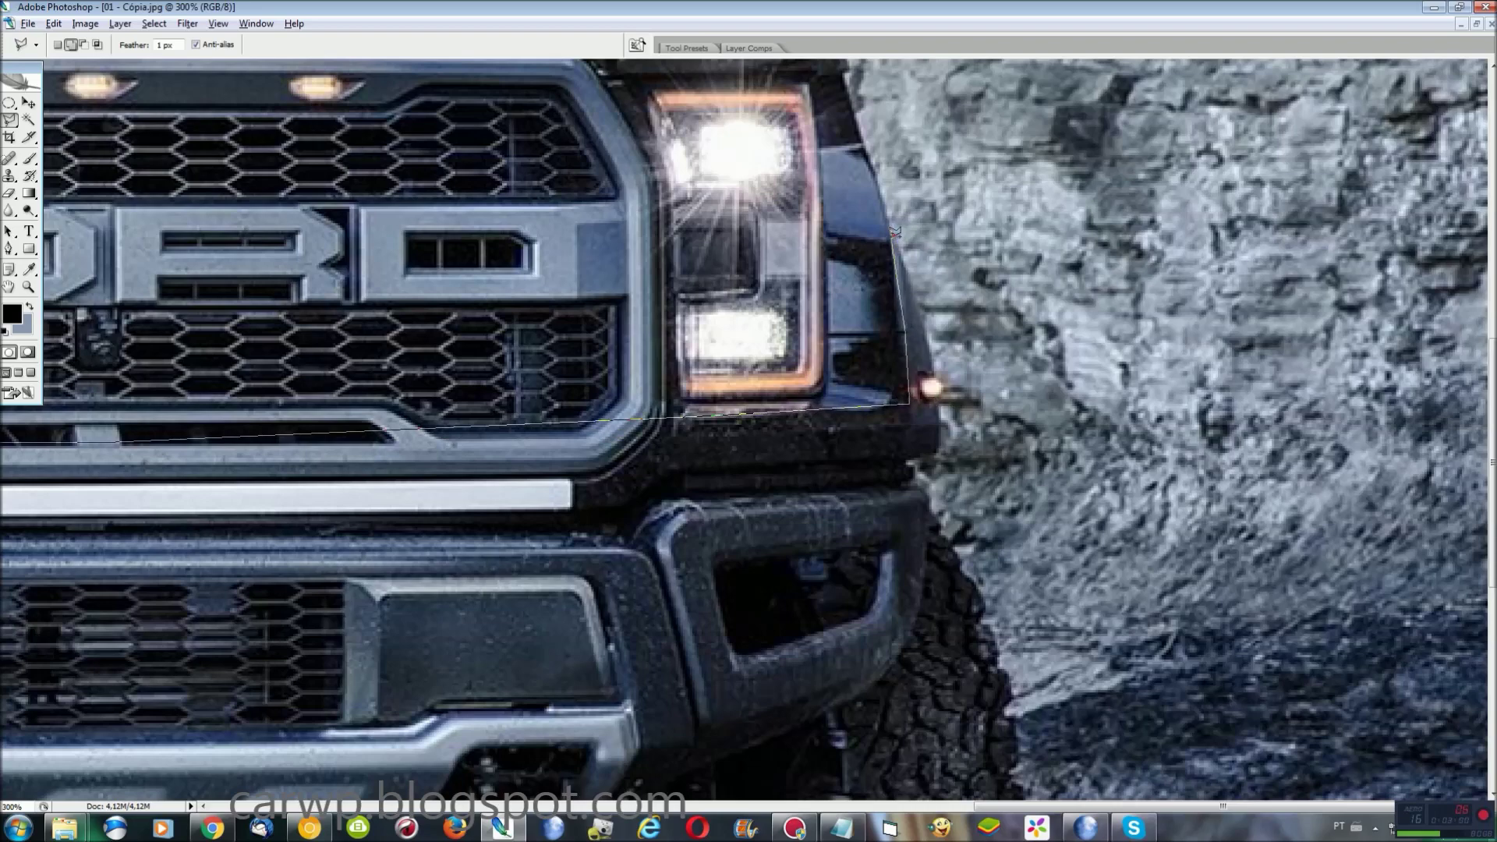
key(ctrl+minus)
key(ctrl+minus)
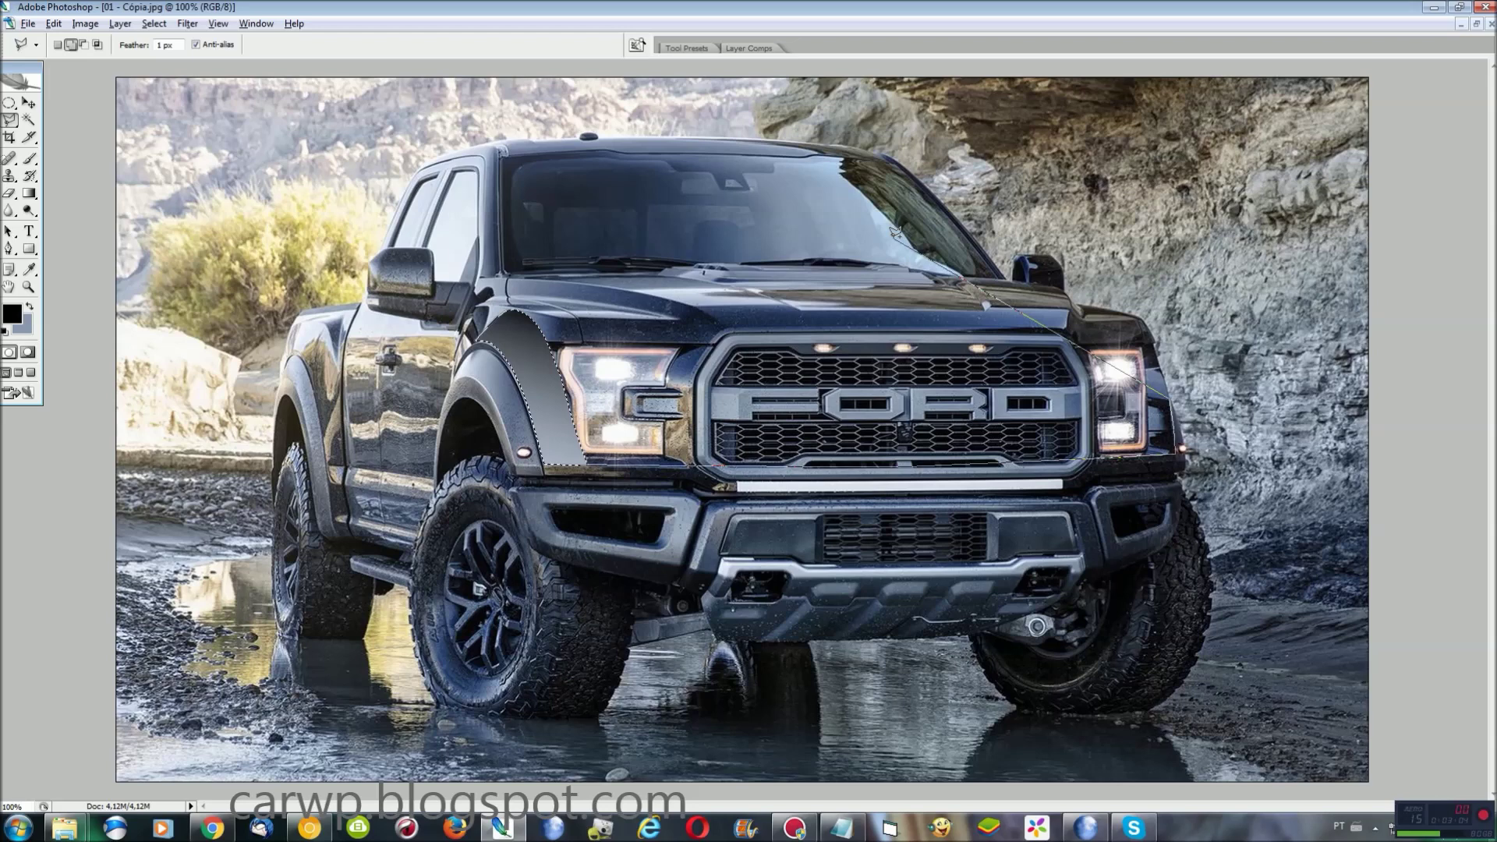
click(1396, 399)
click(1385, 786)
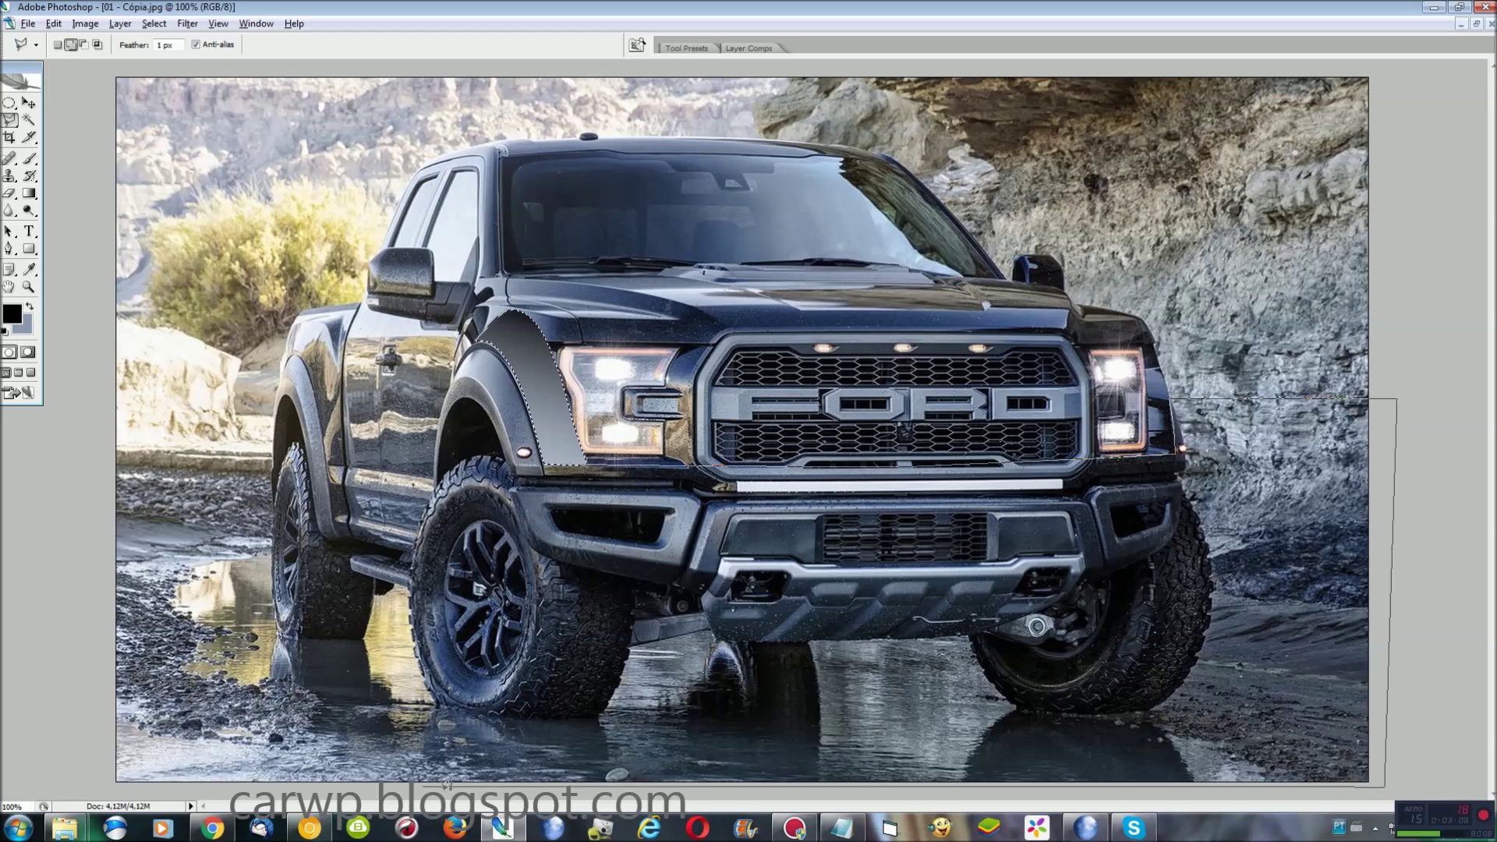
click(88, 789)
click(411, 604)
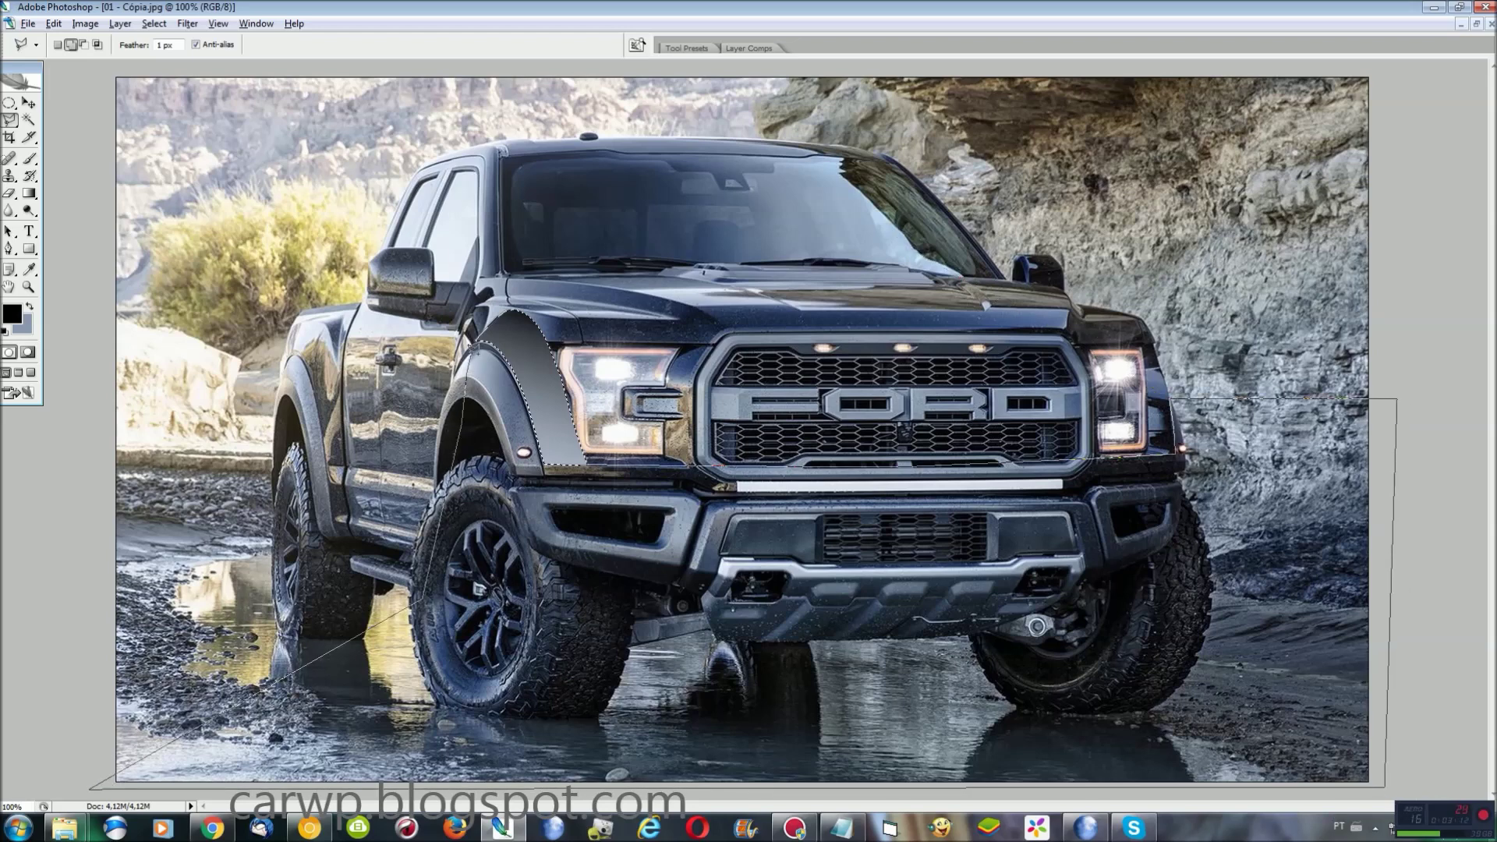
click(518, 337)
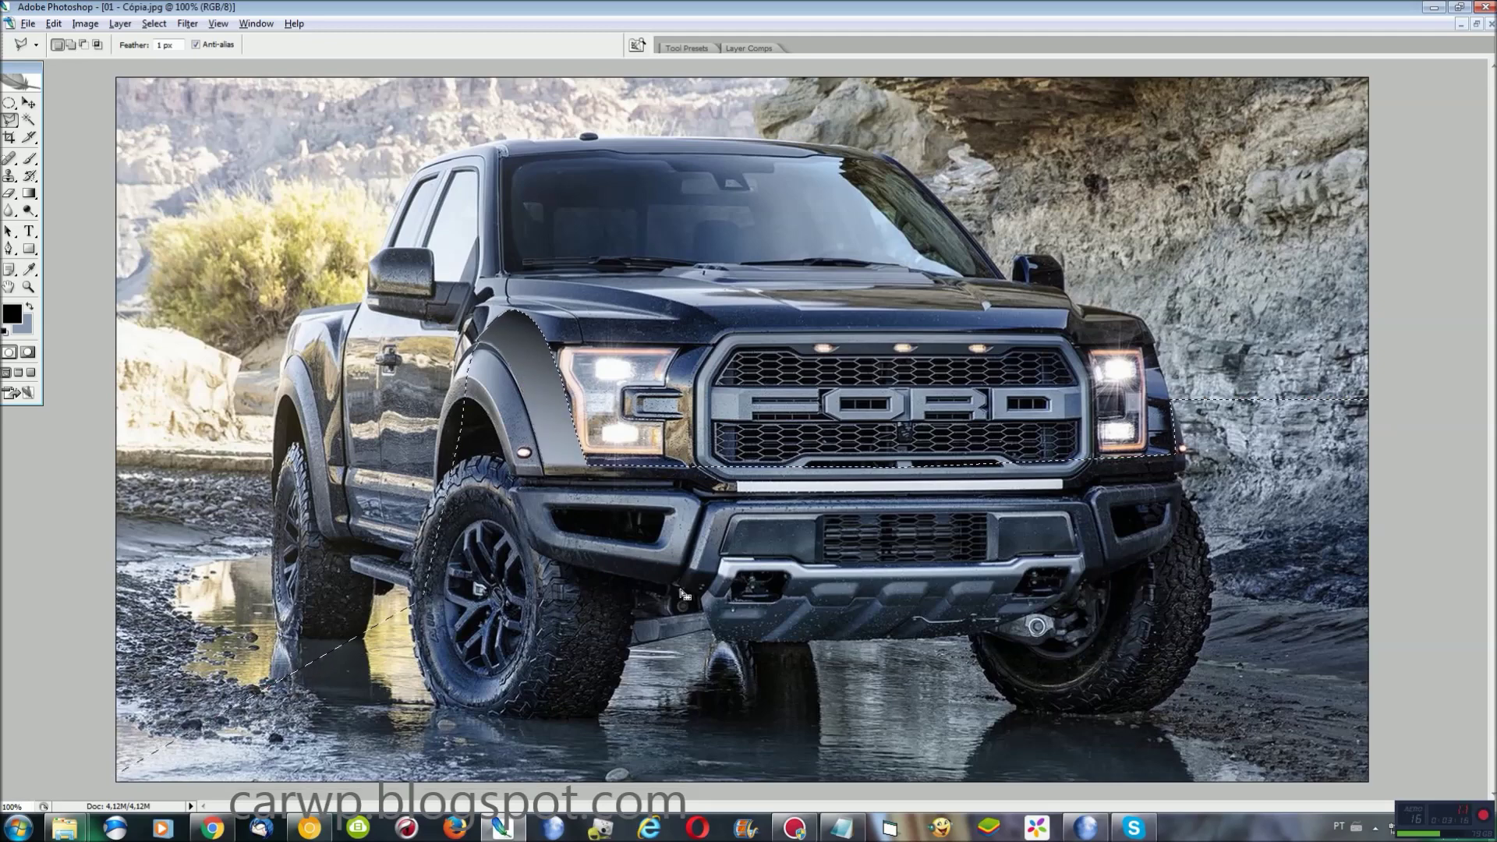
Step: Zoom in and add the fender's left edge to the selection
key(ctrl+plus)
key(ctrl+plus)
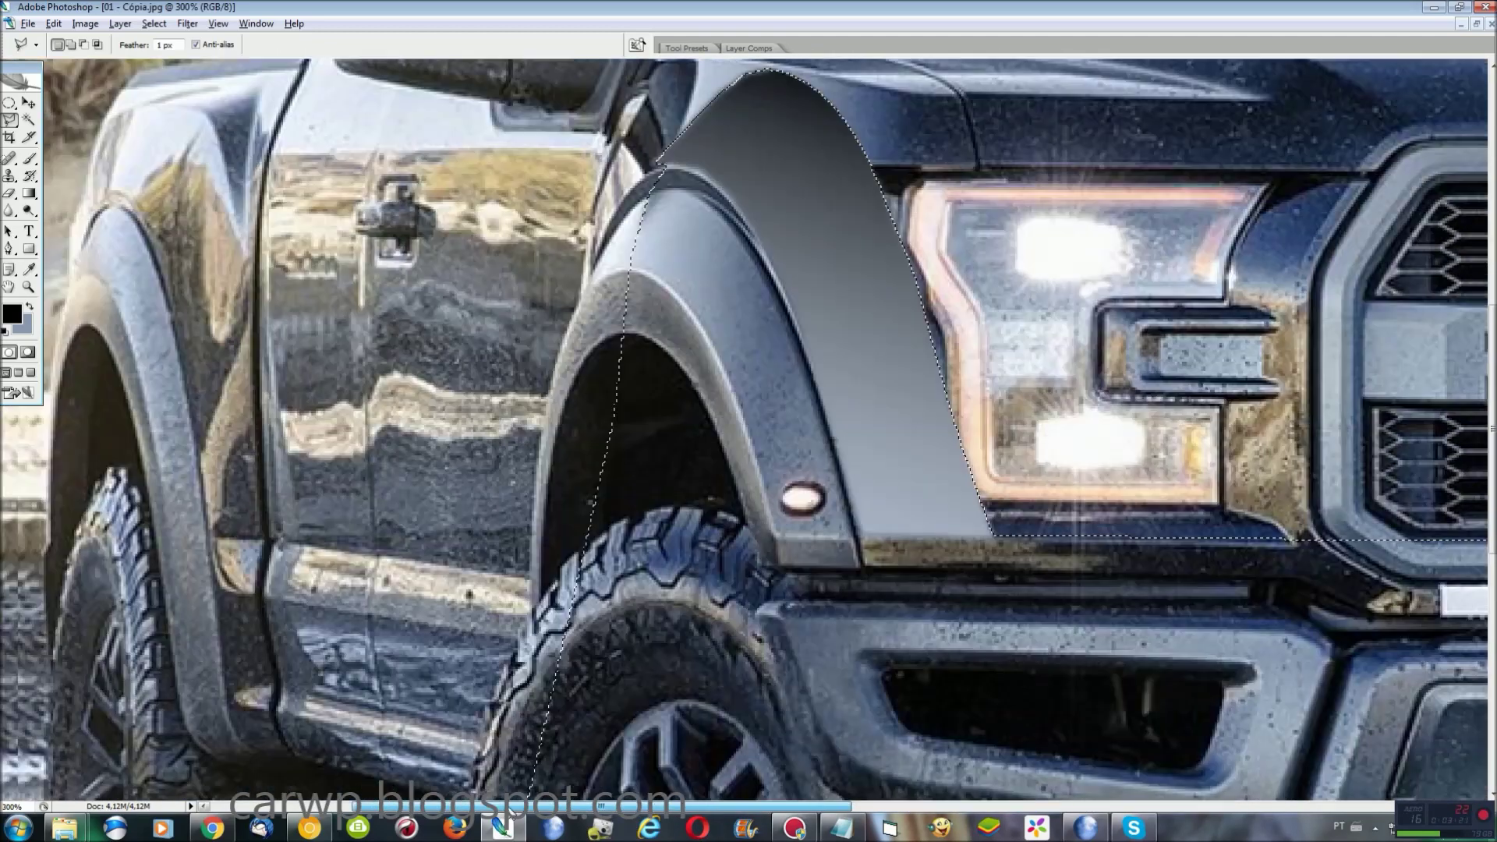
drag(659, 166, 913, 95)
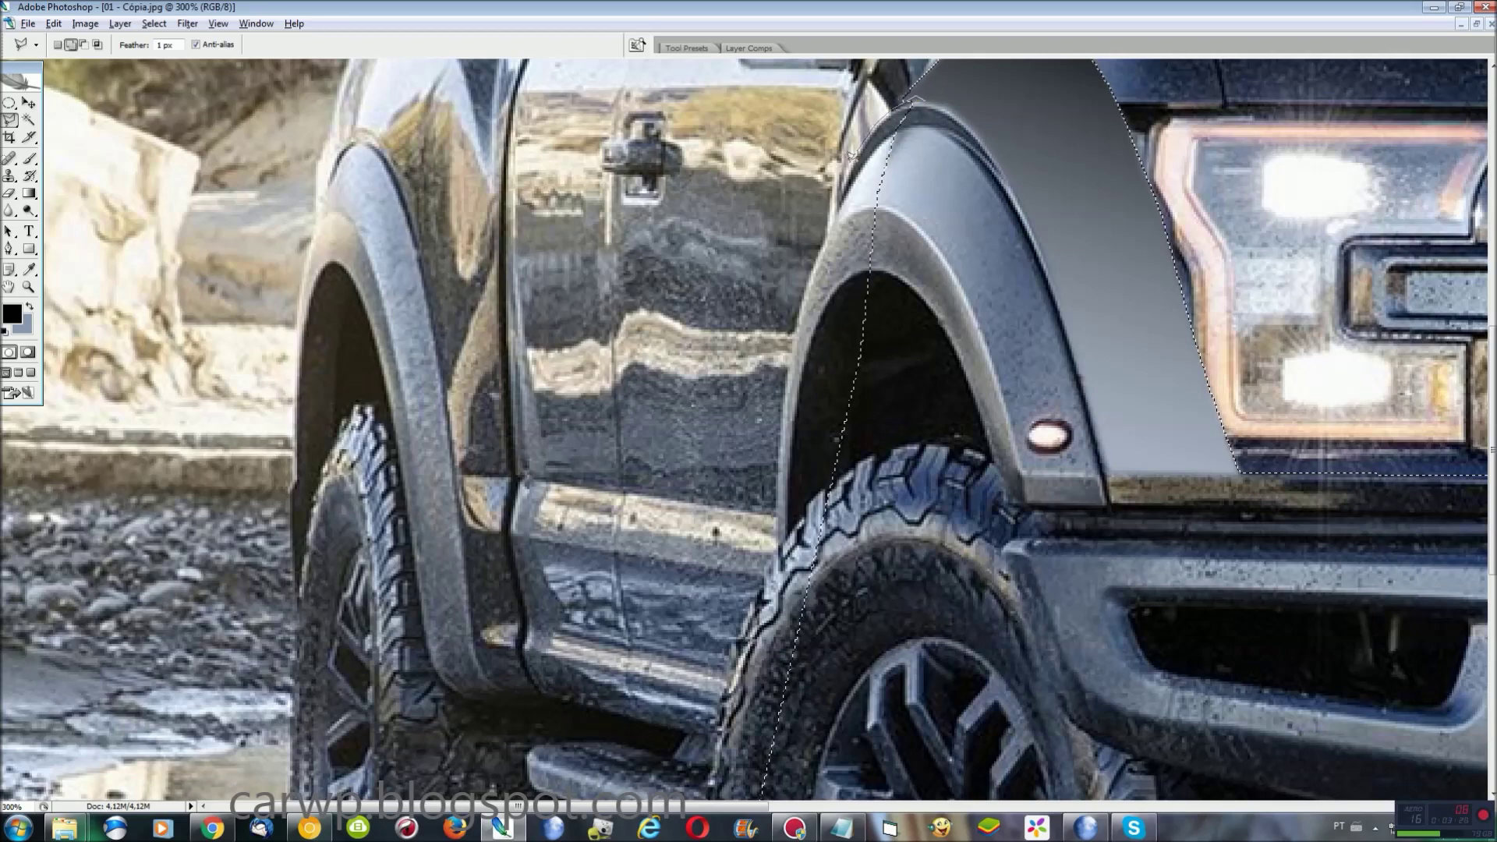
drag(799, 310, 777, 520)
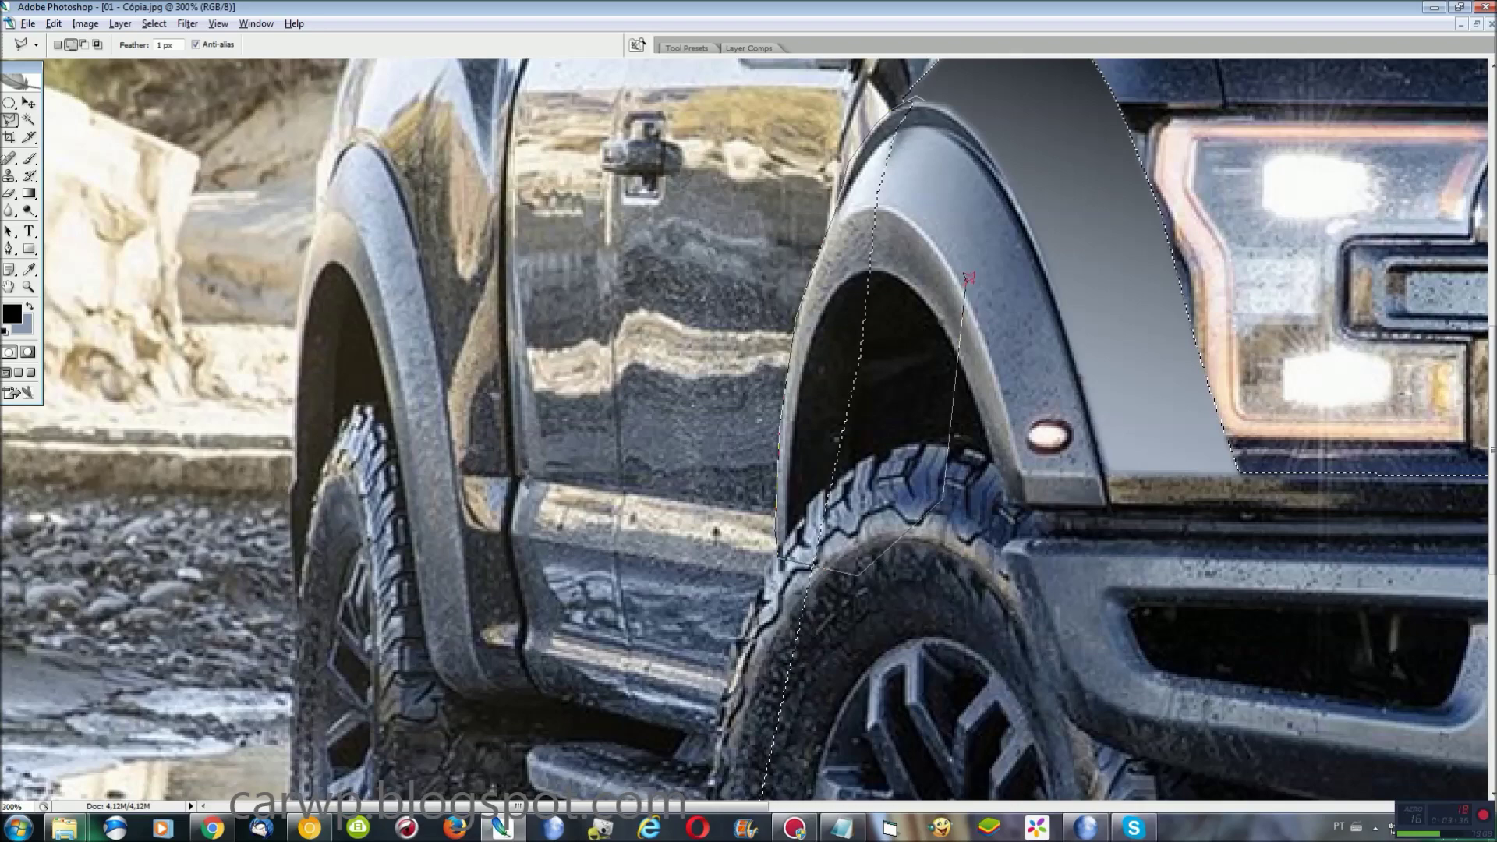
scroll(842, 269, down, 5)
key(shift)
click(715, 404)
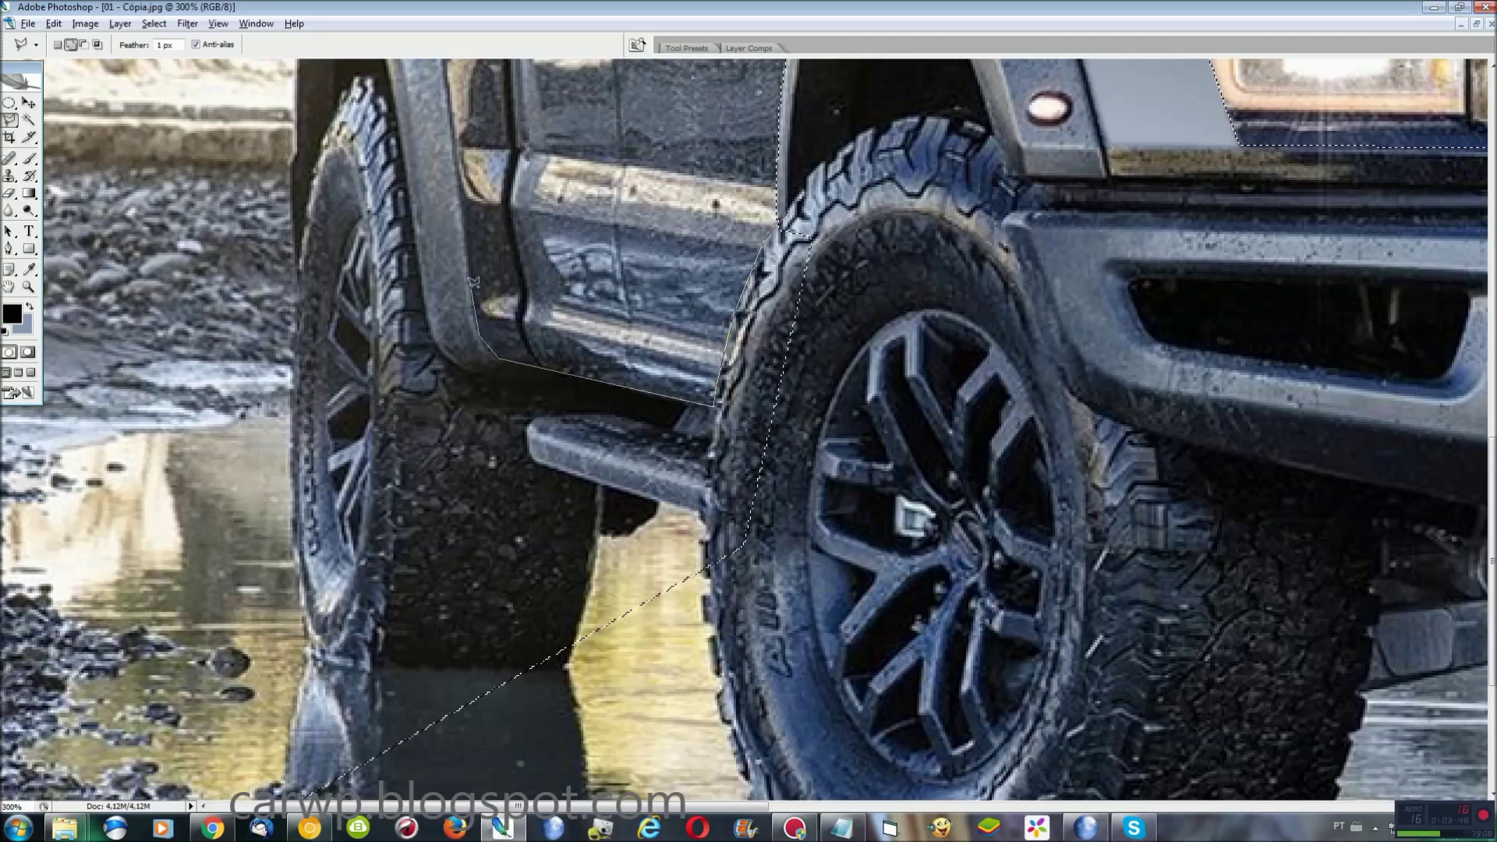
Step: Close the outline around the truck's left side
scroll(460, 257, up, 3)
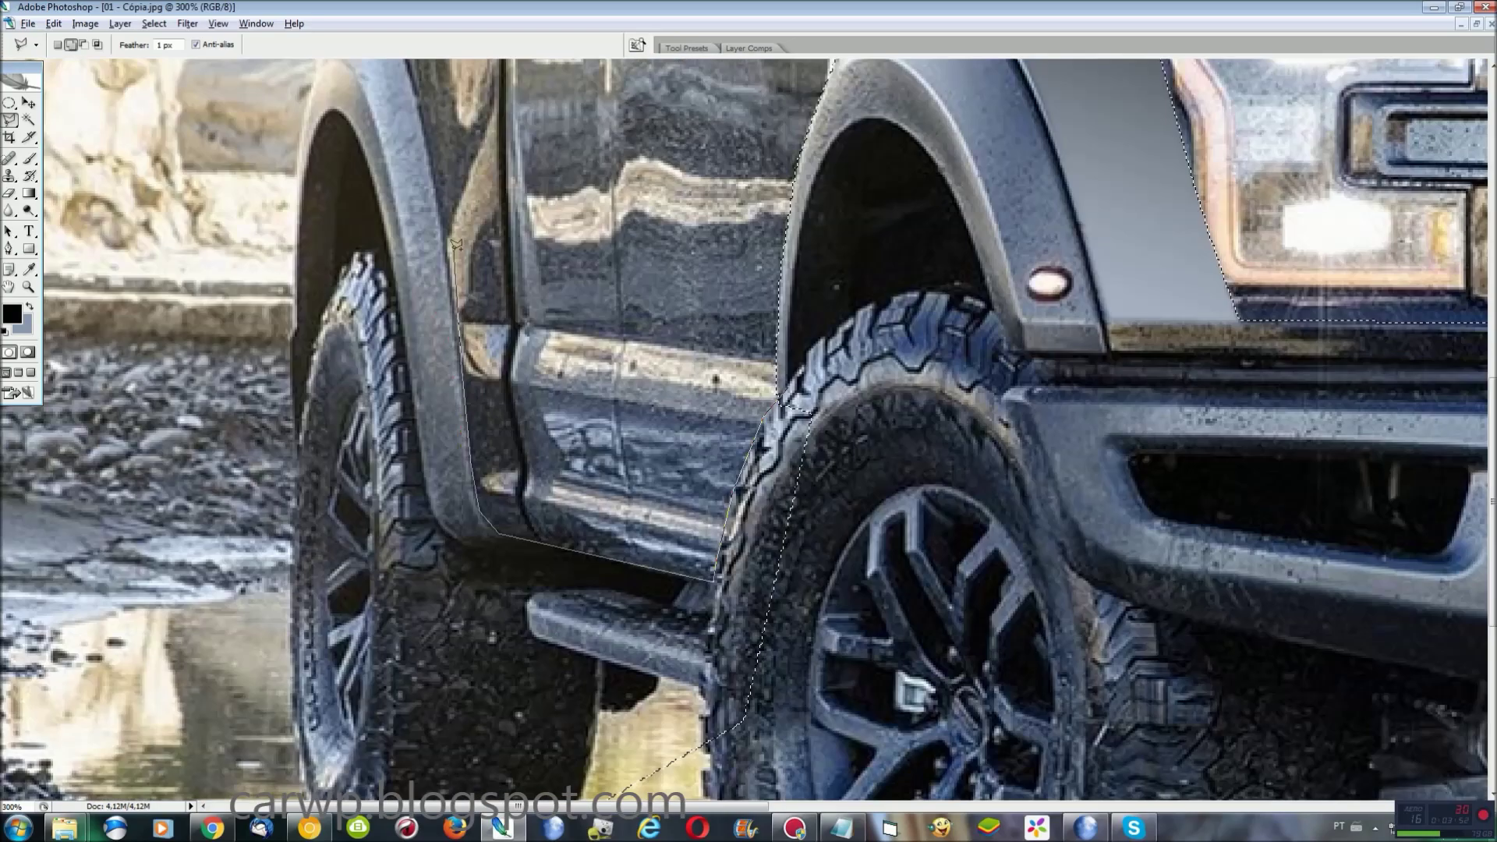
scroll(429, 117, up, 2)
scroll(423, 113, up, 9)
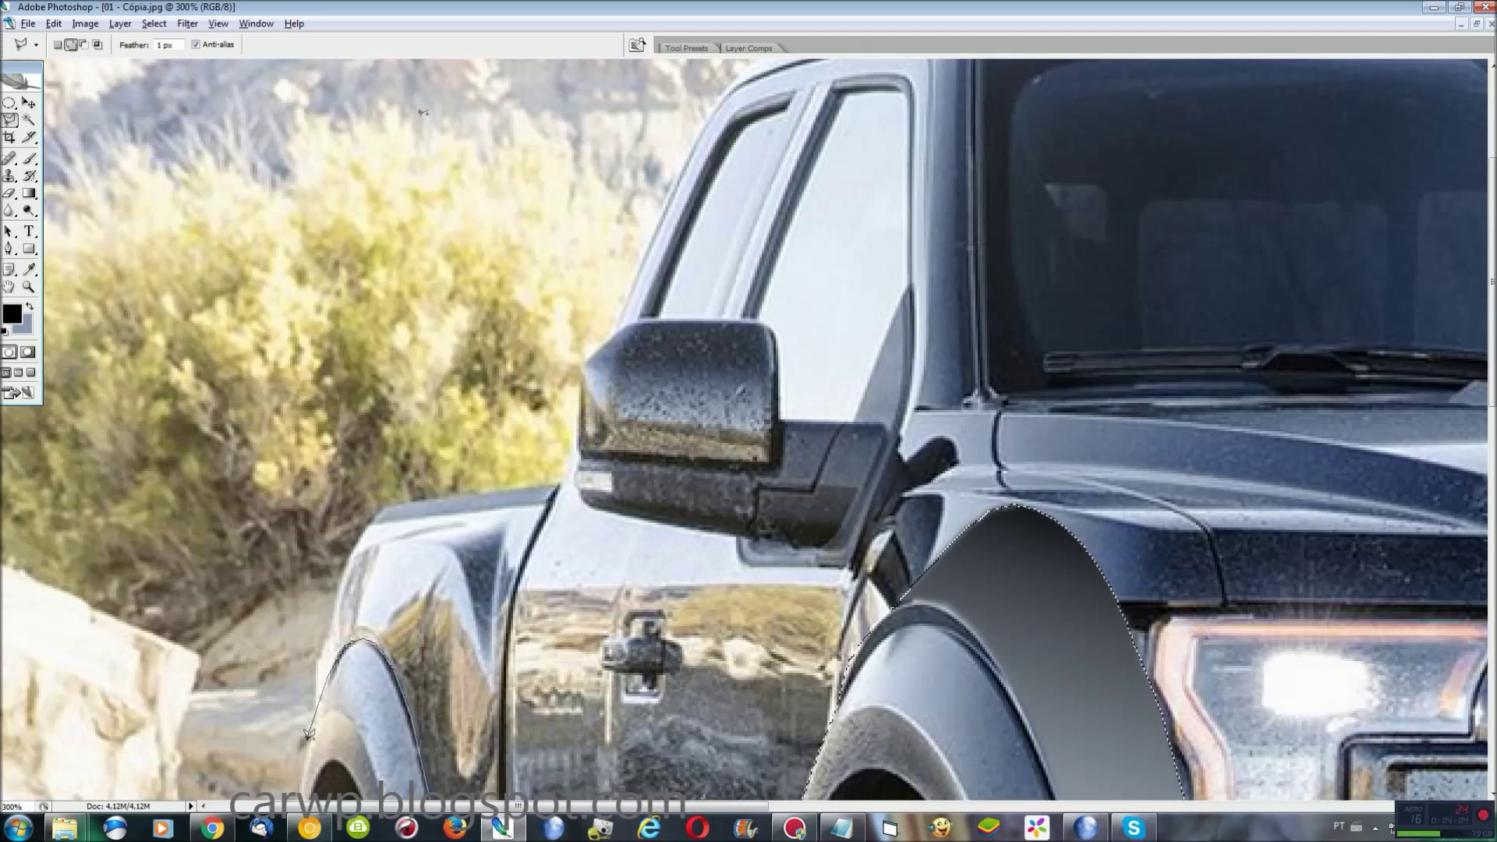
scroll(304, 749, down, 14)
scroll(296, 663, up, 7)
scroll(296, 647, up, 2)
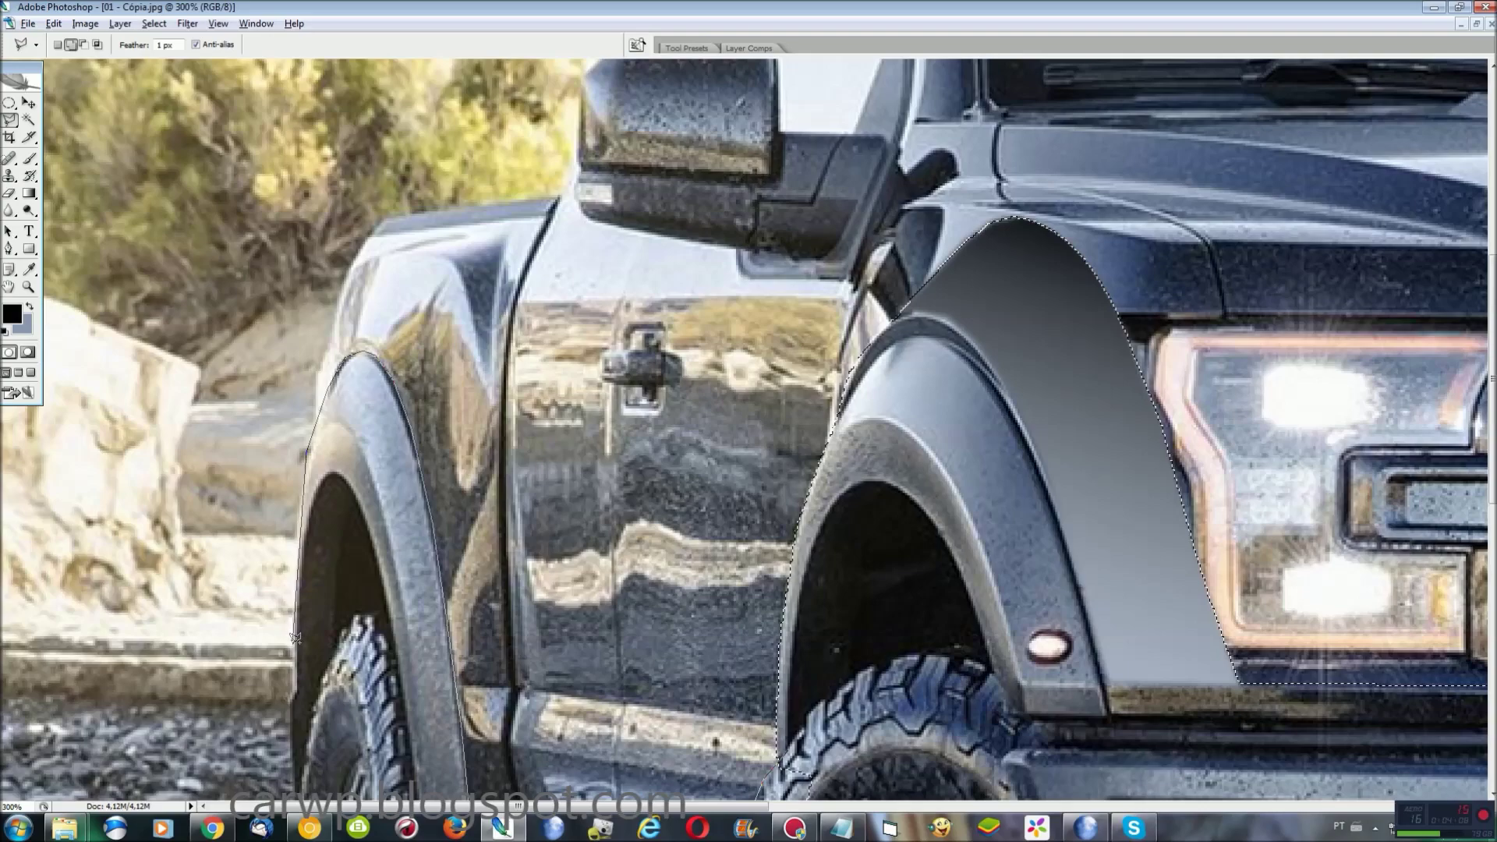
scroll(295, 685, down, 8)
scroll(294, 686, down, 1)
scroll(296, 693, up, 8)
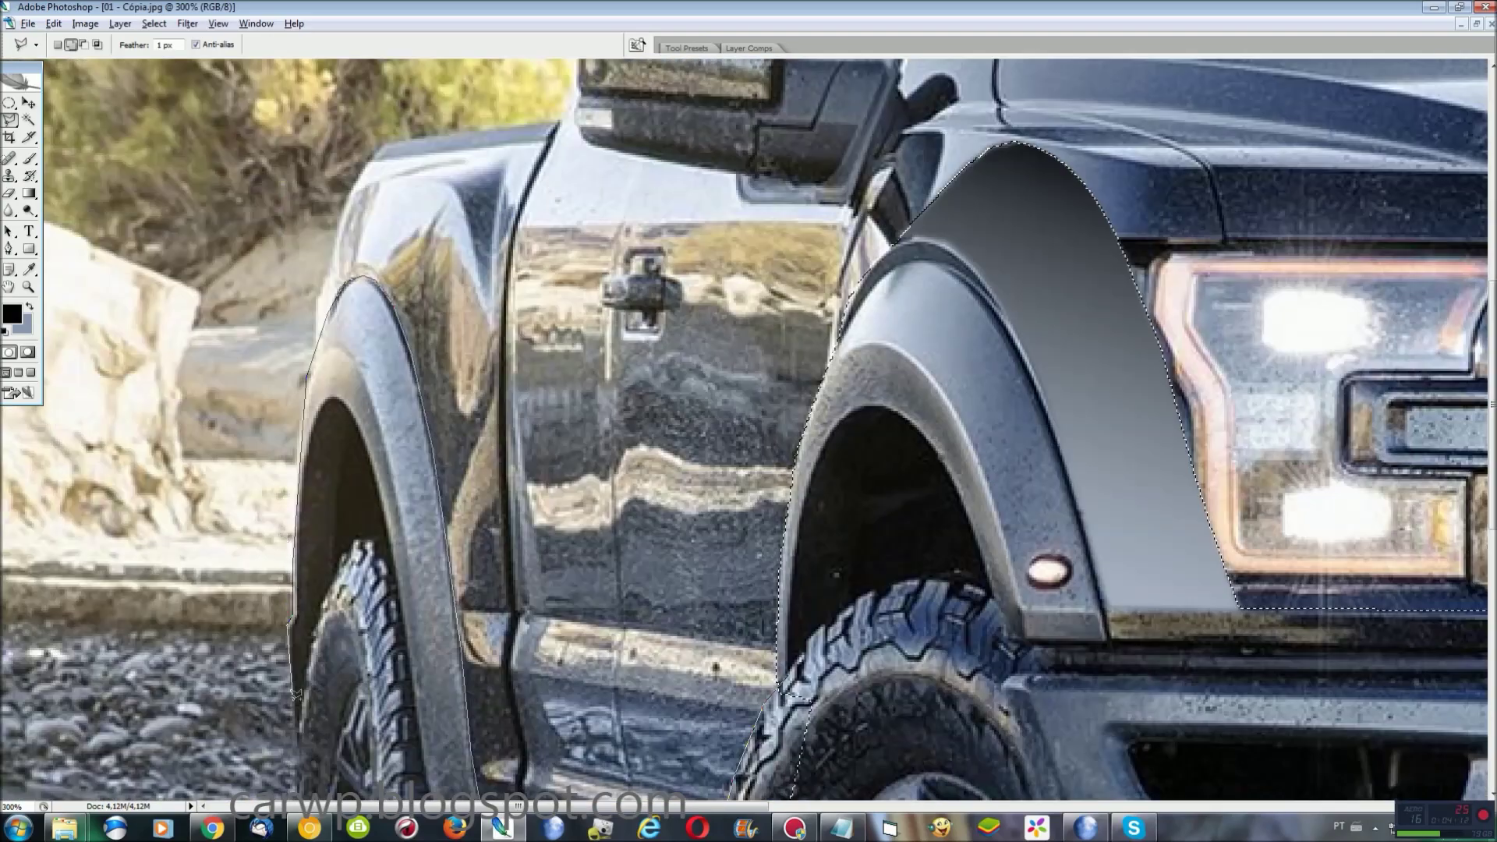
scroll(295, 737, down, 8)
scroll(234, 546, left, 2)
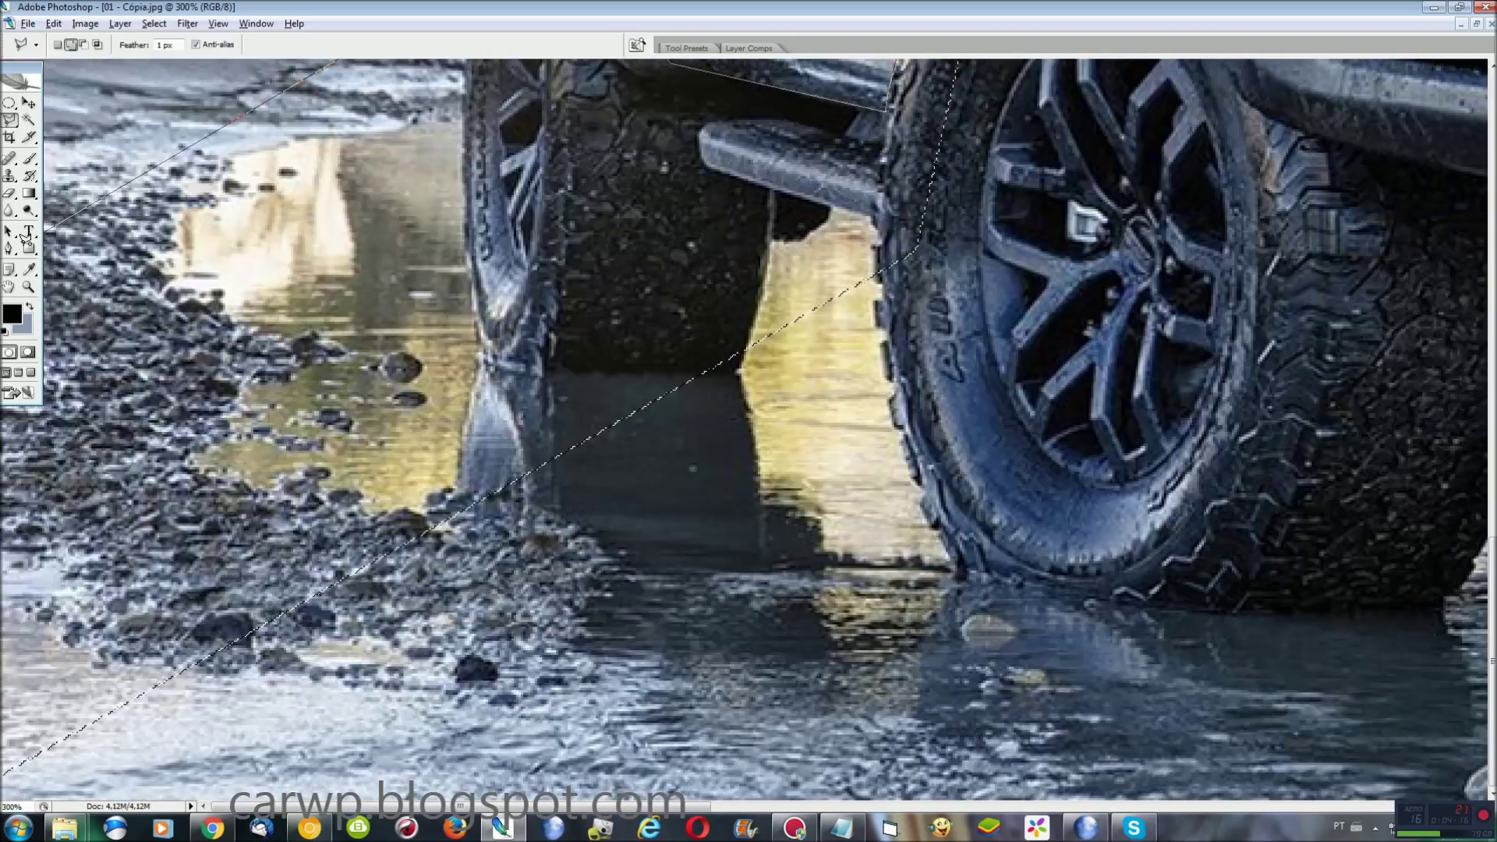
scroll(156, 468, up, 8)
key(ctrl+minus)
key(ctrl+minus)
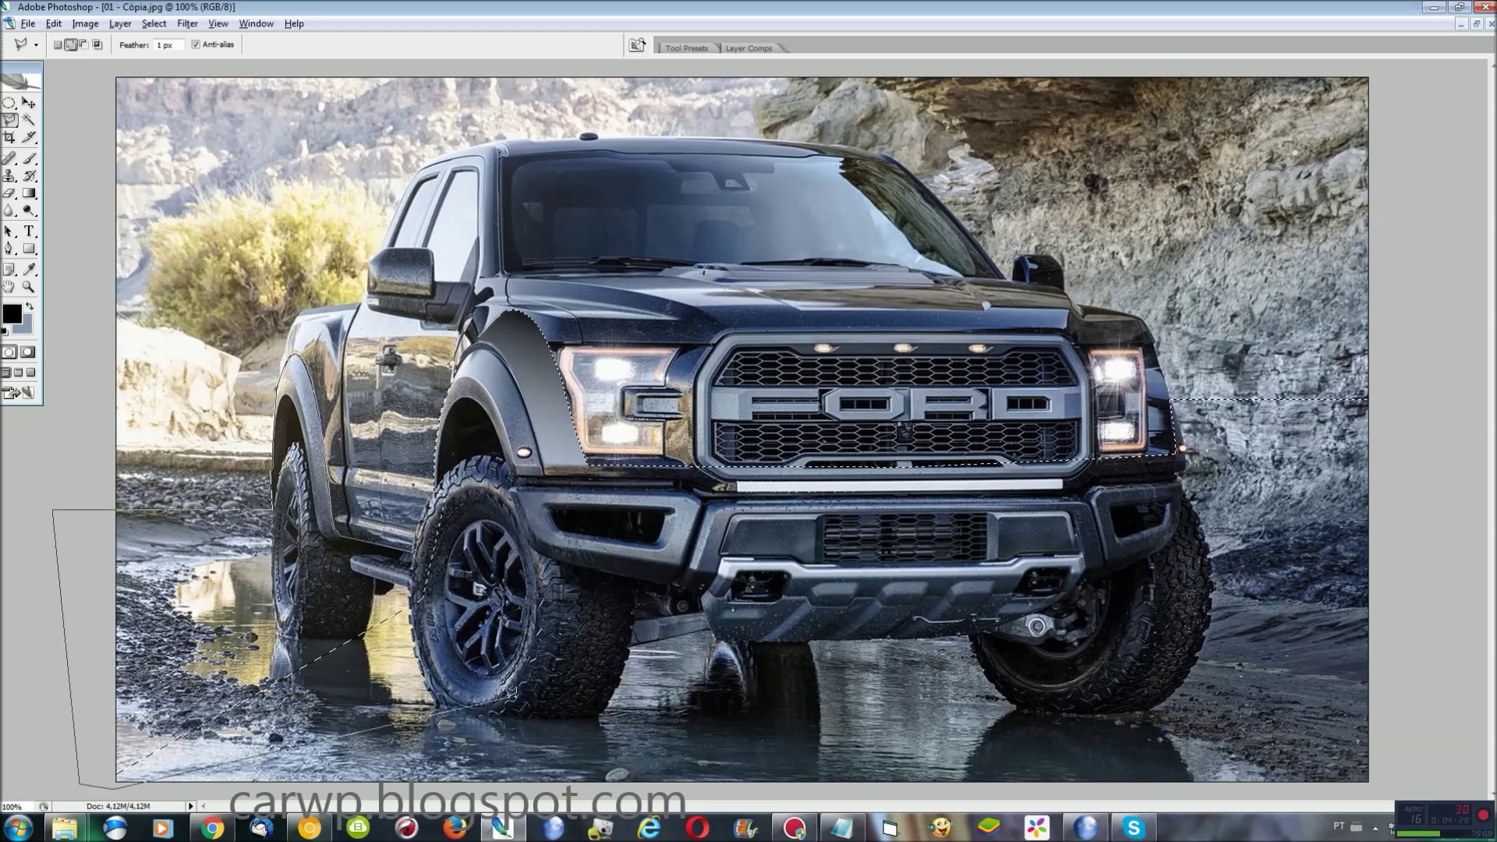
click(421, 546)
click(277, 507)
double_click(297, 355)
Step: Save the selection as 'ford' and save the document as 01 - Cópia.psd
click(154, 23)
click(188, 280)
text(ford)
key(Return)
key(ctrl+shift+s)
key(Return)
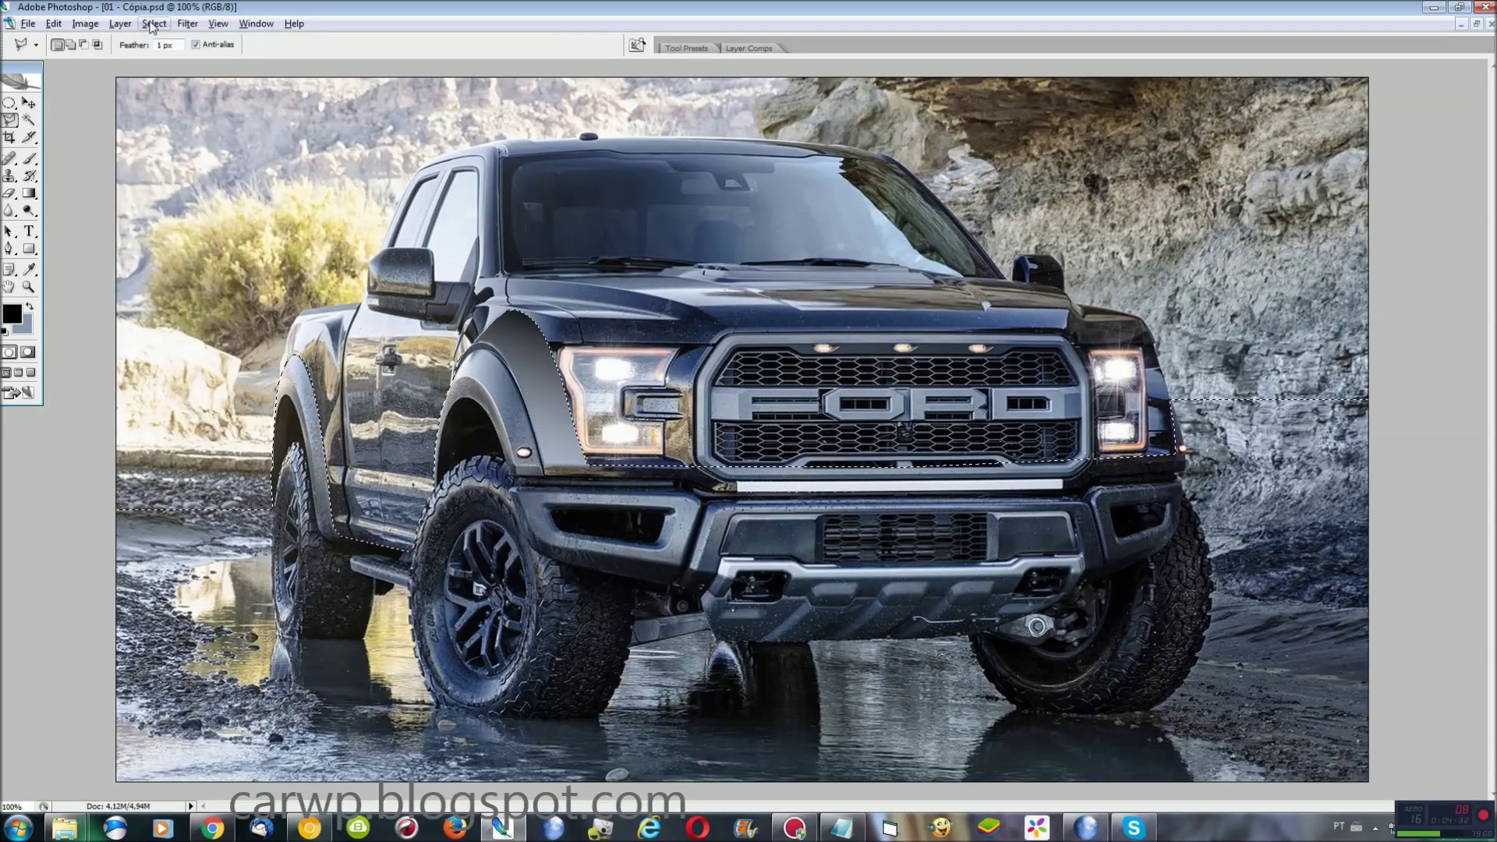
Step: Invert the selection and switch to the Ranger photo, 02 - Cópia.jpg
click(154, 23)
click(206, 82)
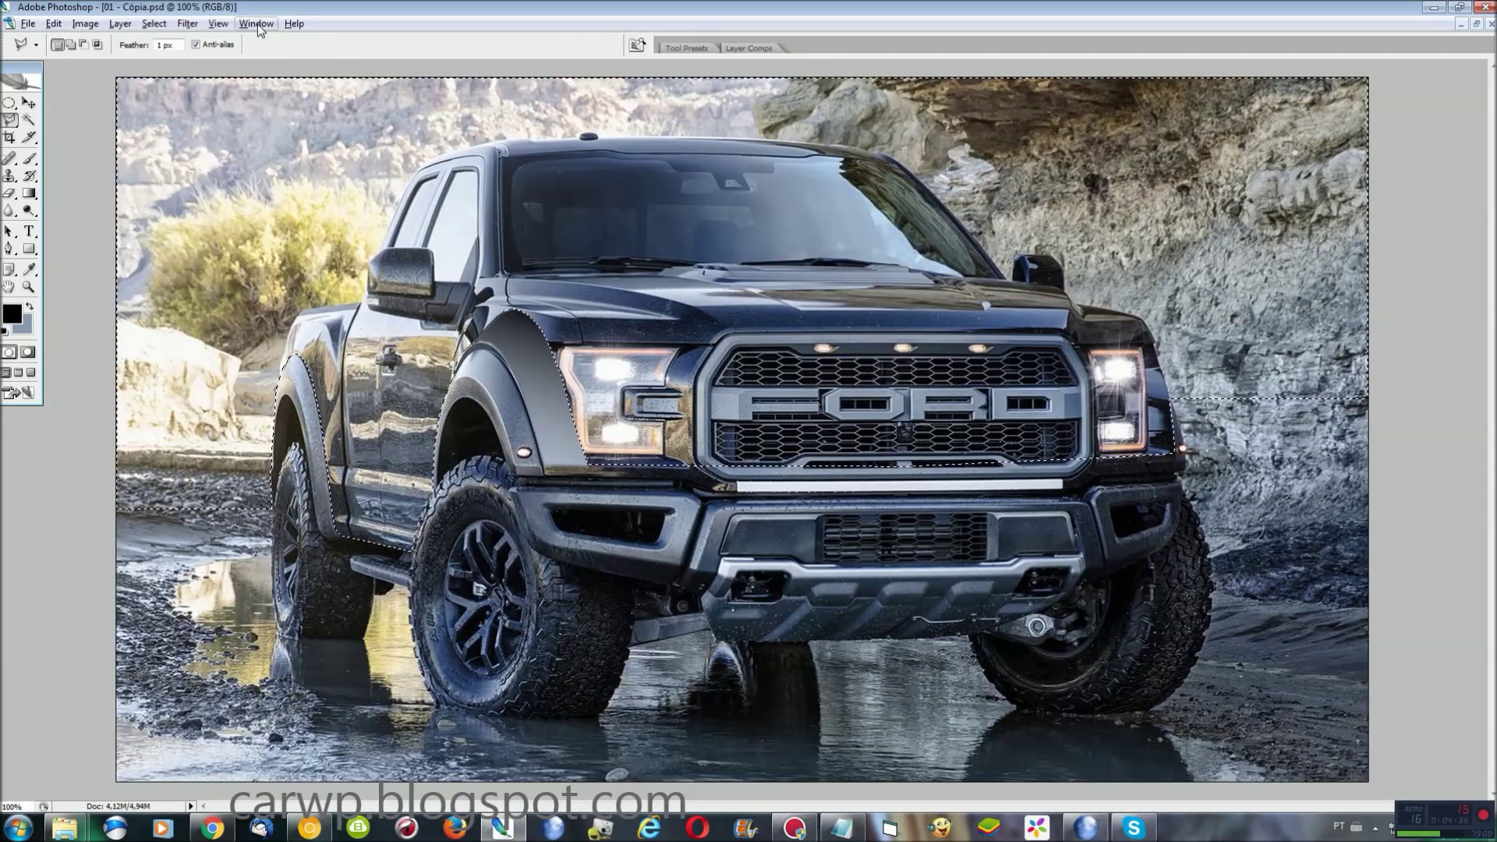
click(255, 23)
click(283, 364)
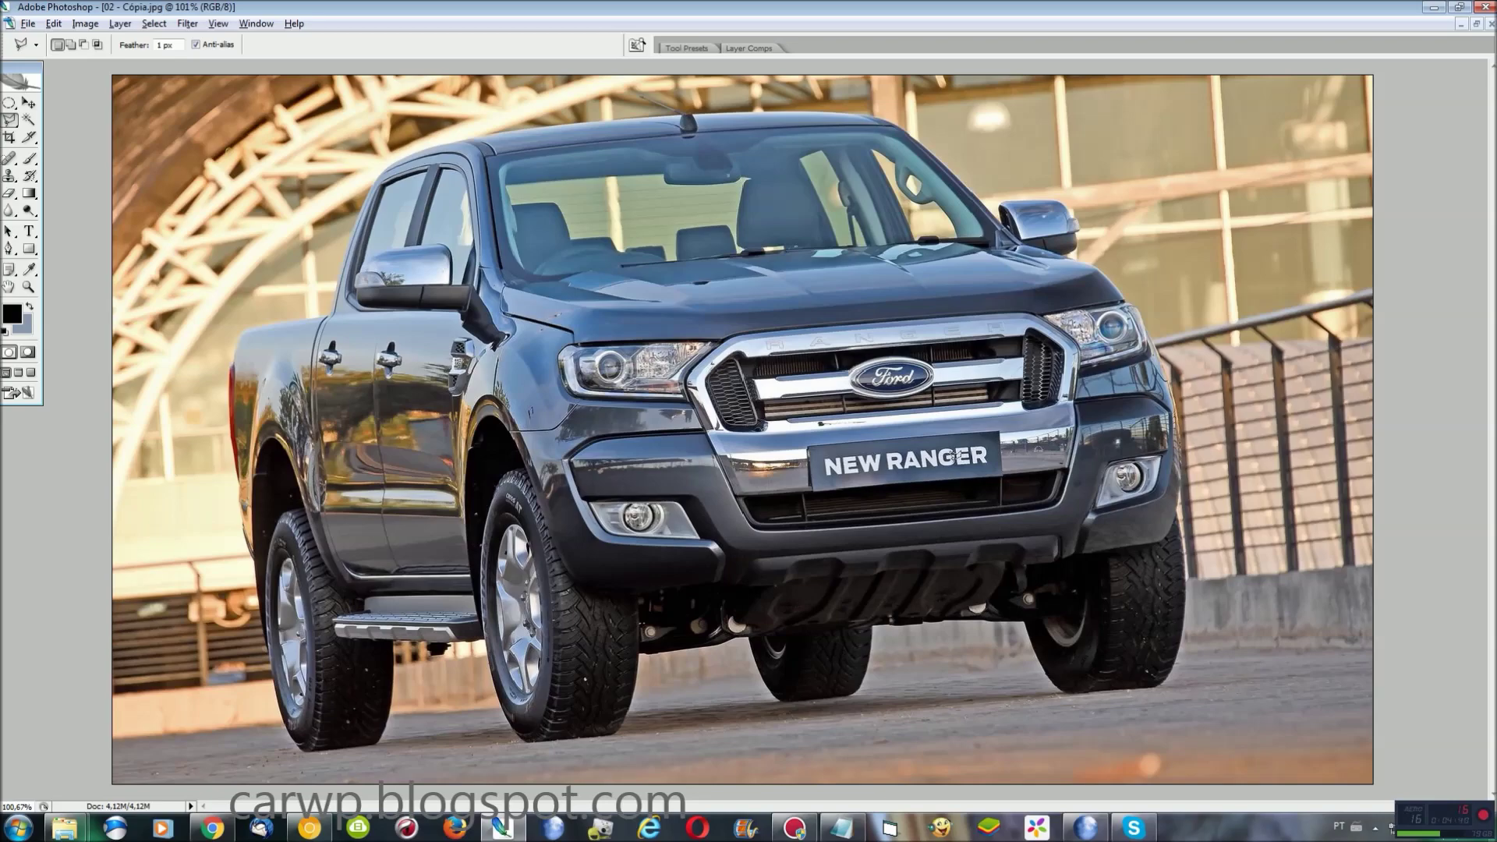
Step: Zoom into the Ranger and outline its body along the step and side
key(ctrl+plus)
key(ctrl+plus)
click(1144, 807)
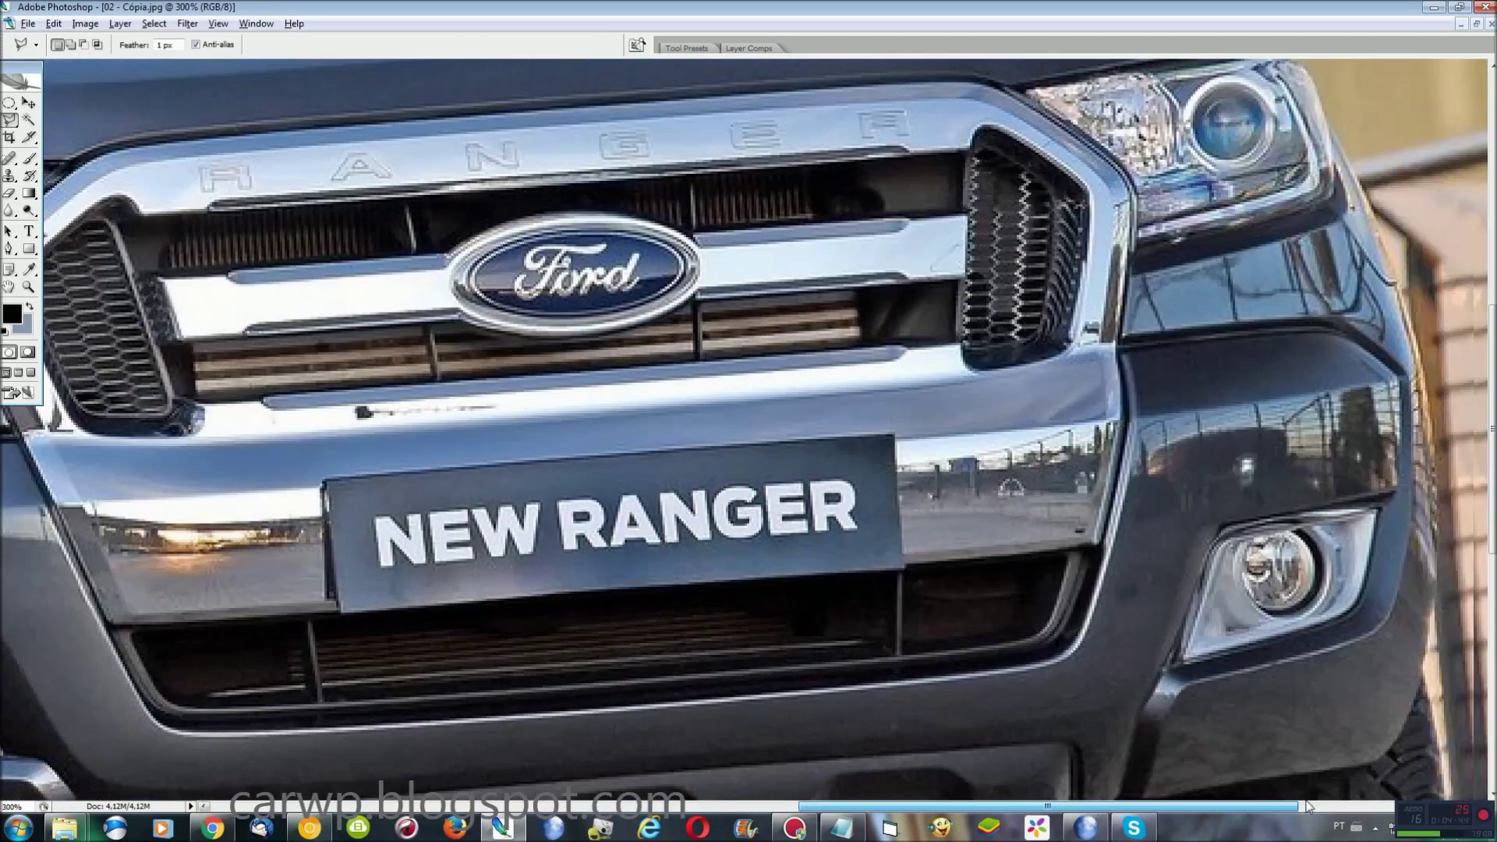
scroll(1151, 534, down, 3)
click(1150, 535)
scroll(1151, 534, left, 5)
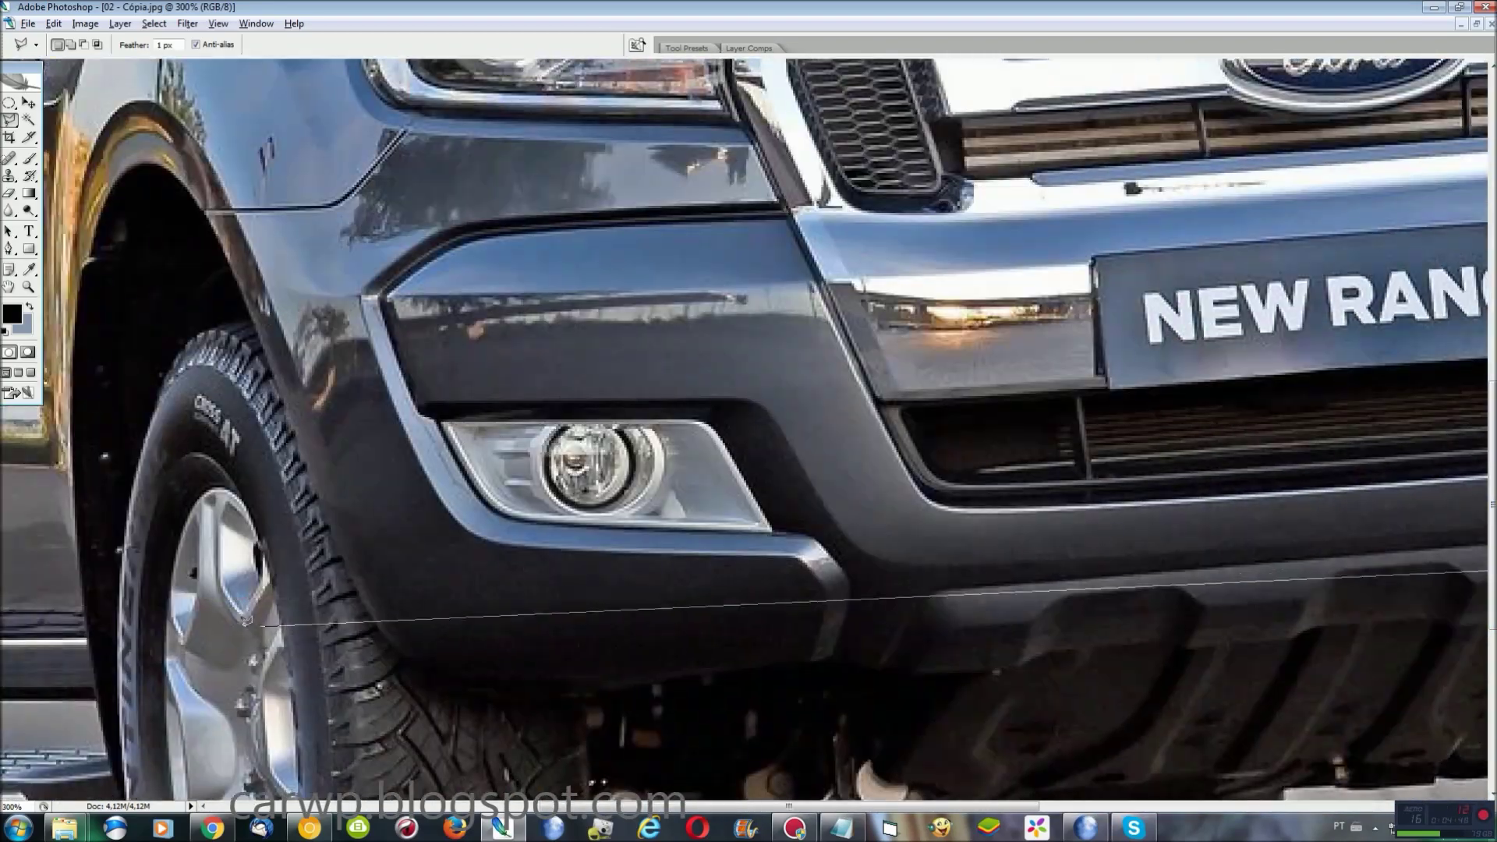
scroll(799, 716, left, 10)
click(733, 710)
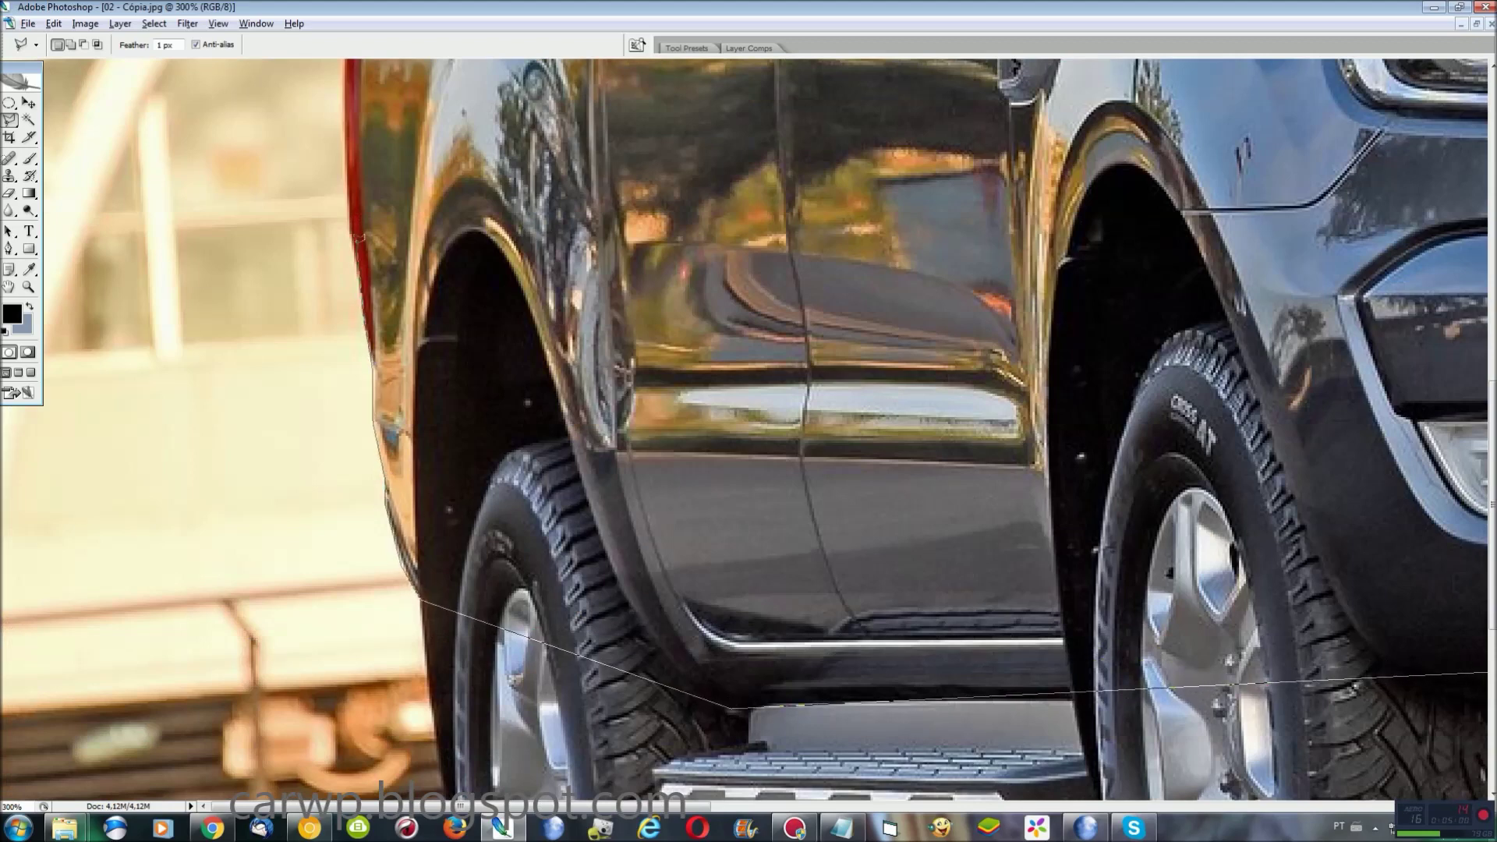
scroll(419, 599, up, 5)
scroll(390, 390, down, 7)
click(367, 90)
Step: Continue past the bed's rear top, front fender and bumper corner, closing the selection
scroll(366, 90, up, 7)
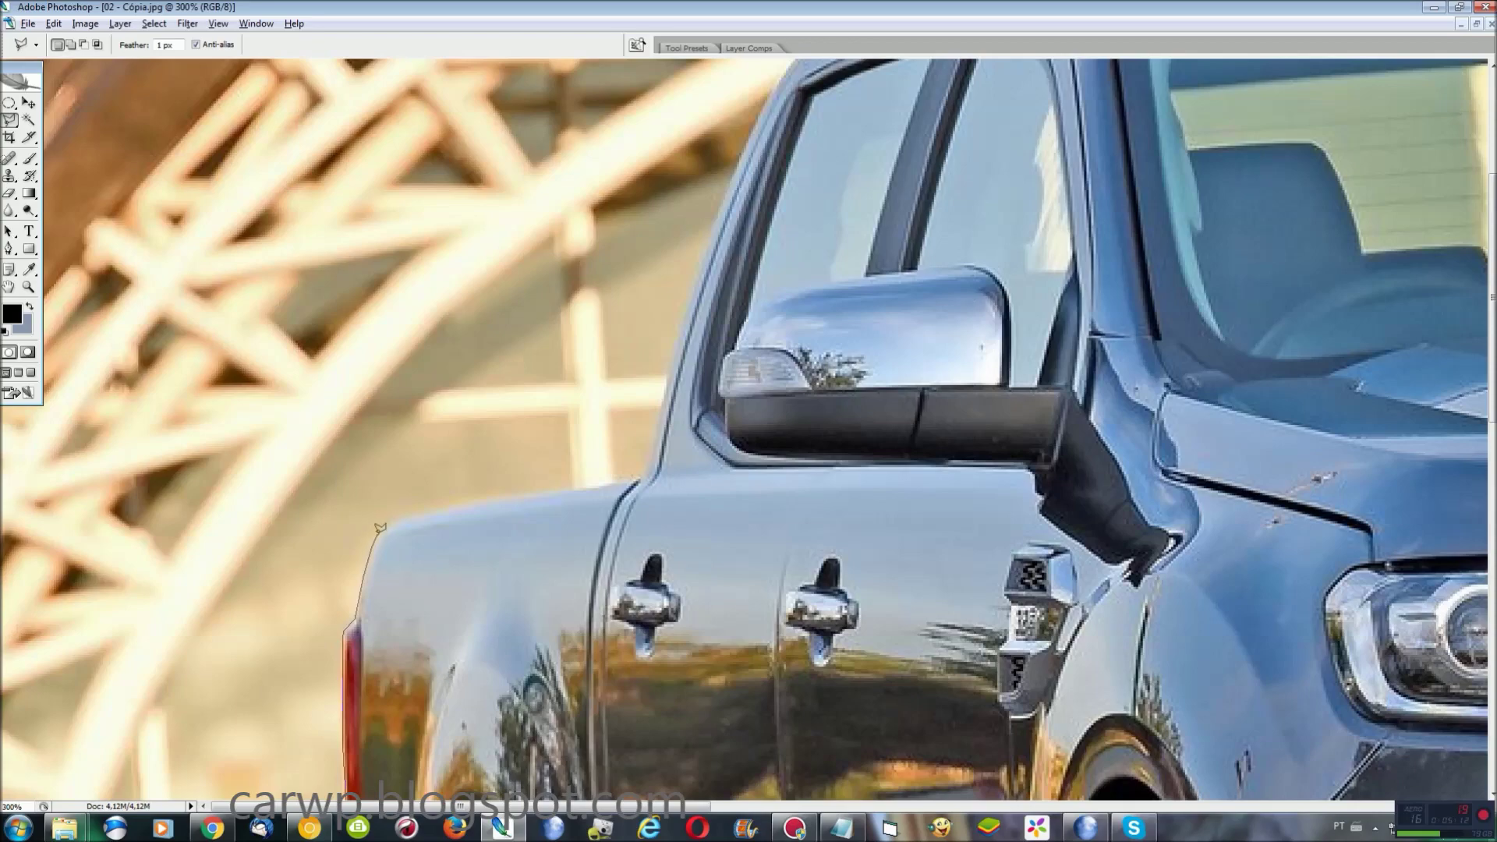
click(394, 518)
scroll(647, 478, right, 10)
scroll(702, 390, left, 3)
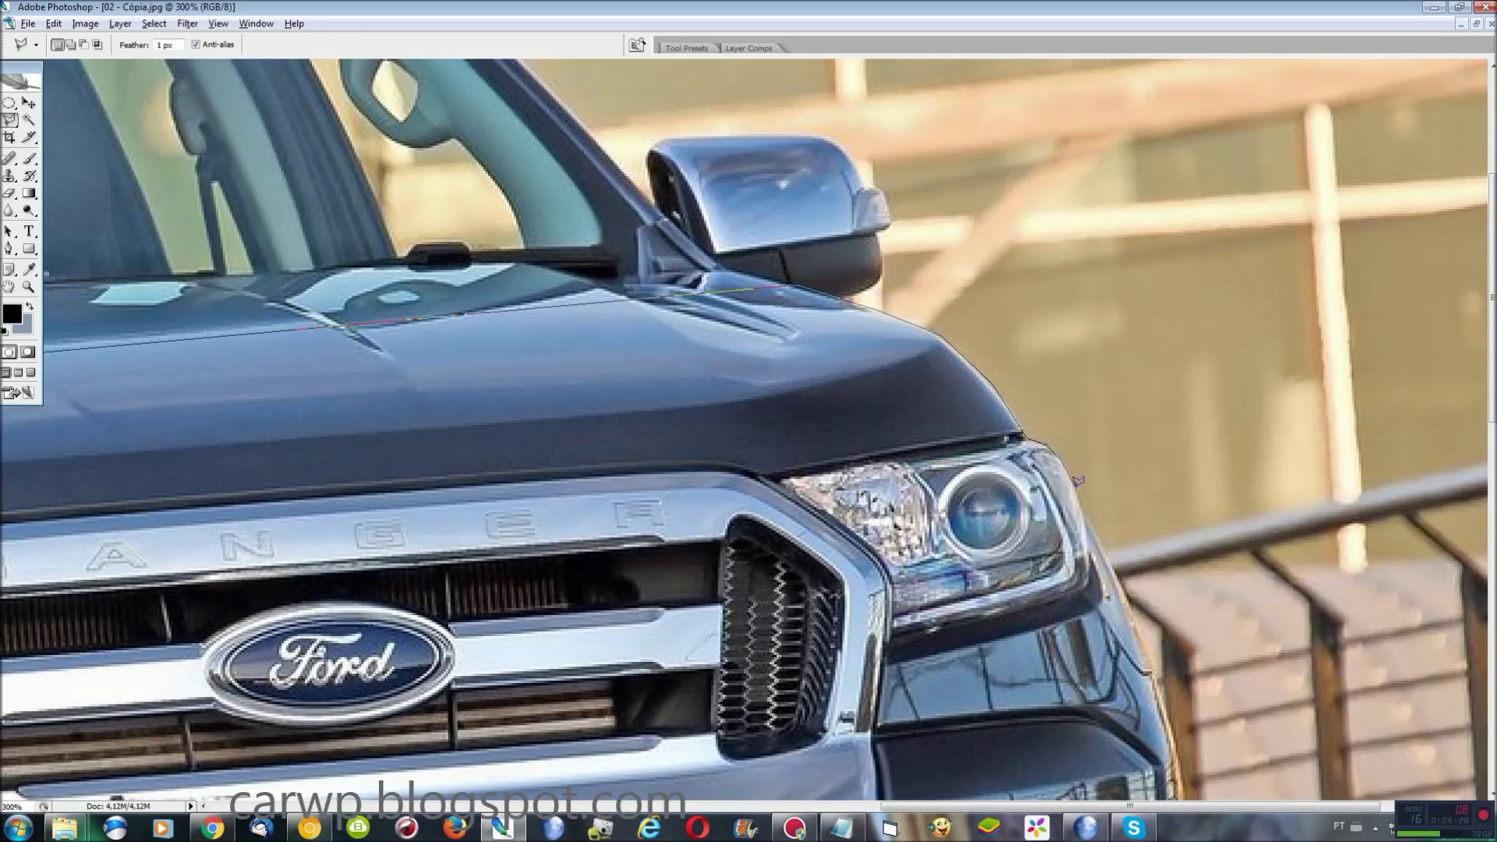
drag(1139, 660, 1152, 666)
scroll(1179, 745, down, 8)
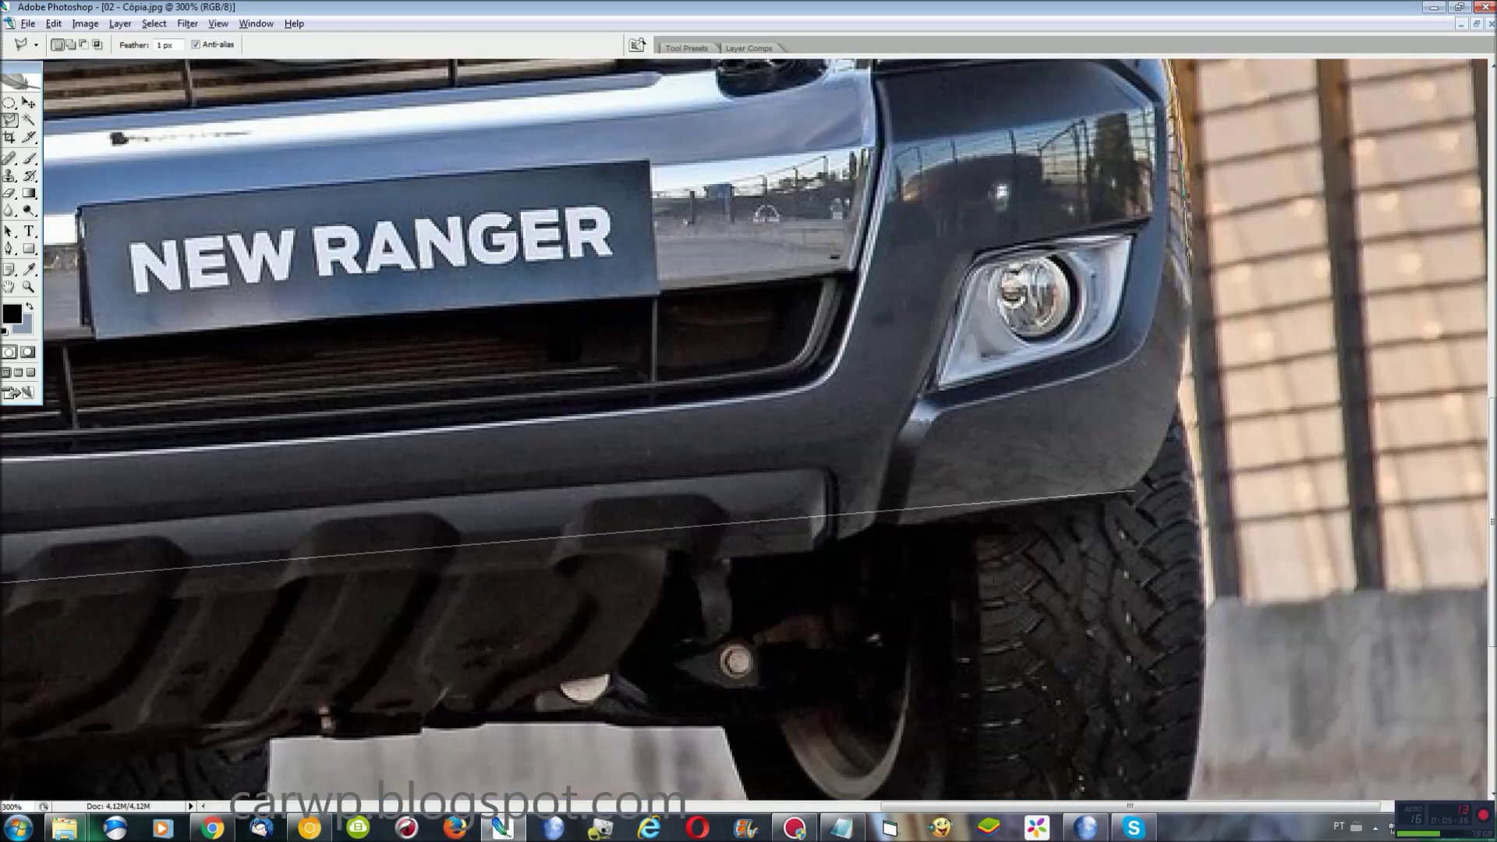
drag(1188, 295, 1193, 317)
double_click(1154, 454)
Step: Add the windshield, roof edge, pillars and hood to the selection
scroll(1154, 454, up, 10)
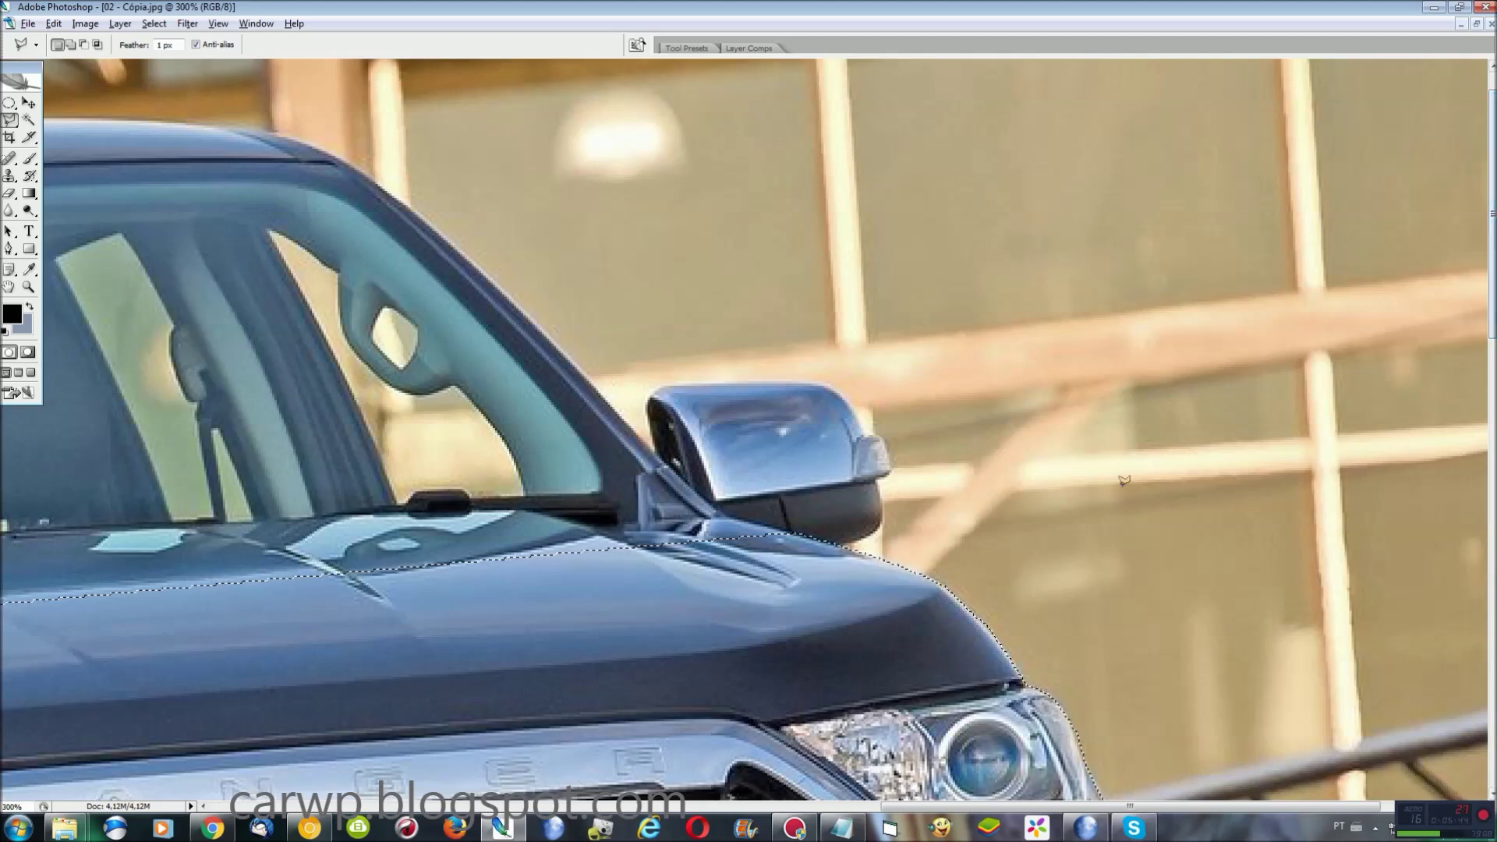
drag(1092, 808, 980, 808)
shift+click(1207, 577)
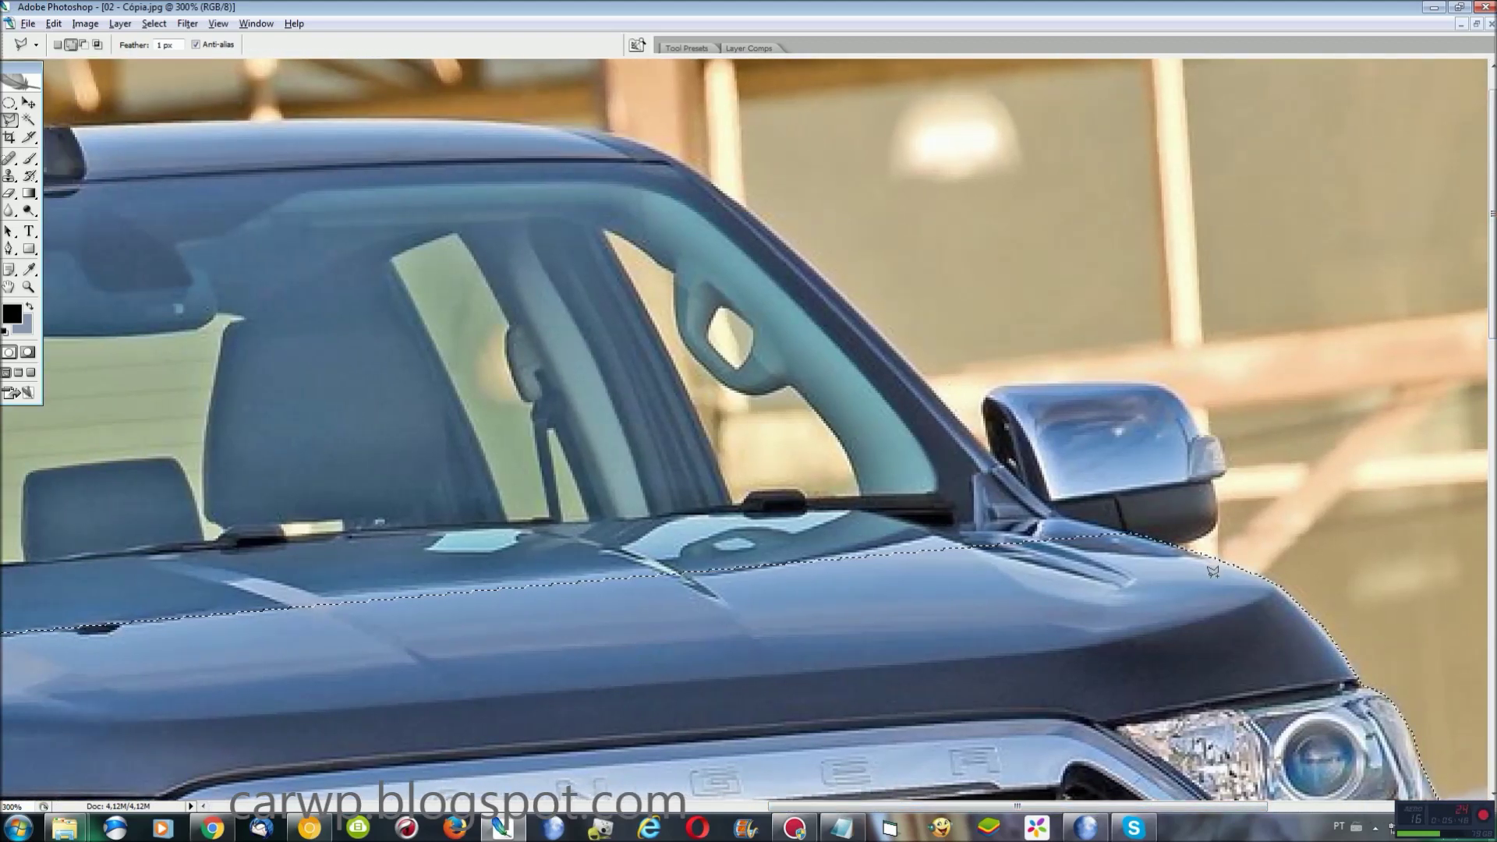
click(1000, 458)
click(721, 191)
key(ctrl+Page_Up)
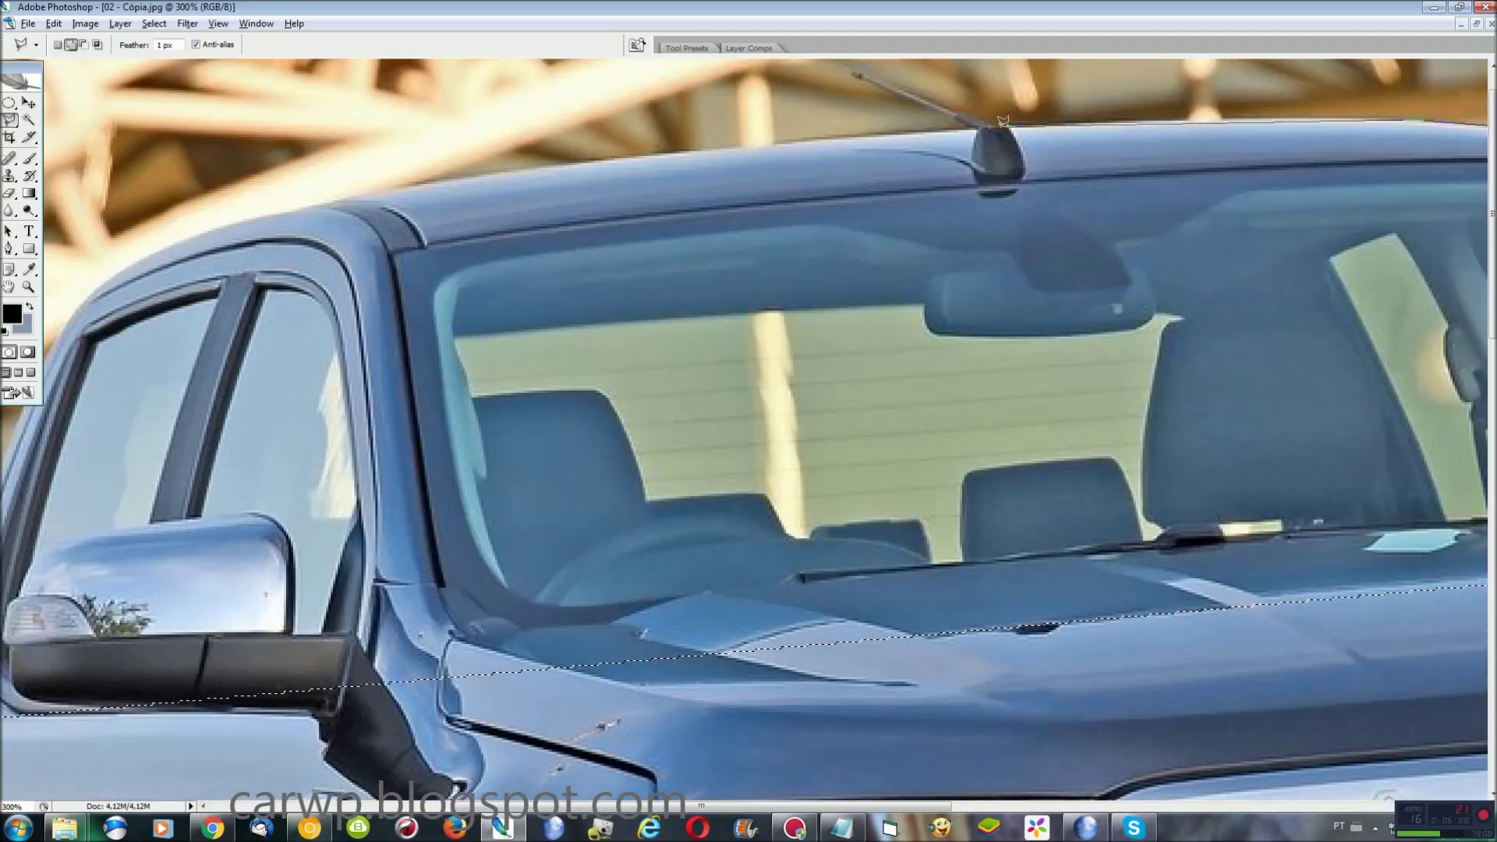
click(626, 149)
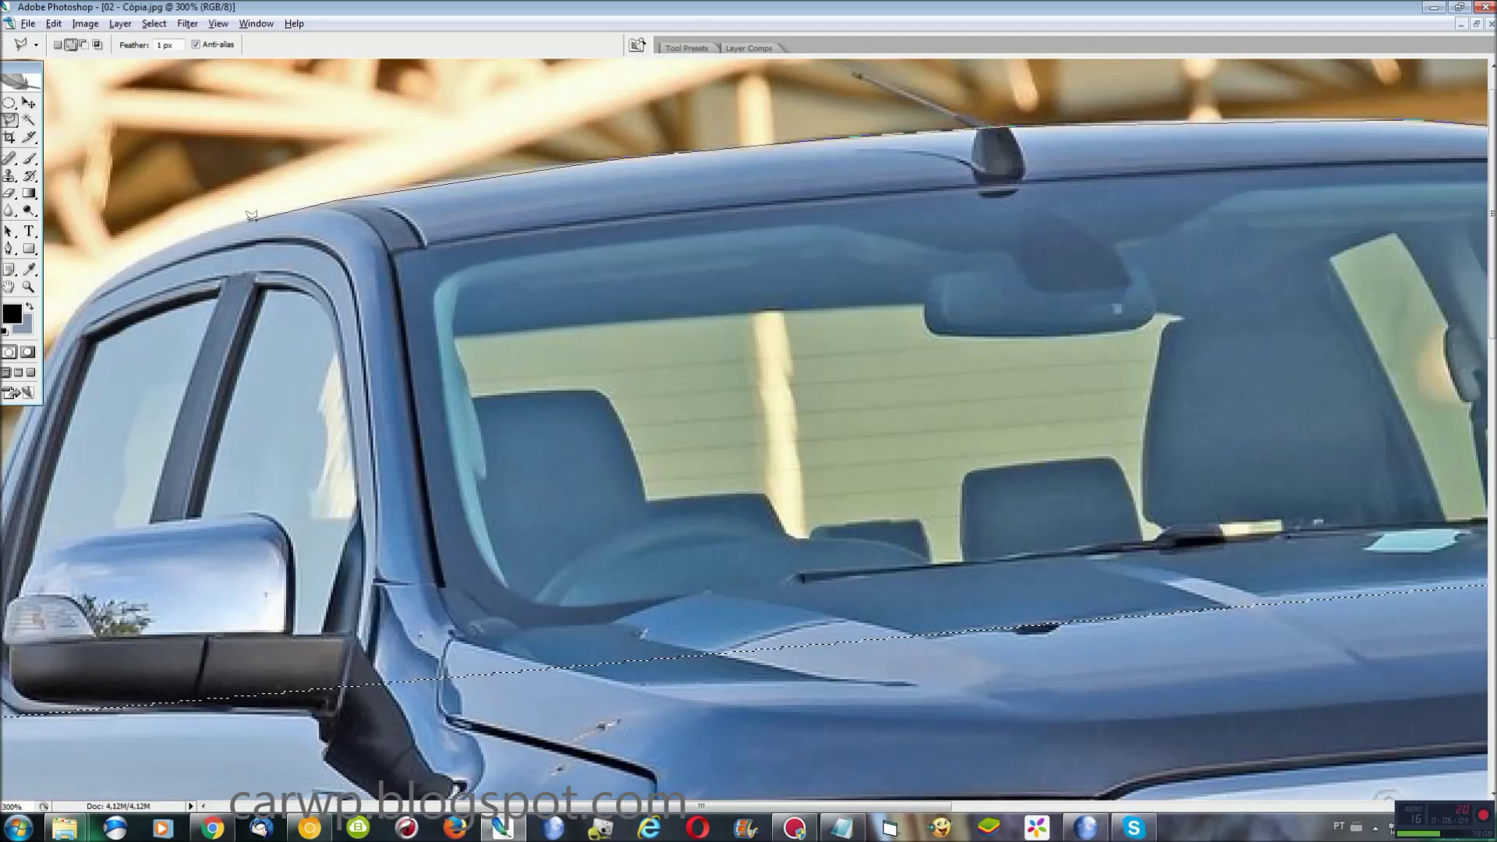
key(ctrl+Page_Up)
click(961, 219)
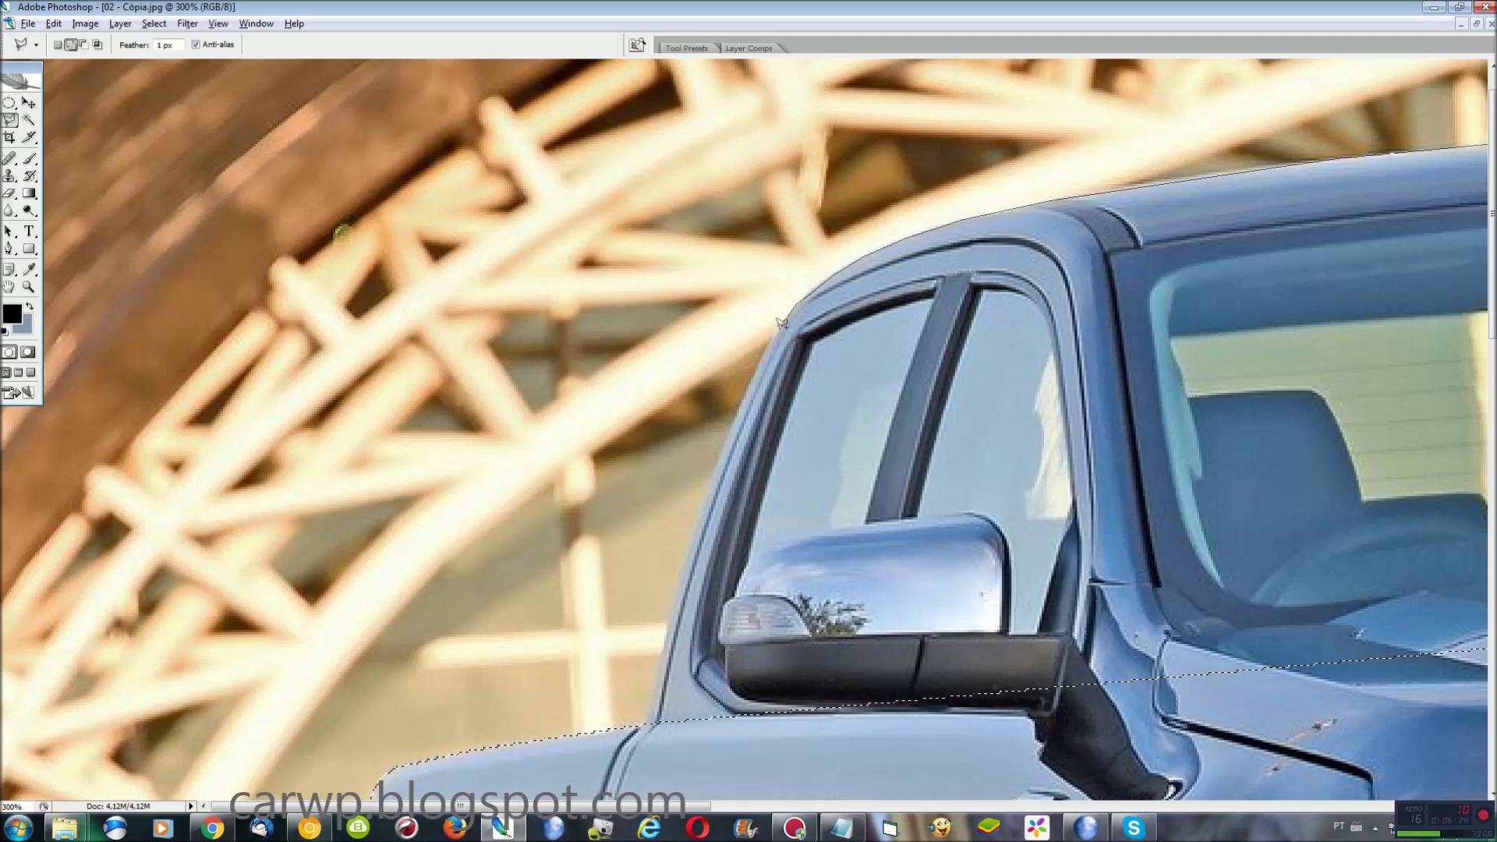
click(734, 423)
drag(676, 594, 639, 736)
Step: Outline the mirror to its tip, close the selection, and copy the truck to Layer 1
scroll(1068, 694, right, 10)
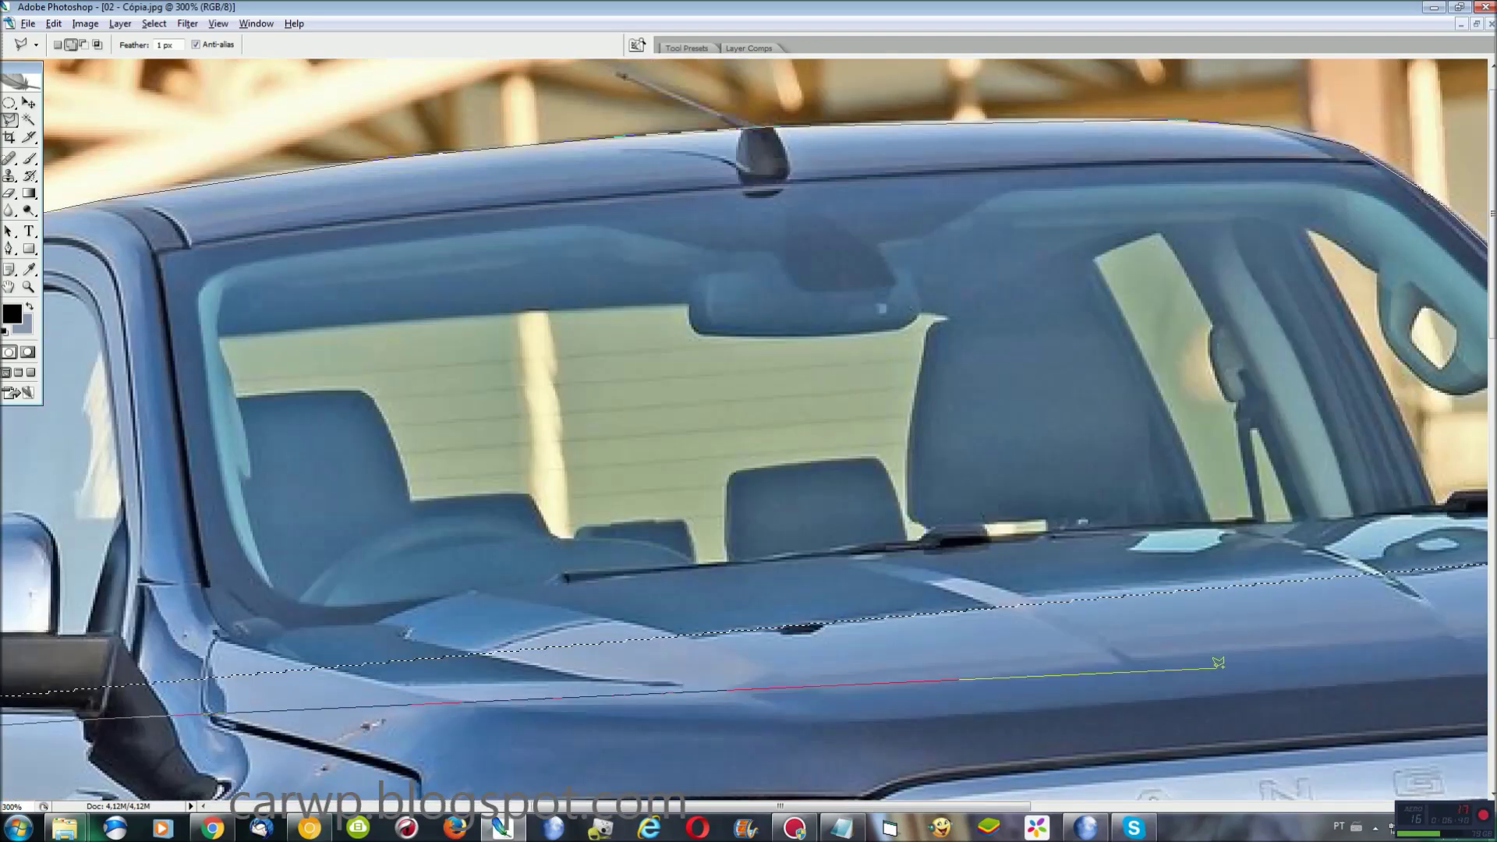
scroll(1218, 663, right, 8)
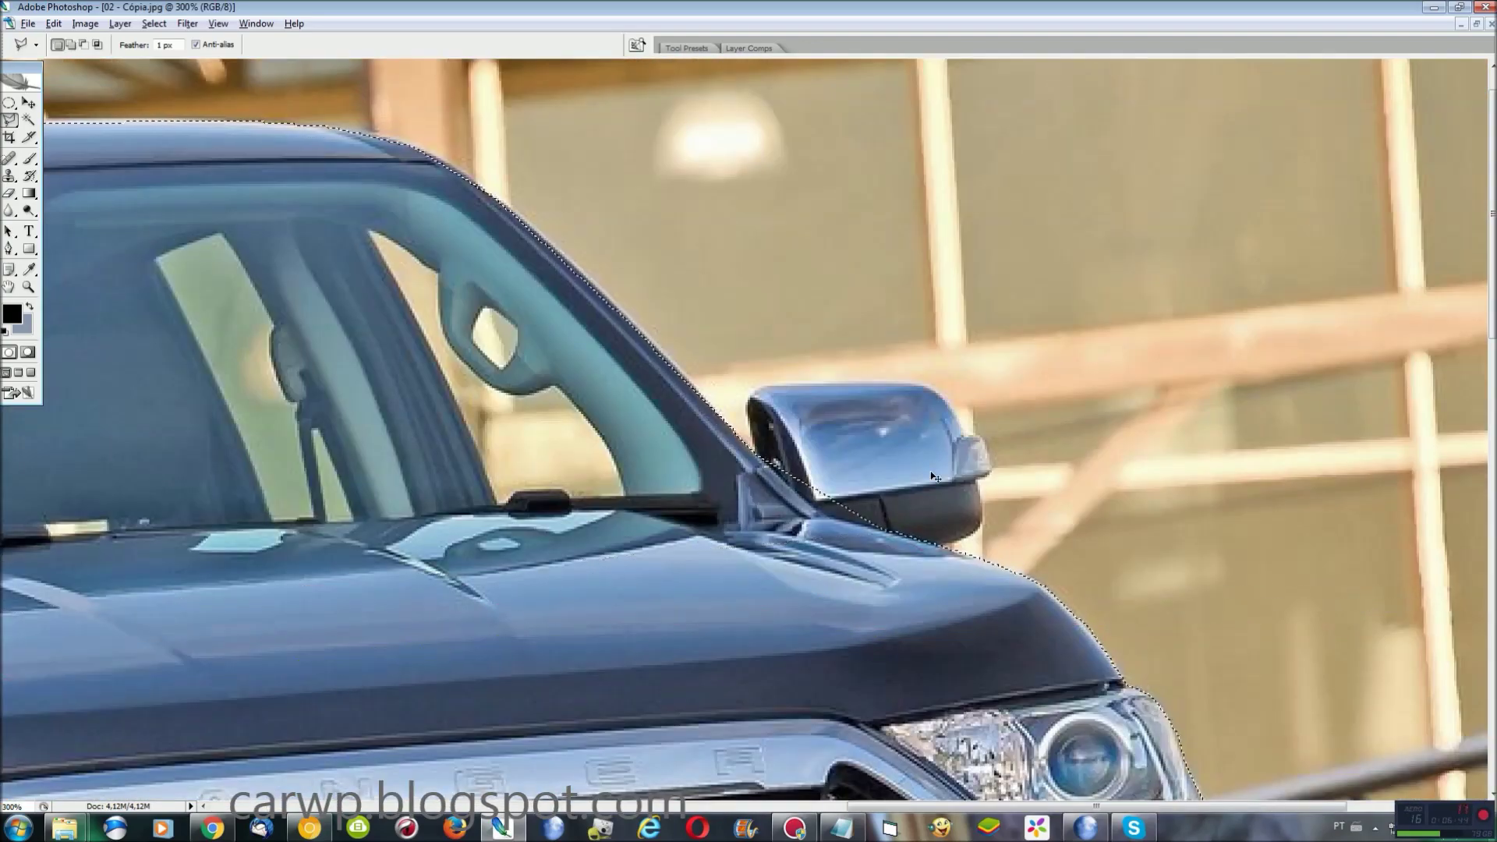
key(ctrl+plus)
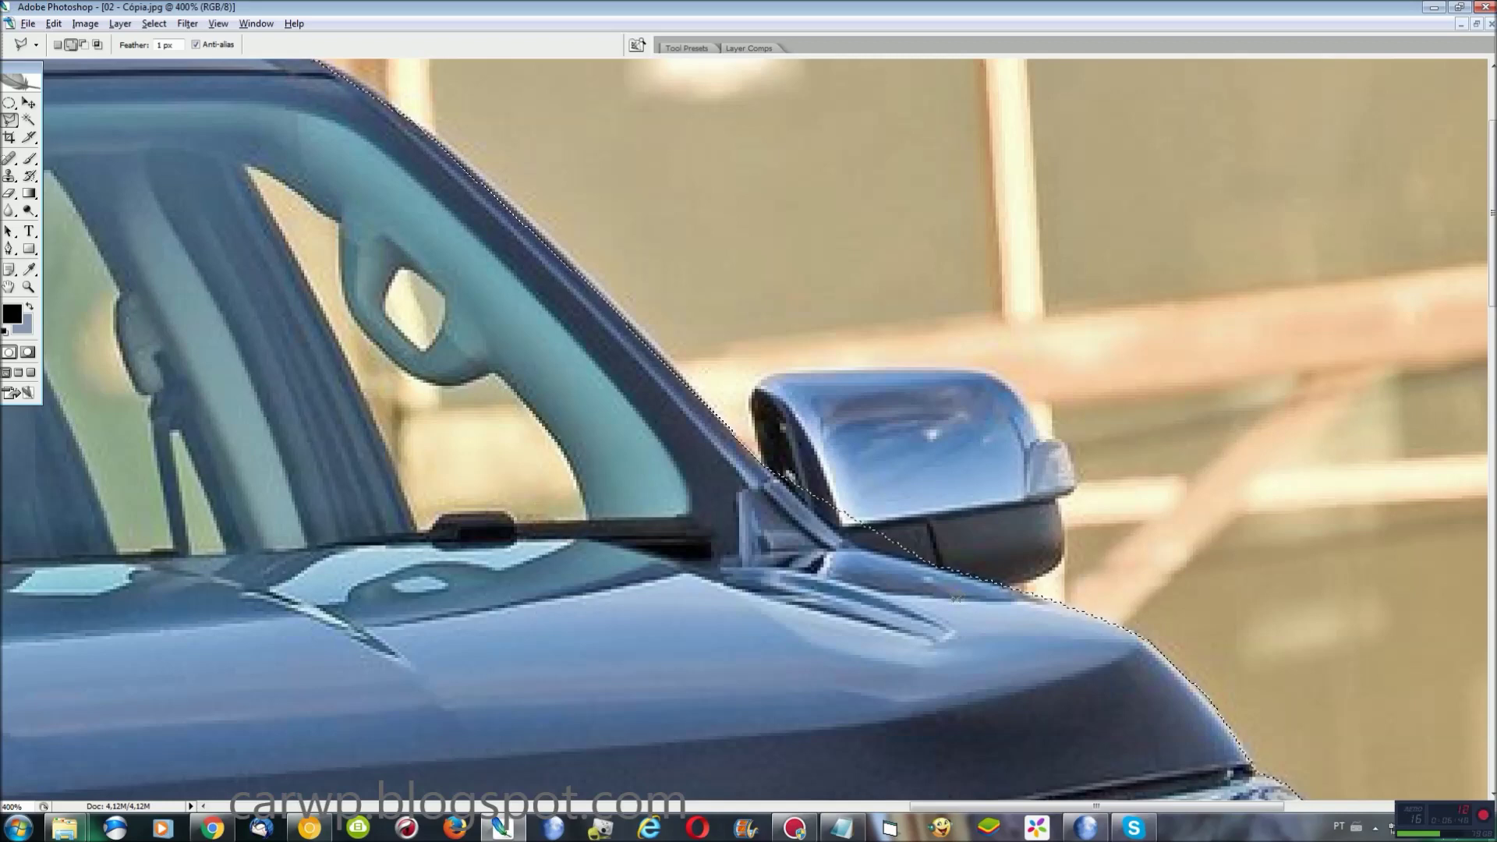
click(949, 593)
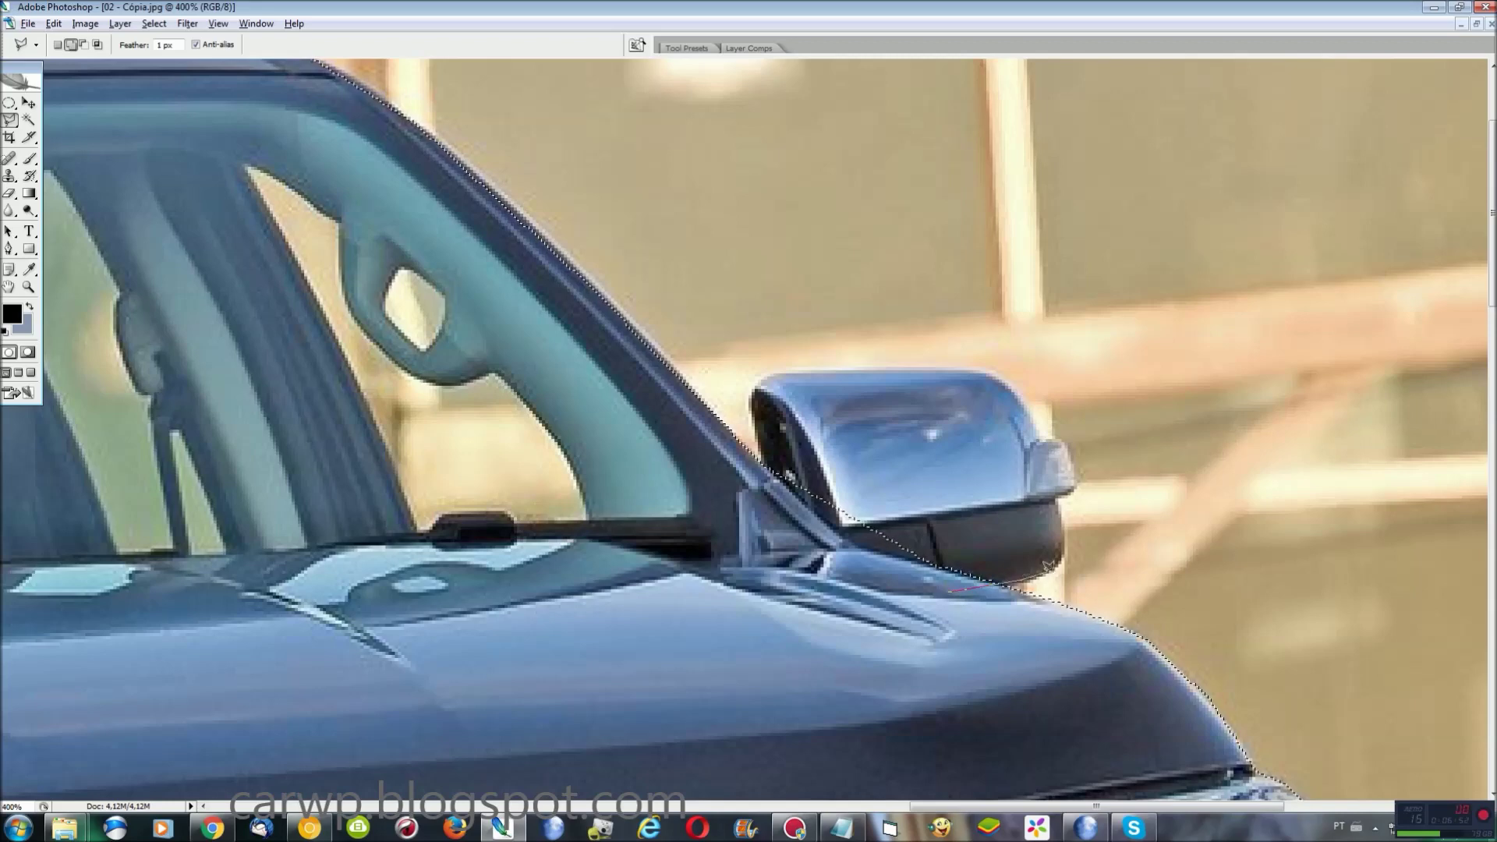
mouse_move(1067, 525)
mouse_down()
mouse_move(1028, 403)
mouse_move(802, 354)
mouse_move(768, 373)
mouse_move(807, 519)
mouse_up()
click(1076, 491)
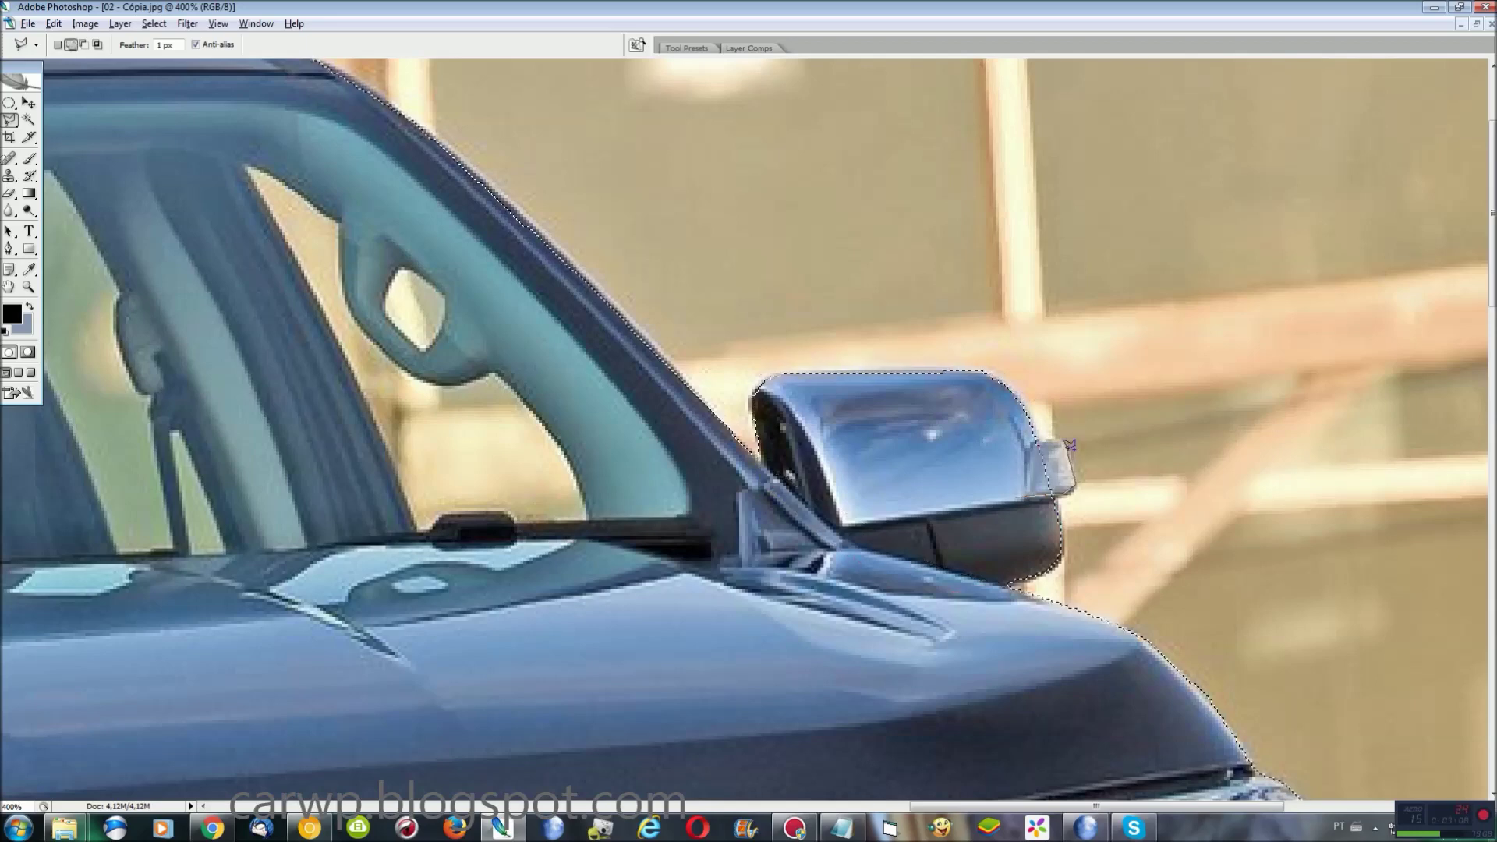
click(1034, 427)
key(ctrl+0)
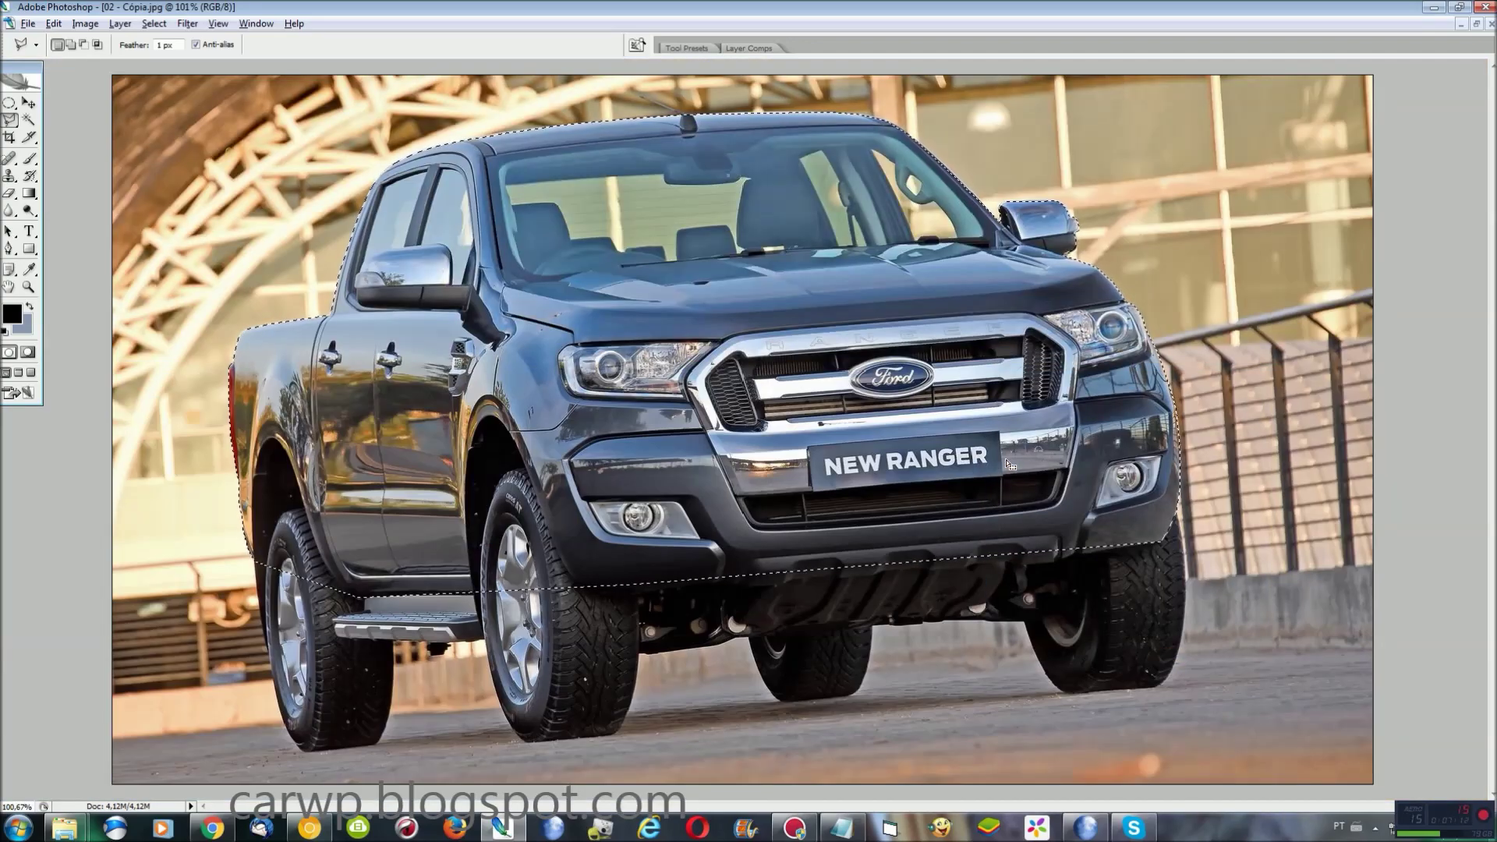
key(ctrl+j)
Step: Save the file as a layered PSD, reload the saved truck selection and copy the Ranger
key(ctrl+s)
key(Return)
key(Return)
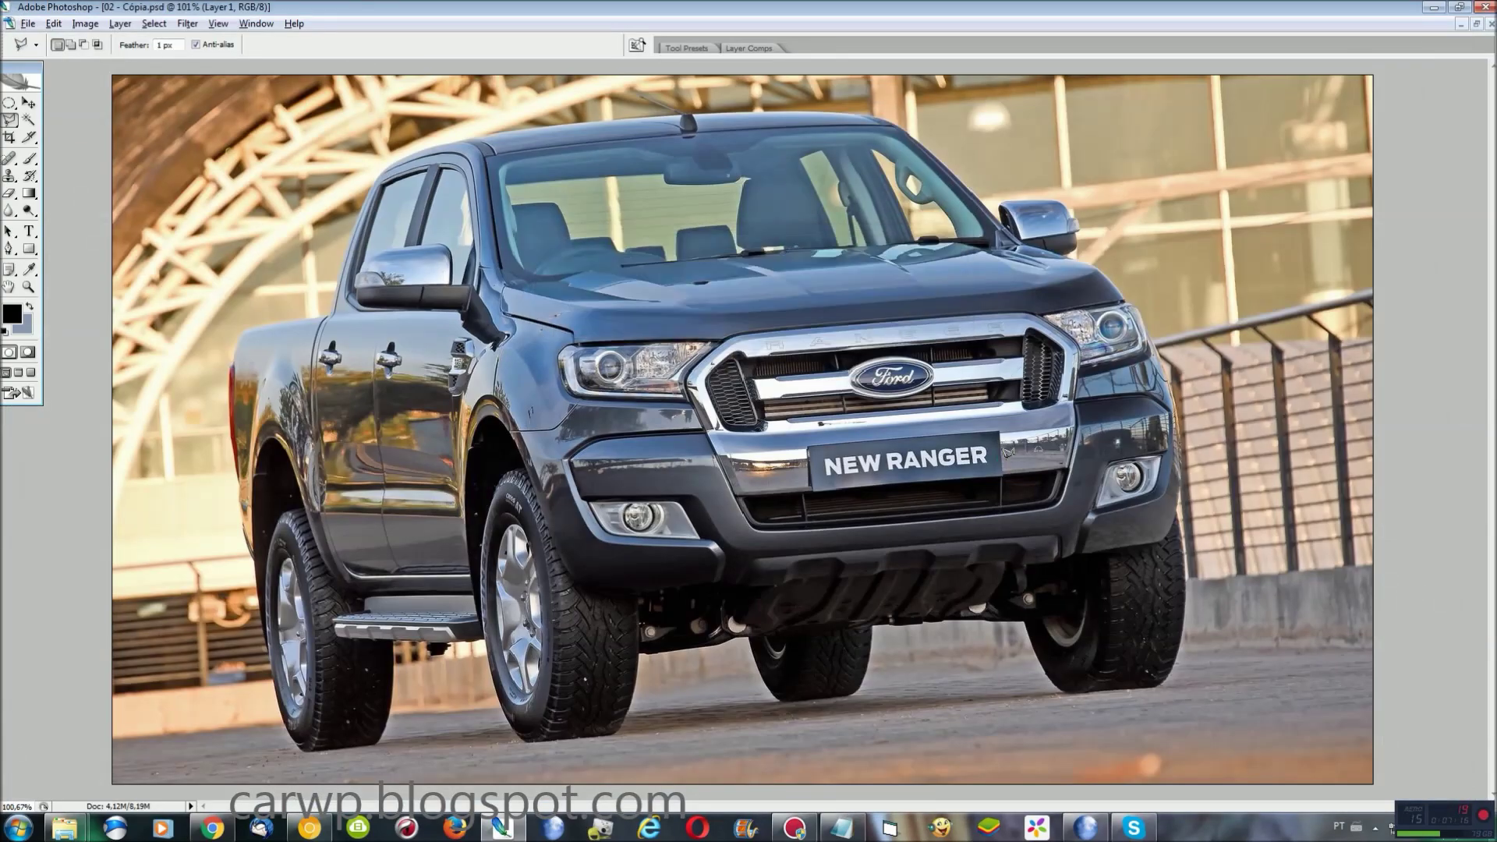
click(154, 23)
click(195, 267)
click(874, 242)
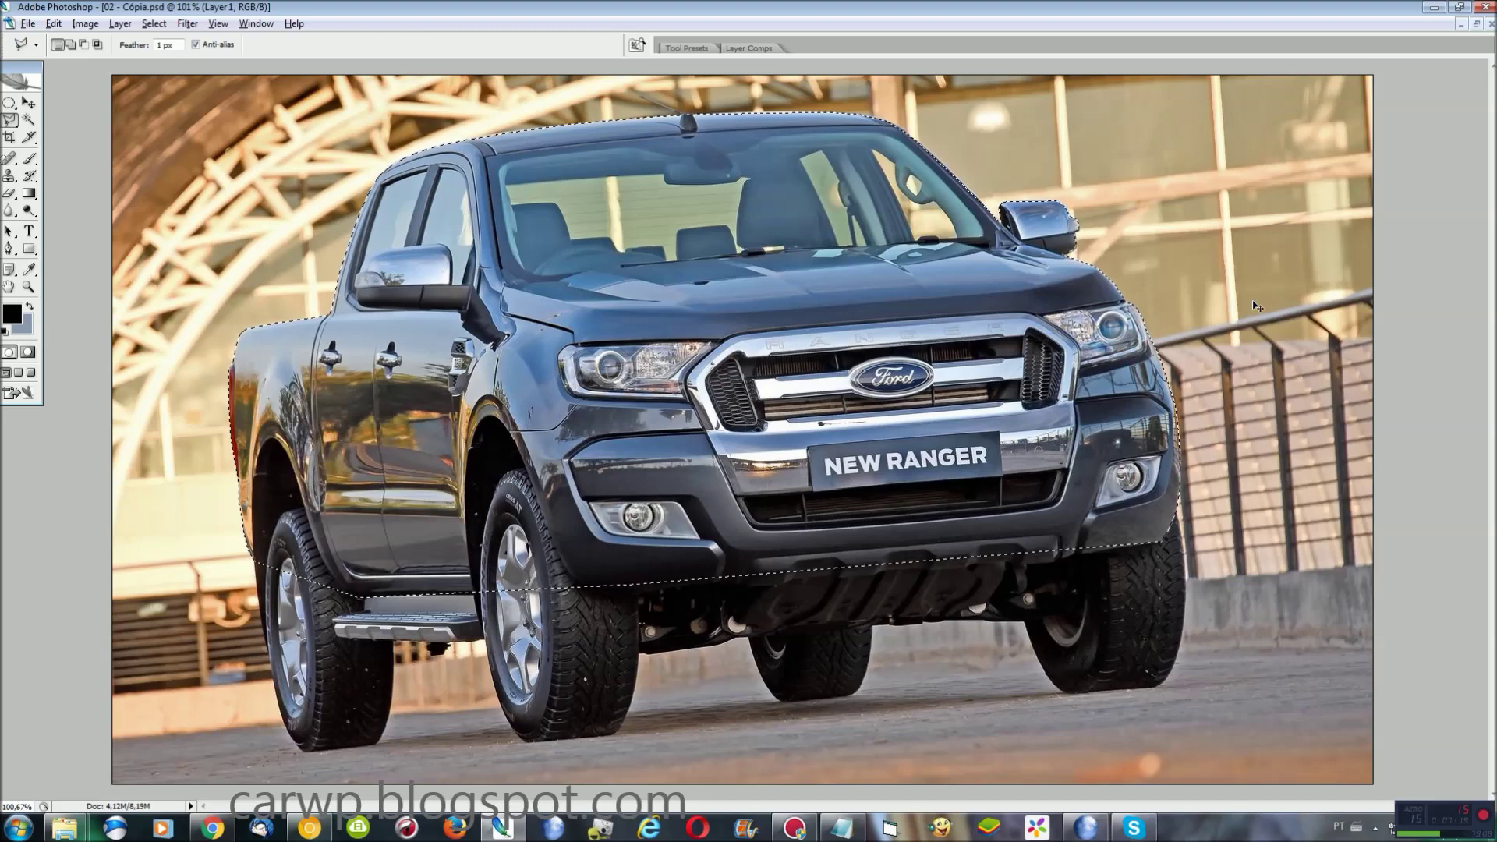
key(ctrl+c)
Step: Paste the Ranger into 01 - Cópia.psd and move it over the Raptor's body
click(257, 23)
click(288, 333)
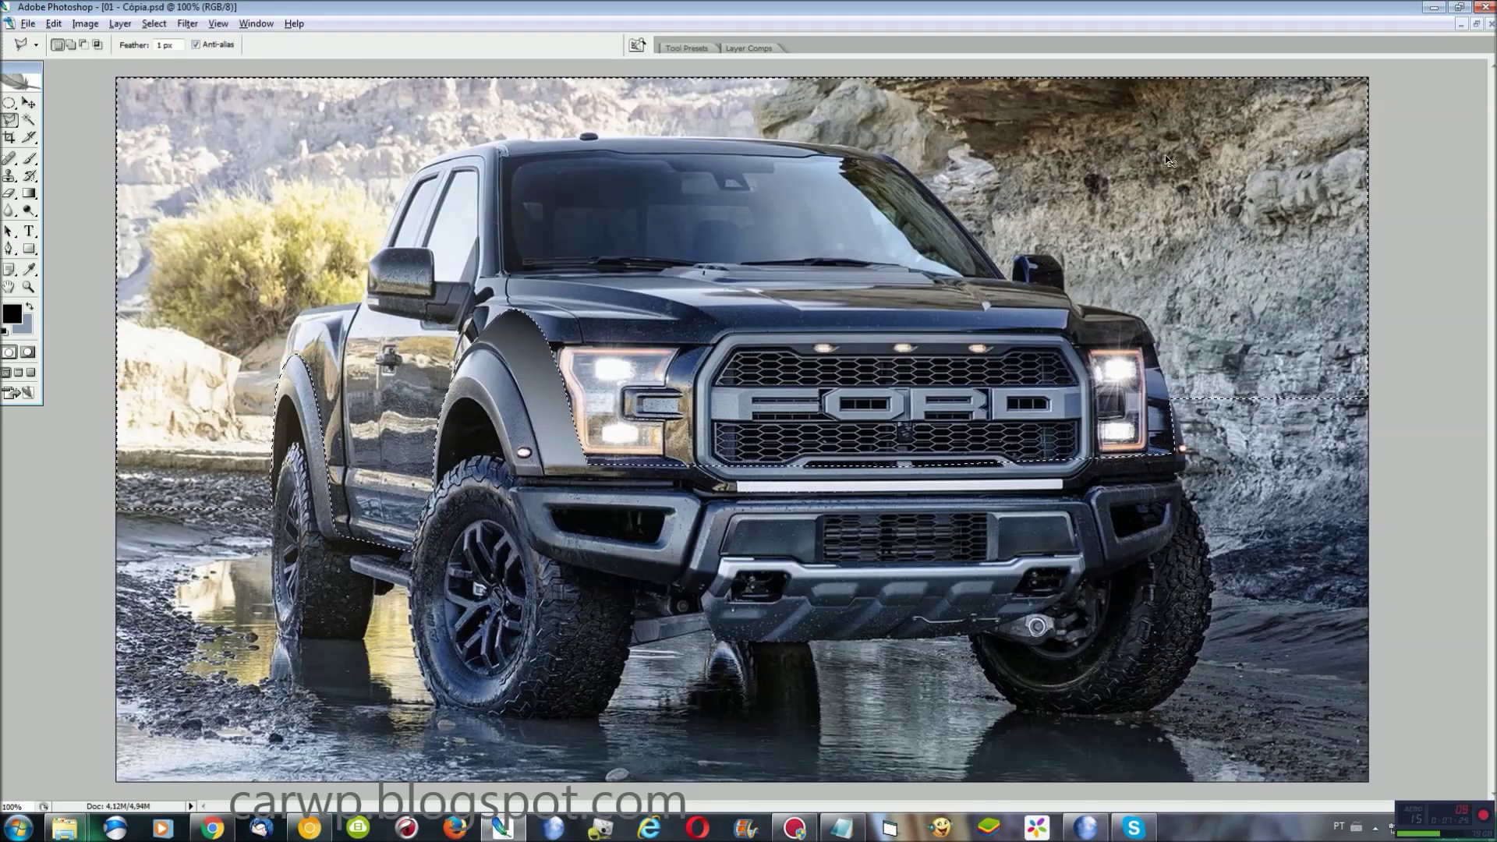
key(ctrl+v)
key(ctrl+t)
drag(1324, 529, 1279, 557)
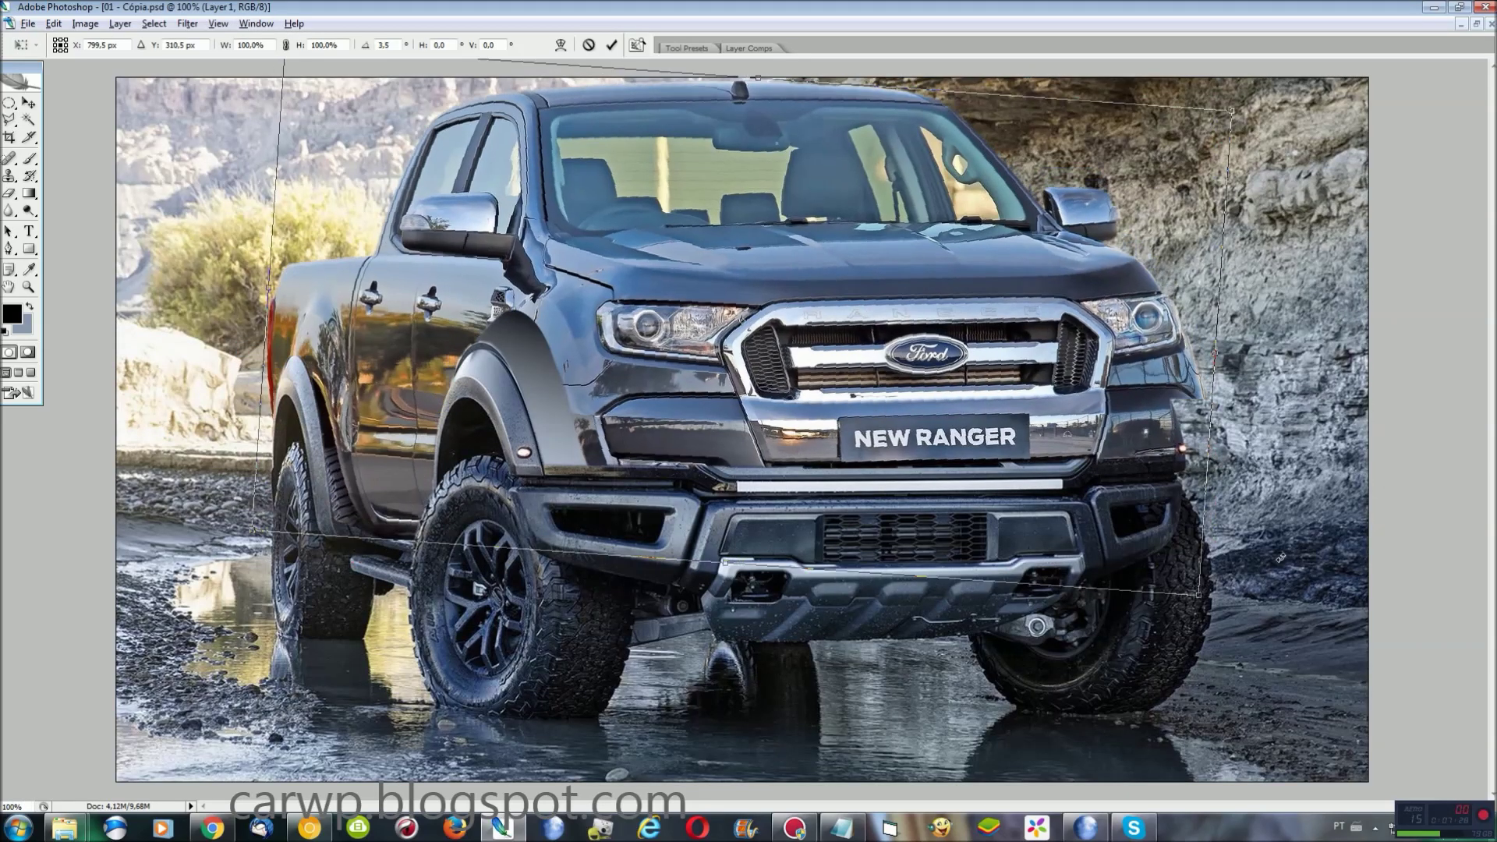
key(ctrl+z)
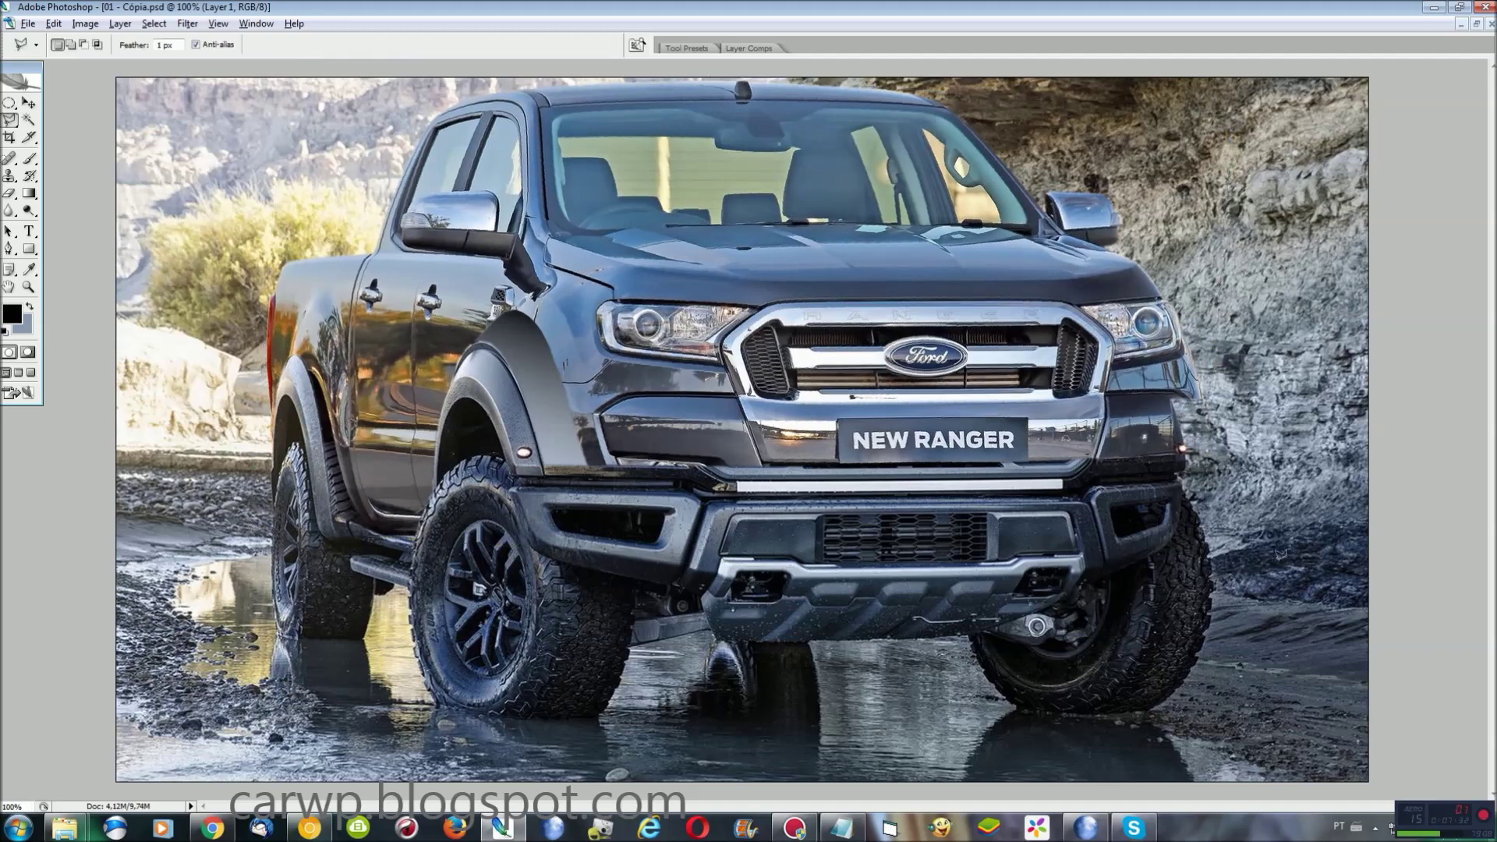
drag(1124, 450, 1100, 497)
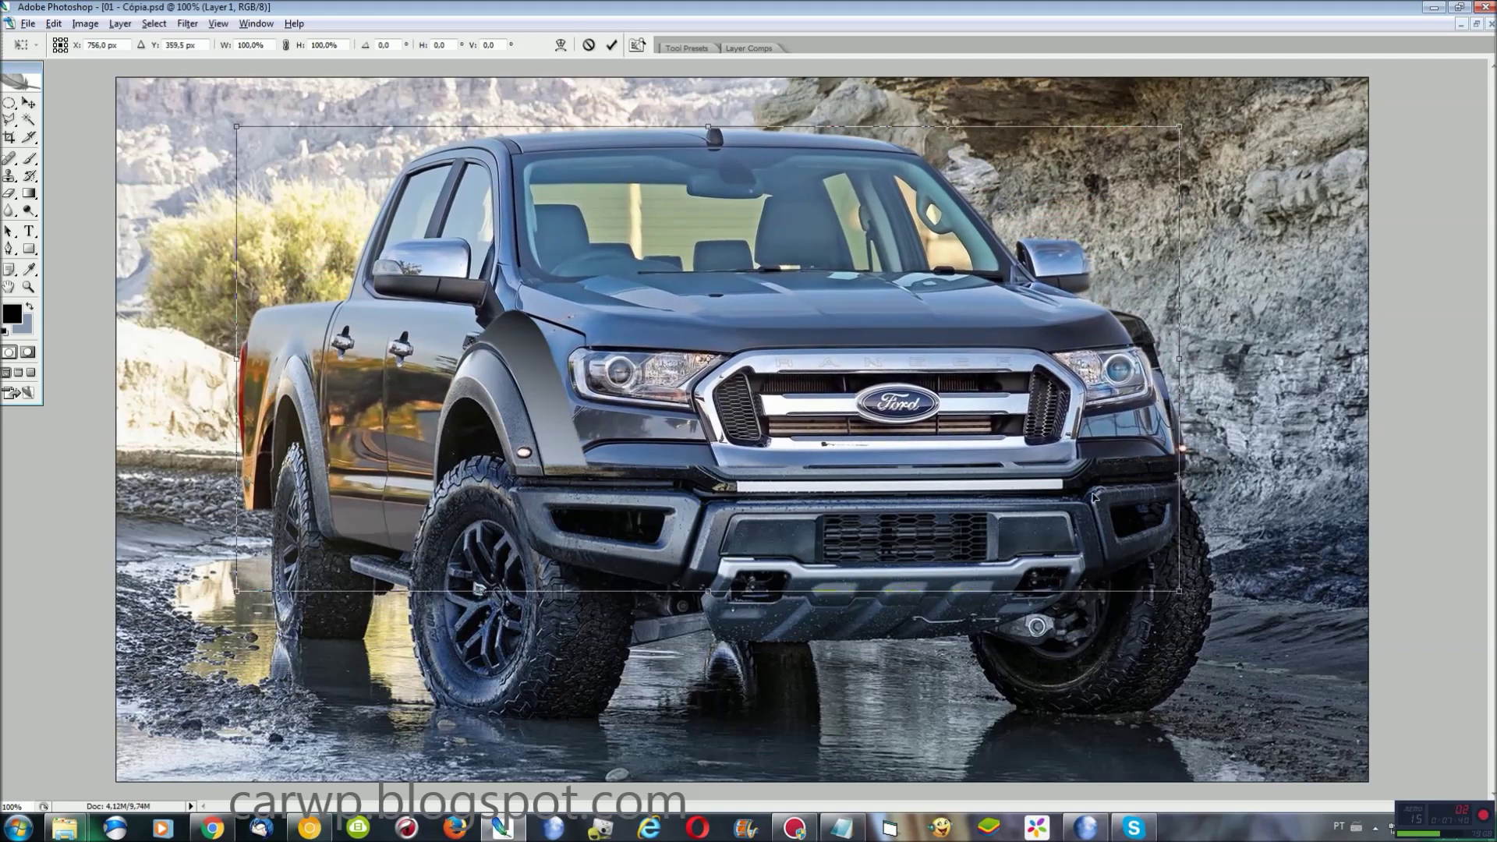
drag(1098, 496, 1097, 496)
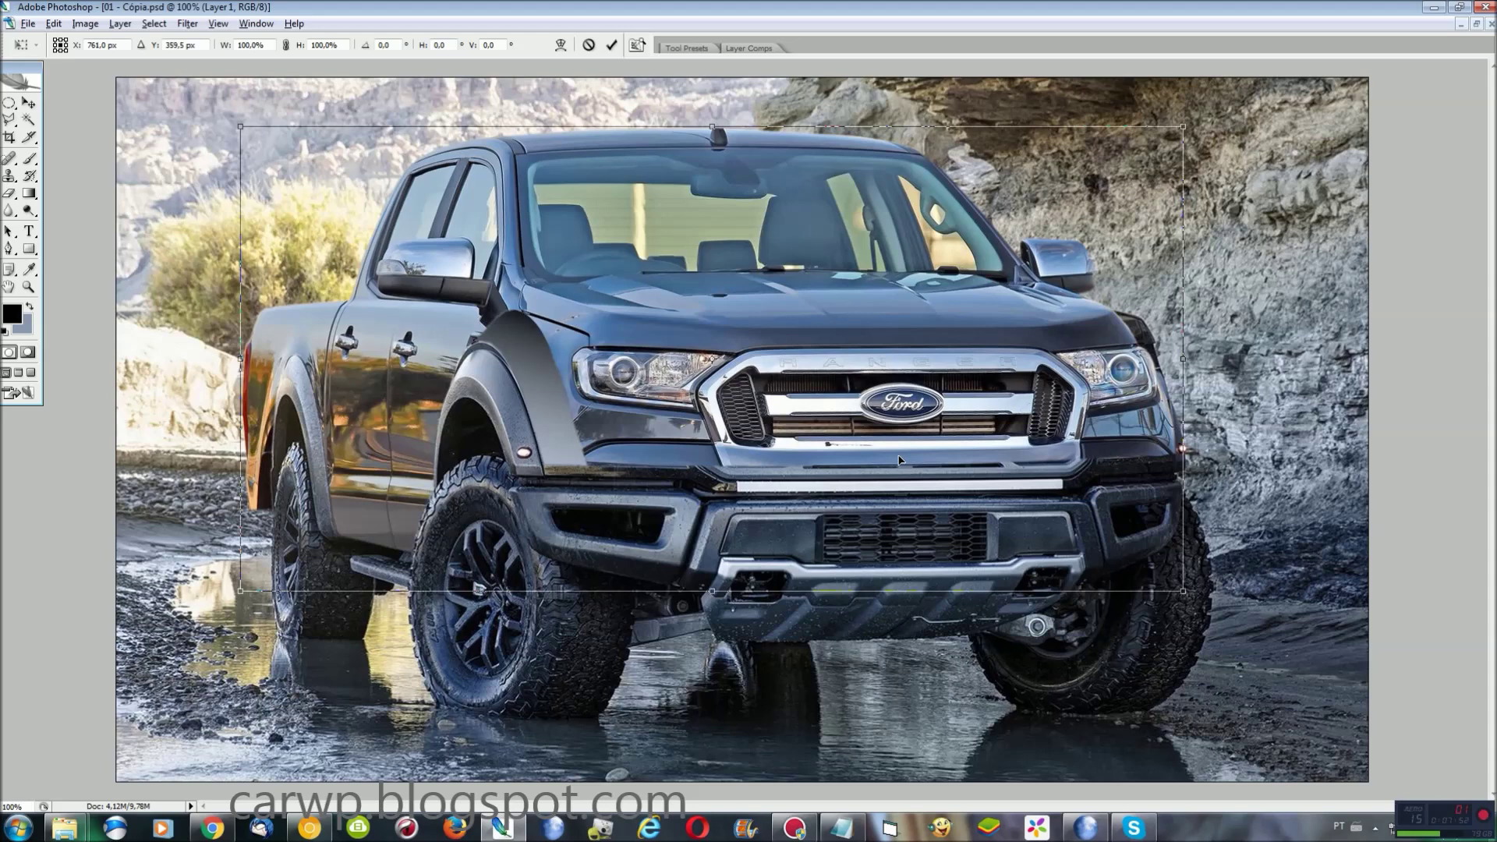
key(Return)
key(l)
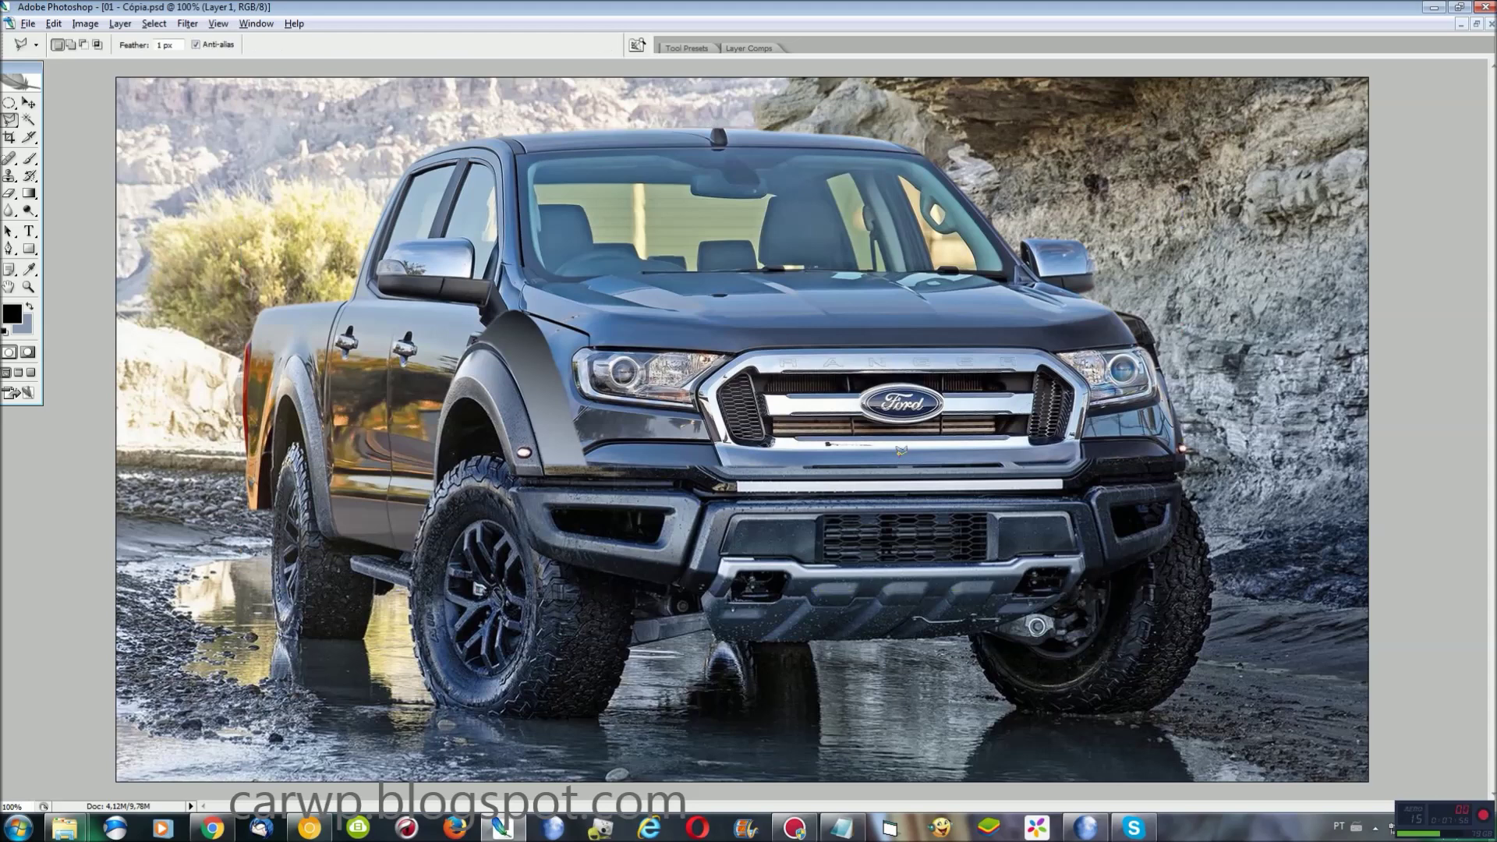
click(9, 102)
Step: Set the marquee selection style to Normal and select the left part of the image
click(9, 102)
click(316, 45)
key(Up)
key(Return)
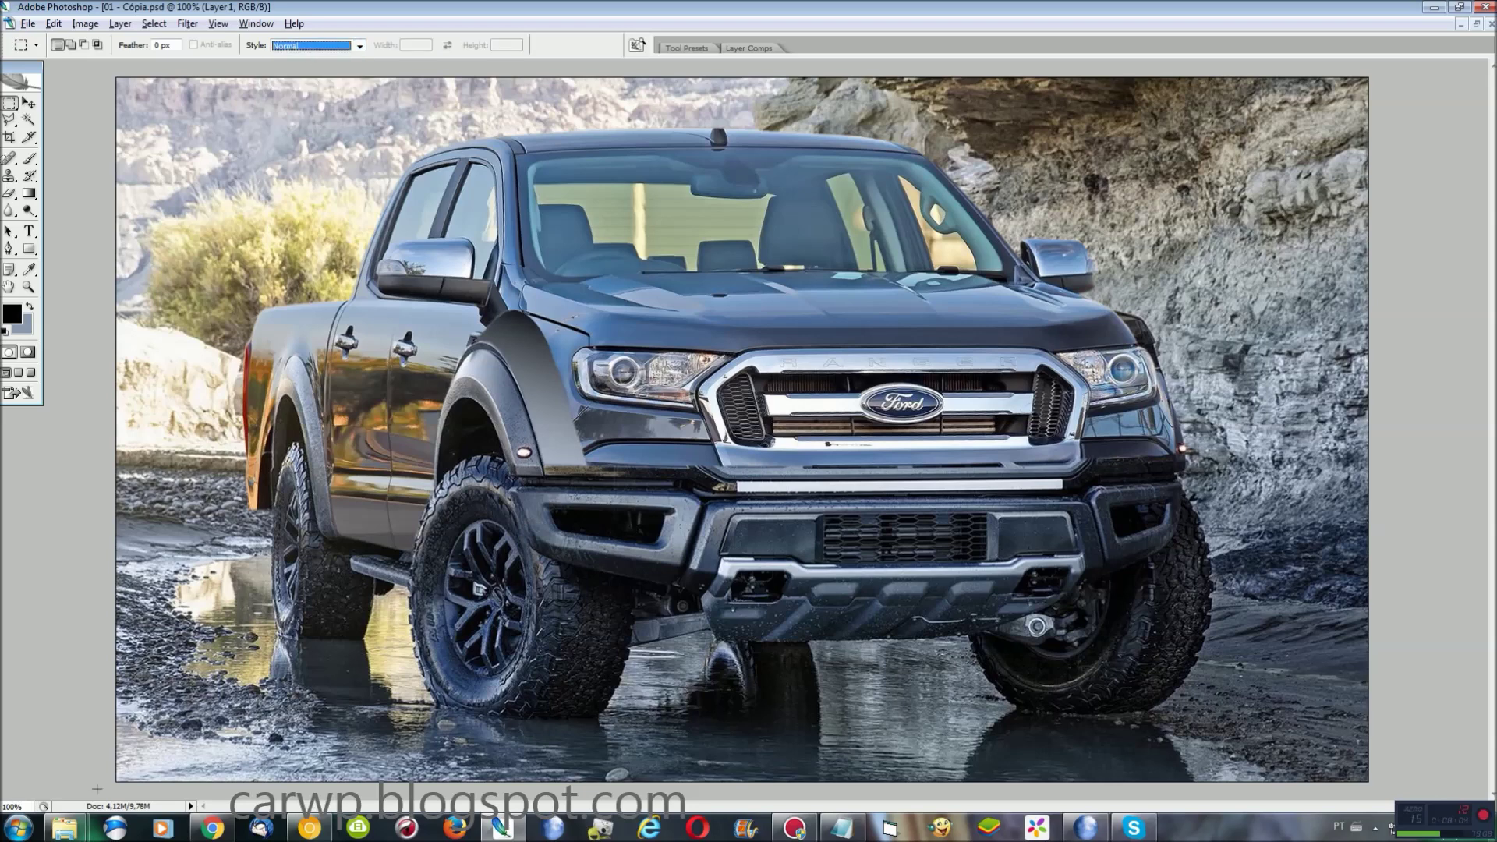
drag(97, 789, 509, 54)
Step: Paste the left part onto a new layer, apply a transform, and show the Layers panel
key(ctrl+v)
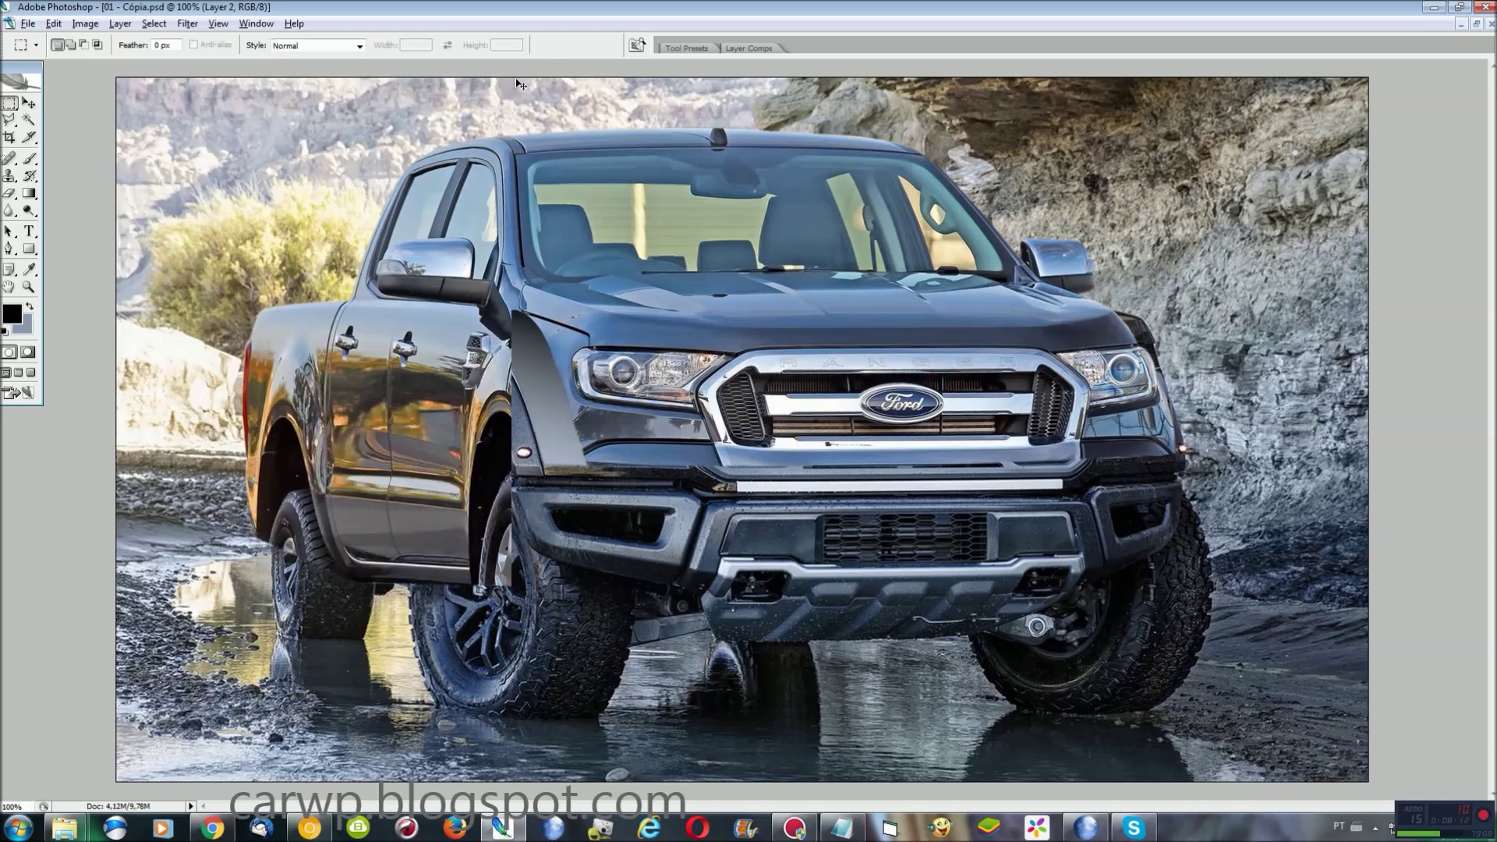
key(ctrl+t)
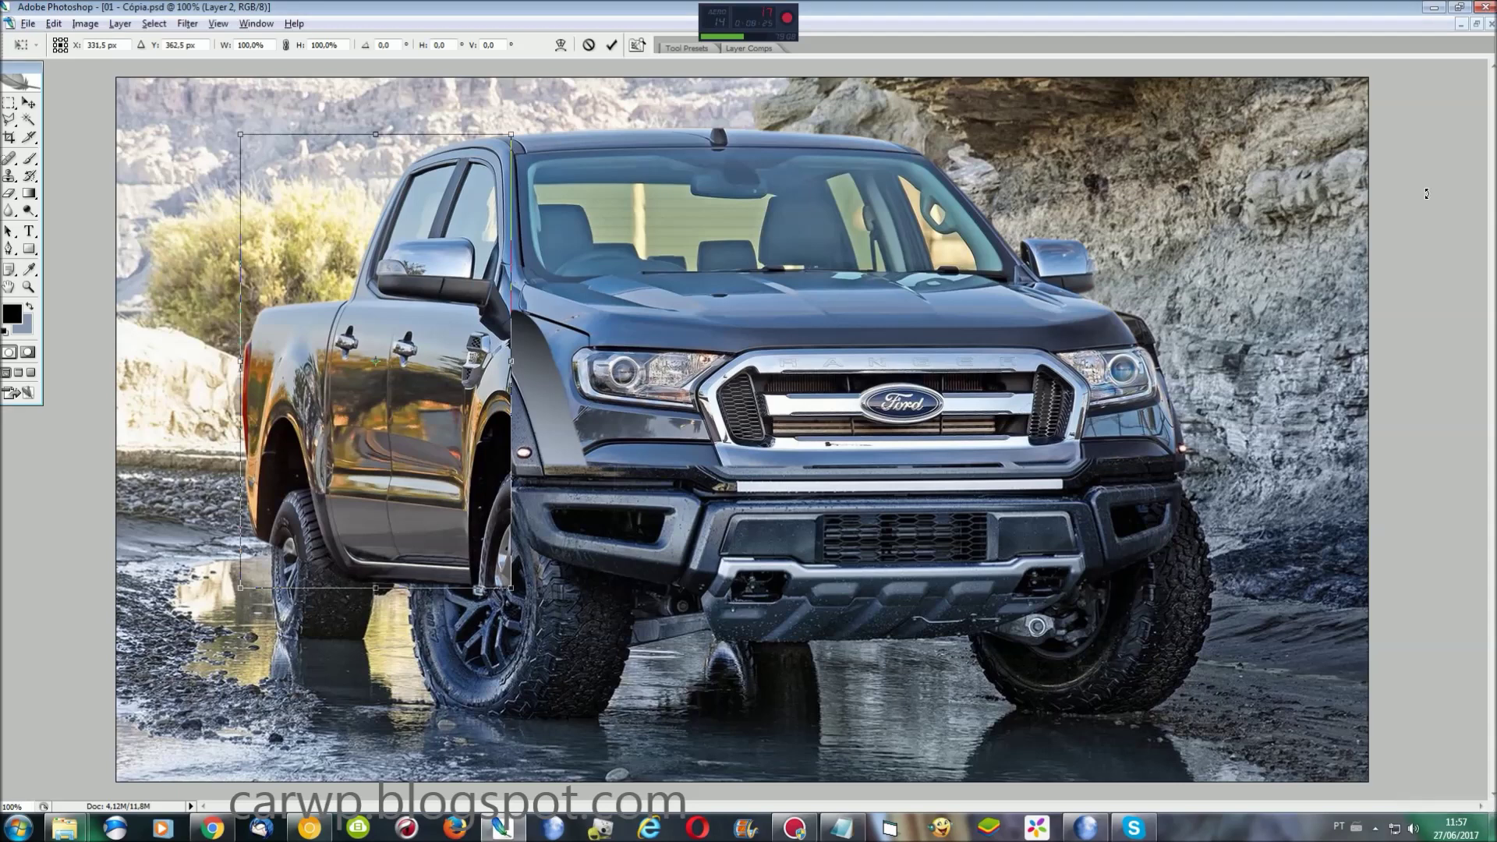
key(Return)
key(m)
key(F7)
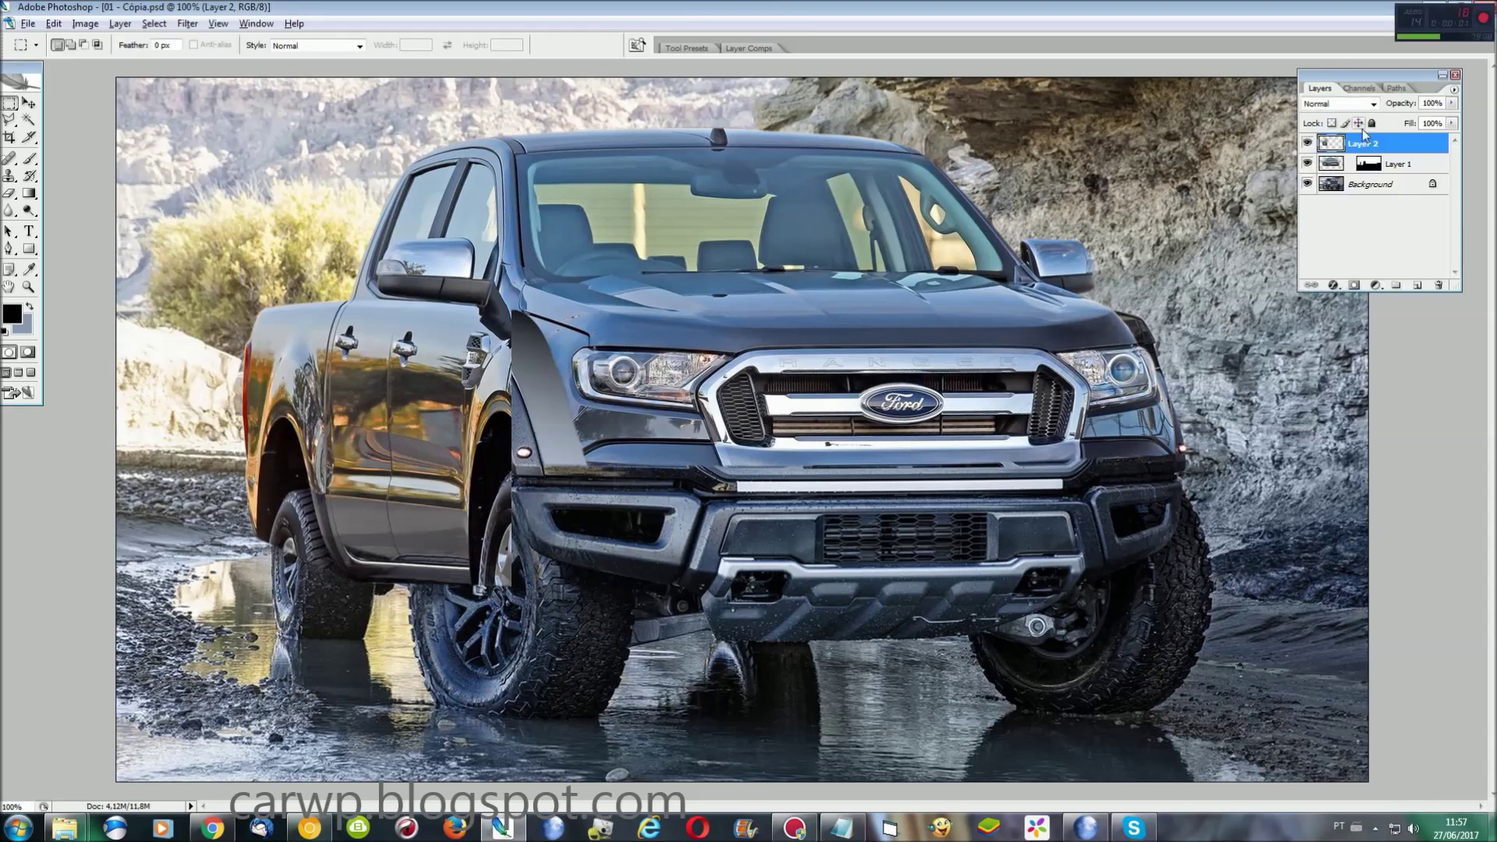
Step: Try reordering trial Layer 2 around Layer 1, then delete it and target the Background
mouse_move(1363, 140)
mouse_down()
mouse_move(1360, 176)
mouse_move(1364, 142)
mouse_move(1373, 169)
mouse_up()
key(ctrl+t)
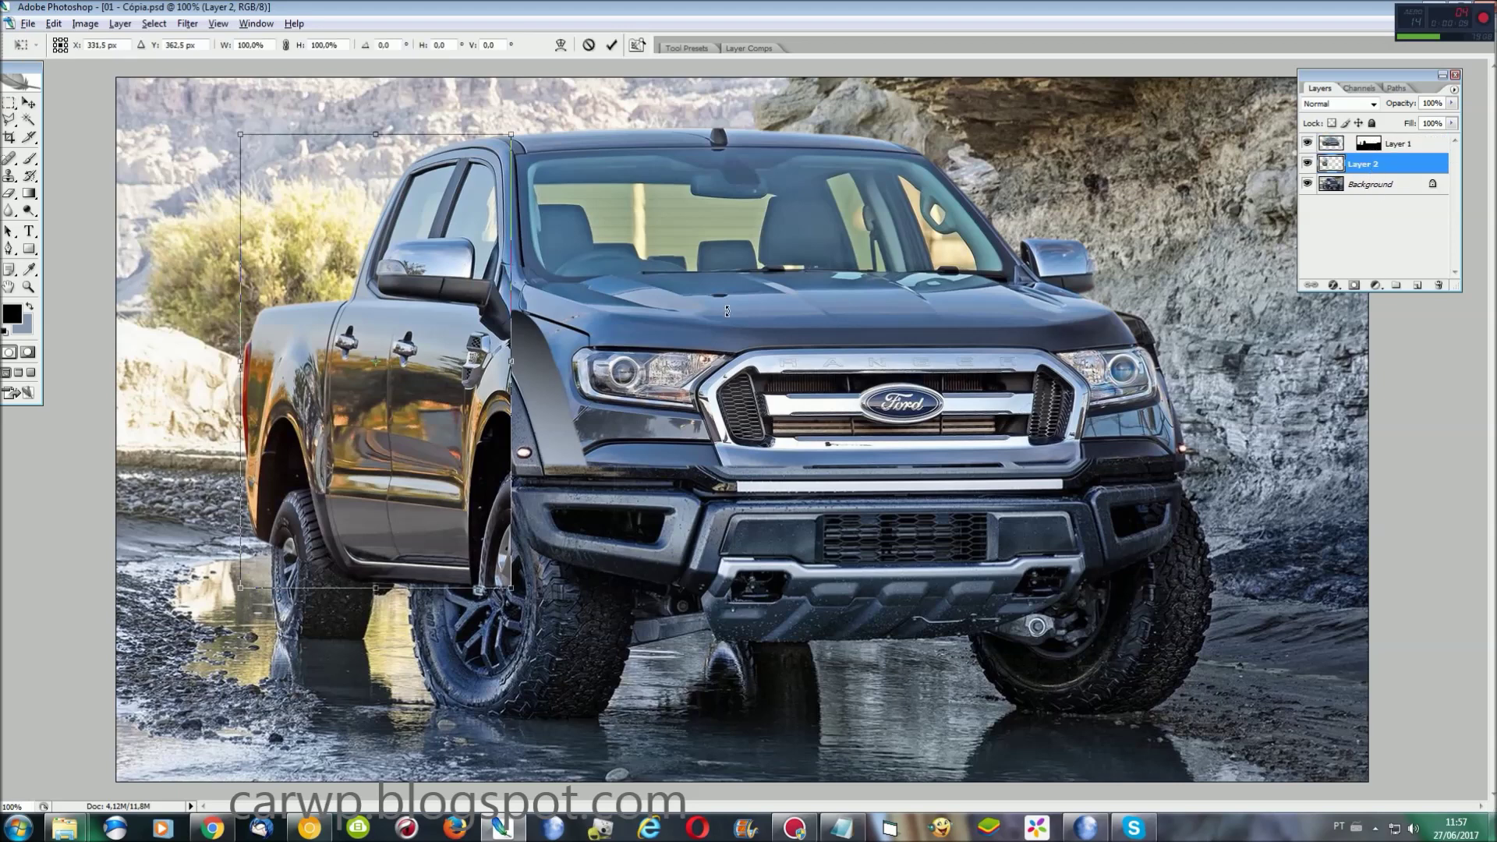
right_click(322, 348)
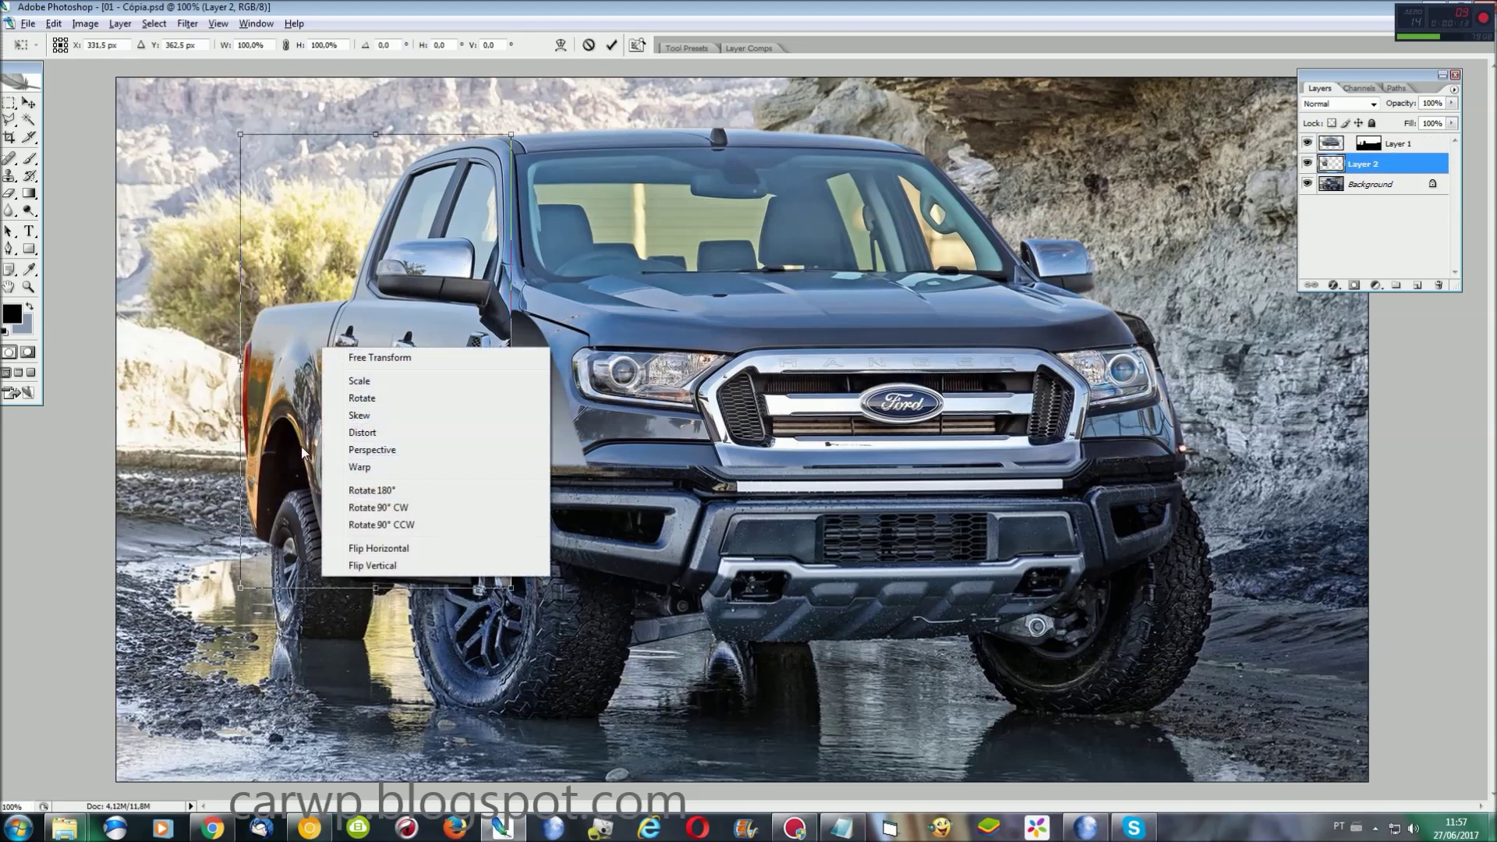
click(548, 350)
key(Return)
key(ctrl+bracketright)
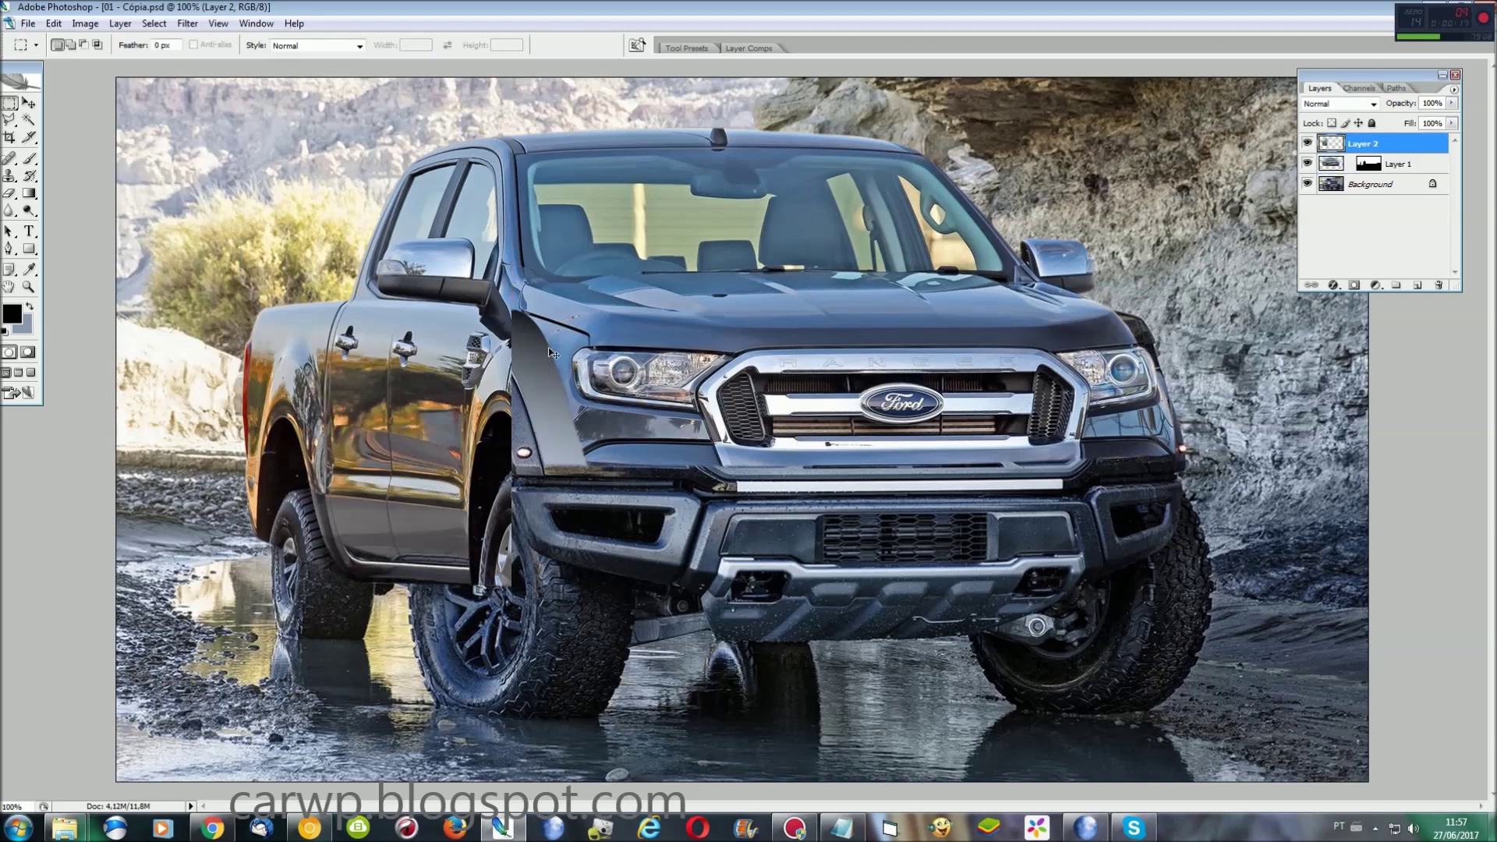
key(ctrl+bracketleft)
key(Delete)
key(alt+bracketleft)
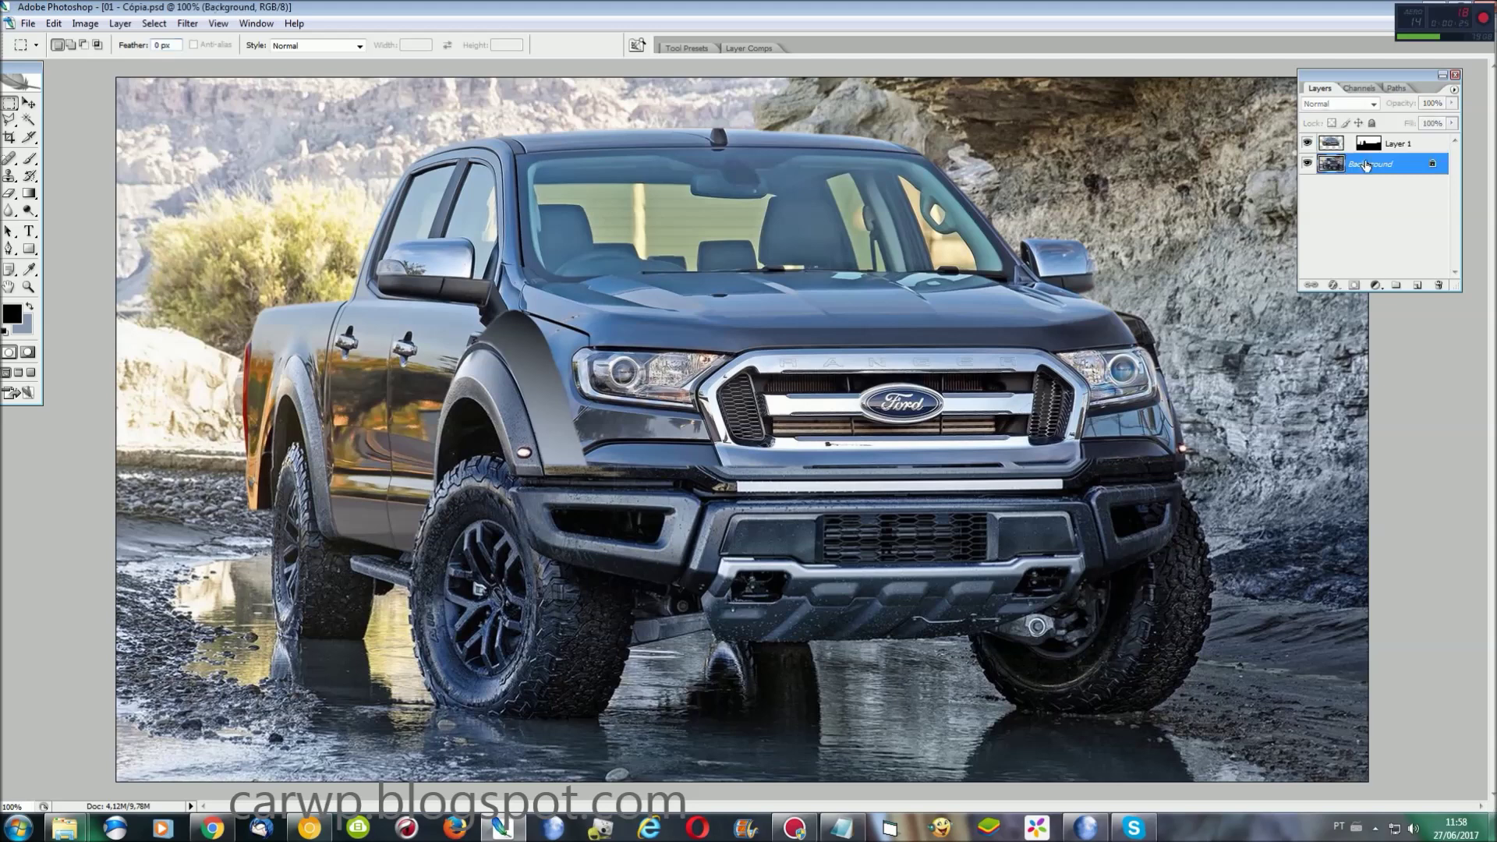
Step: Reload the saved truck outline on the Background and copy that area to a new layer
click(154, 23)
click(168, 269)
click(874, 238)
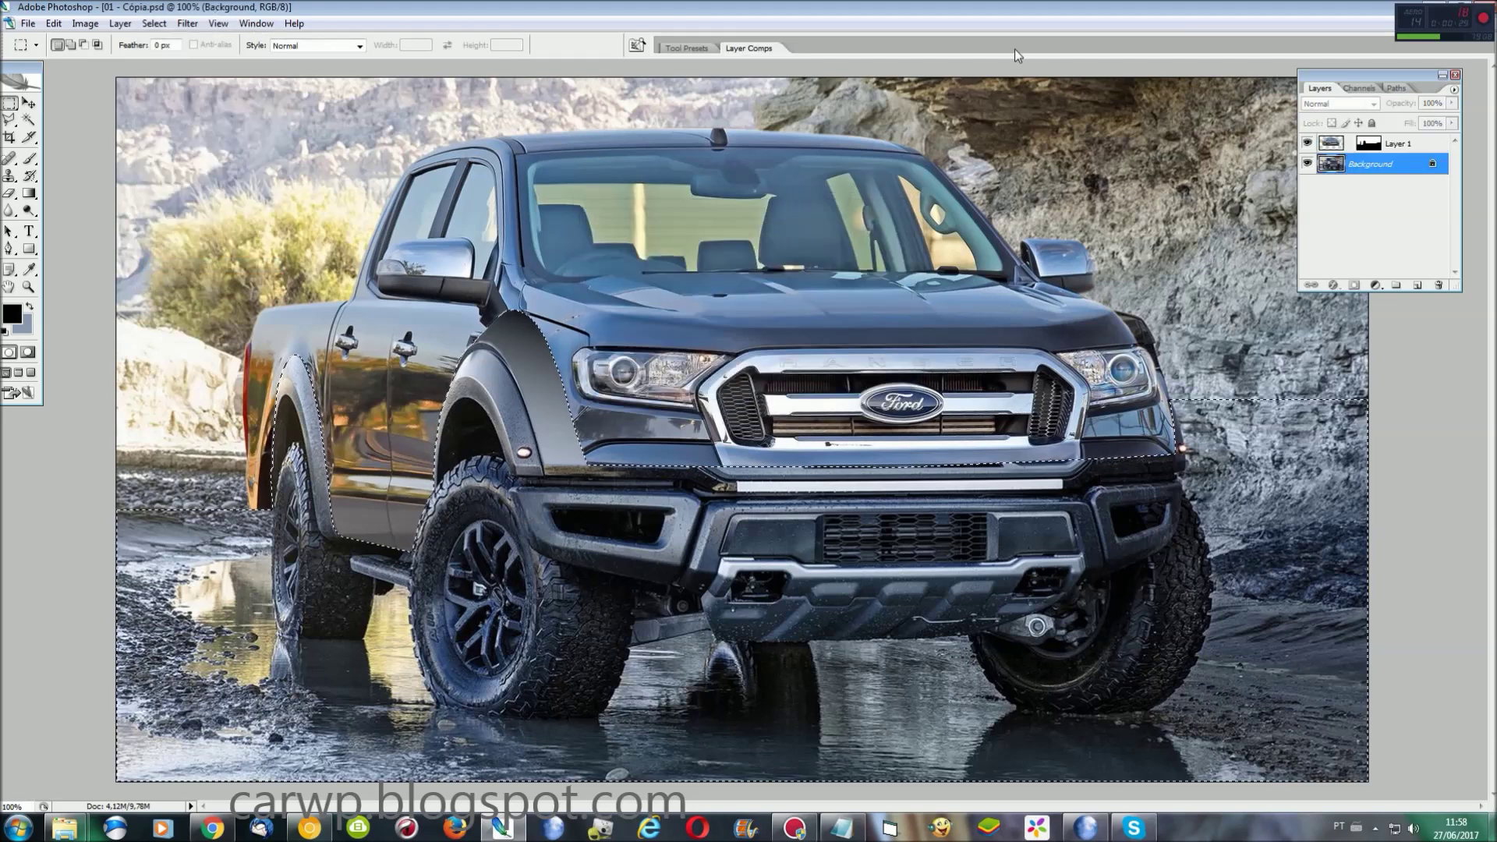
key(ctrl+j)
Step: Copy Layer 1's left side to Layer 3, move Layer 2 to the top, and hide Layer 1
click(1337, 148)
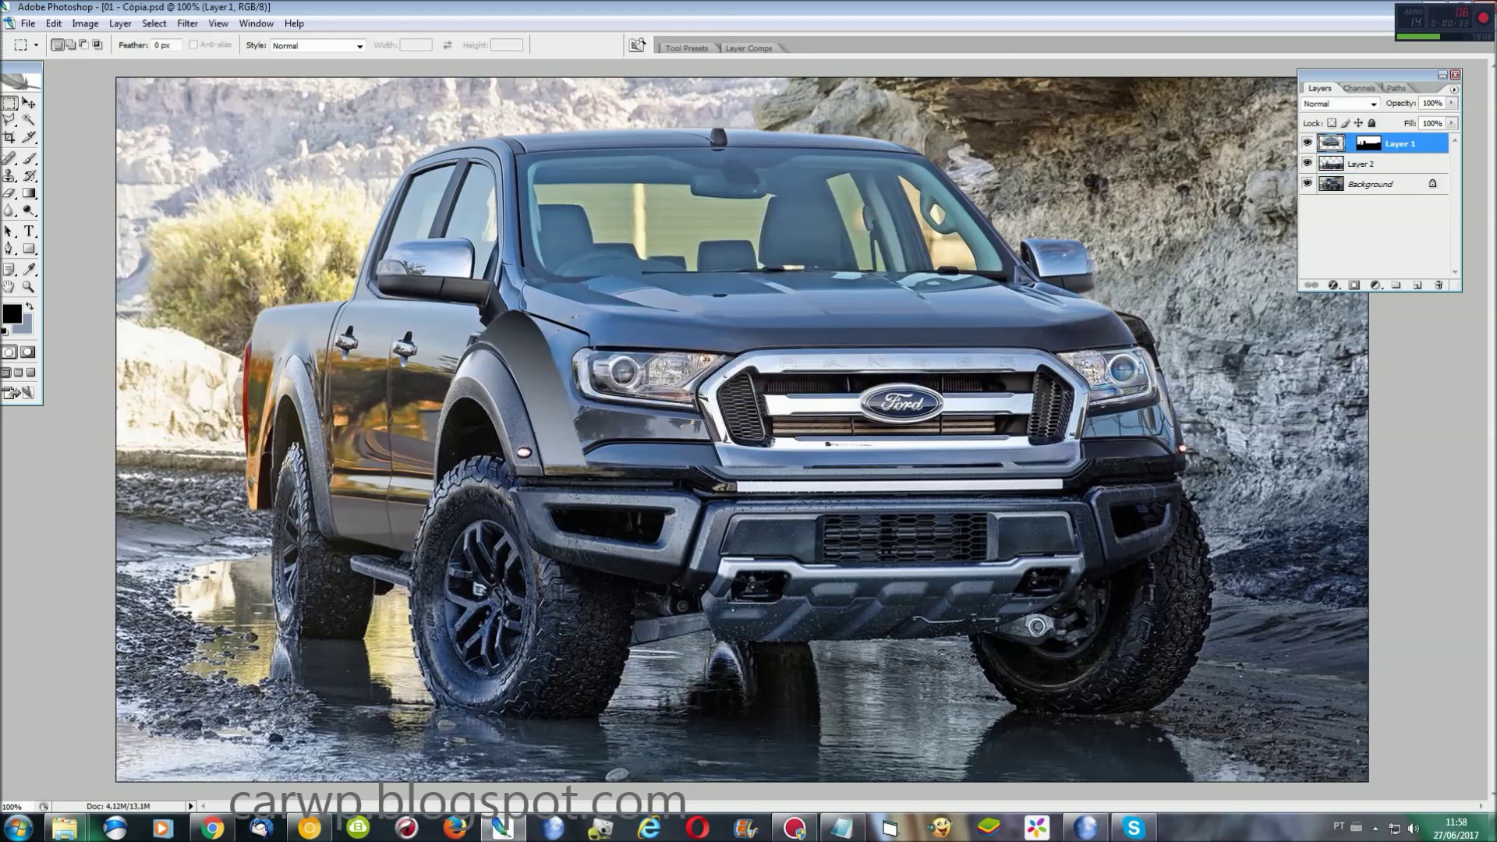
drag(115, 788, 509, 50)
key(ctrl+j)
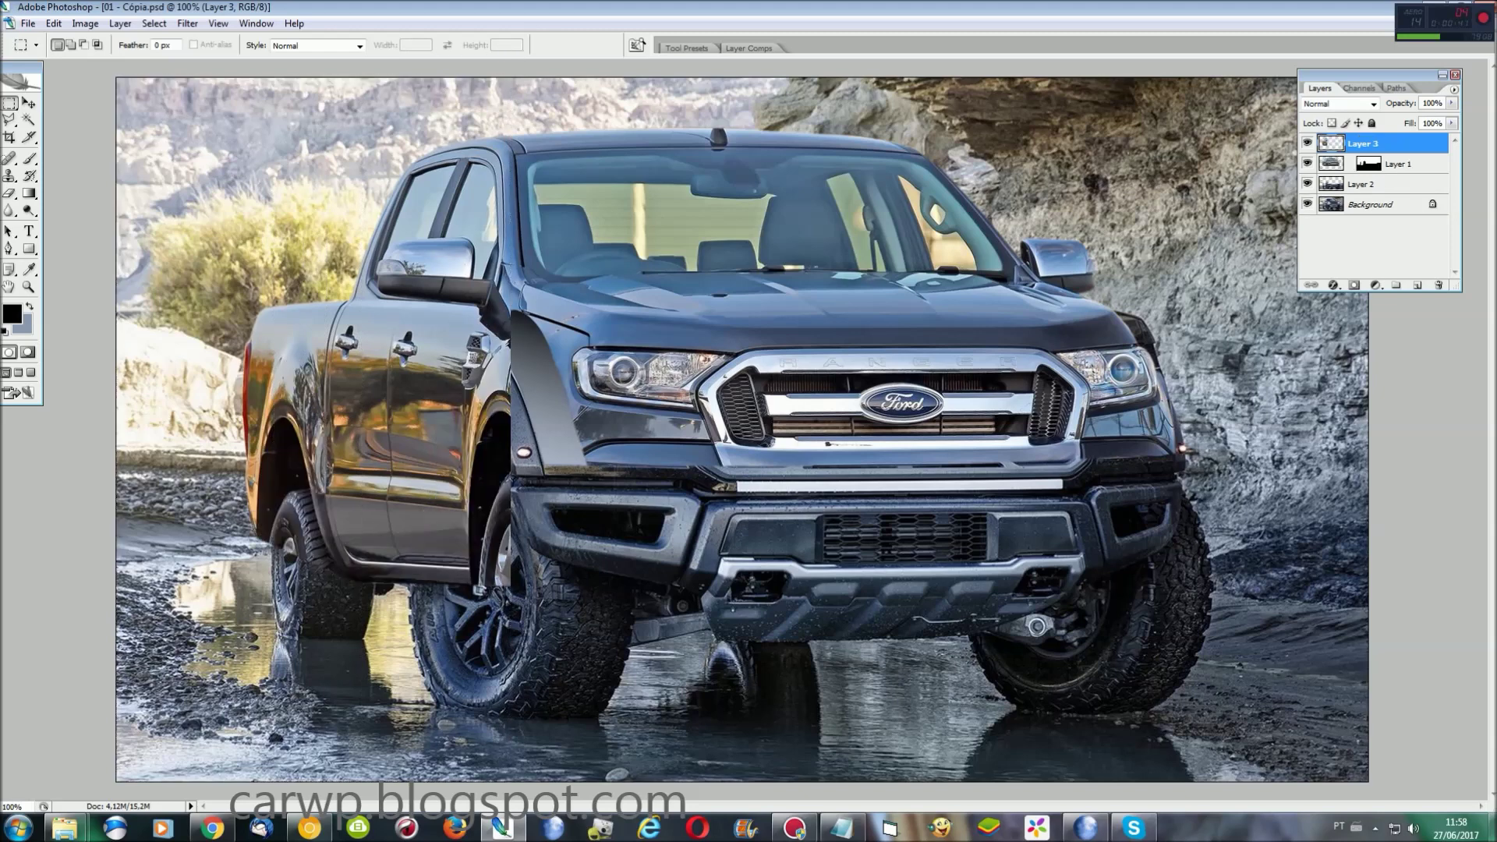
drag(1382, 187, 1378, 143)
click(1307, 163)
click(1365, 164)
key(ctrl+t)
key(Return)
click(1308, 184)
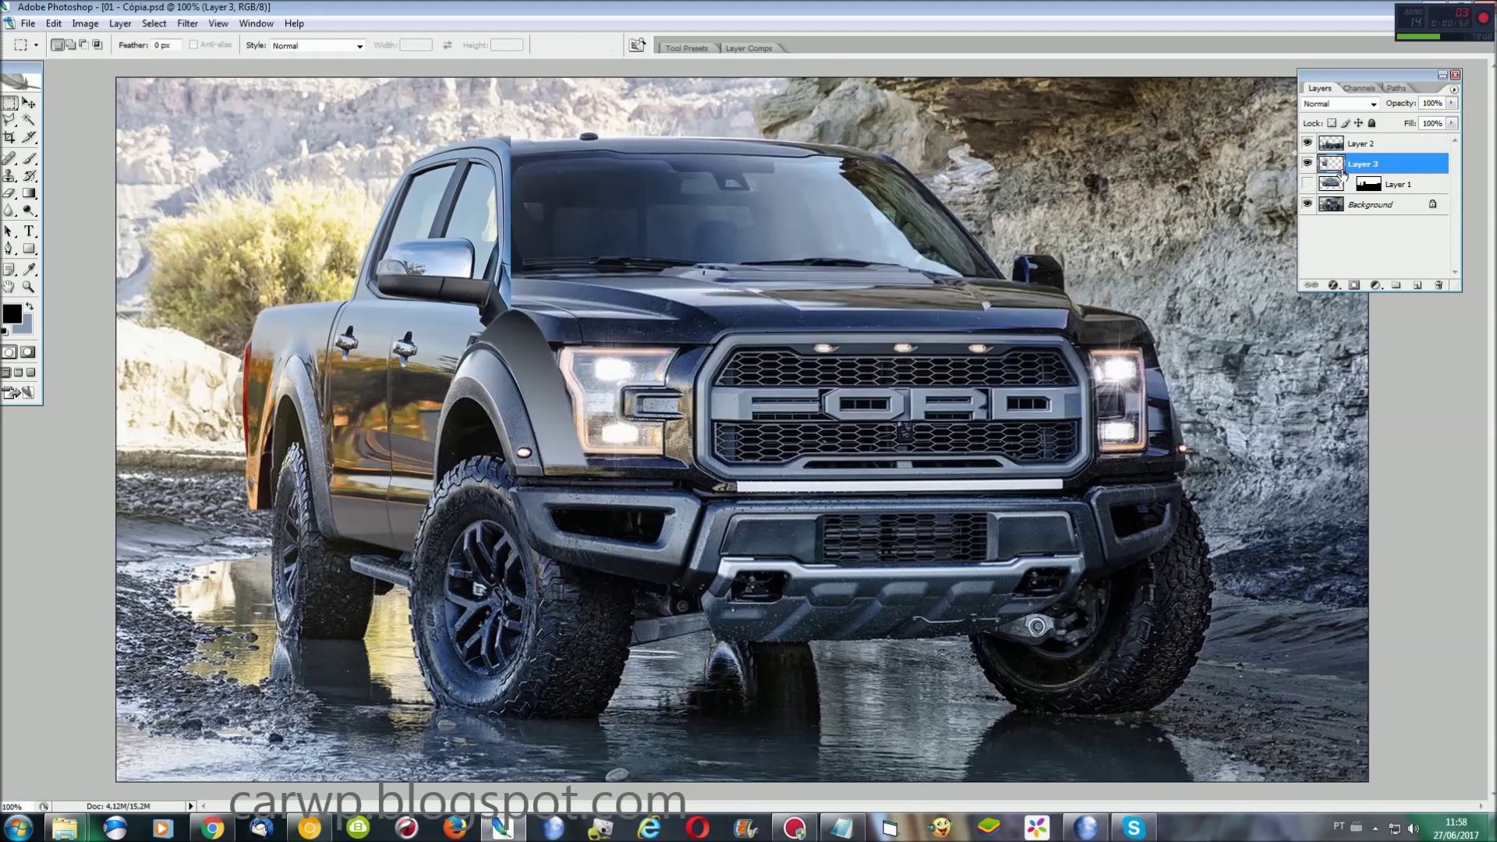
Step: Skew Layer 3's left edge upward about 8° to follow the Raptor's body line
key(ctrl+t)
right_click(364, 296)
click(405, 346)
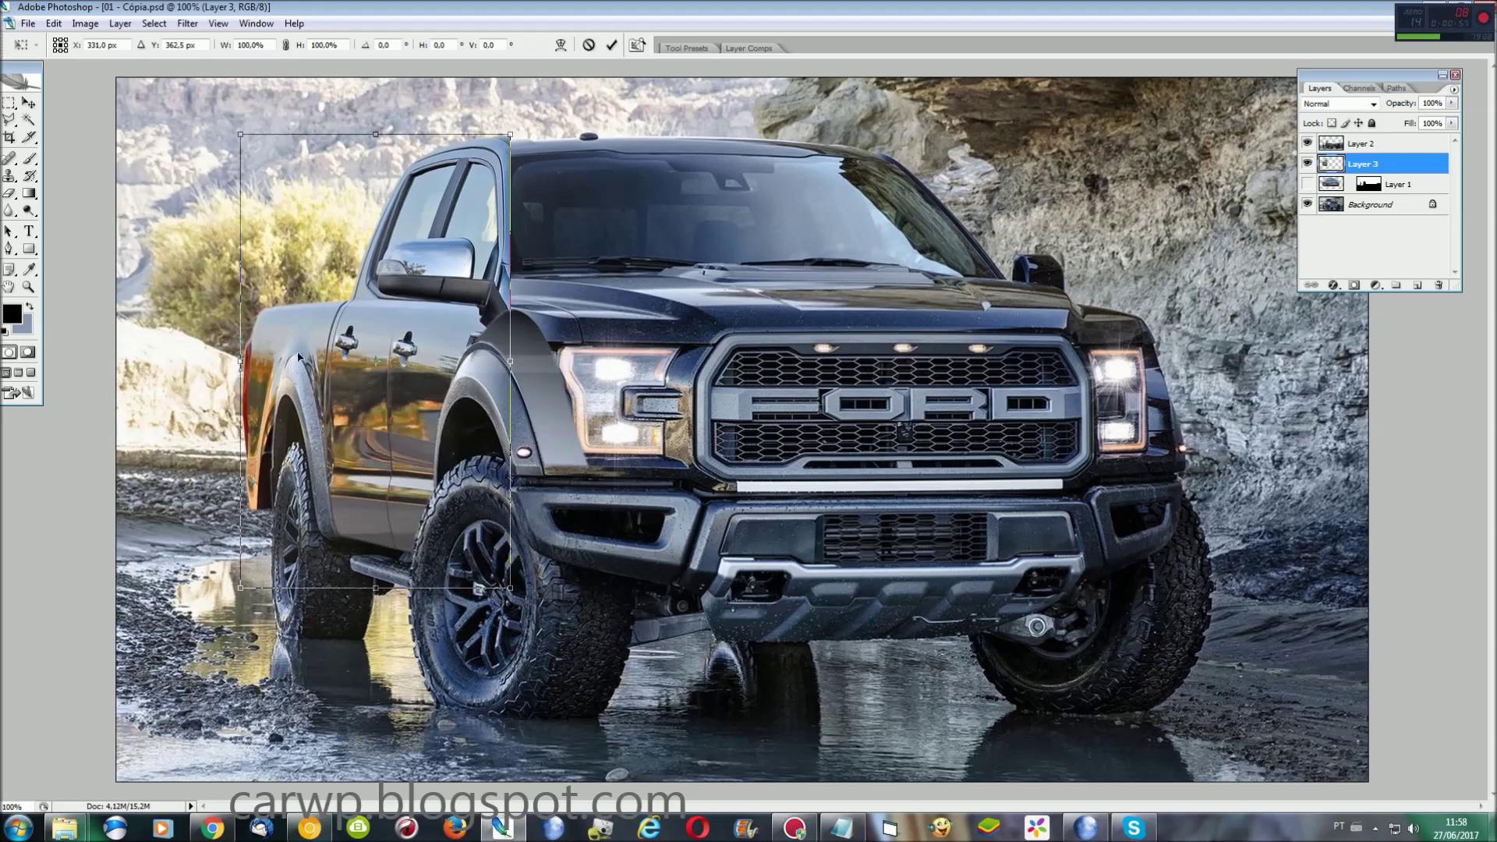
drag(239, 353, 250, 309)
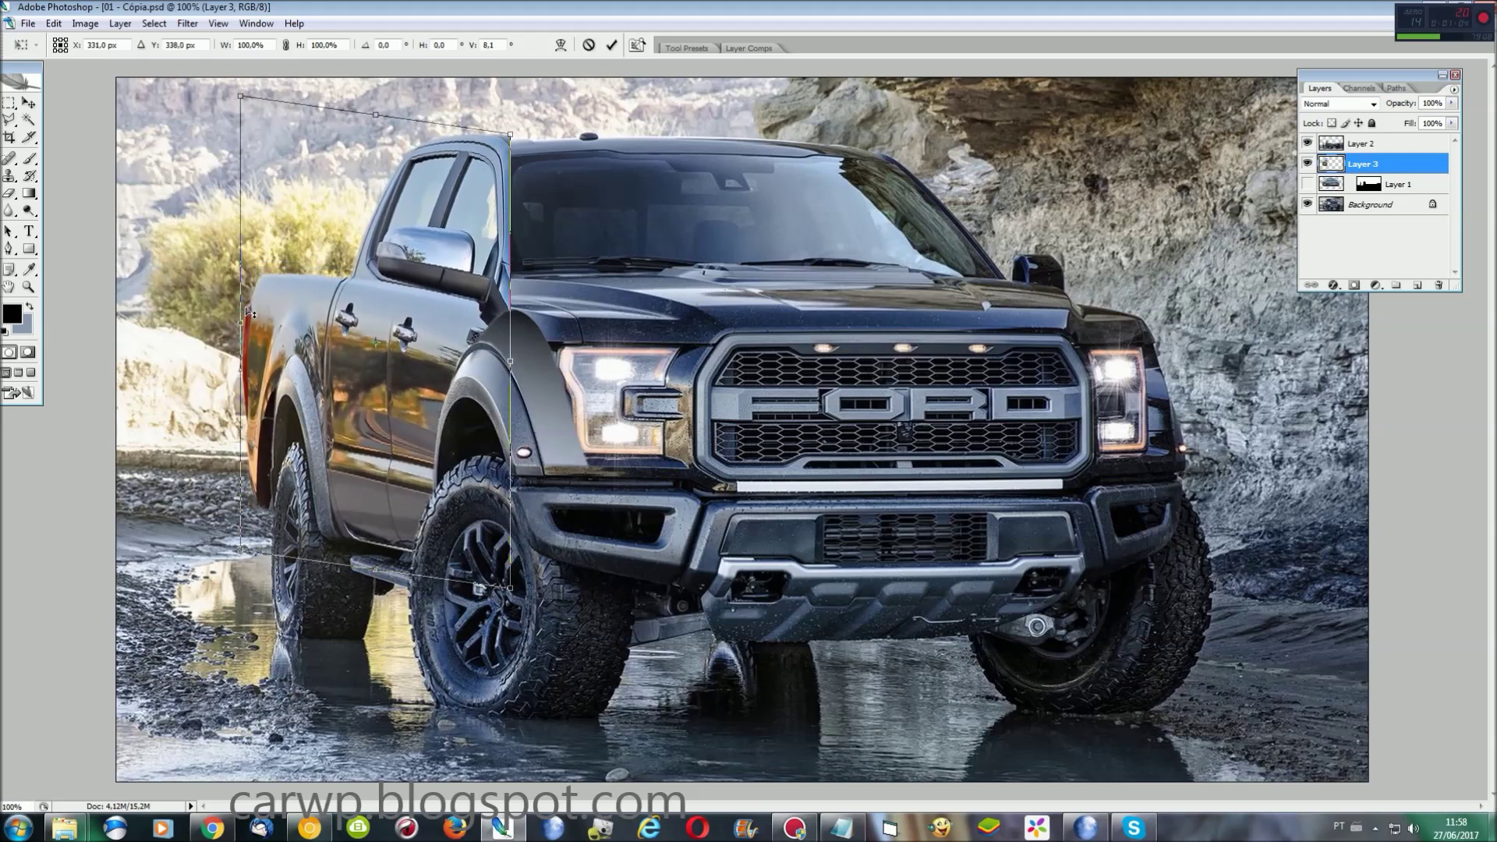
drag(249, 309, 252, 313)
Step: Commit the skew on Layer 3 and show Layer 1's Ranger front again
key(Return)
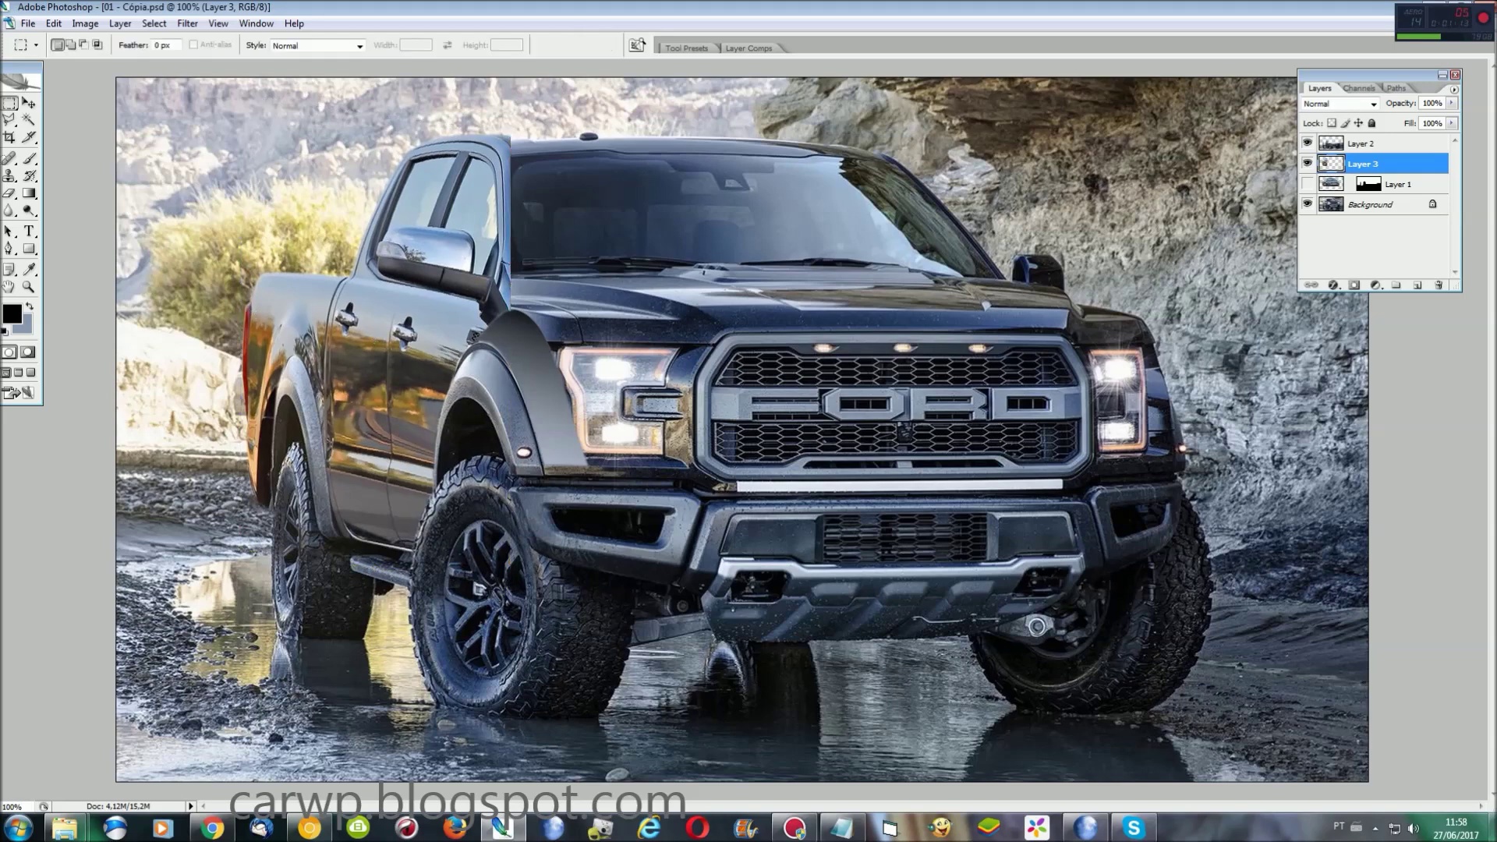
click(1308, 184)
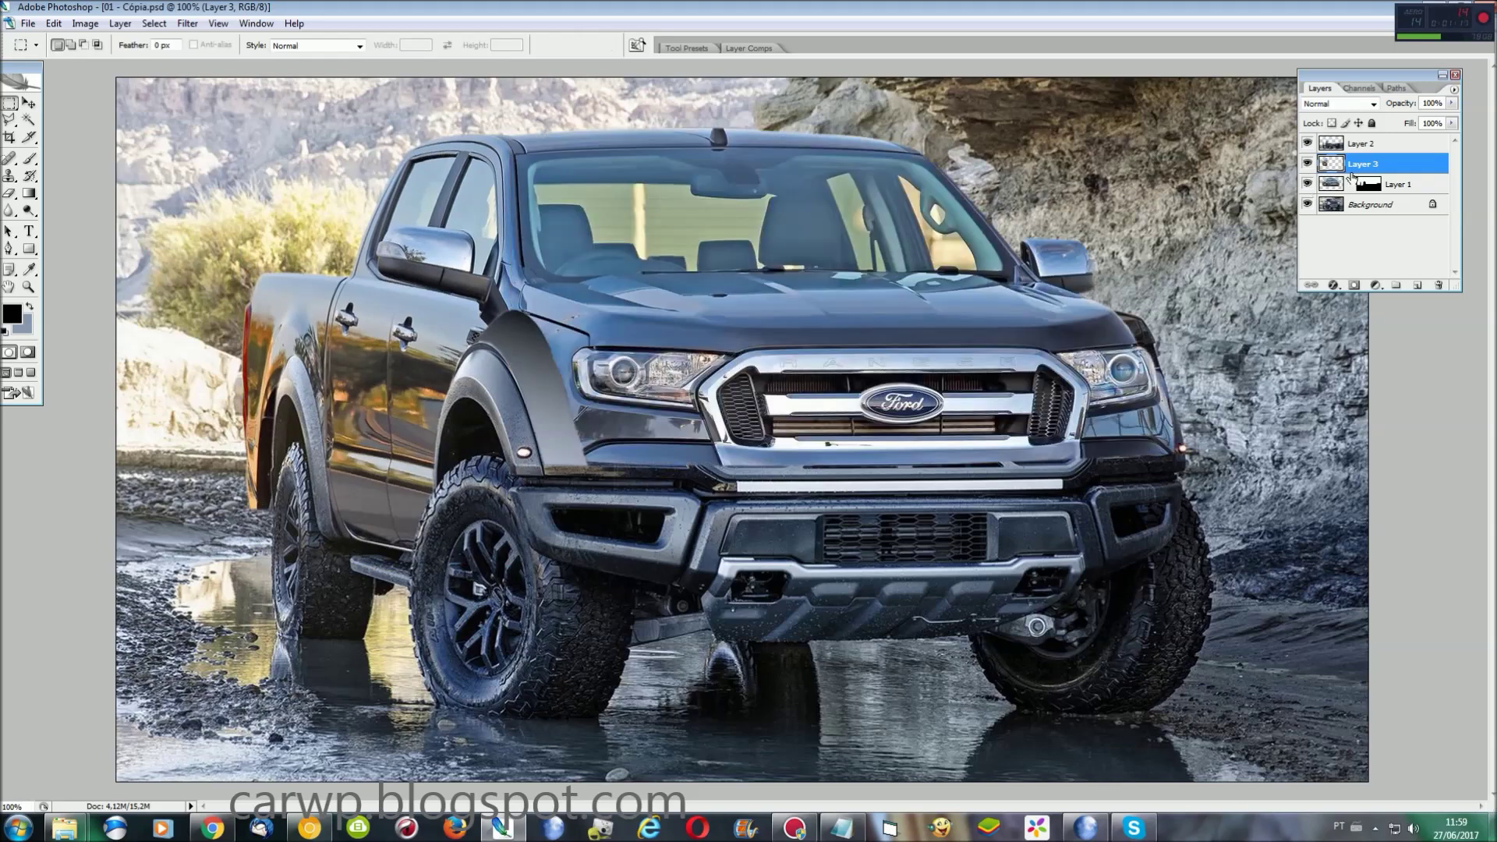
click(1328, 184)
Step: Outline the front-wheel area with the Polygonal Lasso, then cancel it
key(l)
click(604, 597)
click(231, 243)
click(150, 536)
click(316, 716)
double_click(481, 717)
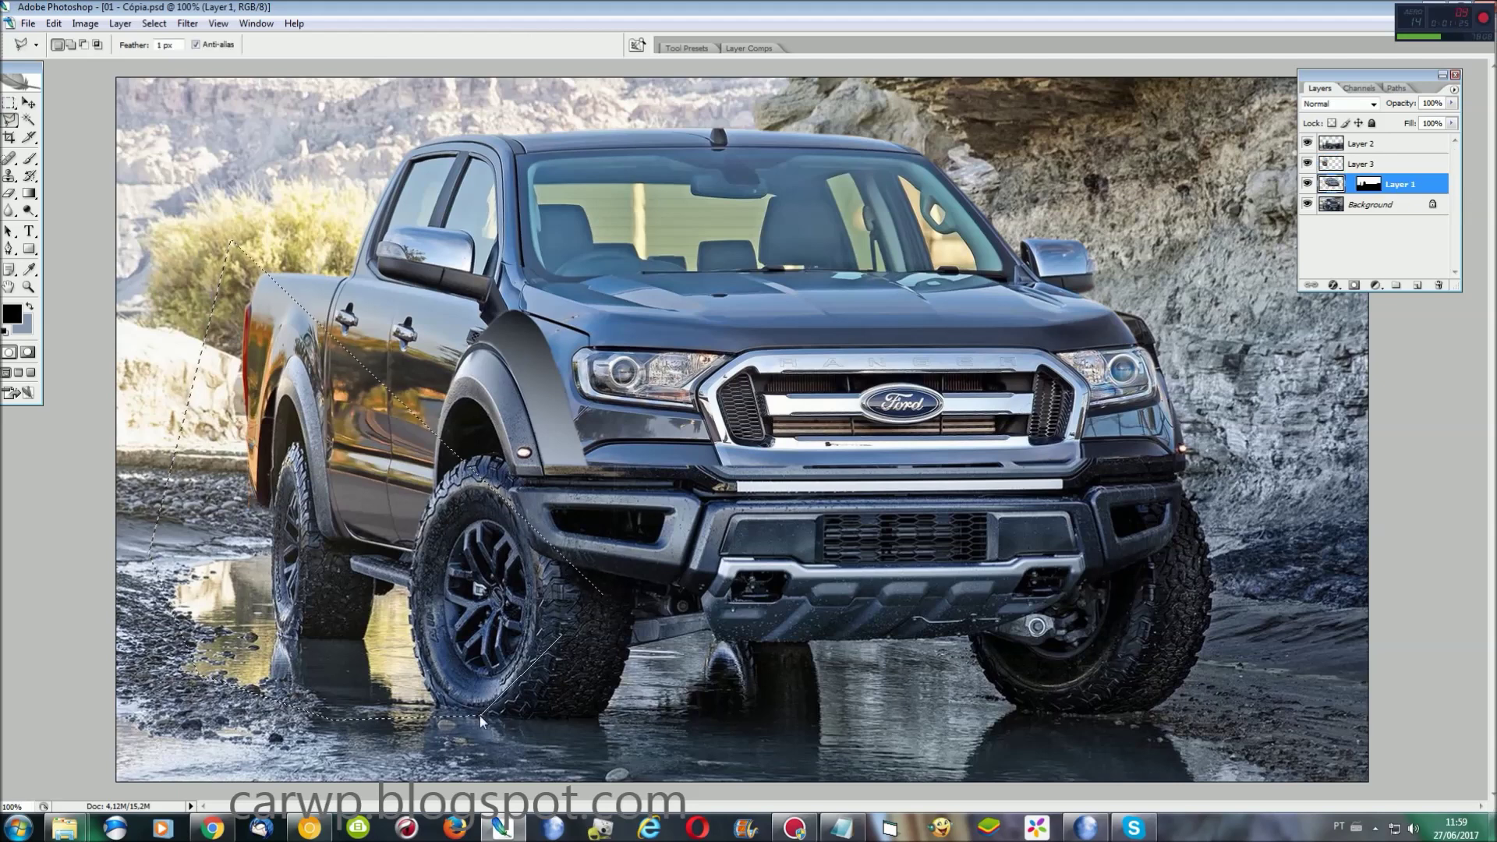
key(Escape)
Step: Save the composite PSD, accepting the compatibility option
key(ctrl+s)
key(Return)
key(ctrl+o)
Step: Open the 01.jpg Raptor photo and lasso around its FORD grille
double_click(626, 180)
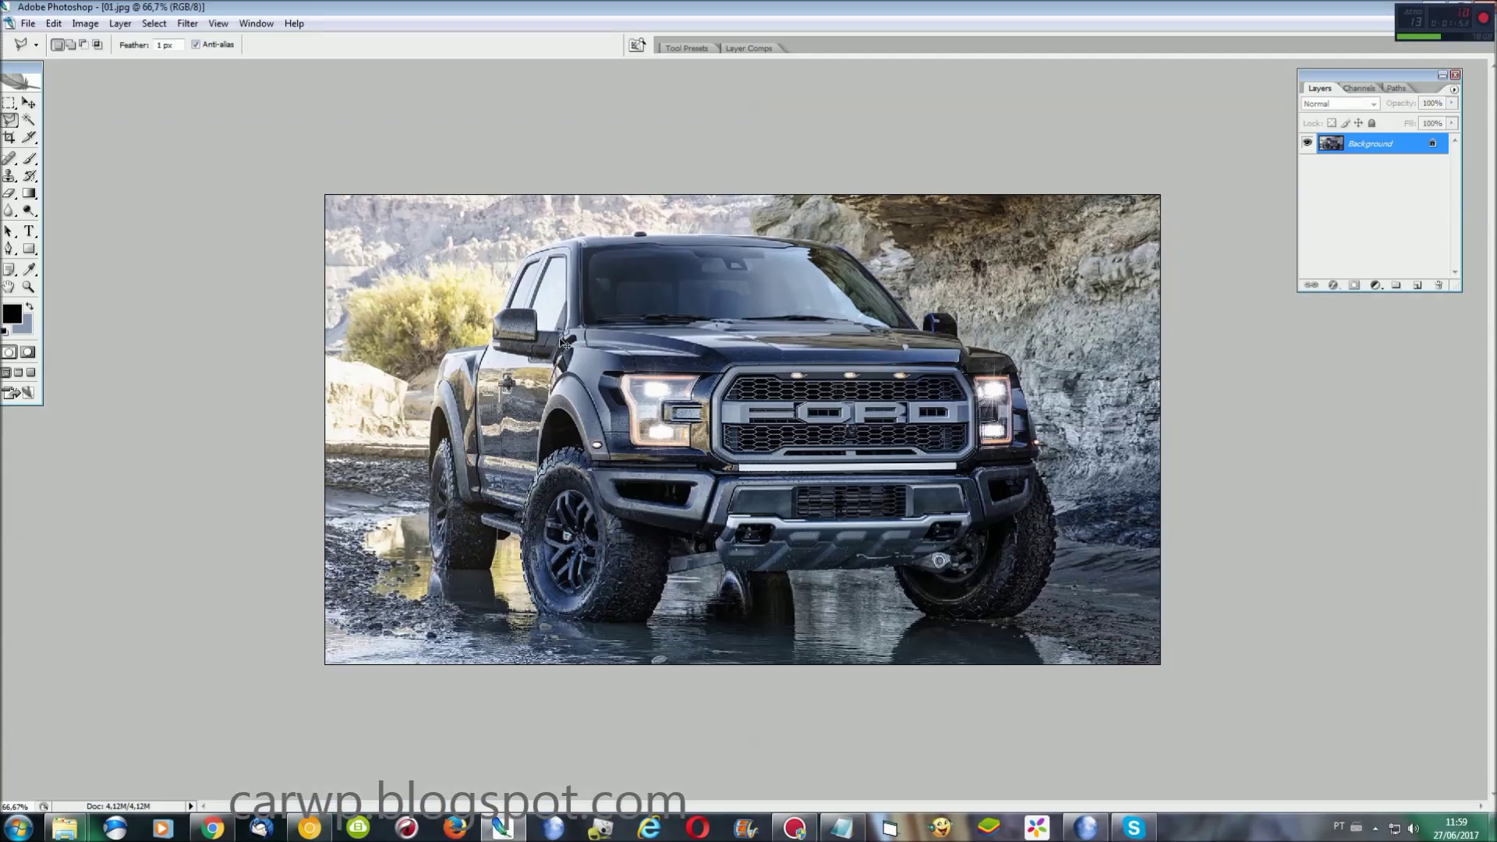
key(ctrl+plus)
key(ctrl+plus)
key(ctrl+plus)
mouse_move(975, 807)
mouse_down()
mouse_move(1016, 836)
mouse_move(943, 580)
mouse_up()
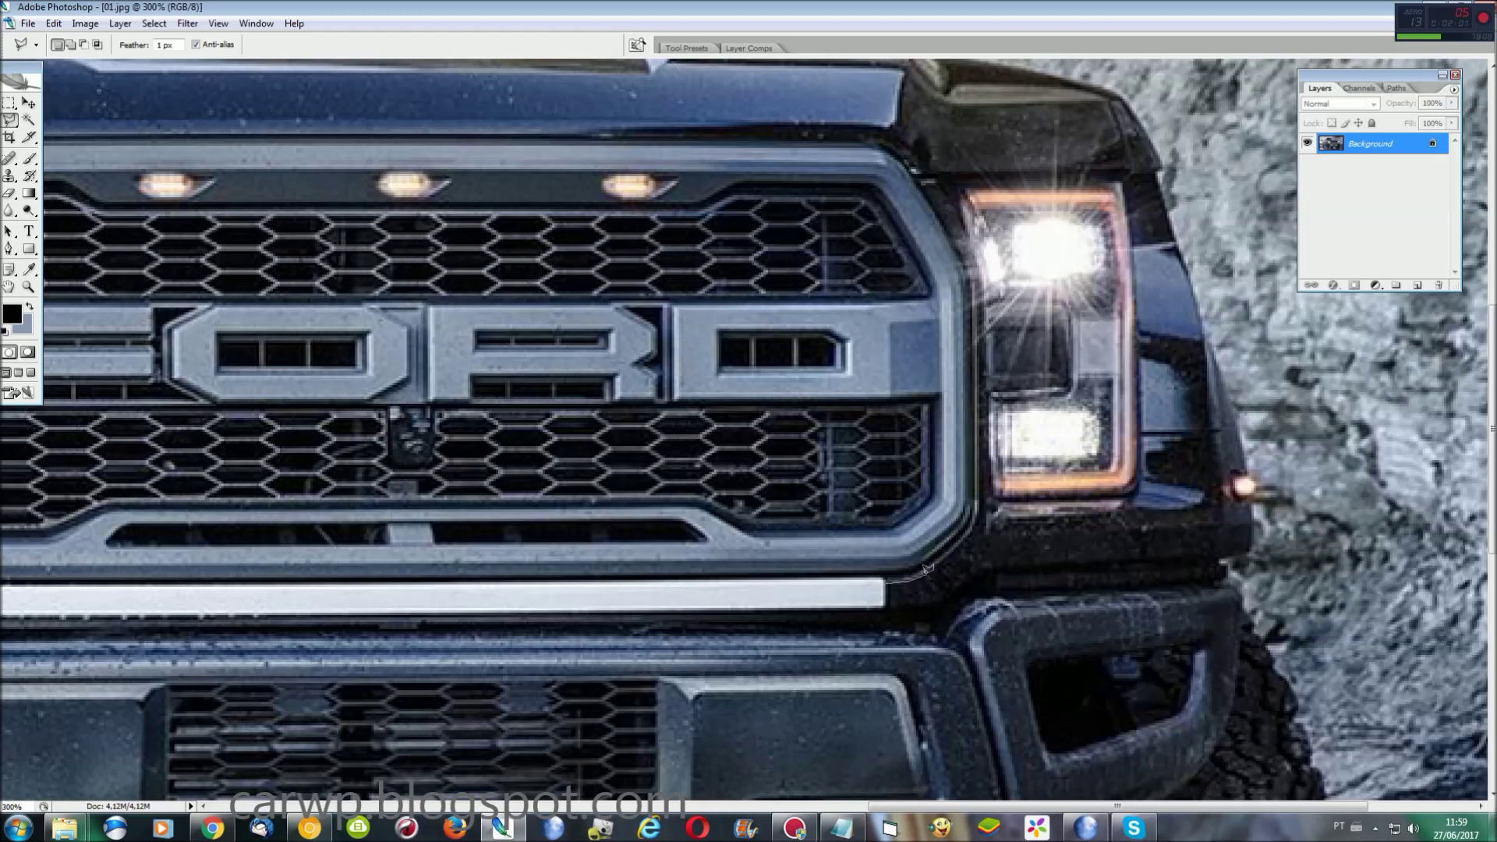
mouse_move(979, 510)
mouse_down()
mouse_move(974, 260)
mouse_move(215, 118)
mouse_move(824, 115)
mouse_move(751, 181)
mouse_move(710, 250)
mouse_move(704, 524)
mouse_up()
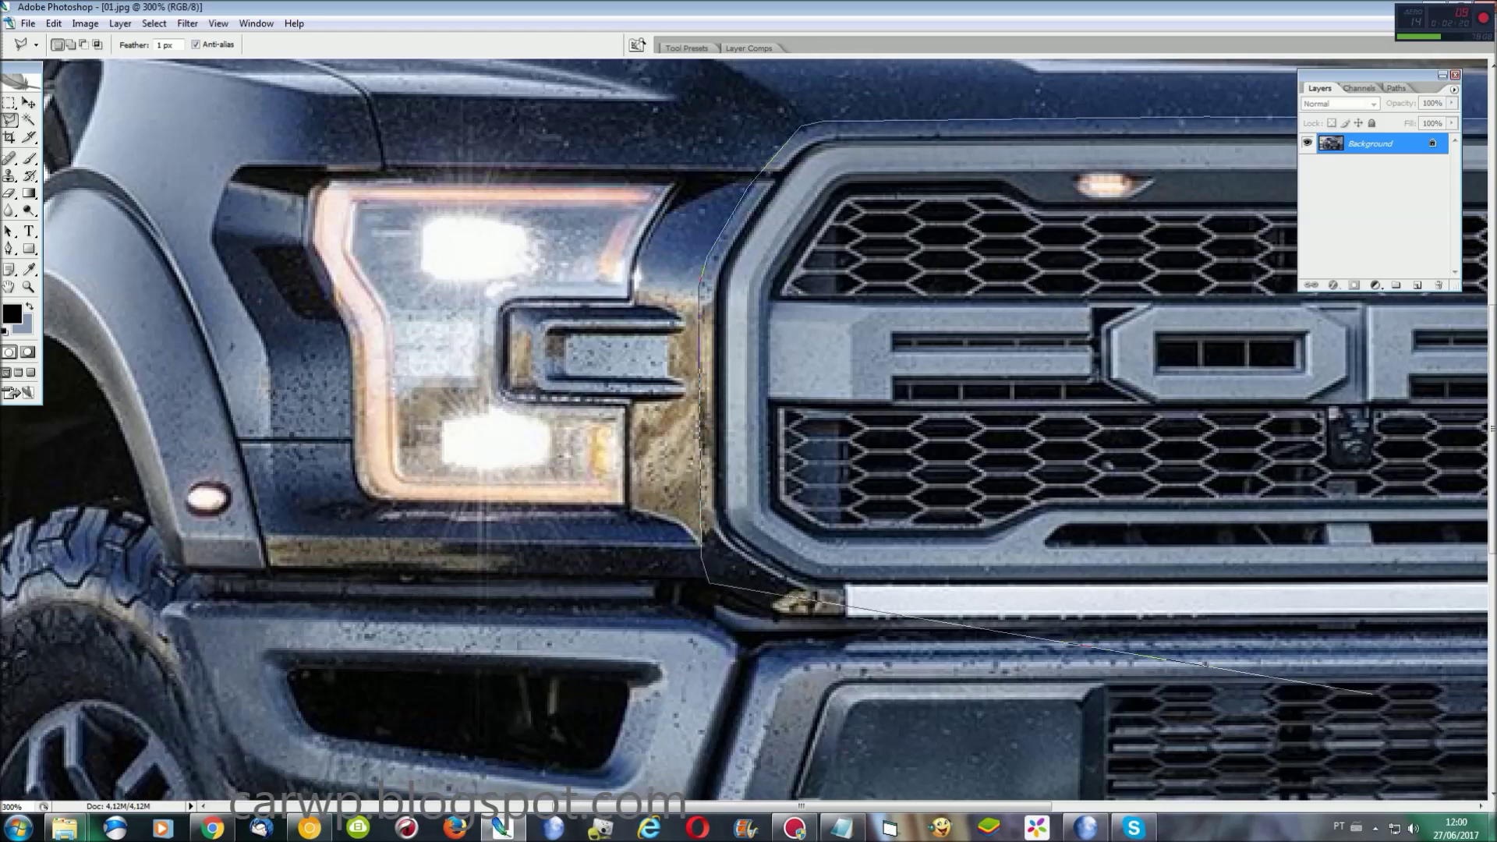
drag(709, 575, 803, 584)
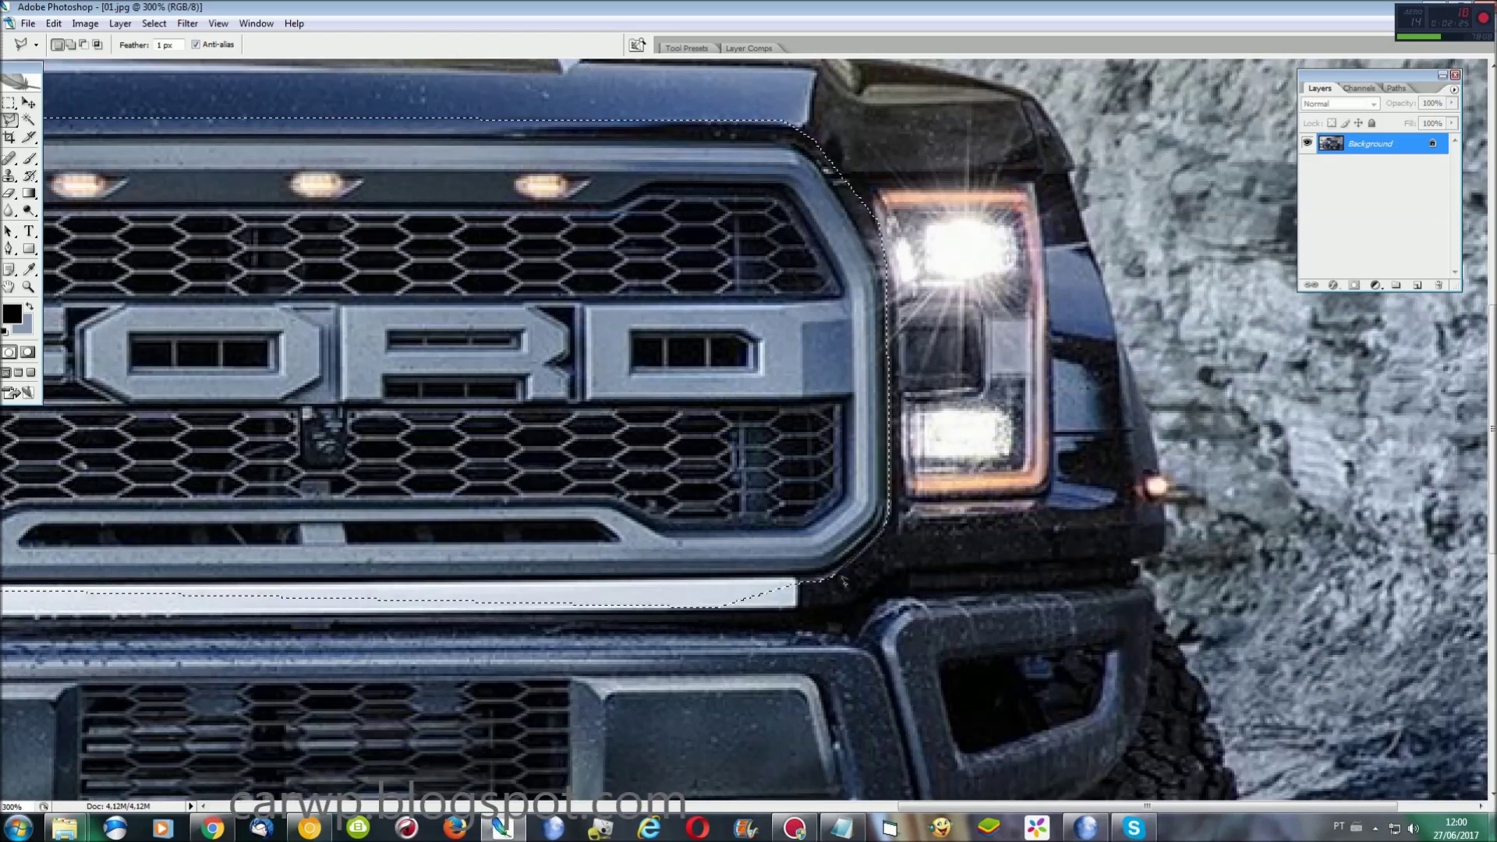
drag(803, 584, 846, 573)
drag(1104, 579, 450, 557)
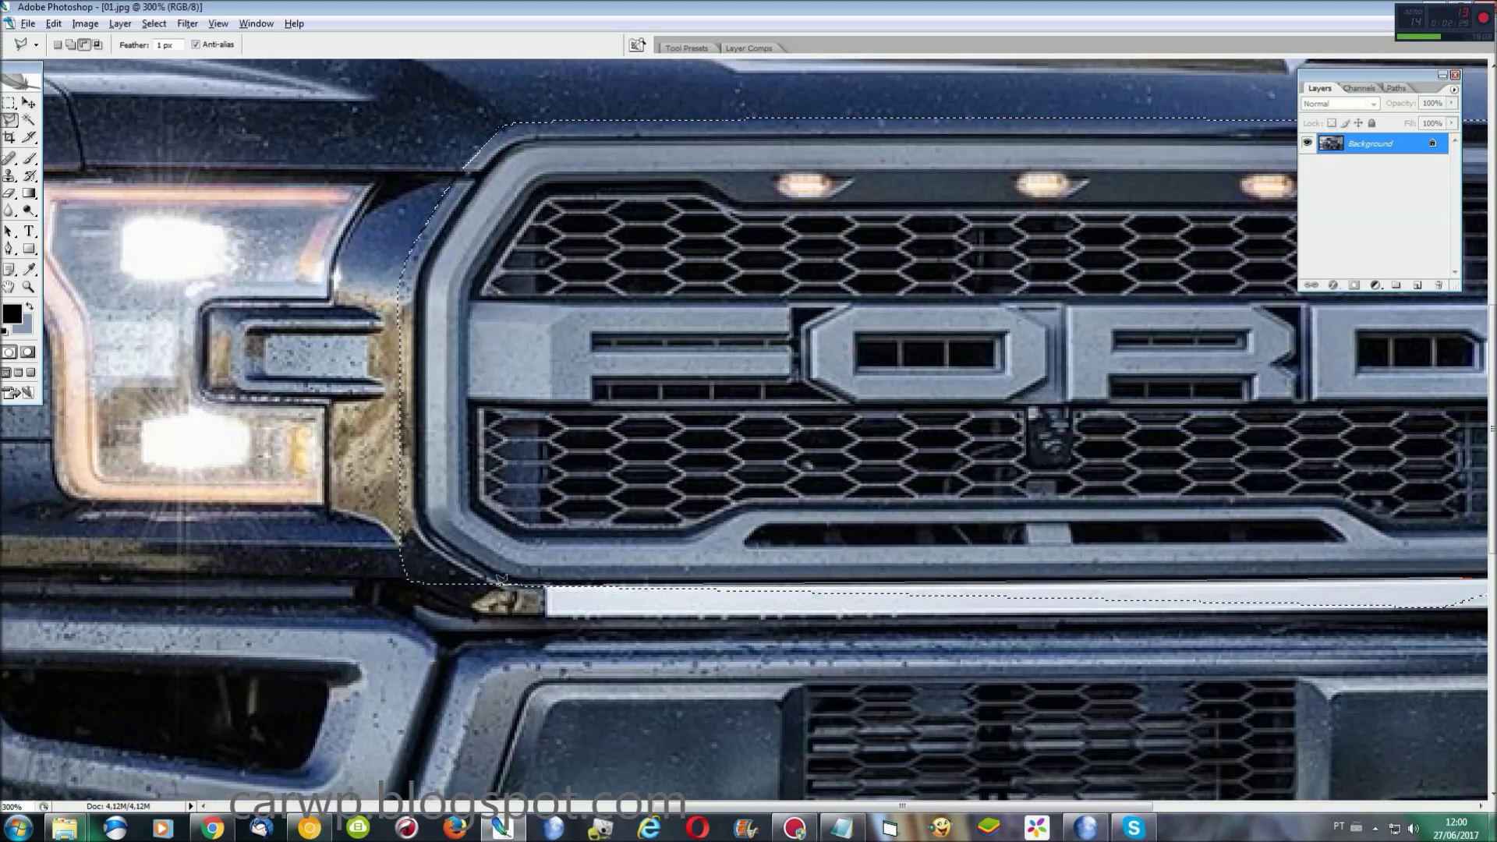
mouse_move(440, 536)
mouse_down()
mouse_move(411, 522)
mouse_move(538, 665)
mouse_up()
Step: Copy the Raptor grille and switch to 01 - Cópia.psd, zoomed on the Ranger's grille
key(ctrl+alt+0)
click(256, 23)
click(277, 347)
key(ctrl+plus)
key(ctrl+plus)
drag(924, 815, 1212, 815)
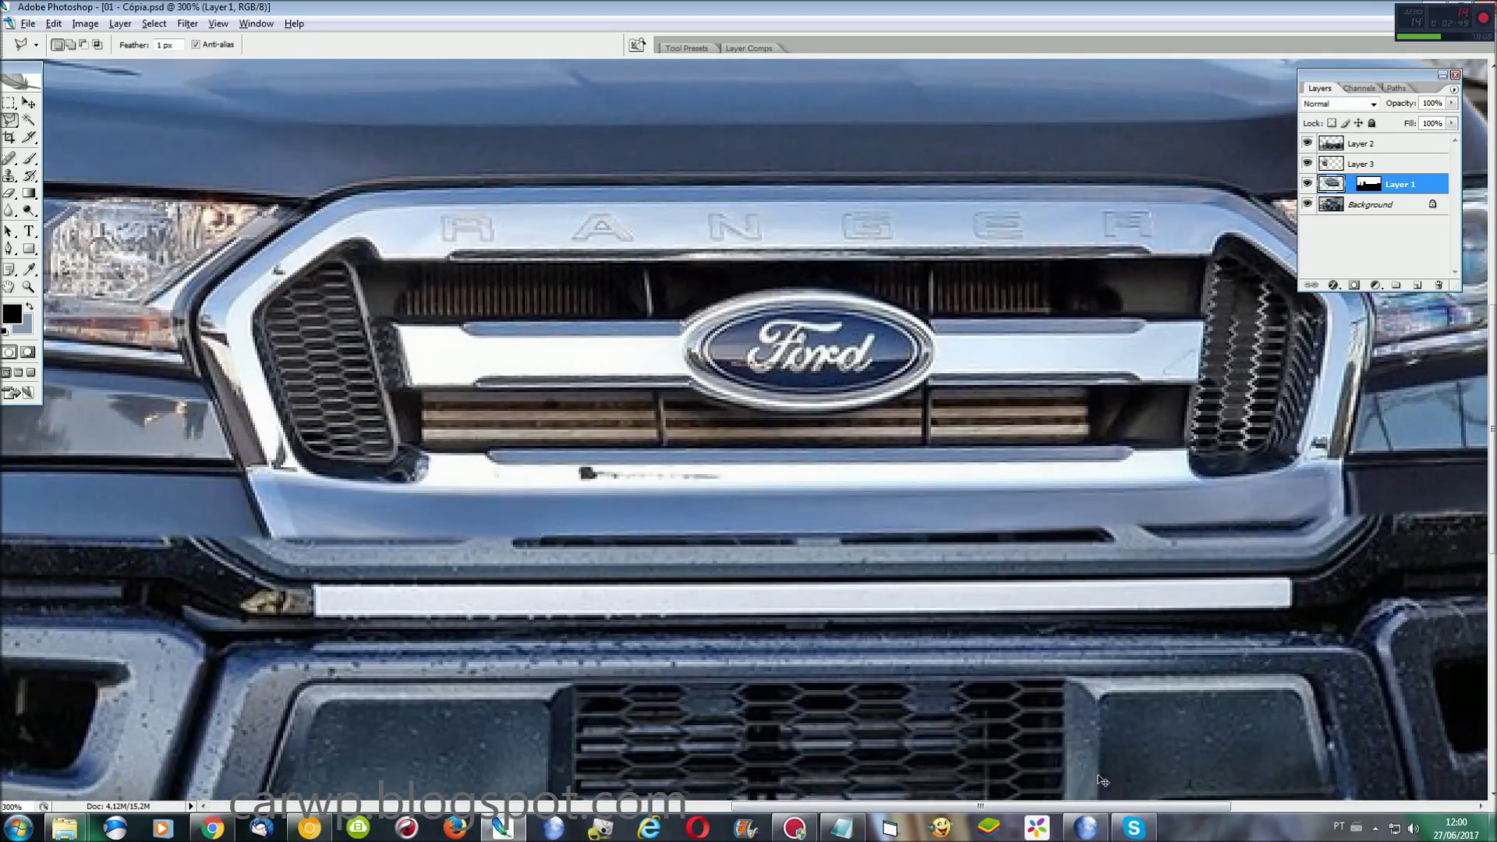
Step: Paste the Raptor grille as Layer 4 and align it over the Ranger's original grille
key(ctrl+0)
key(ctrl+v)
key(ctrl+t)
drag(917, 490, 1070, 472)
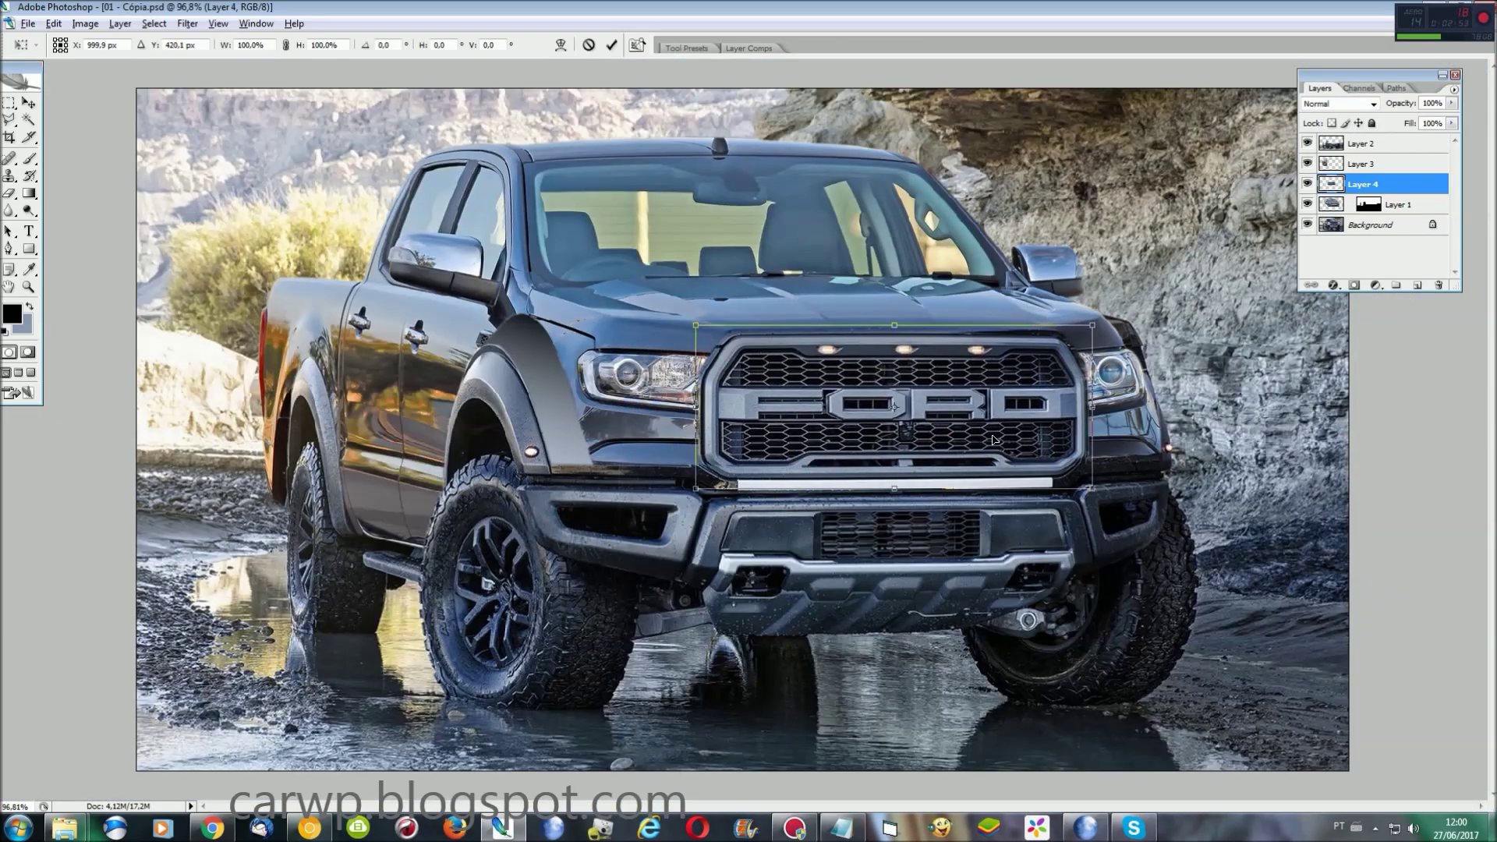
key(Left)
key(Left)
key(ctrl+plus)
key(ctrl+plus)
key(ctrl+plus)
drag(823, 530, 811, 522)
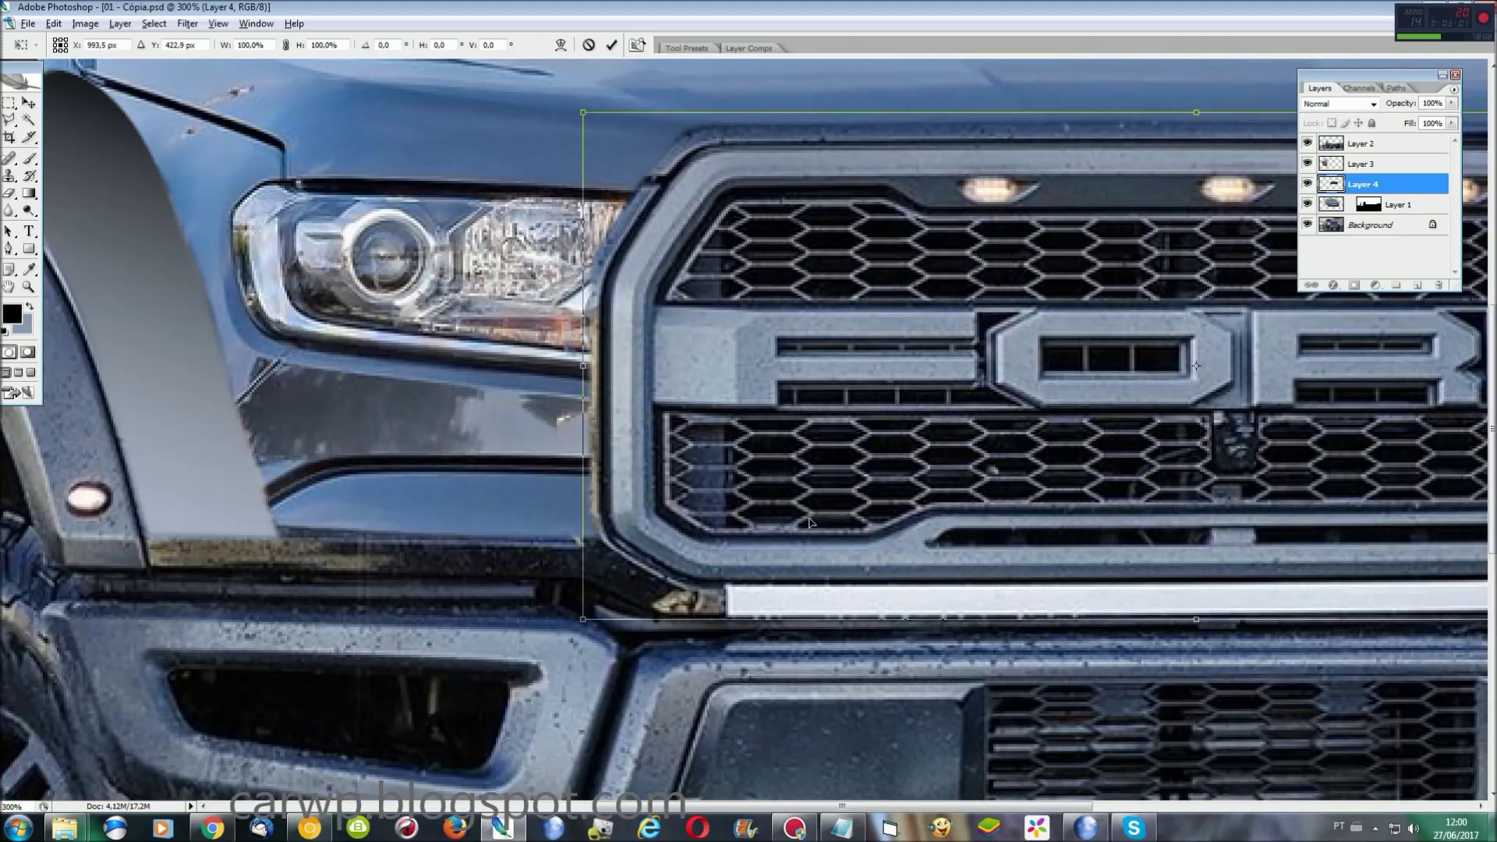
drag(759, 807, 946, 811)
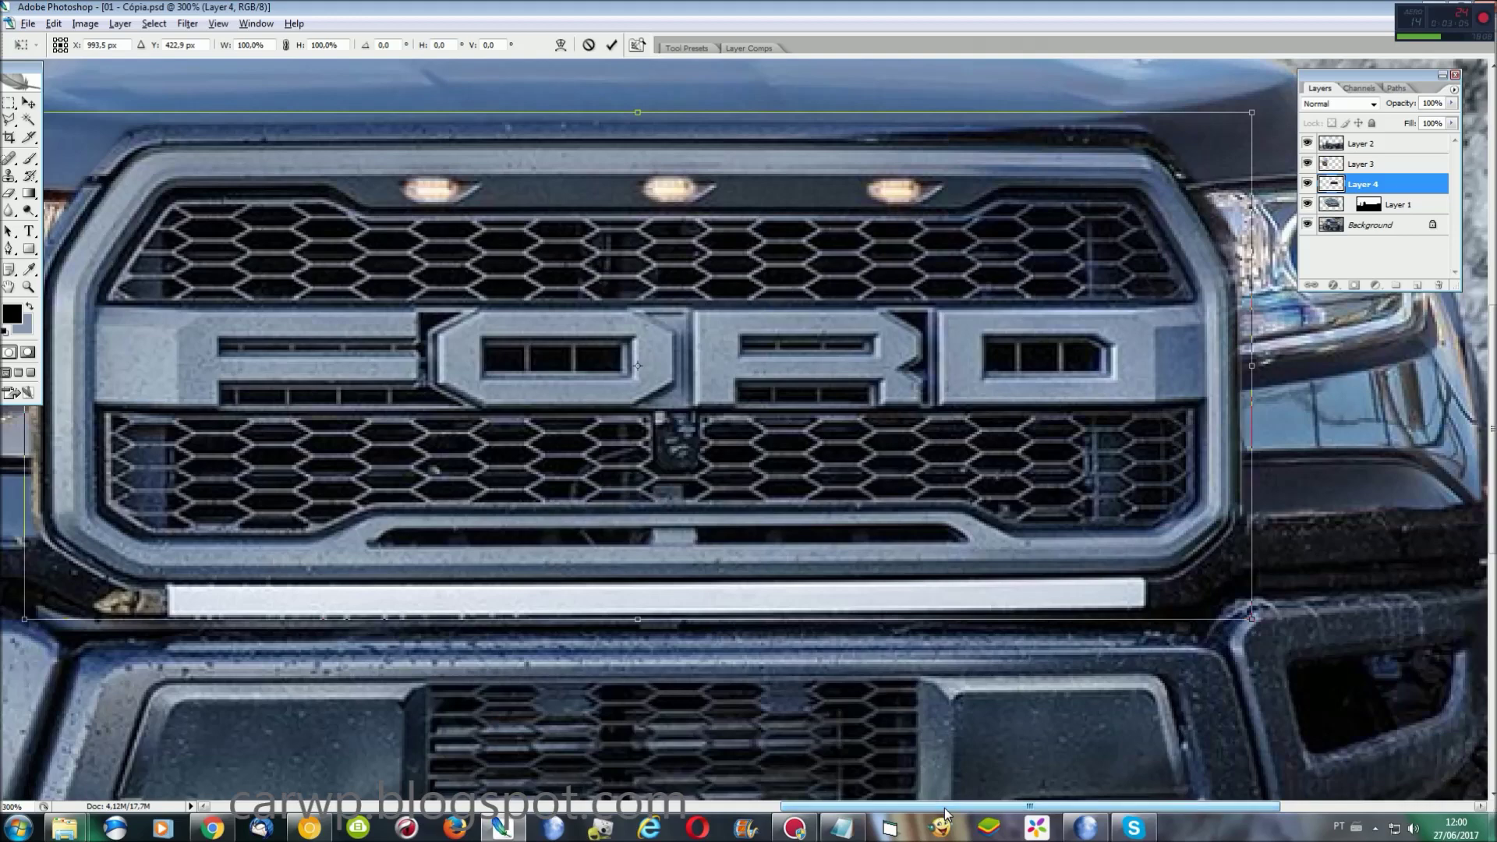
drag(946, 811, 784, 811)
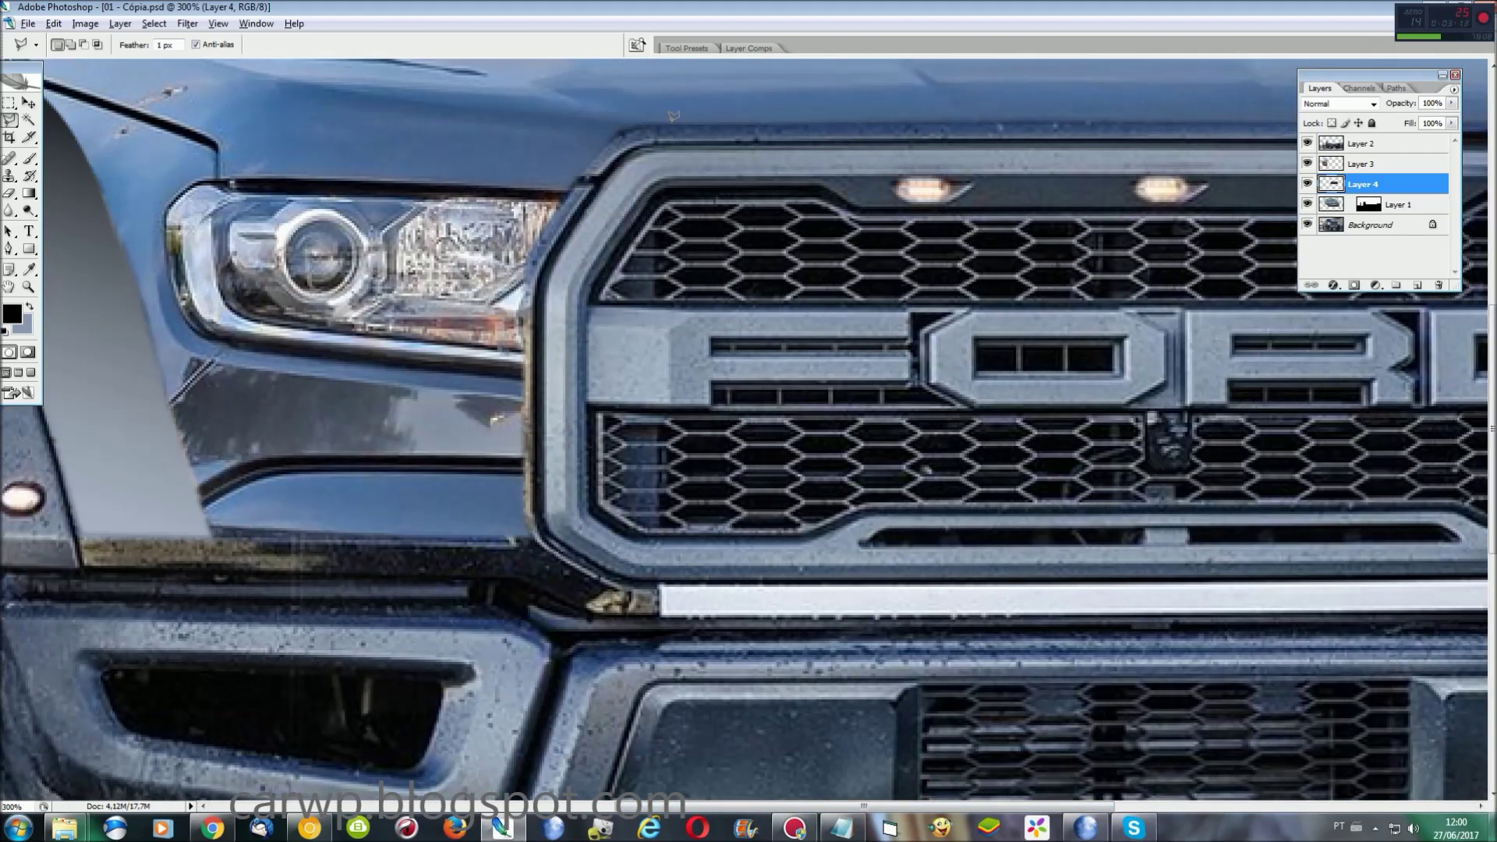
Step: Polygonal-lasso the grille edge beside the headlight and fit the truck on screen
click(675, 110)
click(617, 152)
click(581, 191)
click(530, 286)
click(529, 568)
click(404, 414)
click(386, 201)
click(468, 123)
double_click(590, 102)
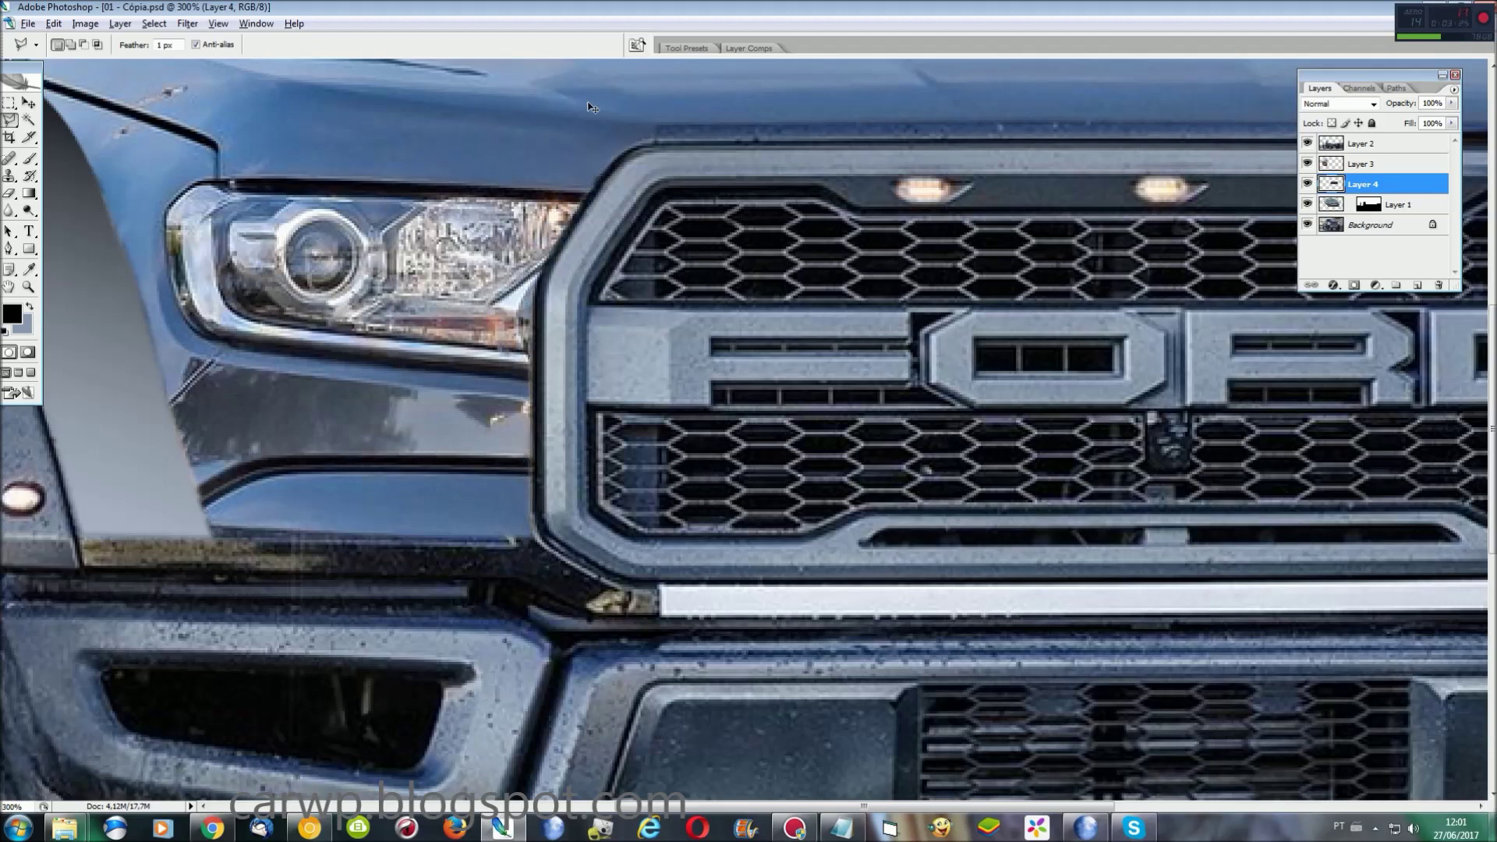
key(ctrl+0)
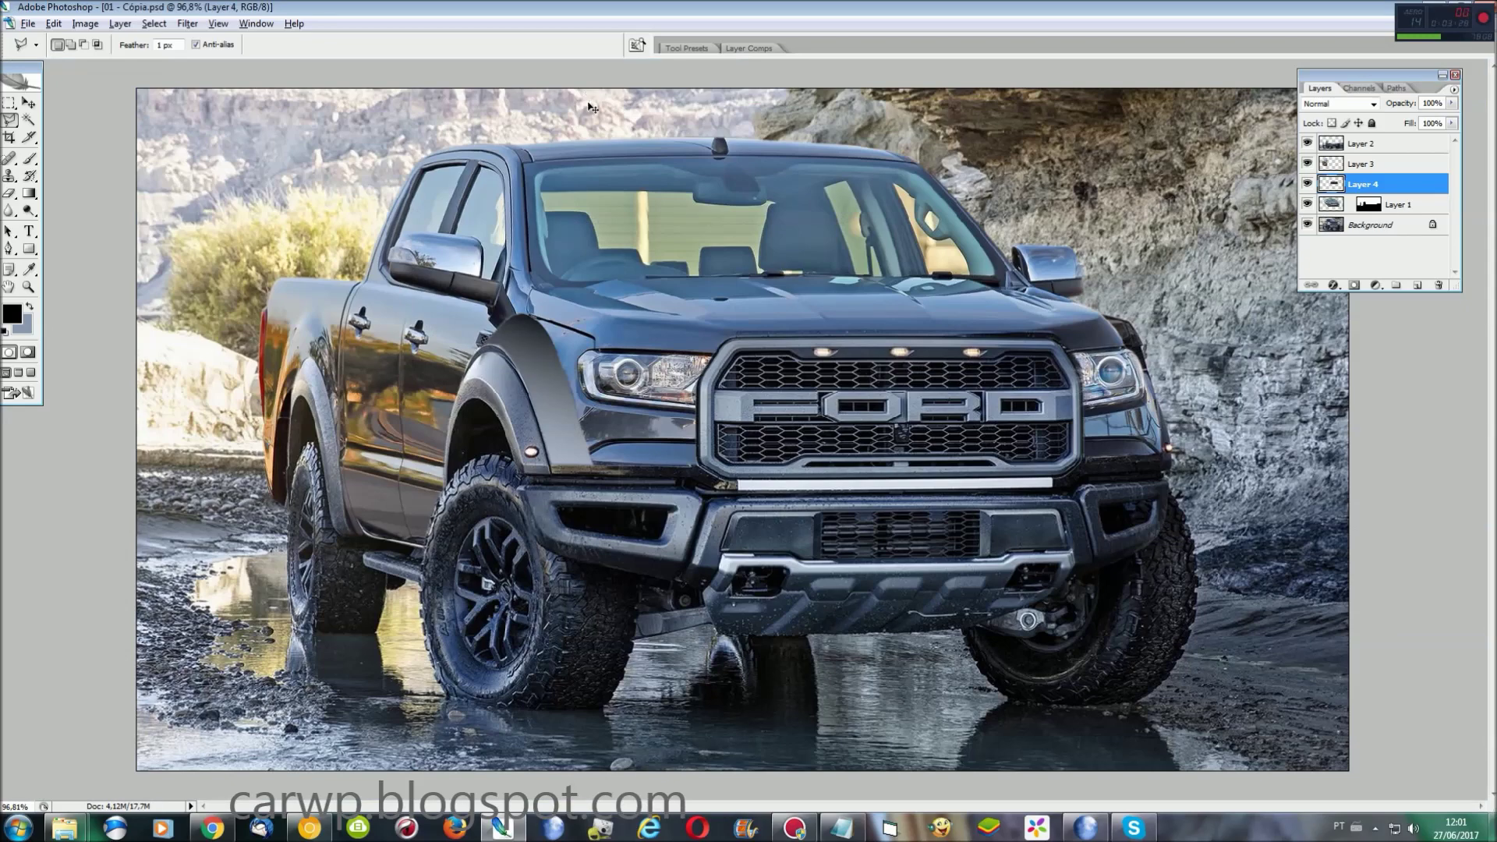
Step: Zoom in on the grille and try outlining its overlap on the right headlight, then discard it
key(ctrl+plus)
key(ctrl+plus)
key(ctrl+plus)
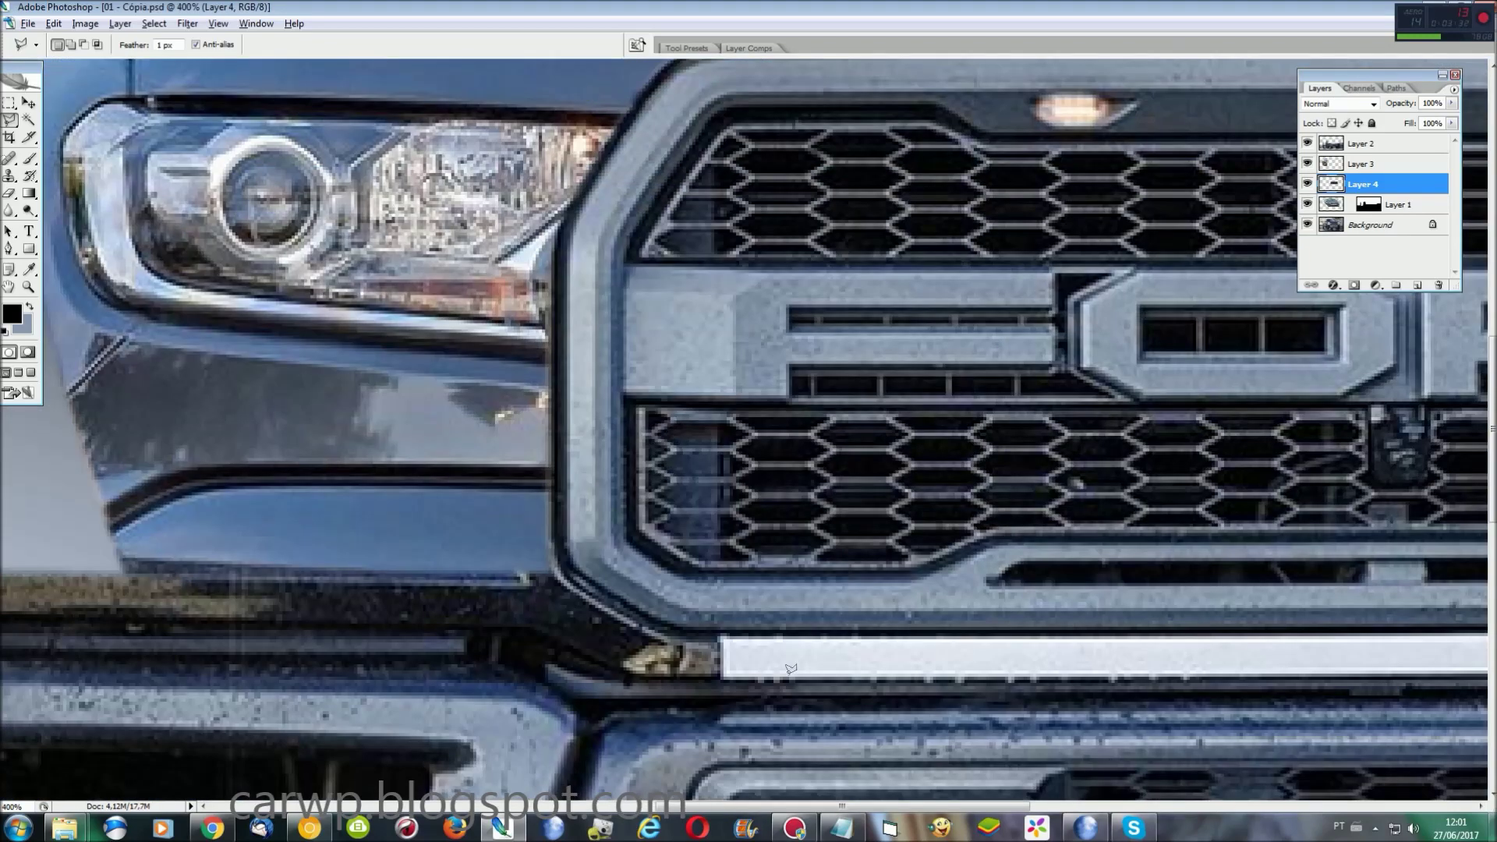
key(ctrl+plus)
scroll(1160, 593, up, 3)
click(1116, 721)
click(1111, 282)
click(1224, 359)
click(1256, 628)
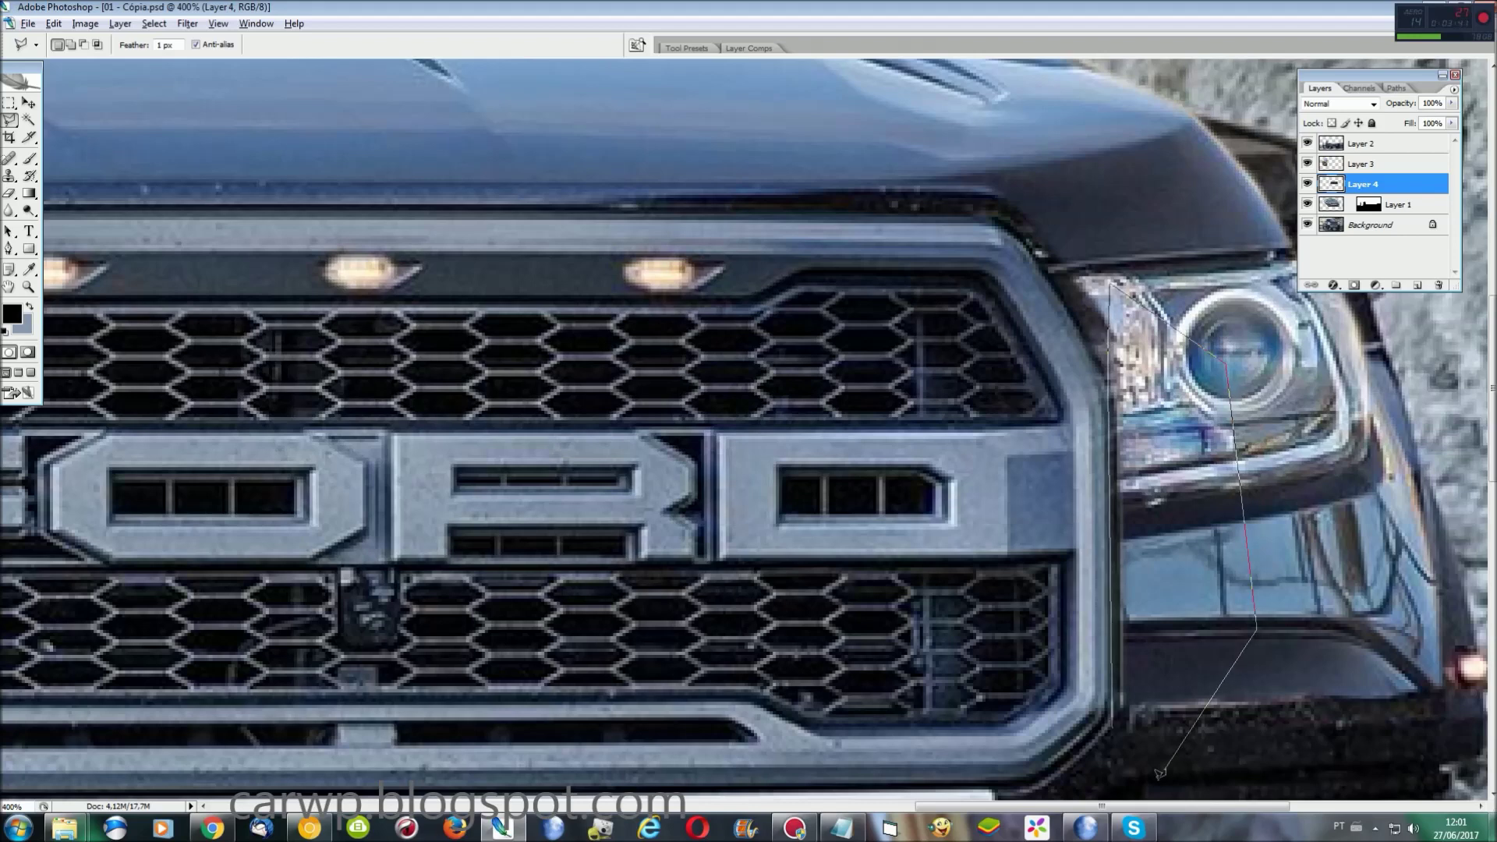
key(Escape)
Step: Outline the grille overlap on the right headlight, delete those pixels, and deselect
scroll(1115, 436, up, 1)
click(1109, 422)
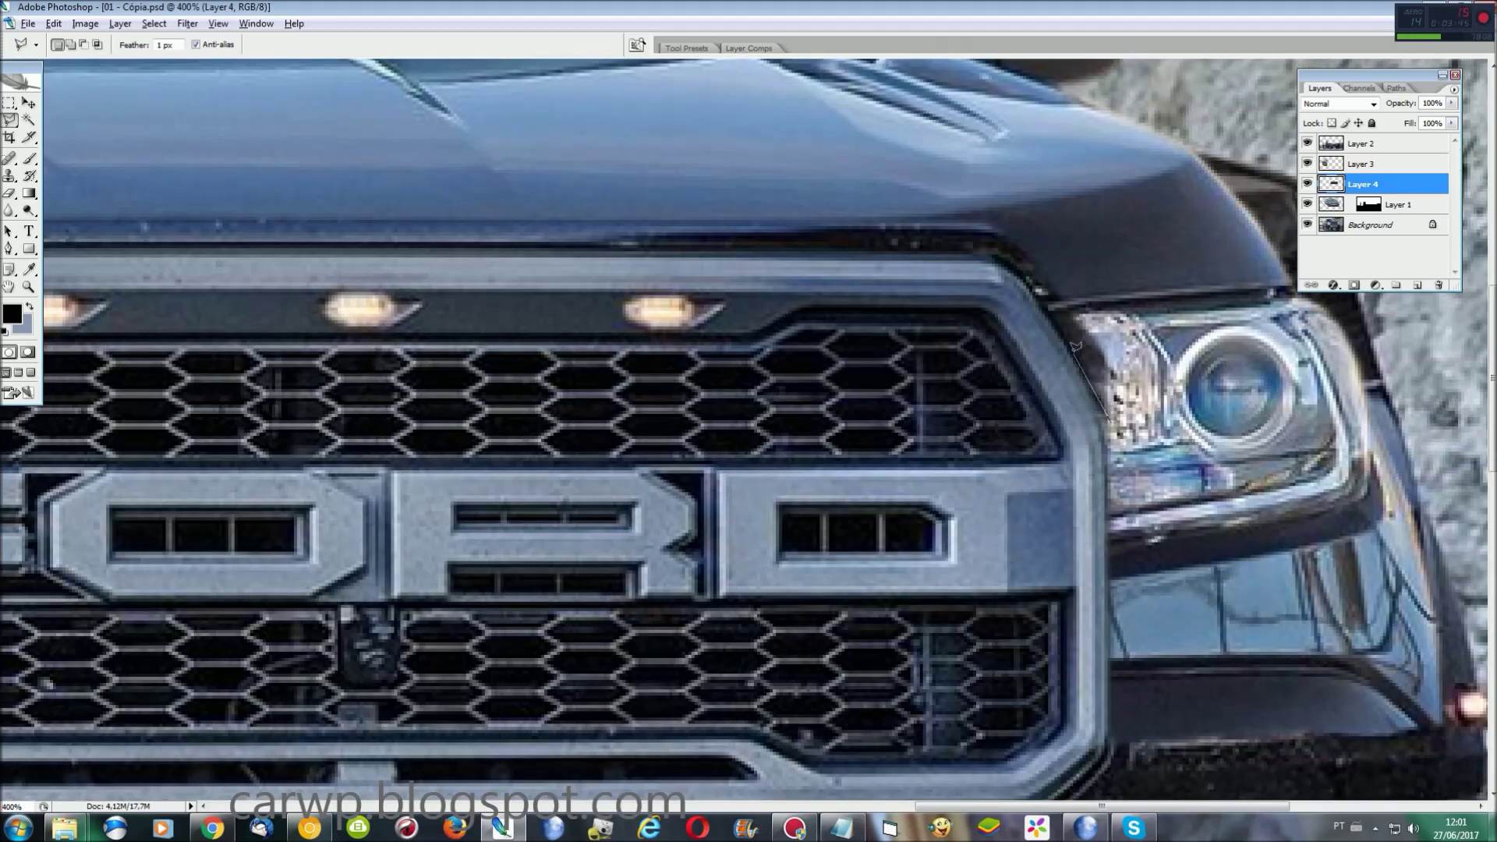
click(1007, 223)
click(1109, 422)
key(Delete)
key(ctrl+d)
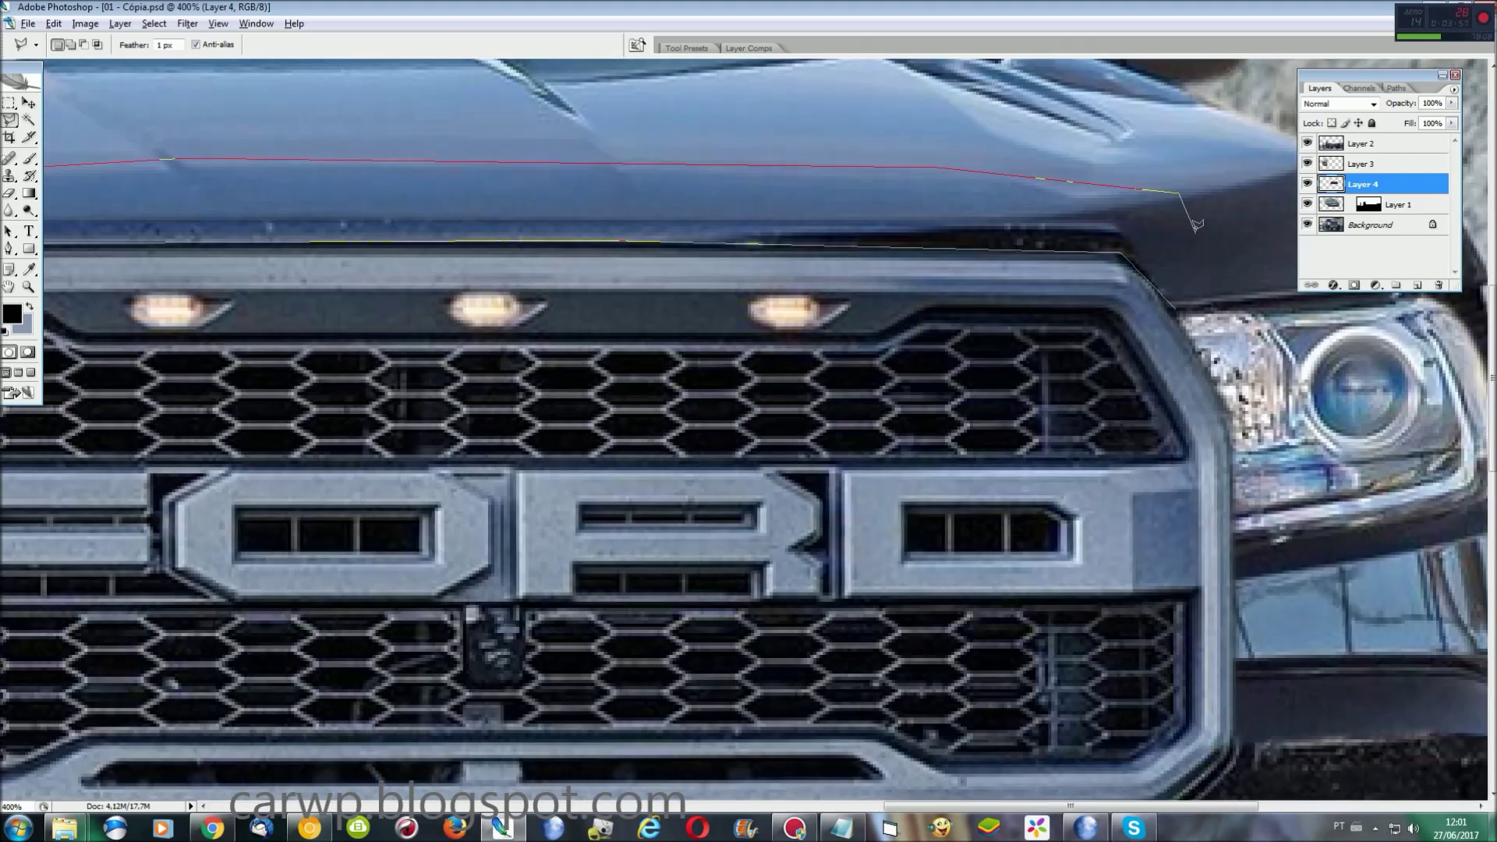
Step: Fit the whole truck on screen and toggle Layer 1 to compare the result
click(1205, 242)
key(ctrl+0)
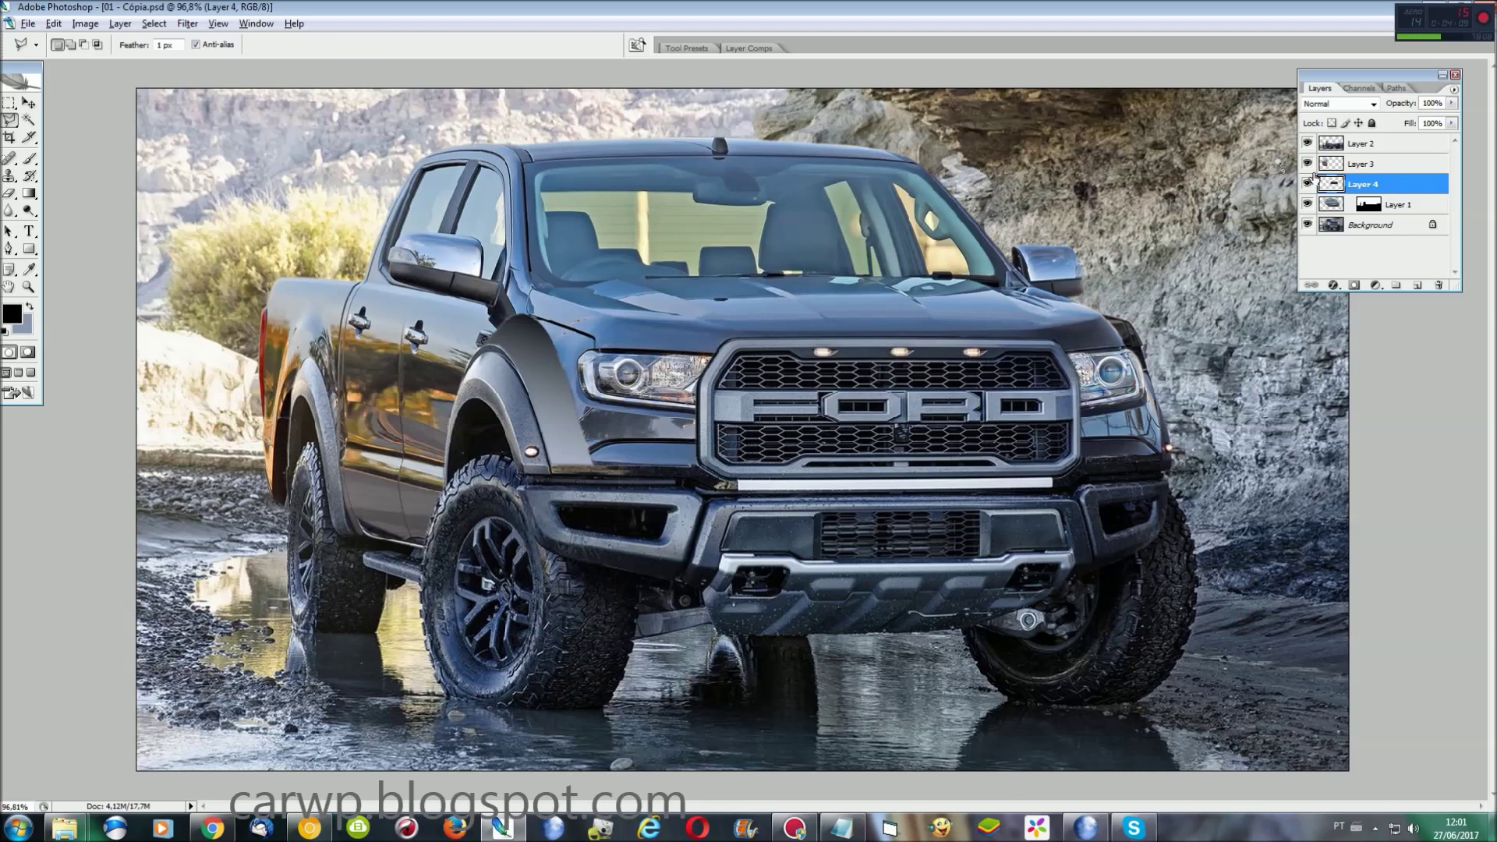
click(1308, 204)
click(1308, 203)
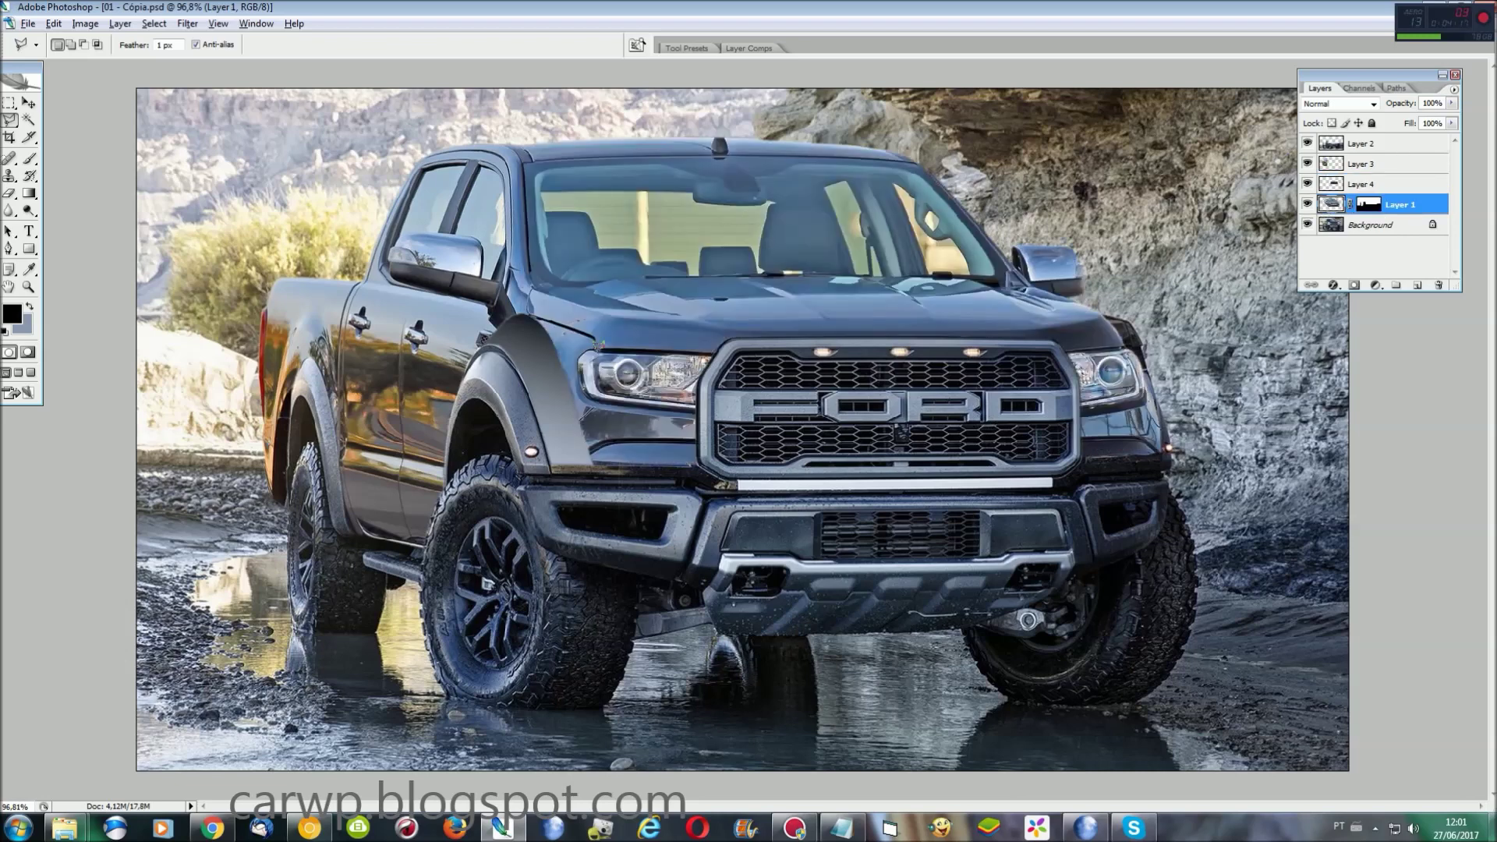
Step: Outline the body panel below the left headlight on Layer 1, bevelling its top-left corner
scroll(599, 355, up, 1)
scroll(599, 355, up, 2)
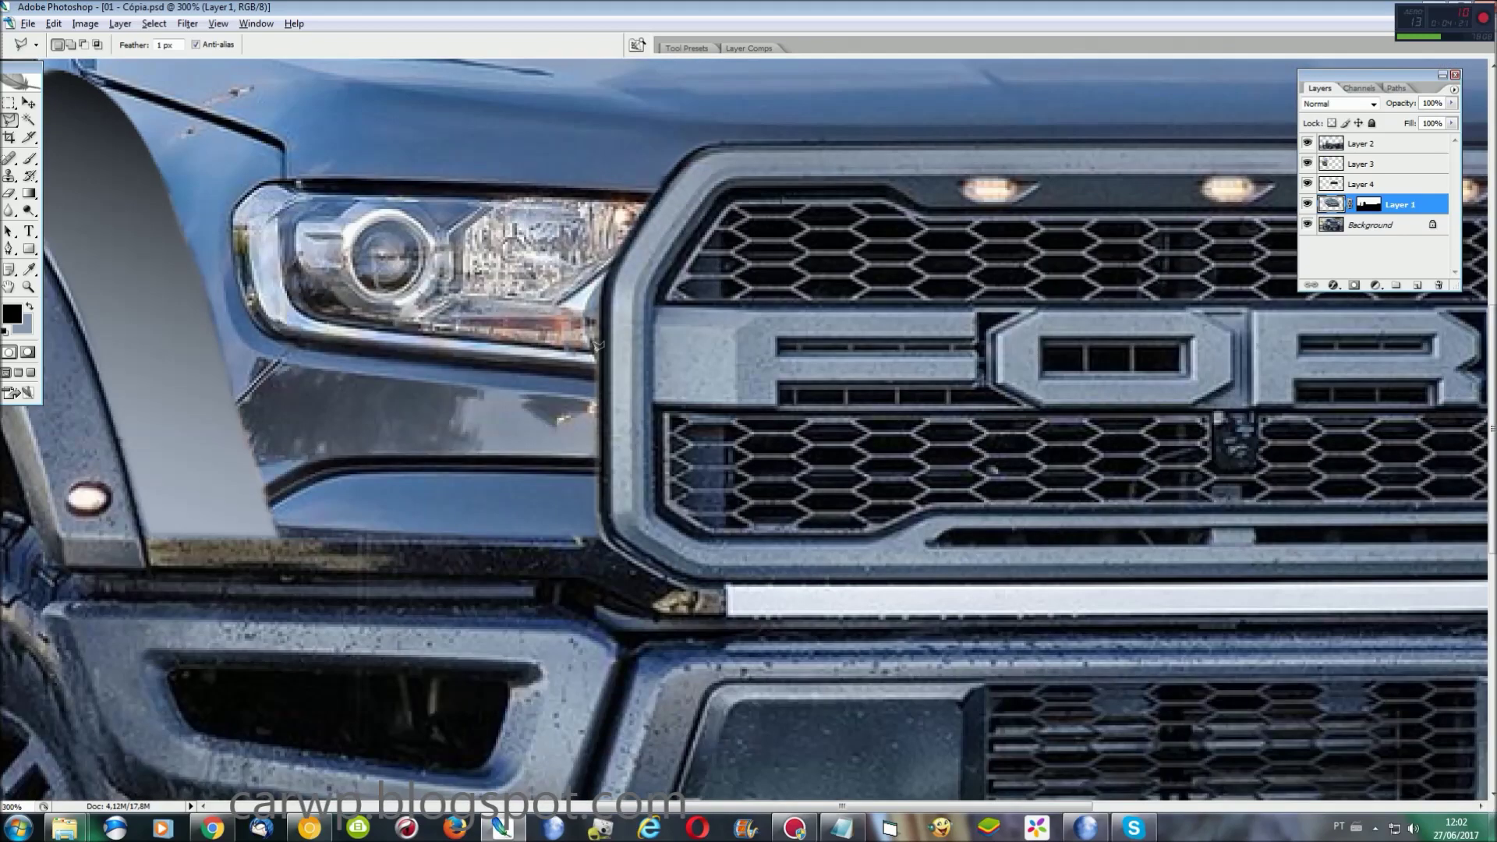
scroll(678, 784, left, 5)
scroll(702, 669, left, 1)
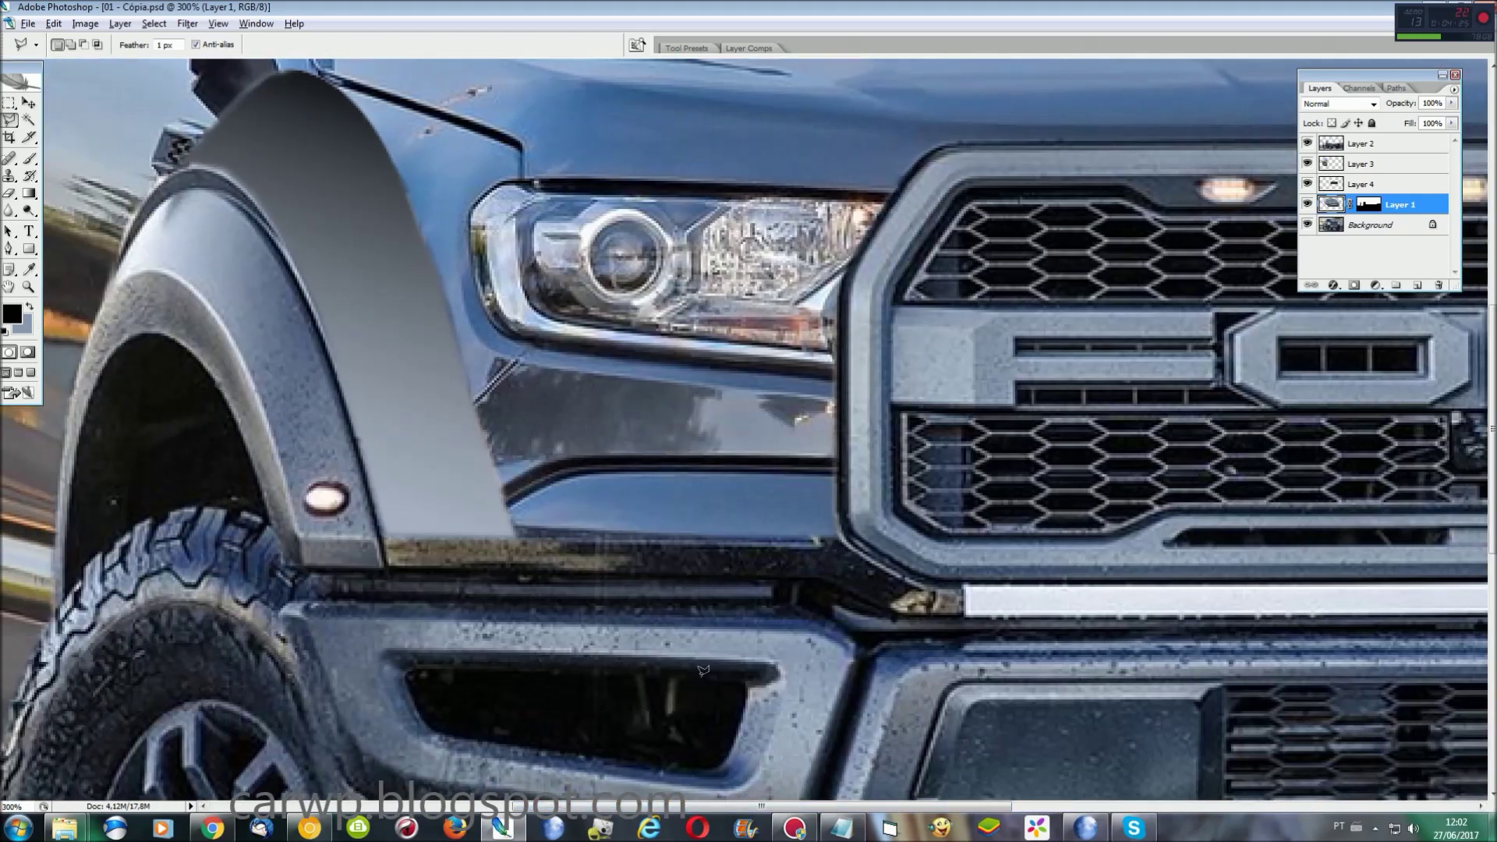
click(849, 552)
click(840, 404)
click(468, 404)
double_click(496, 560)
alt+click(486, 394)
click(466, 434)
double_click(454, 392)
Step: Copy the panel to Layer 5 and stretch it down to about 217% height
key(ctrl+j)
key(ctrl+t)
scroll(480, 469, down, 1)
drag(659, 507, 675, 728)
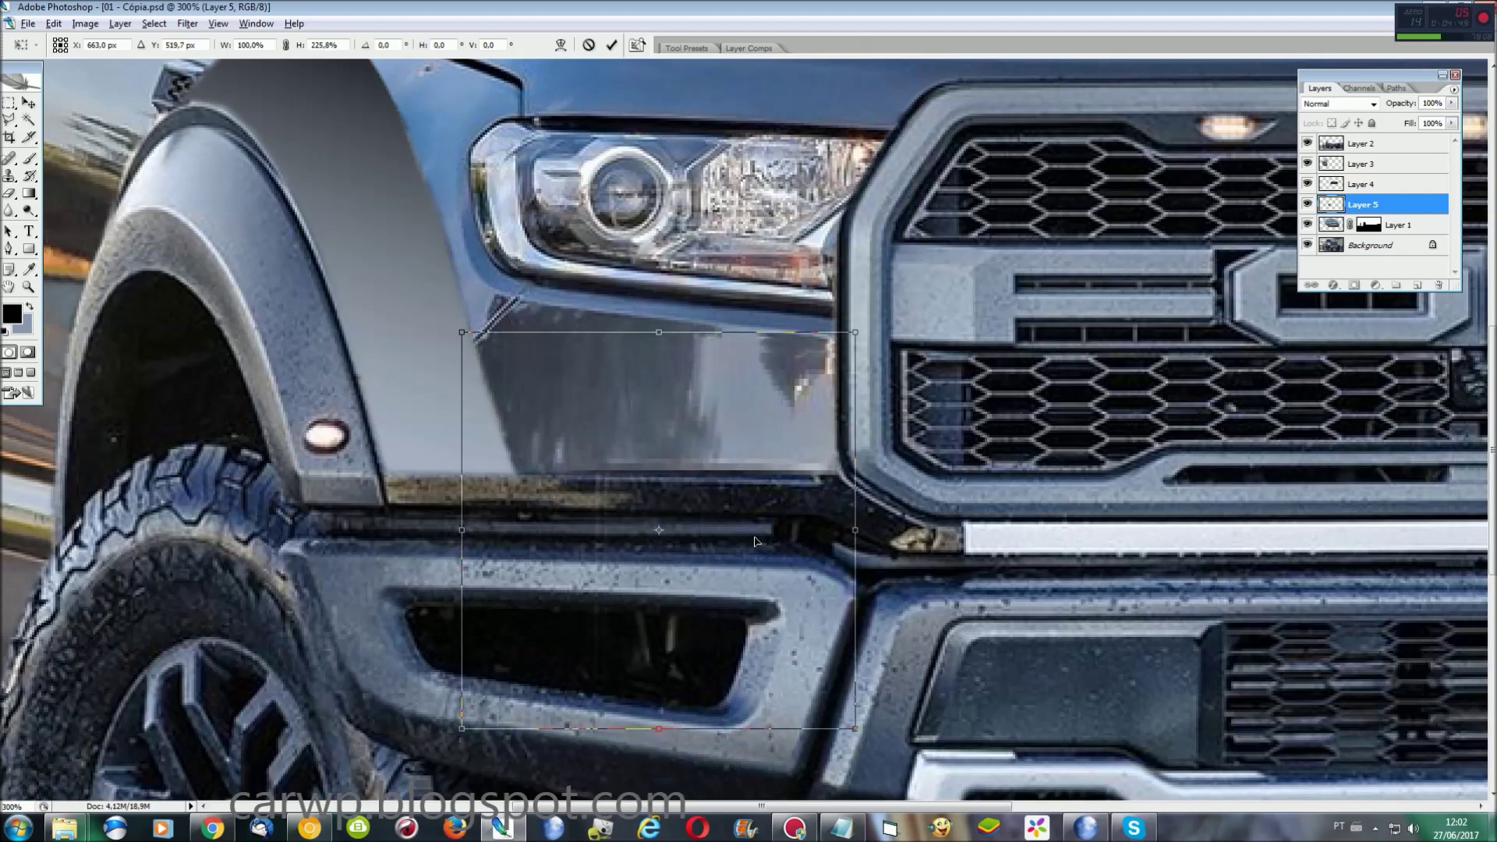
key(Return)
key(ctrl+0)
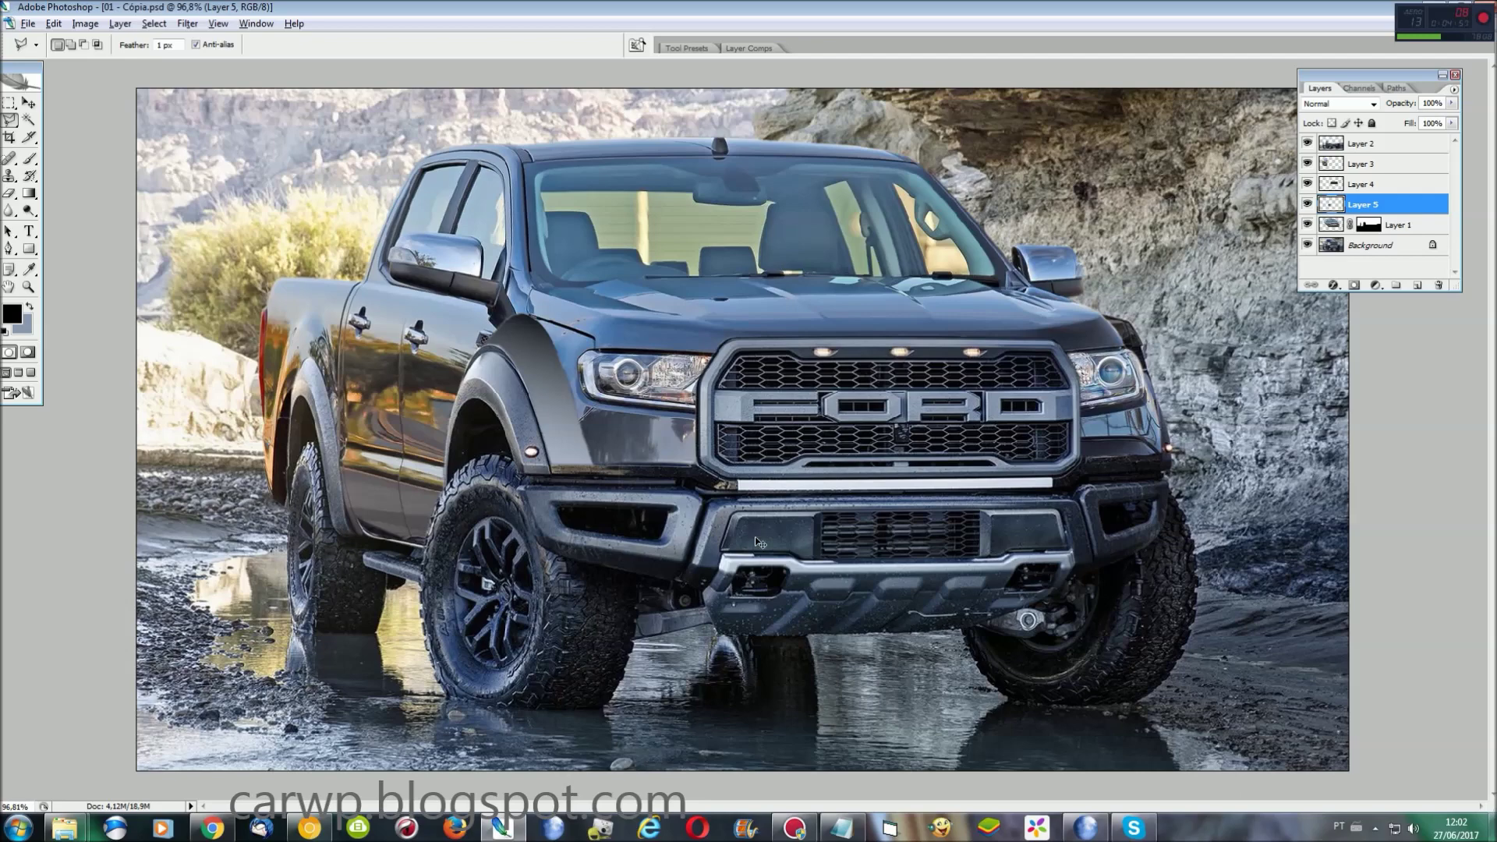
key(ctrl+plus)
Step: Save the Ranger body outline from Layer 1 as a selection named 'grade', then deselect
drag(975, 806, 1092, 807)
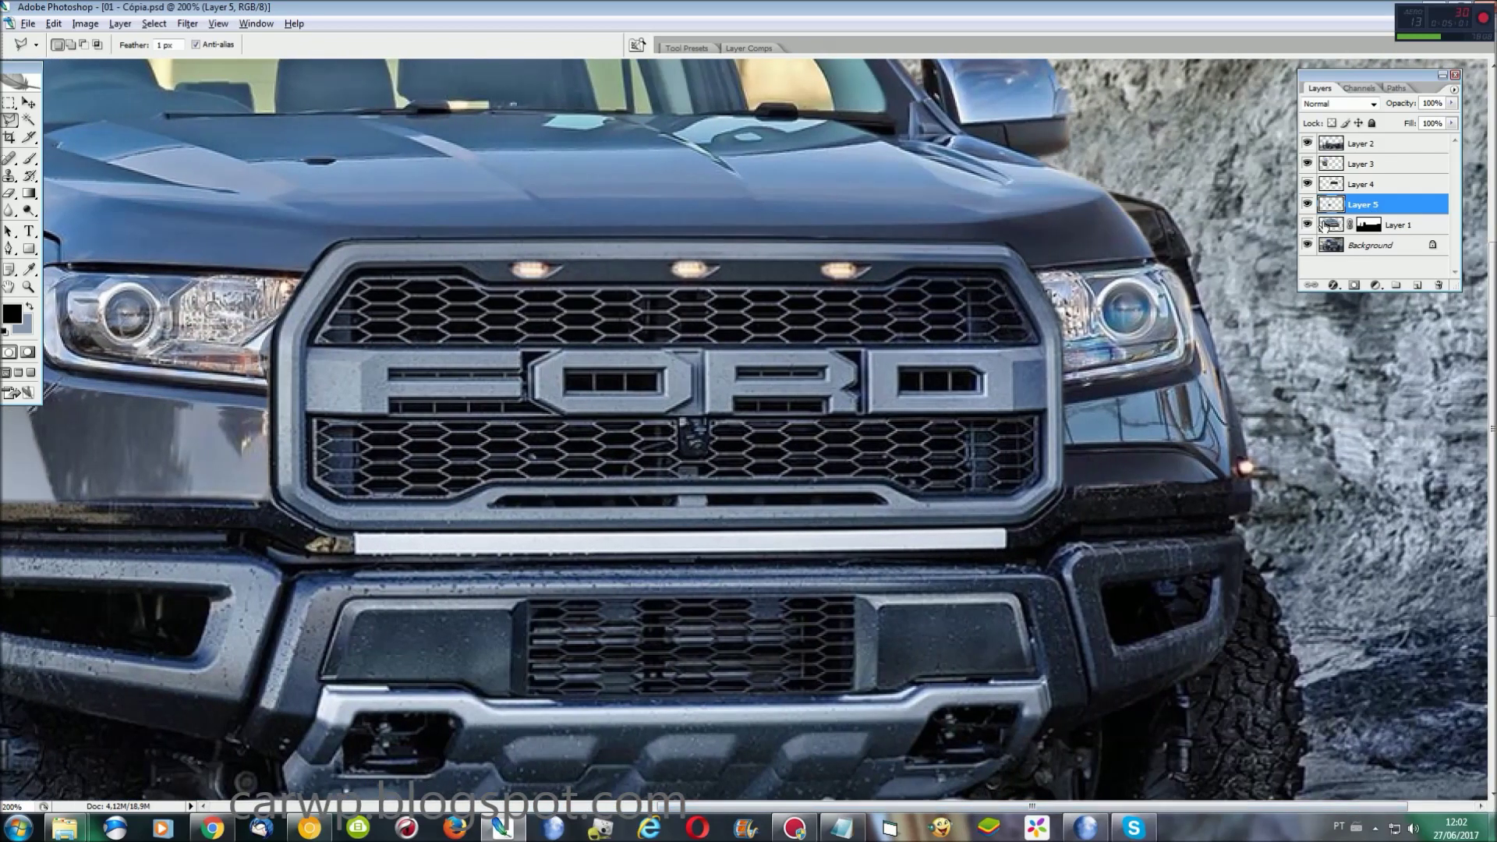
right_click(1326, 227)
click(1341, 276)
click(154, 24)
click(179, 281)
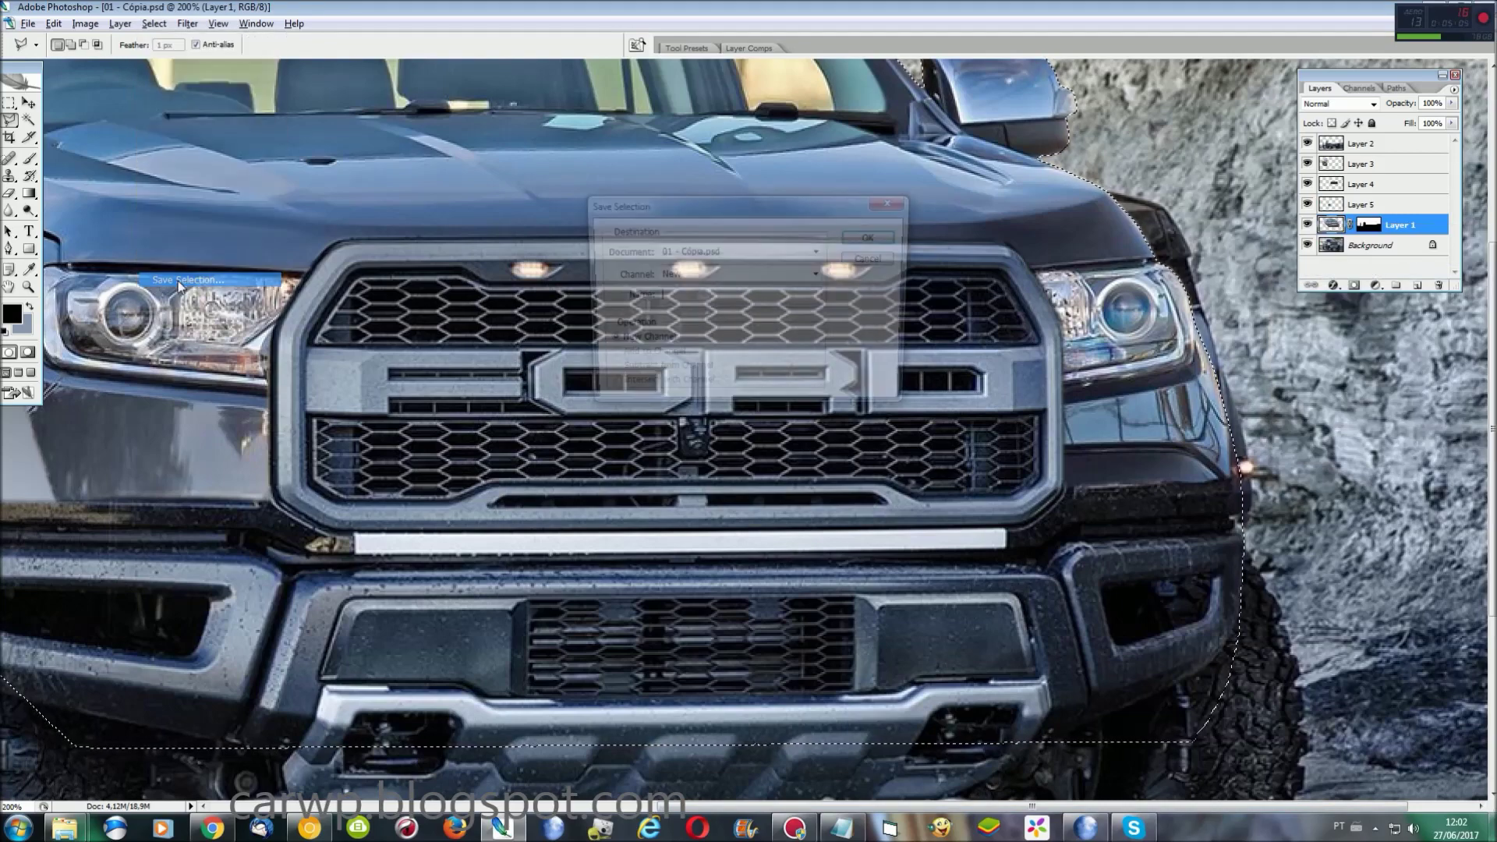
text(Rgrade)
key(Return)
key(ctrl+d)
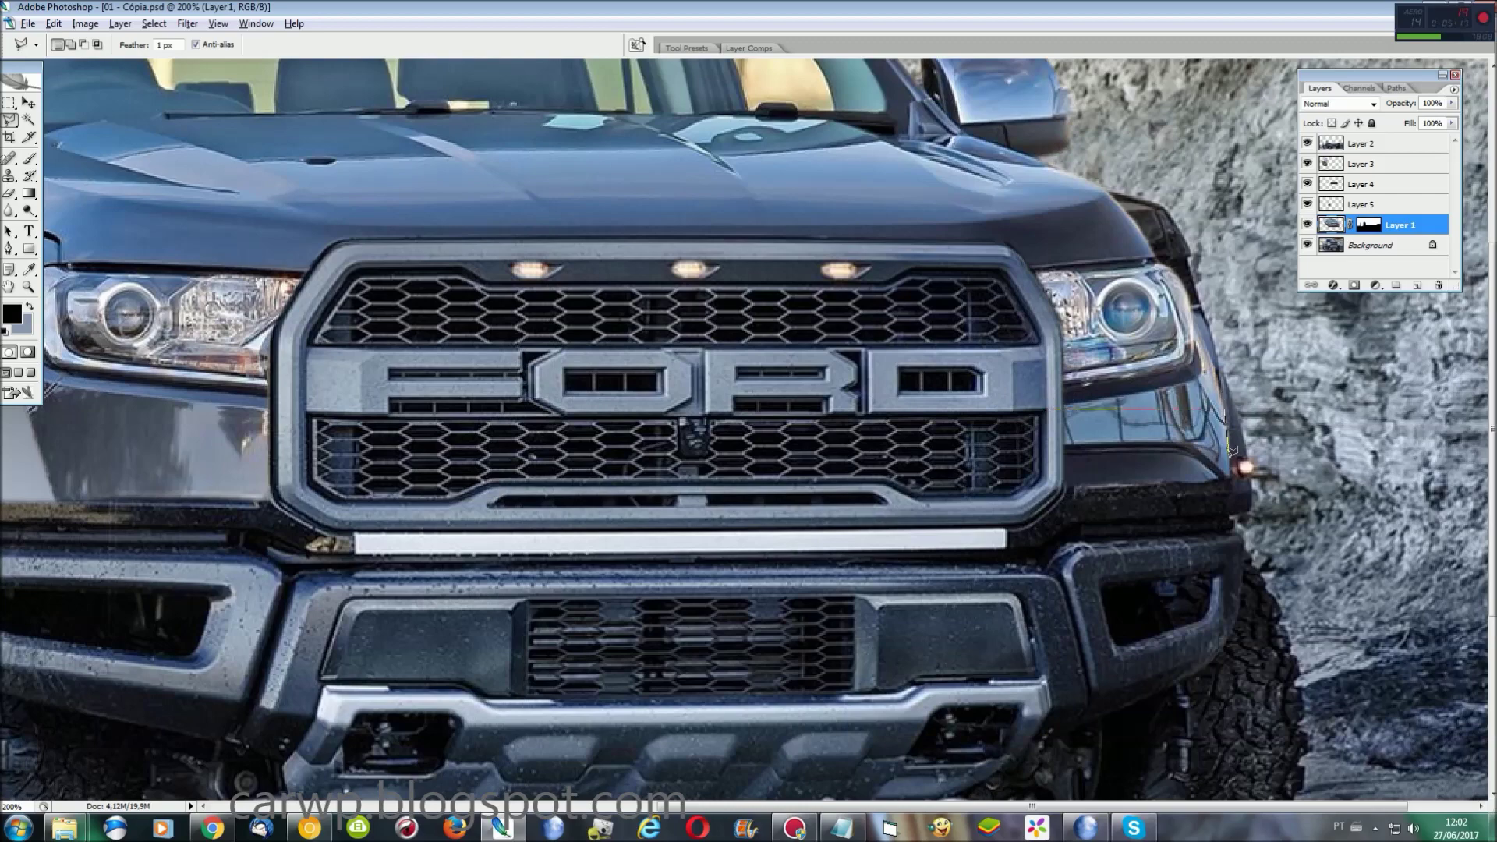
Step: Copy the panel below the right headlight to a new layer and stretch it down to about 225% height
click(1233, 473)
click(1032, 500)
click(1046, 409)
key(ctrl+j)
key(ctrl+t)
drag(1136, 501, 1136, 623)
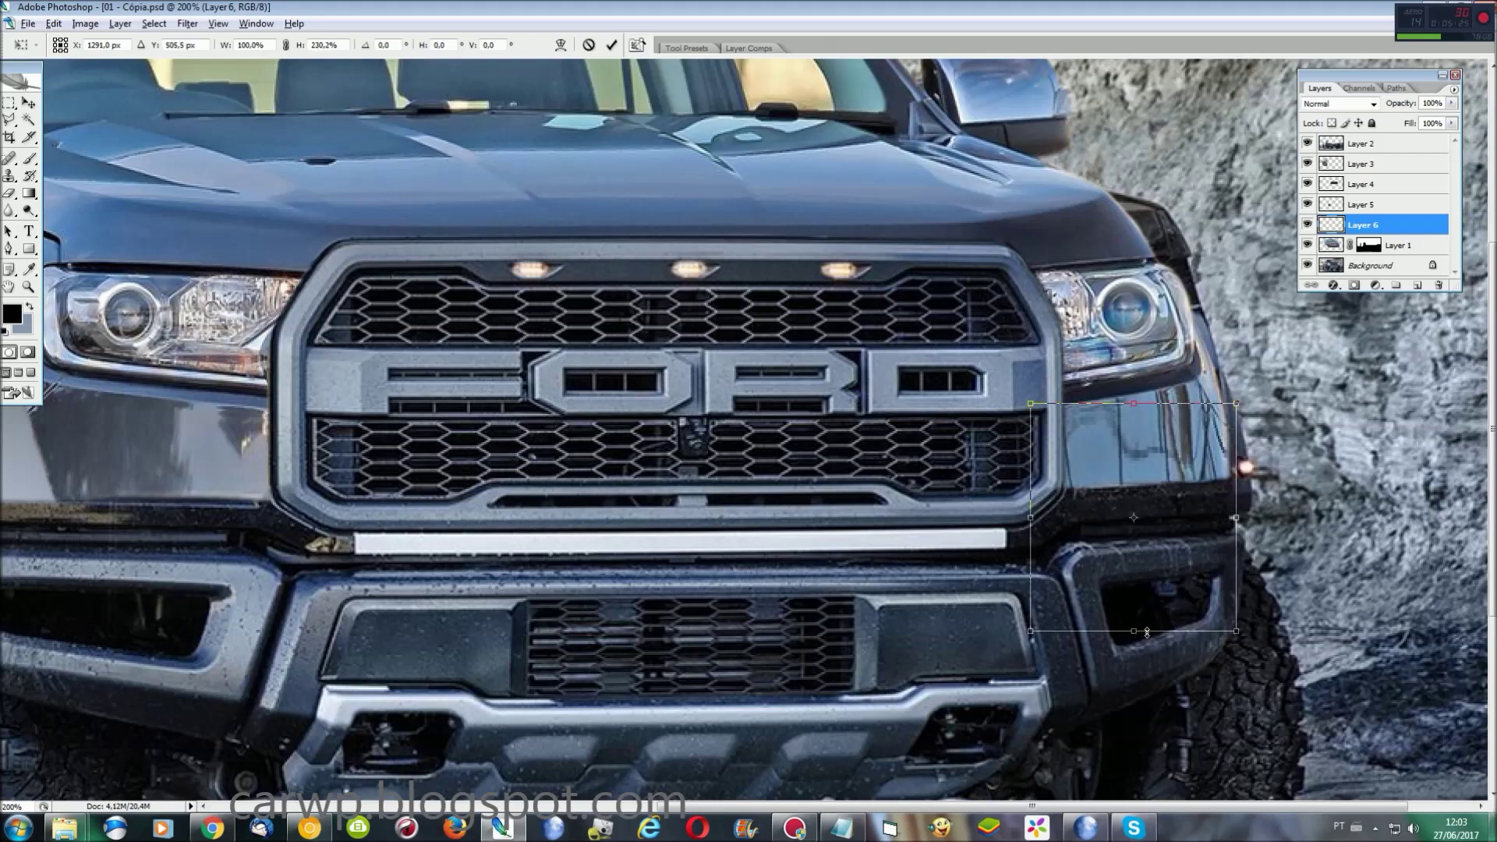
key(Return)
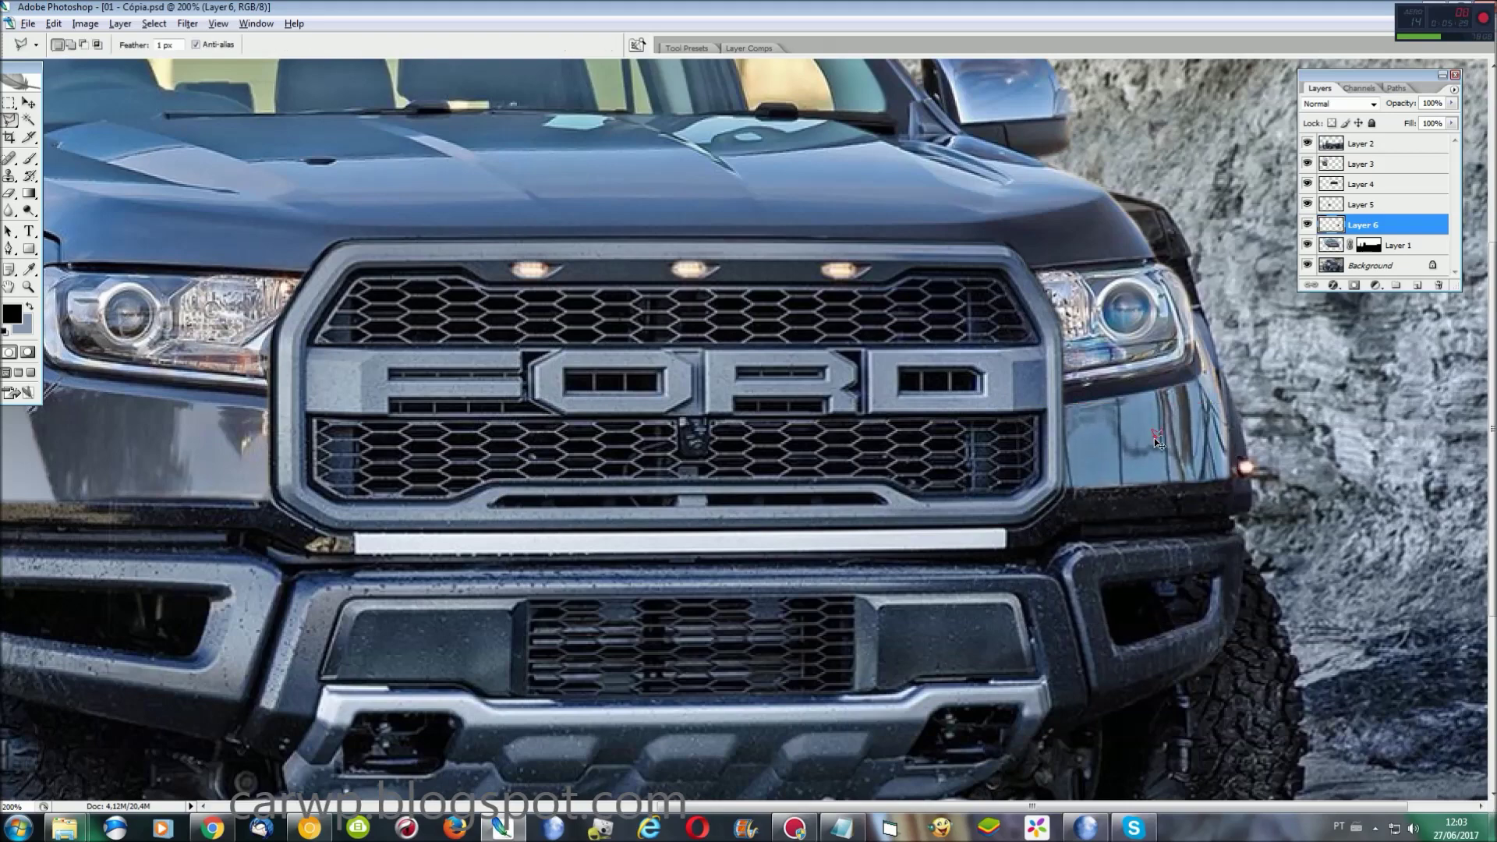
Step: Re-adjust the stretched patch's transform, then flatten all layers into the Background
key(ctrl+0)
right_click(1160, 442)
click(1178, 562)
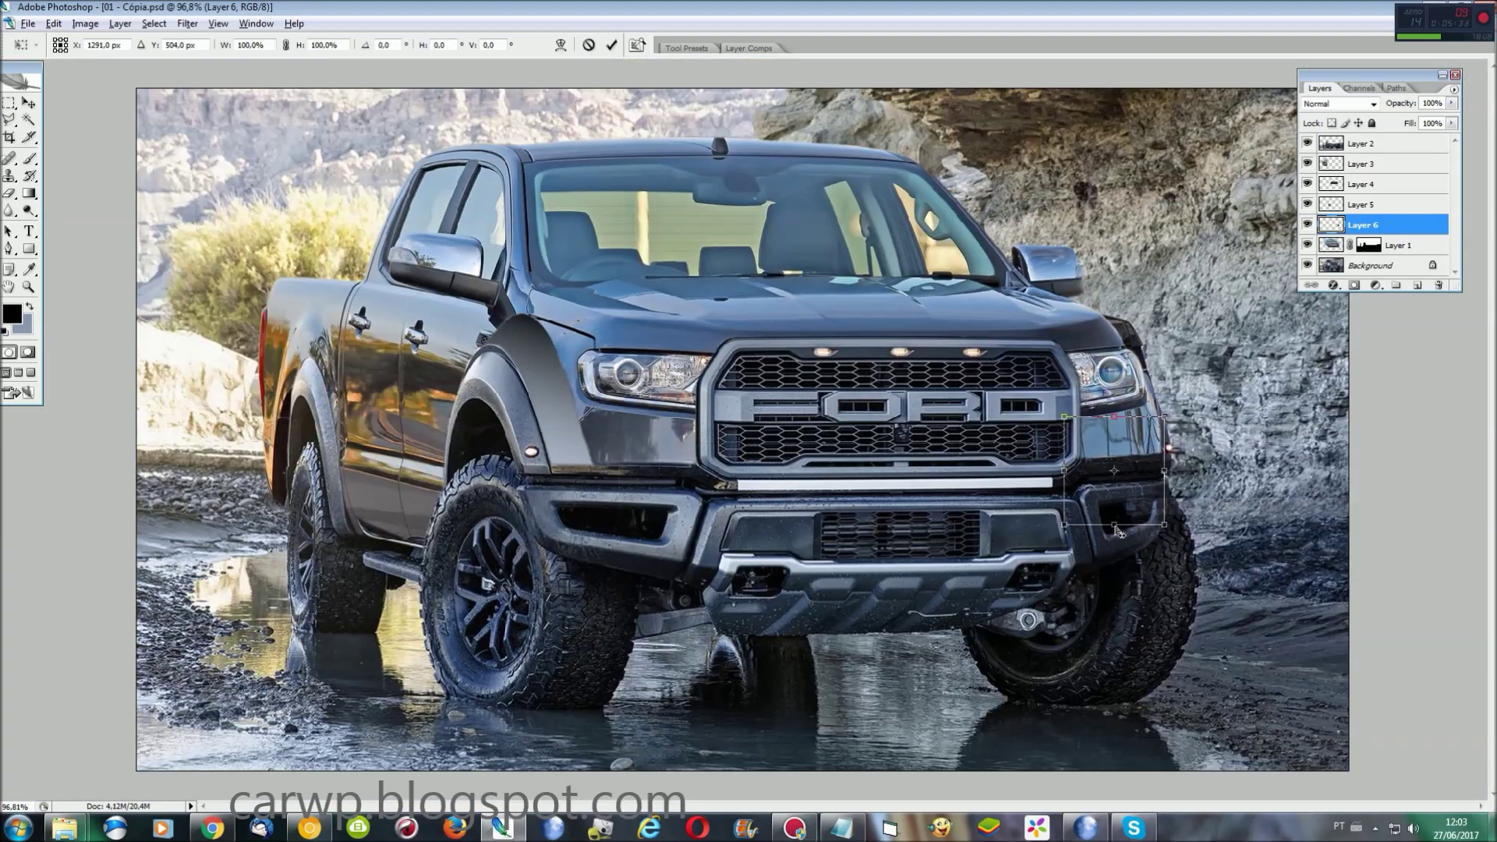
key(Return)
key(l)
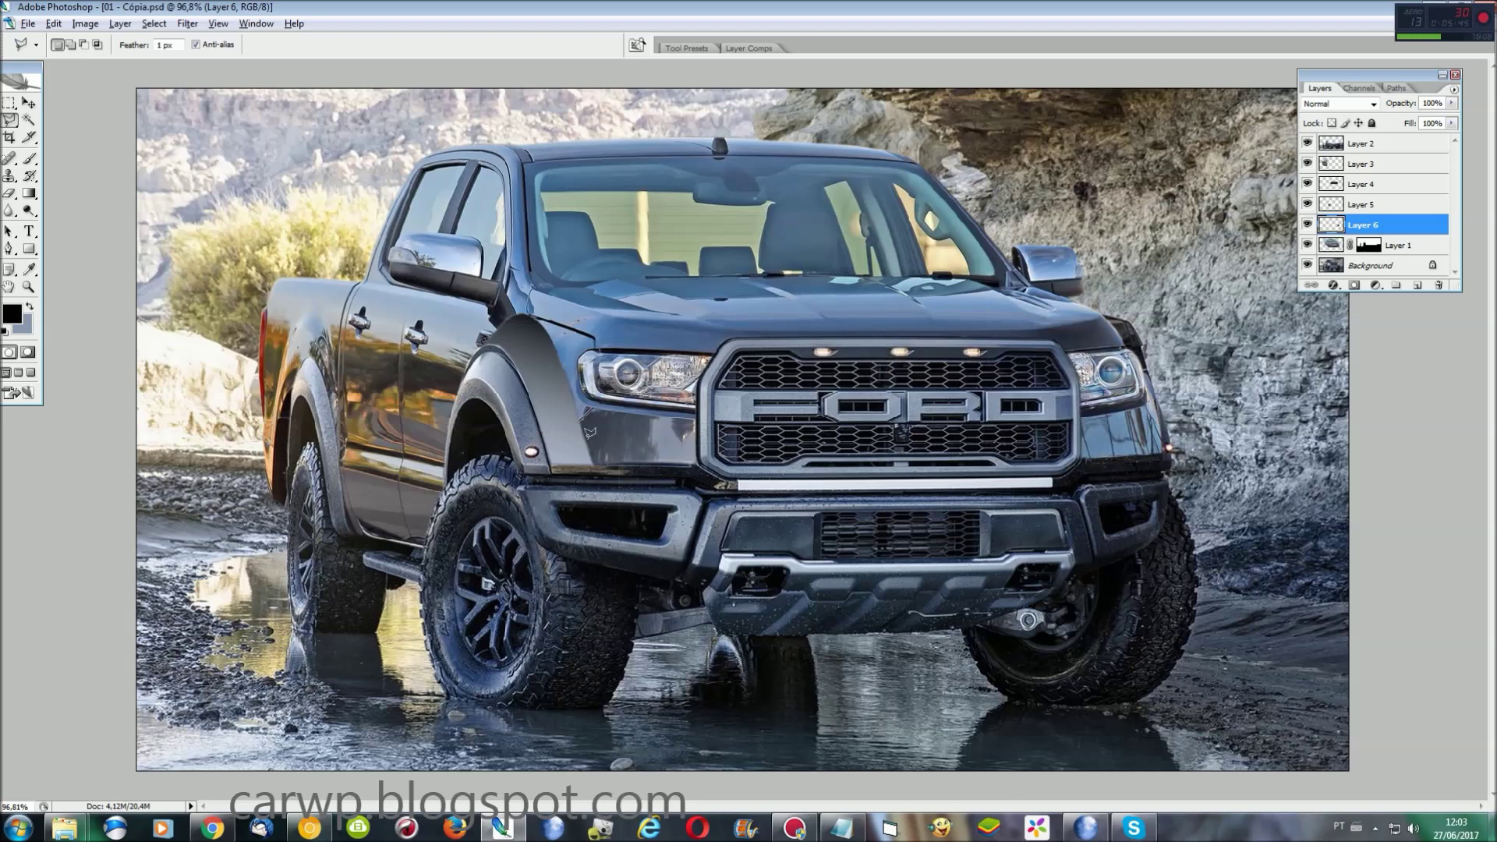
key(ctrl+shift+e)
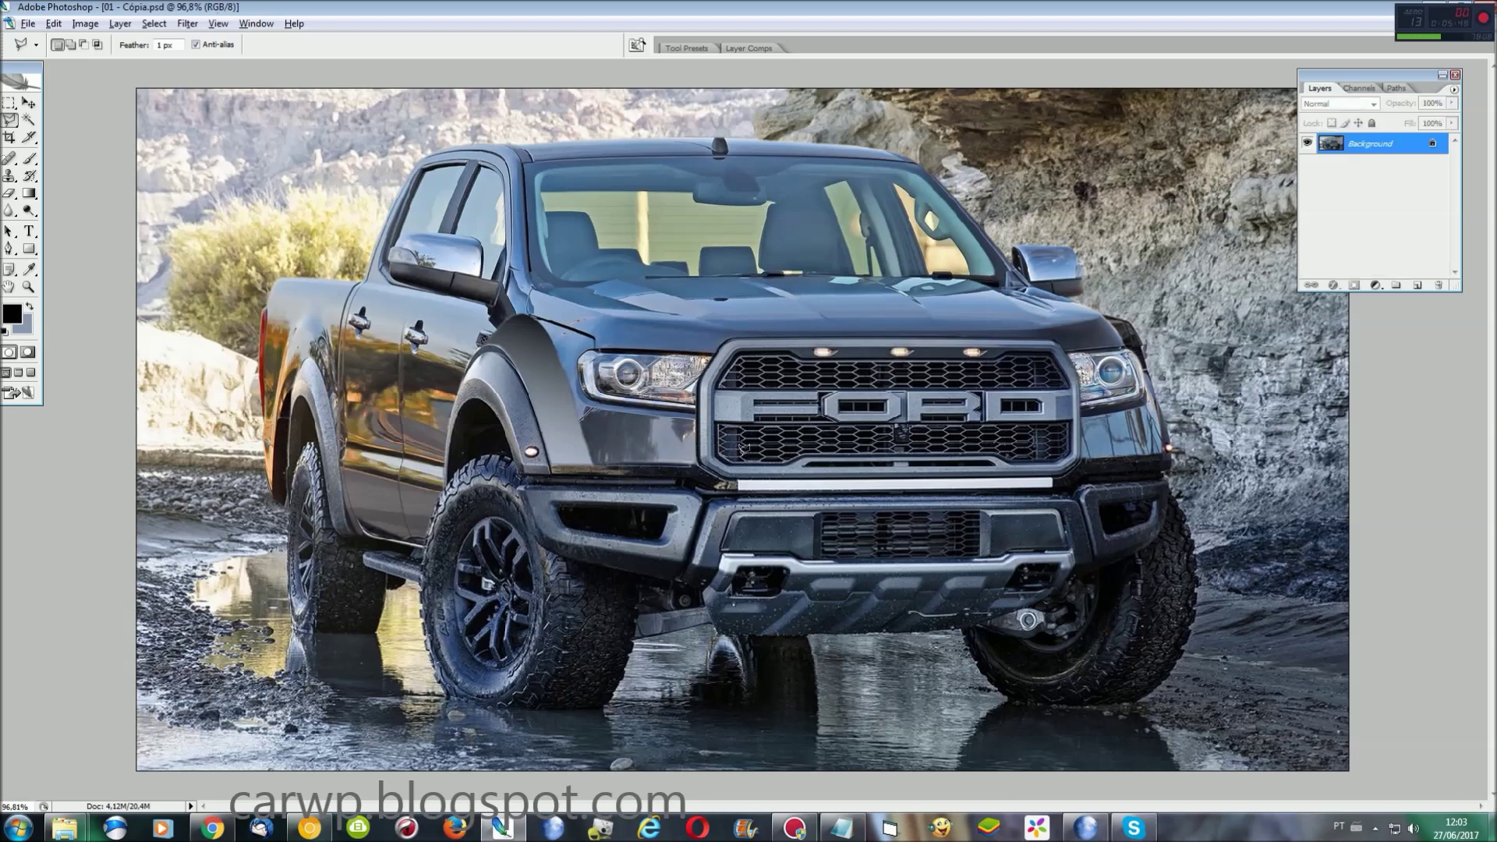
Step: Load the saved 'grade' selection and copy the truck body to a new layer
click(155, 23)
click(169, 272)
click(821, 278)
click(757, 307)
click(875, 238)
key(ctrl+j)
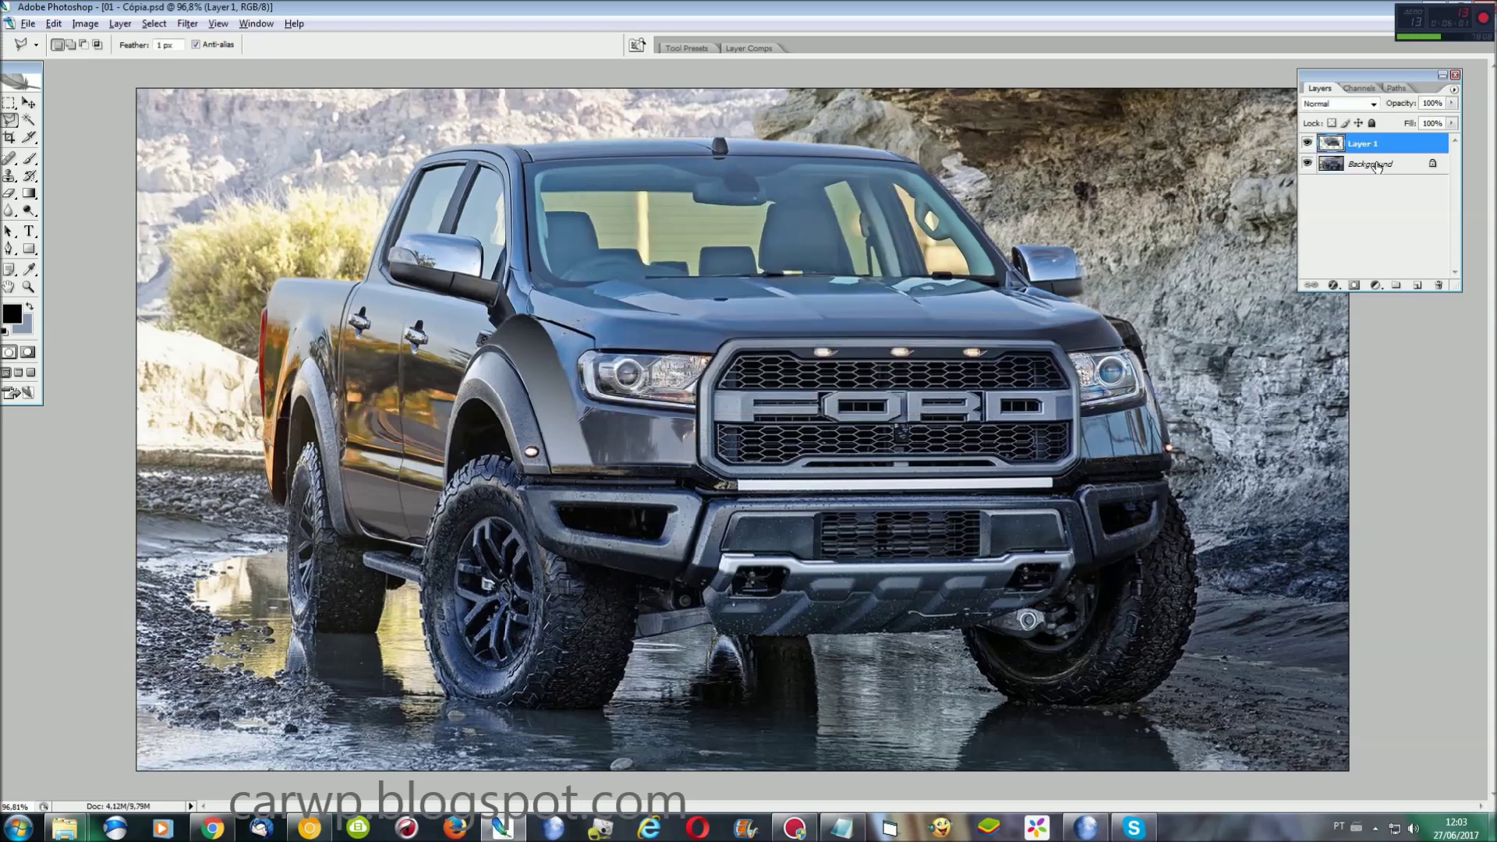
Step: Activate the Background layer, zoom to the front end, and try then discard an elliptical selection
click(1370, 164)
key(ctrl+plus)
key(ctrl+plus)
key(ctrl+plus)
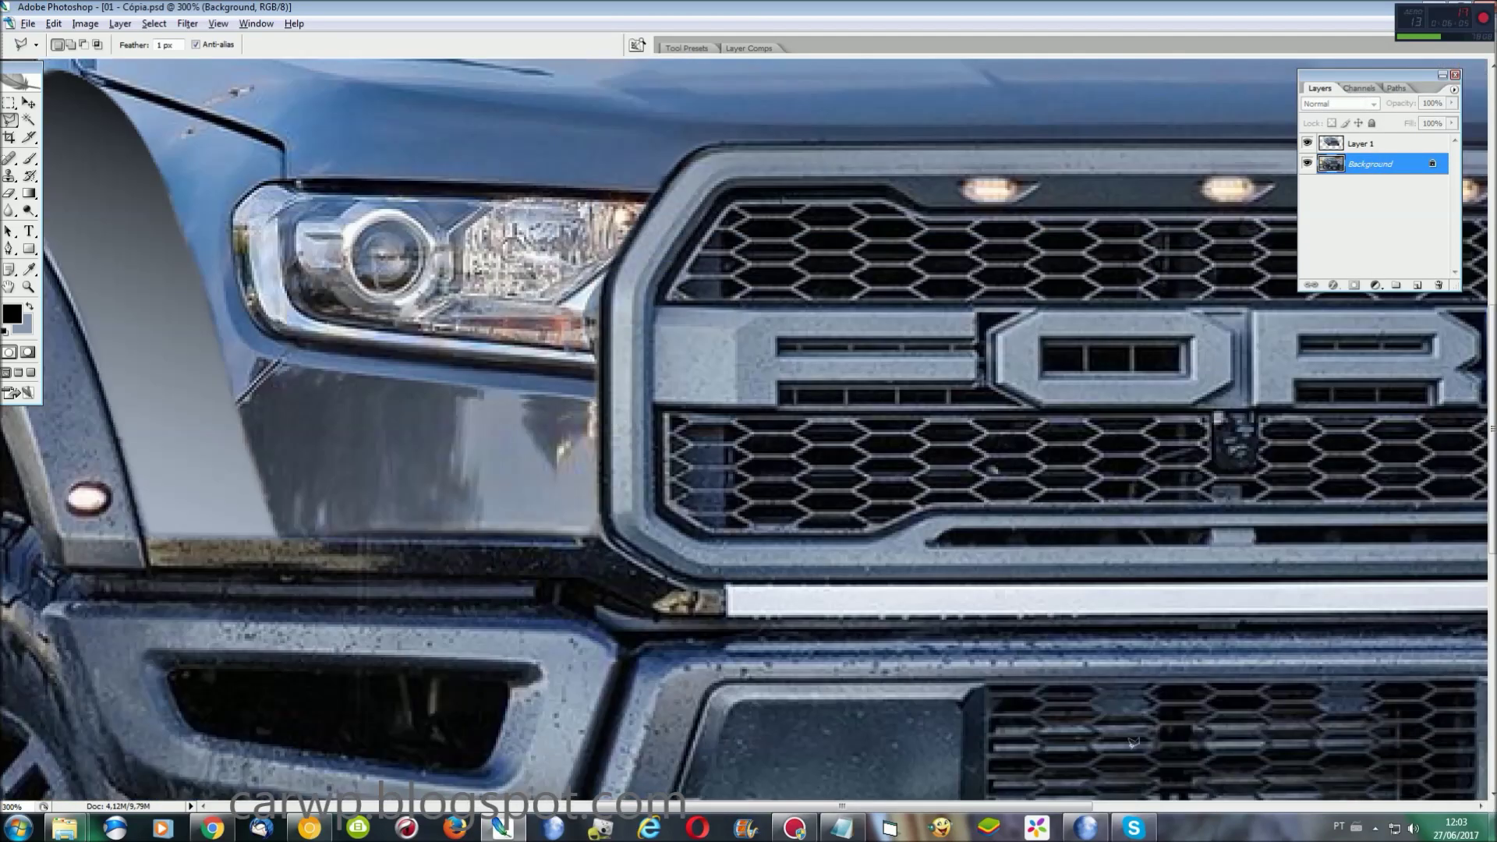
scroll(1139, 741, right, 10)
scroll(965, 414, up, 3)
key(m)
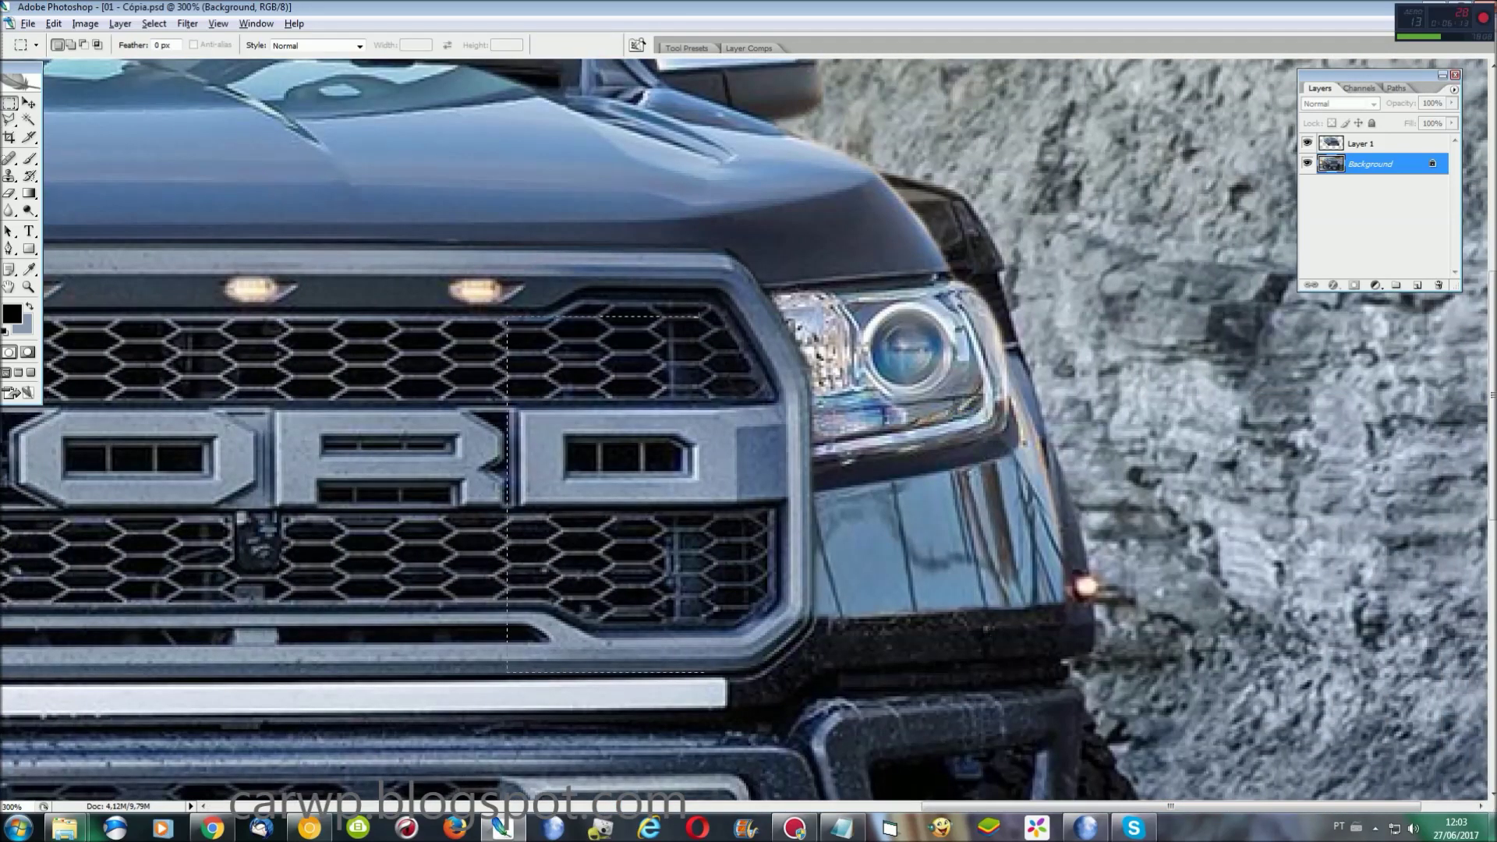
right_click(9, 102)
click(63, 110)
drag(351, 234, 1079, 793)
key(ctrl+d)
Step: Outline a patch from the headlight corner to the hood corner and shift it about 90 px right
scroll(967, 507, up, 1)
scroll(967, 507, up, 1)
key(l)
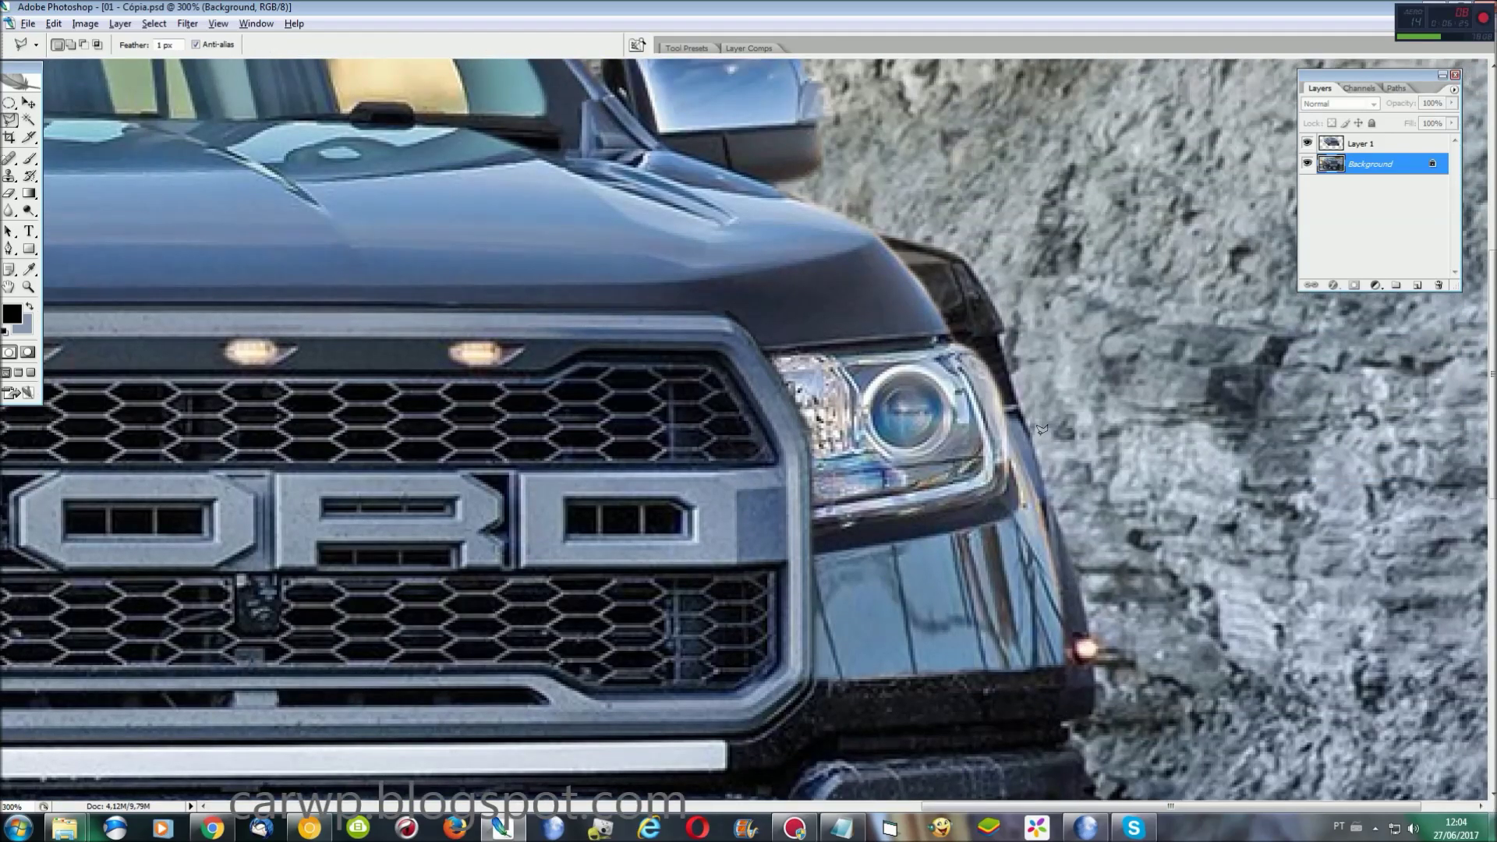
click(945, 337)
click(866, 226)
click(1048, 228)
double_click(1047, 456)
drag(1014, 351, 1084, 351)
Step: Copy the patch to a new layer, nudge it left over the fender, and flatten the image
key(ctrl+j)
key(ctrl+t)
key(shift+Left)
key(shift+Left)
key(shift+Left)
key(Return)
key(ctrl+0)
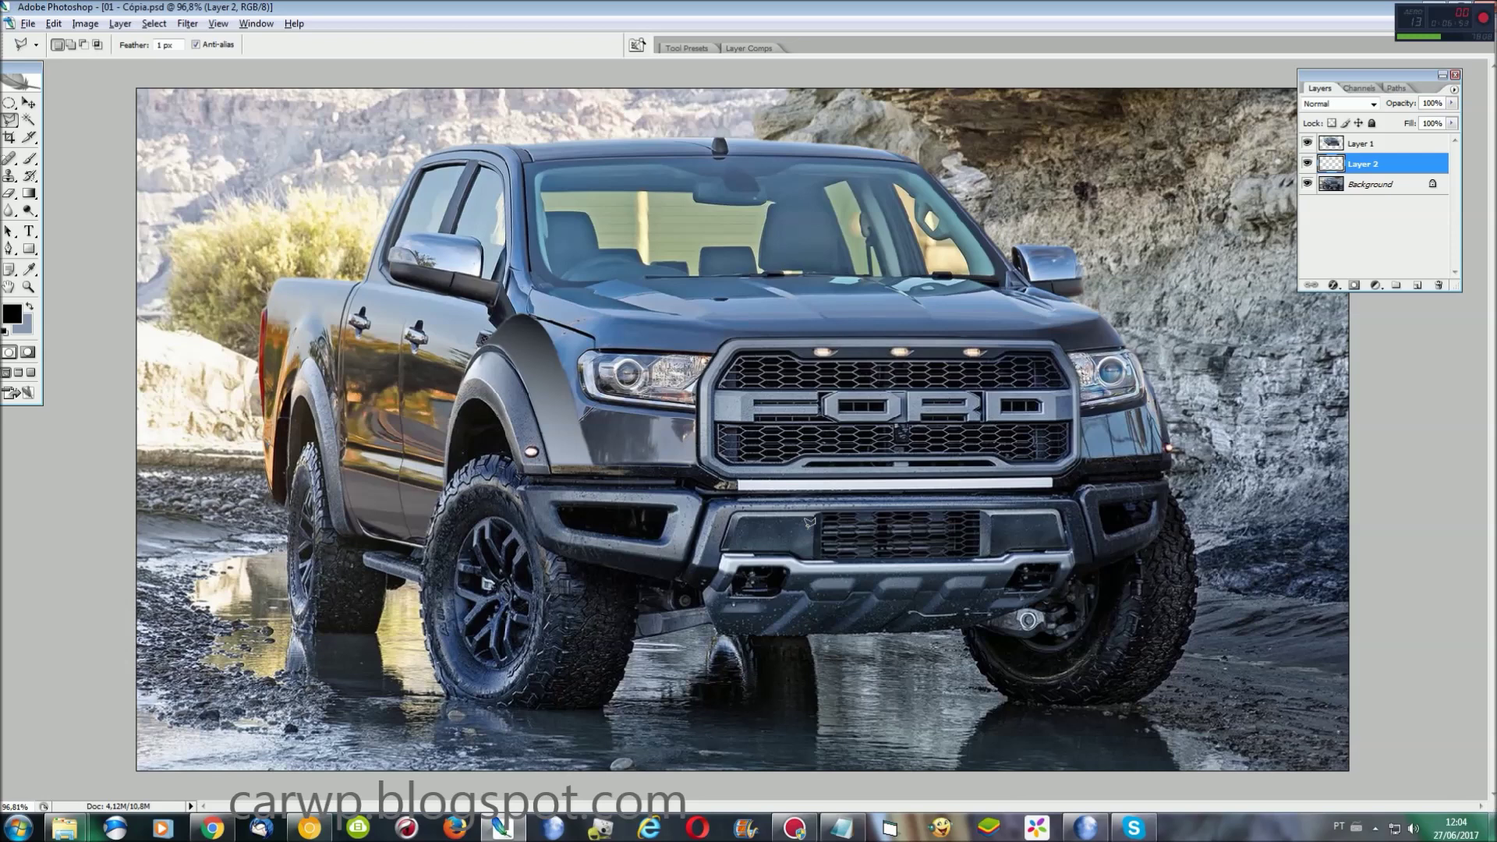
key(ctrl+shift+e)
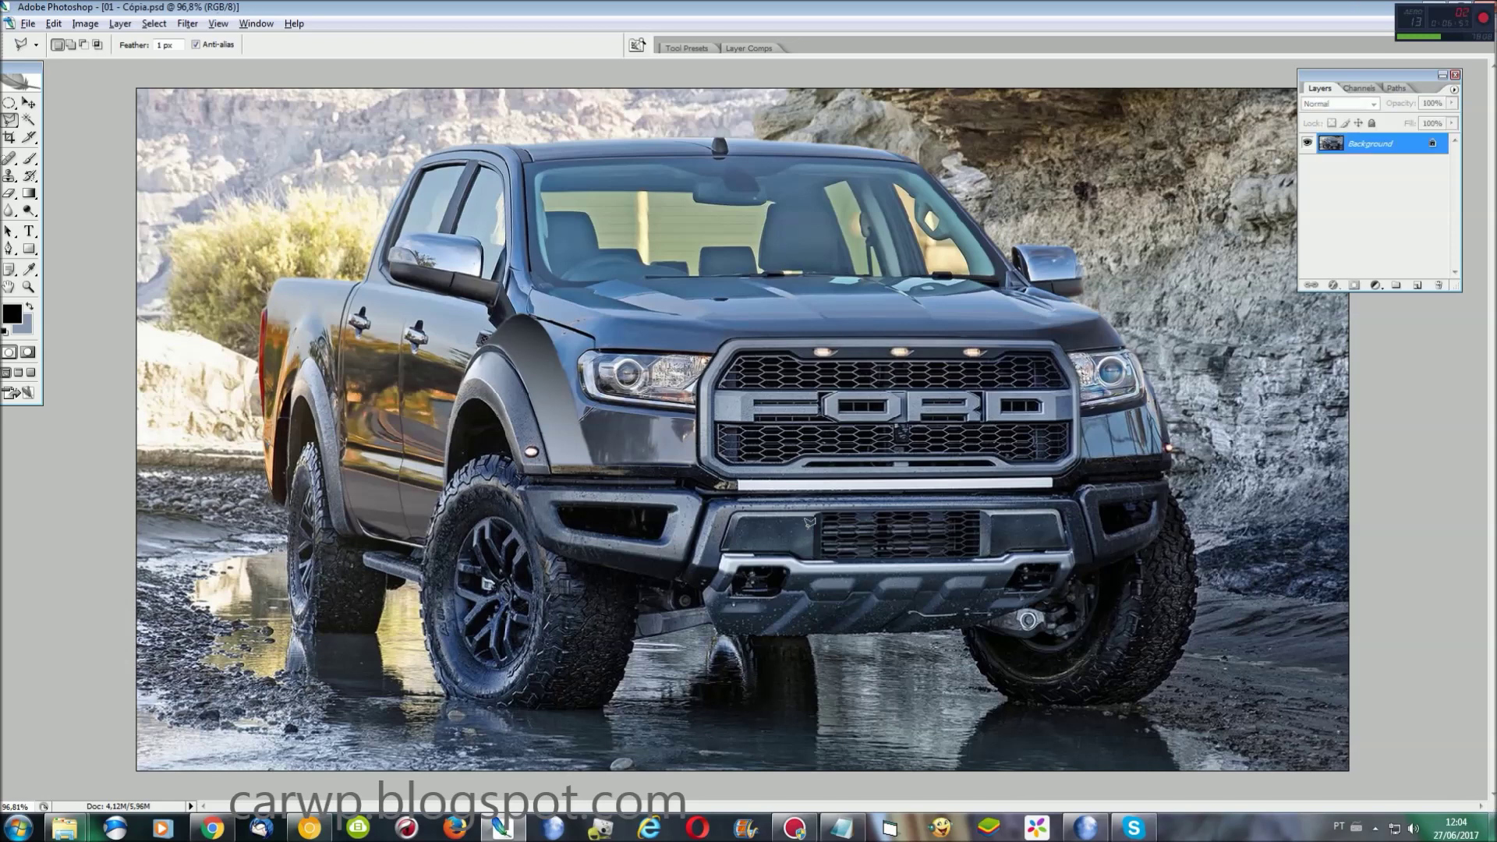
Step: Switch to the New Ranger photo 02 - Cópia.psd, zoom in on the mirror, and clear the selection
click(256, 27)
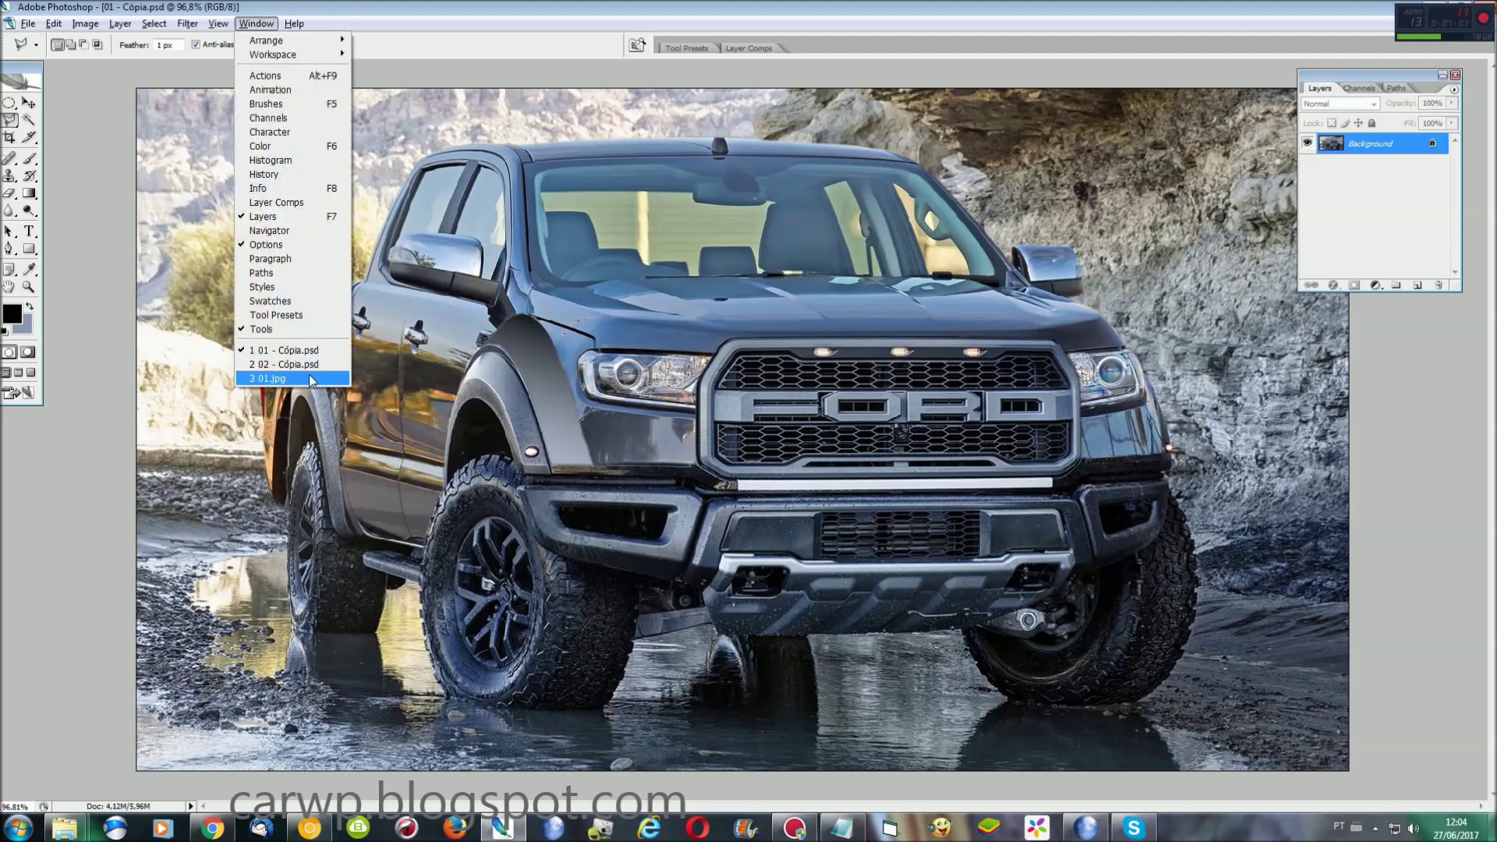
click(304, 378)
click(255, 23)
click(259, 364)
key(ctrl+plus)
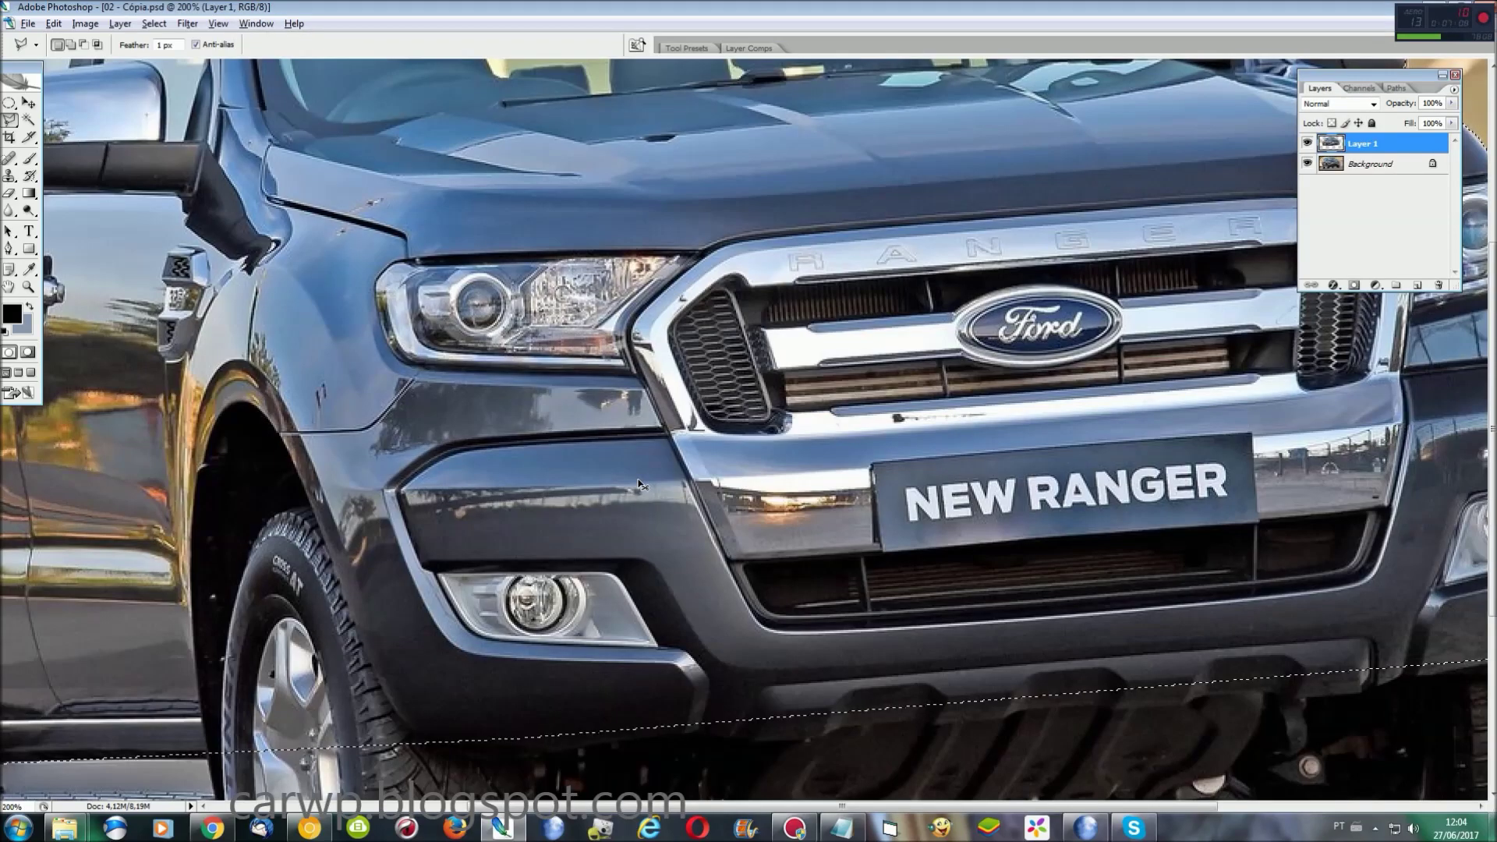
key(ctrl+plus)
key(ctrl+plus)
scroll(916, 504, up, 5)
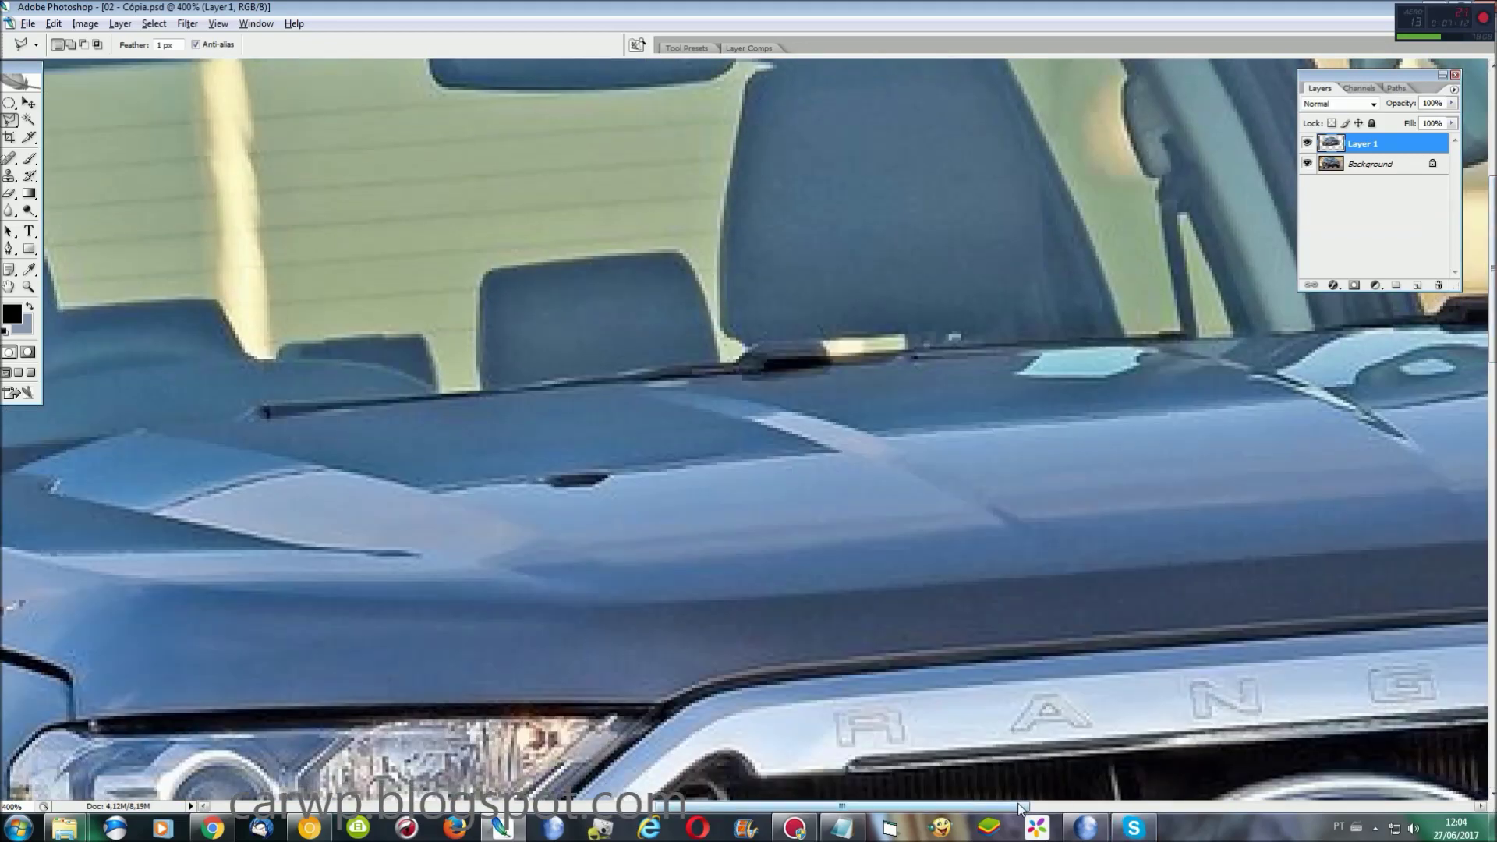
scroll(916, 504, left, 5)
key(ctrl+d)
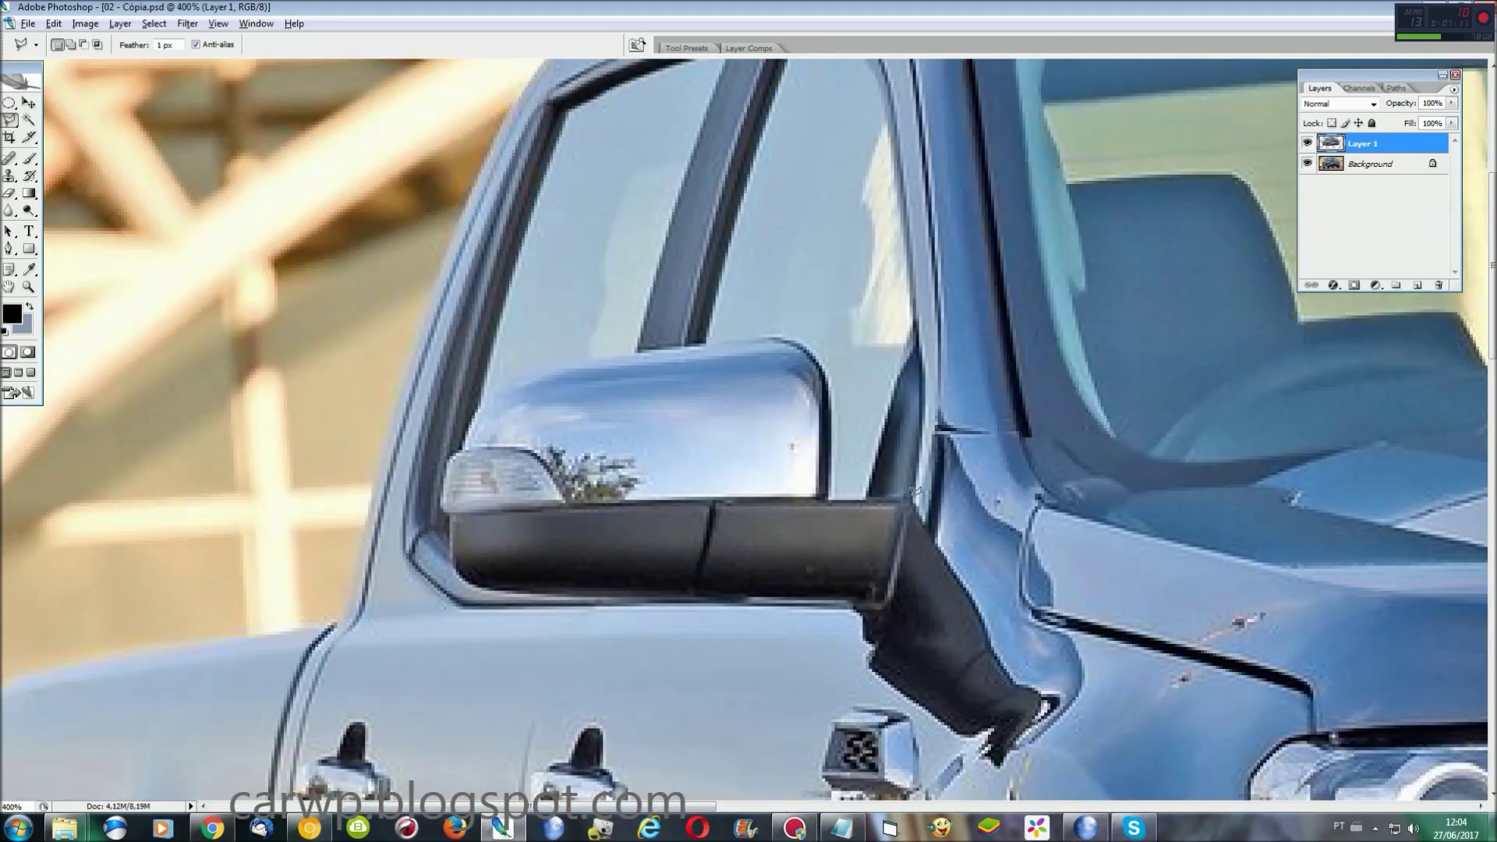
Step: Outline the chrome side mirror and add its lamp to the selection
click(889, 600)
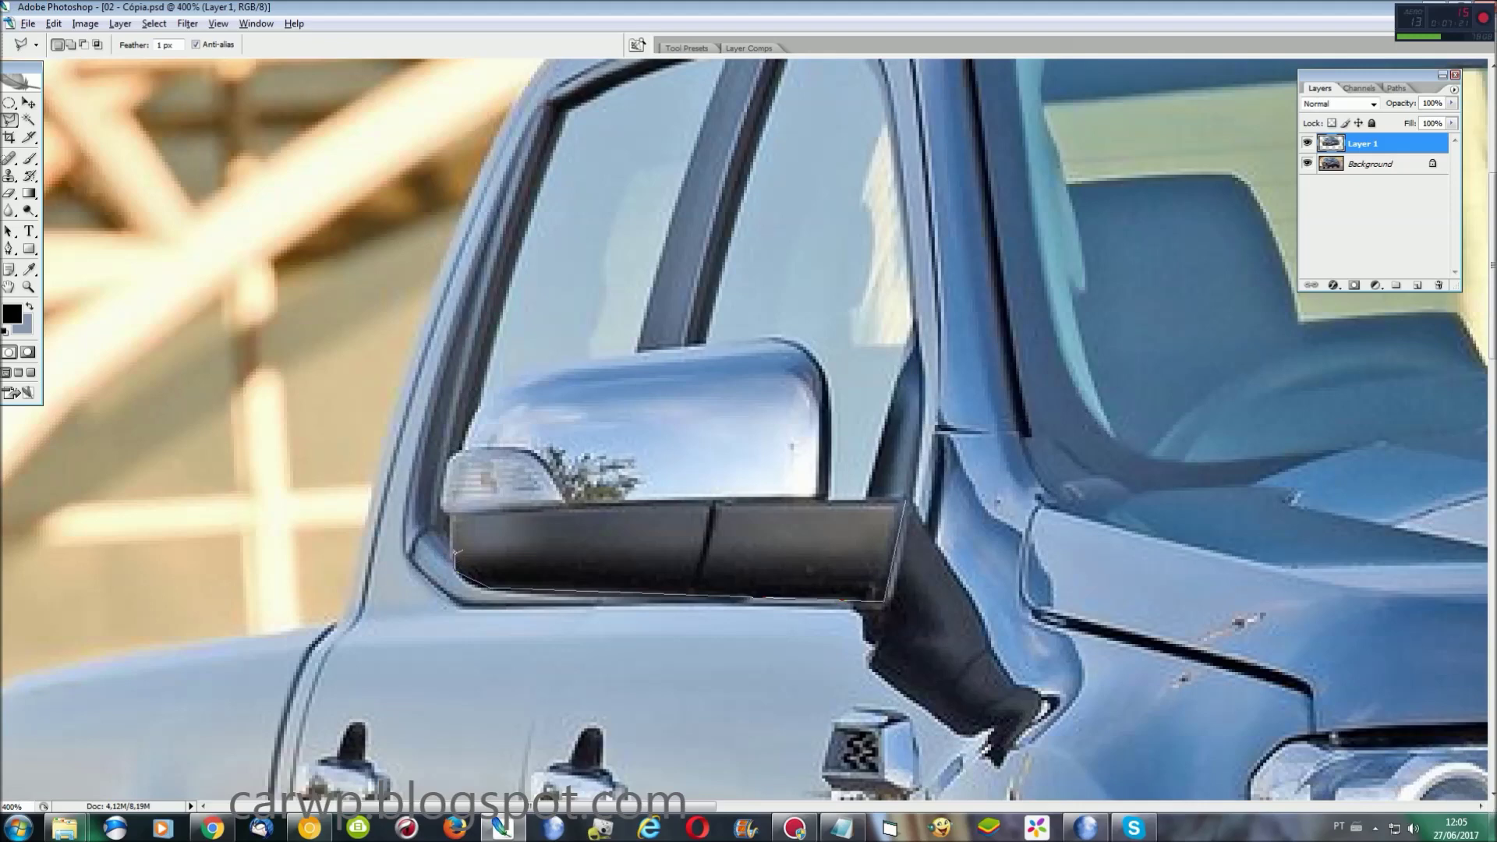
click(542, 374)
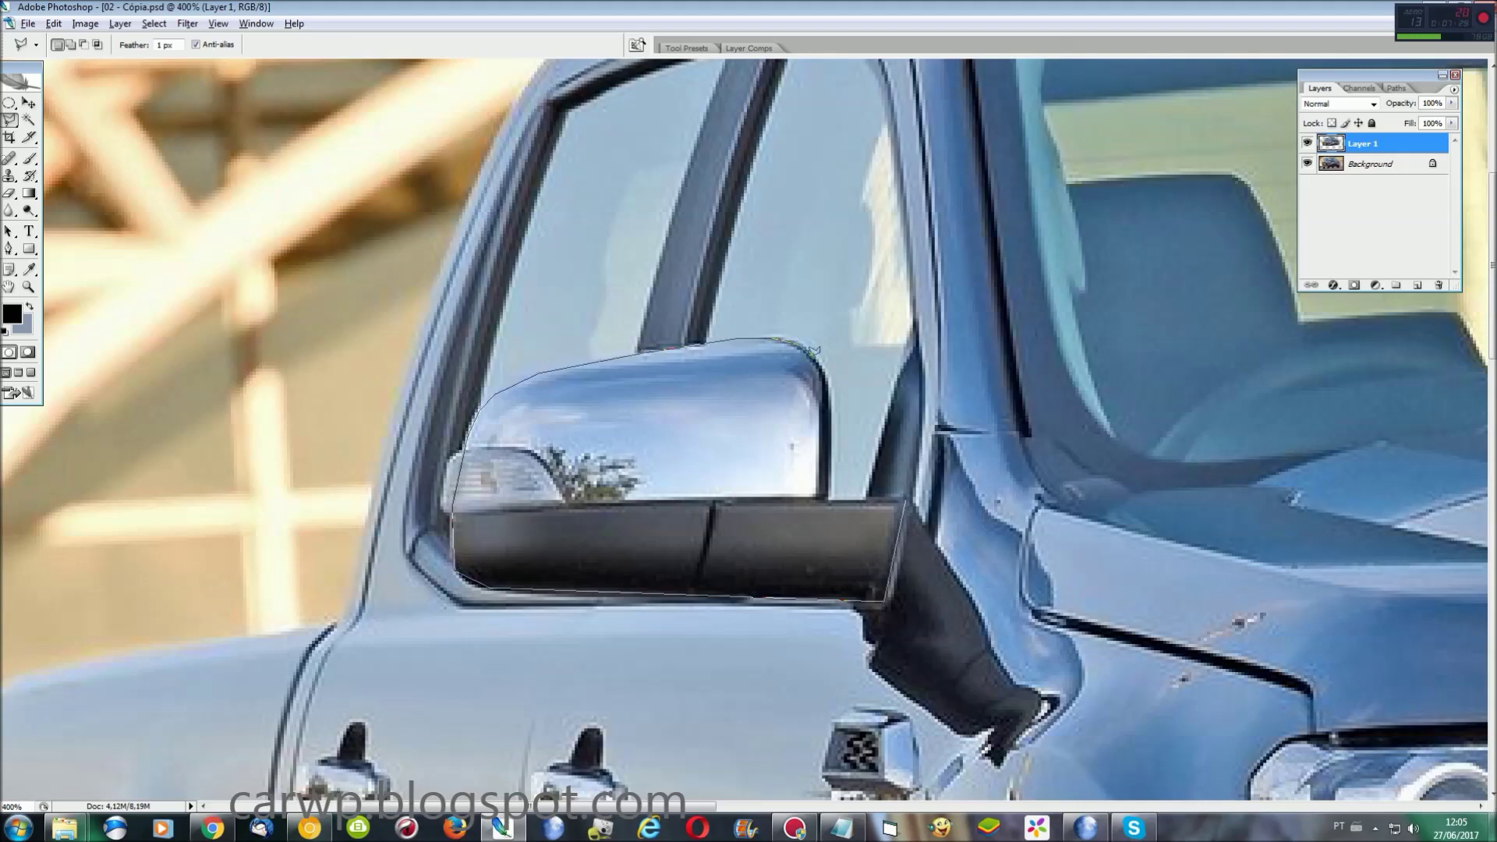
click(825, 390)
click(824, 497)
click(903, 500)
shift+click(492, 526)
click(443, 468)
click(468, 445)
click(491, 526)
Step: Zoom out and return to the 01 - Cópia.psd composite
key(ctrl+0)
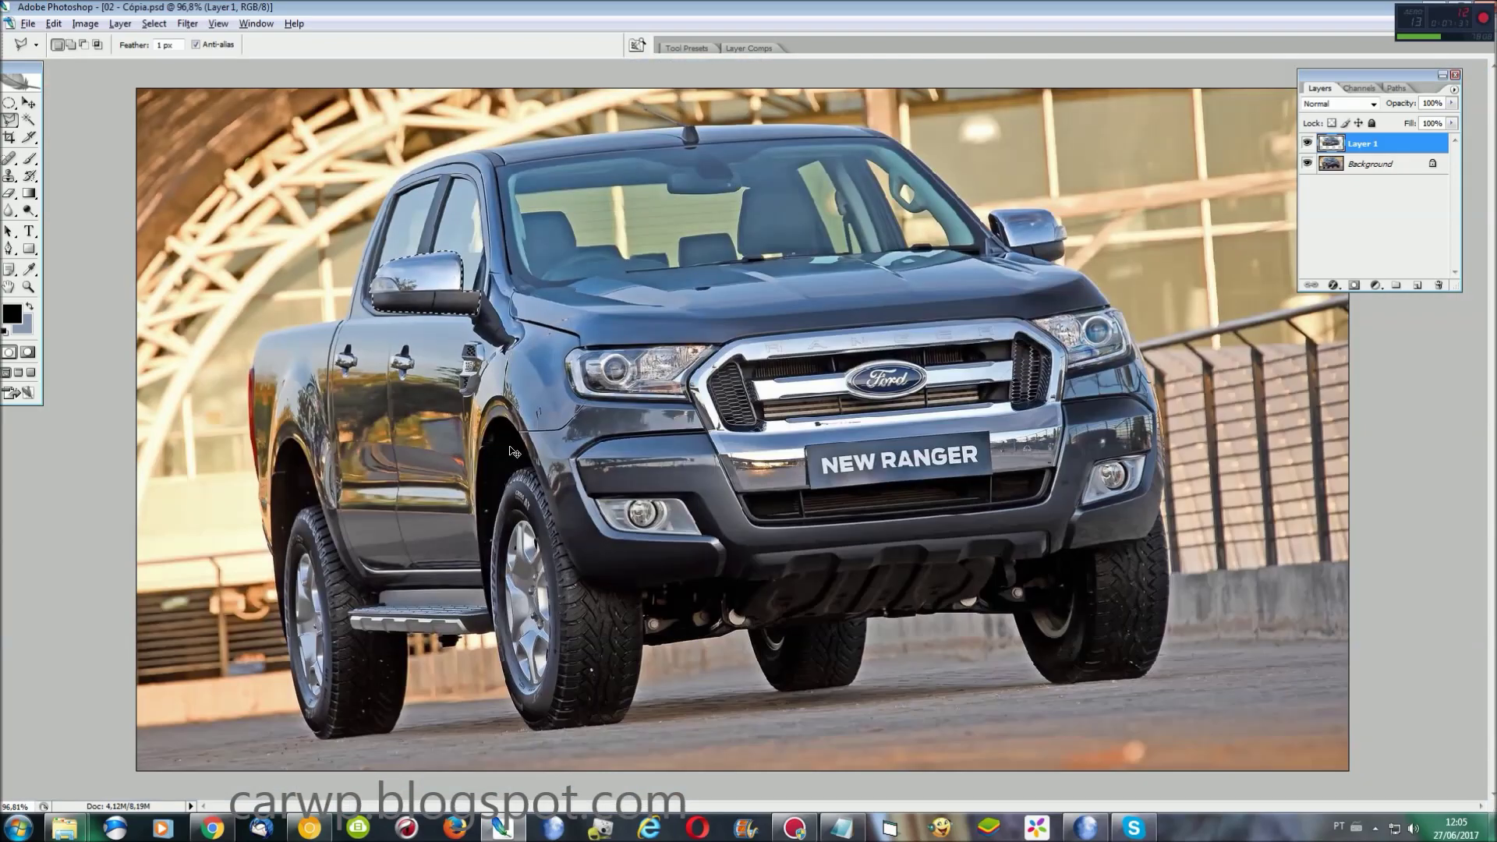
click(256, 23)
click(289, 347)
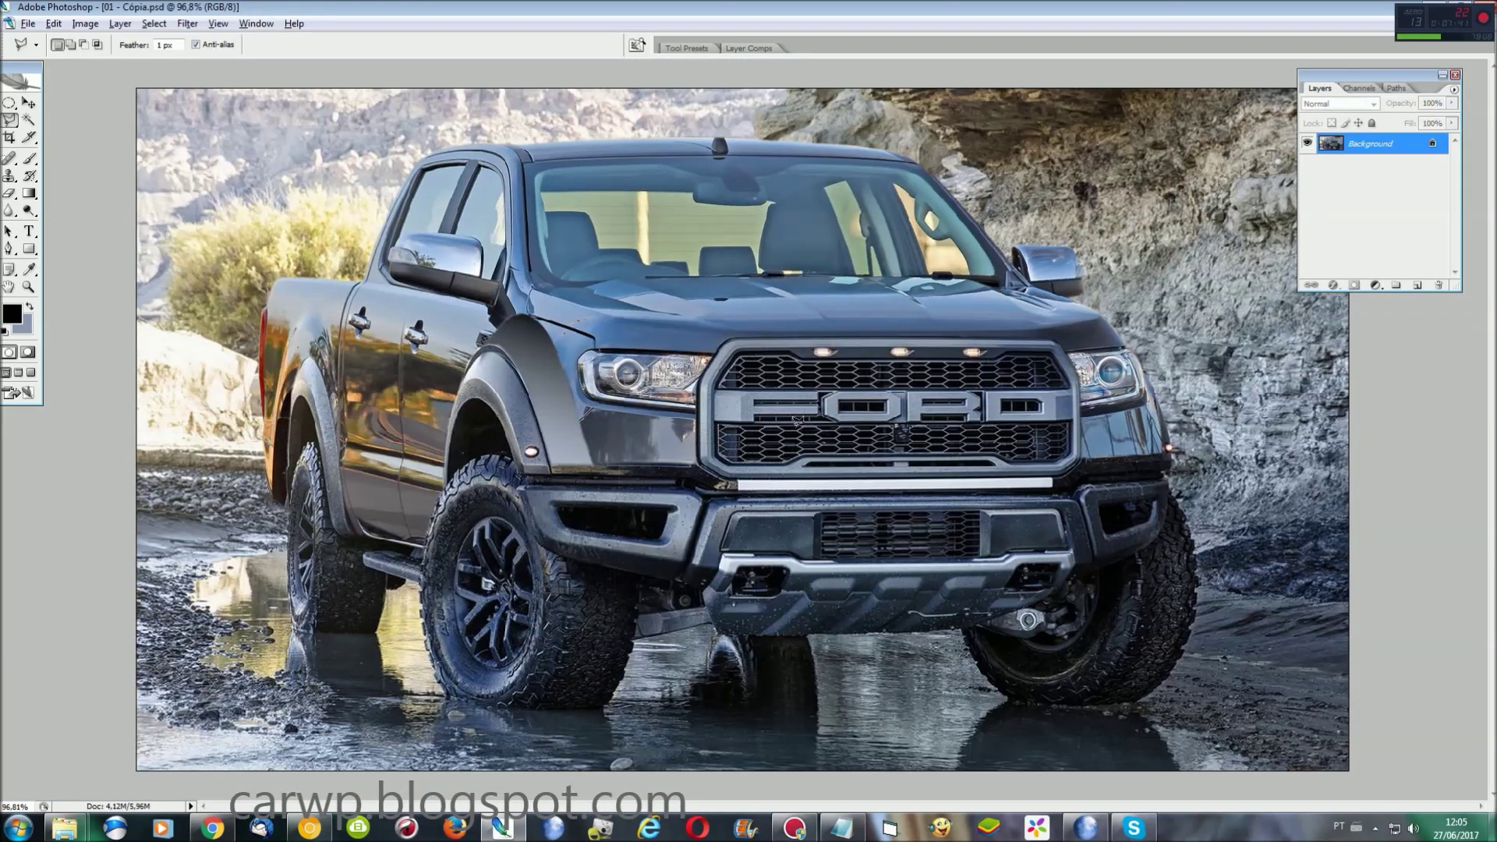
Step: Paste the chrome mirror as Layer 1, move it onto the truck's left door, then select the Background layer
key(ctrl+plus)
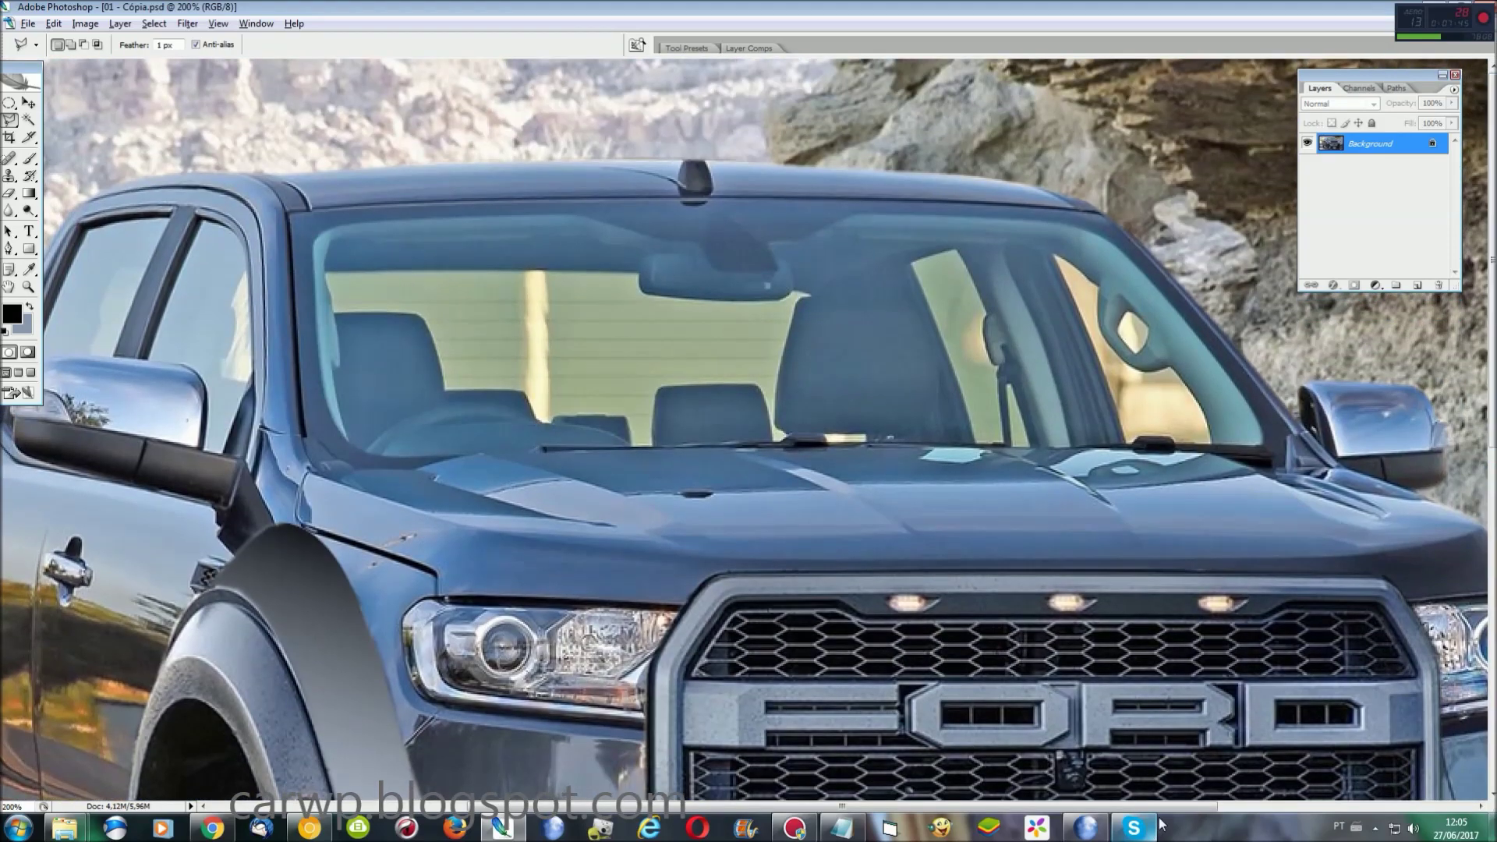
drag(796, 431, 922, 825)
key(ctrl+v)
key(ctrl+t)
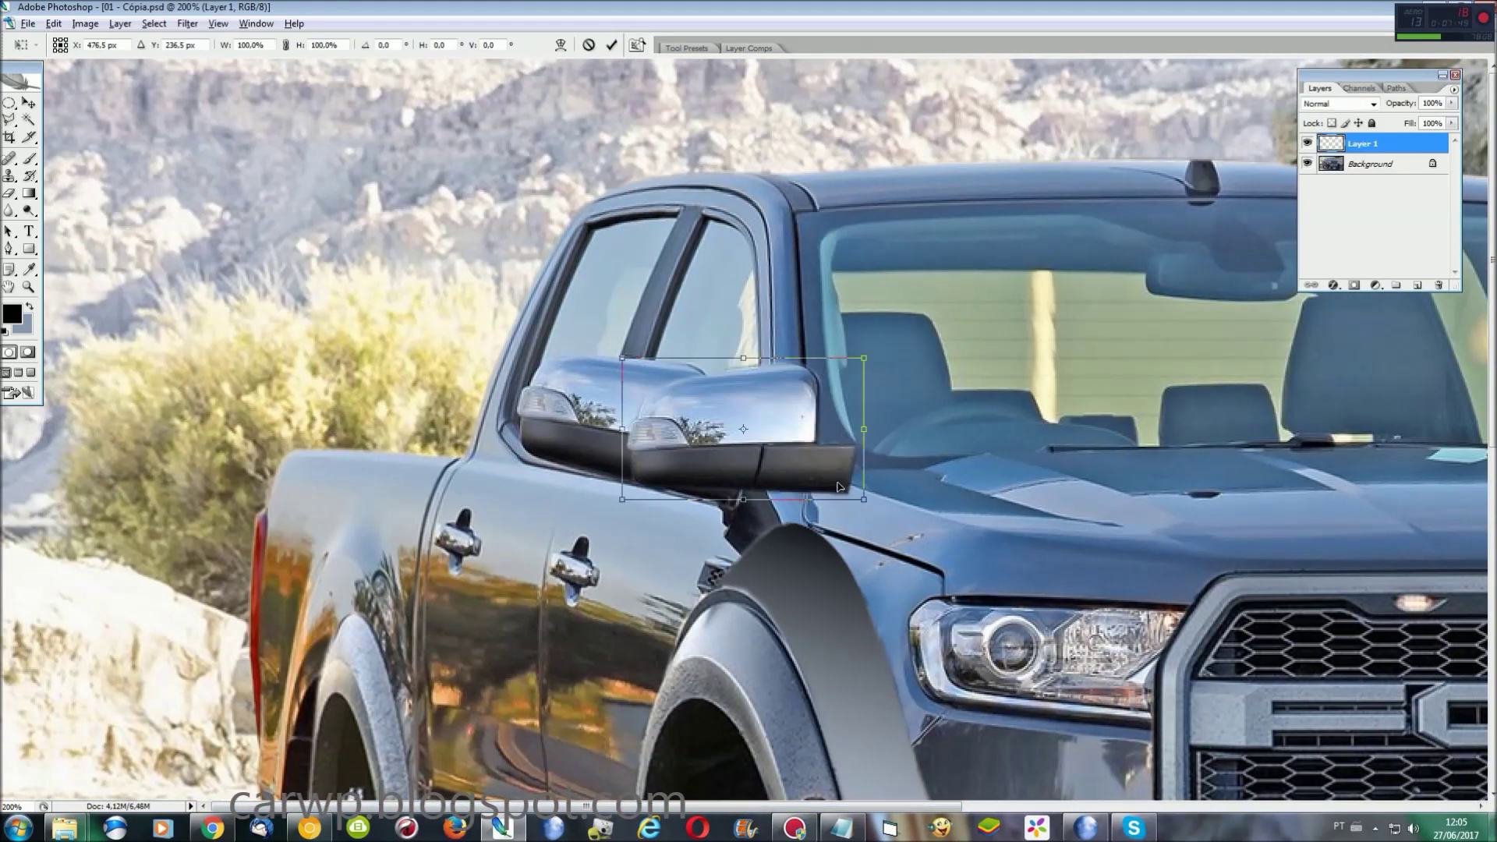
drag(838, 486, 731, 499)
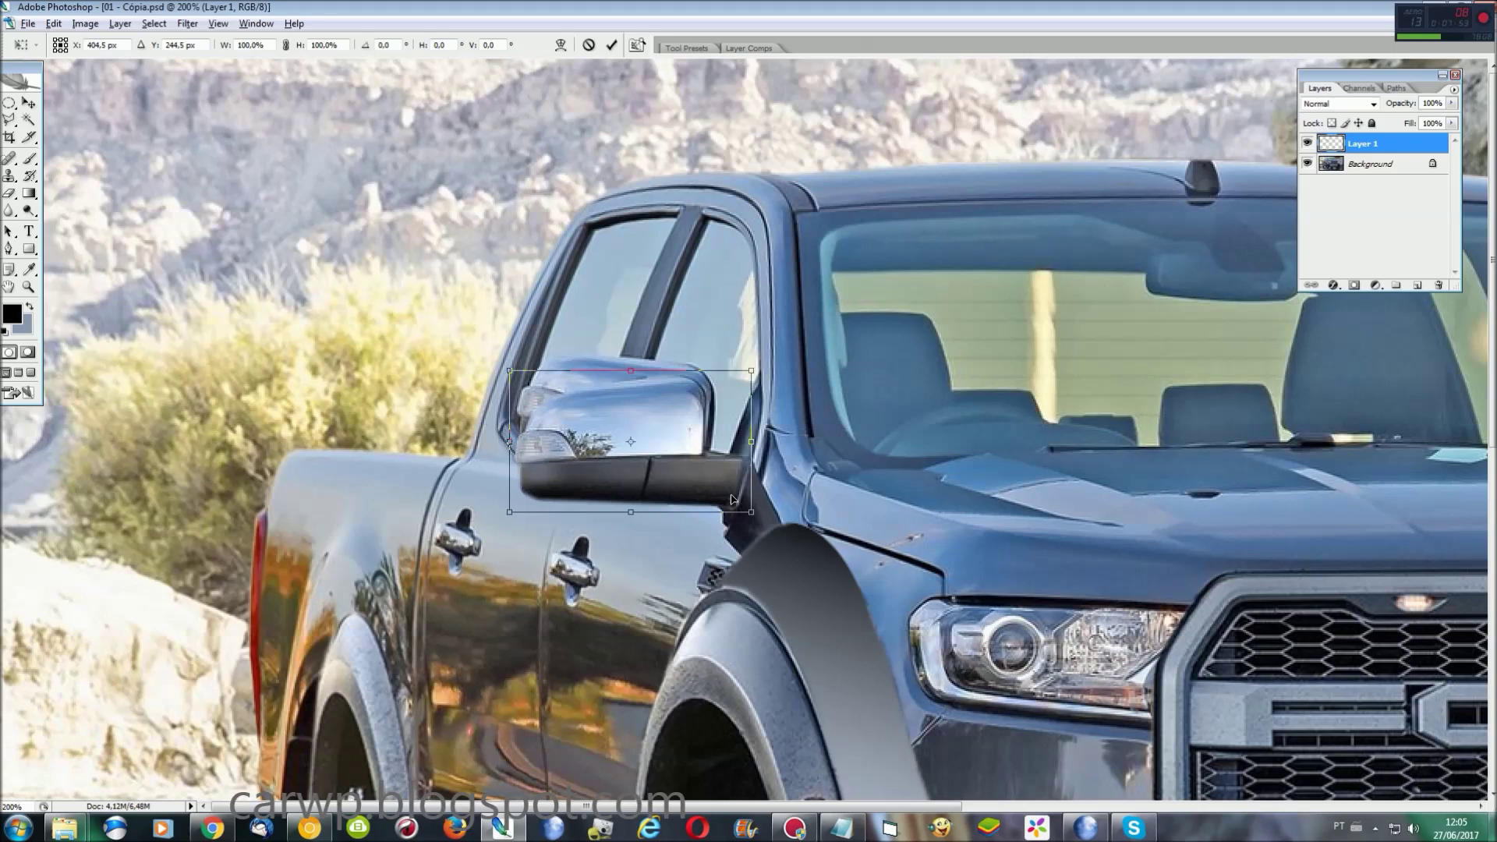
key(Return)
key(l)
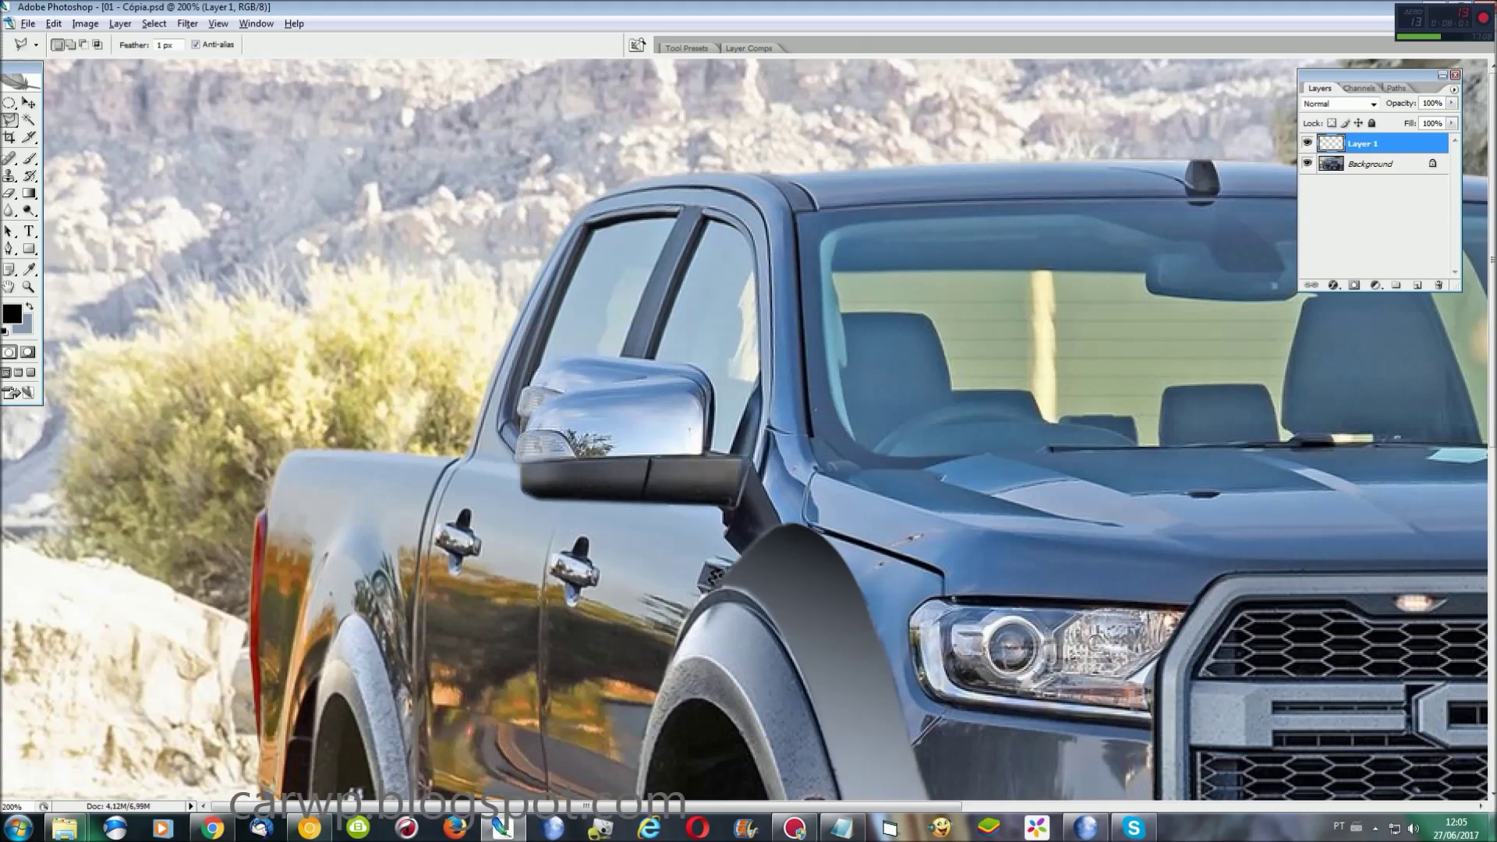
click(1366, 162)
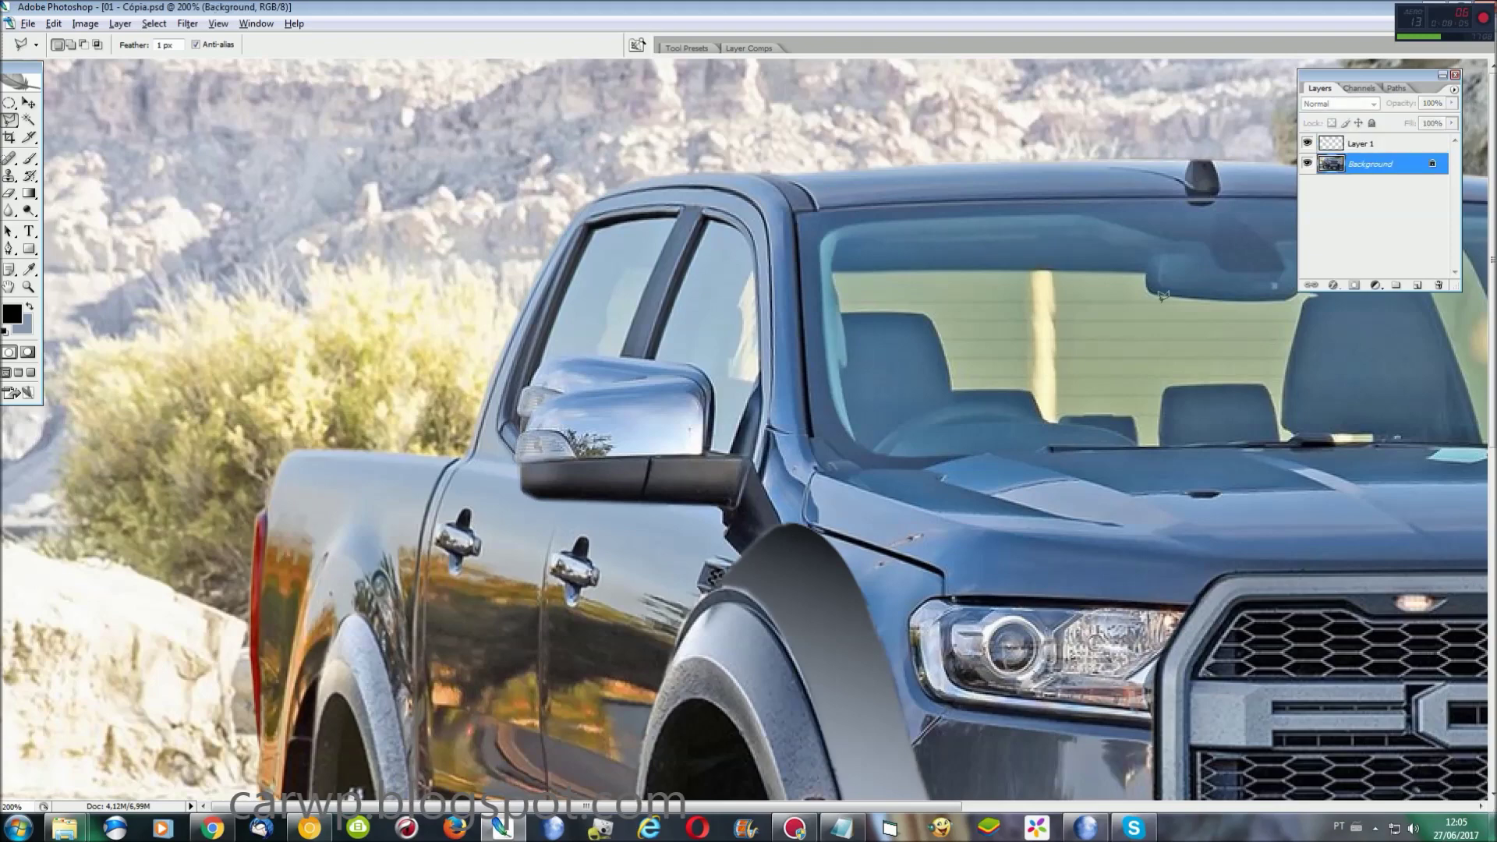
Step: Outline the front side window area along its pillar edge and the mirror's bottom edge
key(ctrl+plus)
scroll(858, 507, up, 3)
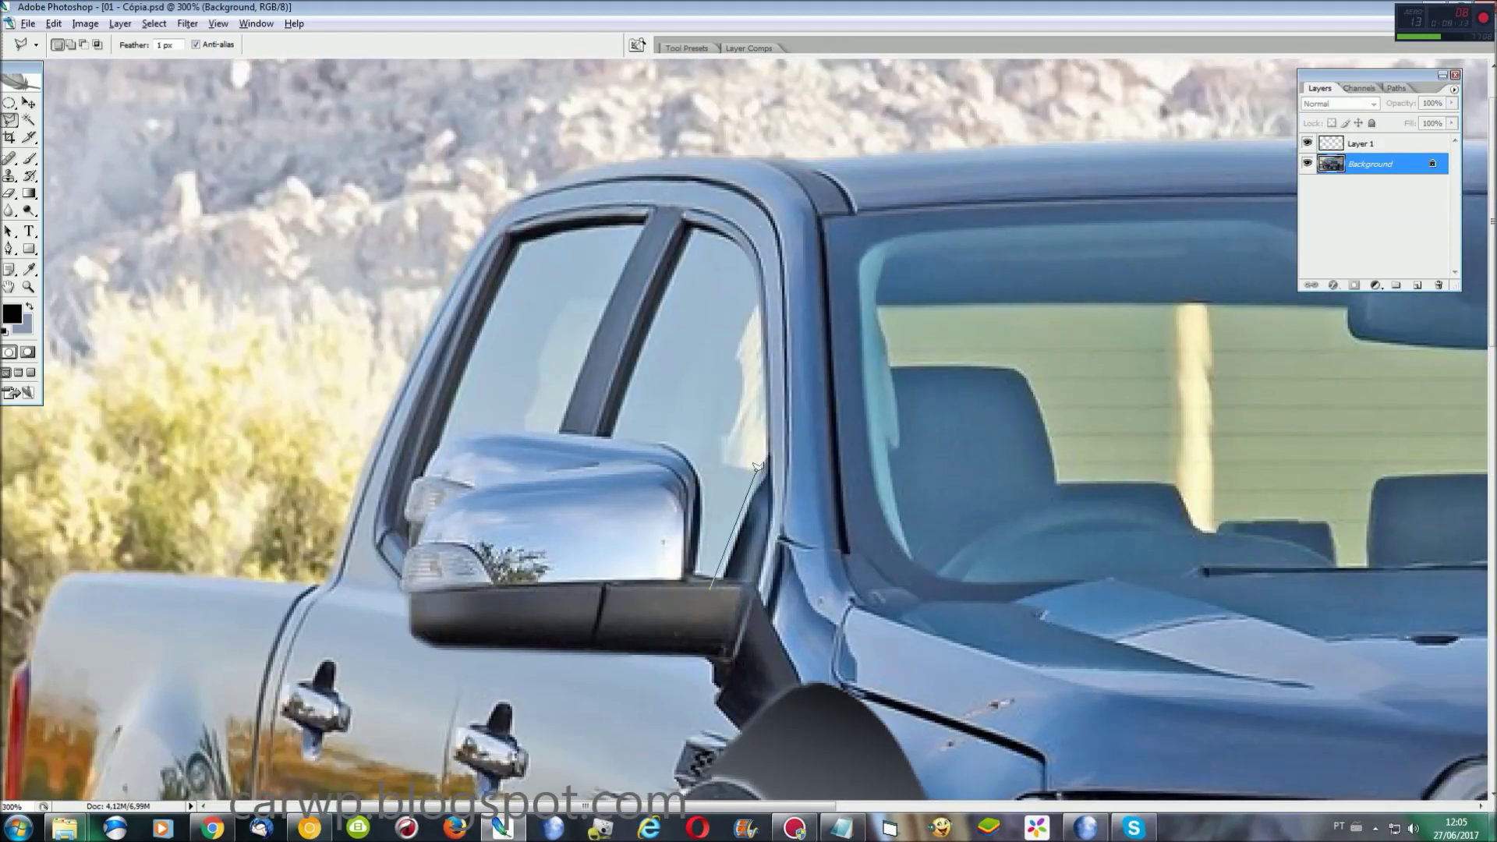
click(713, 465)
click(694, 240)
click(639, 234)
click(520, 251)
click(485, 273)
click(406, 519)
click(421, 557)
click(483, 591)
click(632, 616)
click(709, 587)
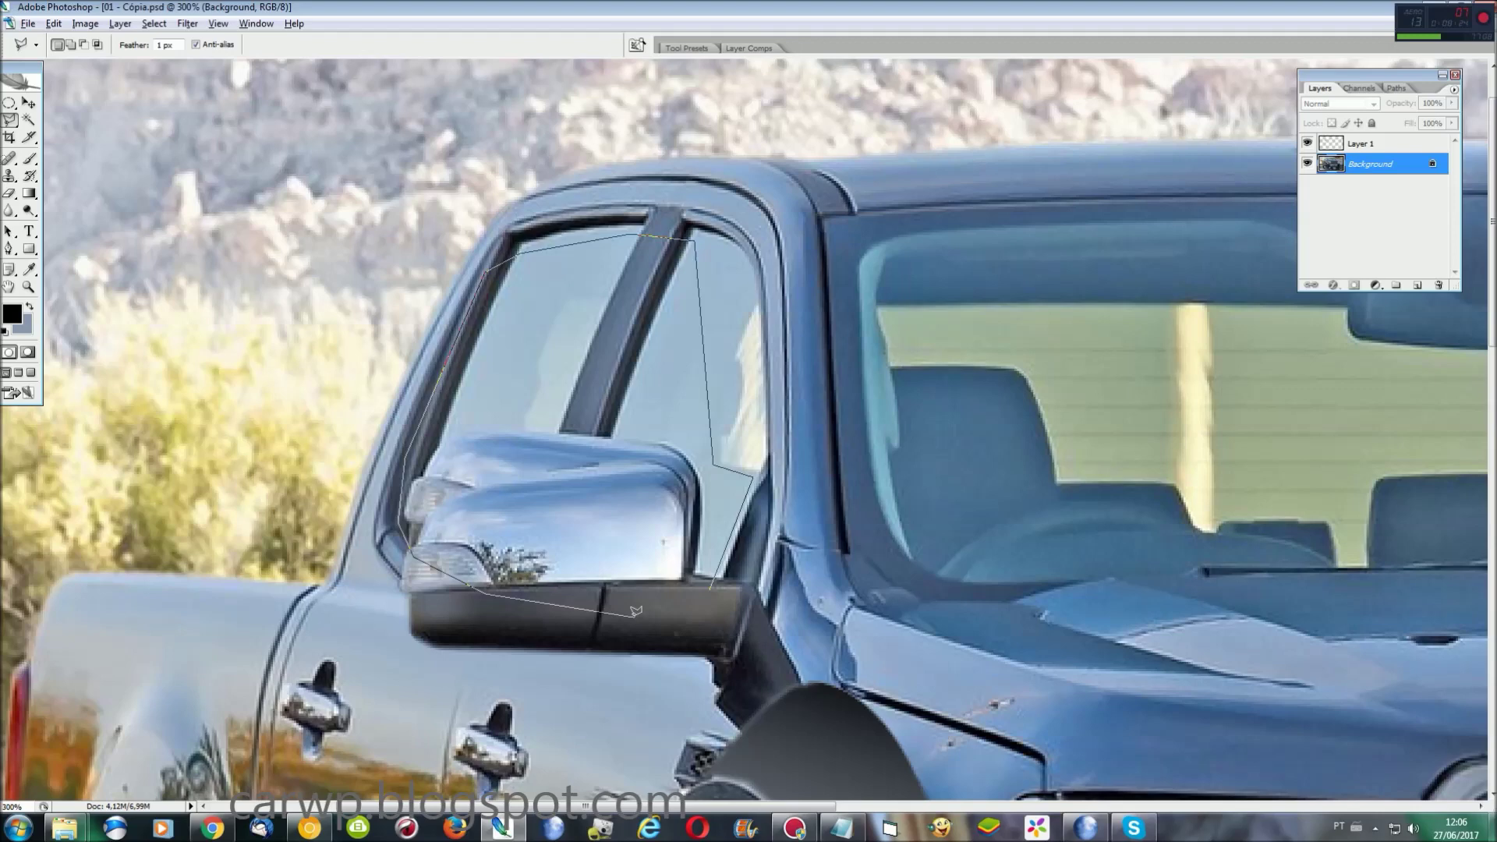
Step: Copy the window area to Layer 2, stretch it to about 156% height and skew its bottom left
key(ctrl+j)
key(ctrl+t)
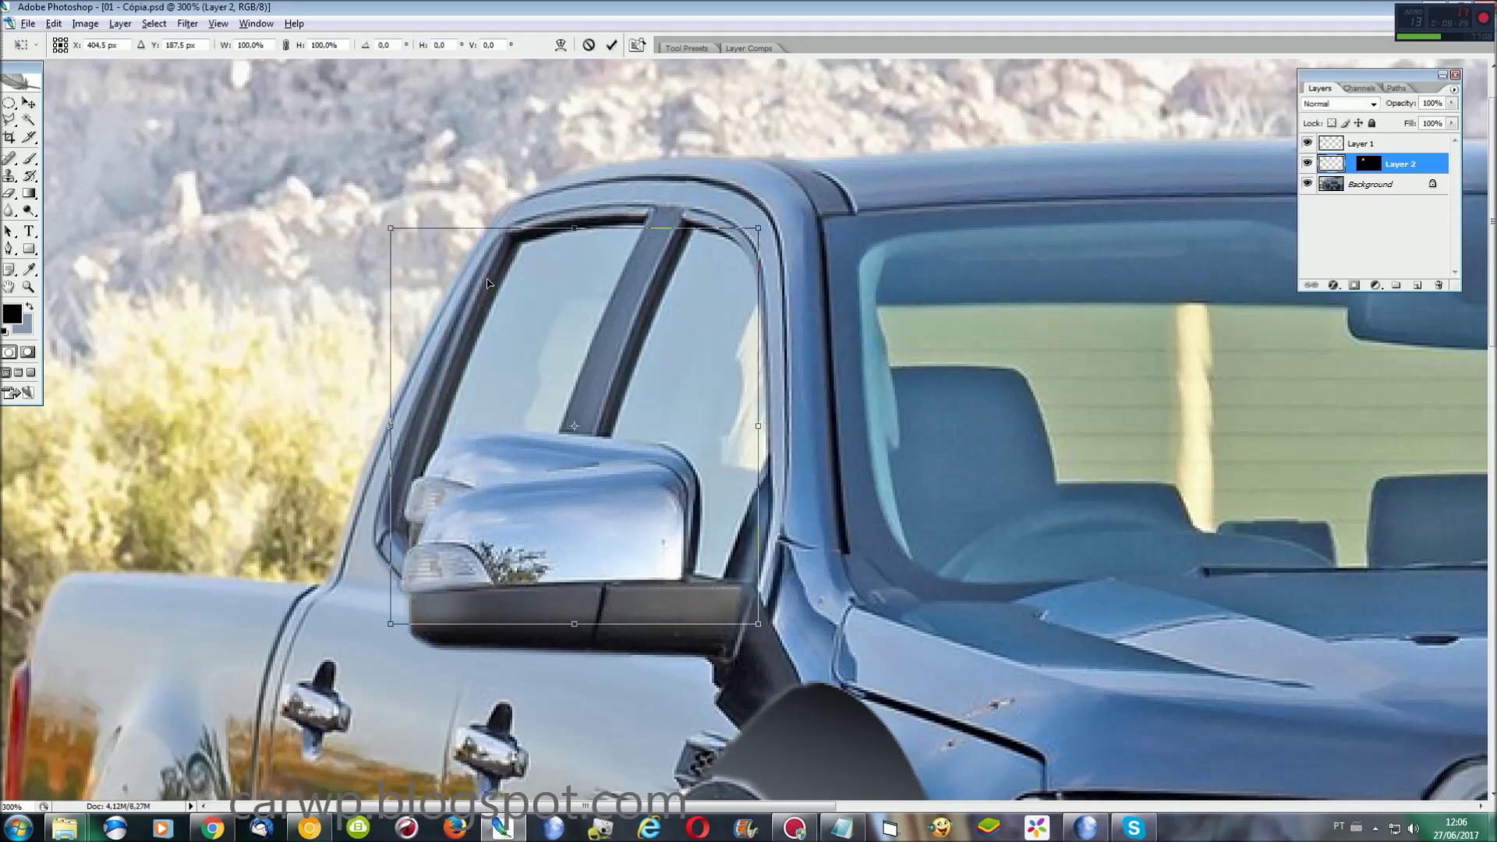
drag(575, 624, 577, 795)
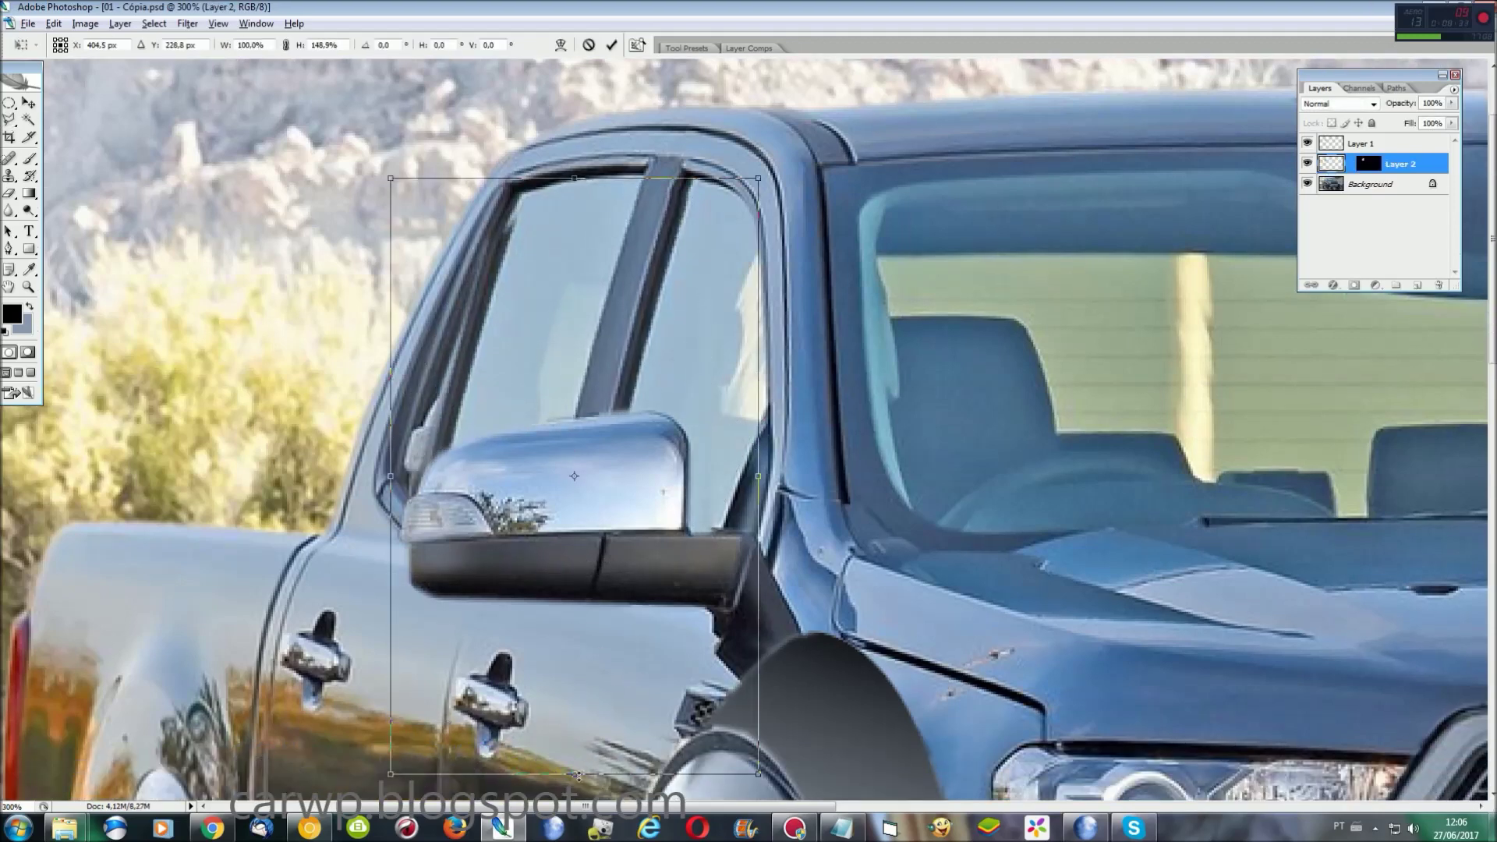
right_click(618, 503)
click(671, 576)
drag(574, 795, 493, 785)
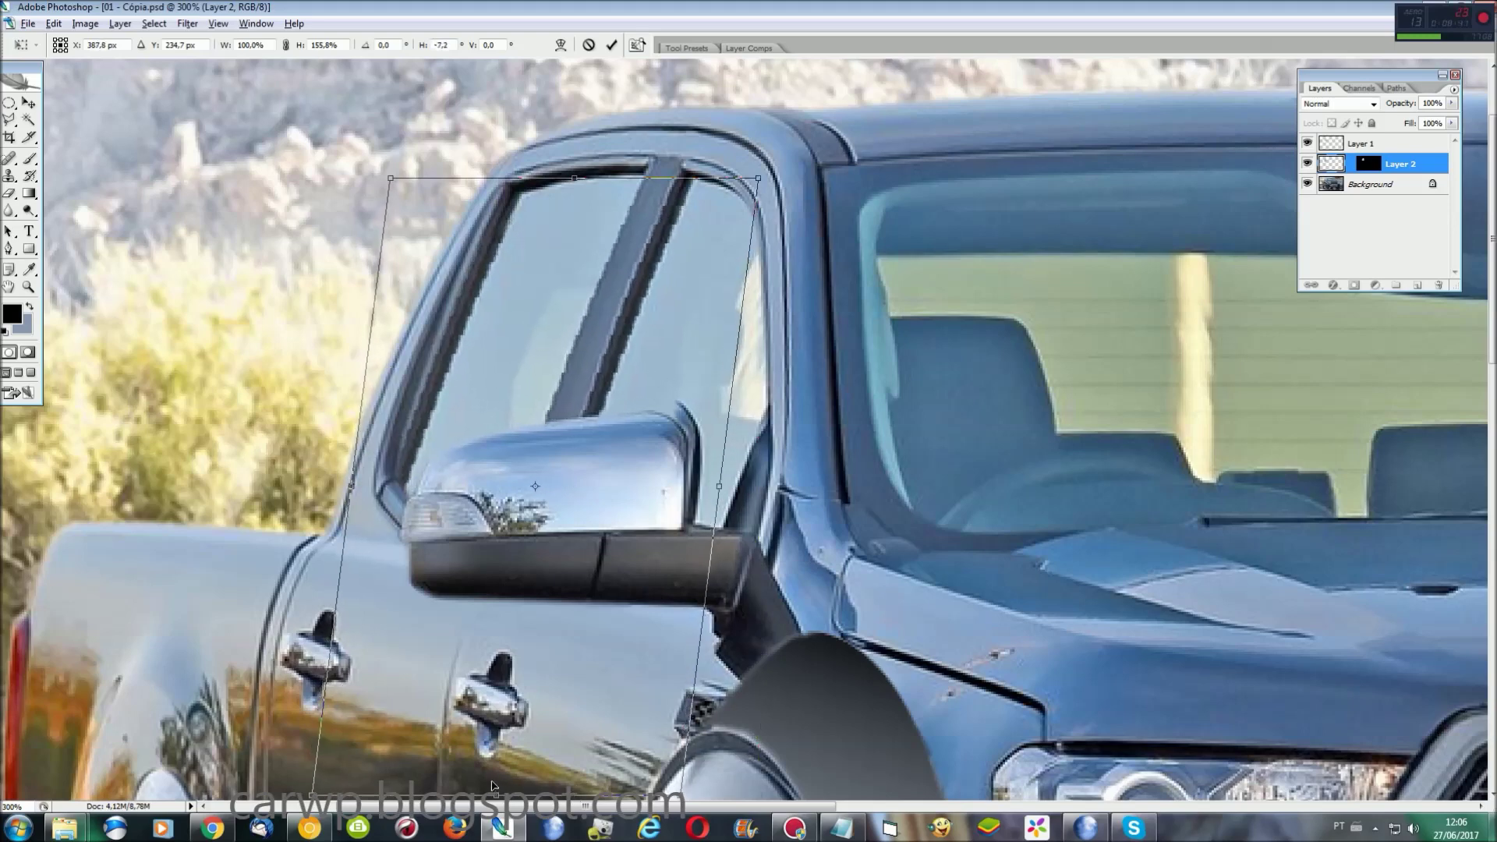
key(Return)
Step: Smudge away the spike on the mirror's corner and fit the truck in view
click(10, 210)
click(46, 245)
mouse_move(759, 422)
mouse_down()
mouse_move(678, 409)
mouse_move(709, 499)
mouse_move(673, 468)
mouse_up()
key(ctrl+0)
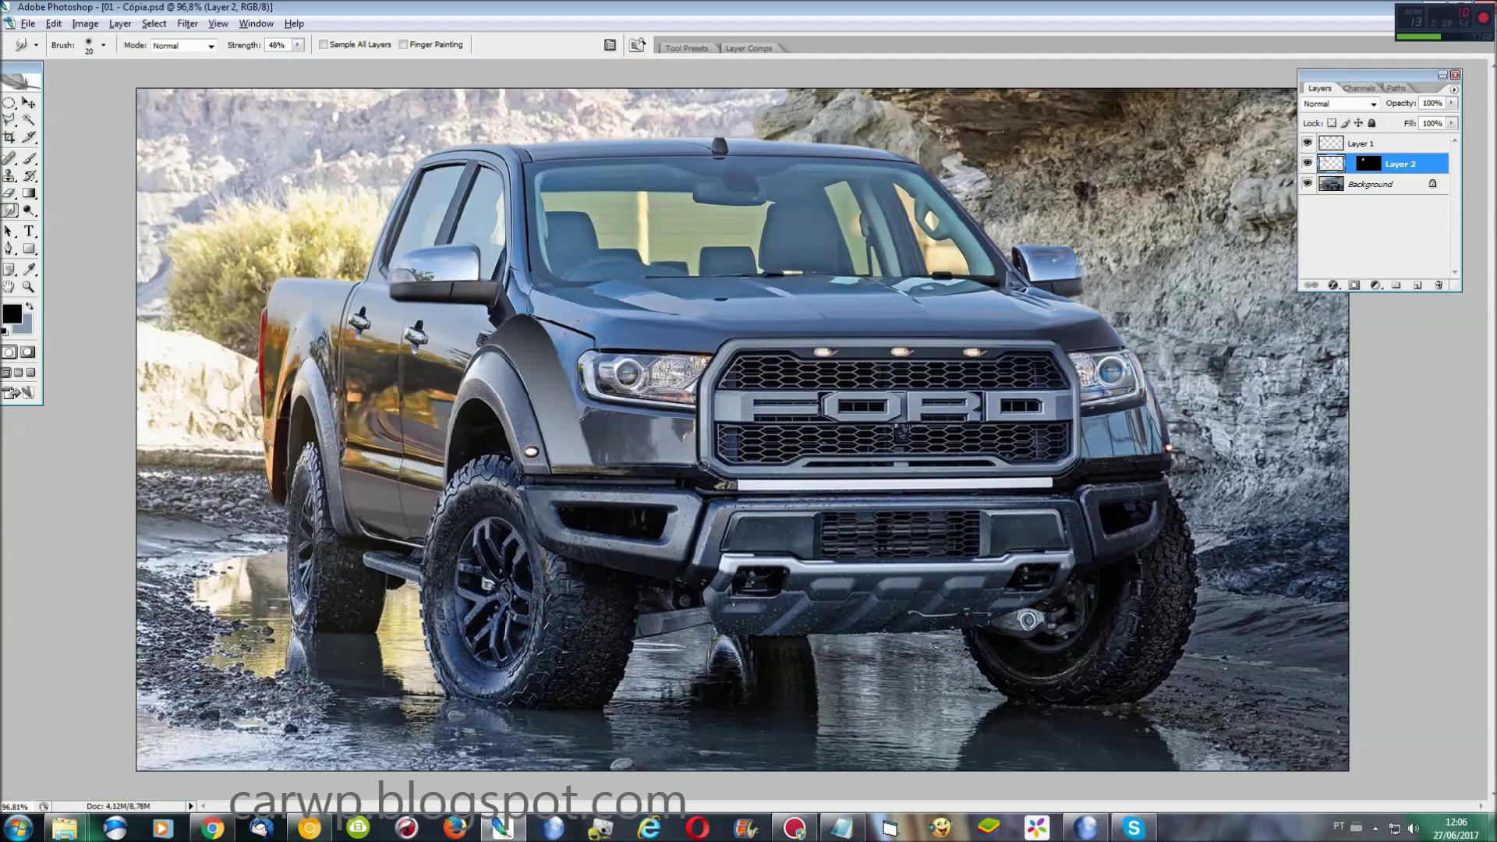
Step: Toggle Layer 2's visibility off and on to compare the window patch
click(1307, 164)
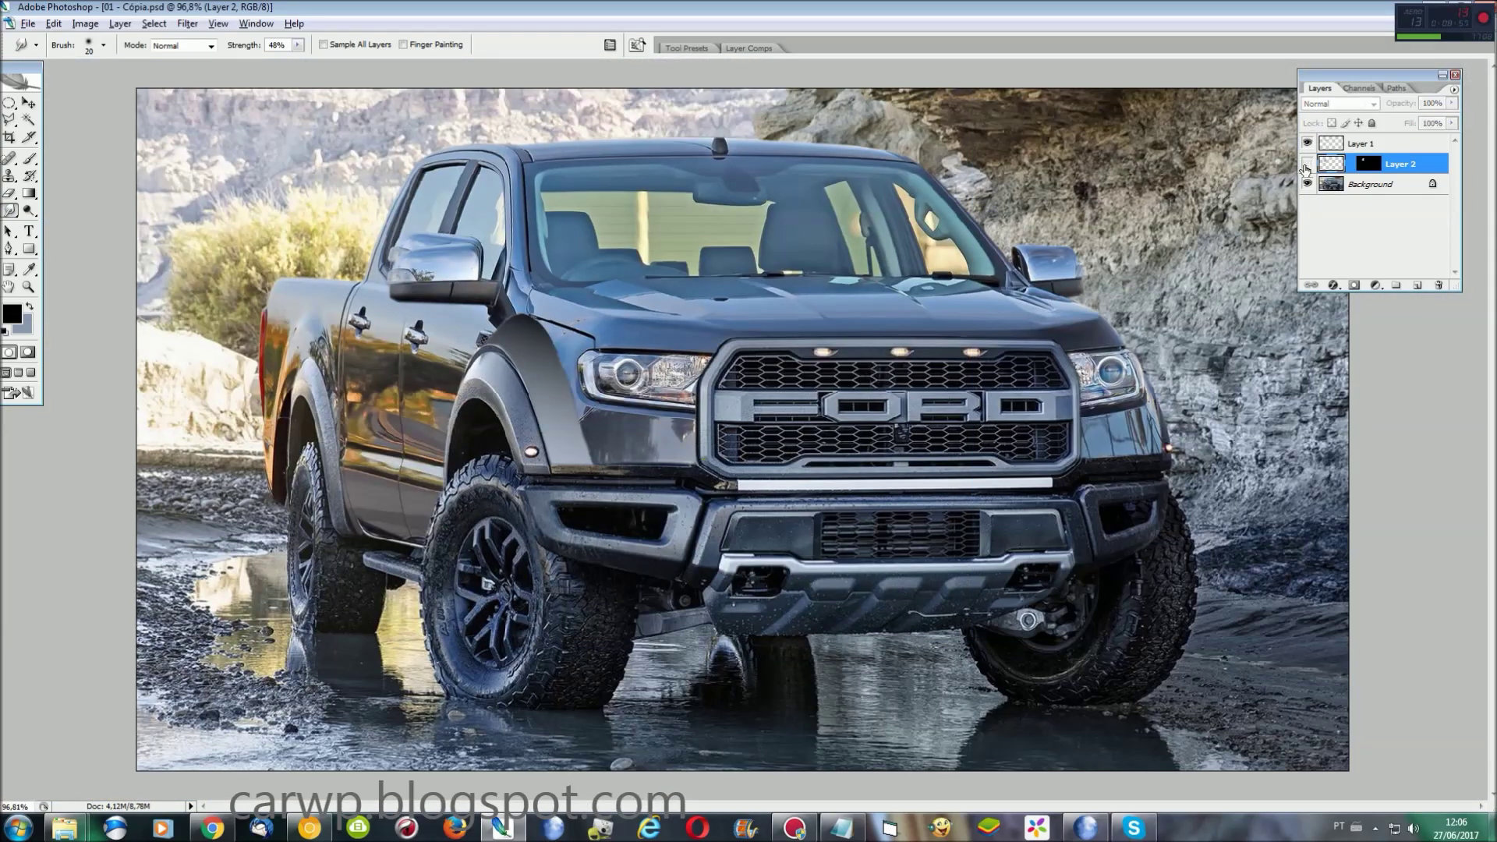
click(1308, 163)
key(l)
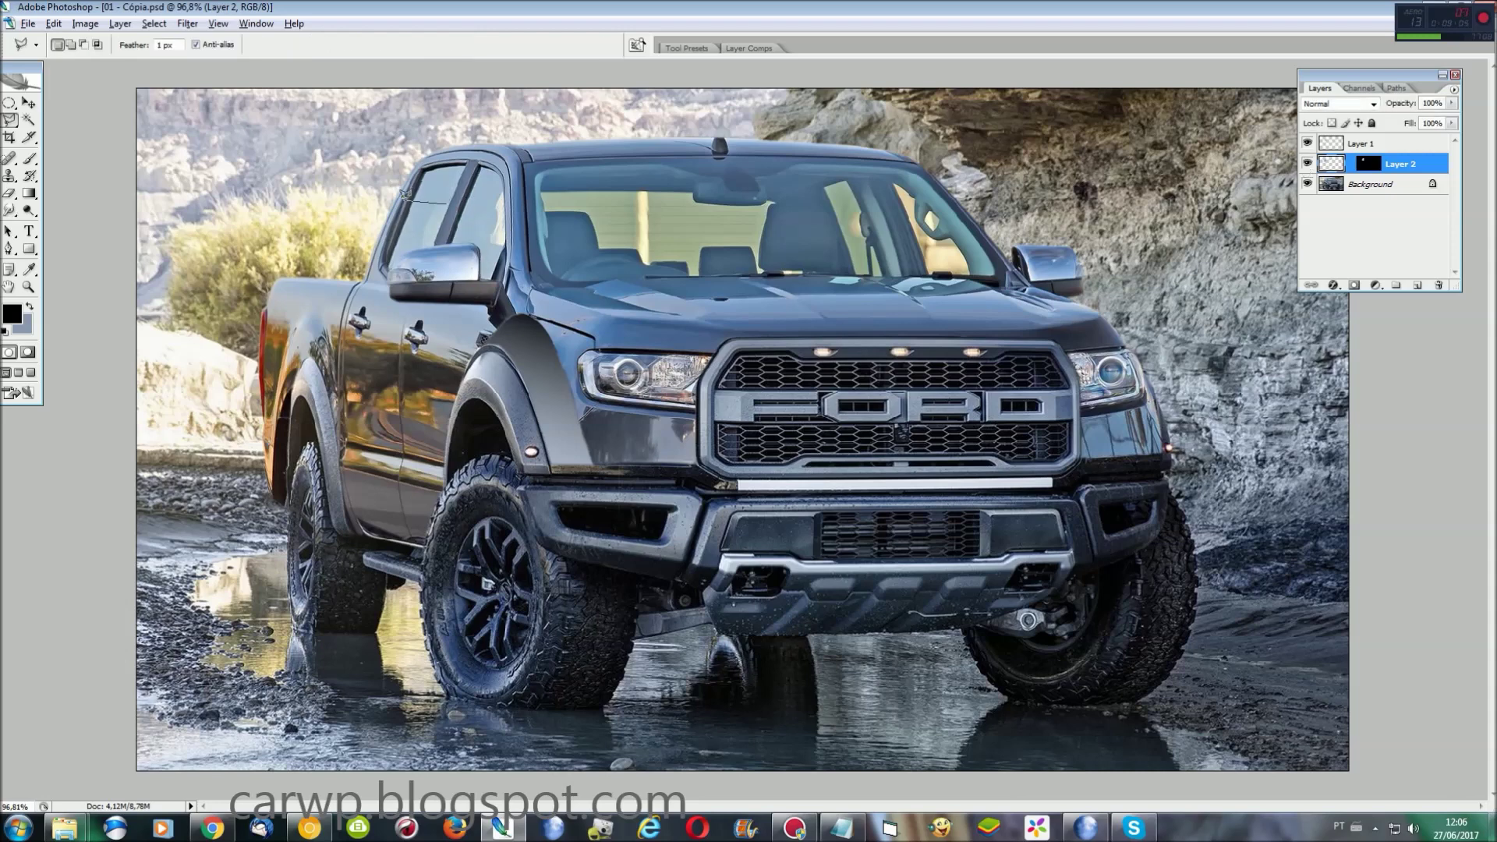
Step: Start a polygonal outline around the rear window and windshield pillar
double_click(455, 184)
key(ctrl+plus)
key(ctrl+plus)
key(ctrl+plus)
scroll(749, 428, up, 5)
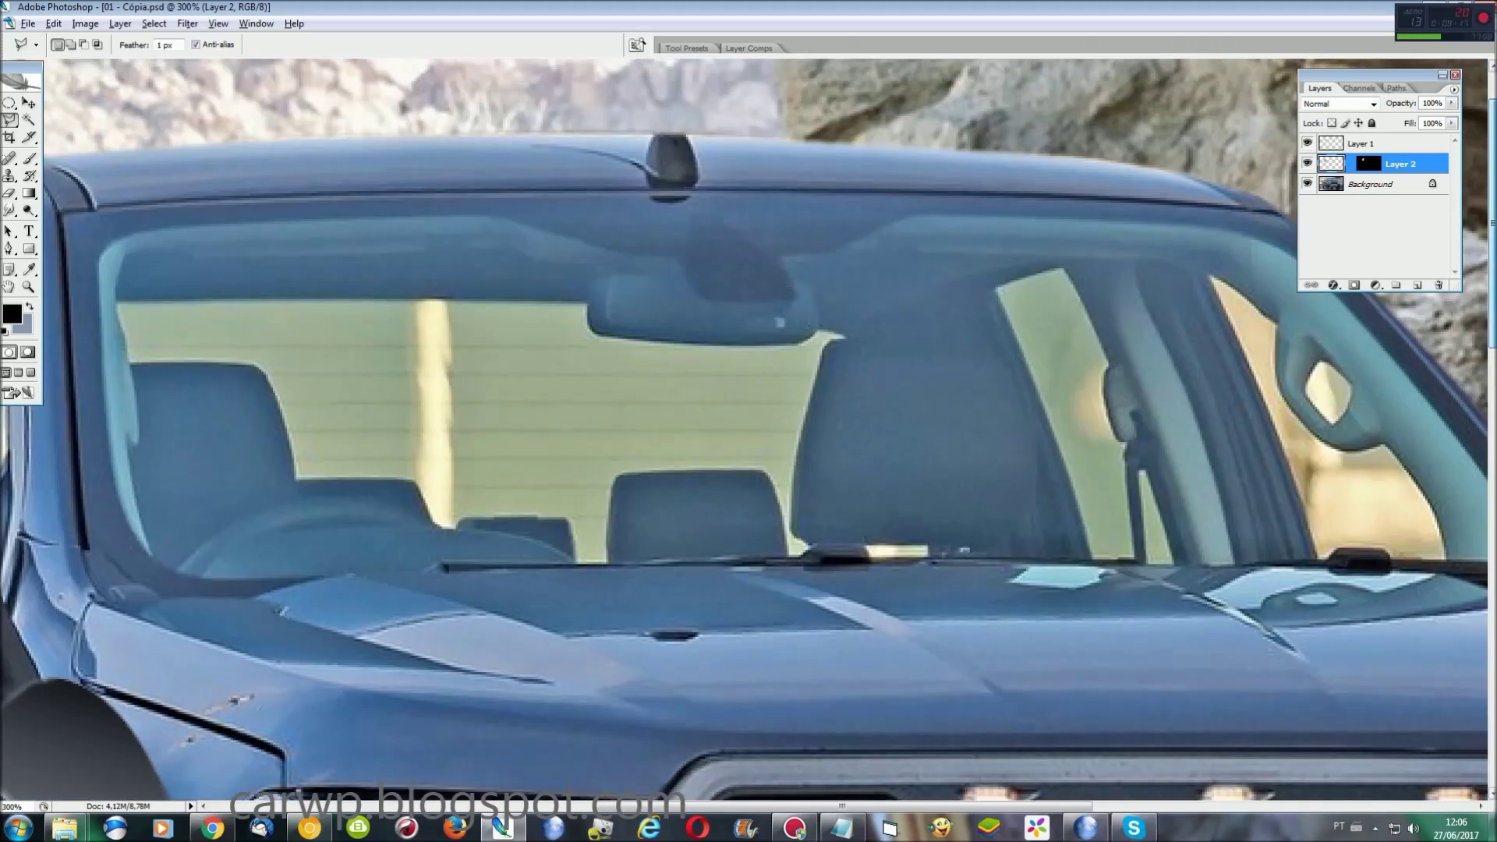
drag(1027, 810, 701, 810)
click(840, 249)
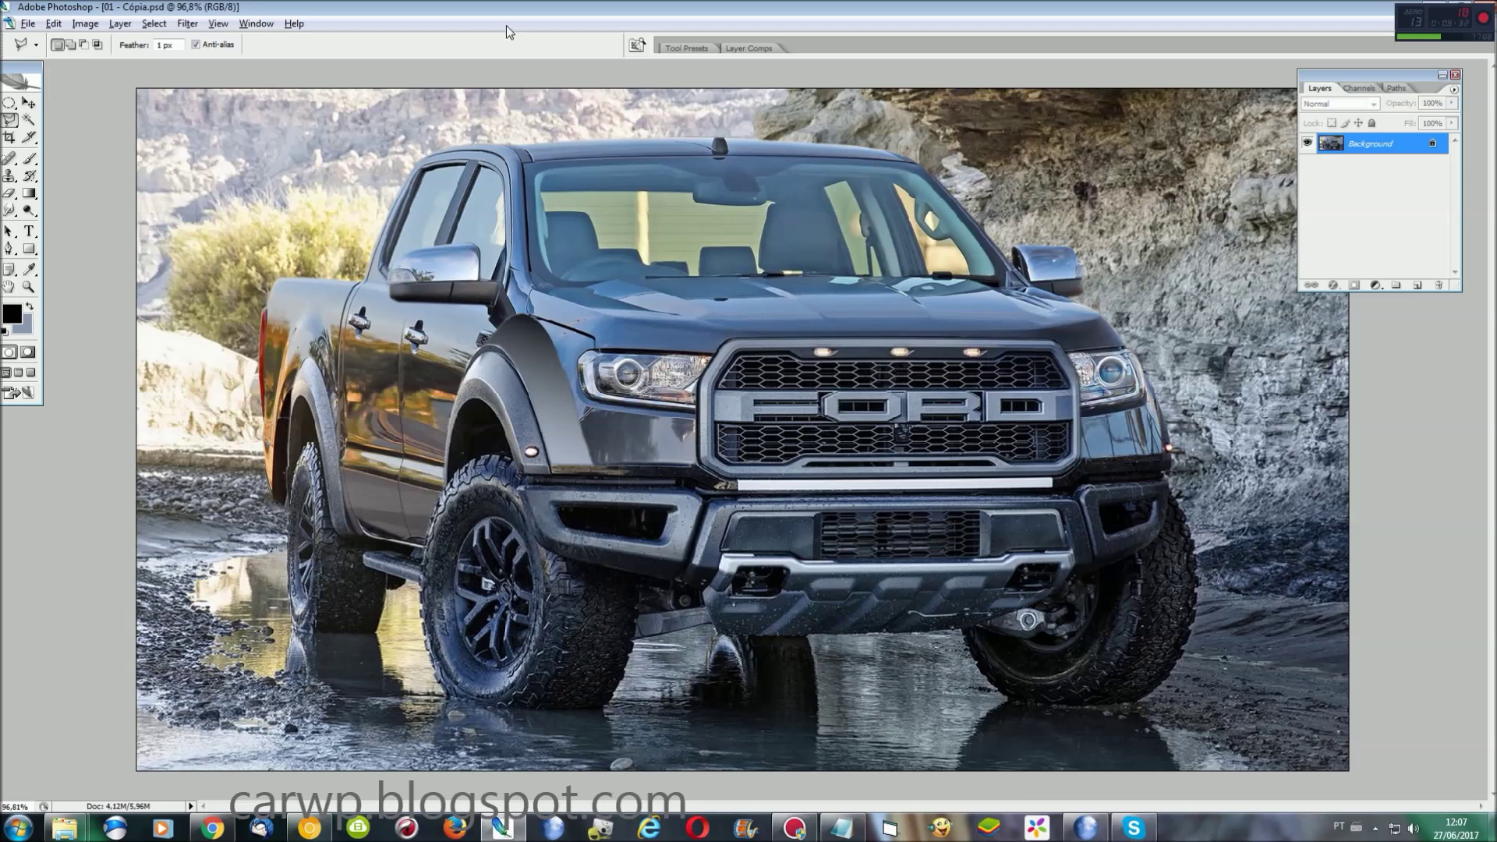
click(267, 24)
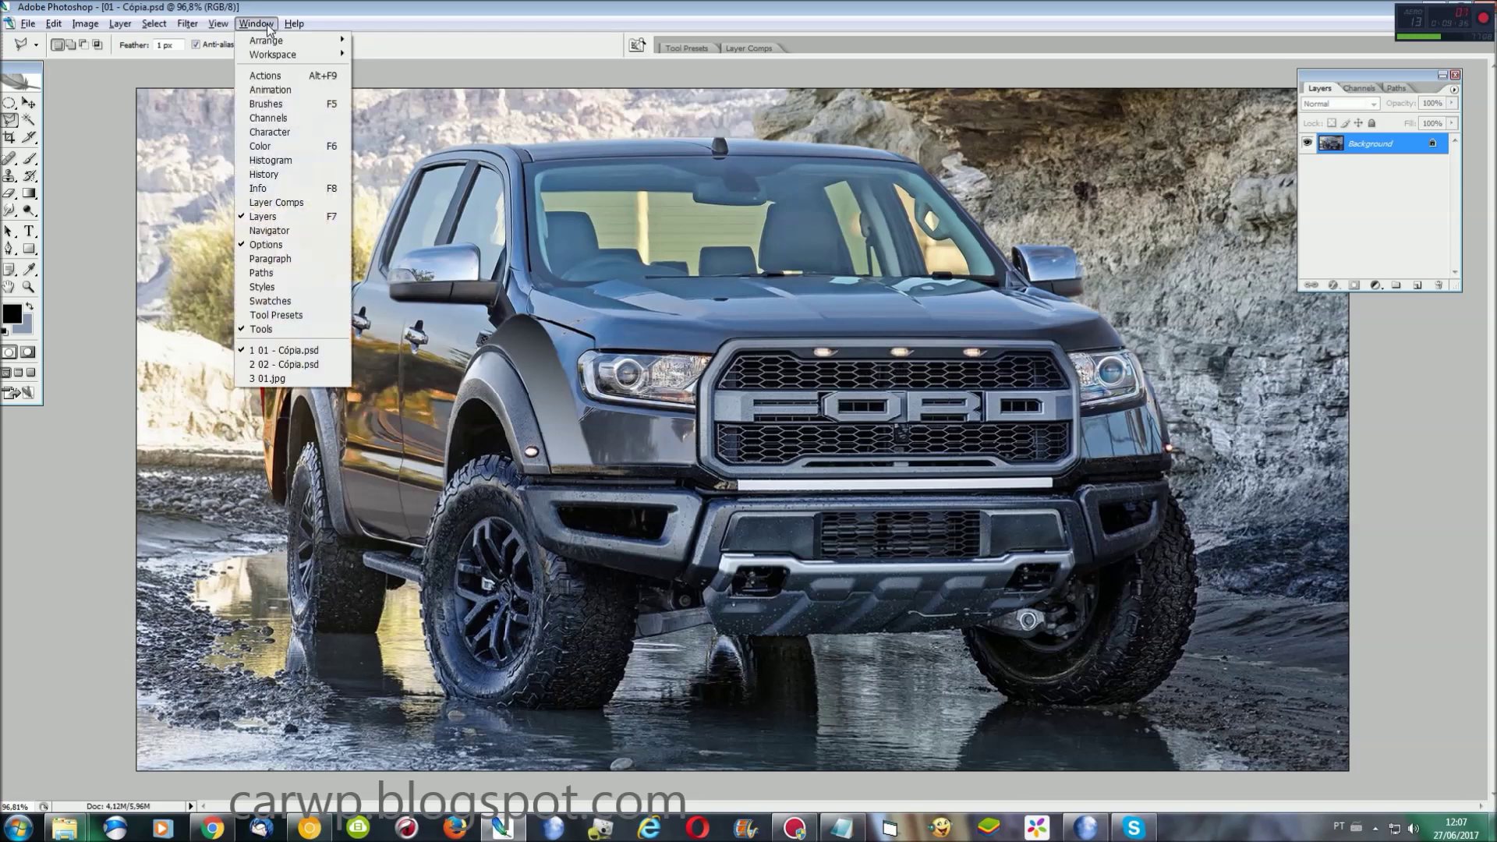
Step: Switch to the original 01.jpg Raptor photo and zoom in on its front
click(308, 373)
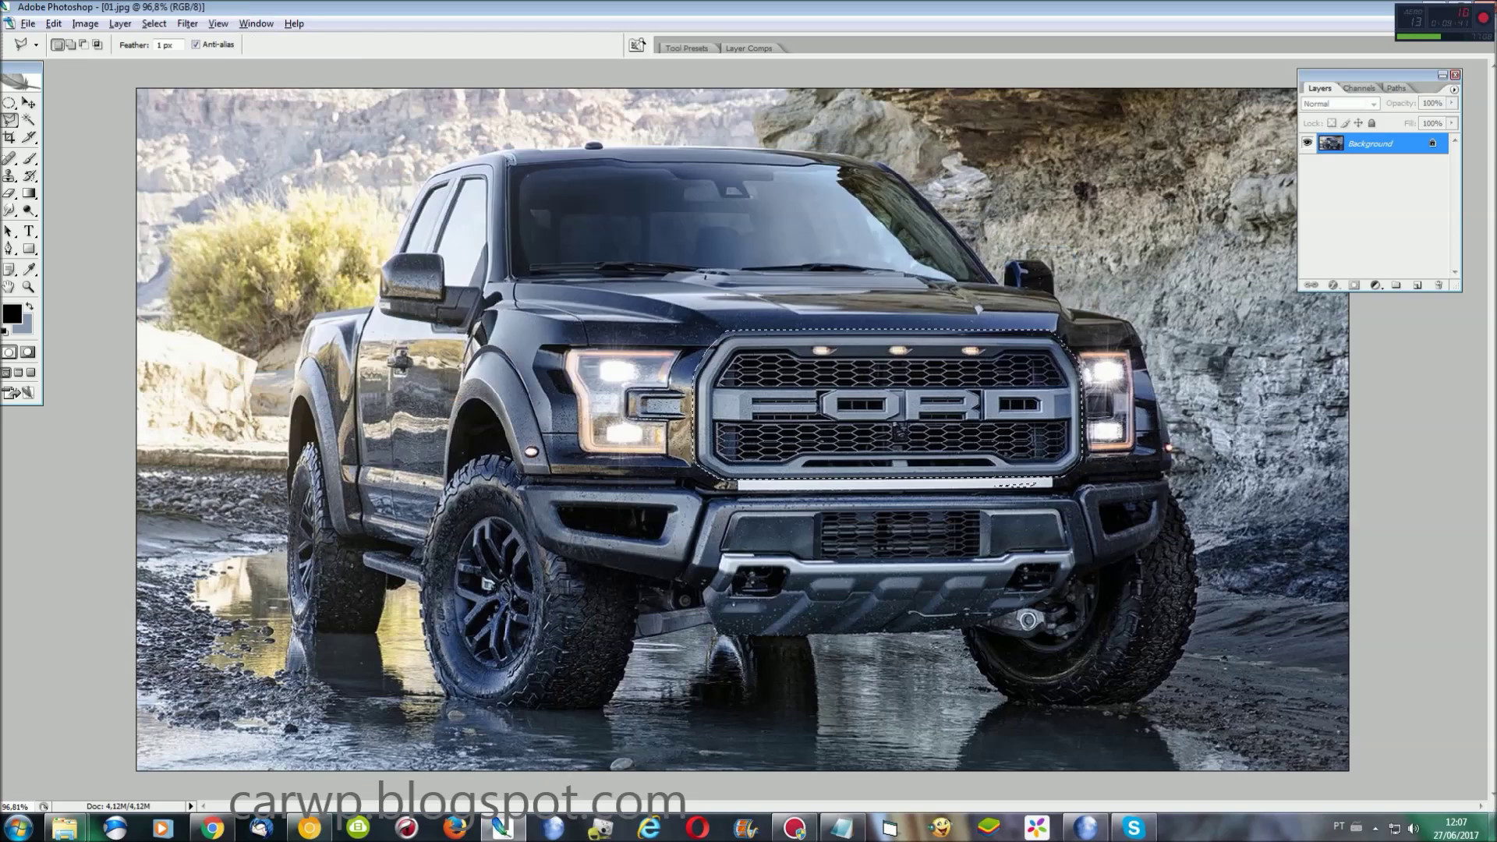
key(ctrl+plus)
key(ctrl+plus)
key(ctrl+plus)
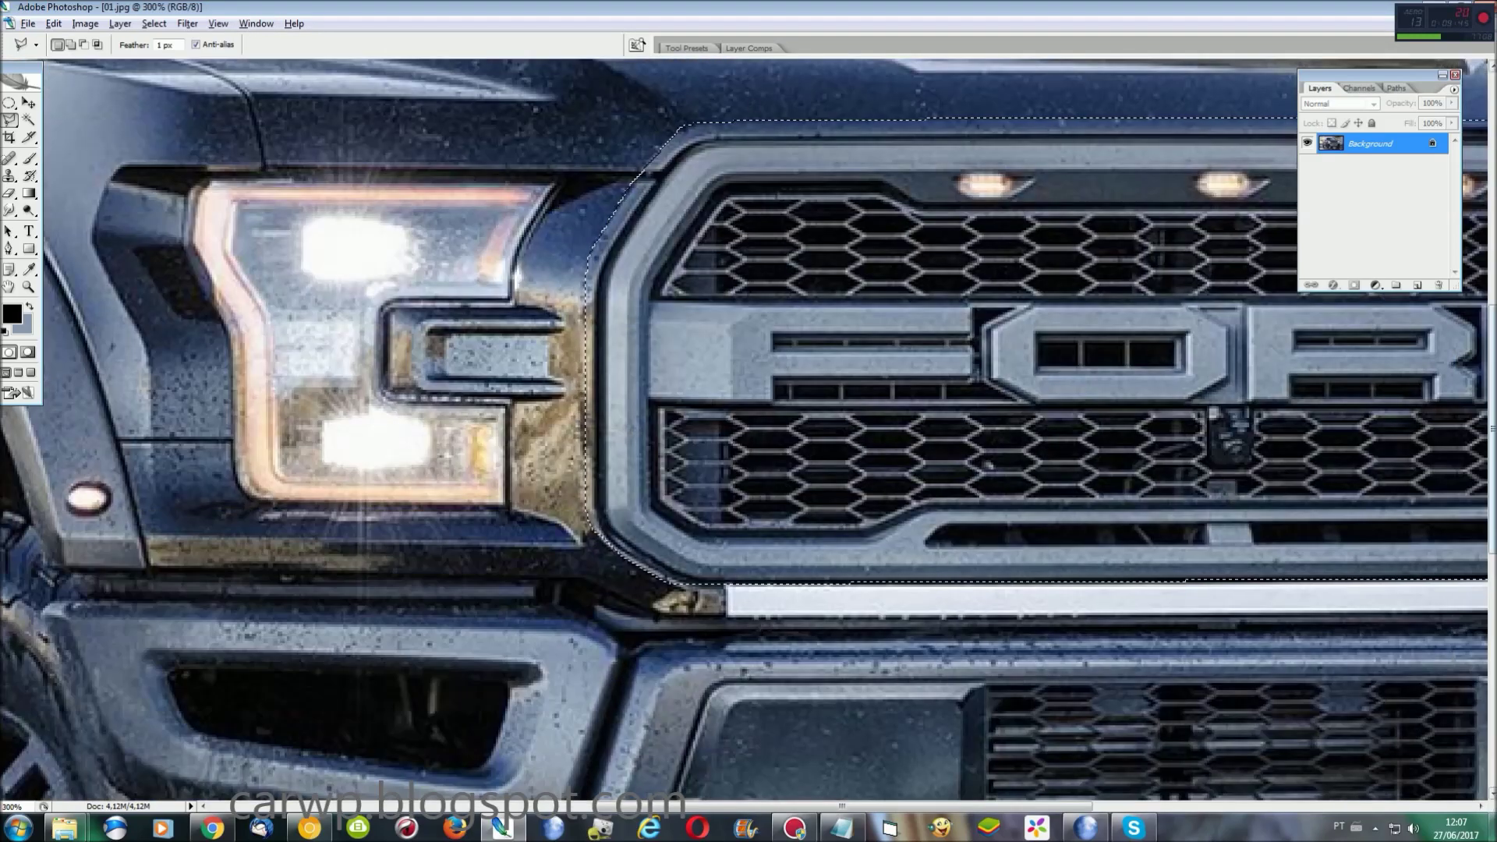
scroll(786, 488, up, 8)
scroll(936, 647, up, 1)
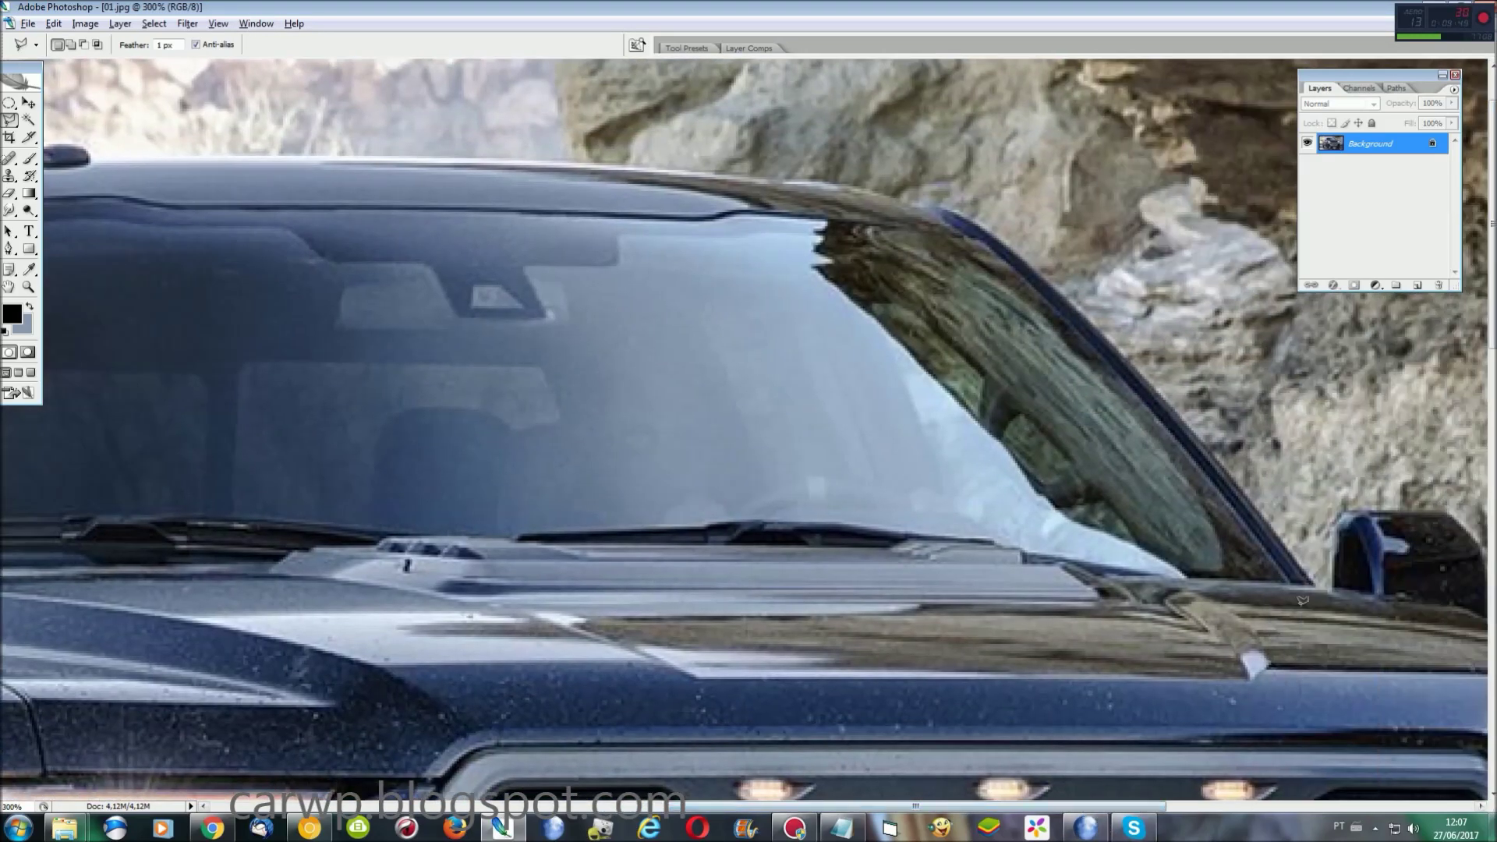
scroll(1088, 811, left, 10)
Step: Outline the Raptor's tinted windshield, then return to the 01 - Cópia.psd composite
click(1006, 214)
scroll(1006, 214, right, 10)
click(1248, 220)
scroll(1248, 220, right, 10)
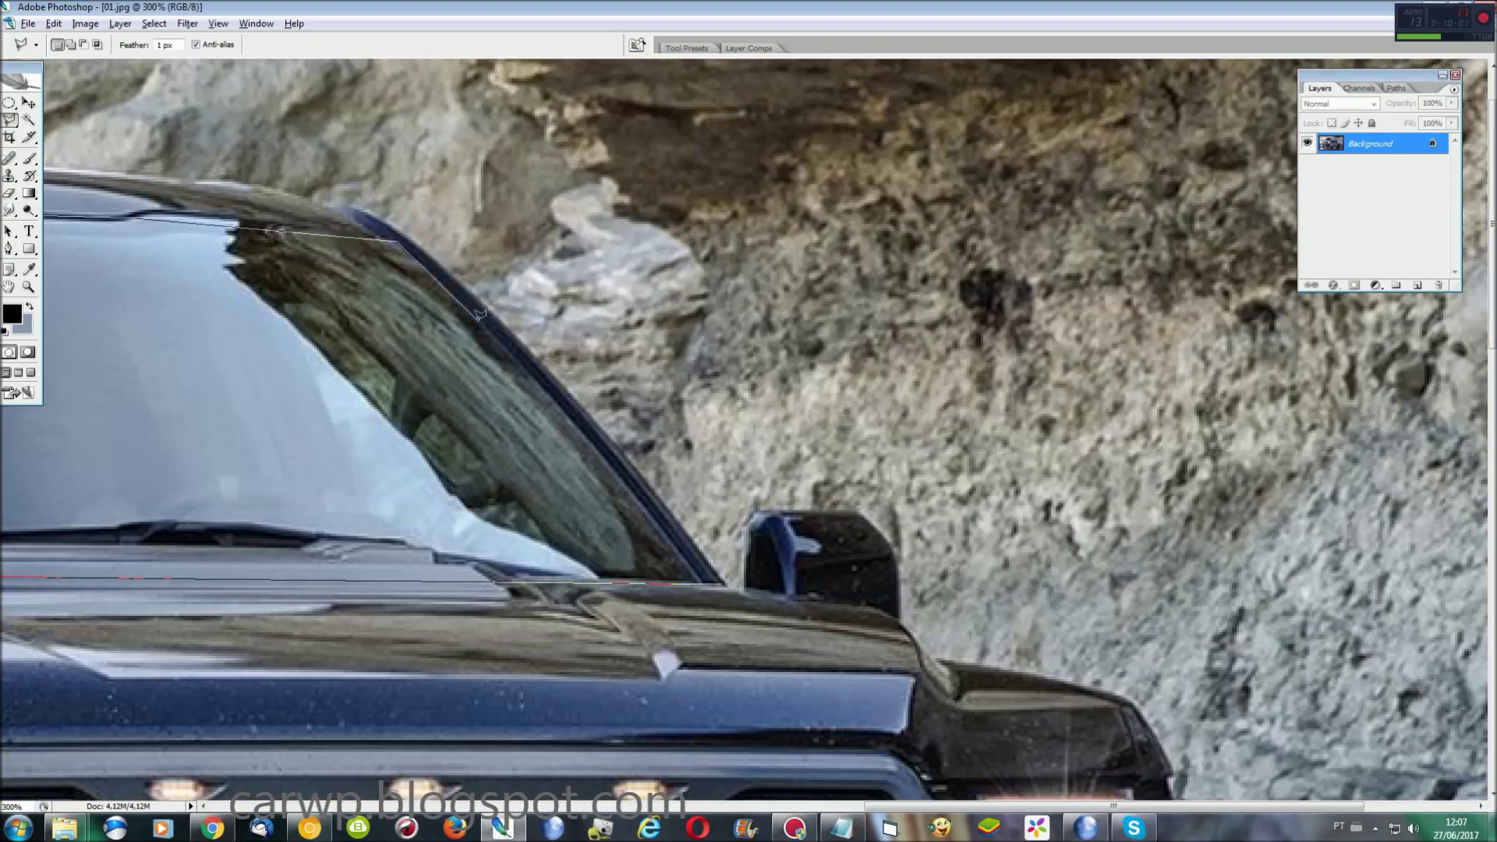
click(706, 581)
key(ctrl+0)
click(256, 23)
click(306, 345)
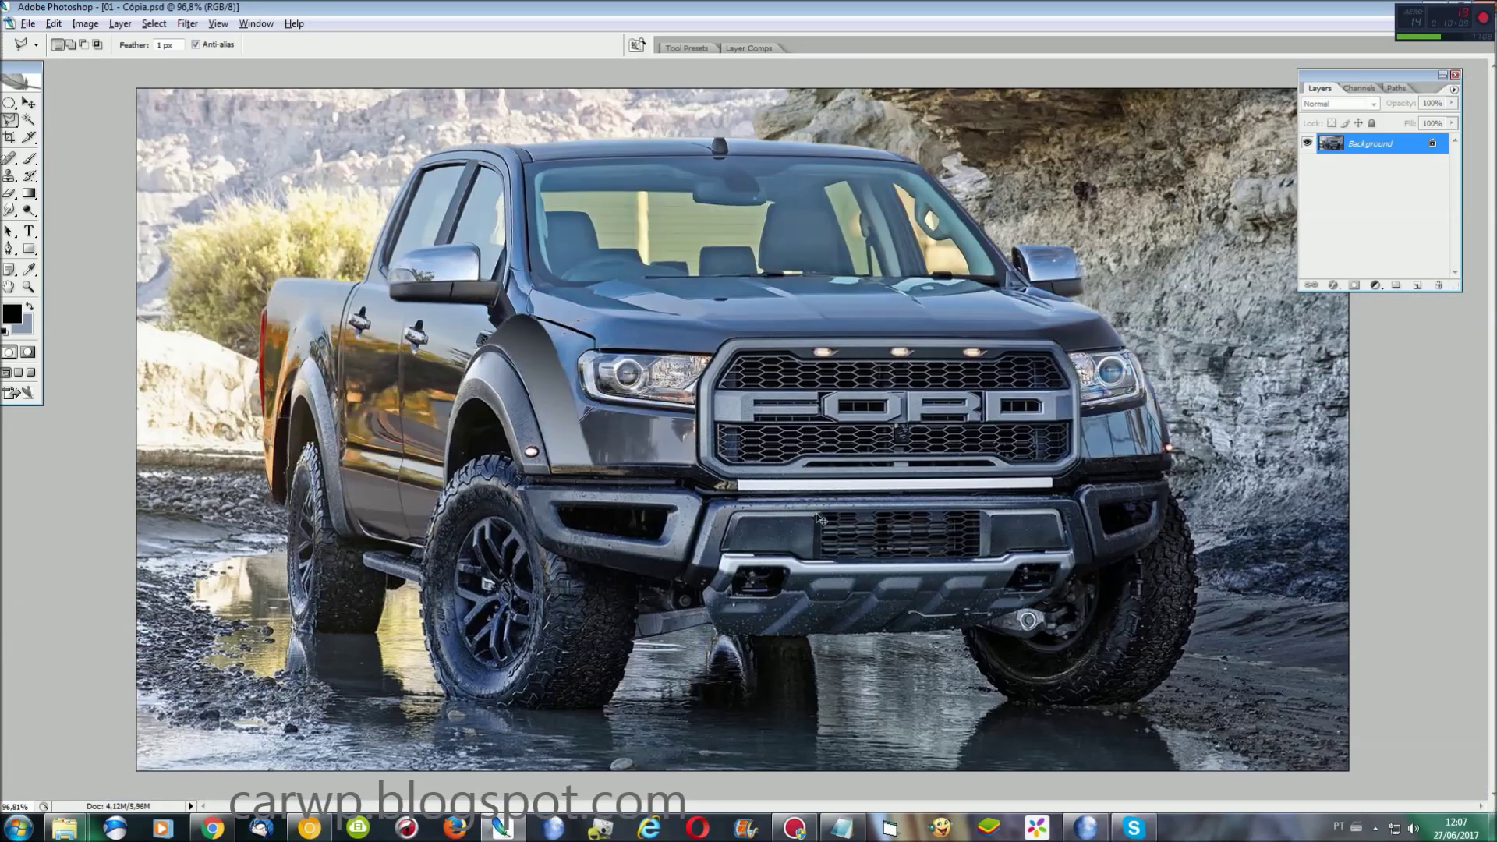
Step: Trace the Ranger windshield along the wiper line, up the pillar and across the roof edge, closing the selection
key(ctrl+plus)
key(ctrl+plus)
scroll(1256, 481, up, 5)
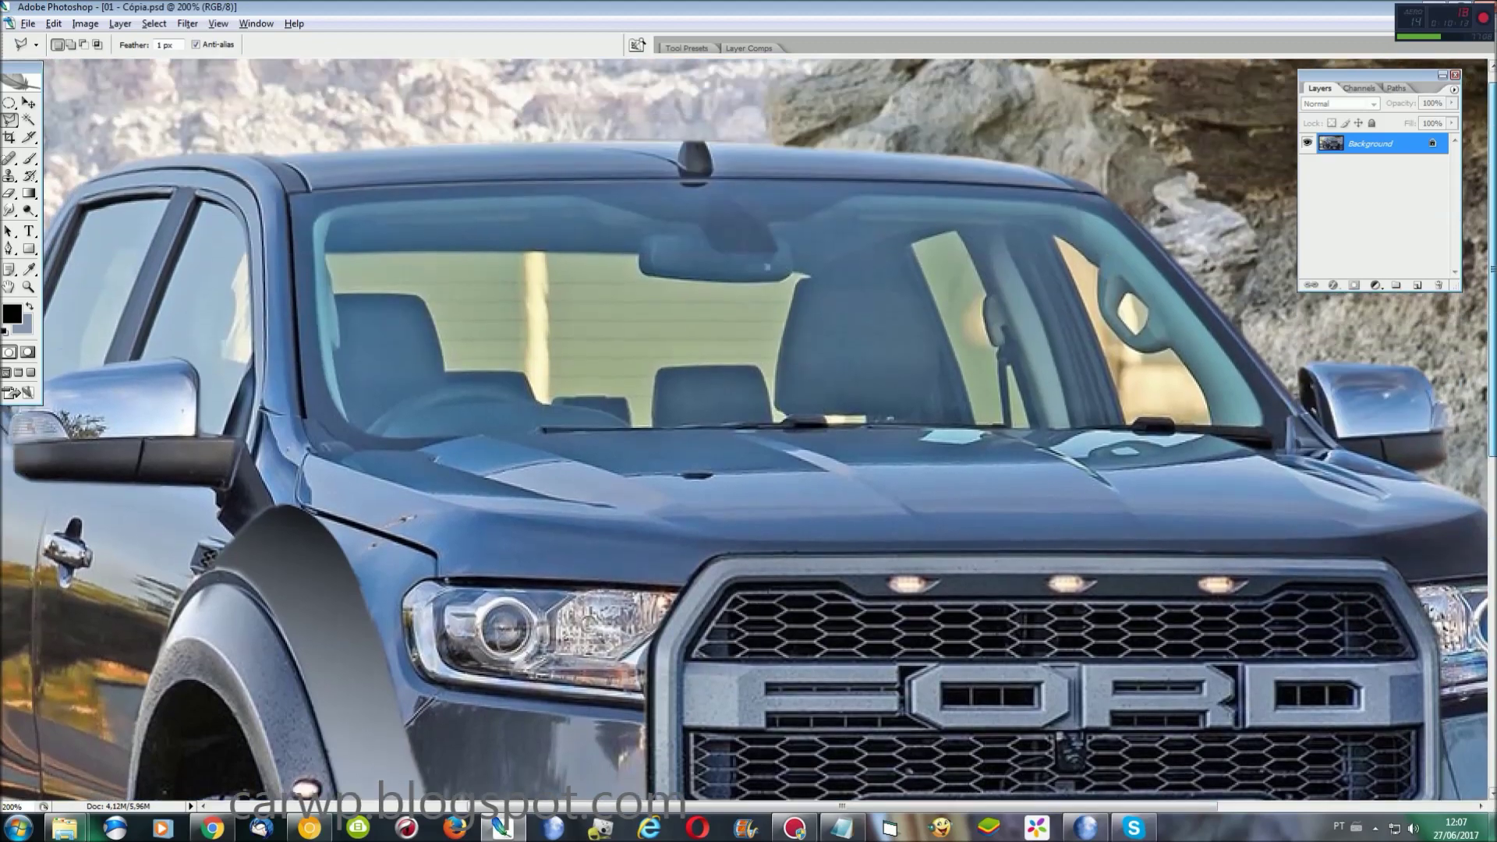
key(ctrl+plus)
drag(1088, 811, 1227, 811)
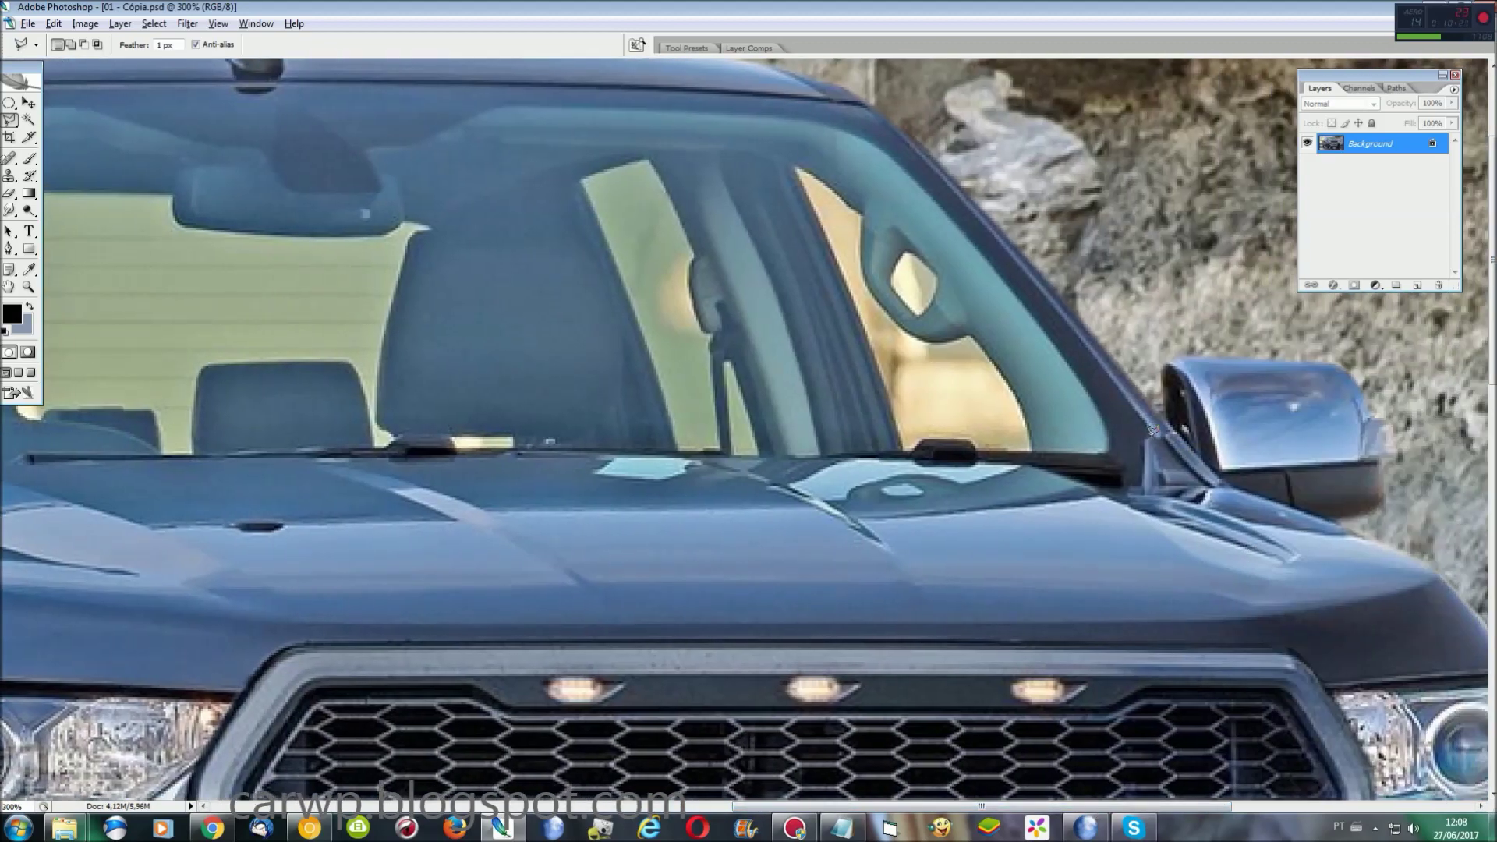
click(1105, 448)
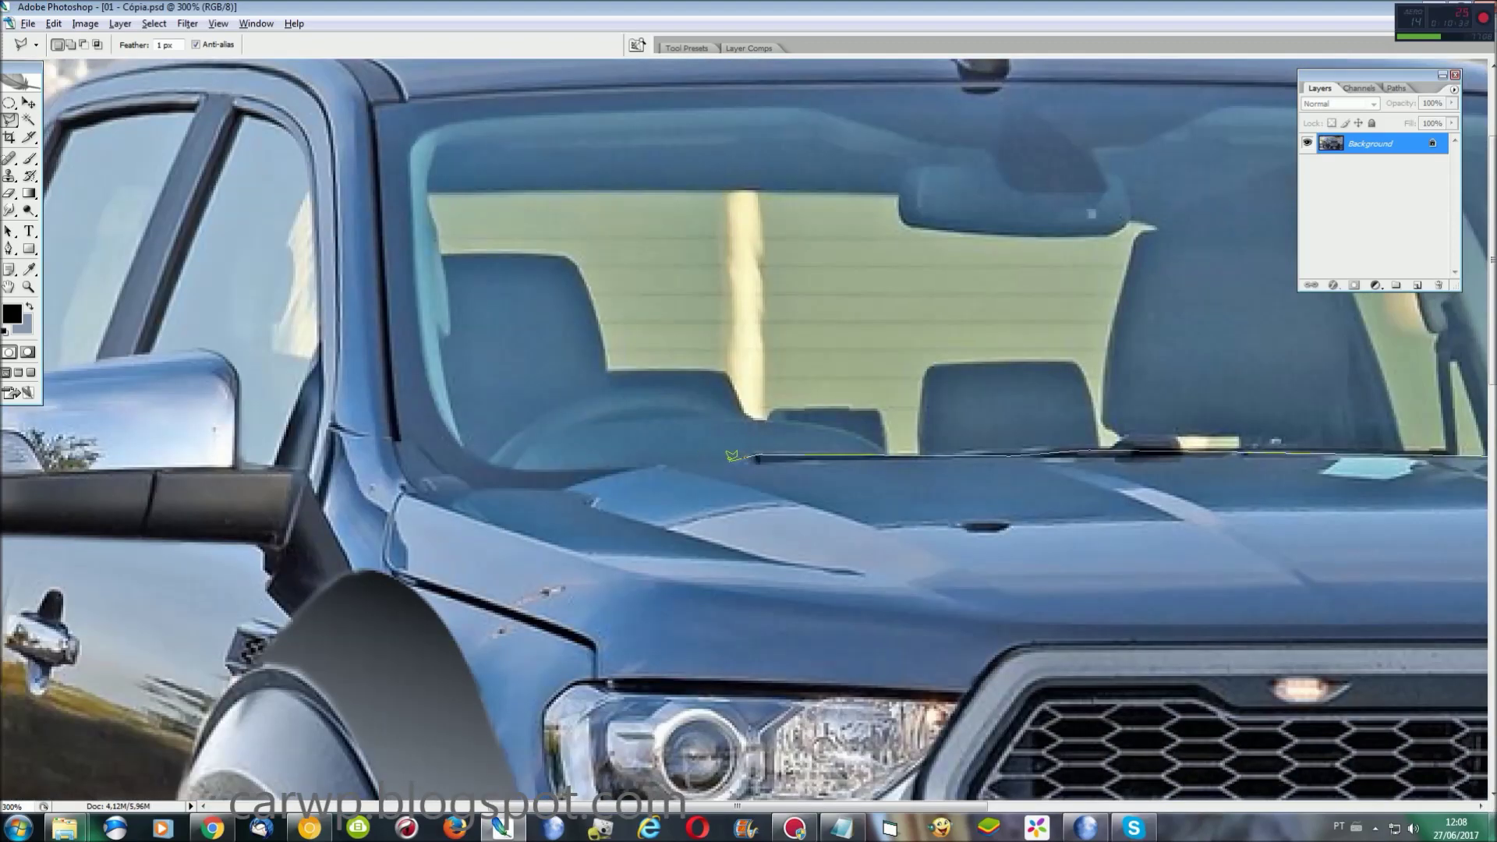
click(728, 461)
click(421, 359)
click(406, 153)
click(490, 115)
scroll(792, 99, right, 5)
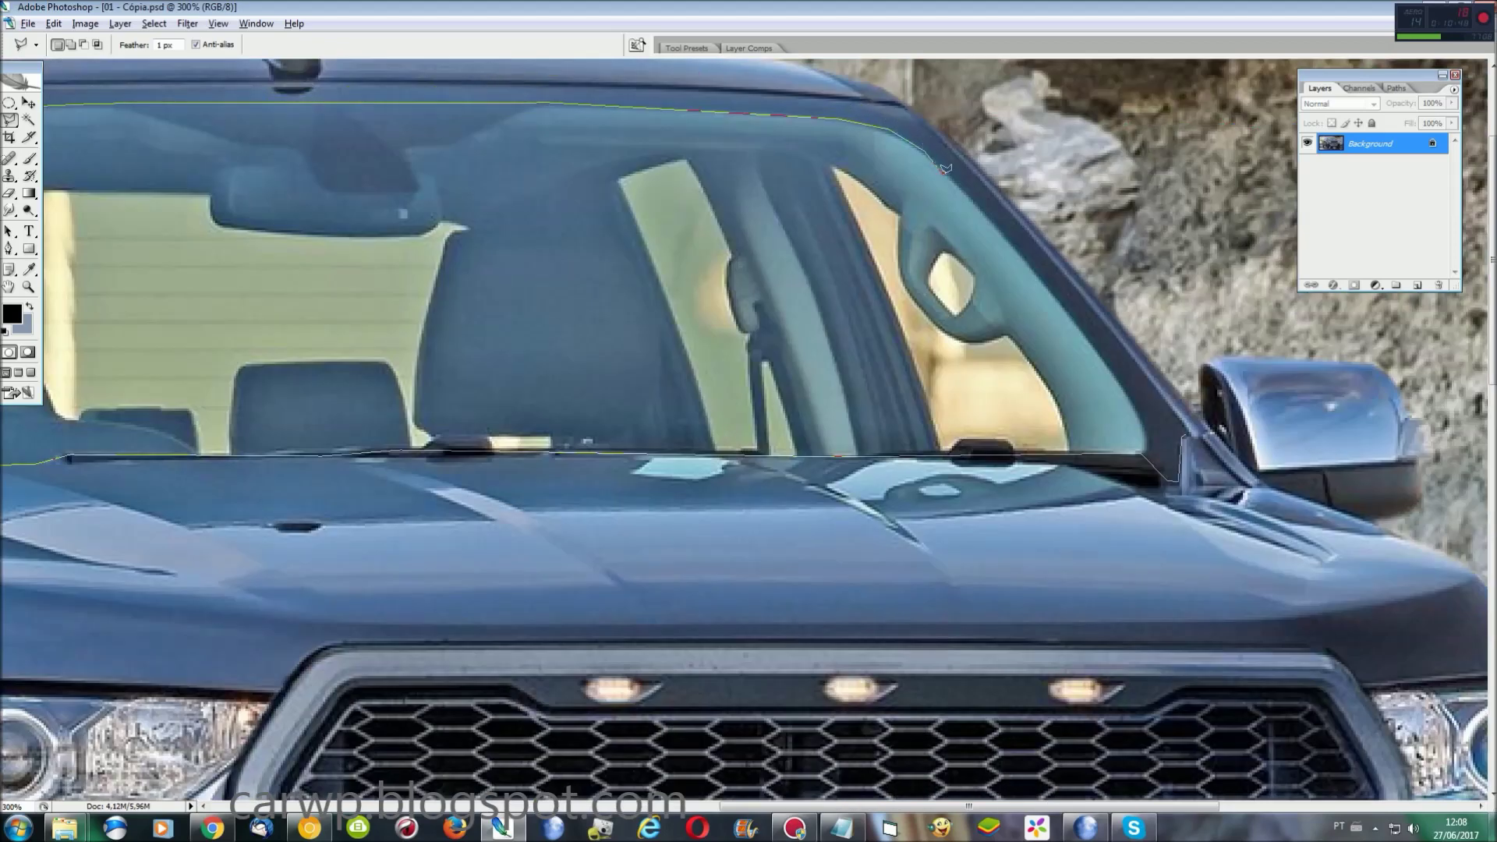
click(1186, 432)
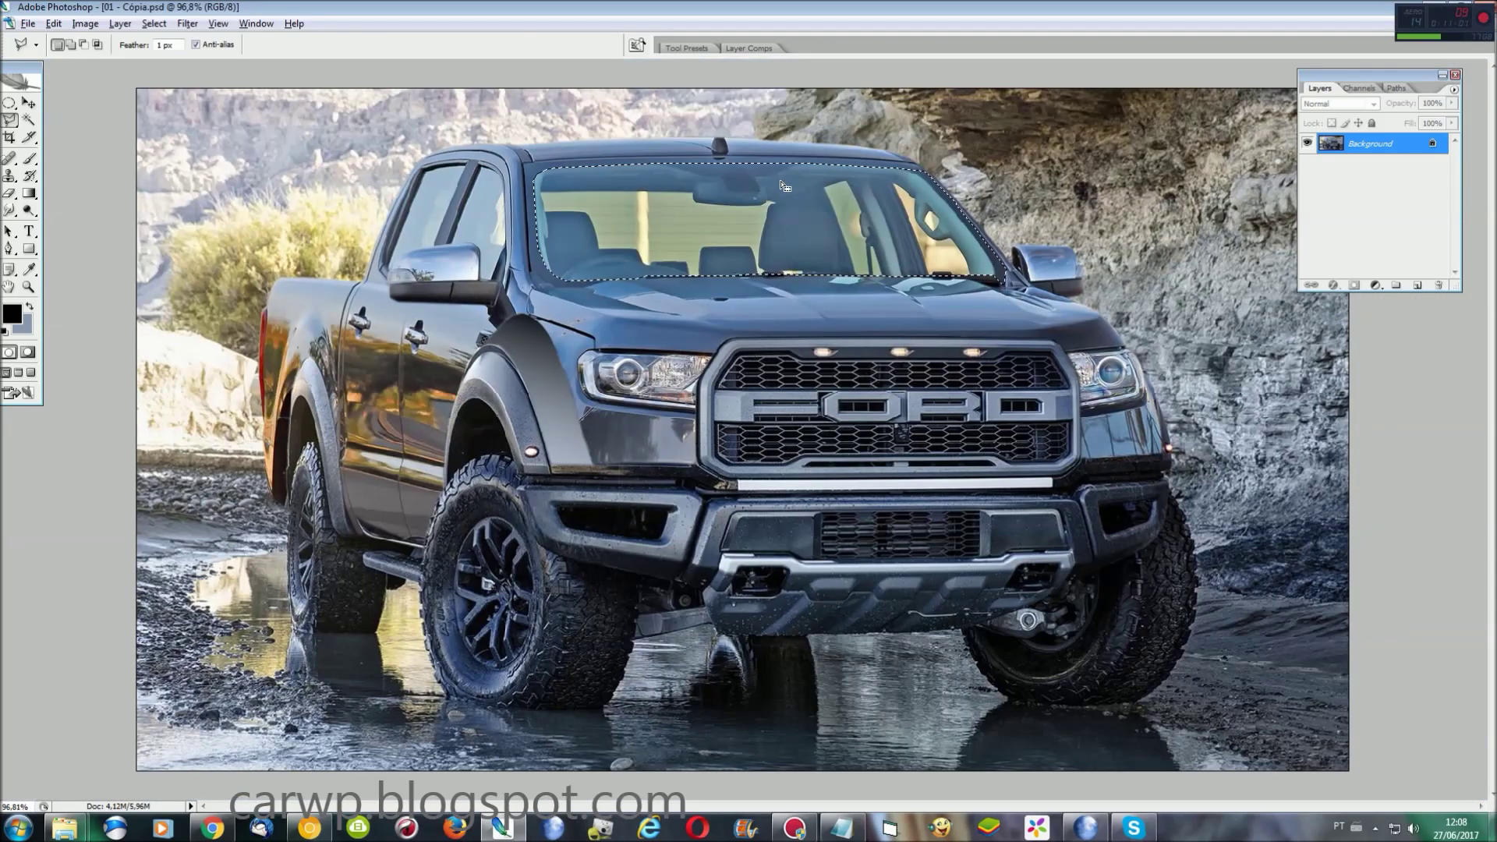
Step: Paste the Raptor's tinted windshield into the windshield selection, shifted and enlarged to about 105.9%
key(ctrl+alt+0)
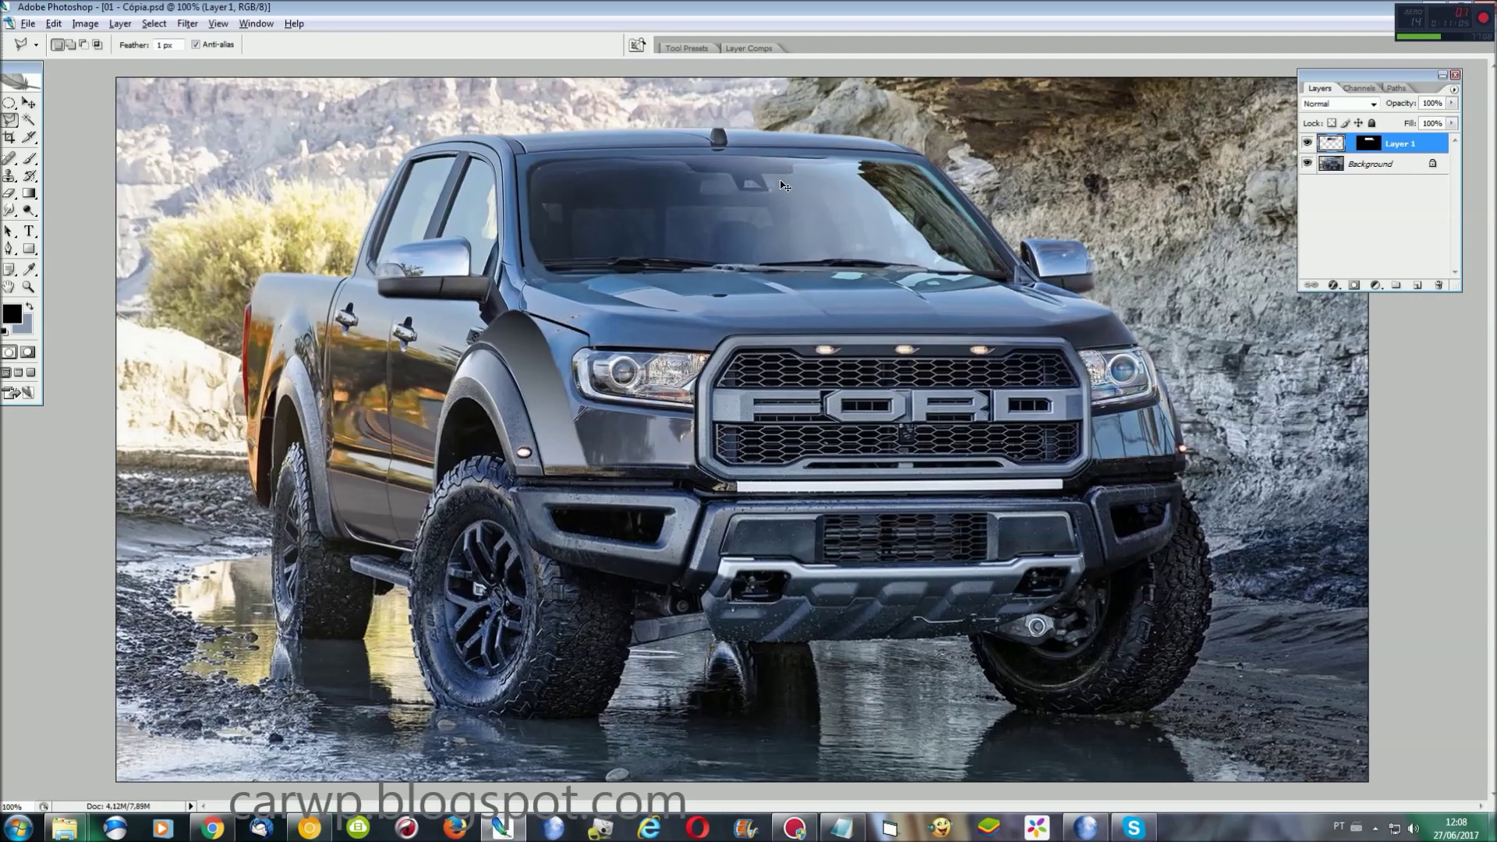
key(ctrl+t)
key(ctrl+plus)
scroll(881, 217, up, 3)
scroll(882, 217, up, 2)
drag(764, 249, 743, 244)
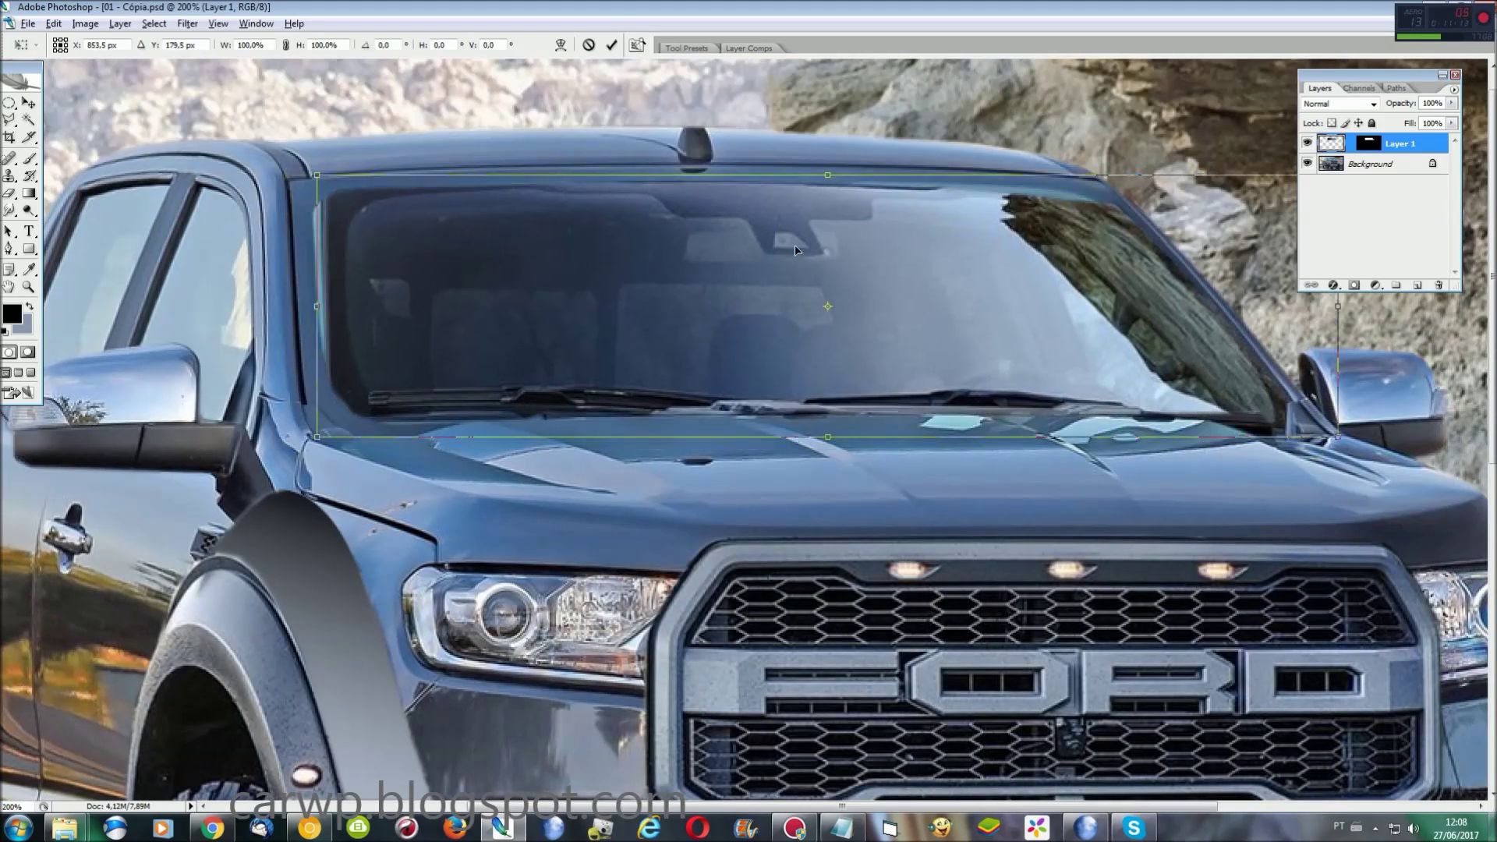
drag(1287, 429, 1322, 445)
drag(1268, 404, 1248, 377)
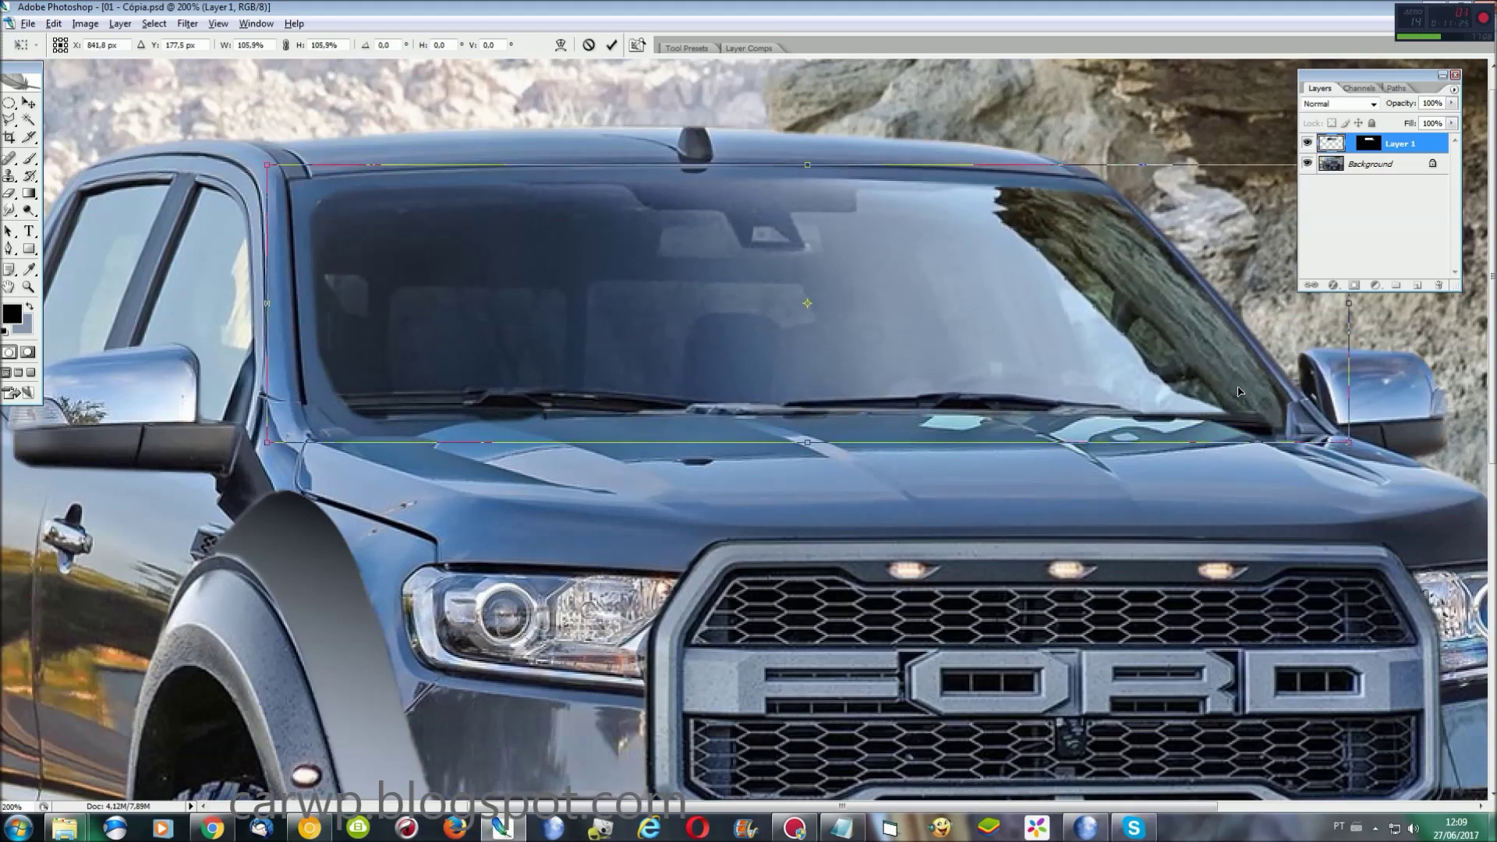
key(Return)
Step: Smudge the wipers away with a 50 px, 48% Smudge brush and merge the windshield down
key(r)
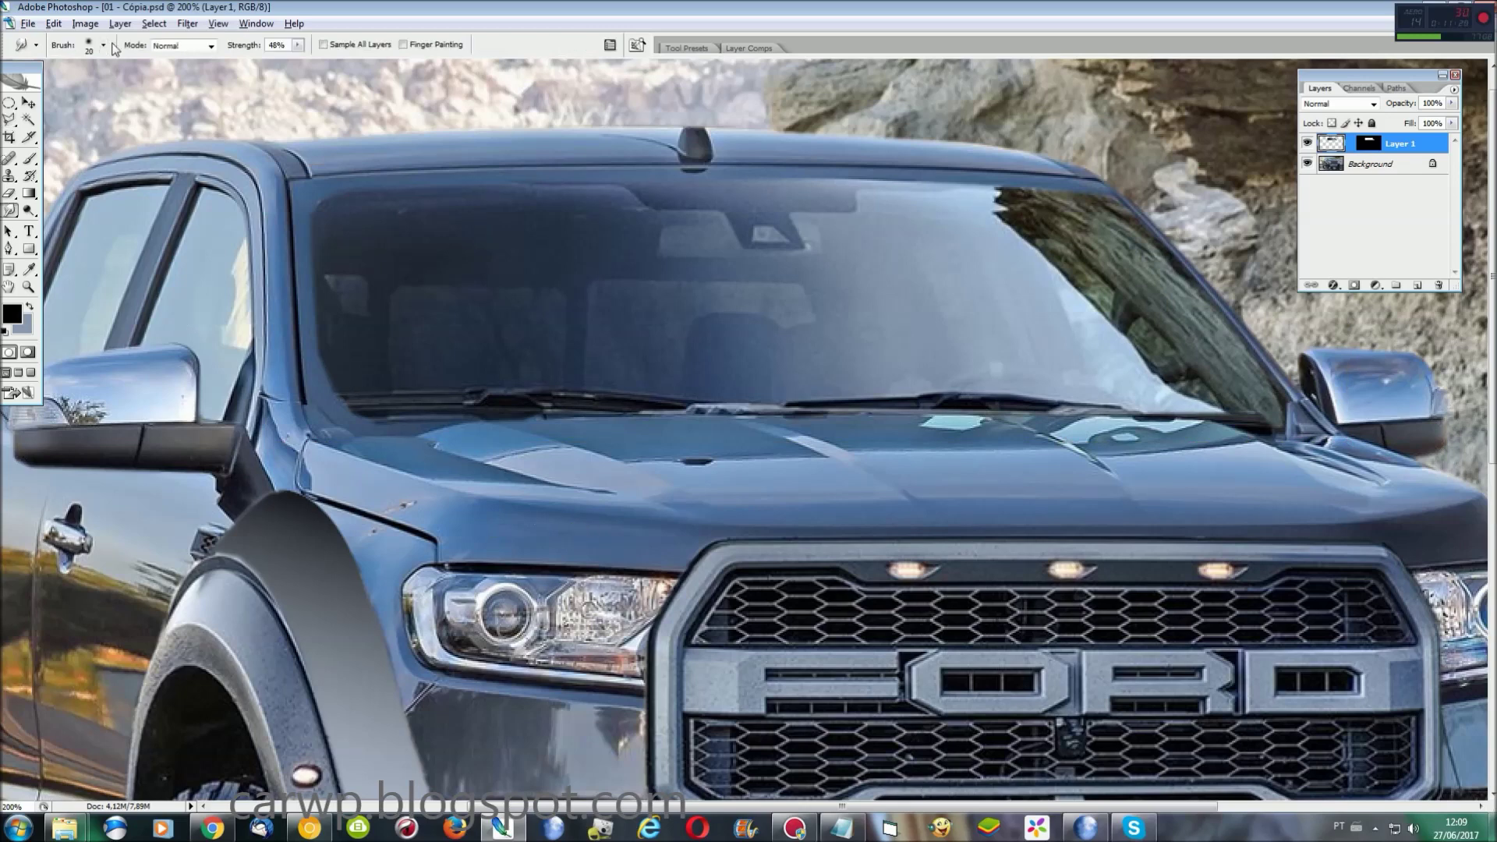
click(103, 45)
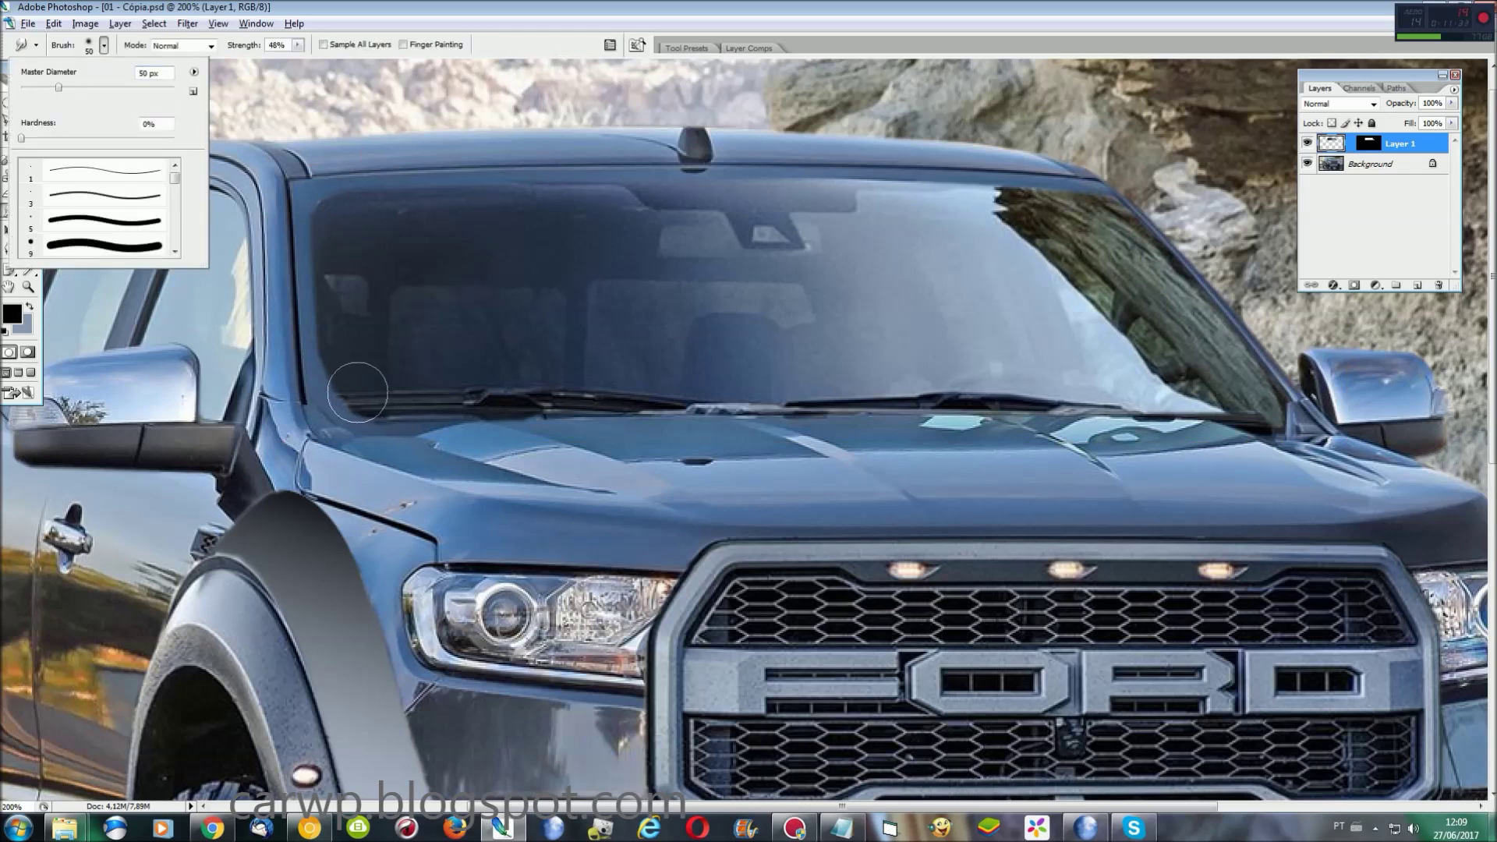
click(358, 380)
mouse_move(457, 393)
mouse_down()
mouse_move(772, 441)
mouse_move(936, 417)
mouse_move(1004, 431)
mouse_move(1131, 409)
mouse_move(1222, 421)
mouse_up()
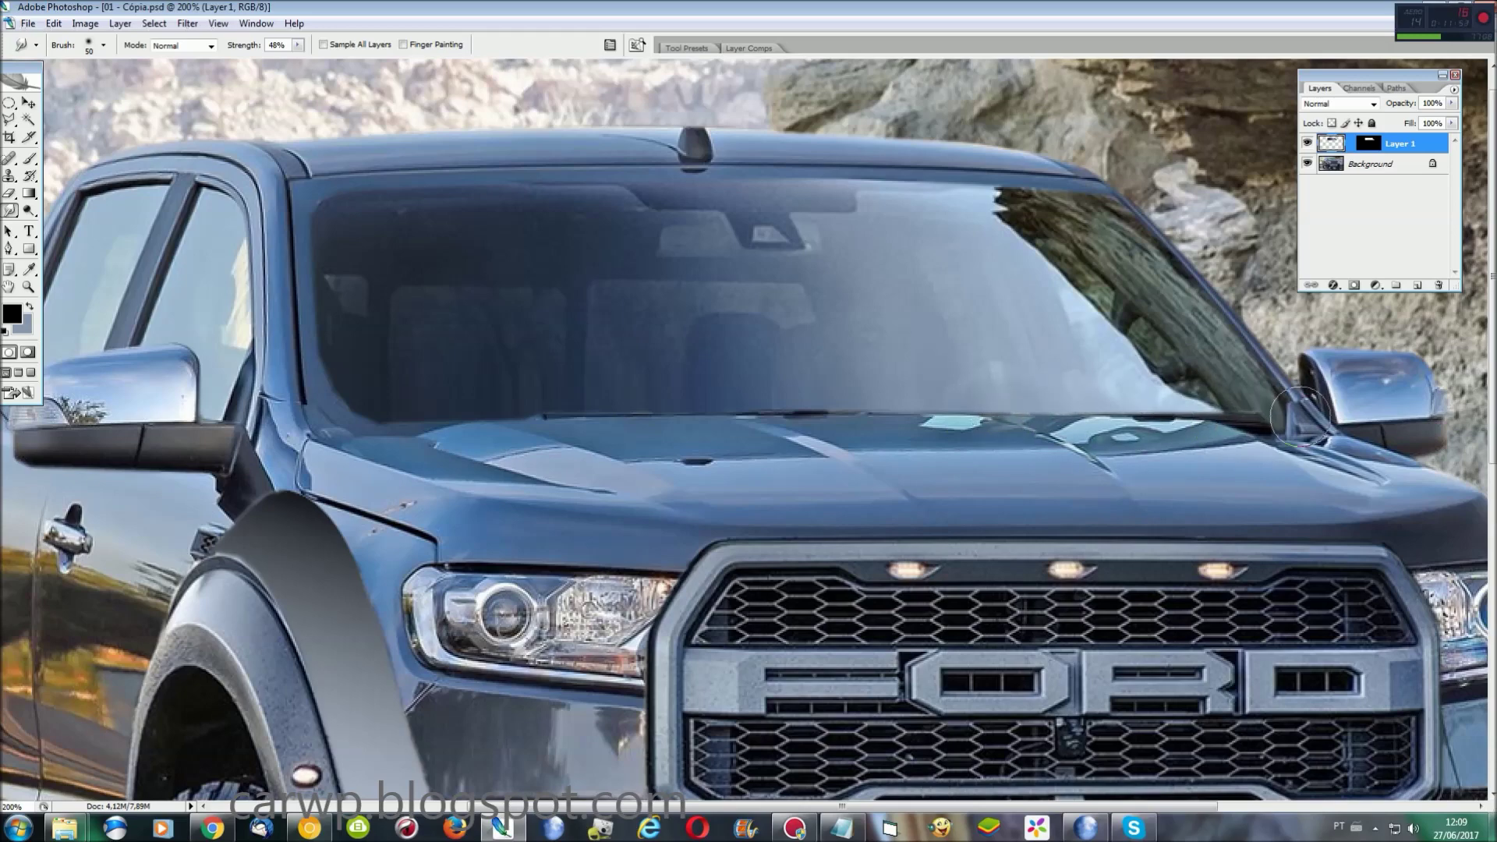
key(ctrl+0)
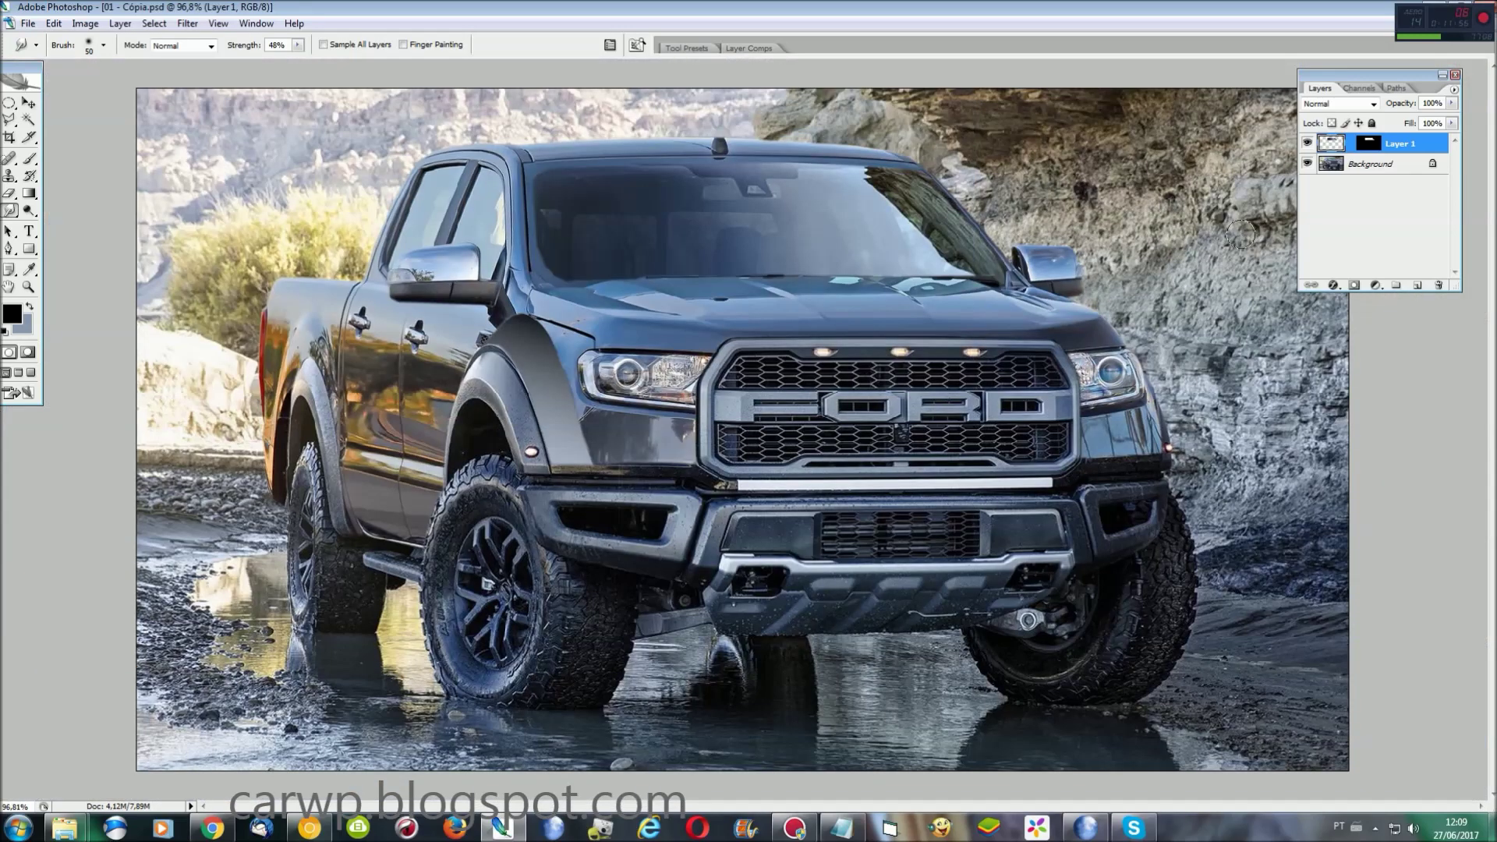
key(ctrl+e)
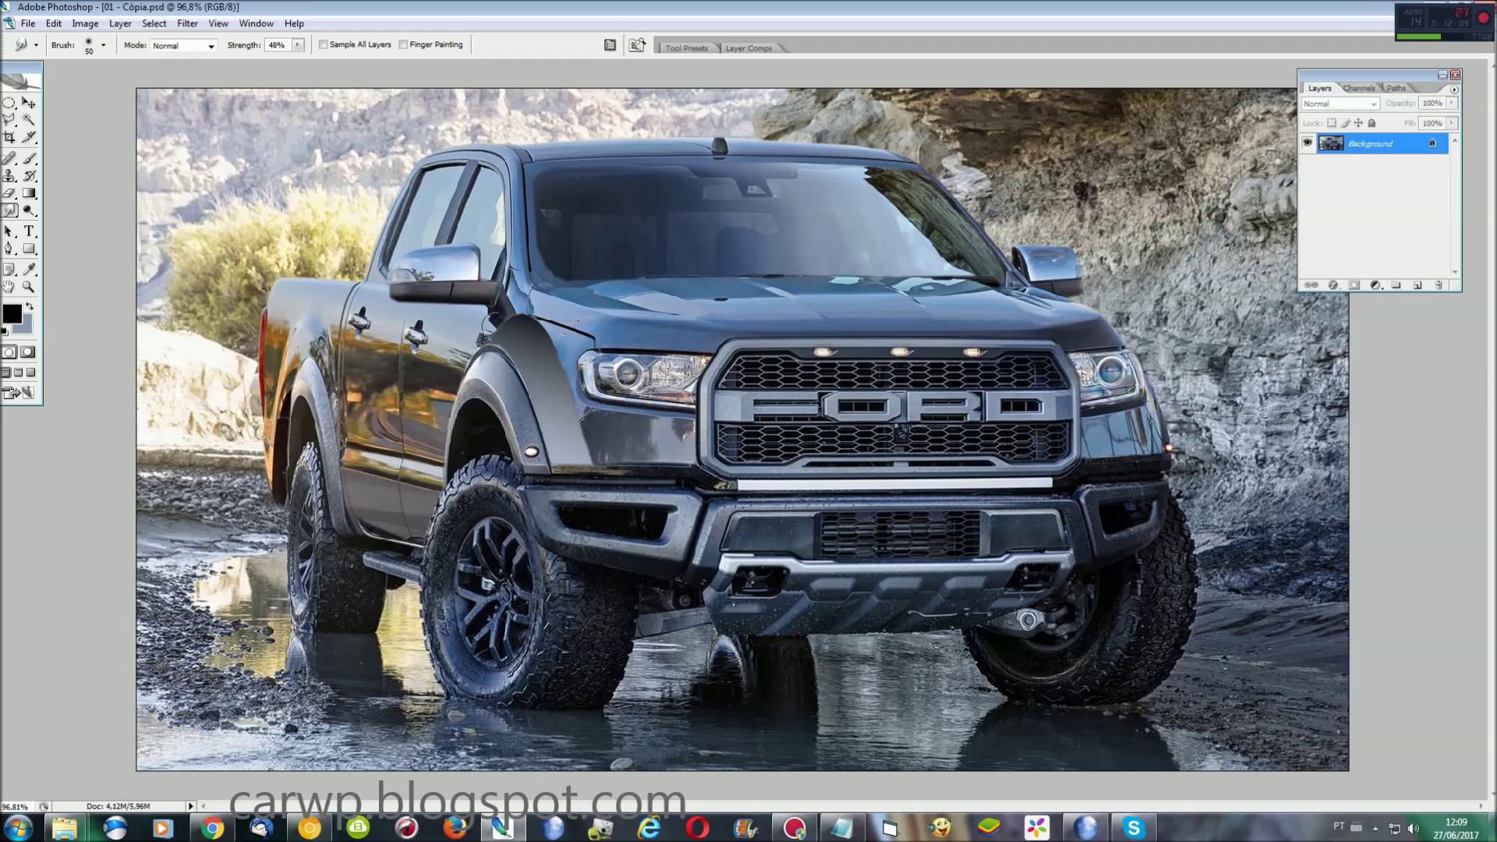
Step: In 01.jpg, lasso the roof strip above the Raptor's windshield
click(272, 28)
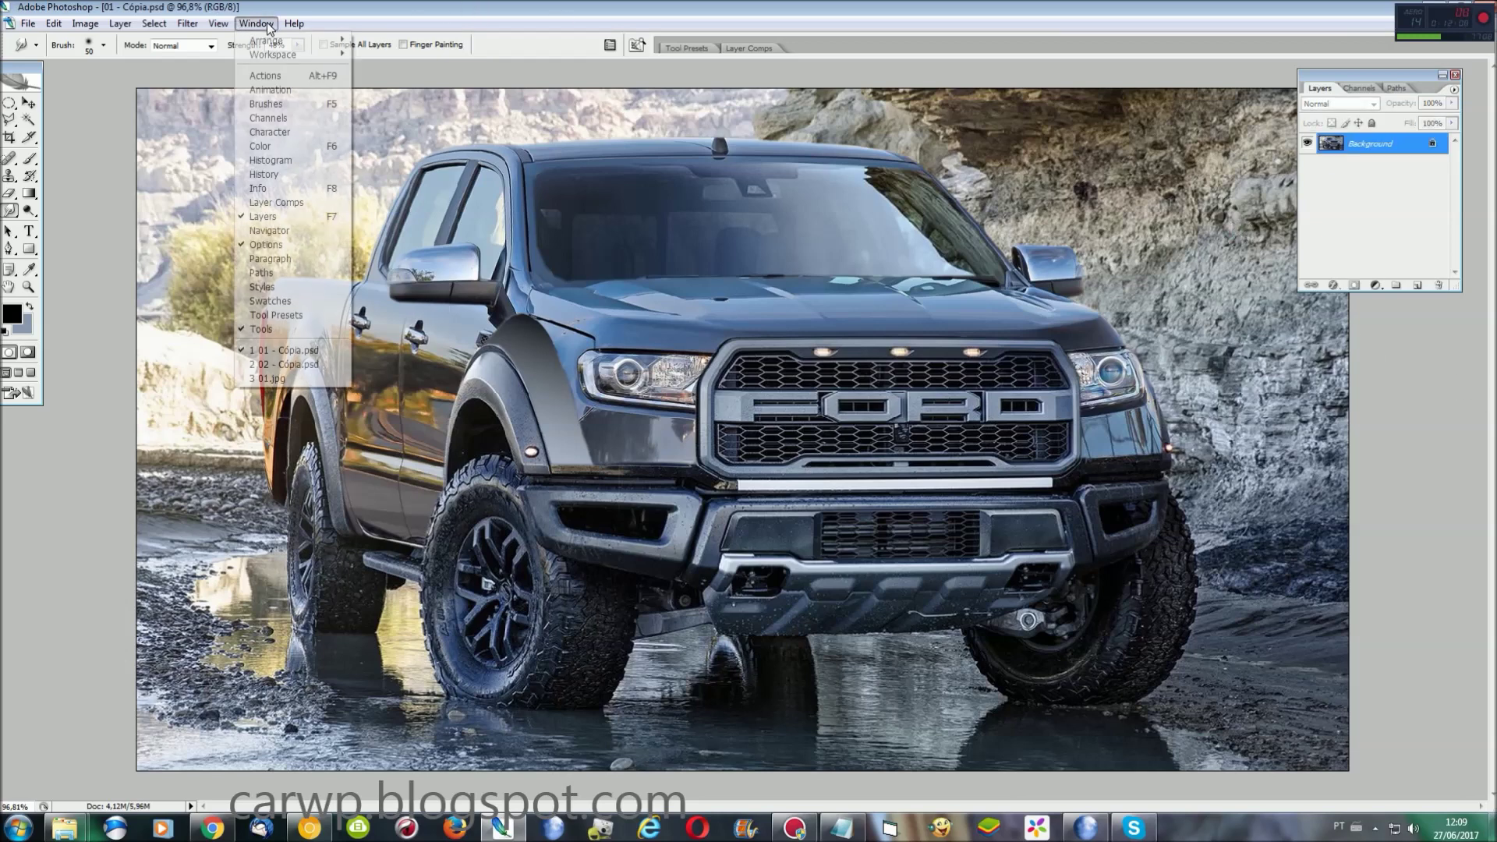
click(265, 378)
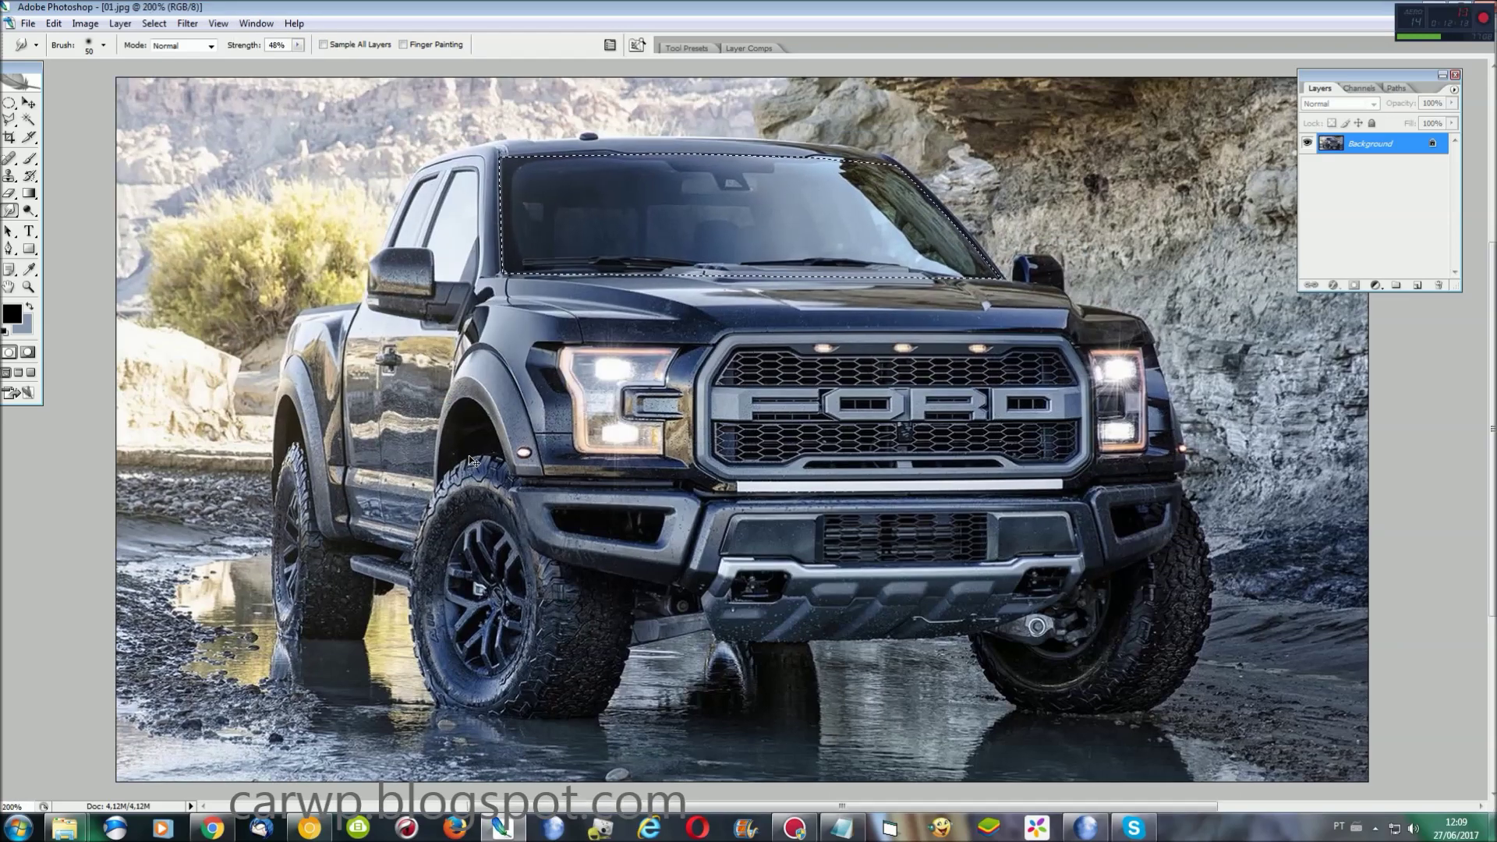
key(ctrl+plus)
key(ctrl+plus)
key(ctrl+d)
key(l)
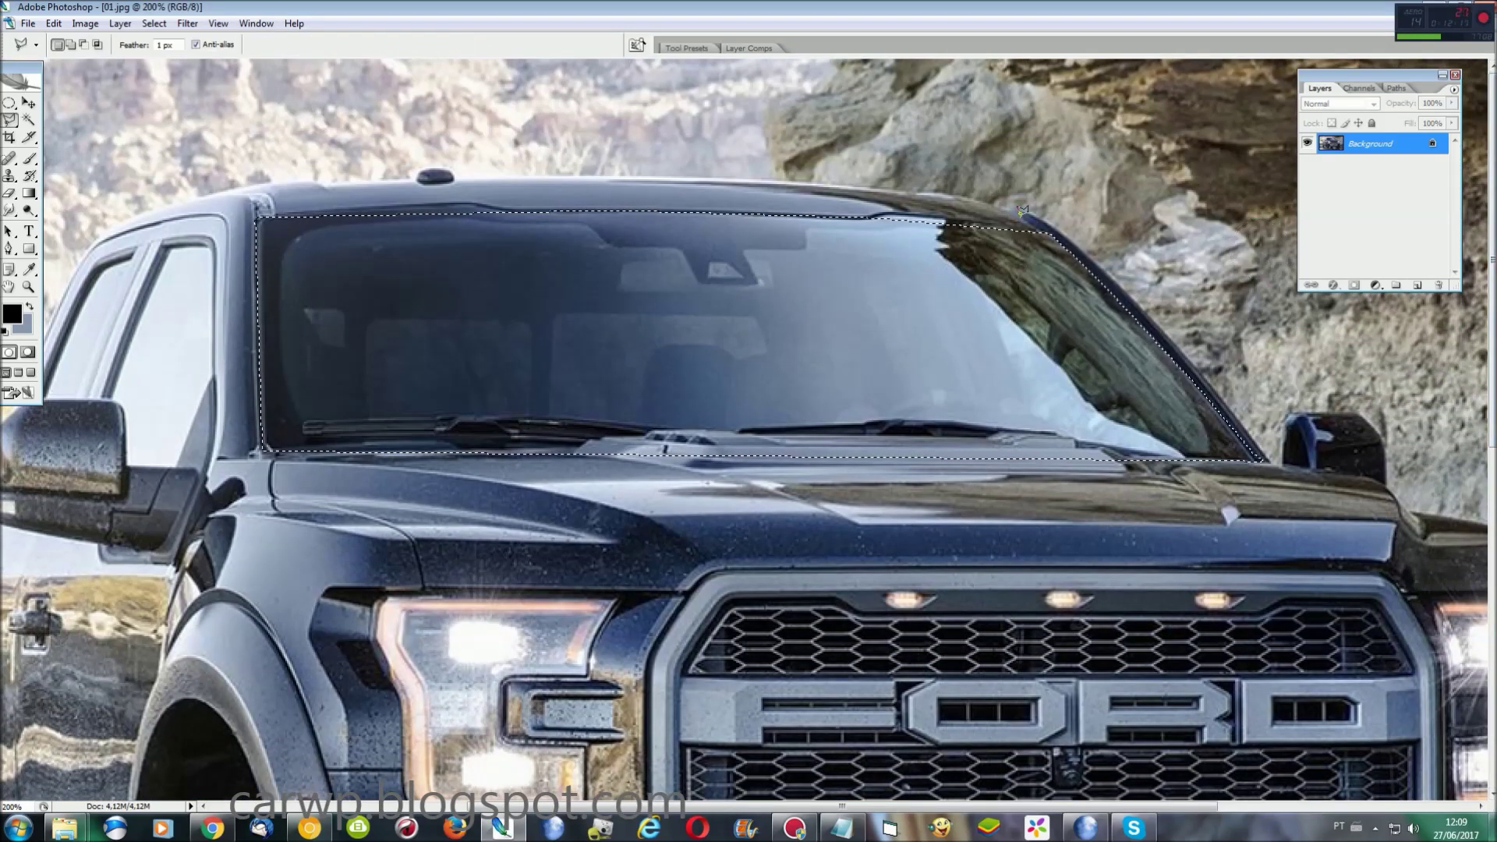
click(1047, 227)
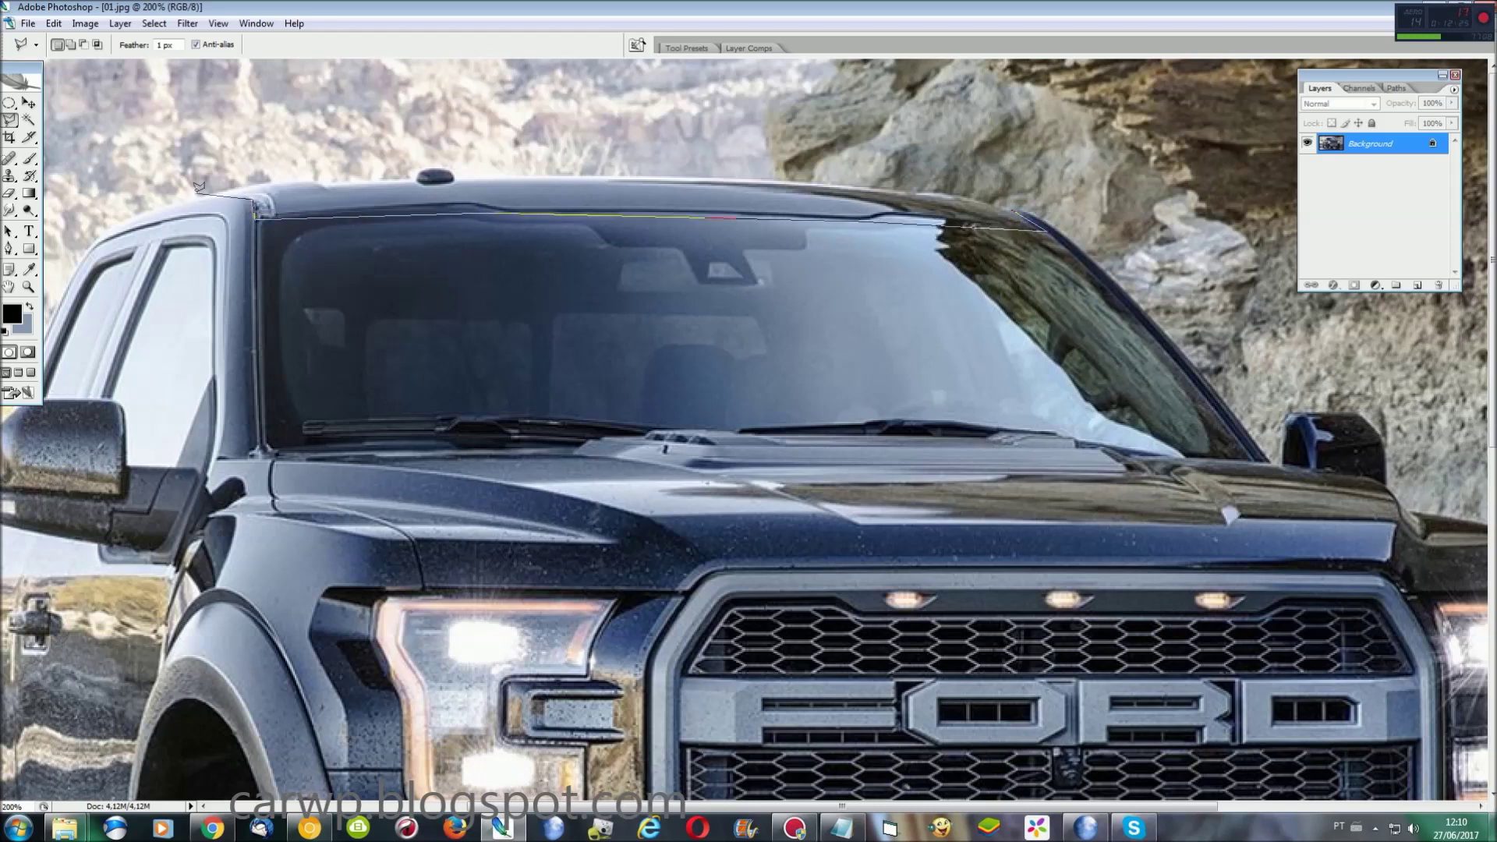
click(555, 176)
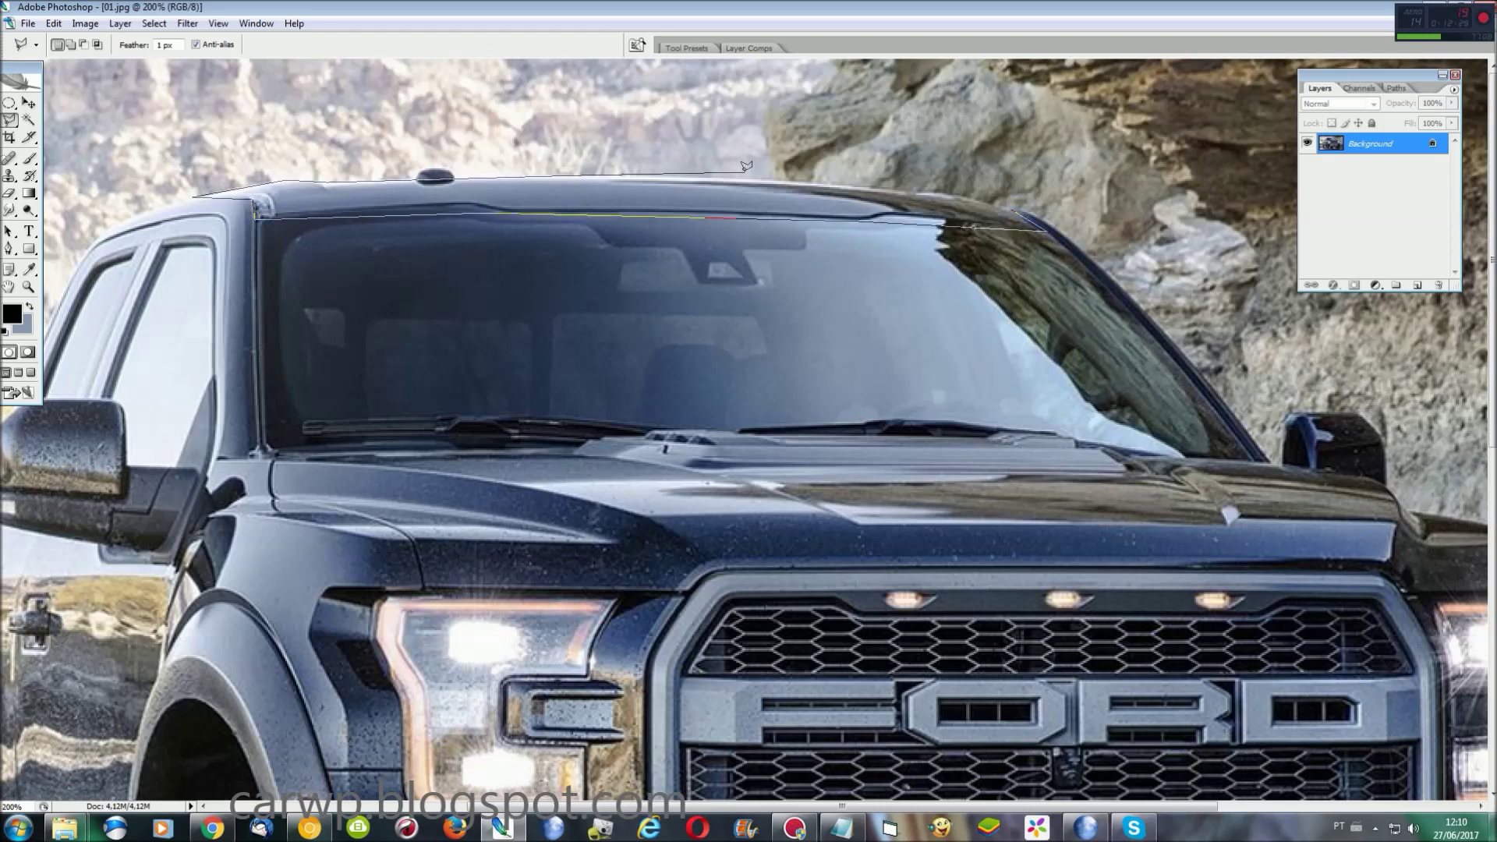
double_click(1008, 201)
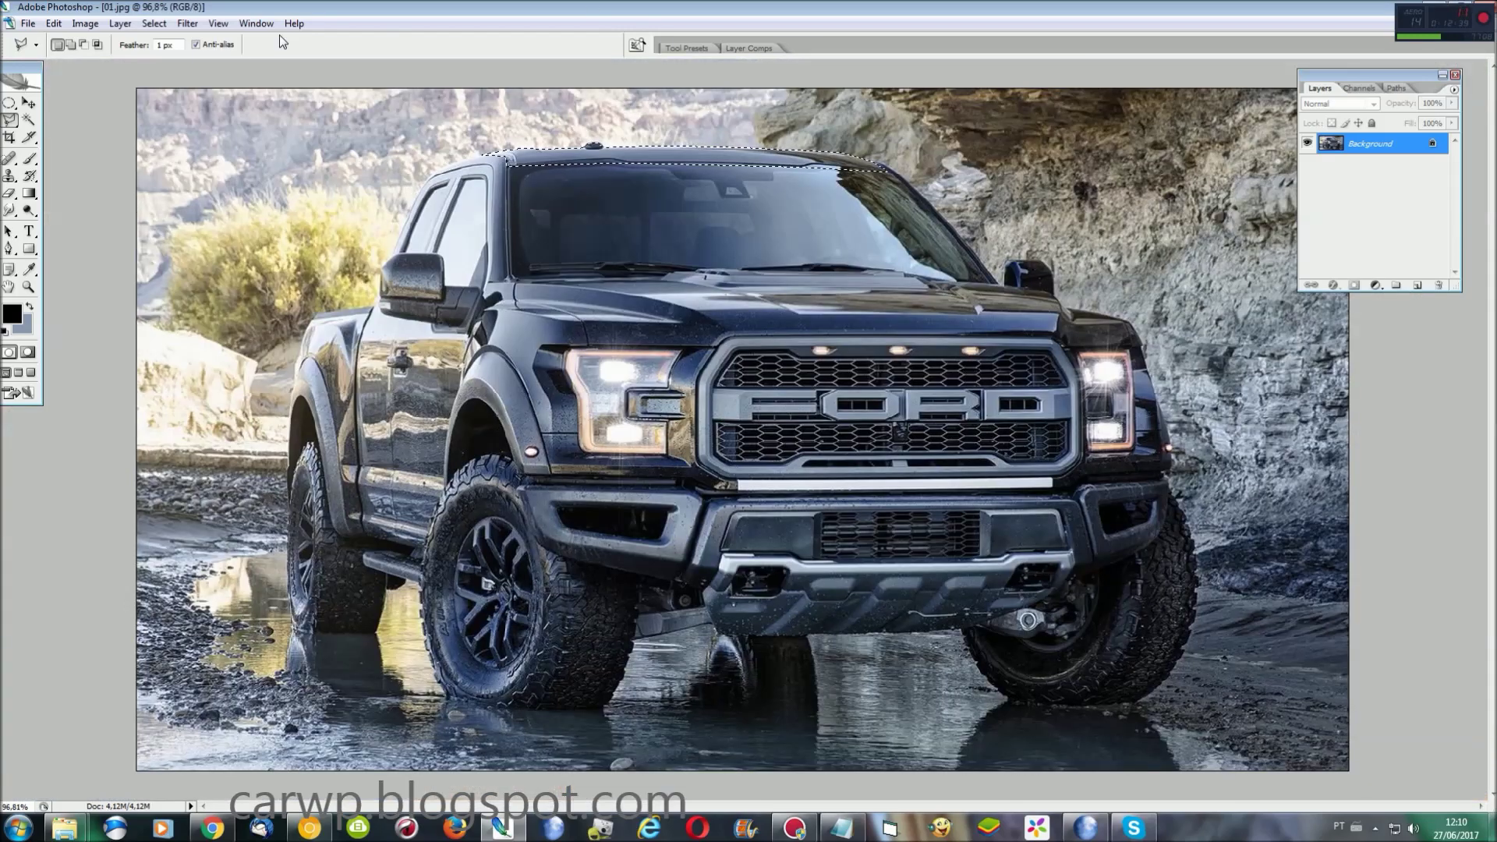
Step: Return to 01 - Cópia.psd and paste the roof strip as a new layer over the front
click(256, 23)
click(292, 353)
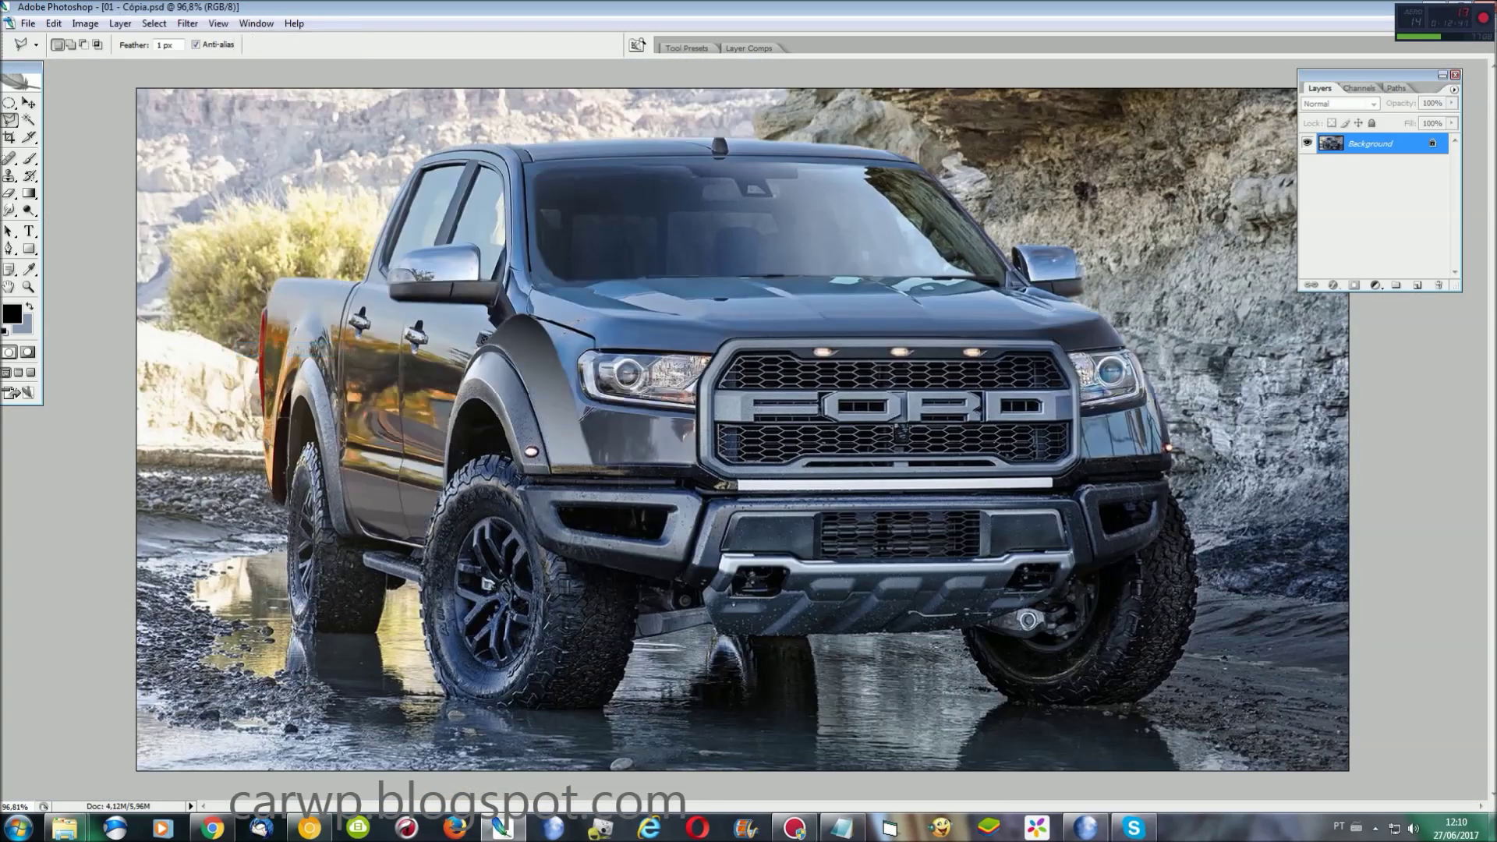
key(ctrl+plus)
key(ctrl+plus)
scroll(1238, 560, up, 5)
scroll(1238, 560, up, 2)
key(ctrl+v)
key(ctrl+t)
Step: Move the roof strip onto the roof, scale it to about 102.8%, rotate and tilt it
mouse_move(967, 425)
mouse_down()
mouse_move(937, 244)
mouse_move(894, 263)
mouse_up()
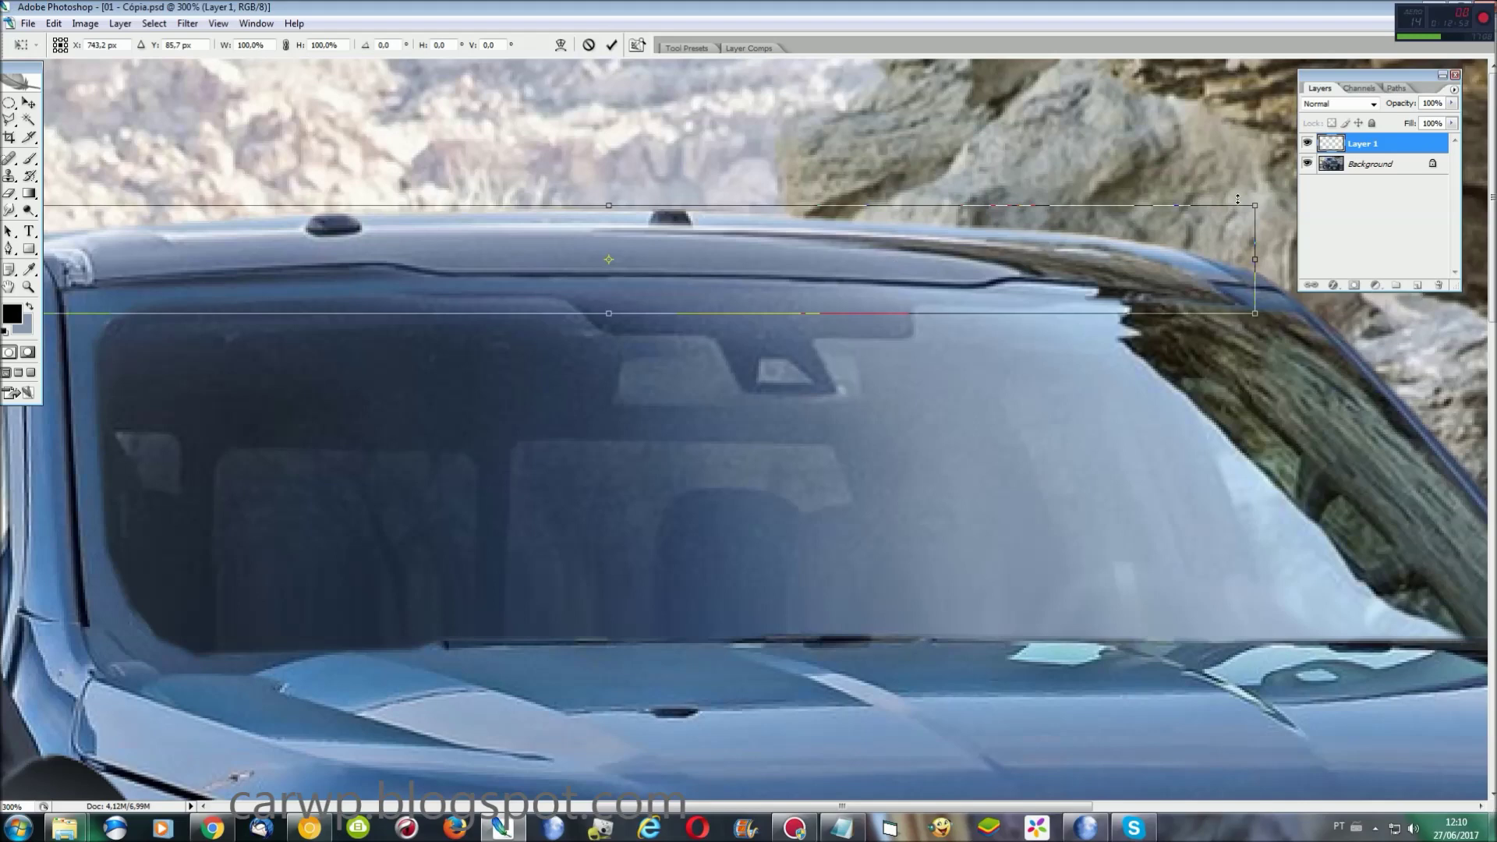
drag(1221, 197, 1209, 242)
right_click(1205, 249)
click(1333, 321)
drag(1333, 321, 1334, 307)
drag(780, 806, 604, 807)
right_click(647, 252)
click(489, 271)
drag(489, 272, 492, 275)
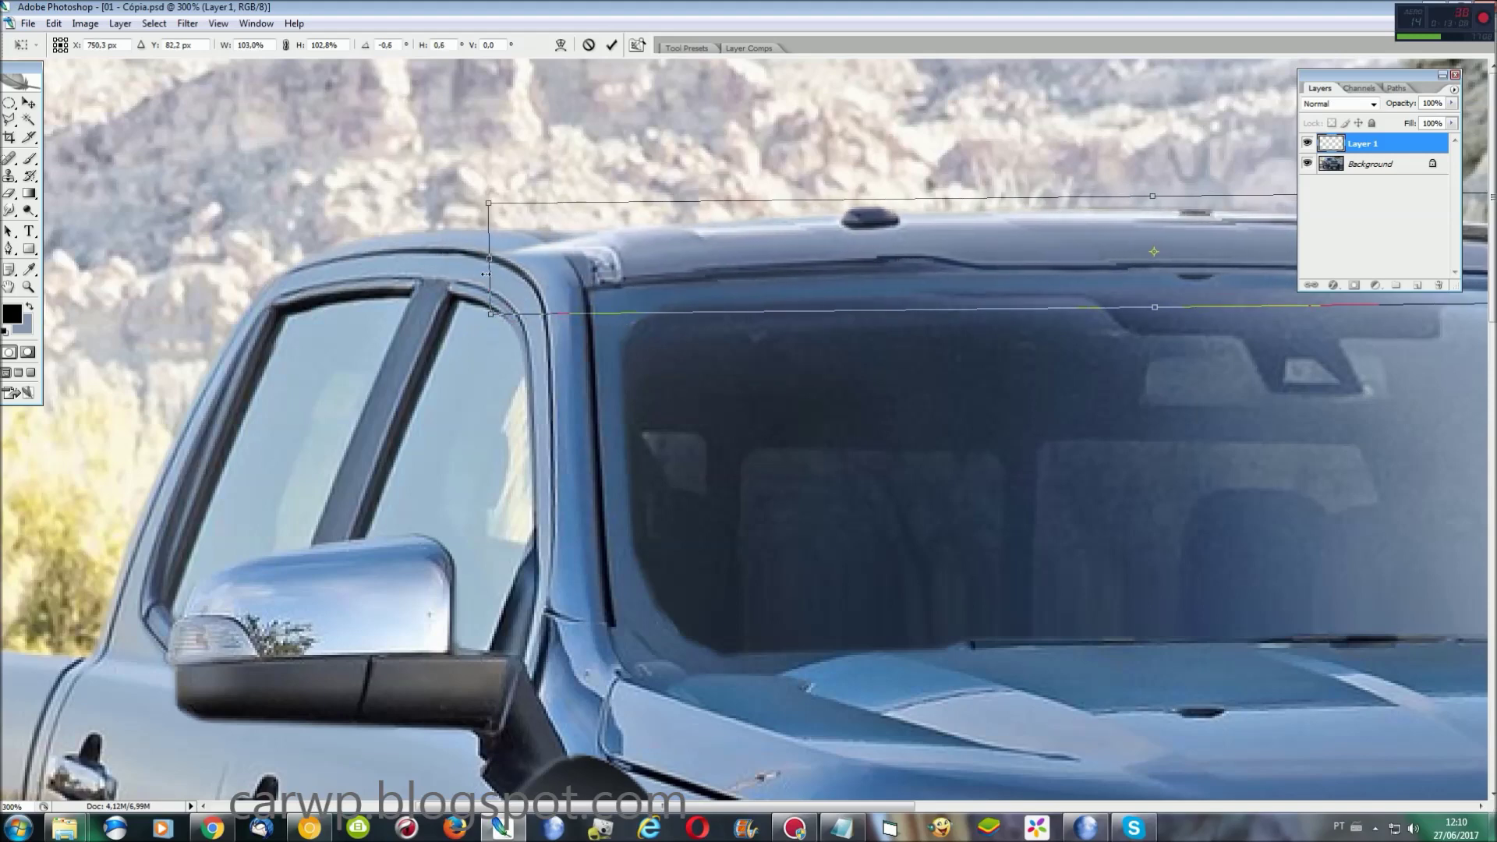
key(Return)
Step: Smudge the strip and warp it to follow the roof curve and windshield top
key(r)
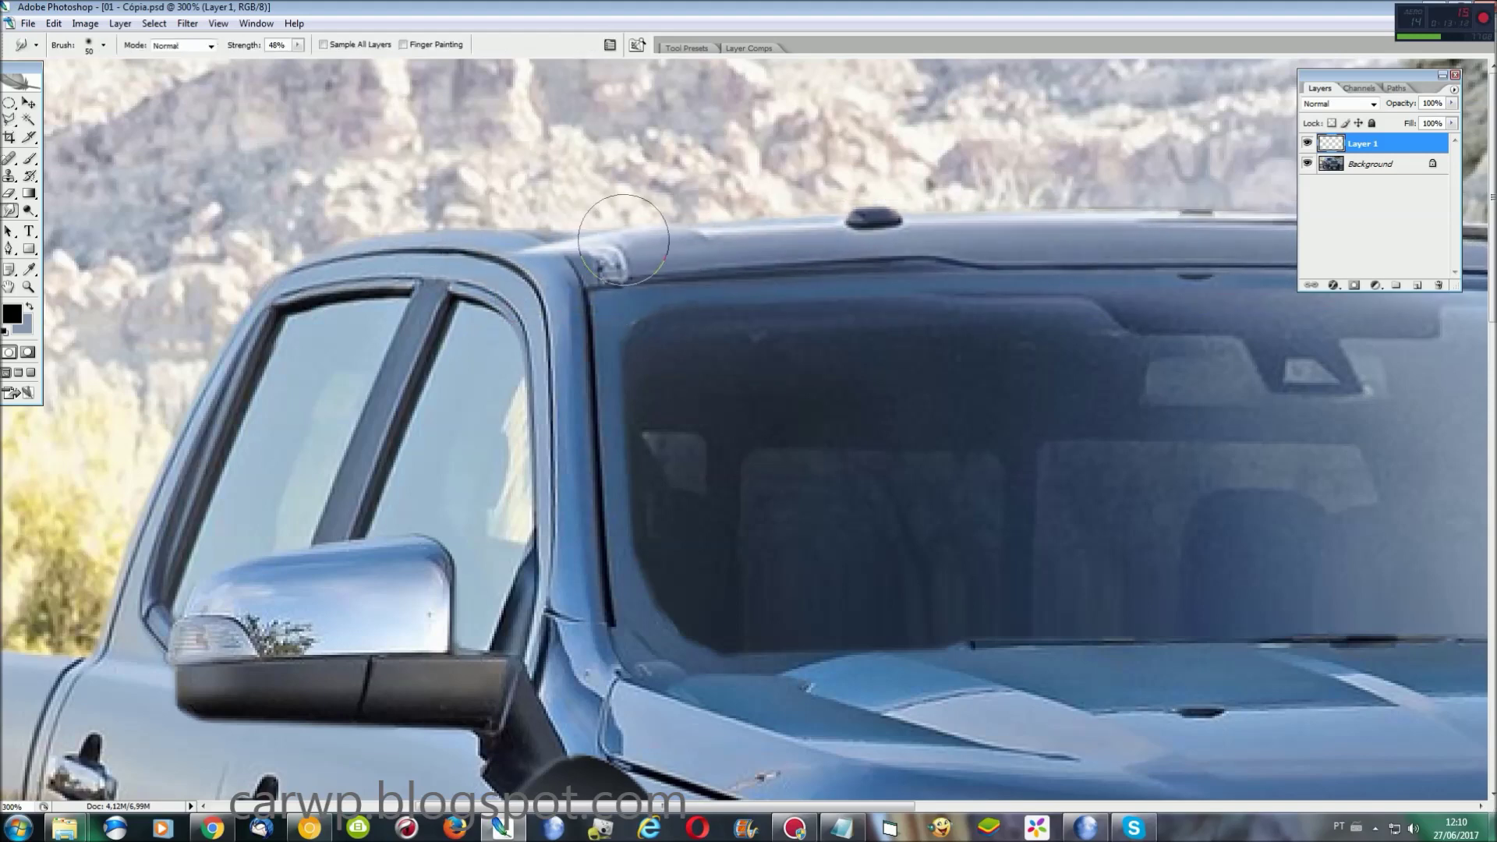
drag(827, 807, 1004, 817)
key(ctrl+t)
right_click(914, 273)
click(939, 367)
mouse_move(749, 257)
mouse_down()
mouse_move(755, 293)
mouse_move(651, 215)
mouse_up()
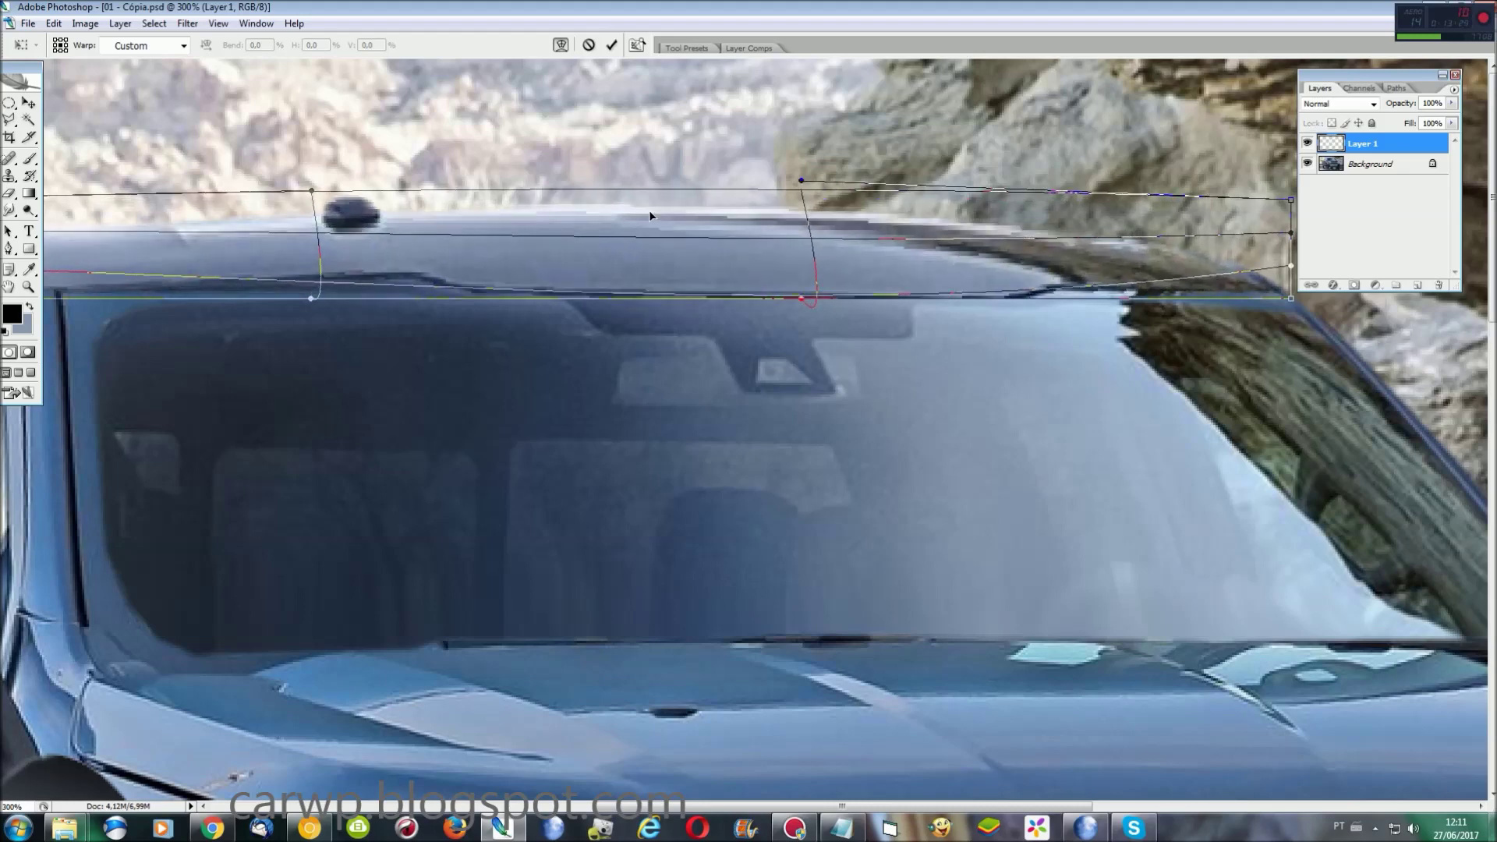
mouse_move(700, 293)
mouse_down()
mouse_move(728, 286)
mouse_move(635, 227)
mouse_up()
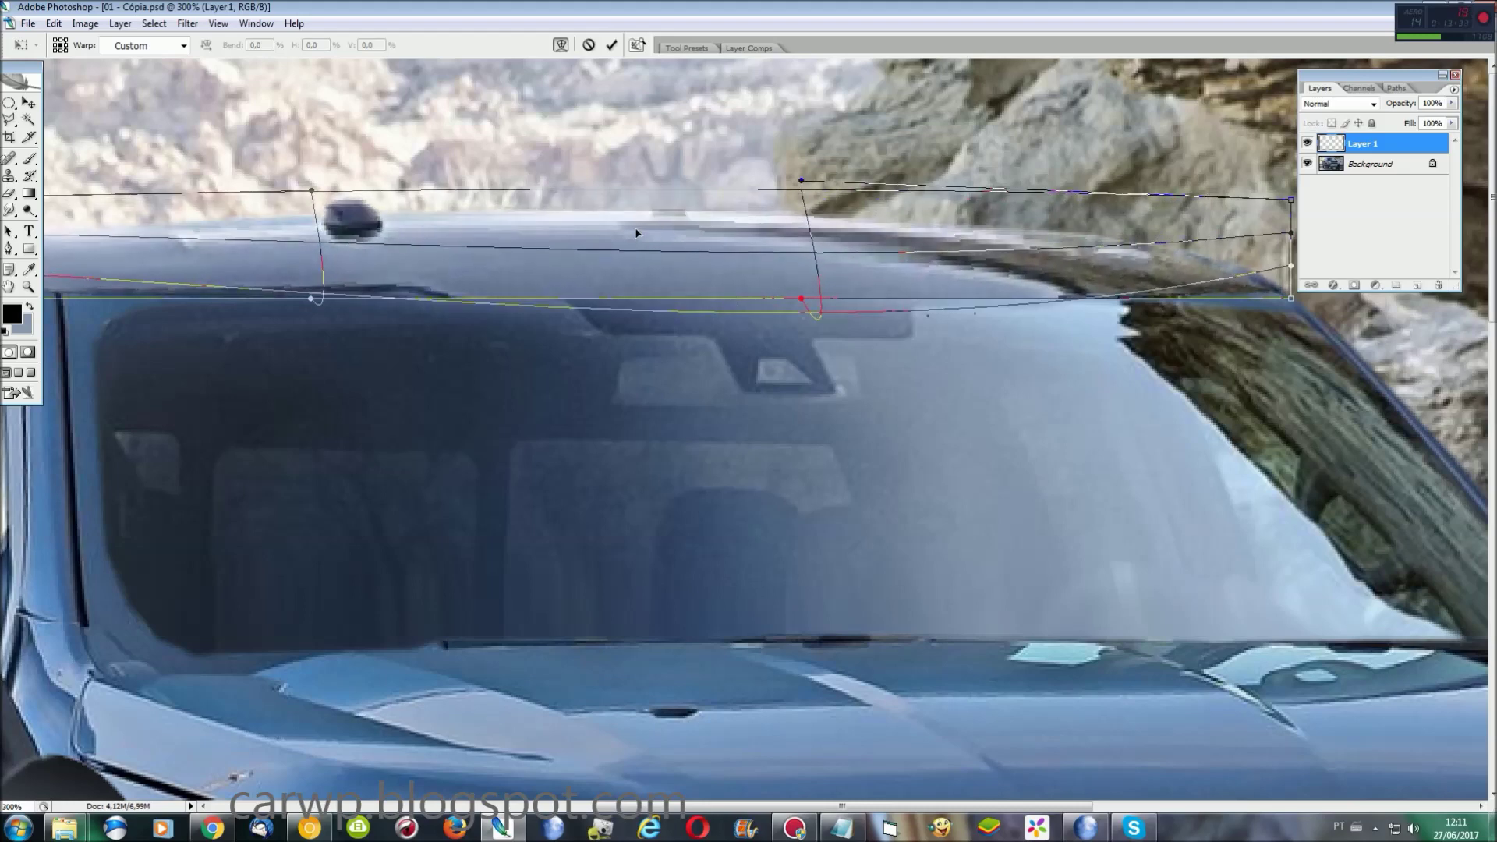
key(Return)
Step: Smudge the roof edge above the windshield on the Background, comparing with the strip hidden
key(r)
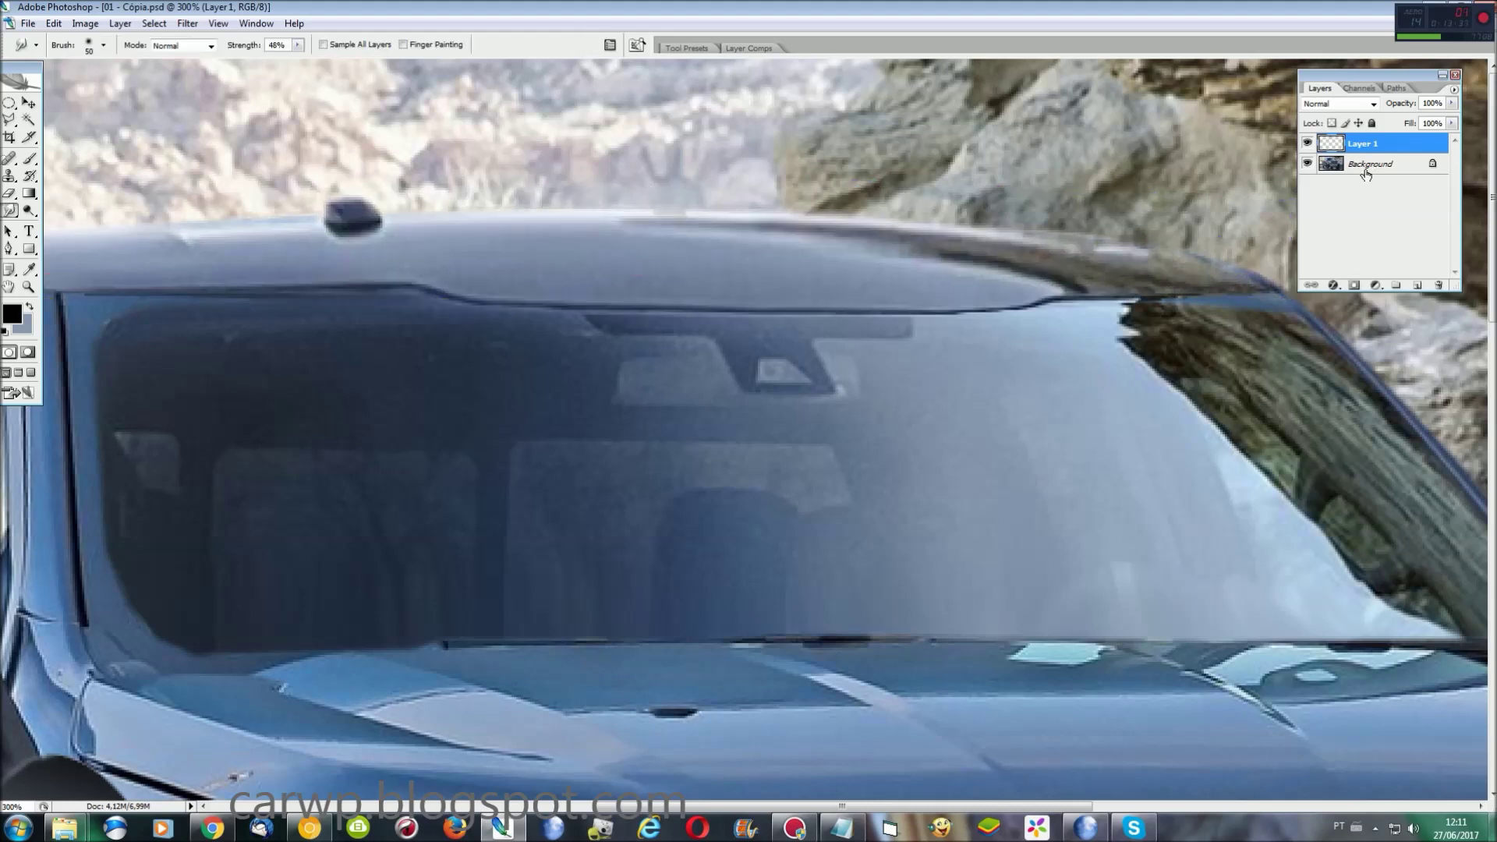
click(1366, 164)
mouse_move(1265, 319)
mouse_down()
mouse_move(1260, 331)
mouse_move(1177, 297)
mouse_move(1263, 300)
mouse_move(1216, 292)
mouse_up()
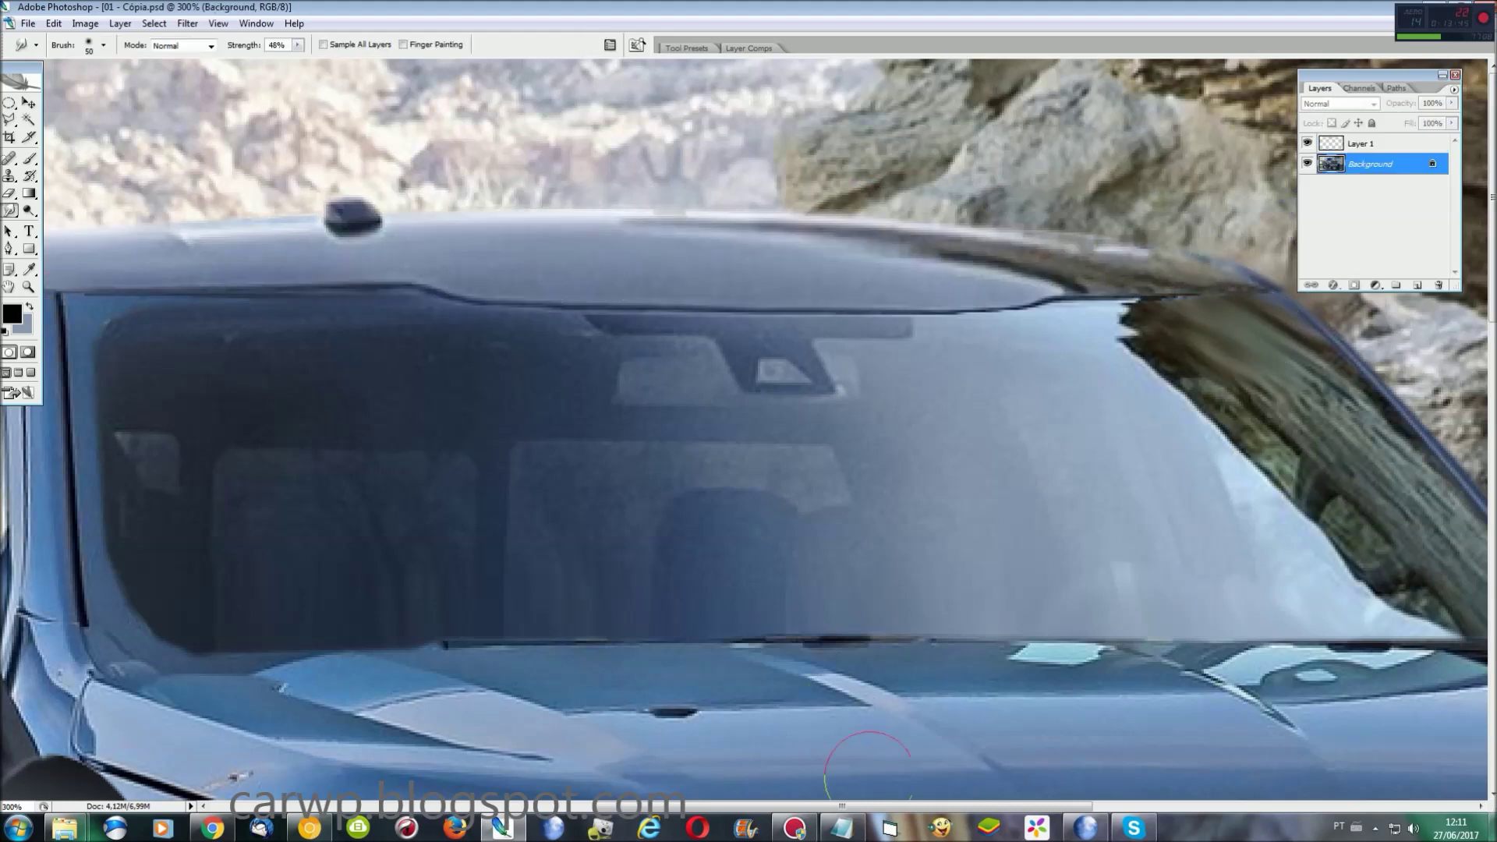
scroll(858, 624, left, 5)
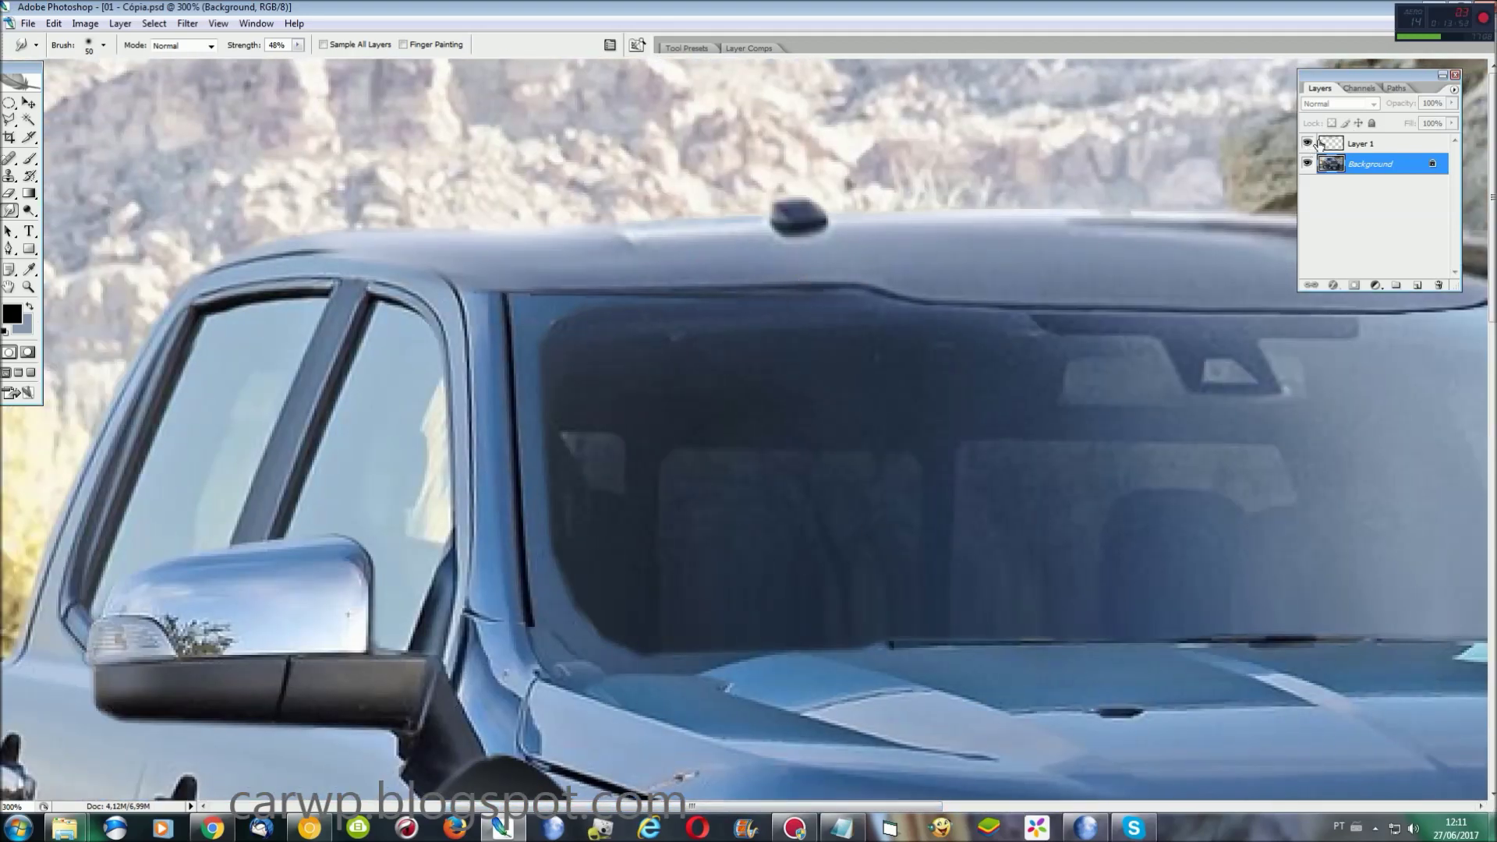
click(1325, 143)
click(1308, 143)
Step: Outline the area around the side window with the Polygonal Lasso, then deselect
key(l)
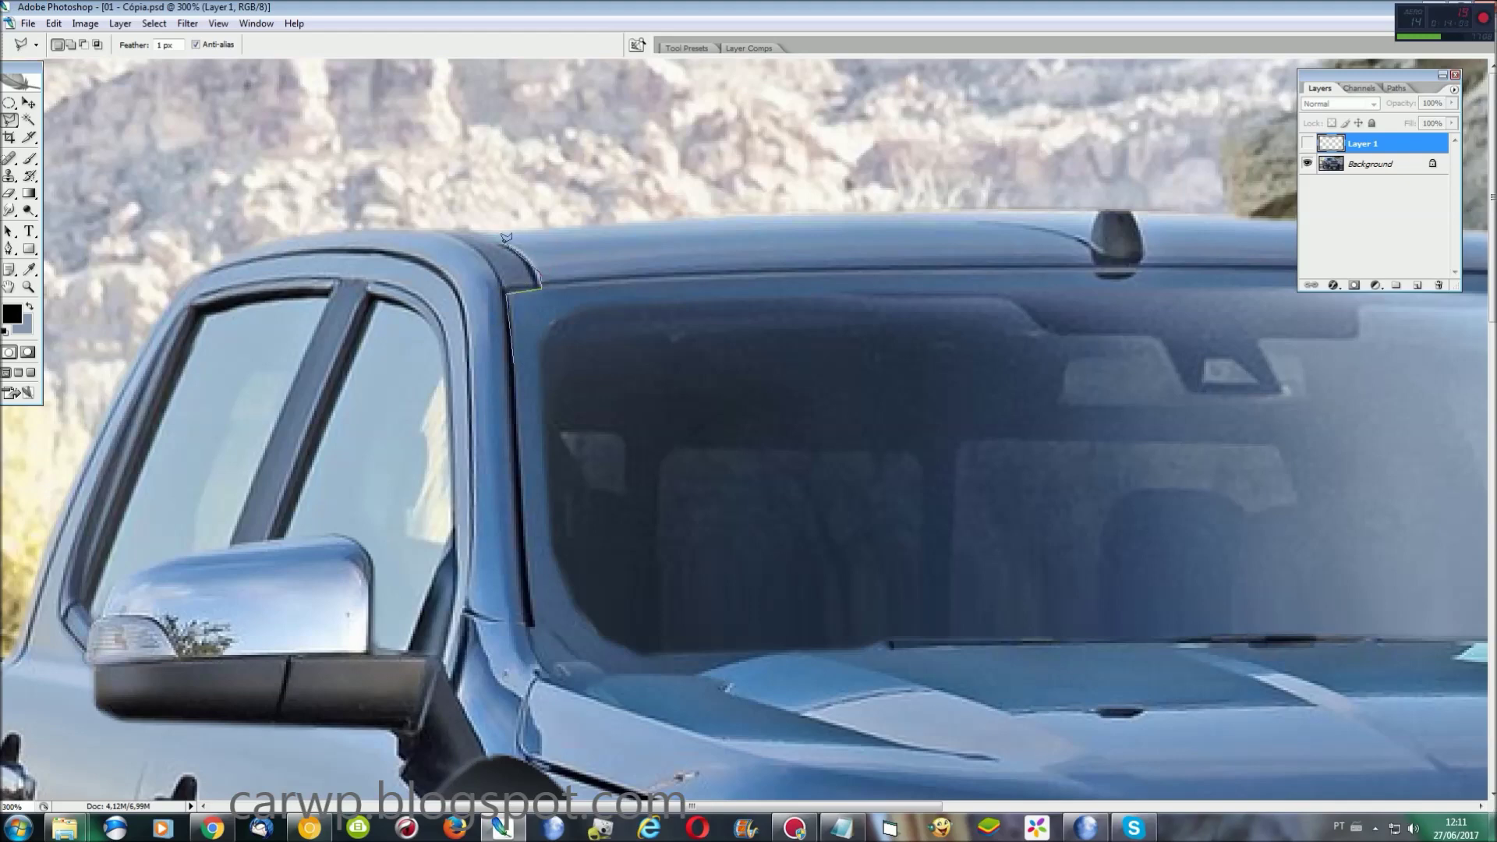
click(223, 312)
click(296, 421)
click(1307, 143)
click(511, 363)
click(508, 293)
key(ctrl+d)
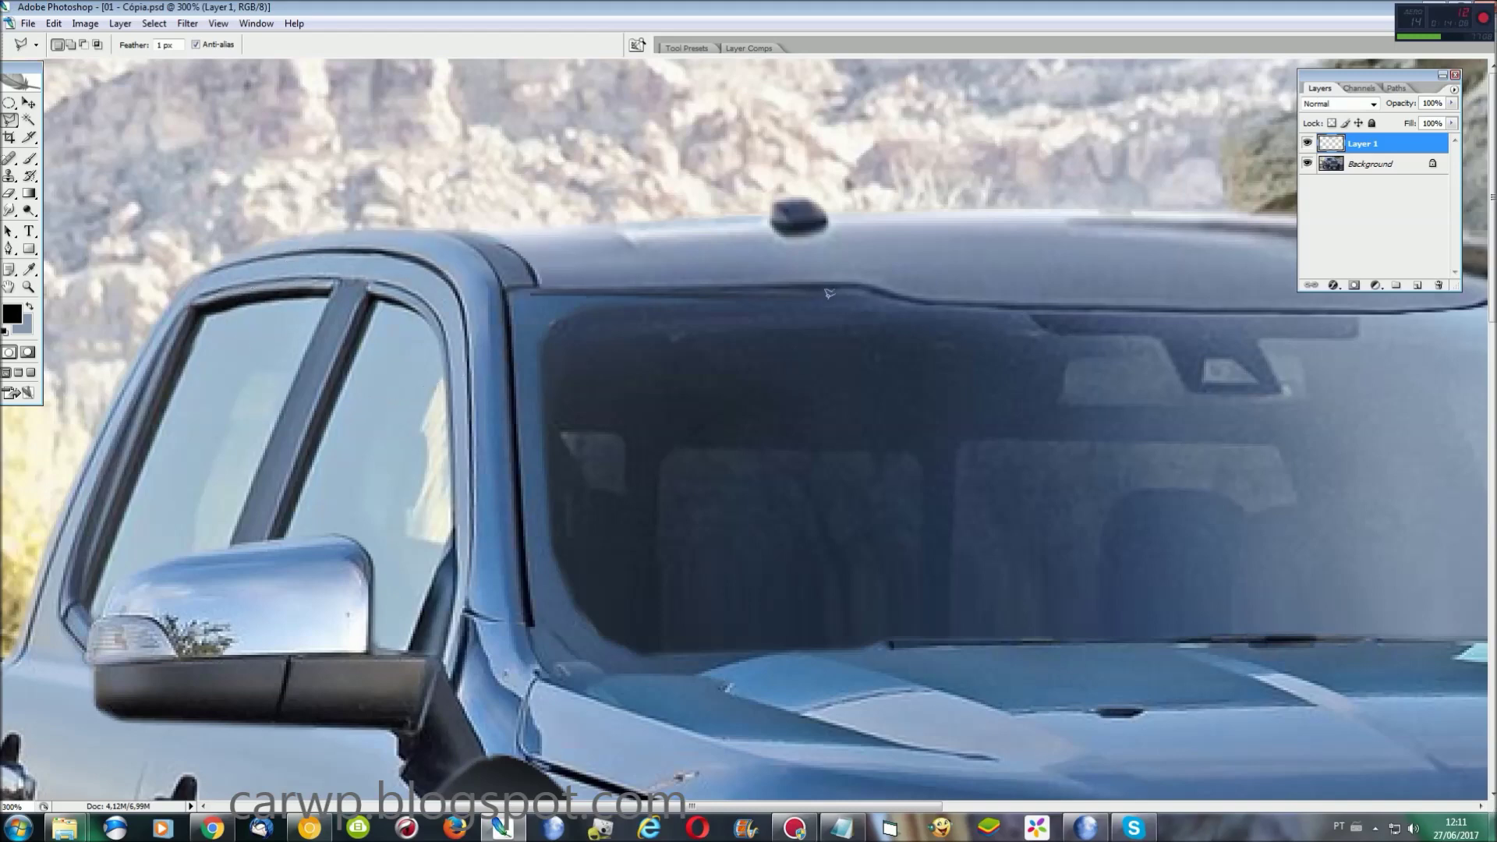
Step: Outline along the roof edge, then delete the empty Layer 1 with the whole truck in view
click(851, 282)
double_click(686, 361)
key(ctrl+d)
drag(786, 811, 973, 808)
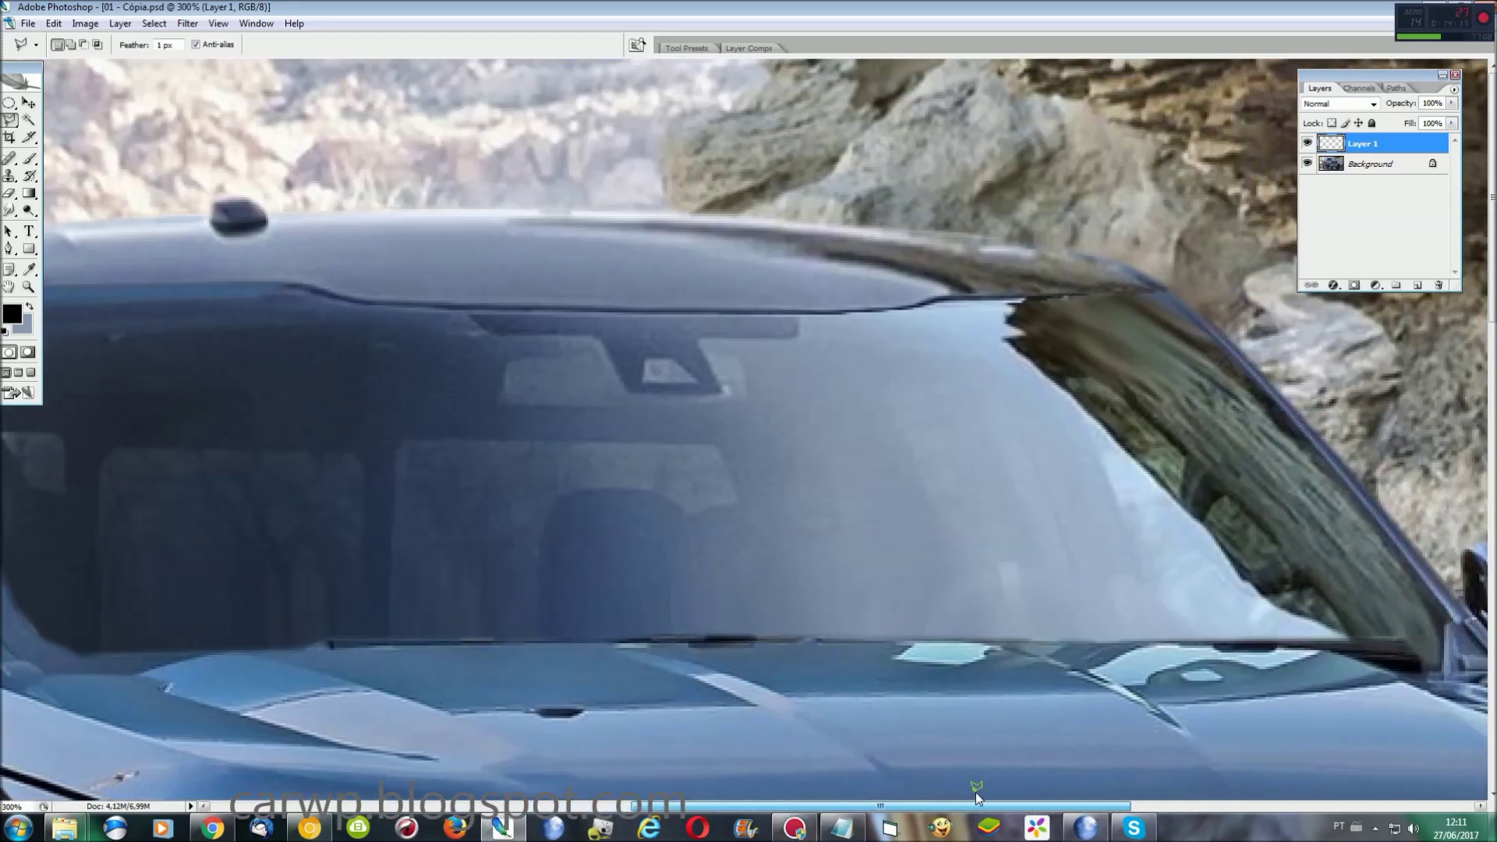
key(ctrl+0)
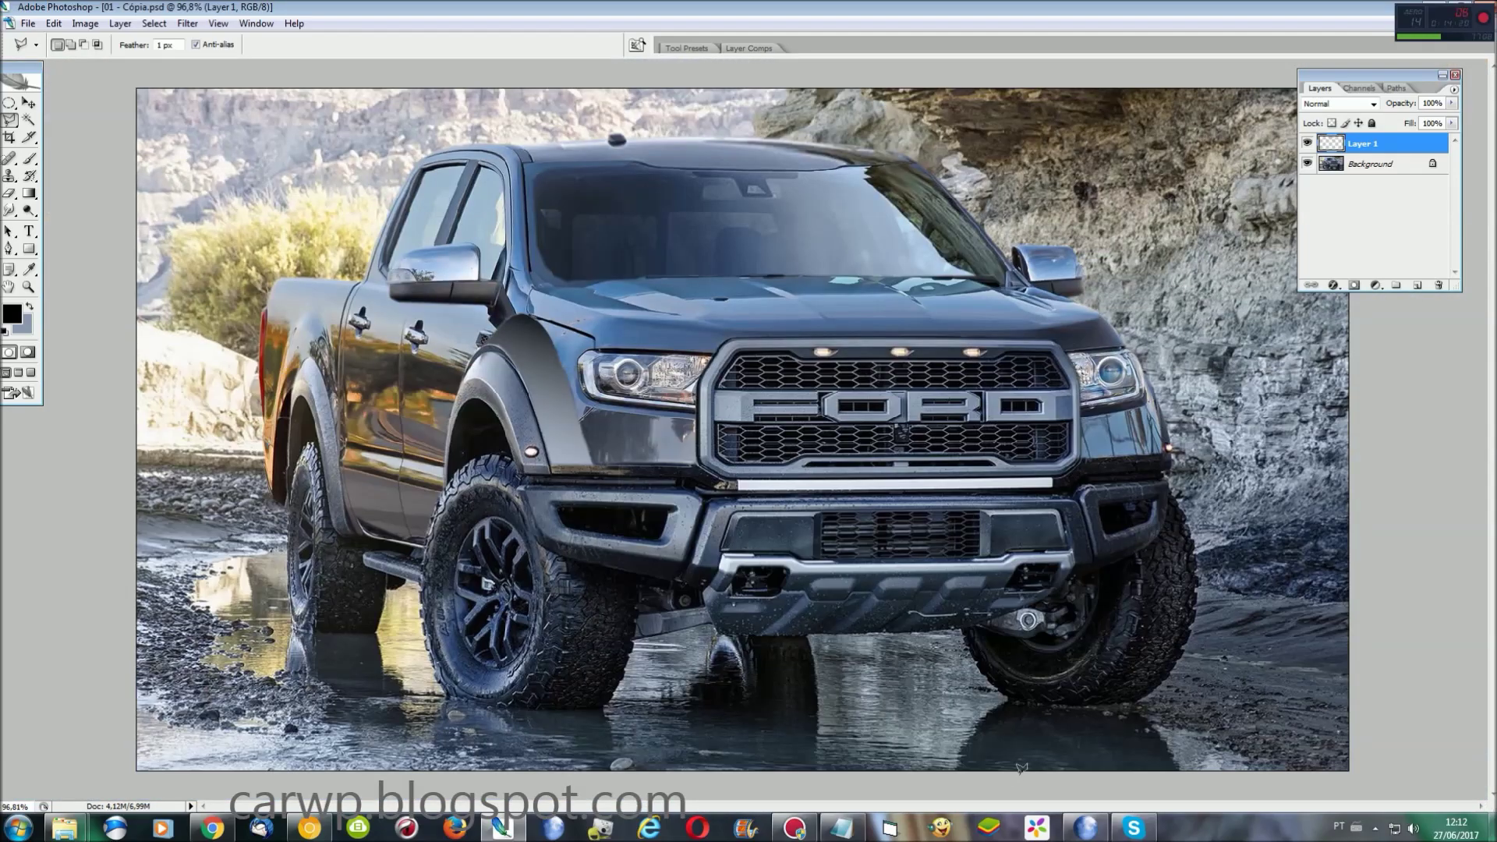
key(Delete)
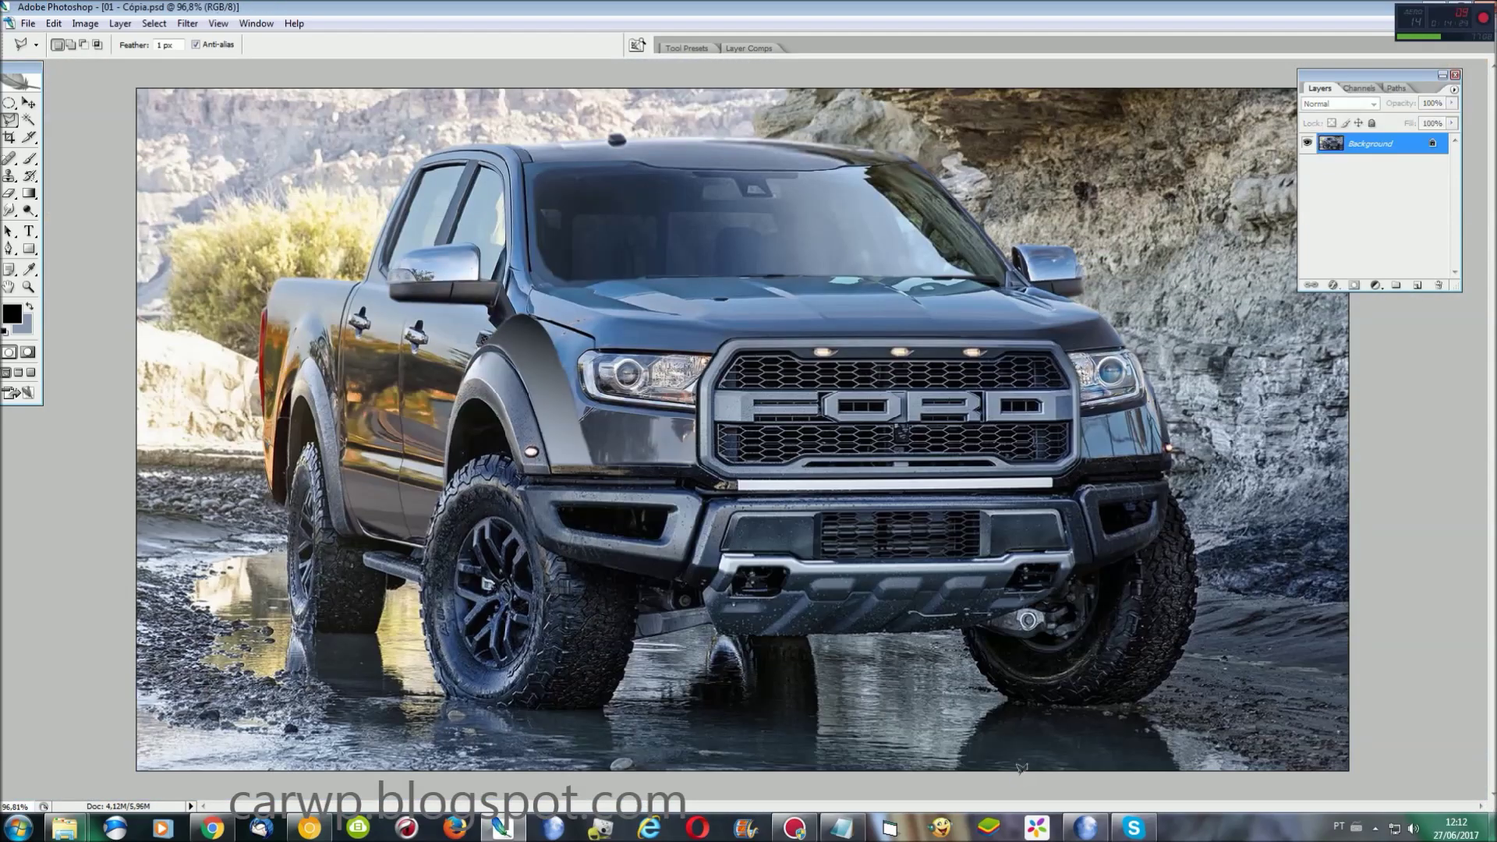
Step: Clear the fender selection and open 02 - Cópia.psd zoomed on the Ranger's front fender
click(28, 121)
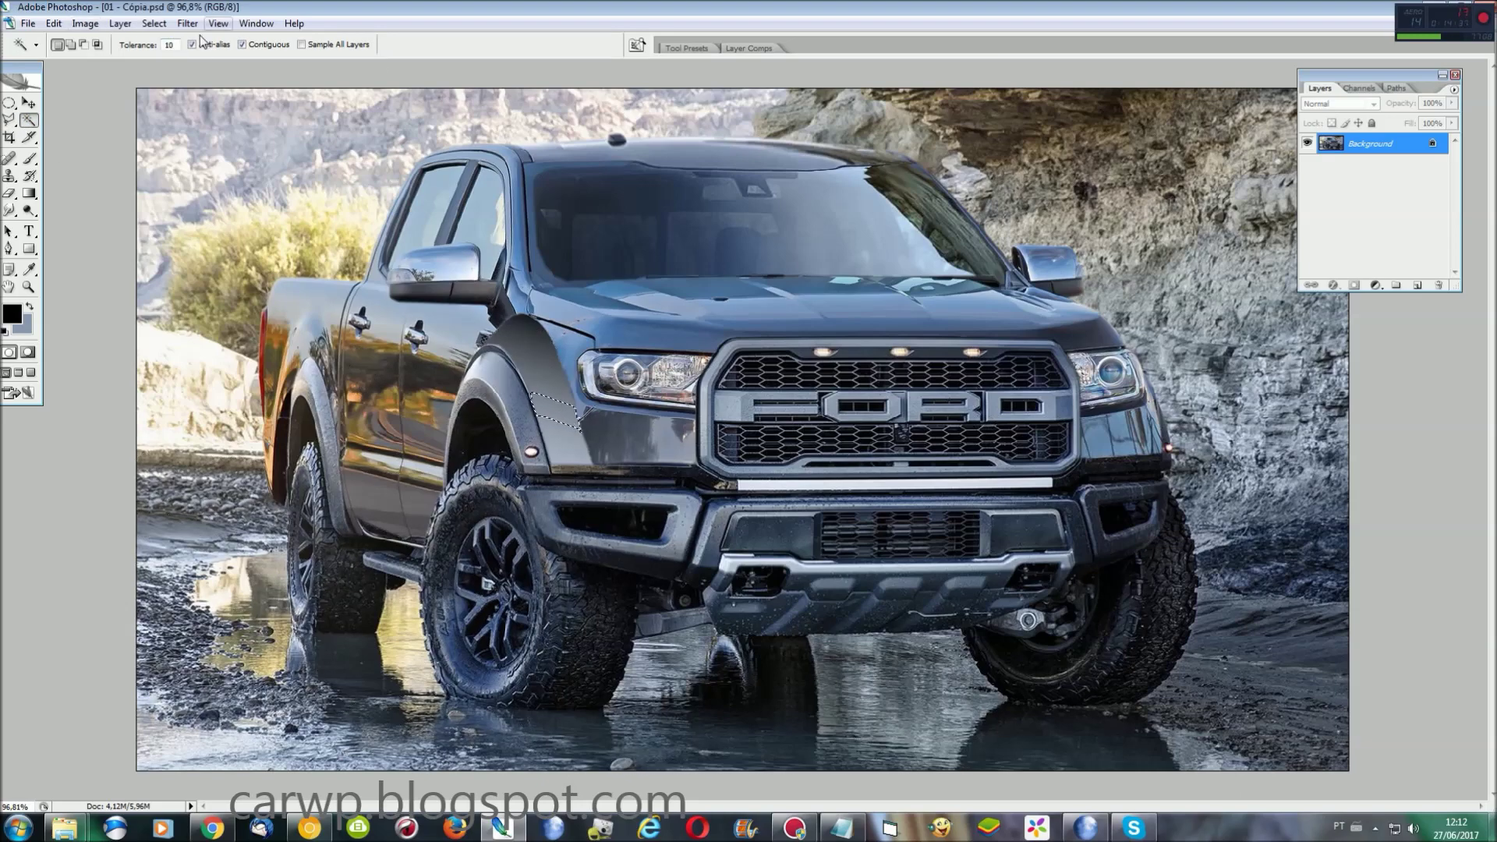
text(33)
key(ctrl+d)
click(255, 24)
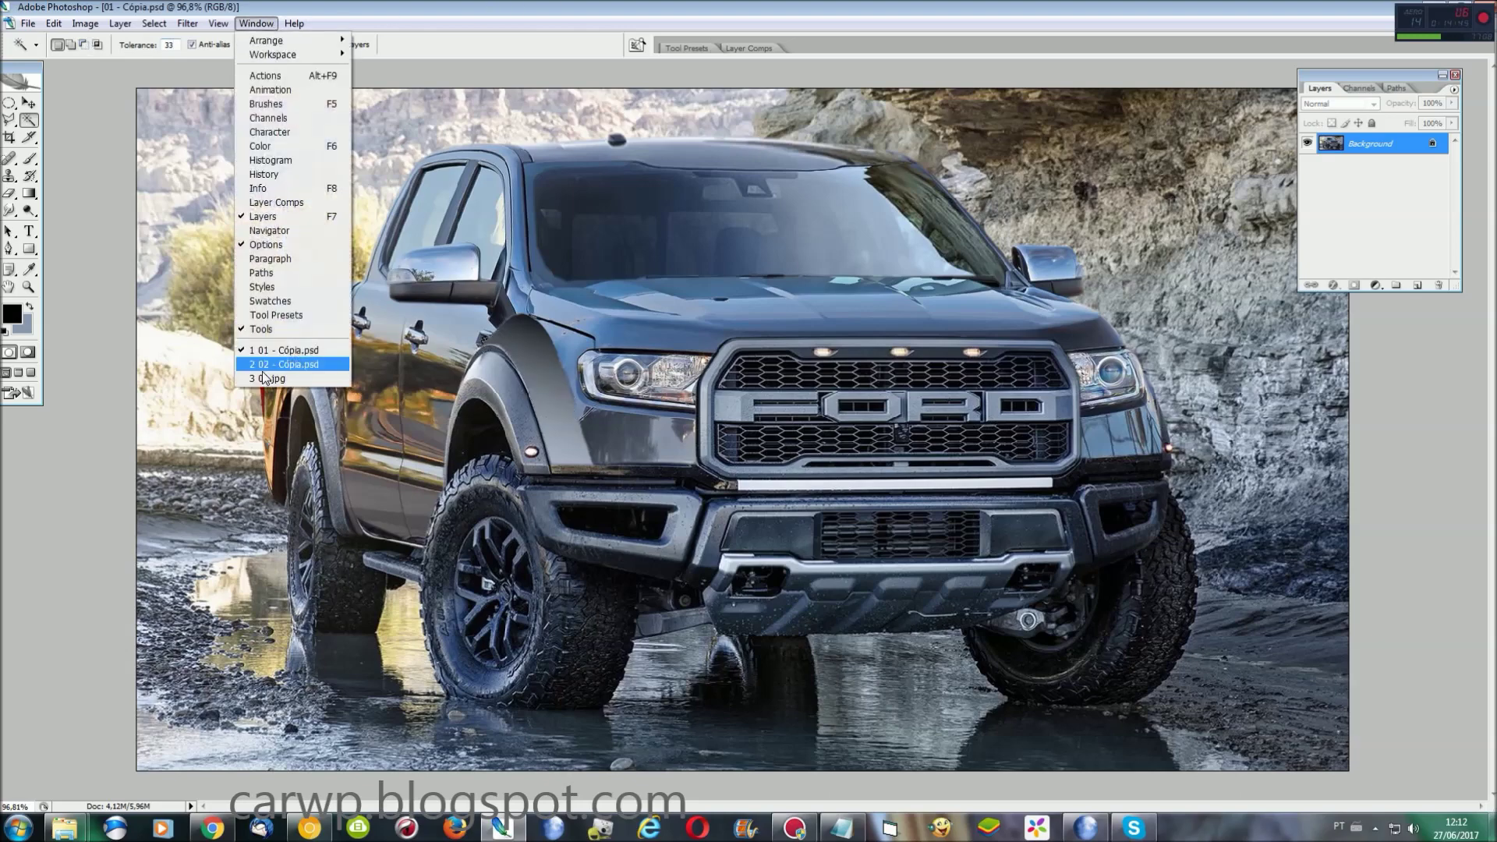
click(275, 368)
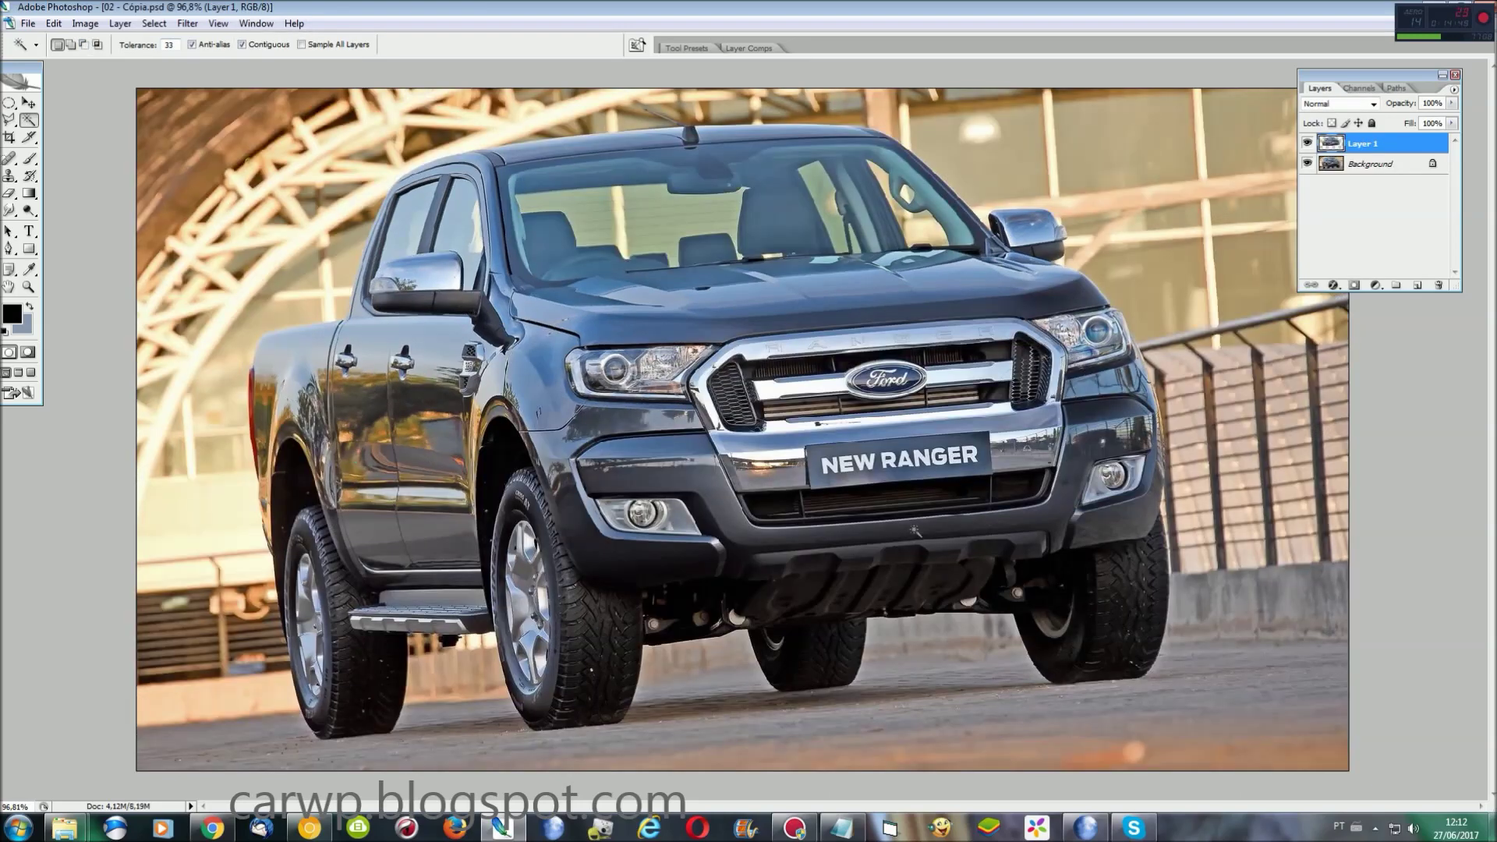
key(ctrl+plus)
key(ctrl+plus)
scroll(914, 530, left, 8)
Step: Outline the Ranger's front fender with the Polygonal Lasso and return to 01 - Cópia.psd
key(l)
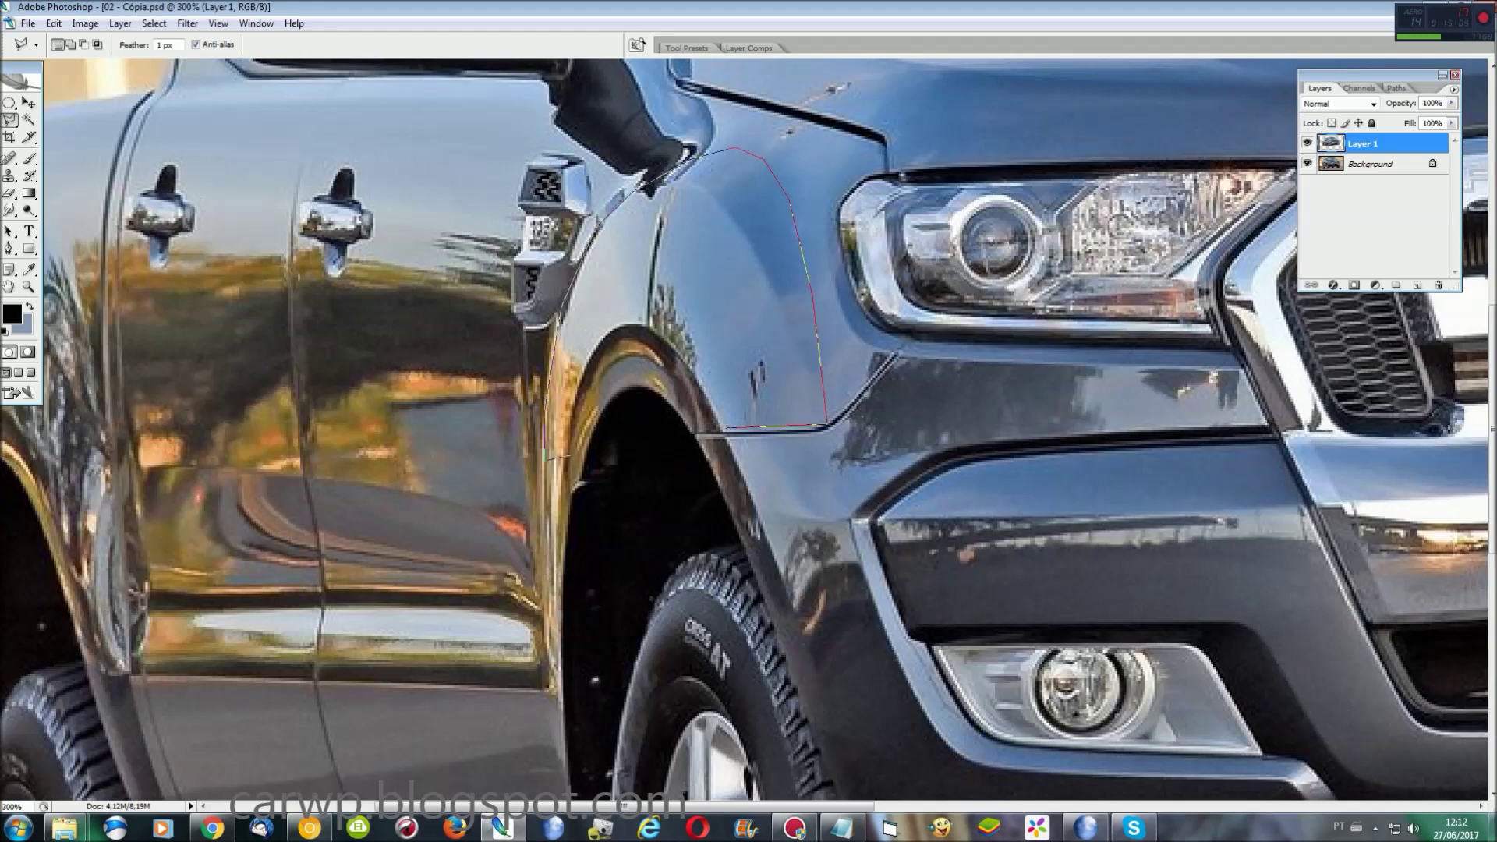
click(745, 425)
key(ctrl+0)
click(257, 24)
click(293, 350)
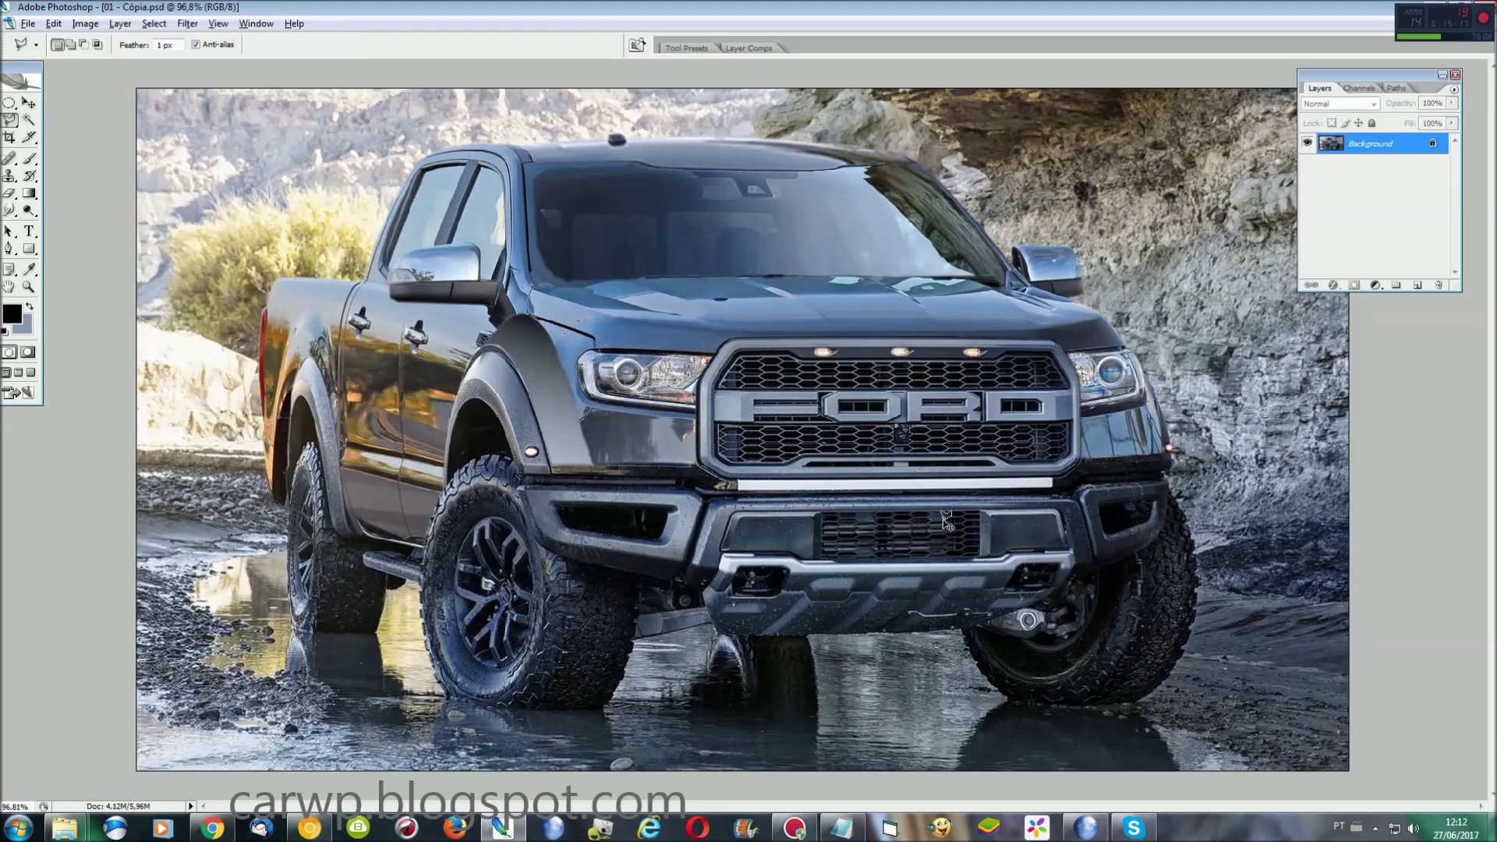
key(ctrl+plus)
key(ctrl+plus)
key(ctrl+plus)
drag(1090, 811, 858, 811)
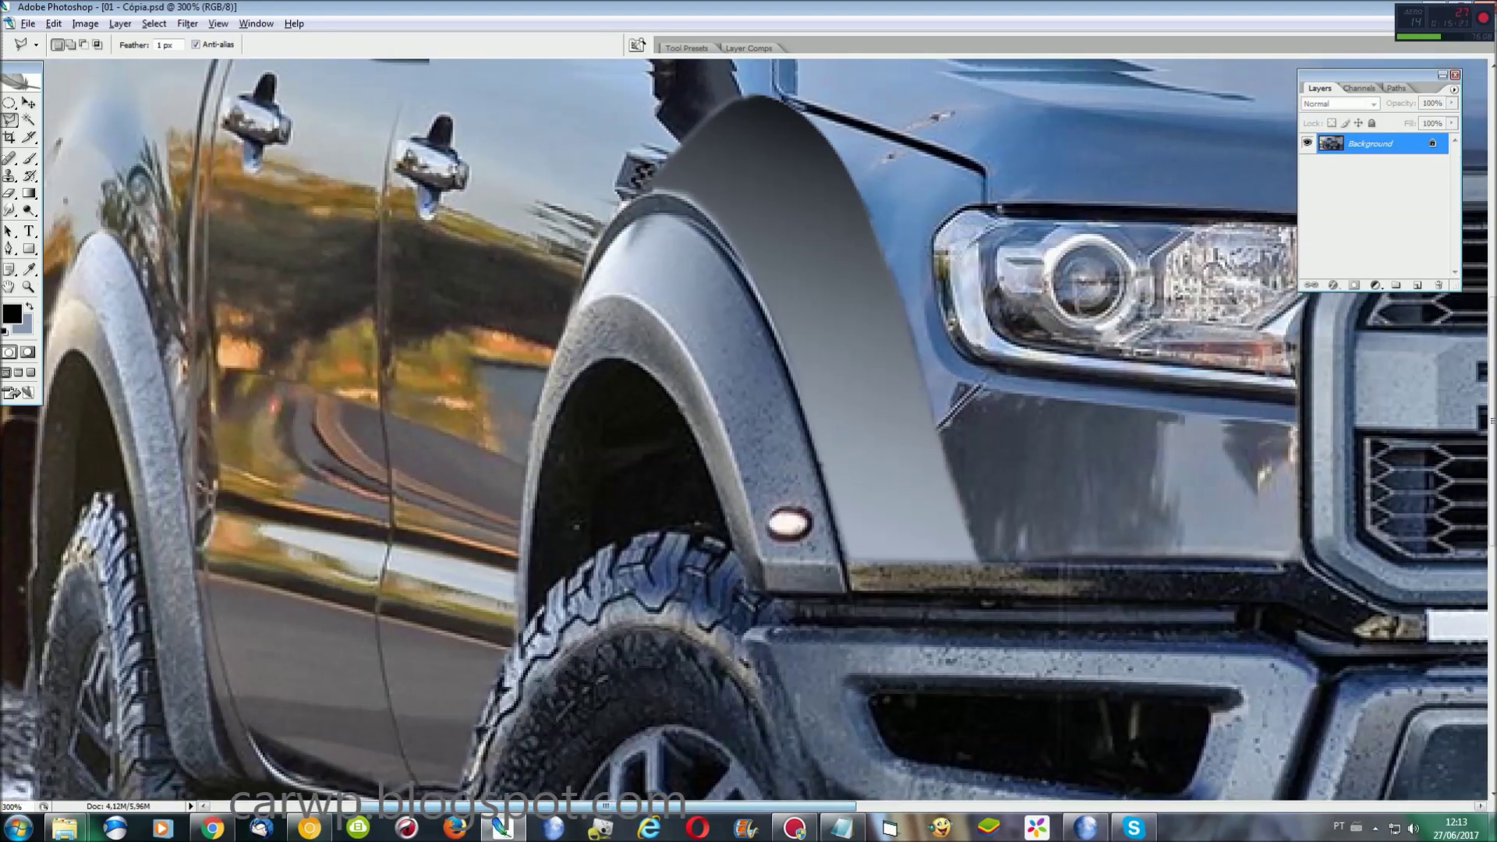
key(ctrl+v)
key(ctrl+t)
drag(896, 589, 823, 394)
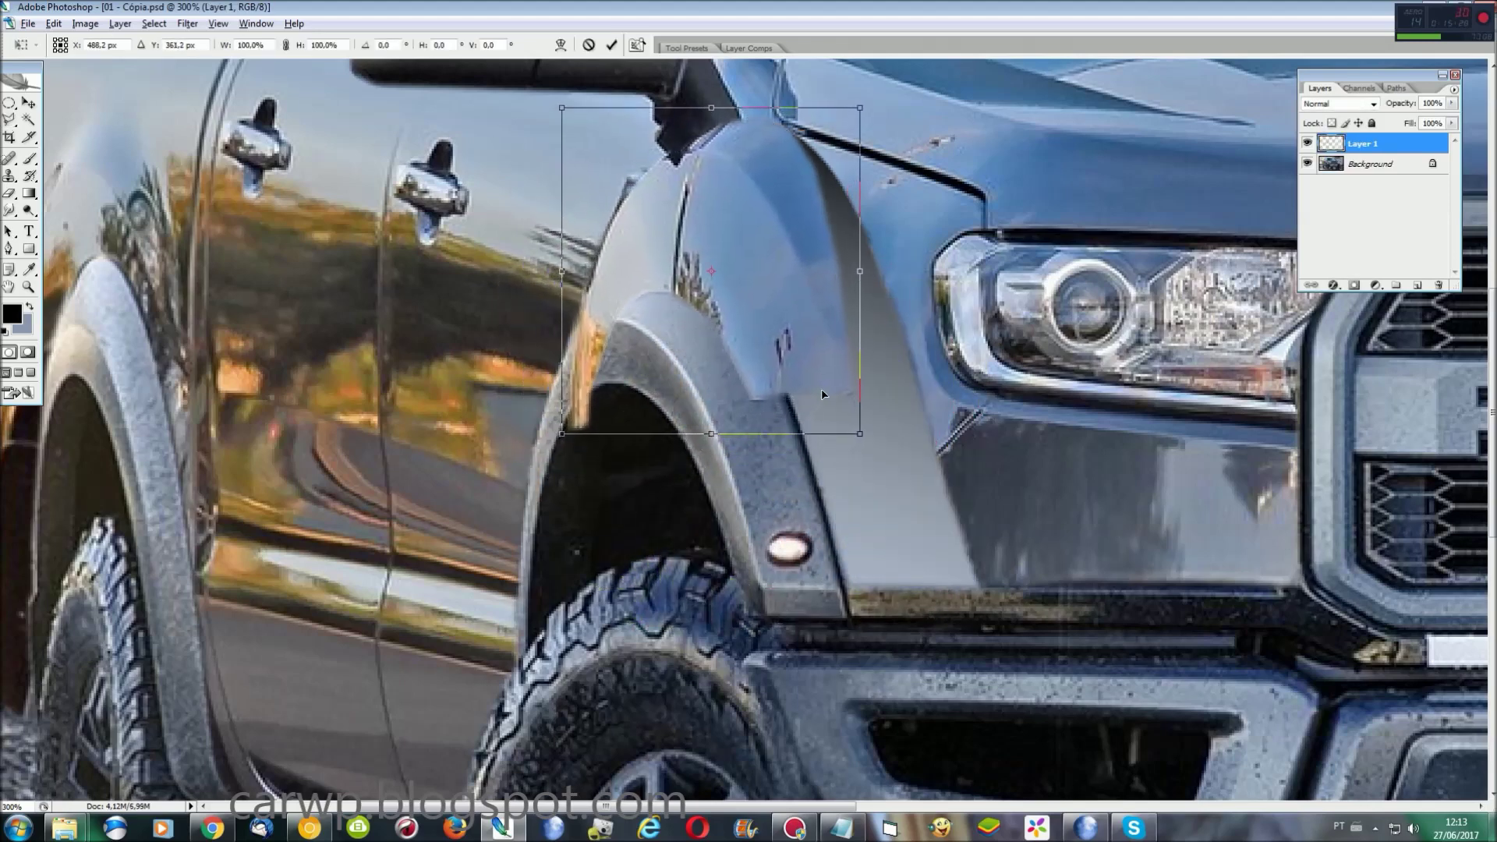
right_click(823, 395)
click(846, 433)
drag(858, 437, 940, 597)
mouse_move(821, 205)
mouse_down()
mouse_move(845, 197)
mouse_move(864, 248)
mouse_up()
key(Return)
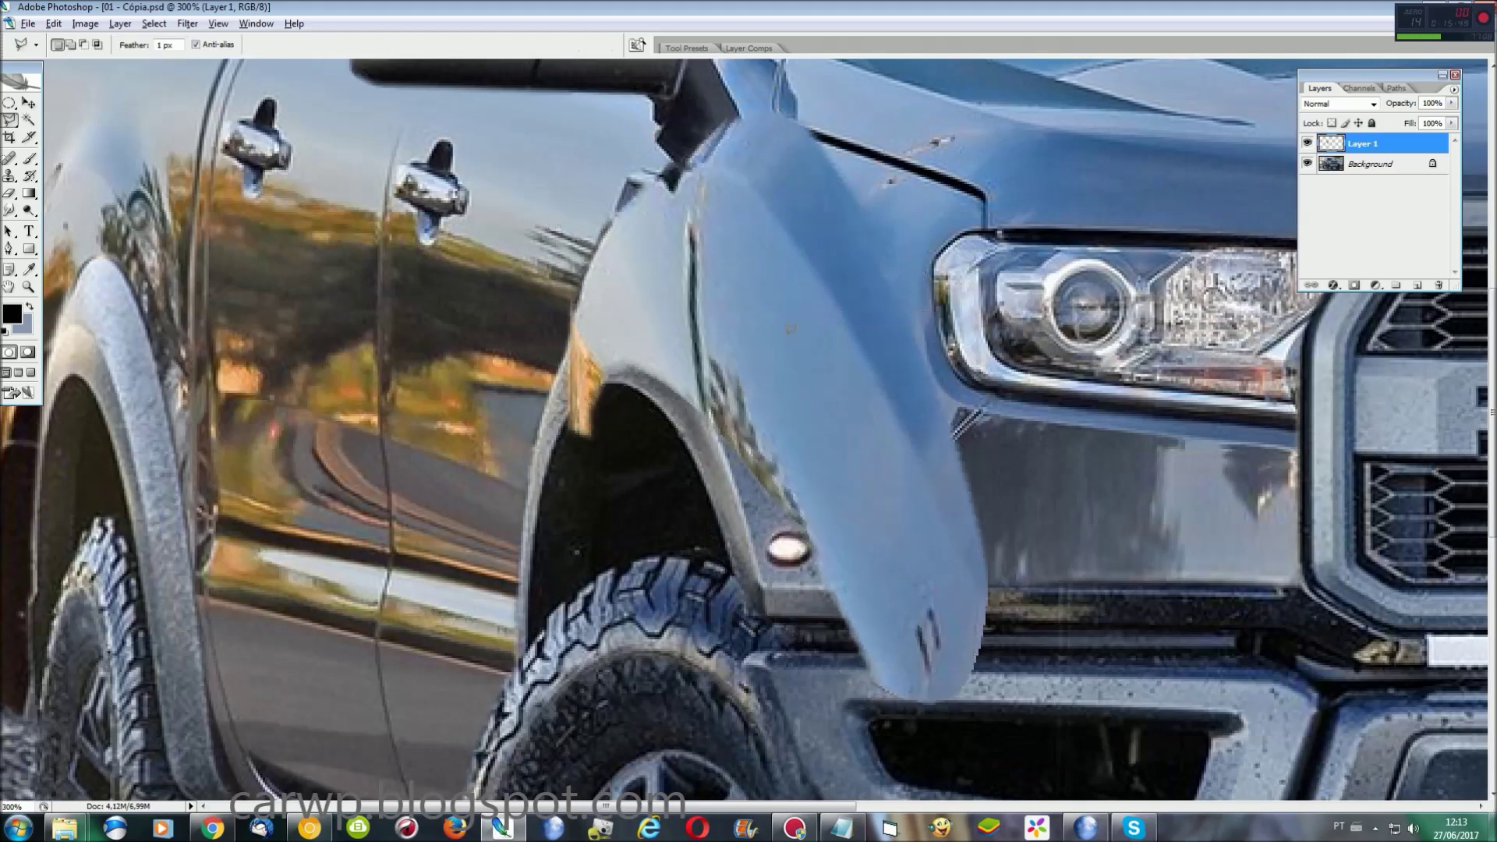
click(154, 23)
click(201, 267)
click(741, 289)
click(873, 242)
click(154, 24)
key(ctrl+shift+i)
key(Delete)
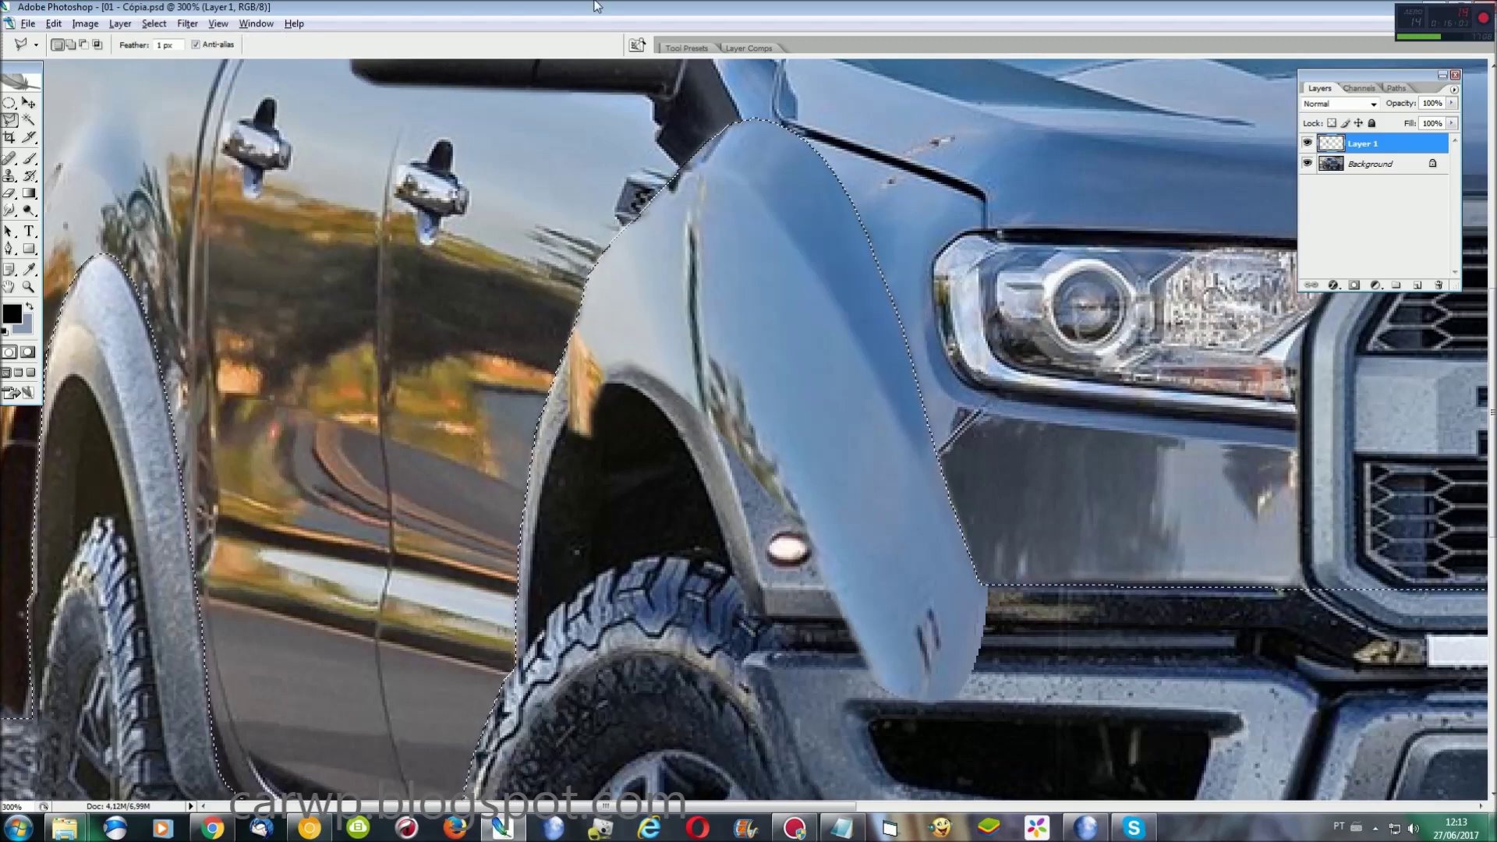
key(ctrl+d)
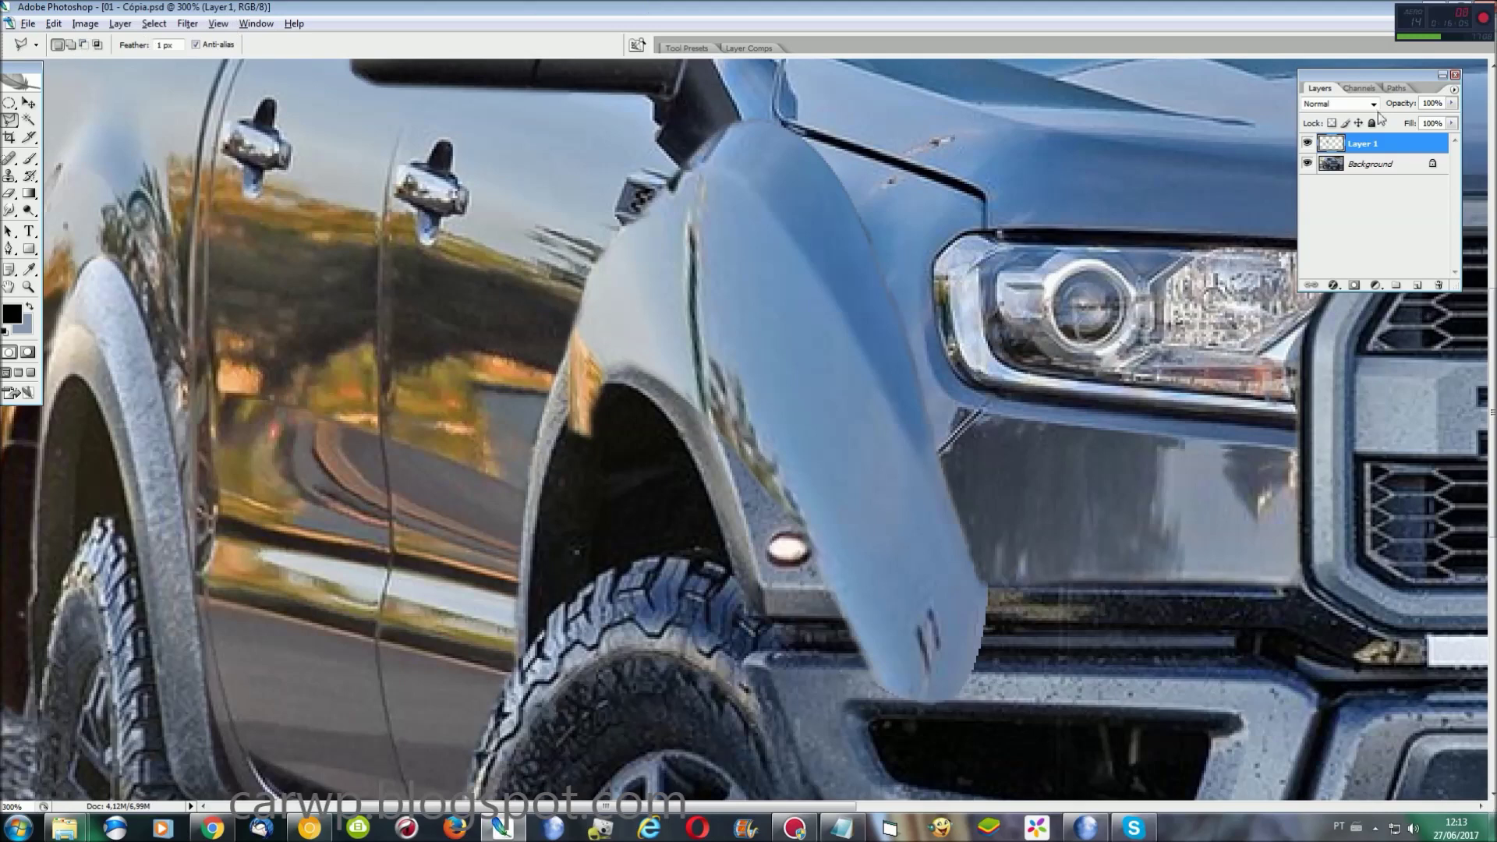
click(1308, 143)
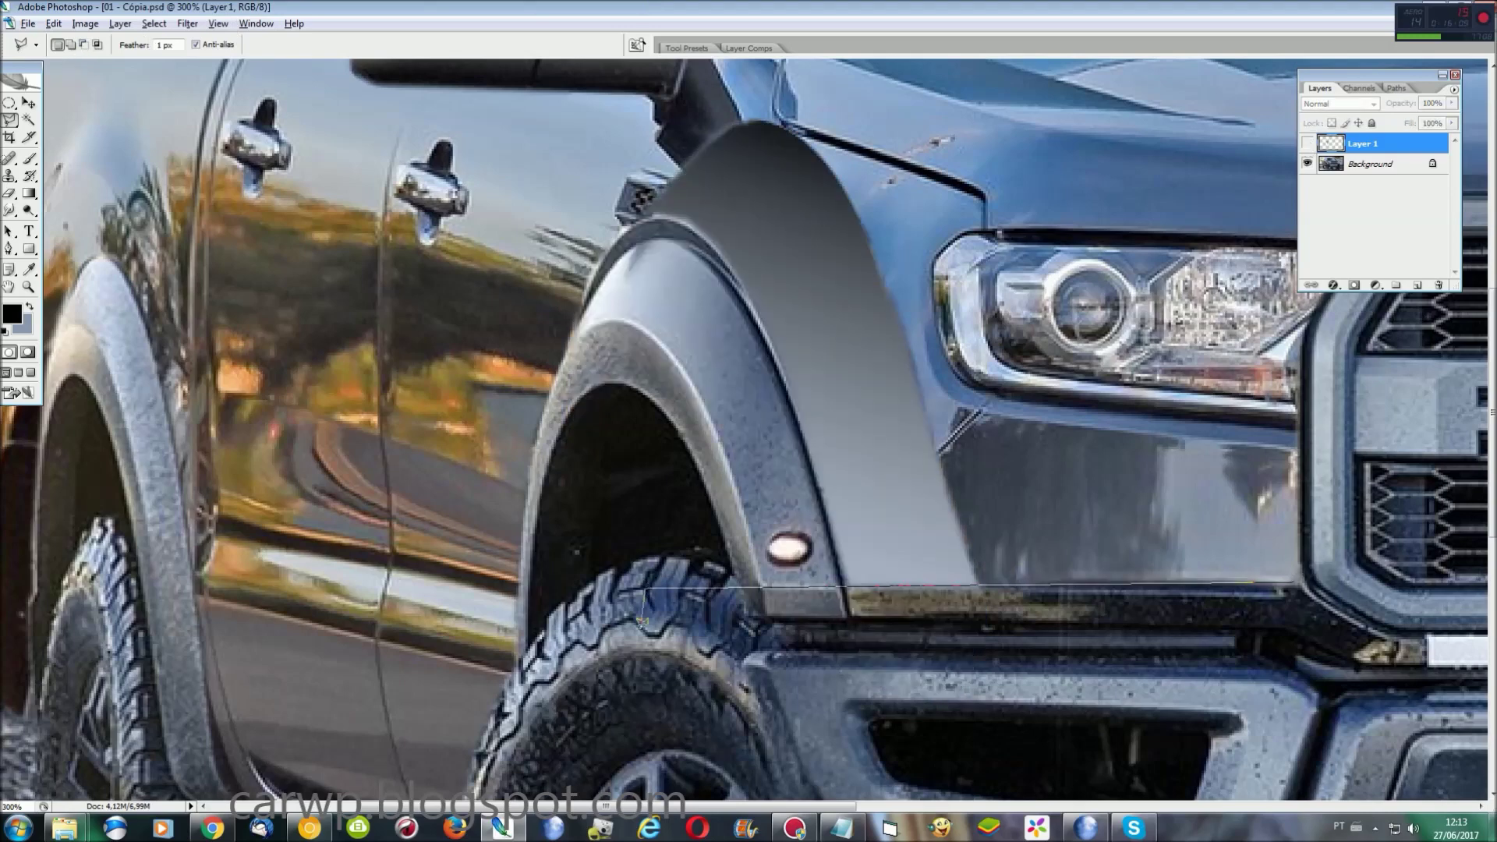
click(1308, 143)
key(ctrl+d)
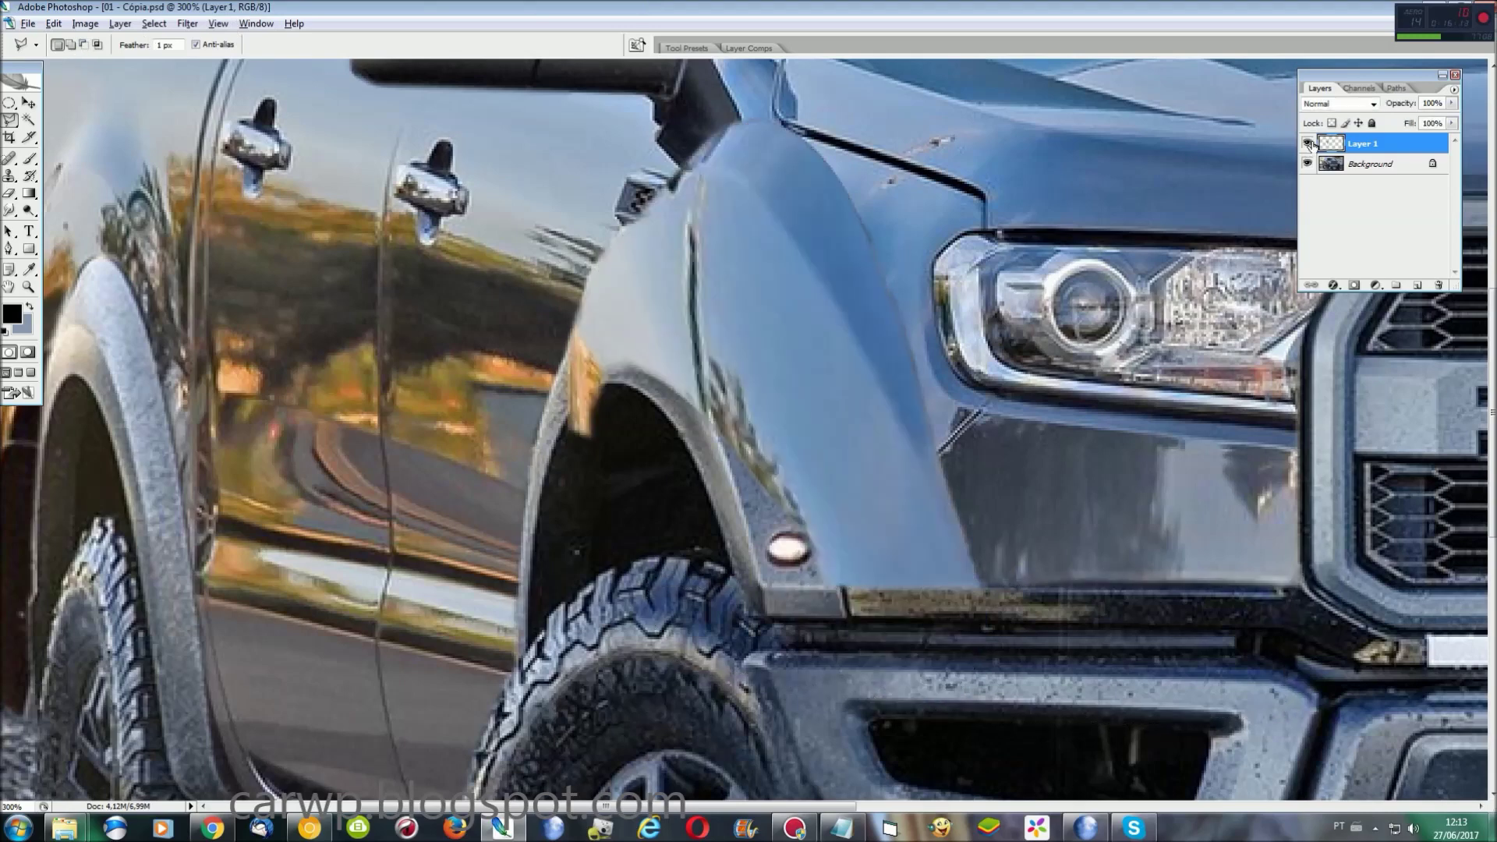
click(1308, 143)
click(842, 547)
click(820, 477)
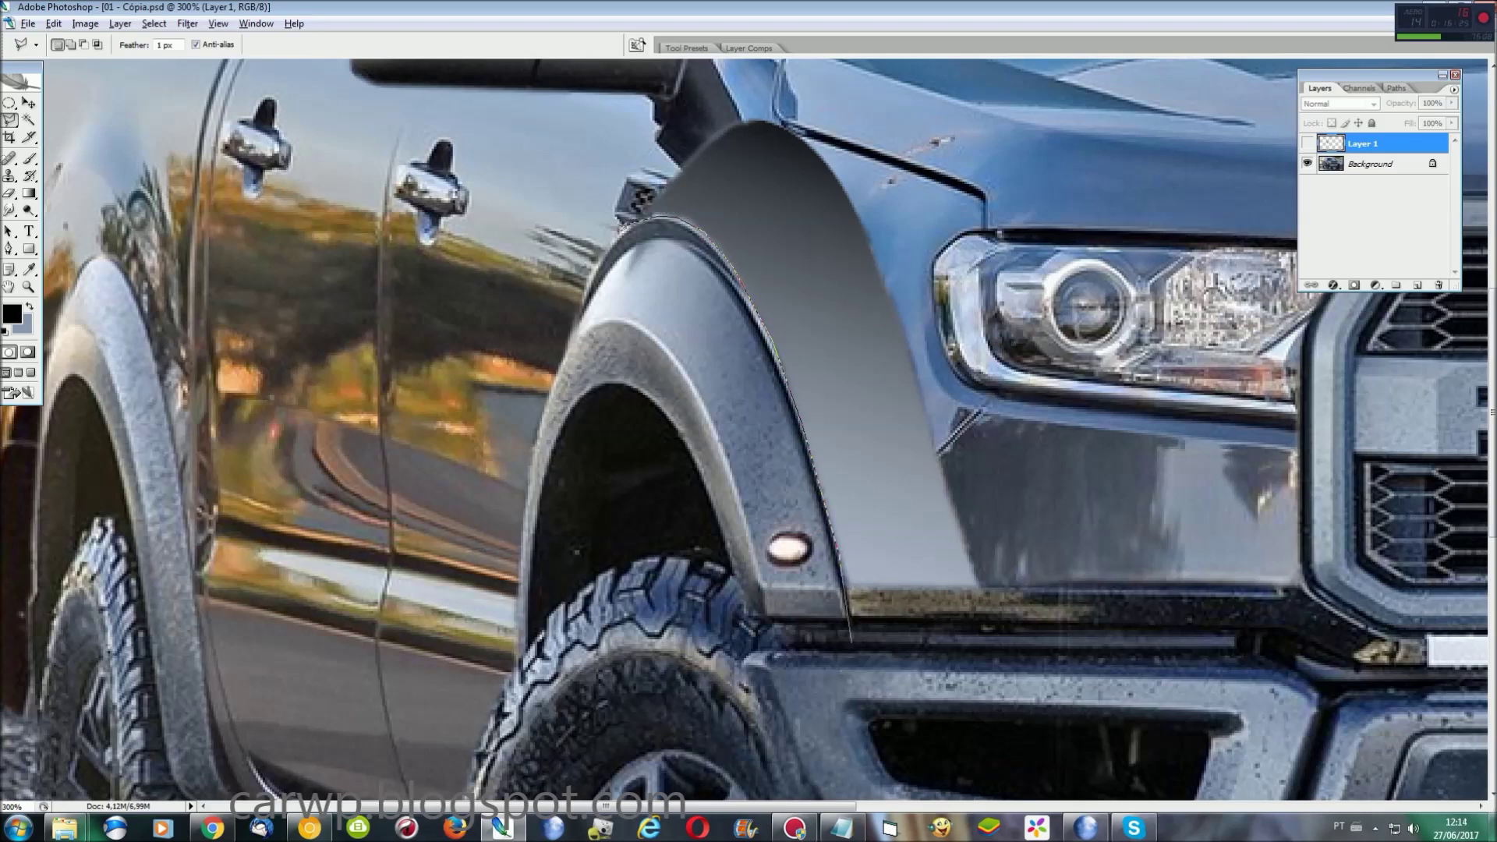
click(543, 651)
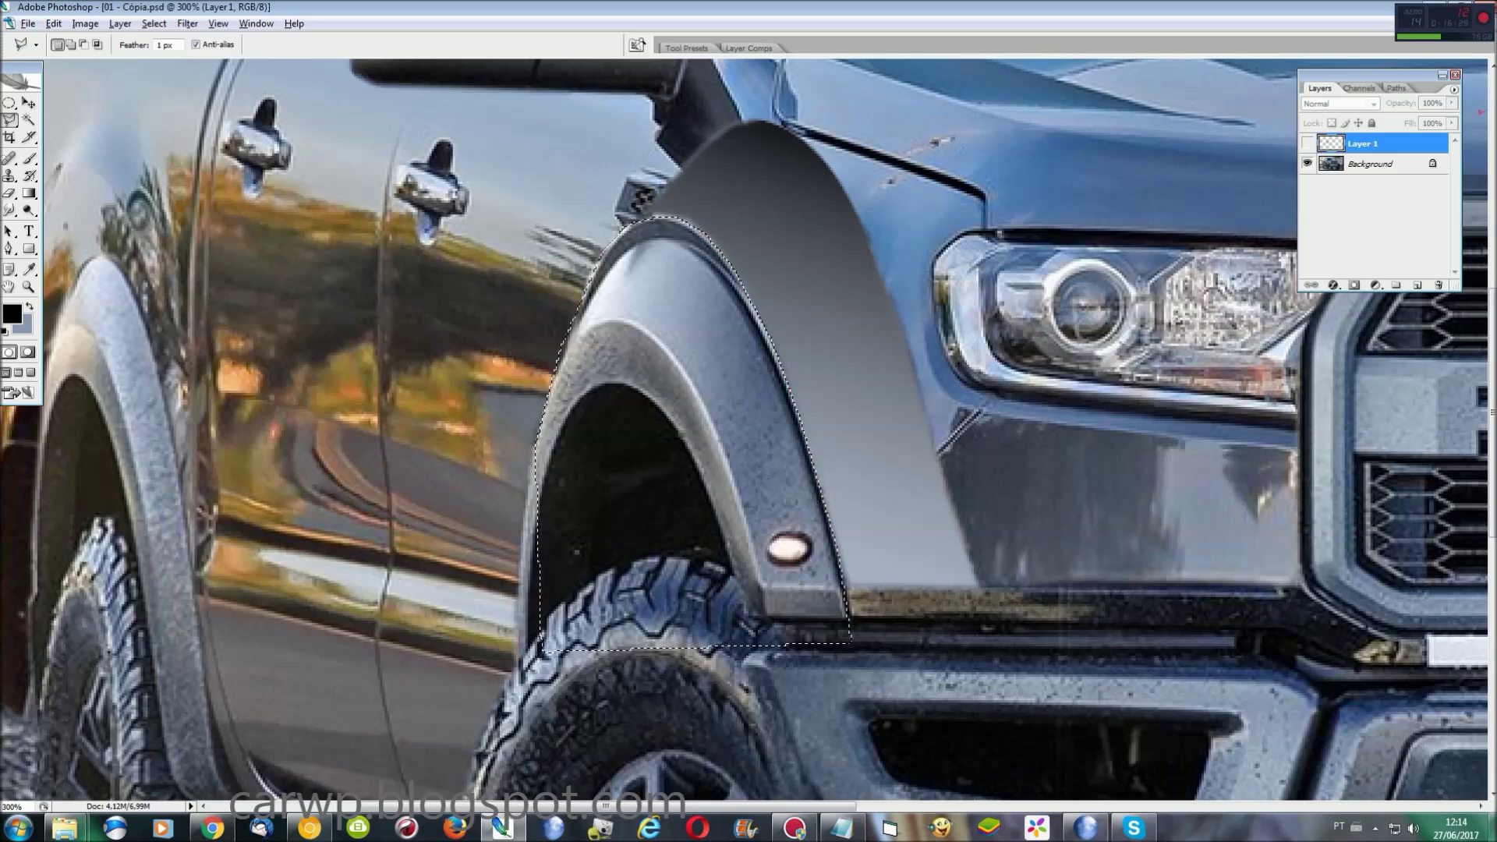
click(1307, 143)
key(Return)
click(636, 410)
click(665, 252)
click(583, 212)
click(491, 372)
click(554, 436)
key(Escape)
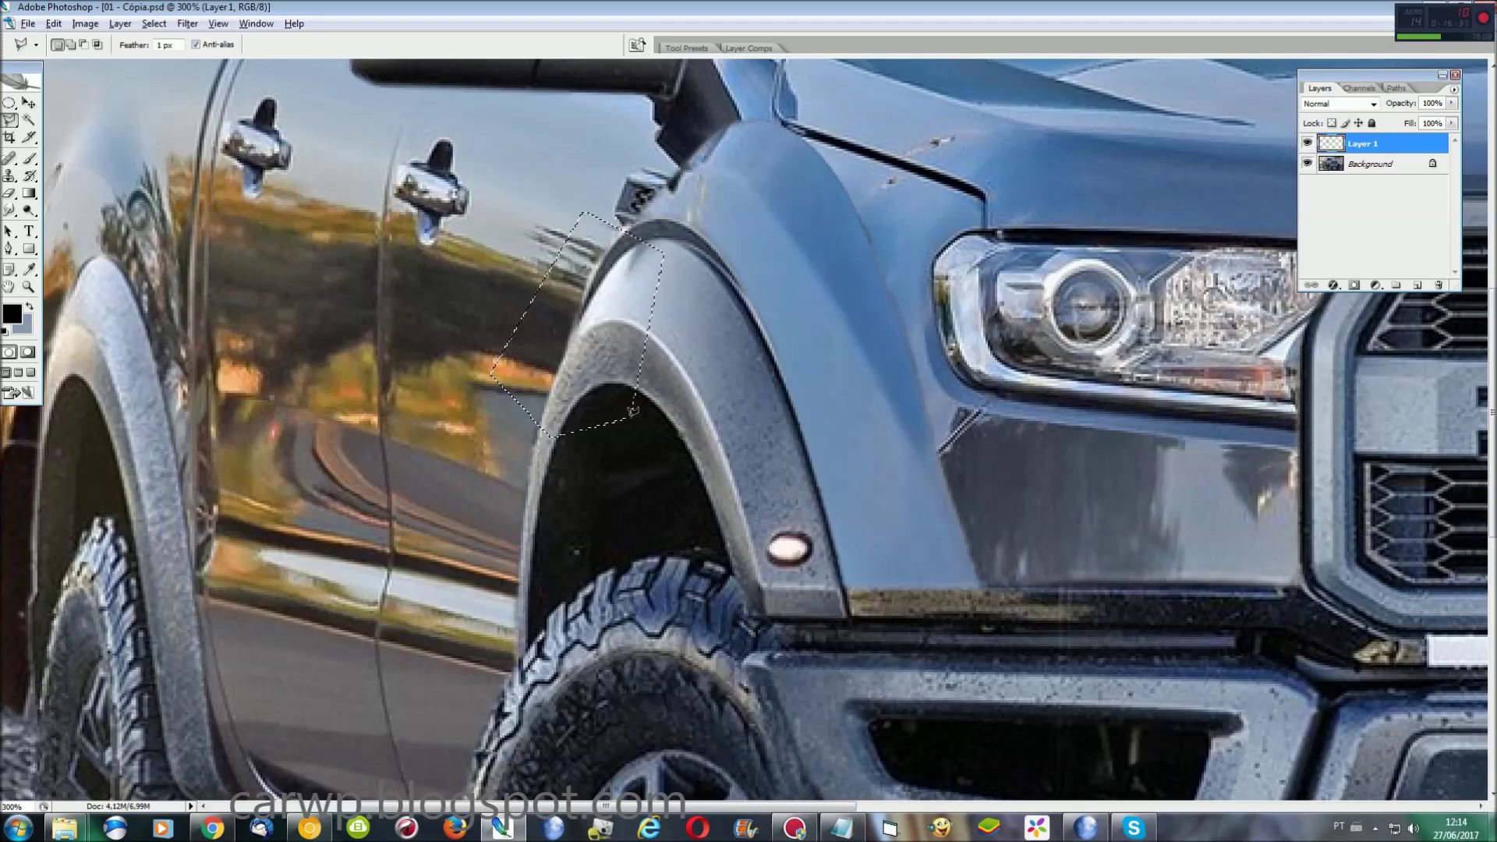
key(ctrl+0)
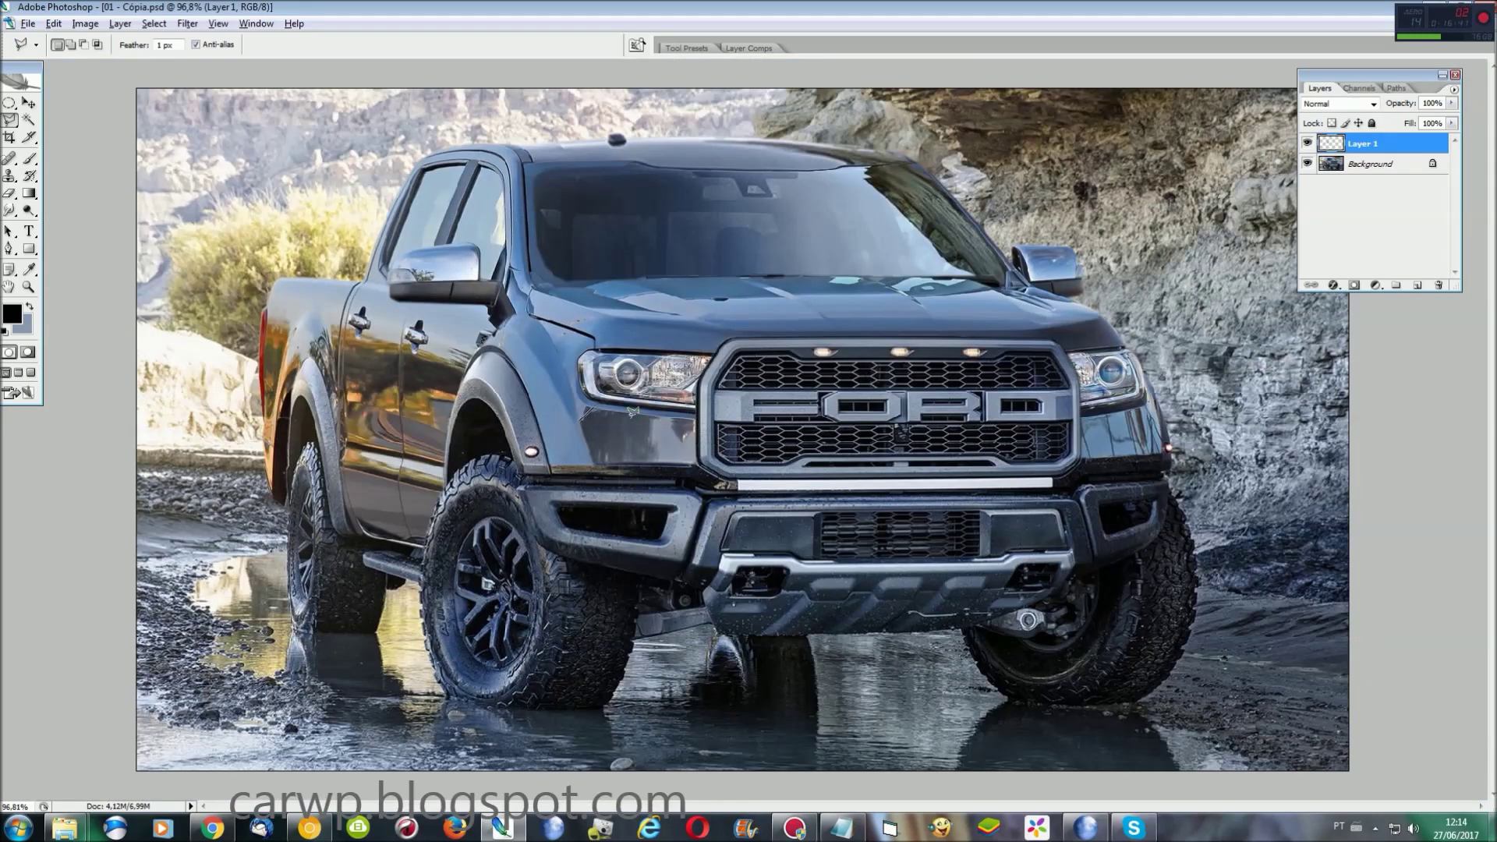
key(ctrl+e)
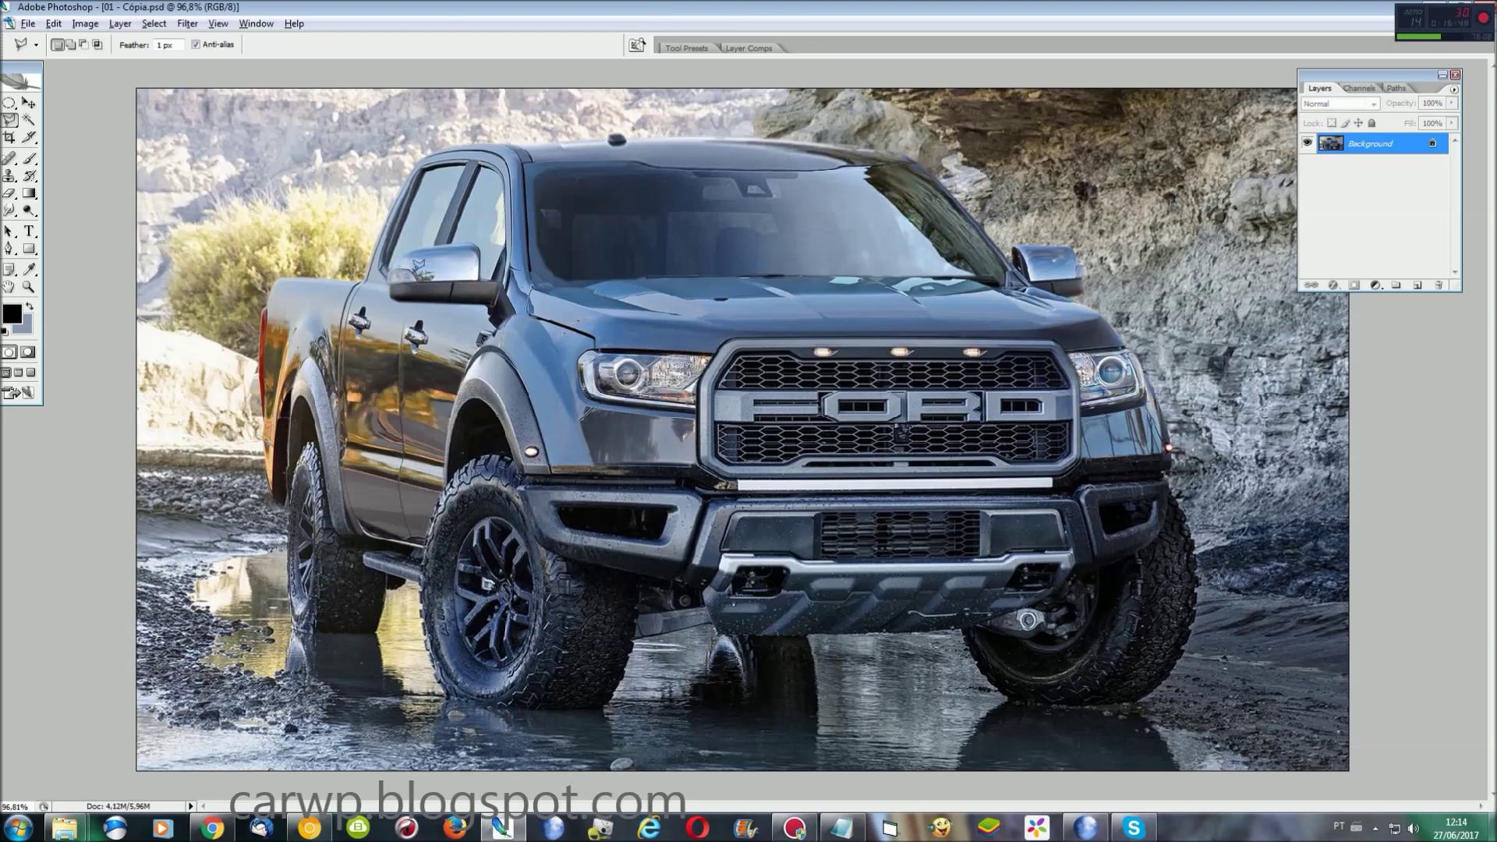
Step: In 02 - Cópia.psd, zoom in and lasso the body crease line above the wheel arch
click(255, 24)
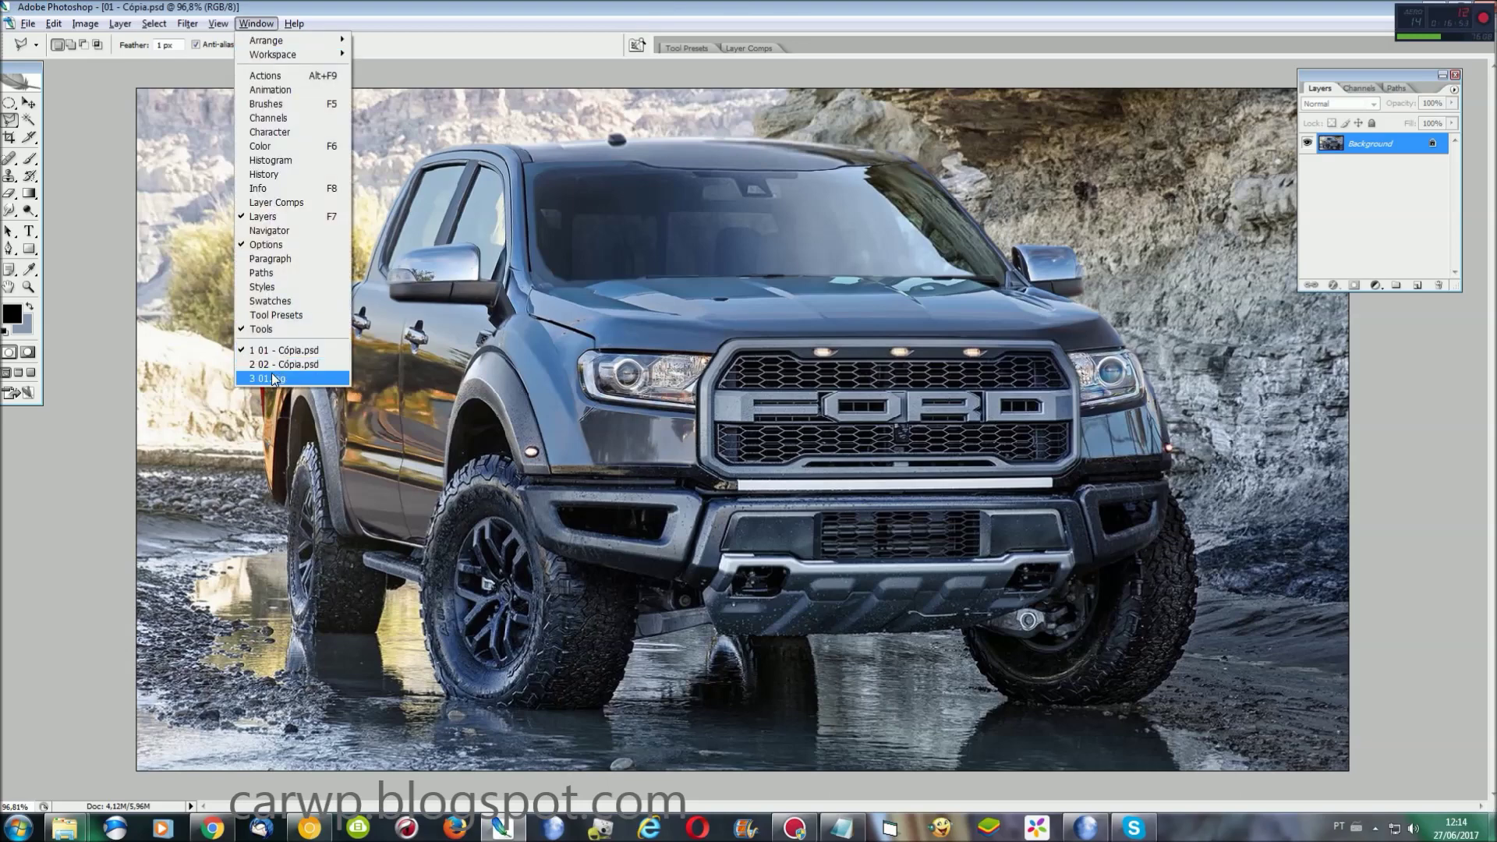
click(273, 367)
click(256, 24)
click(273, 363)
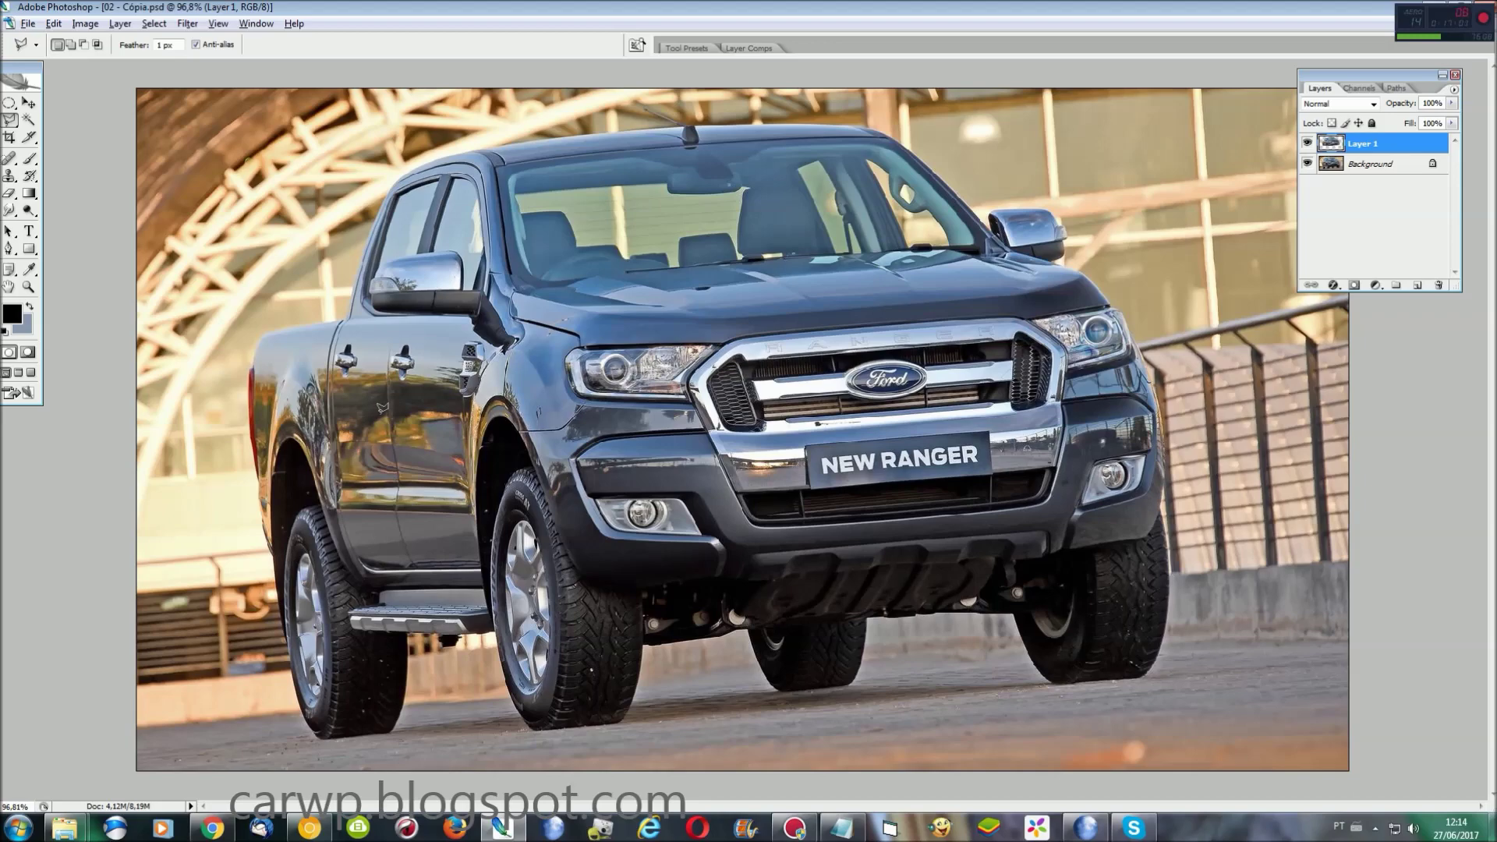
key(ctrl+plus)
key(ctrl+plus)
key(ctrl+plus)
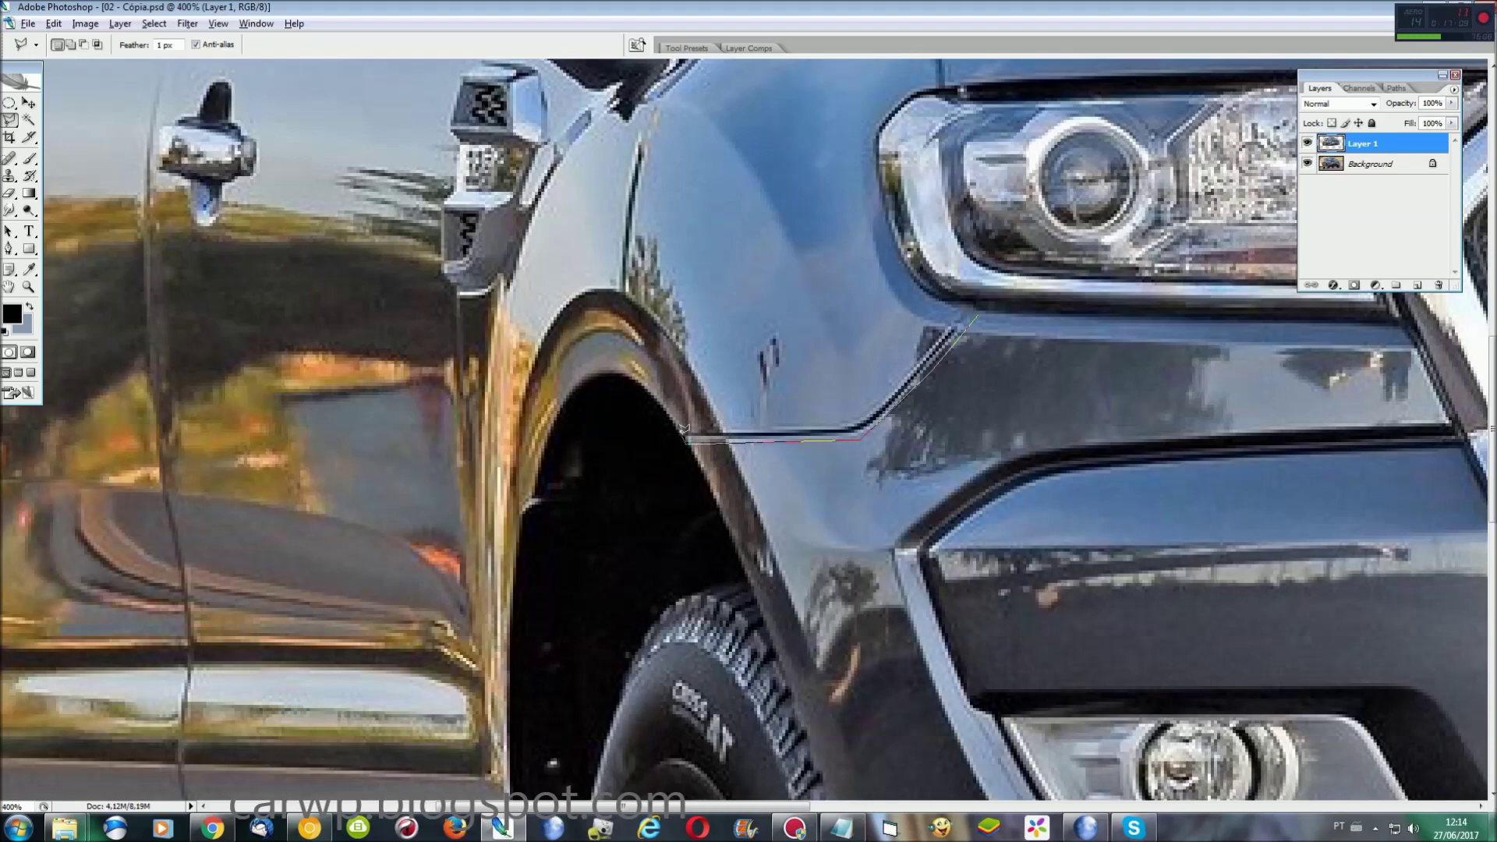
double_click(967, 300)
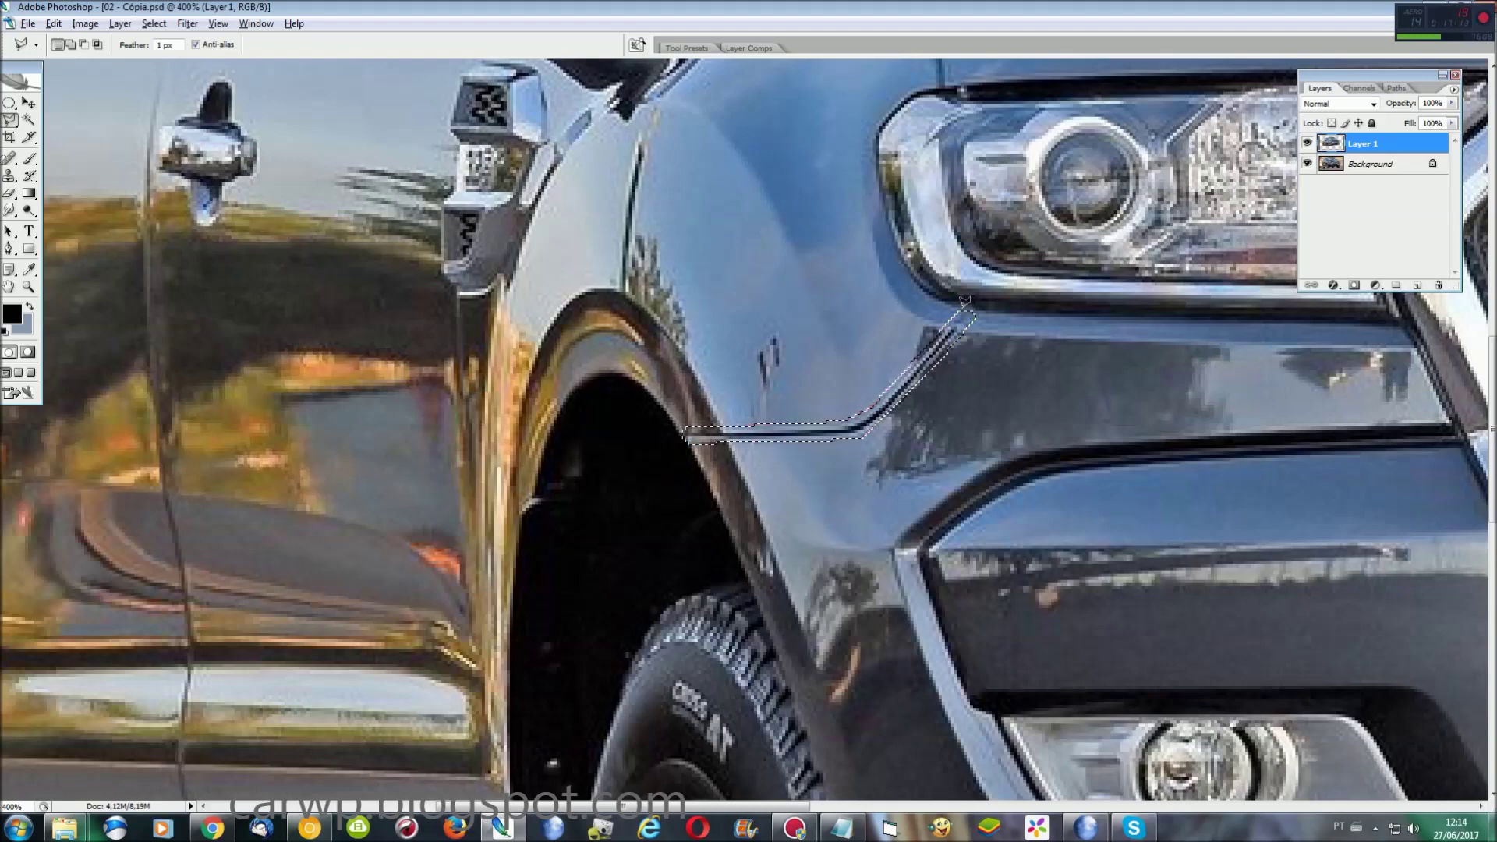
key(ctrl+0)
Step: Back in 01 - Cópia.psd, bring the front fender into view and paste the crease as a layer
click(266, 24)
click(296, 335)
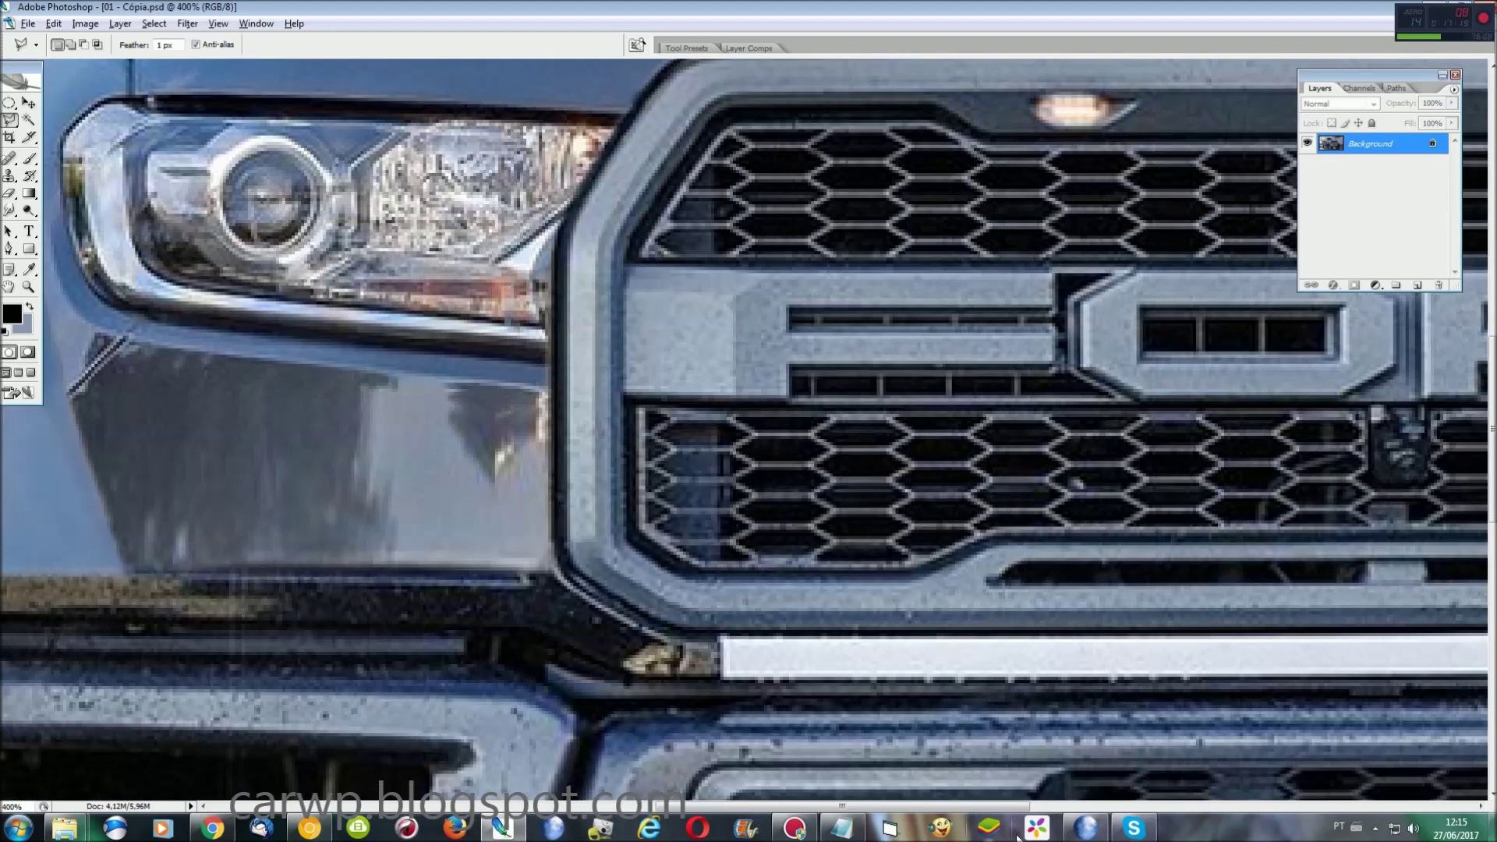
drag(1006, 805, 776, 806)
key(ctrl+v)
key(ctrl+t)
Step: Place the crease on the fender and delete its upper diagonal part
mouse_move(866, 478)
mouse_down()
mouse_move(1032, 437)
mouse_move(1075, 400)
mouse_up()
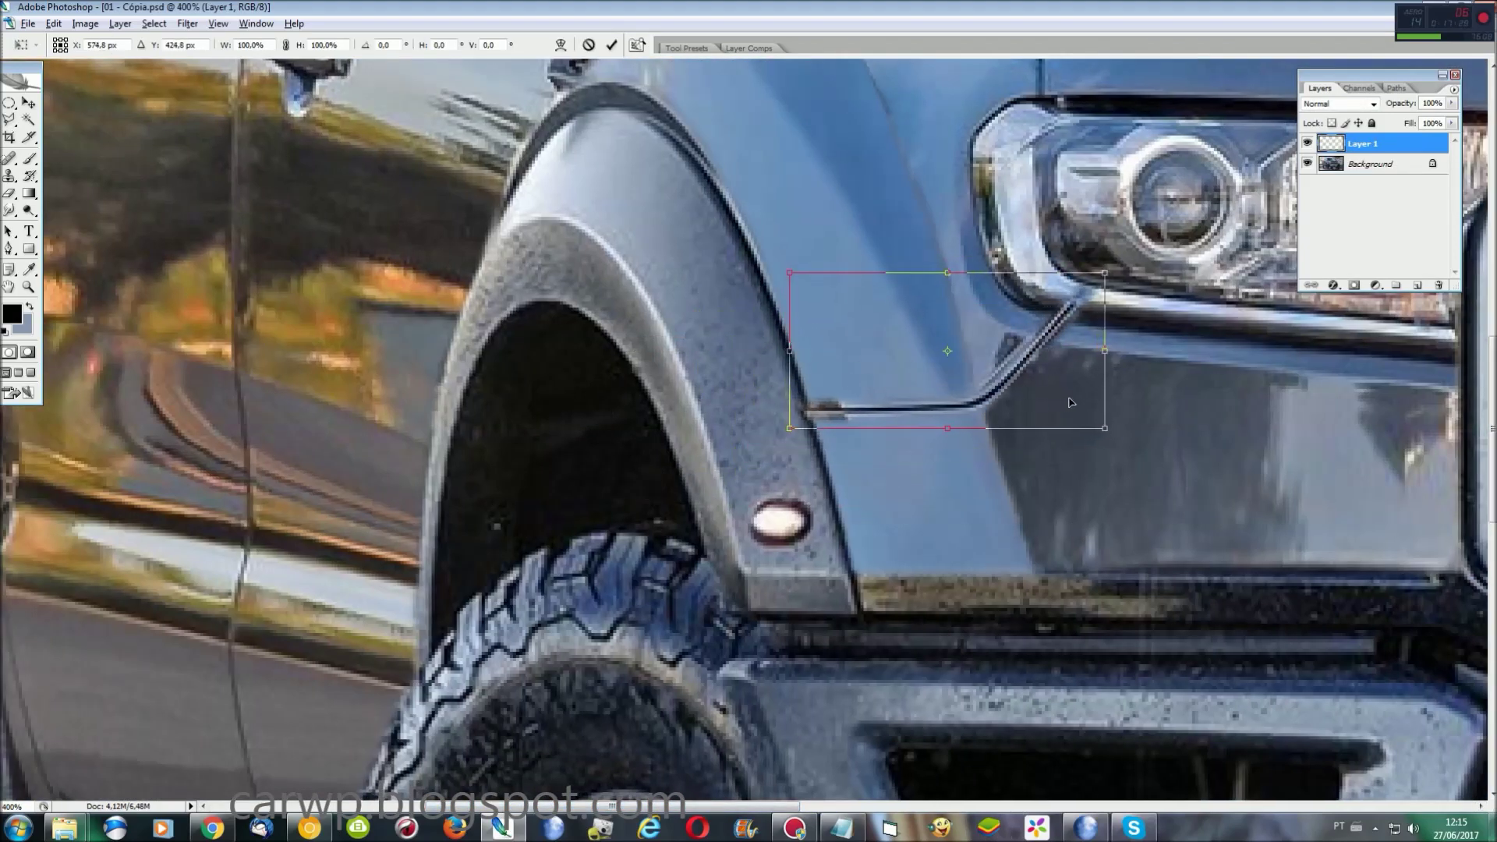
key(Return)
click(970, 337)
double_click(1084, 297)
key(Delete)
key(ctrl+d)
Step: Shift the horizontal crease slightly and stretch it leftward to 127.3% width
key(ctrl+t)
drag(965, 416, 962, 408)
mouse_move(782, 400)
mouse_down()
mouse_move(711, 392)
mouse_move(725, 386)
mouse_up()
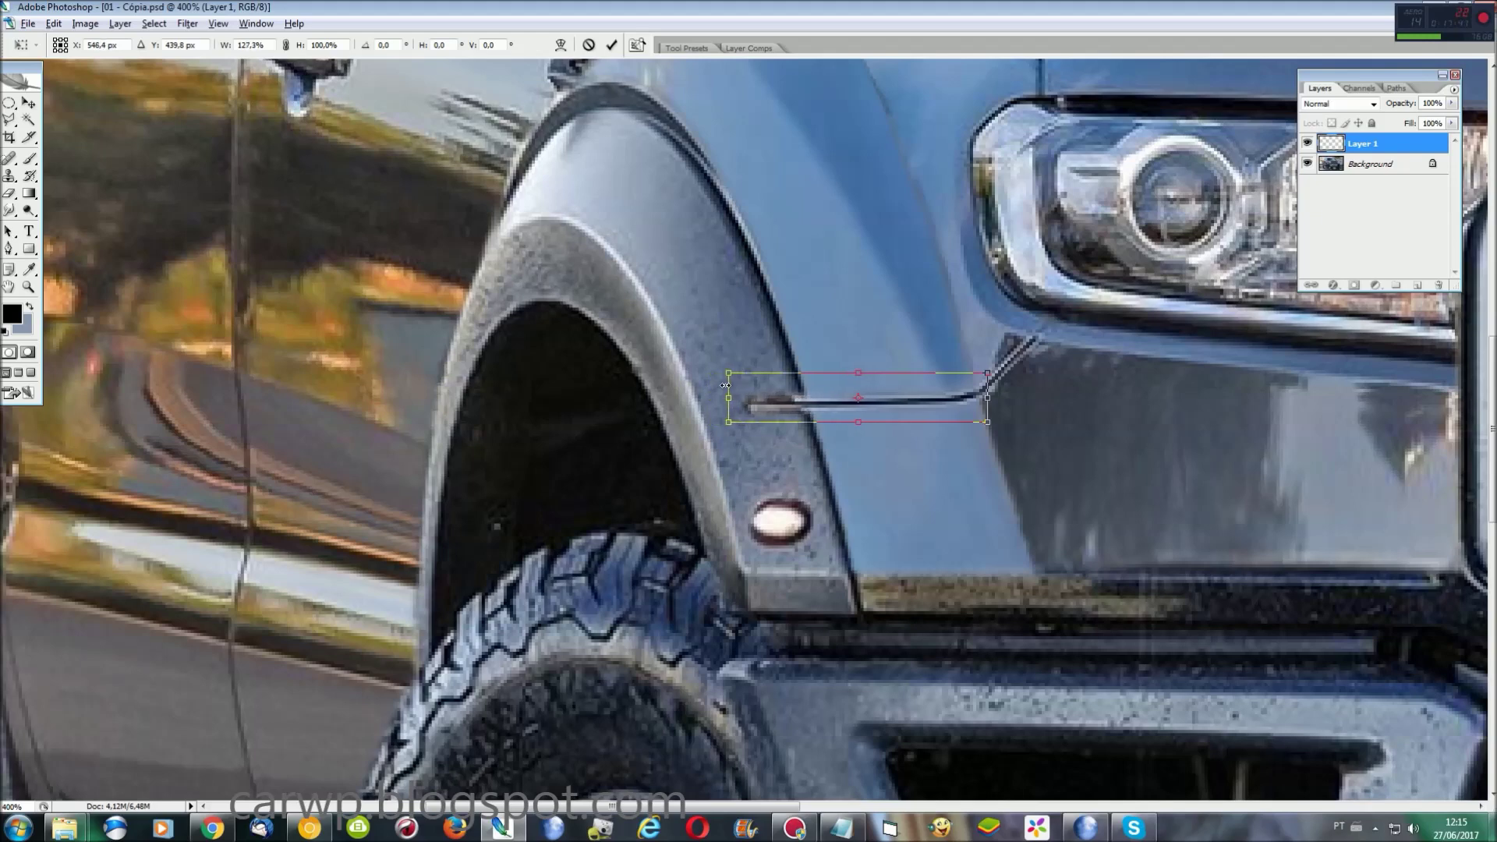
key(Return)
Step: Lasso and delete the excess at the crease's left end, then fit the composite in view
key(l)
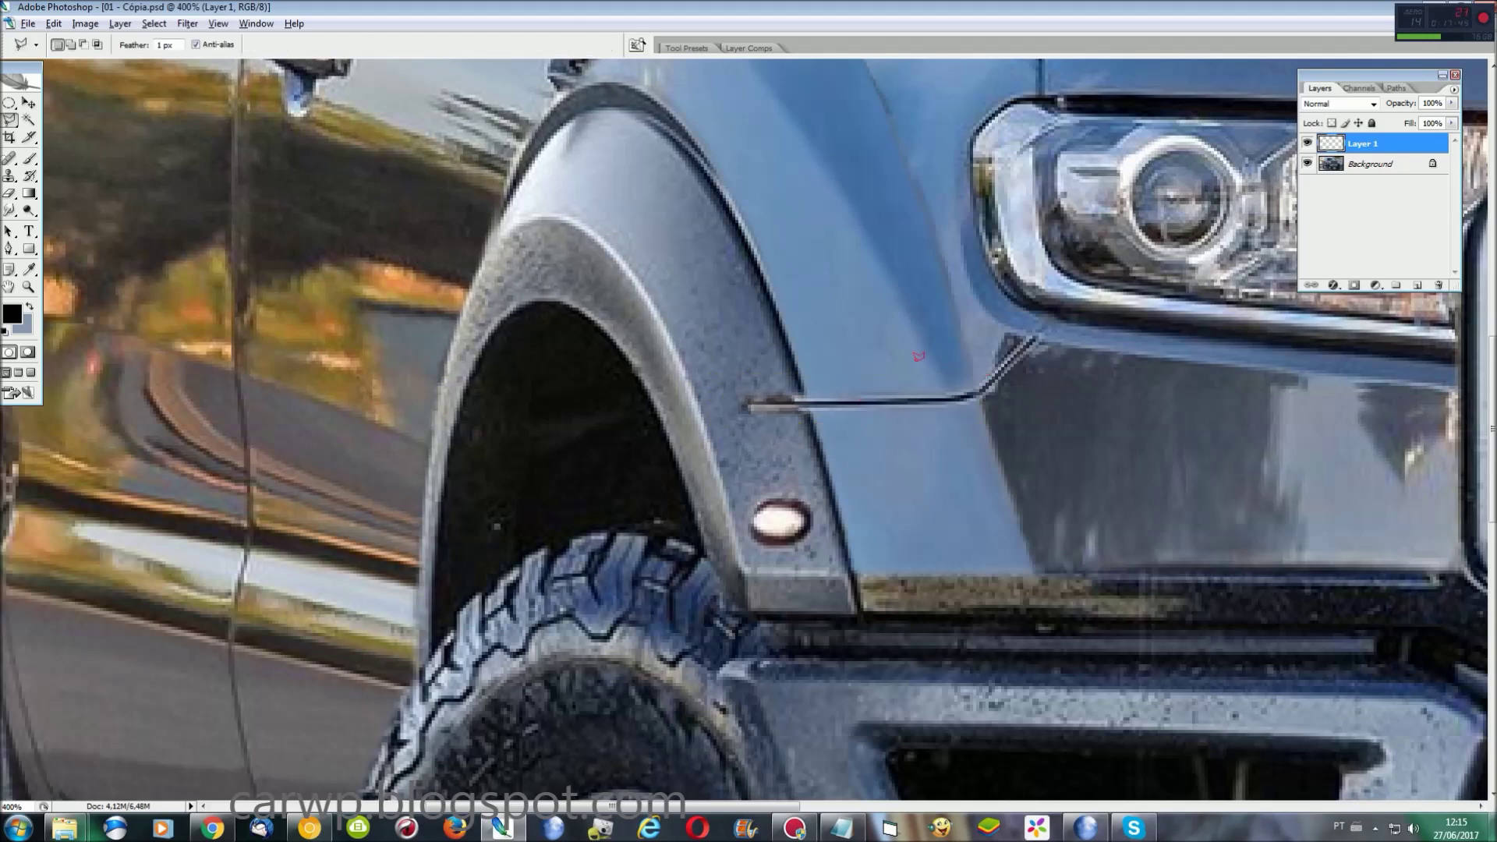
click(1308, 144)
click(1307, 145)
double_click(772, 472)
key(Delete)
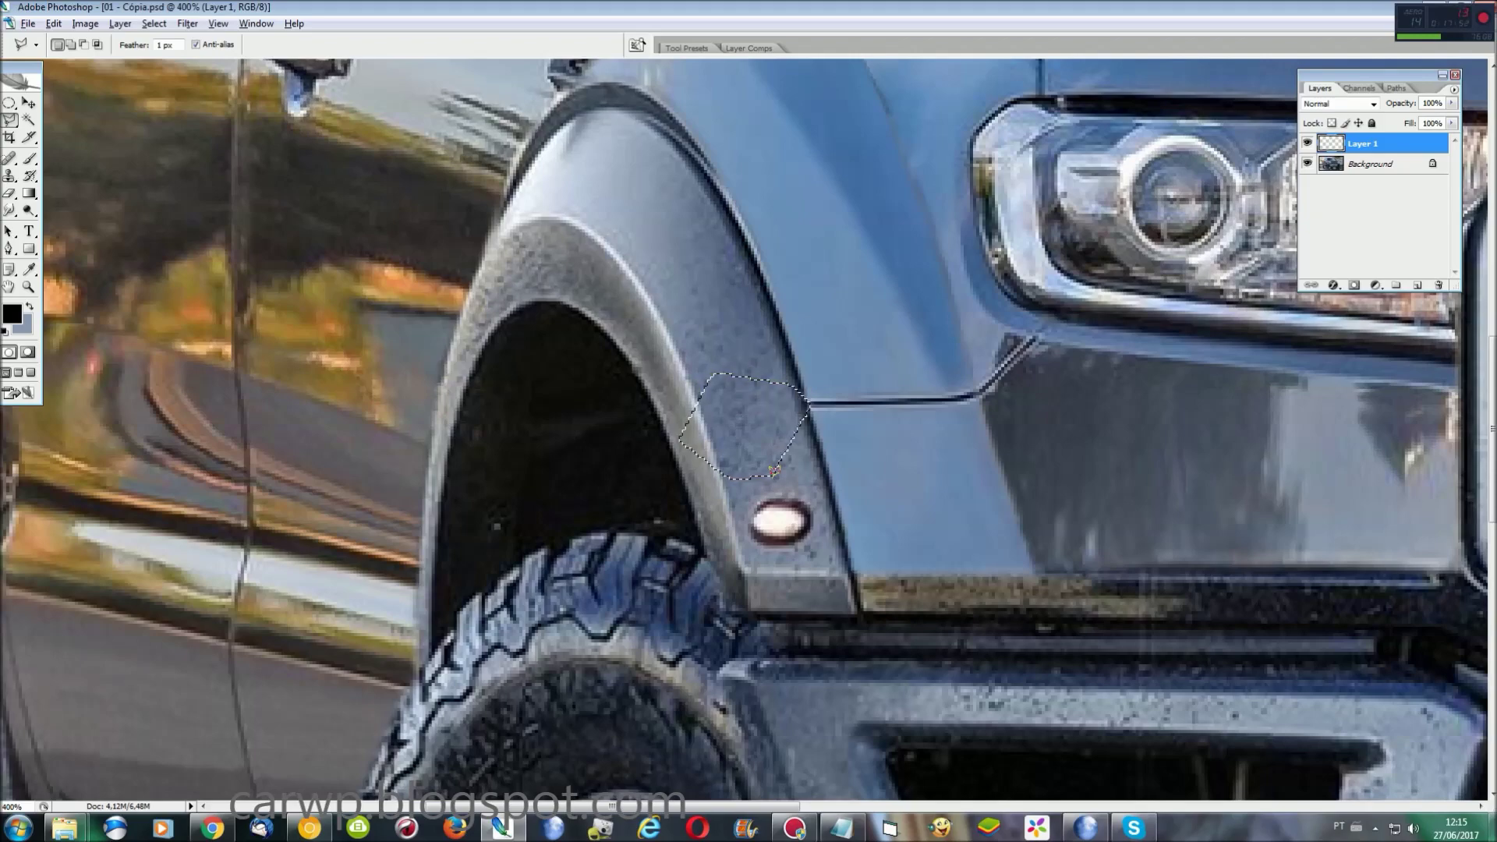
key(ctrl+0)
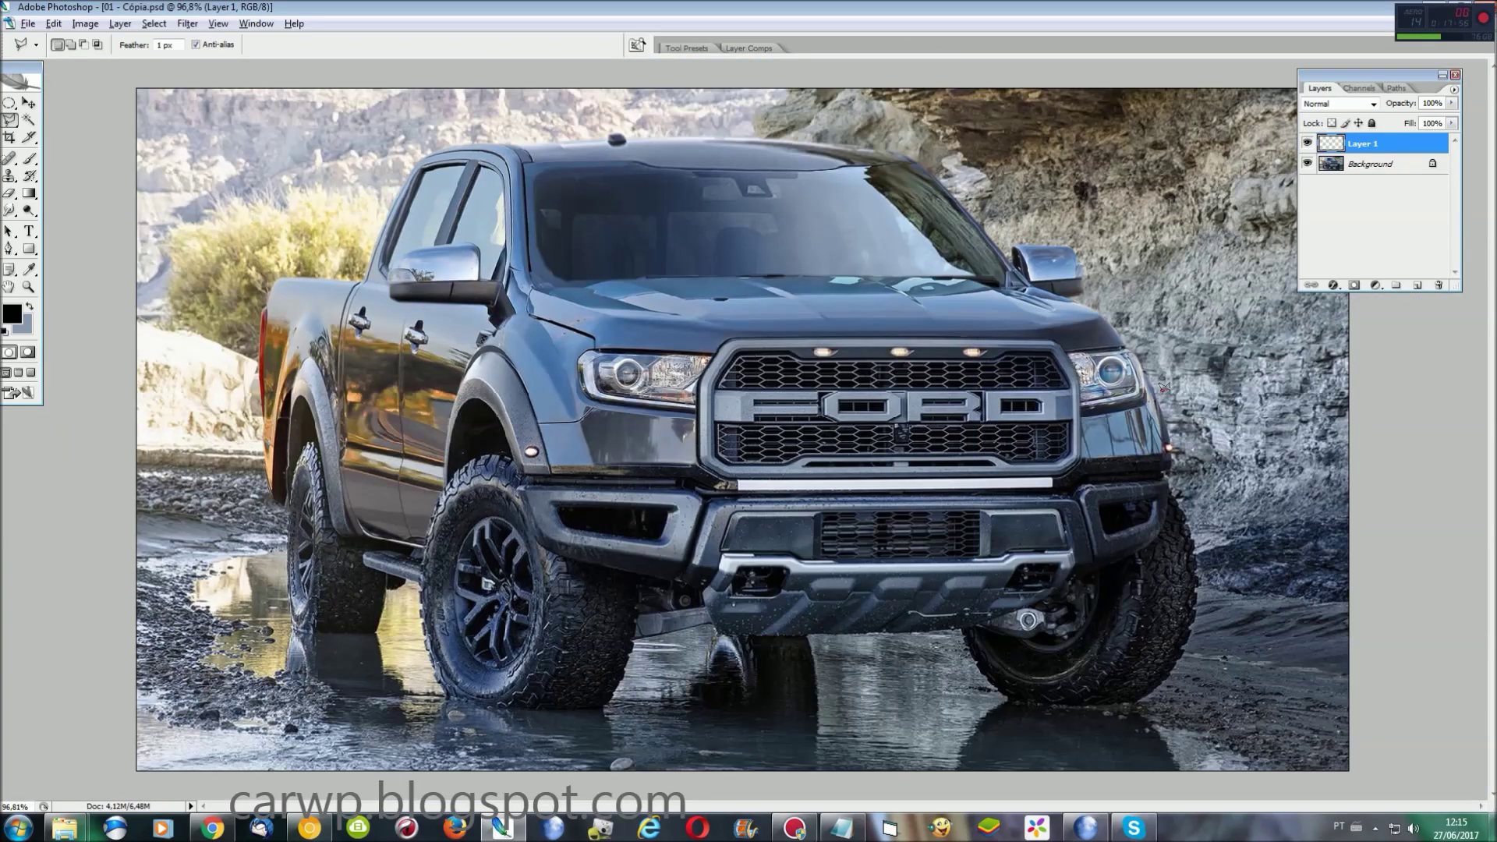
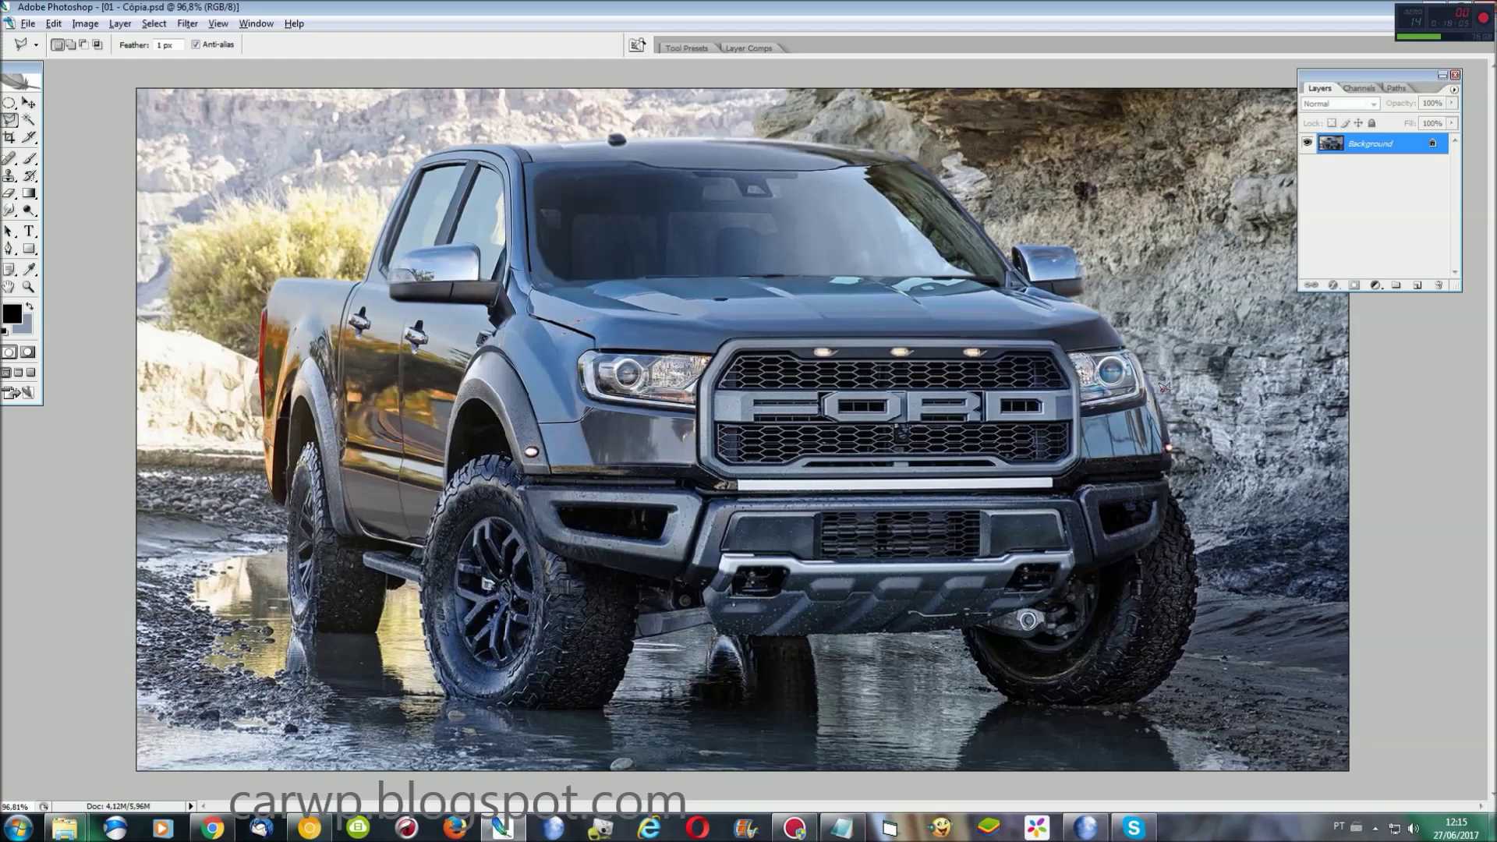
Step: Zoom in and select the thin background strip along the rear bed's top edge with the Polygonal Lasso
key(ctrl+plus)
key(ctrl+plus)
key(ctrl+plus)
key(ctrl+plus)
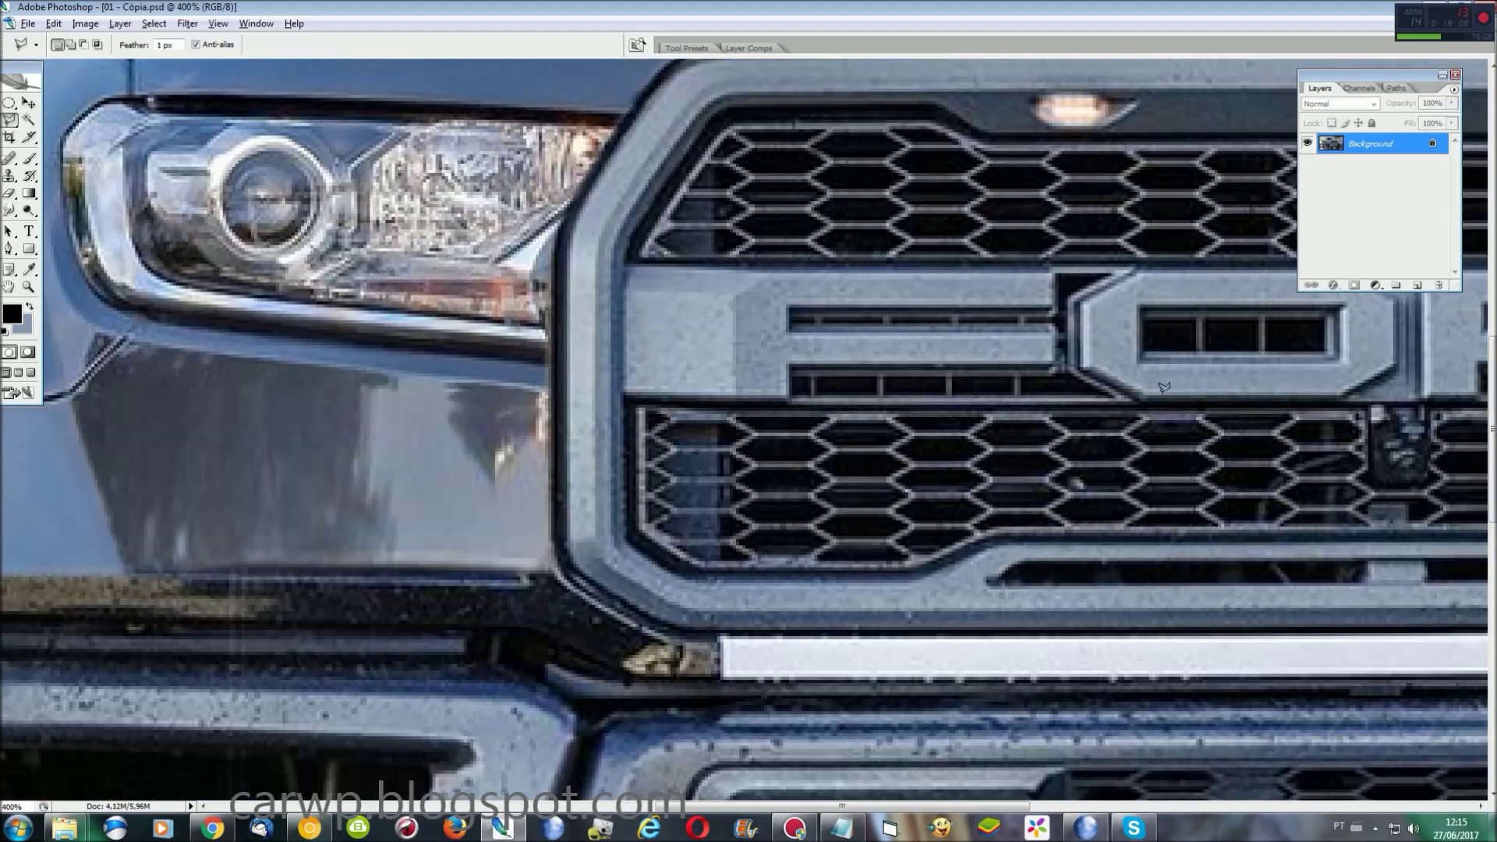
scroll(1015, 777, left, 5)
scroll(1015, 777, left, 5)
scroll(1016, 777, up, 5)
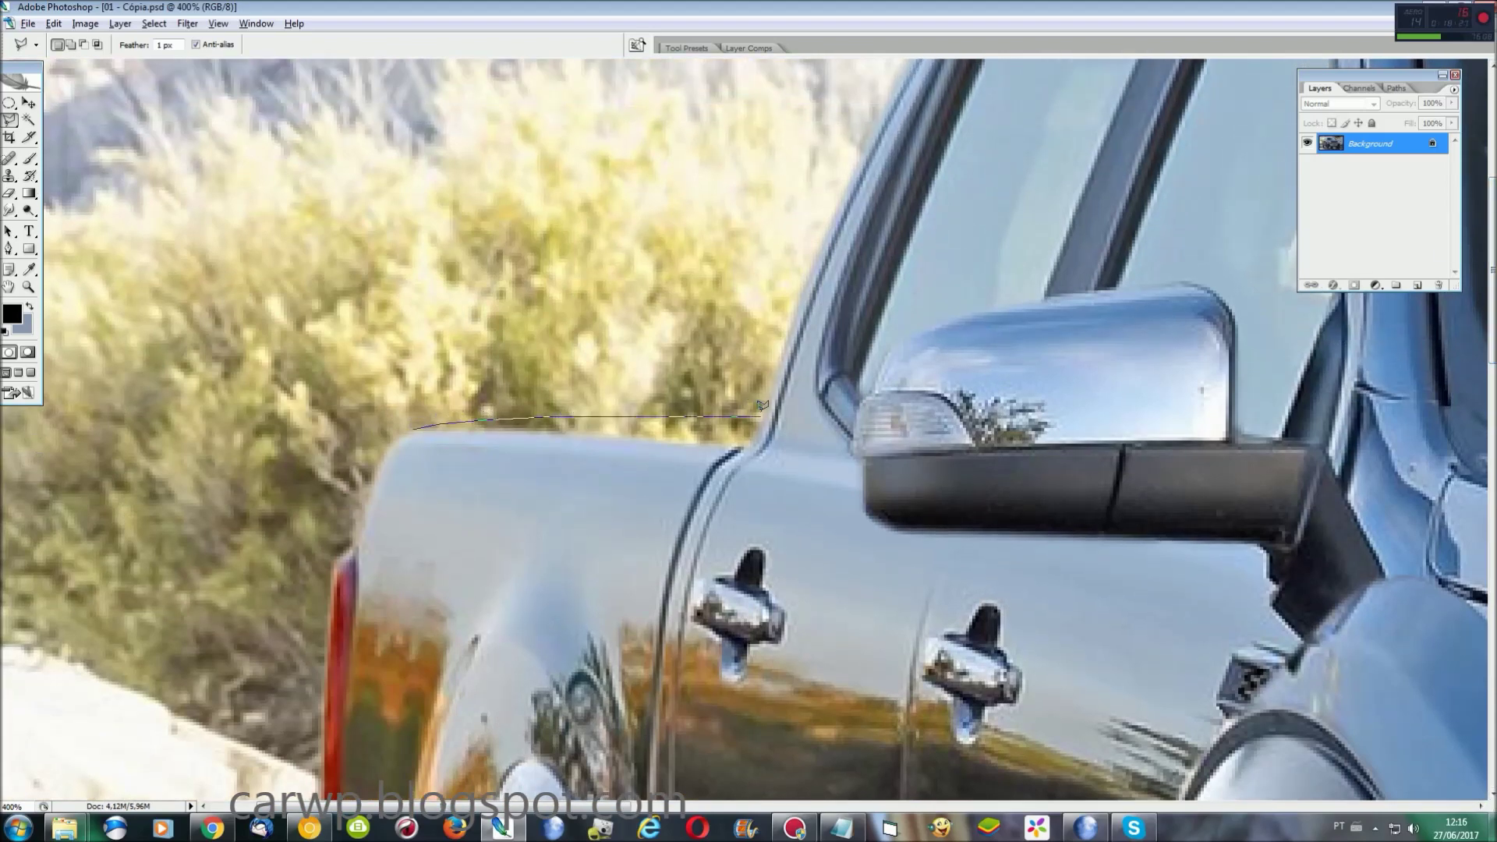
click(575, 435)
click(470, 432)
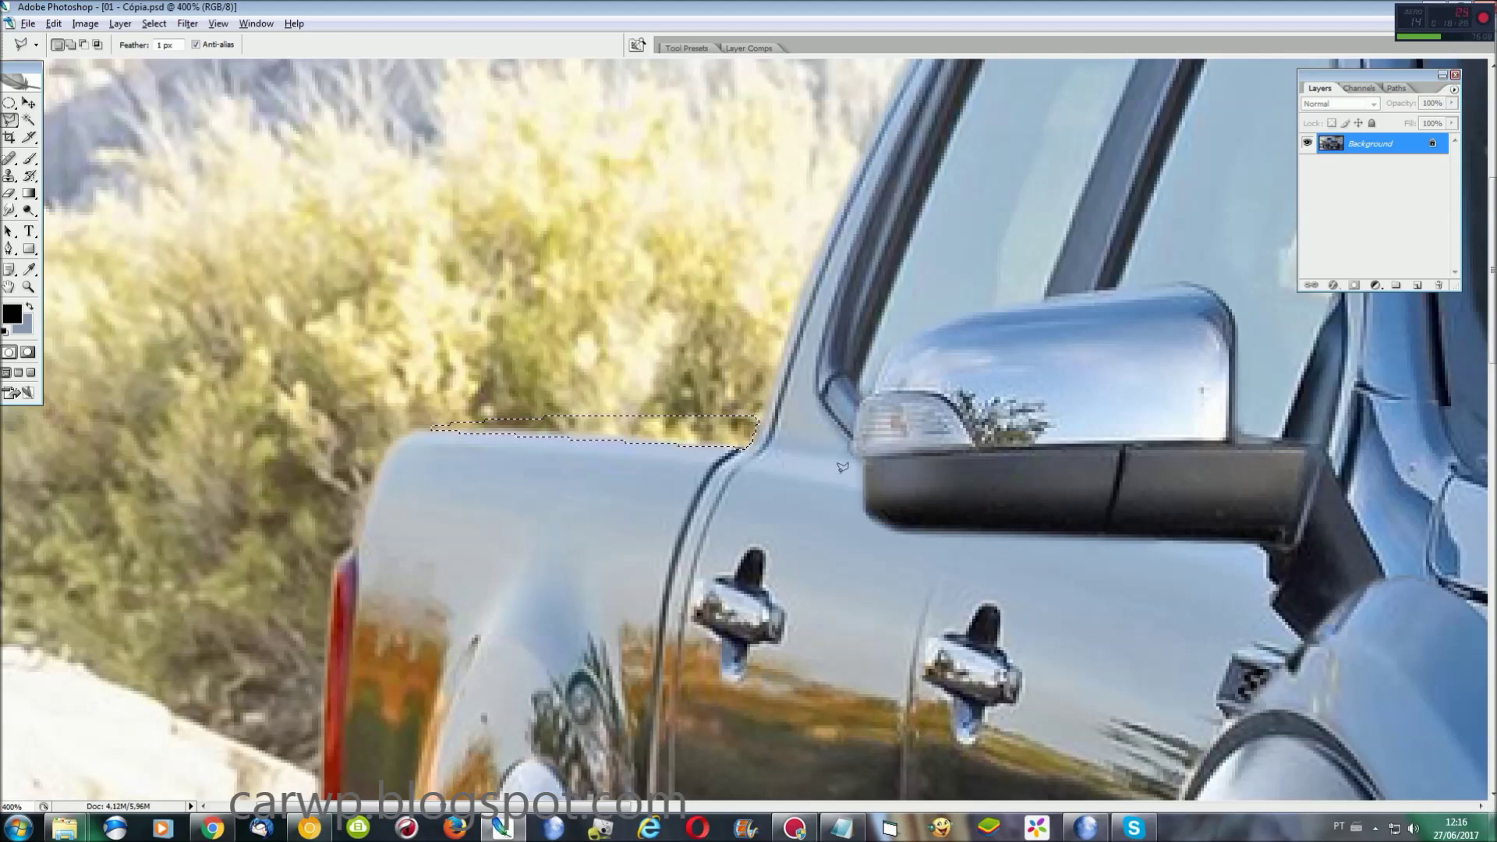
Step: Sample a colour with the Eyedropper, swap foreground and background colours, and zoom back out
click(30, 269)
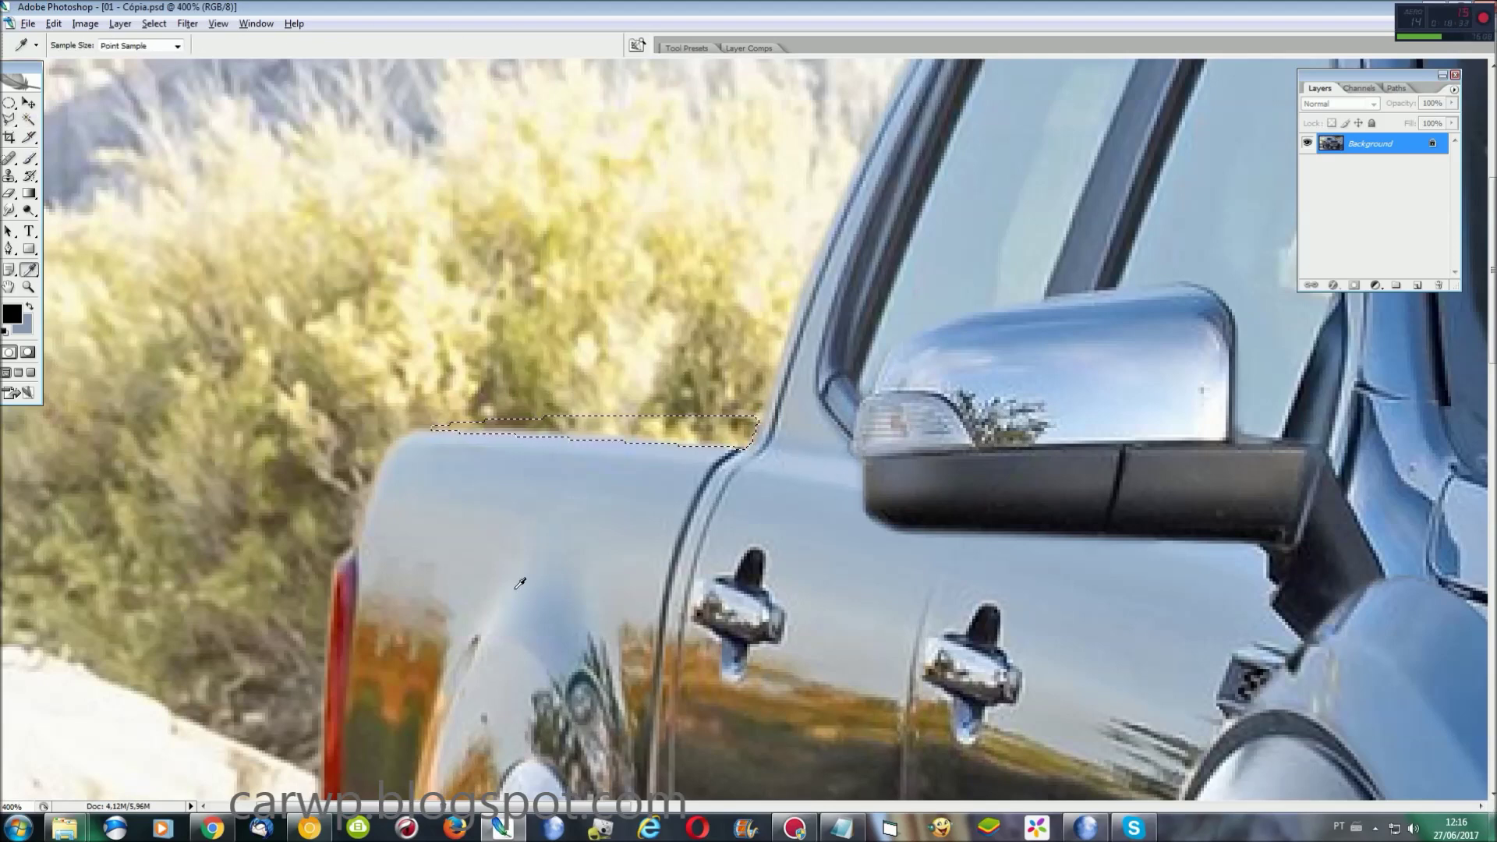
key(x)
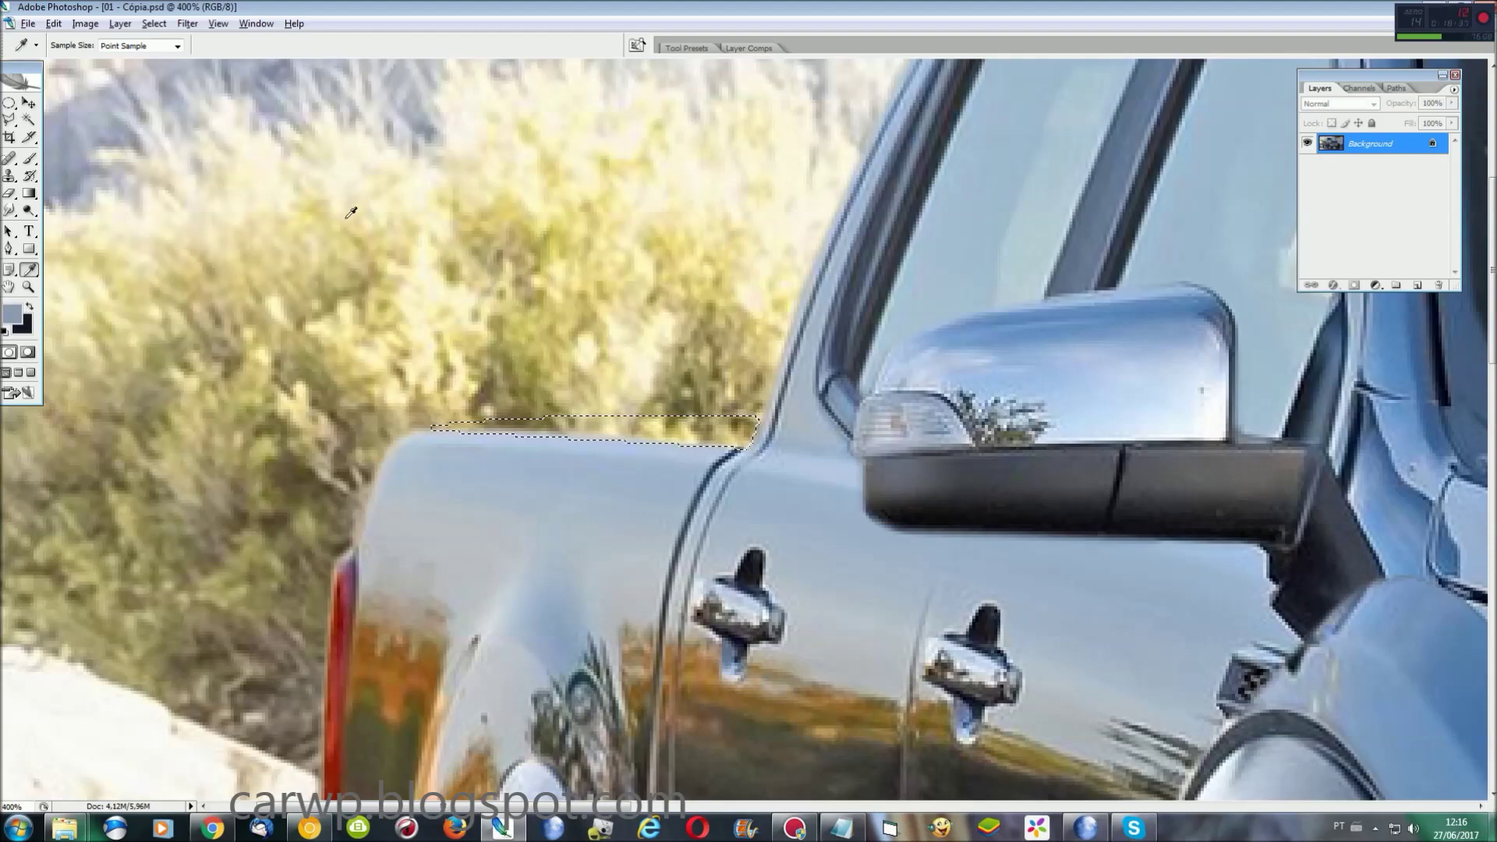
key(ctrl+0)
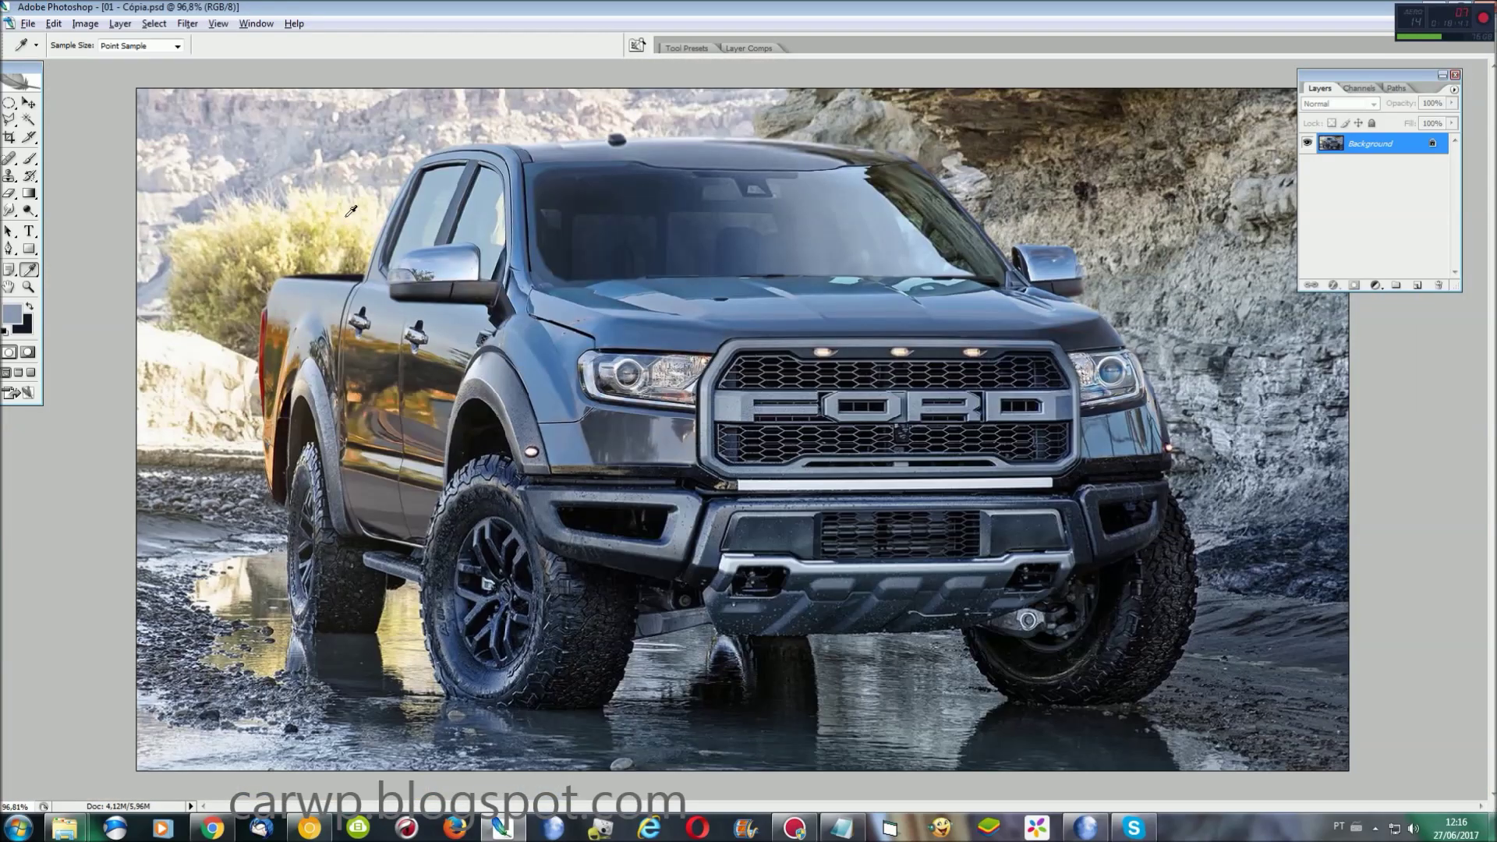
click(154, 24)
Step: Add a Levels adjustment layer with midtones at 1,83 and merge it into the Background
click(120, 23)
click(327, 140)
click(868, 264)
drag(156, 82, 172, 409)
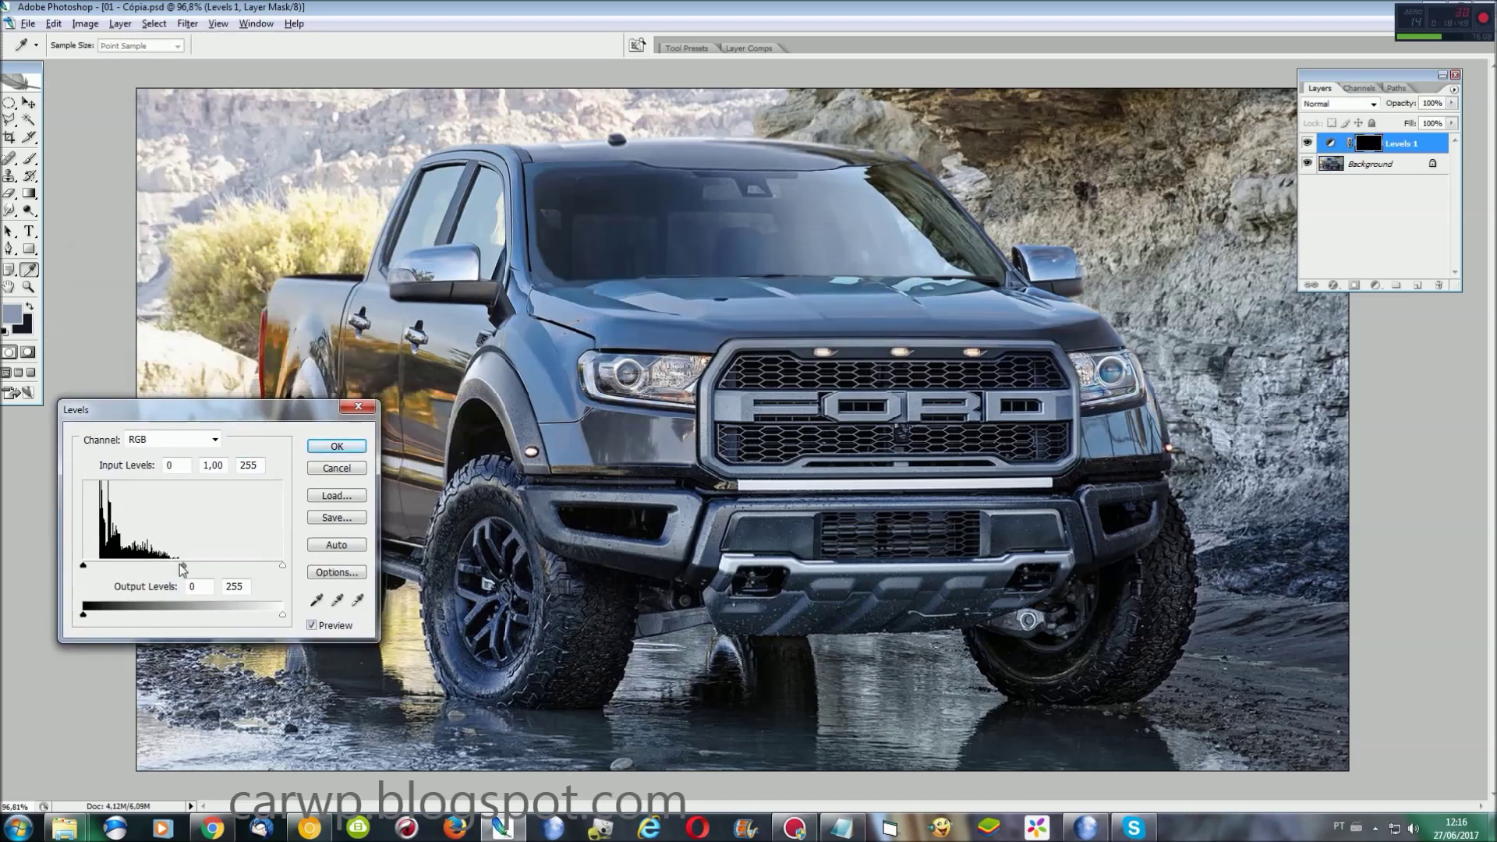
drag(181, 568, 141, 568)
click(337, 446)
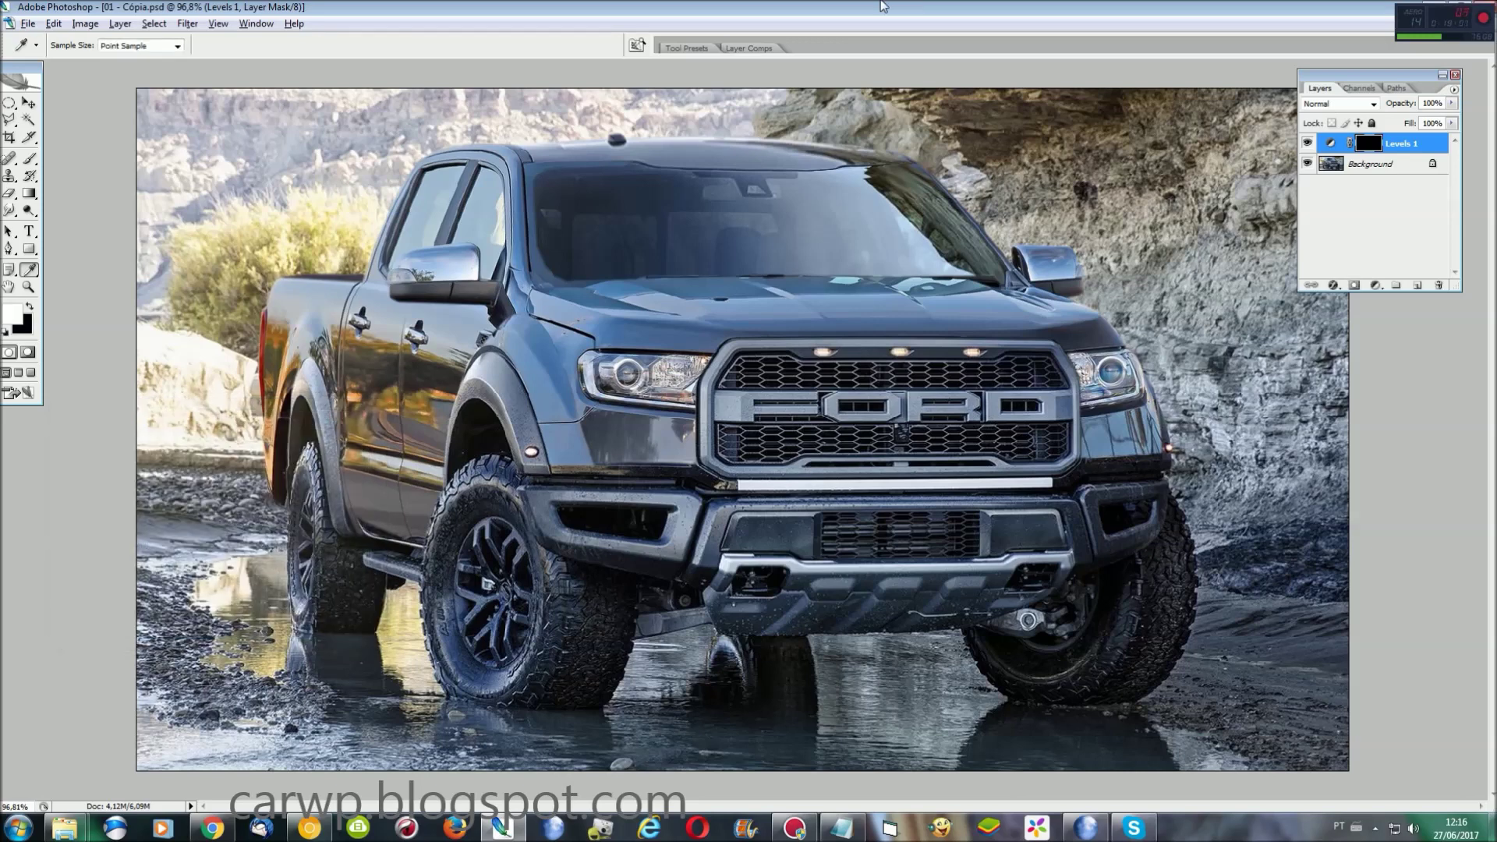
key(ctrl+e)
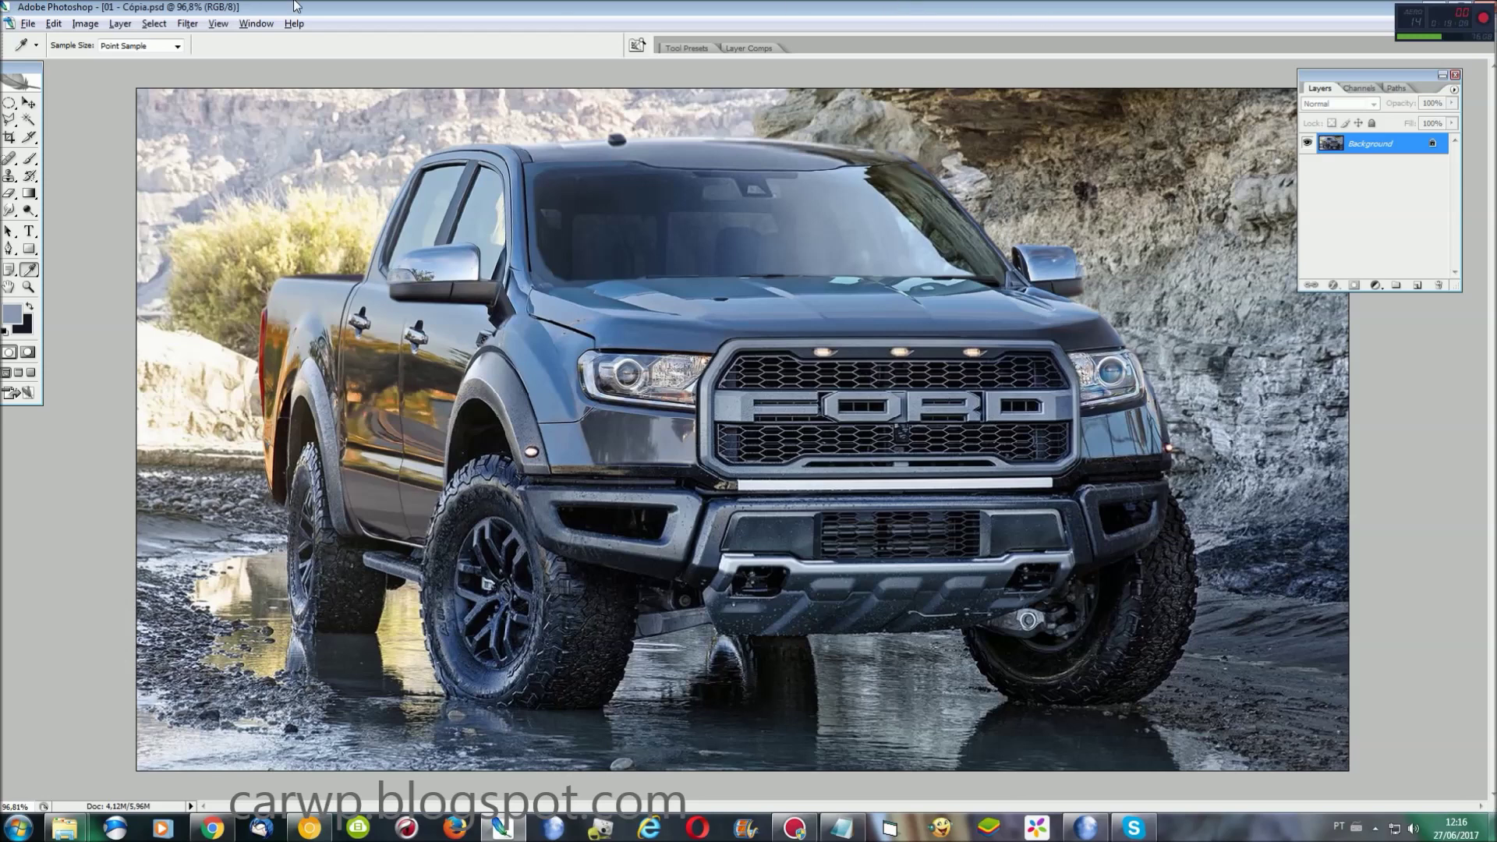
click(154, 23)
Step: Load the saved truck selection and marquee-select the truck's rear section
click(195, 268)
click(873, 238)
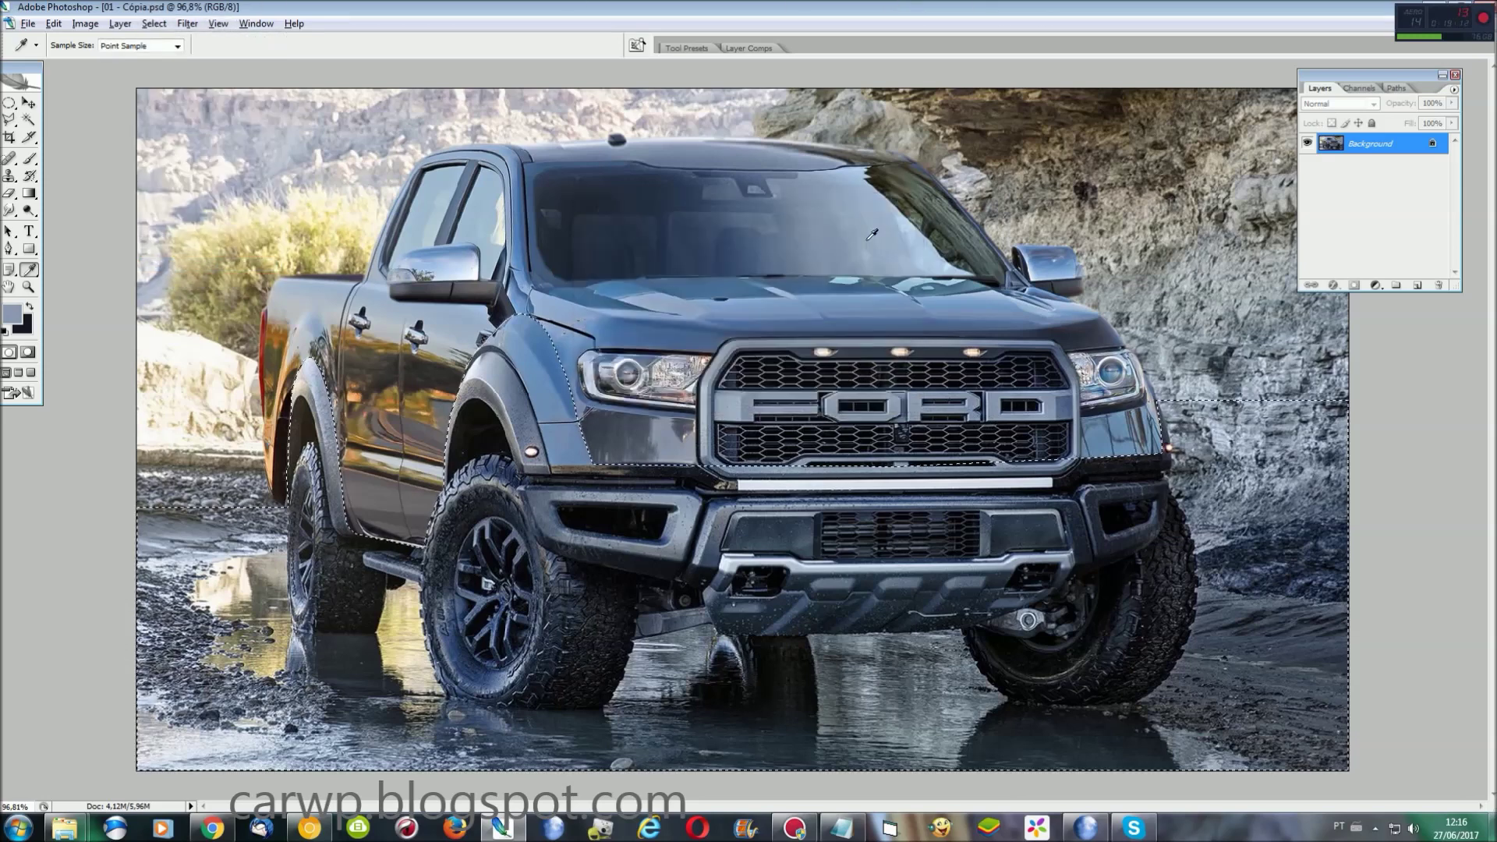
key(m)
drag(9, 102, 59, 100)
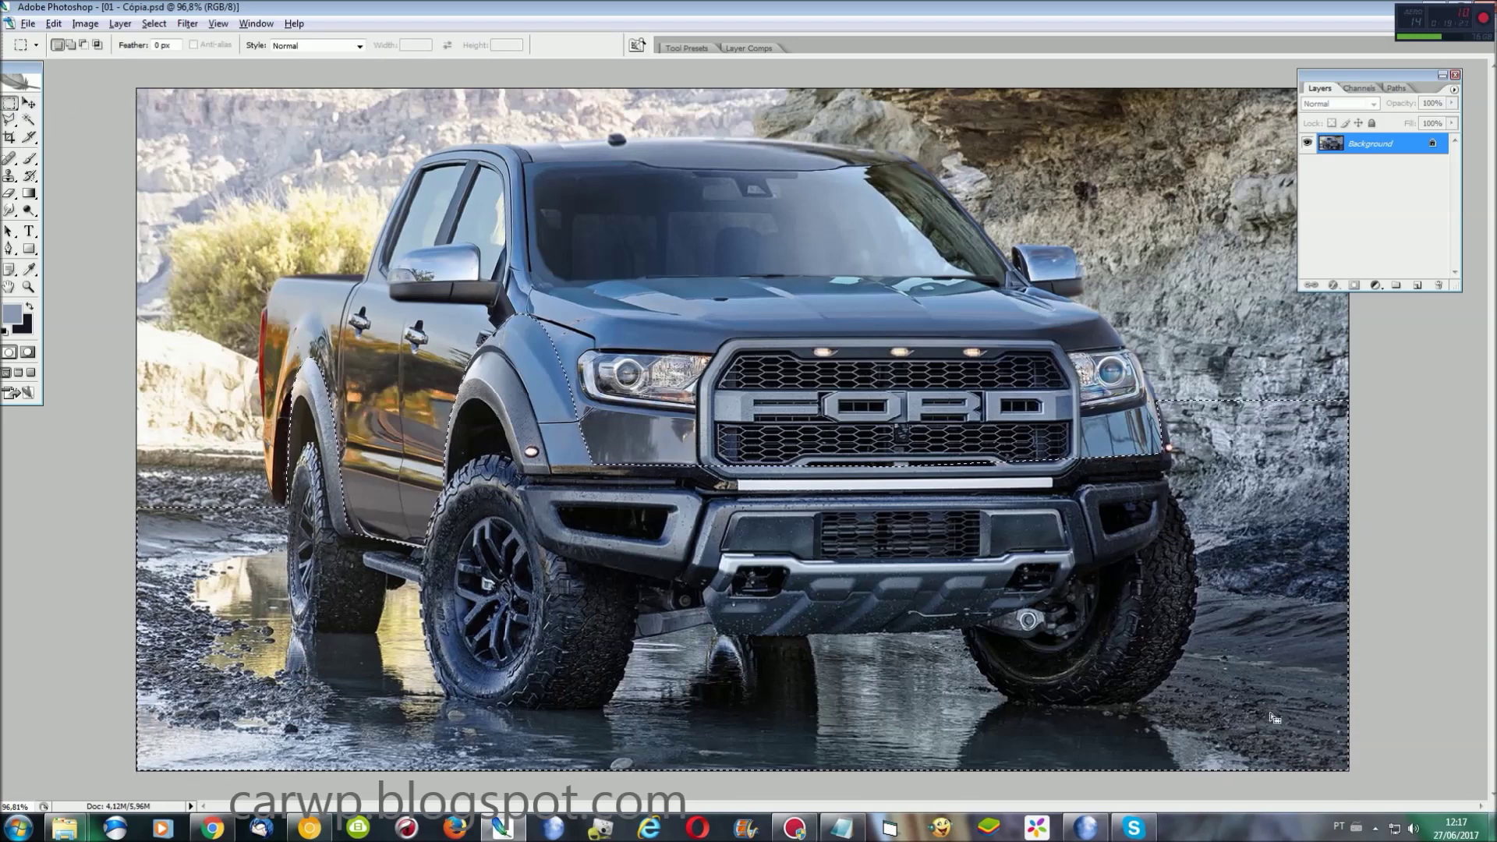
drag(1387, 789, 352, 168)
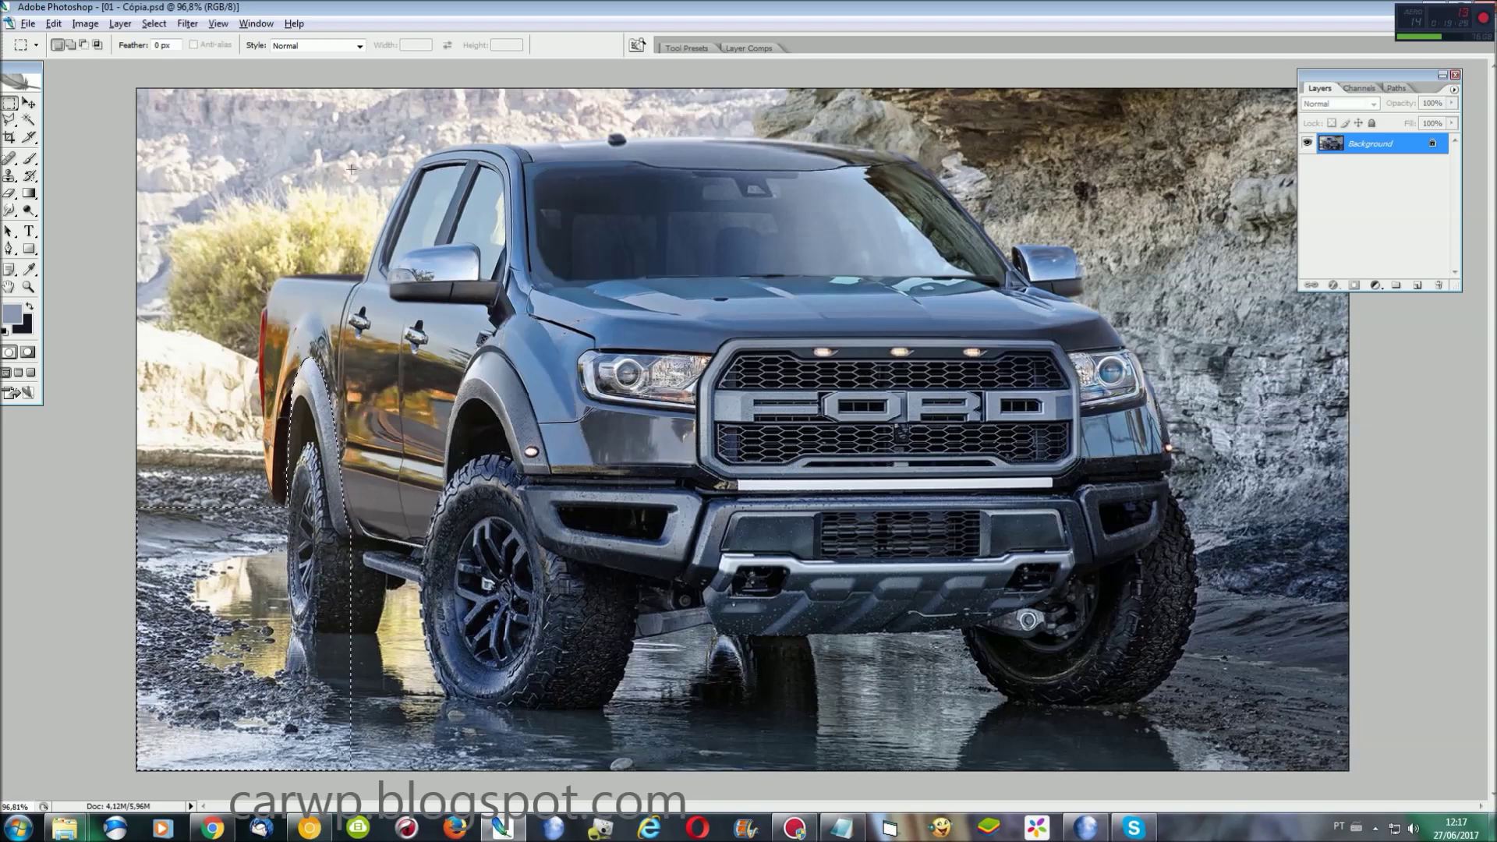
Step: Copy the rear onto a new layer and stretch it leftward to about 123% width
key(ctrl+j)
key(ctrl+t)
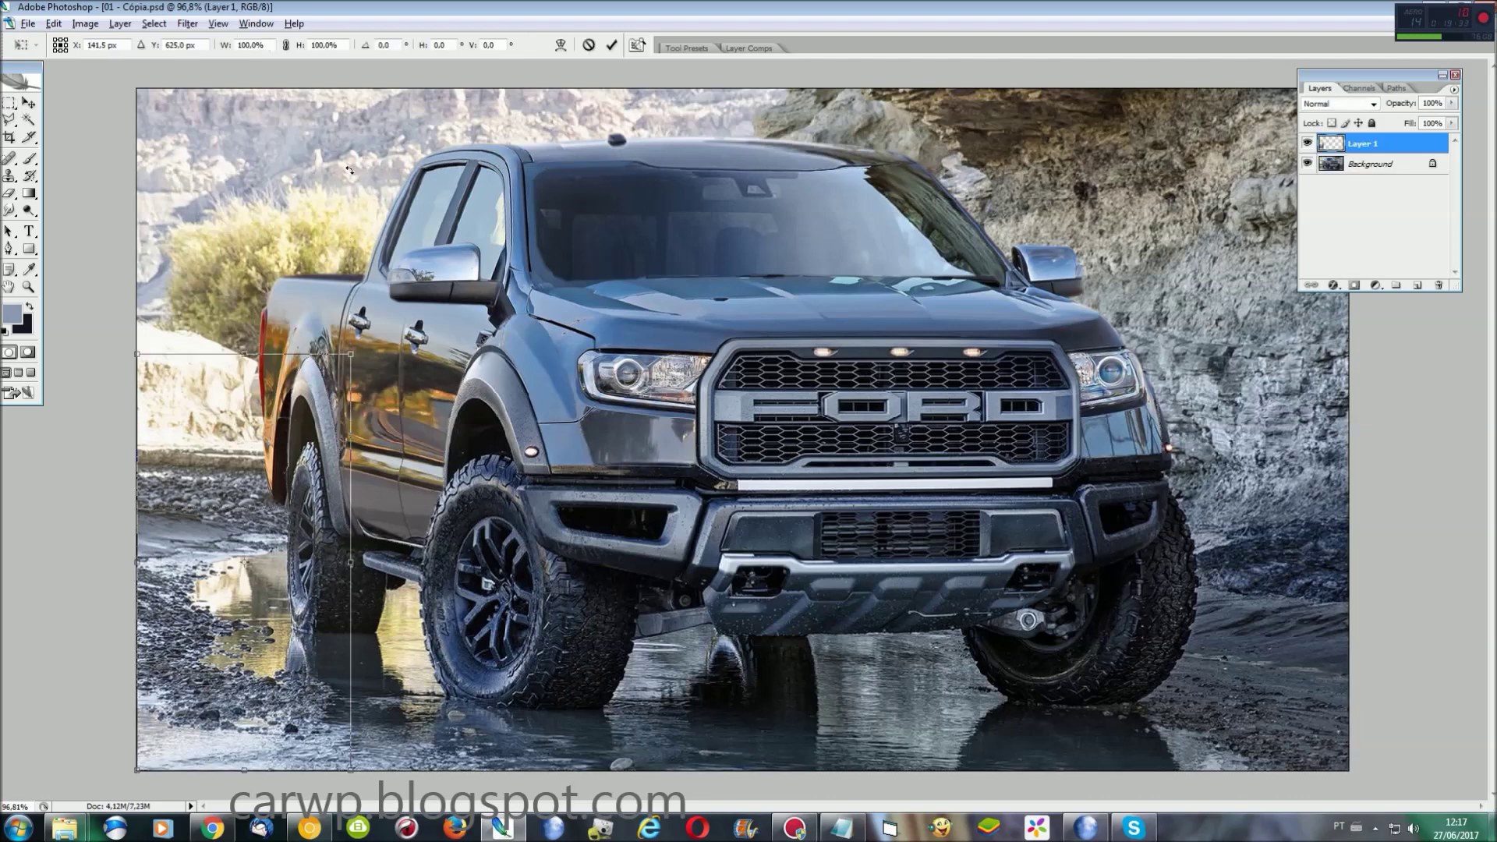
drag(138, 560, 84, 554)
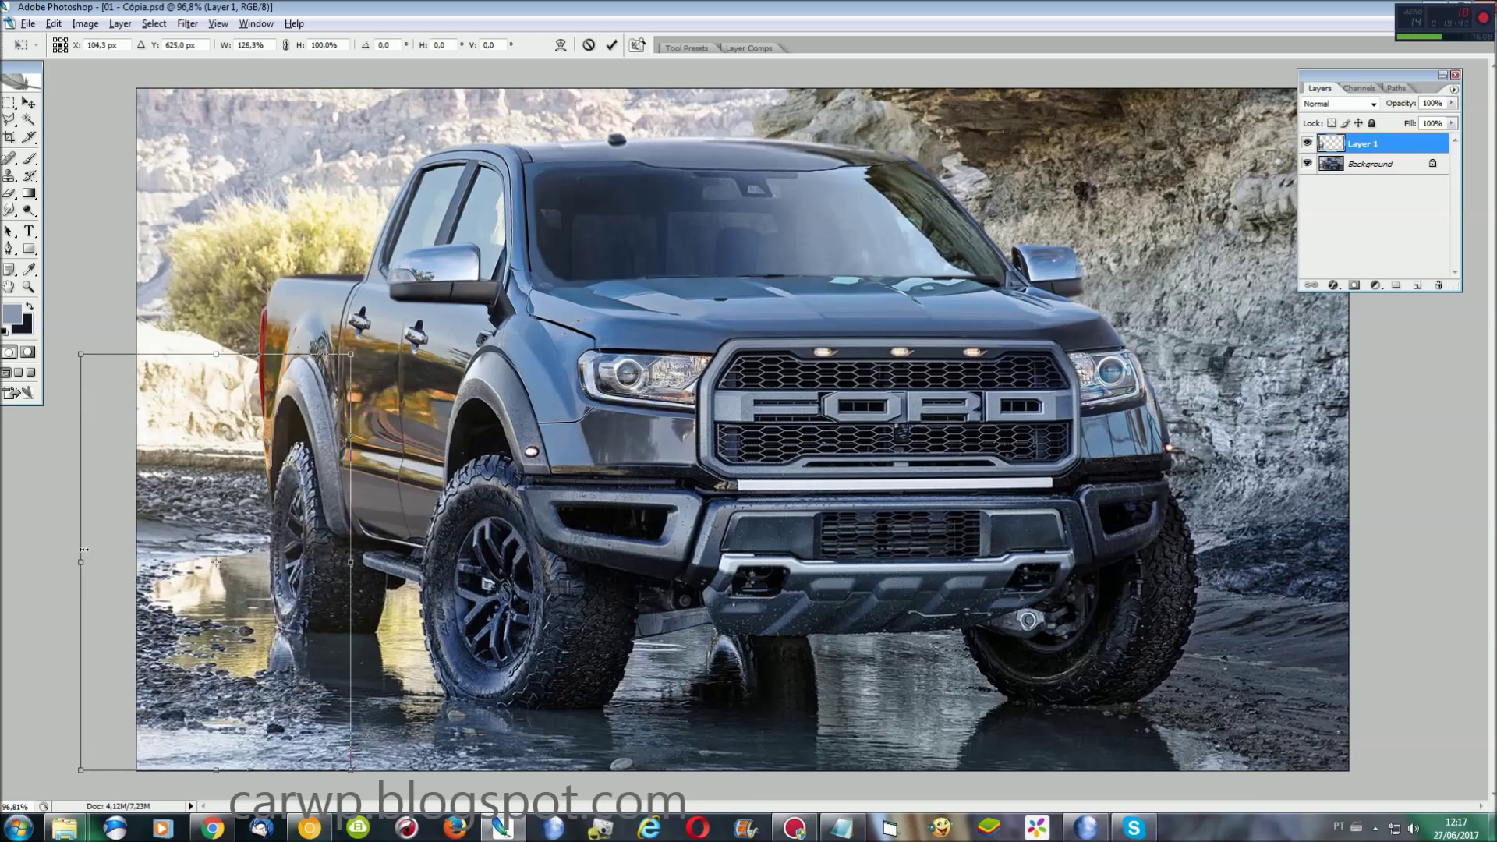
drag(88, 551, 90, 551)
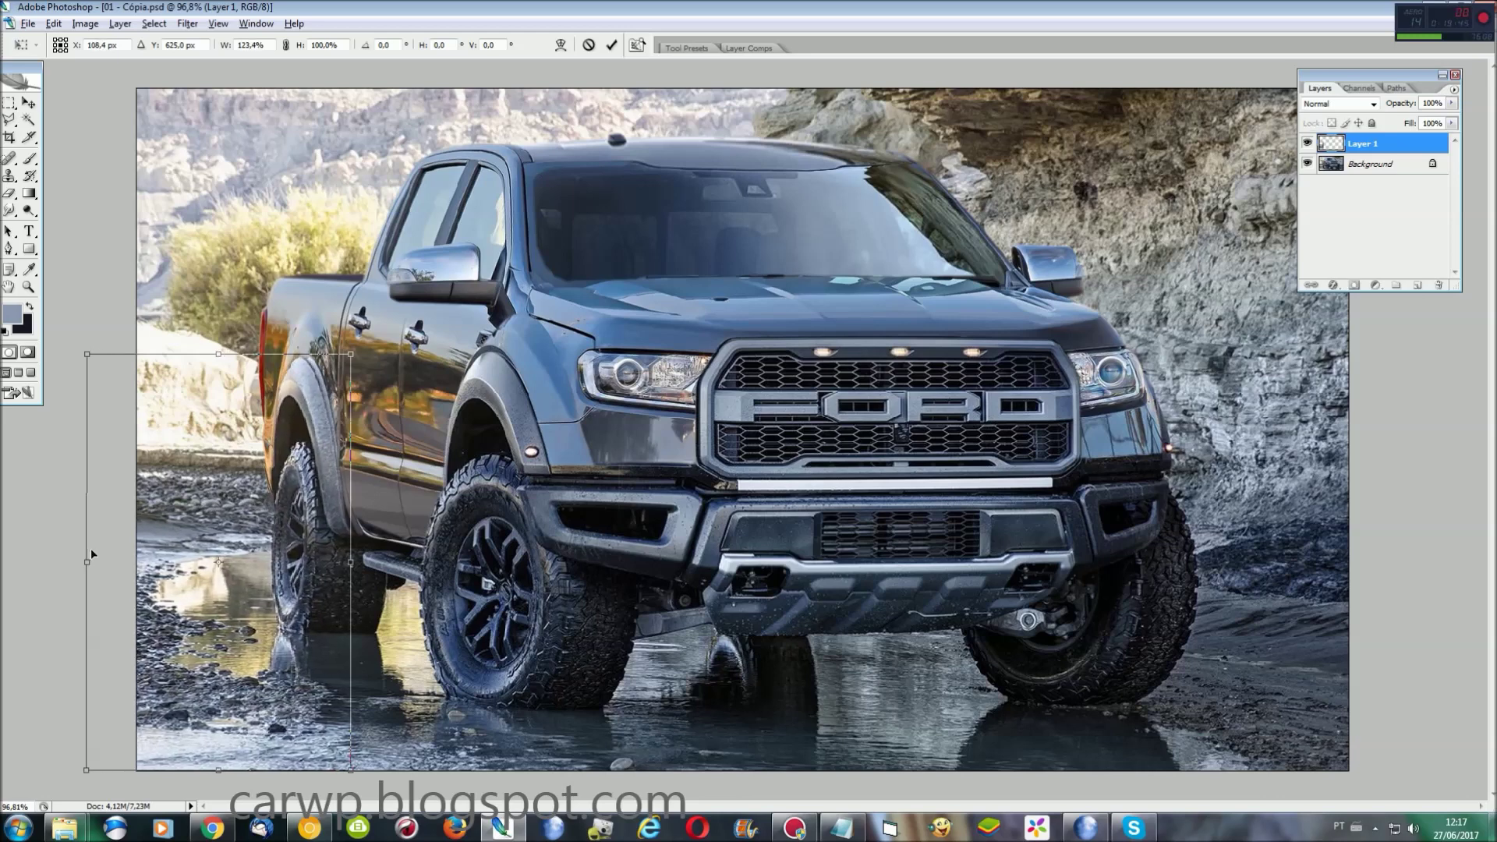
key(Return)
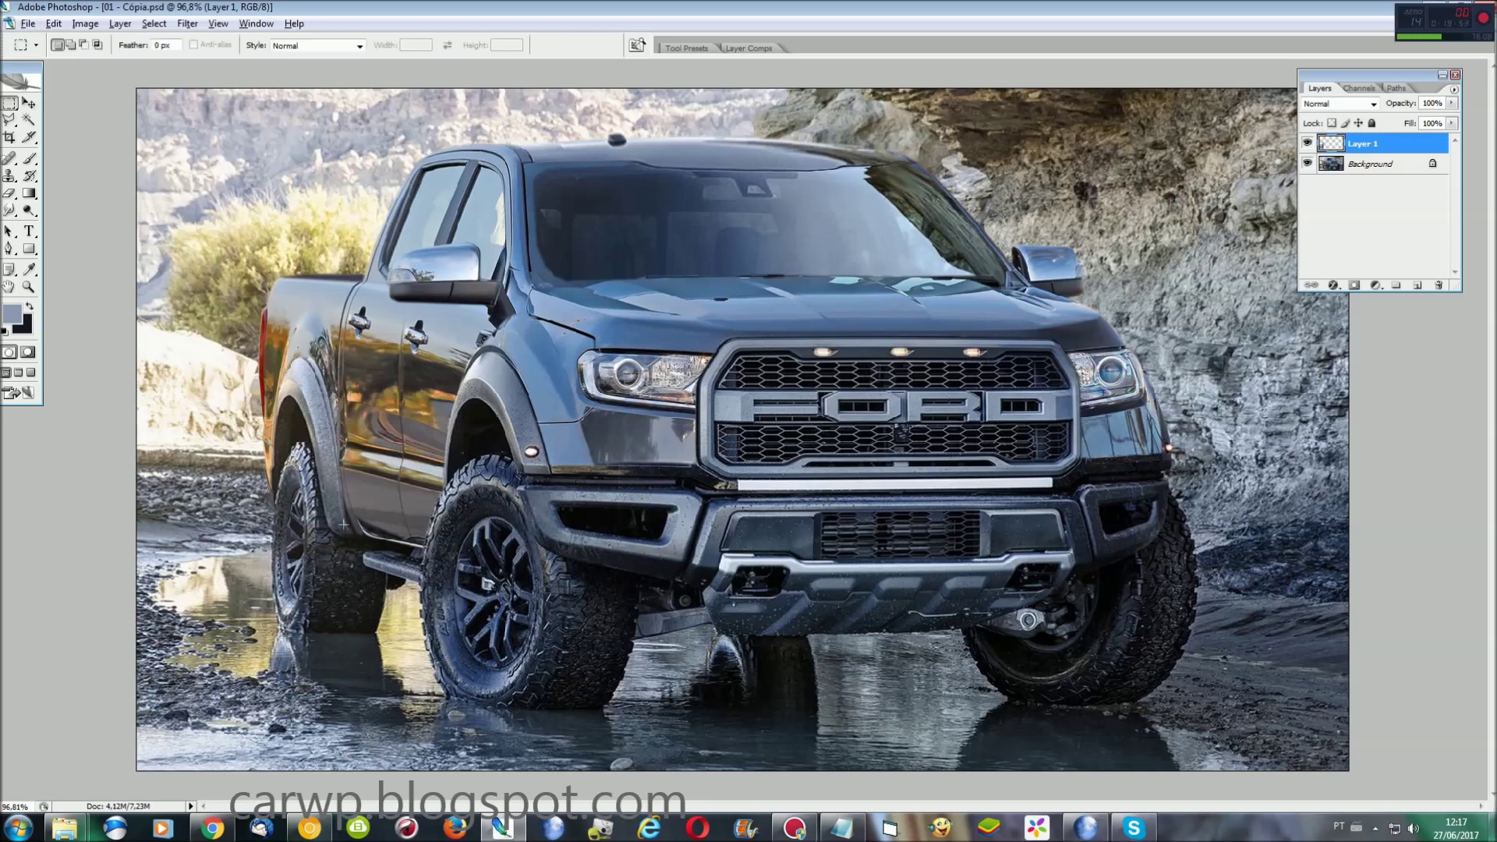
key(ctrl+plus)
key(ctrl+plus)
Step: Smudge the widened rear fender edge smooth
scroll(343, 525, left, 3)
scroll(343, 525, left, 5)
scroll(344, 525, down, 5)
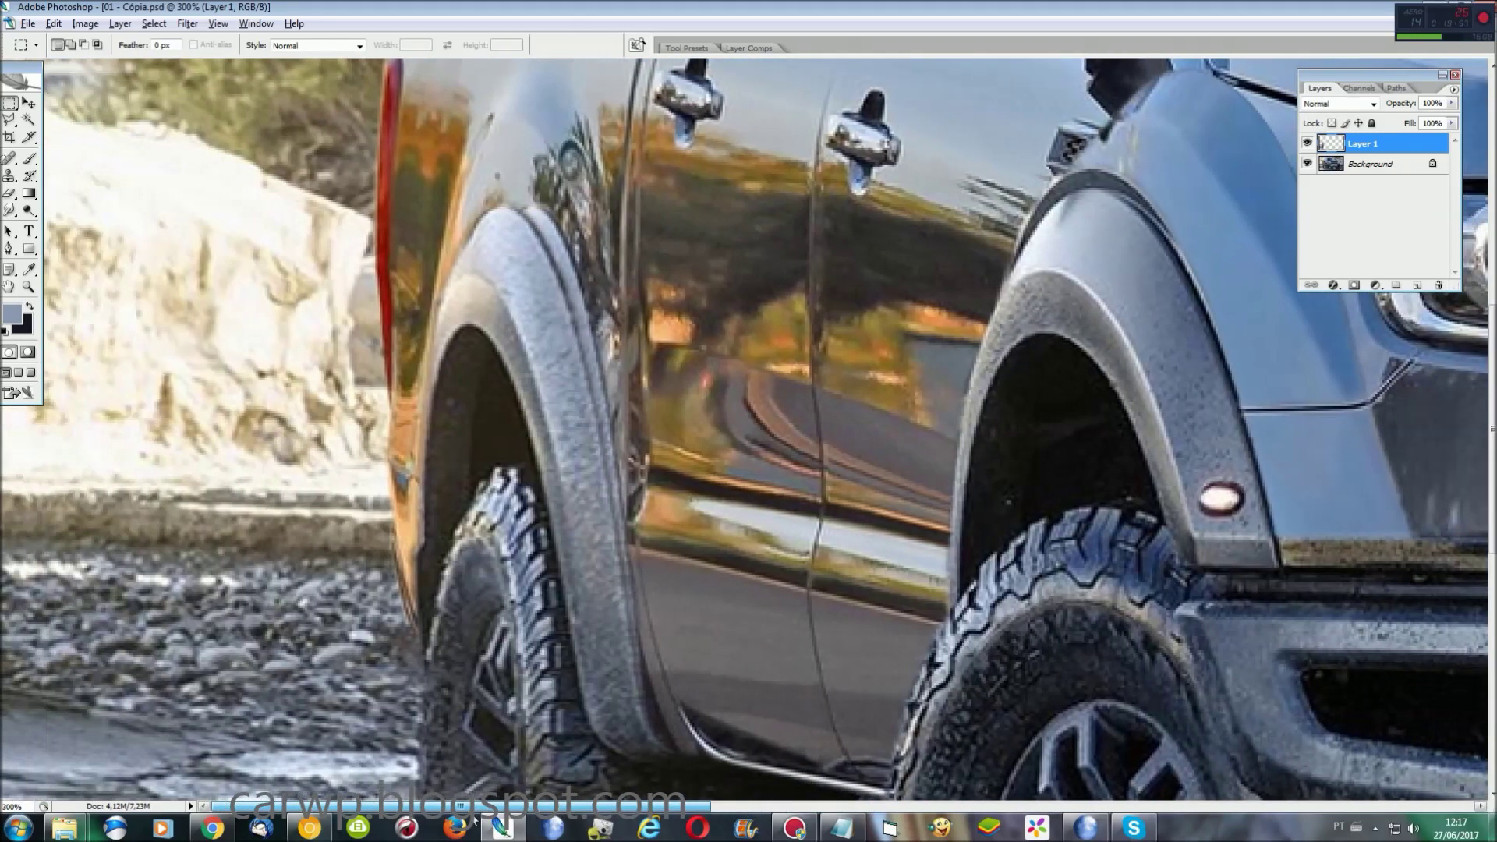
key(r)
drag(543, 213, 655, 616)
click(1308, 143)
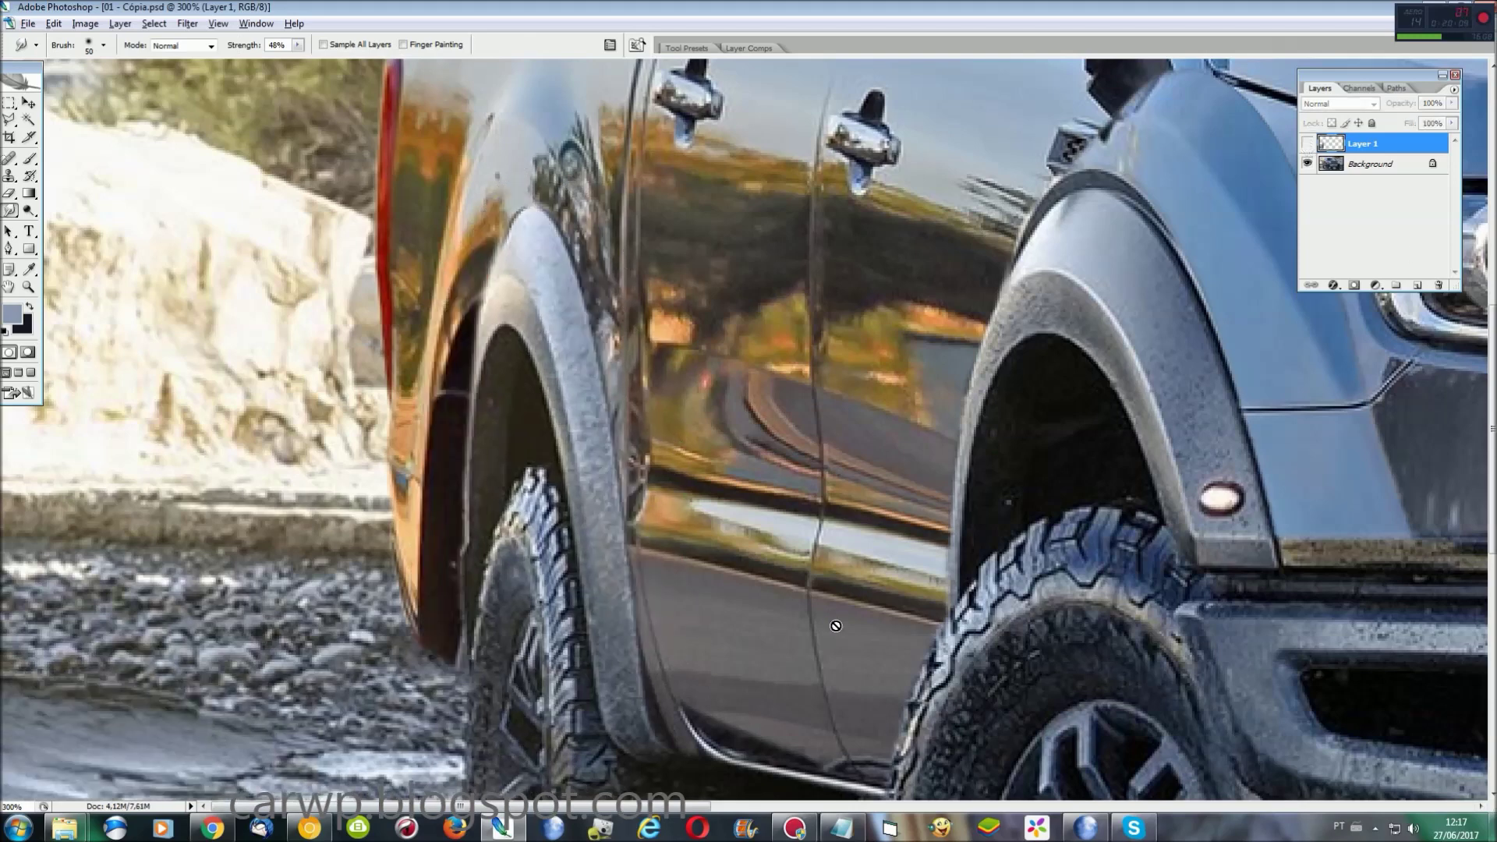
Step: Outline the door and fender area with the Polygonal Lasso and remove the stretched copy there
key(l)
click(630, 524)
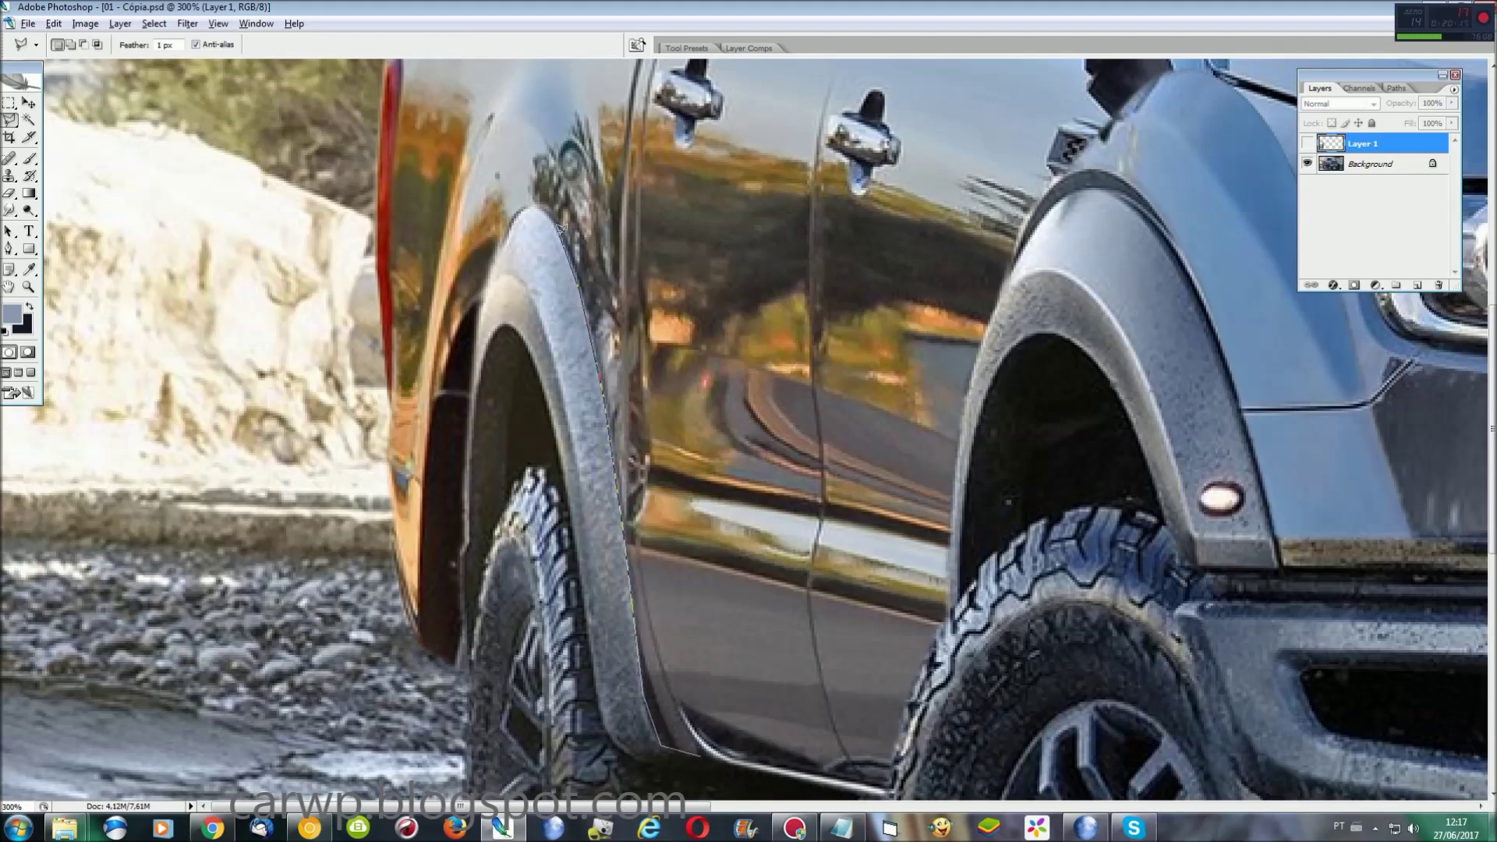
click(471, 110)
click(595, 102)
click(780, 188)
click(865, 483)
double_click(831, 745)
click(1308, 143)
key(ctrl+d)
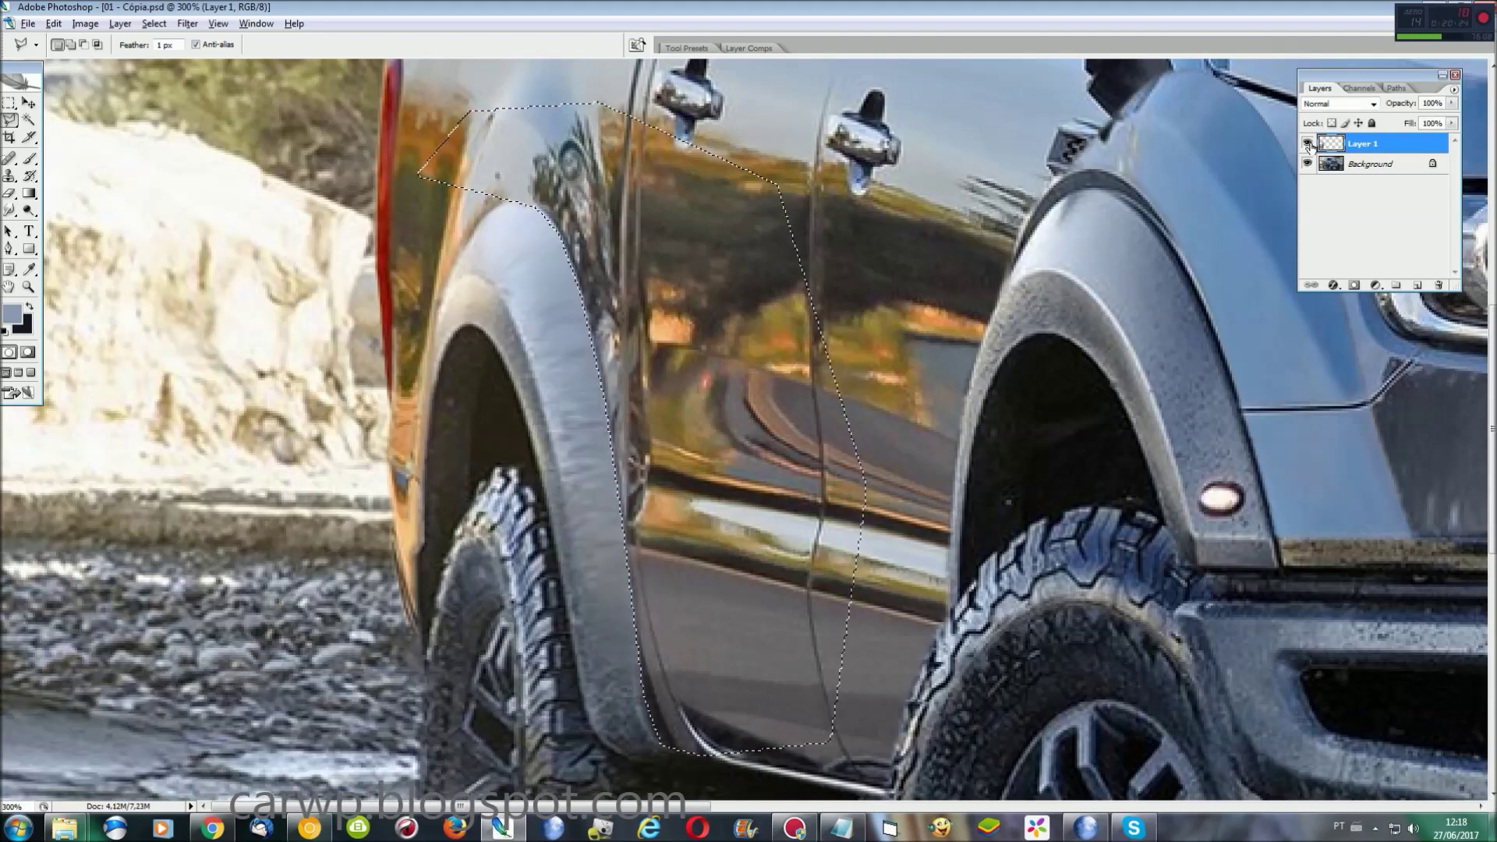
Step: Fit the whole image on screen and close the Layers panel
key(ctrl+0)
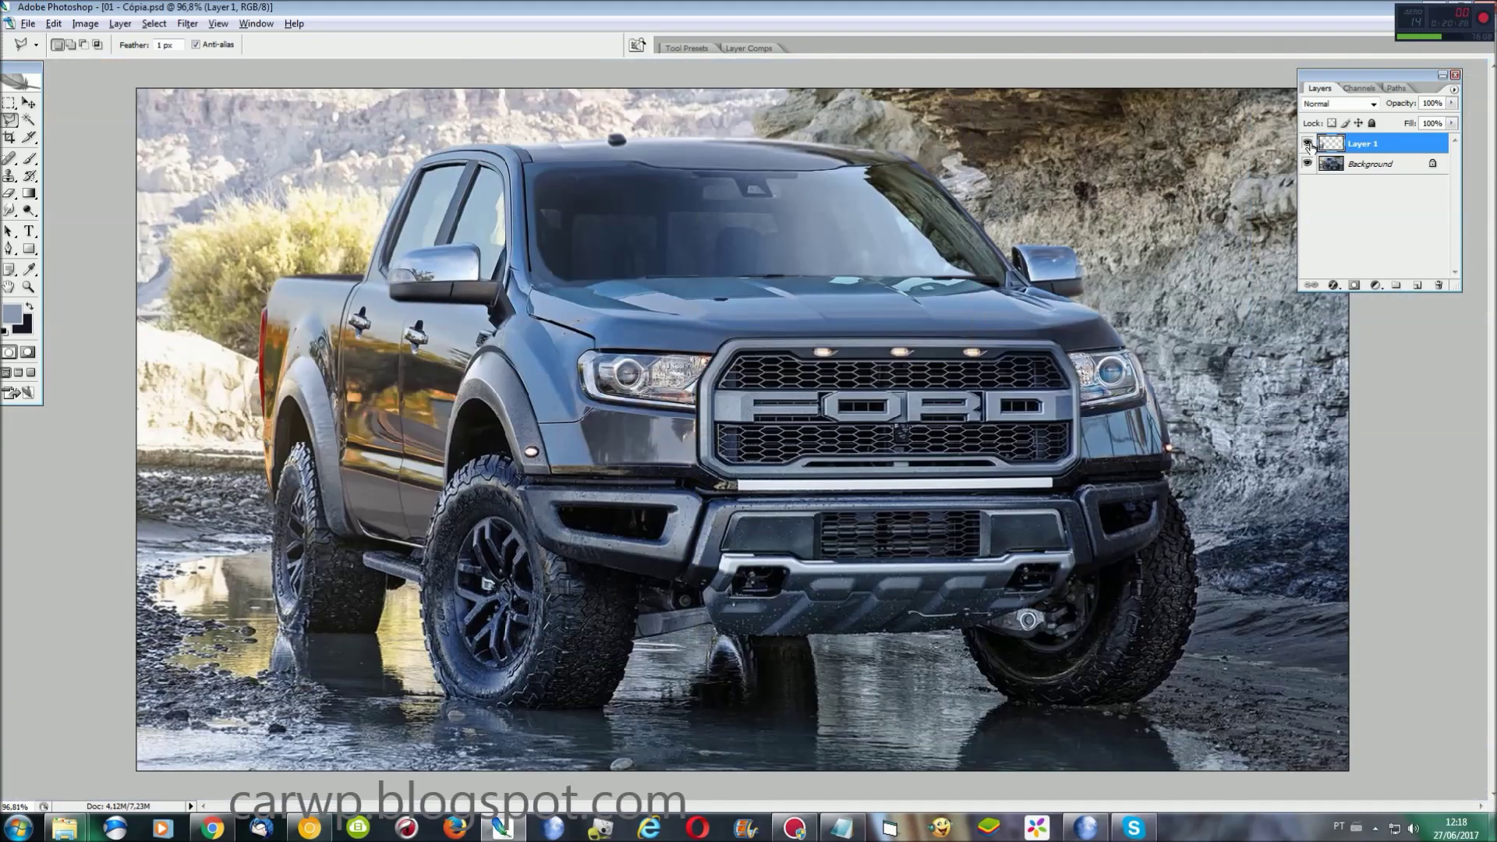
click(1455, 75)
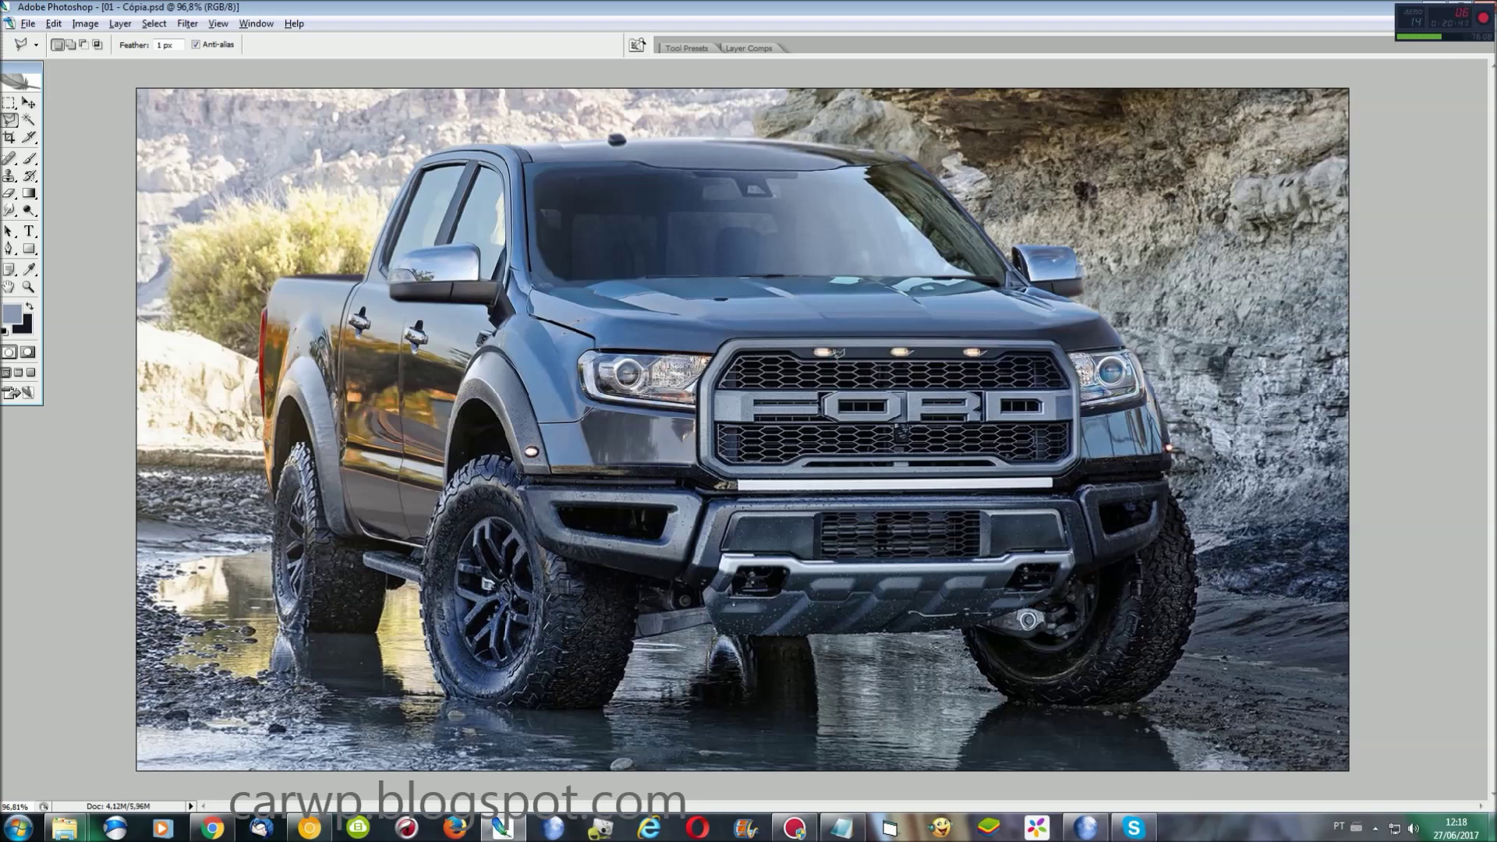
key(ctrl+plus)
key(ctrl+plus)
key(ctrl+plus)
Step: Copy the windshield corner patch to a new layer and stretch it to about 162% width
scroll(749, 430, up, 10)
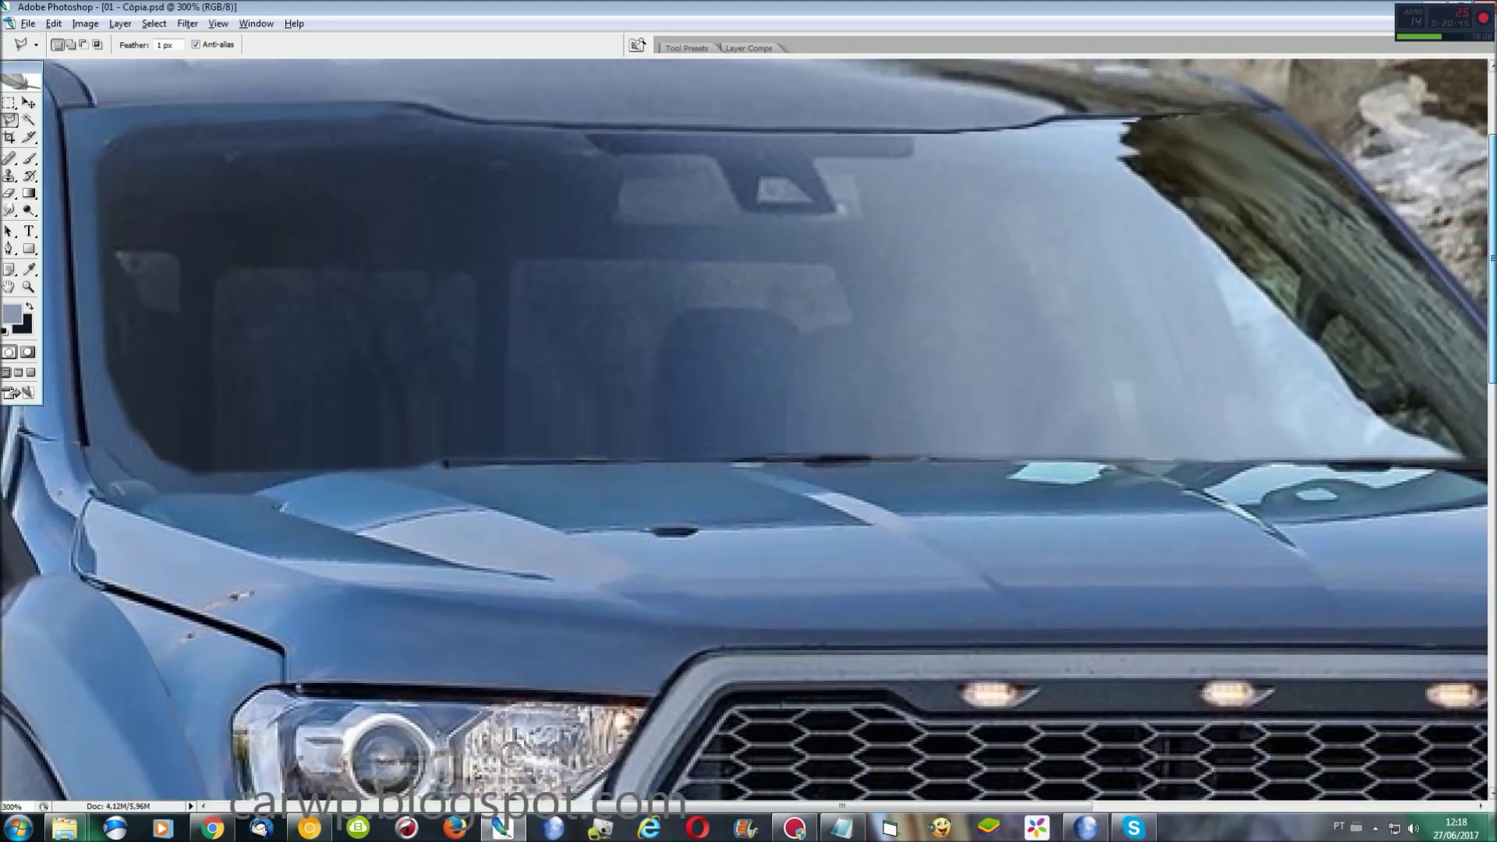
scroll(749, 431, left, 10)
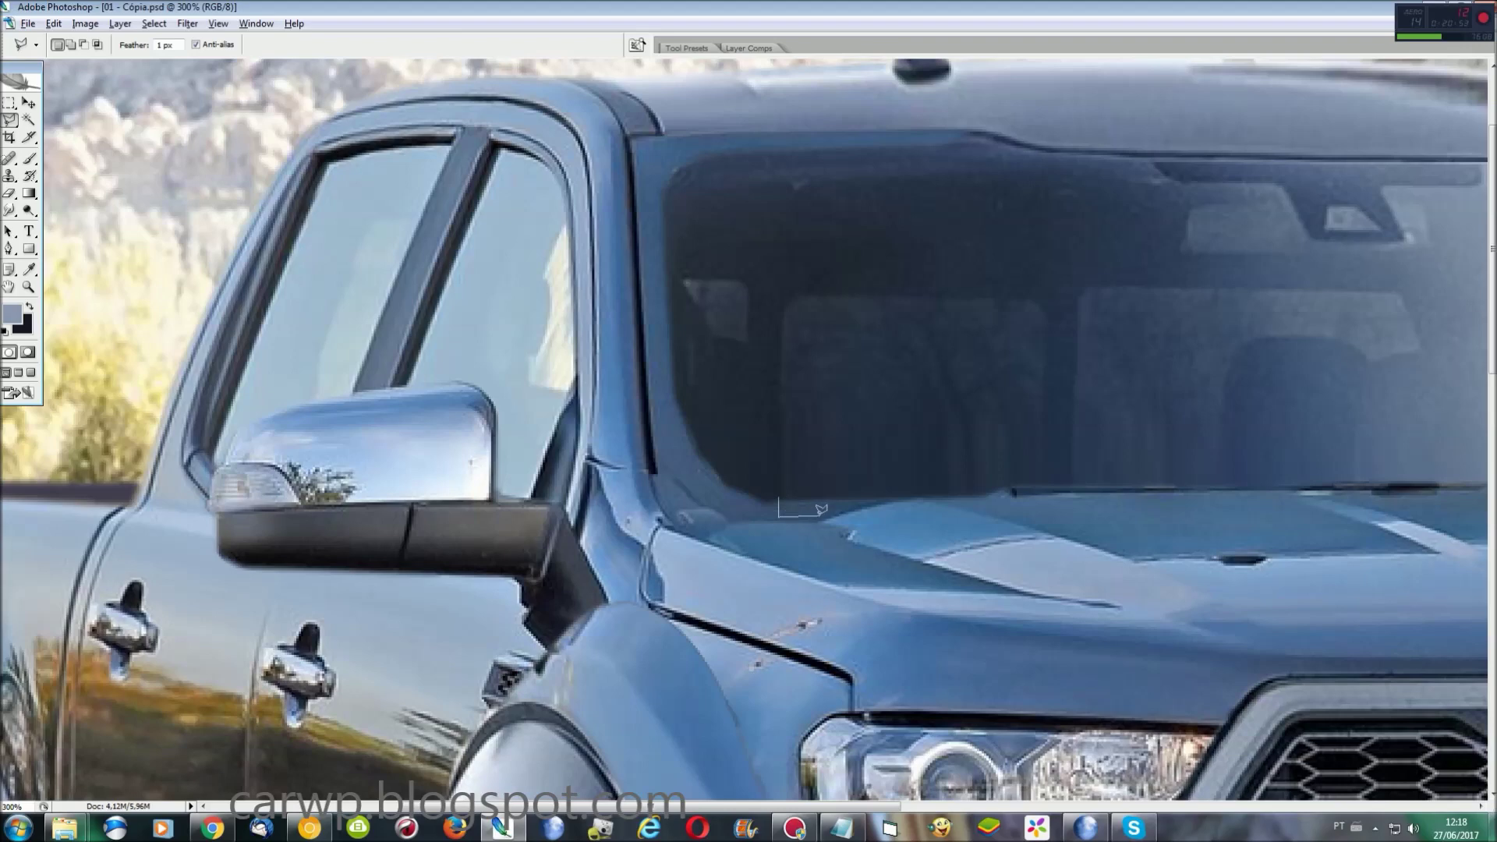
key(ctrl+j)
key(ctrl+t)
drag(770, 503, 738, 497)
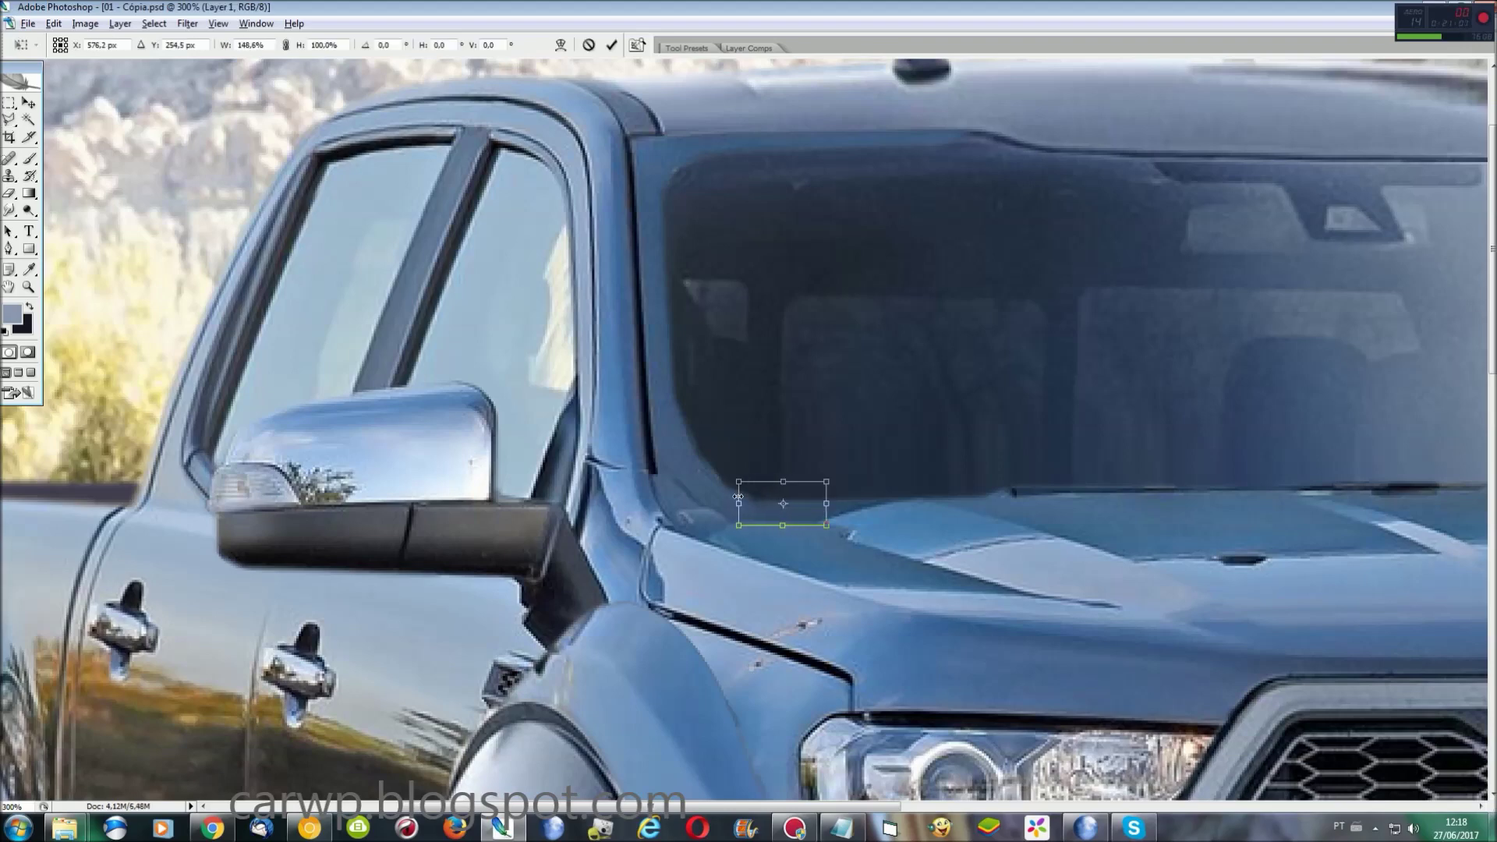
key(Return)
Step: Draw an elliptical selection at the windshield's lower-left corner and skew it along the A-pillar
key(m)
click(9, 102)
click(62, 118)
click(778, 501)
right_click(735, 421)
click(780, 606)
right_click(735, 447)
click(756, 506)
drag(757, 505, 771, 507)
drag(726, 331, 704, 335)
key(Return)
Step: Smudge the corner into the A-pillar, deselect, and fit the image on screen
key(r)
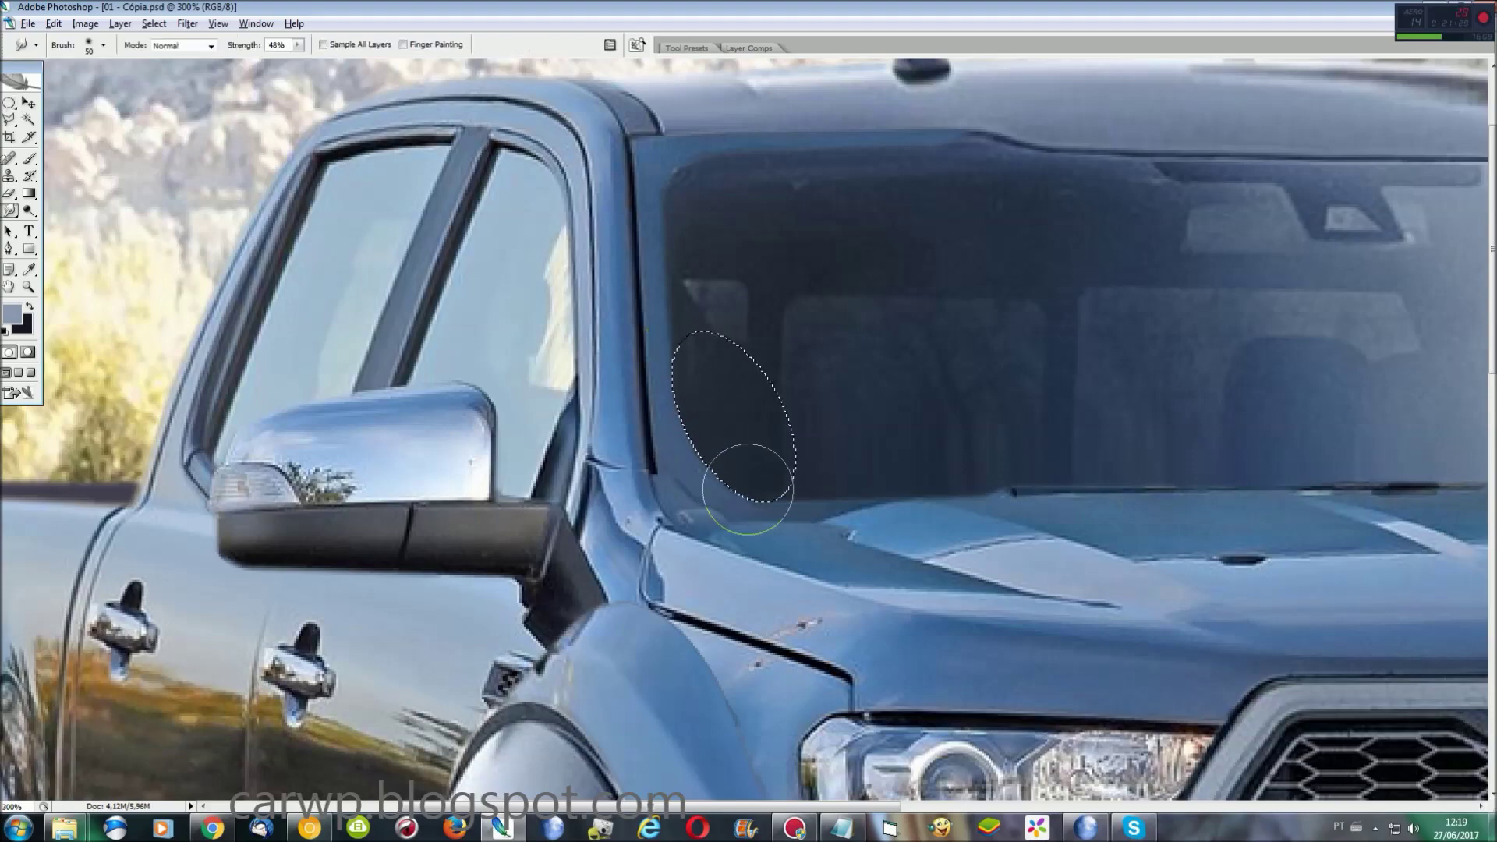
key(ctrl+d)
mouse_move(769, 810)
mouse_down()
mouse_move(995, 797)
mouse_move(808, 796)
mouse_up()
key(ctrl+0)
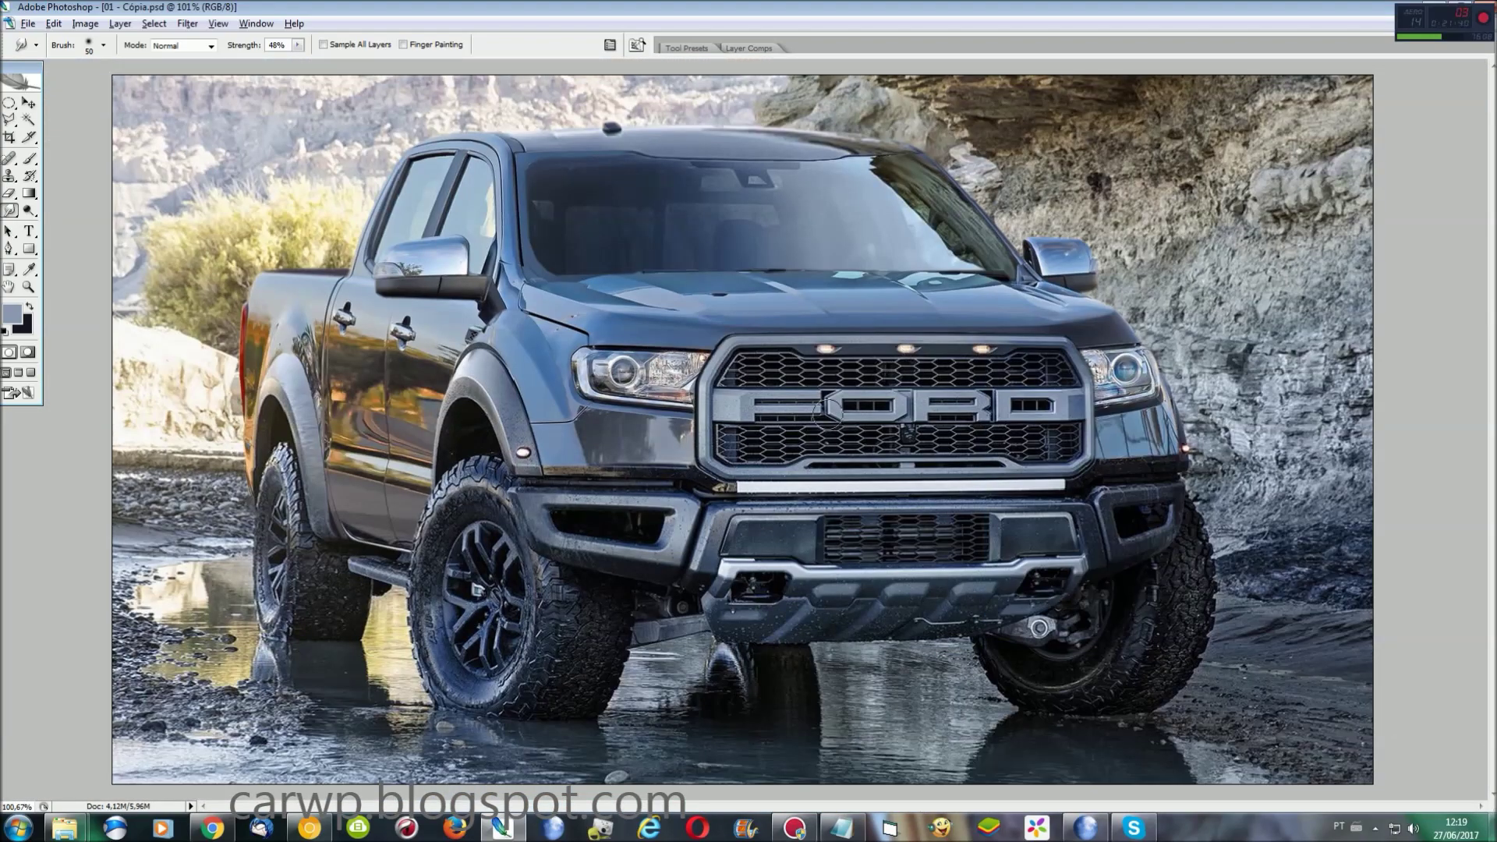
Step: Blur the mirror mount, fender pillar, bumper's lower edge and fender highlight at full strength
drag(9, 210, 59, 212)
key(ctrl+plus)
key(ctrl+plus)
key(ctrl+plus)
drag(928, 807, 706, 807)
double_click(22, 78)
scroll(723, 312, up, 1)
scroll(723, 312, up, 2)
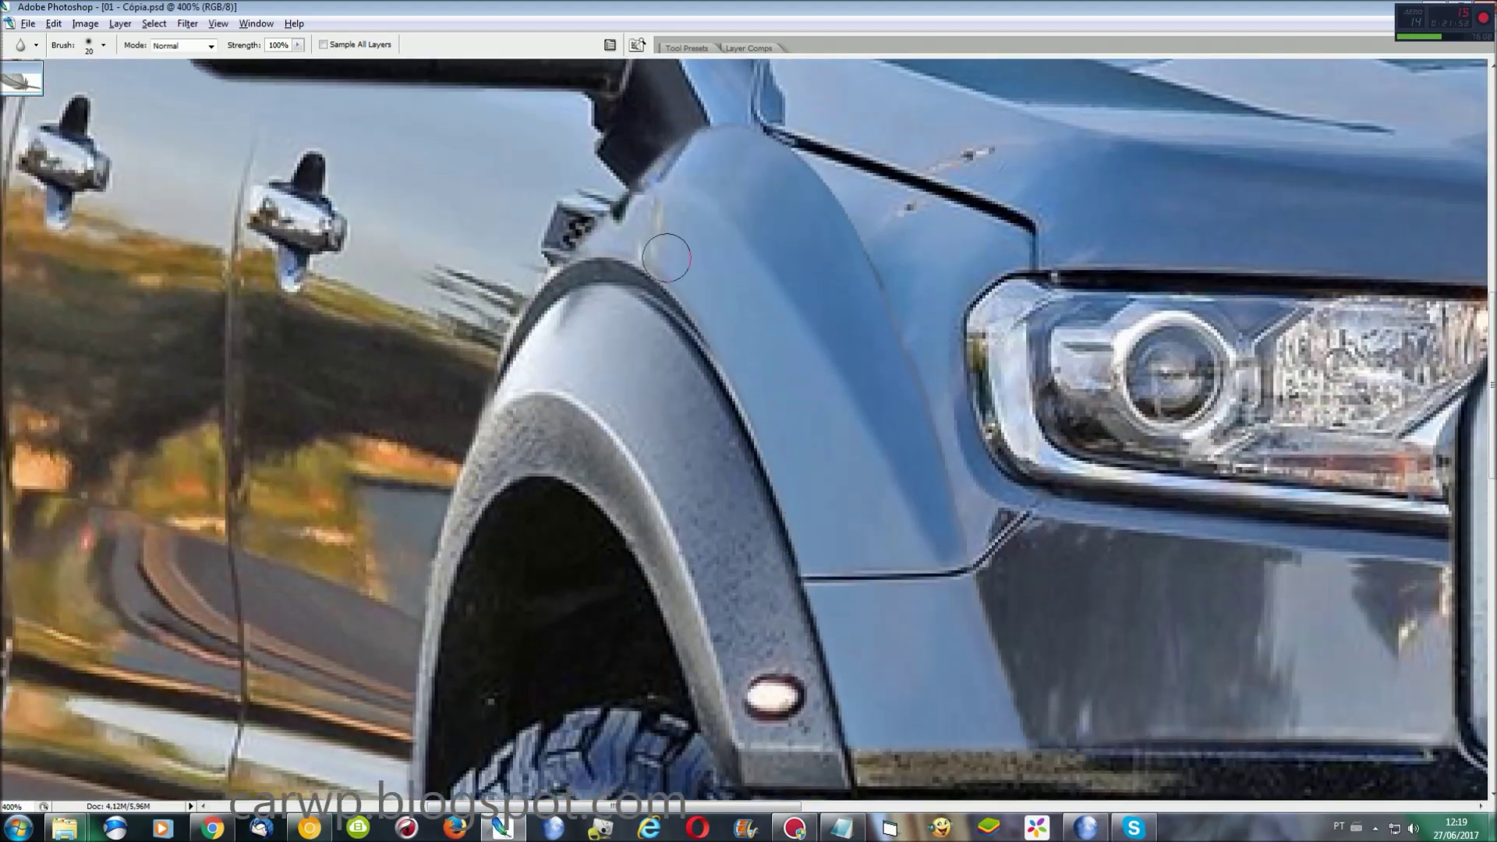
drag(586, 229, 694, 141)
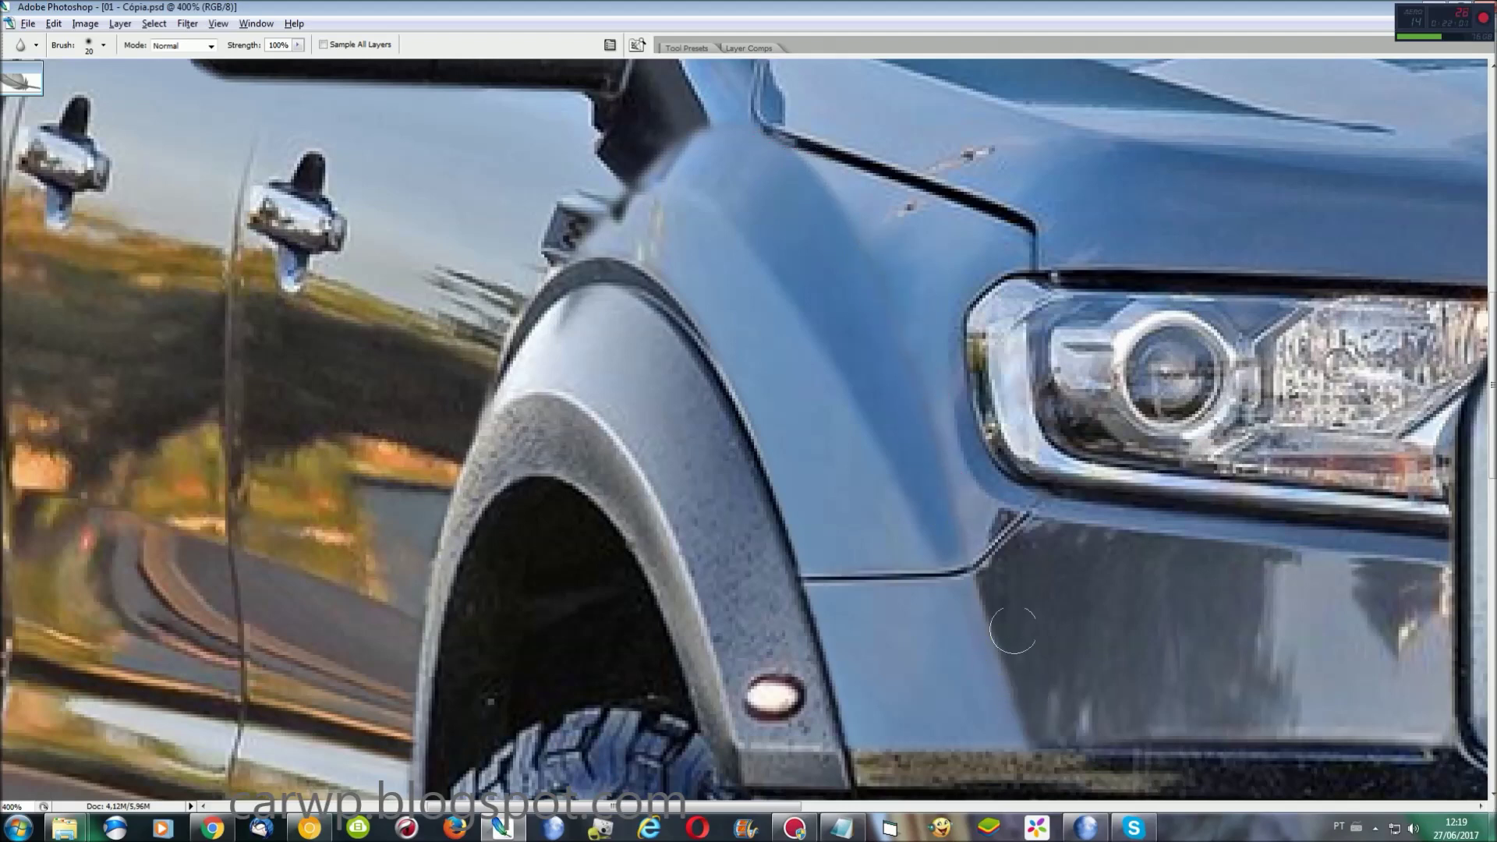
drag(873, 744, 1428, 752)
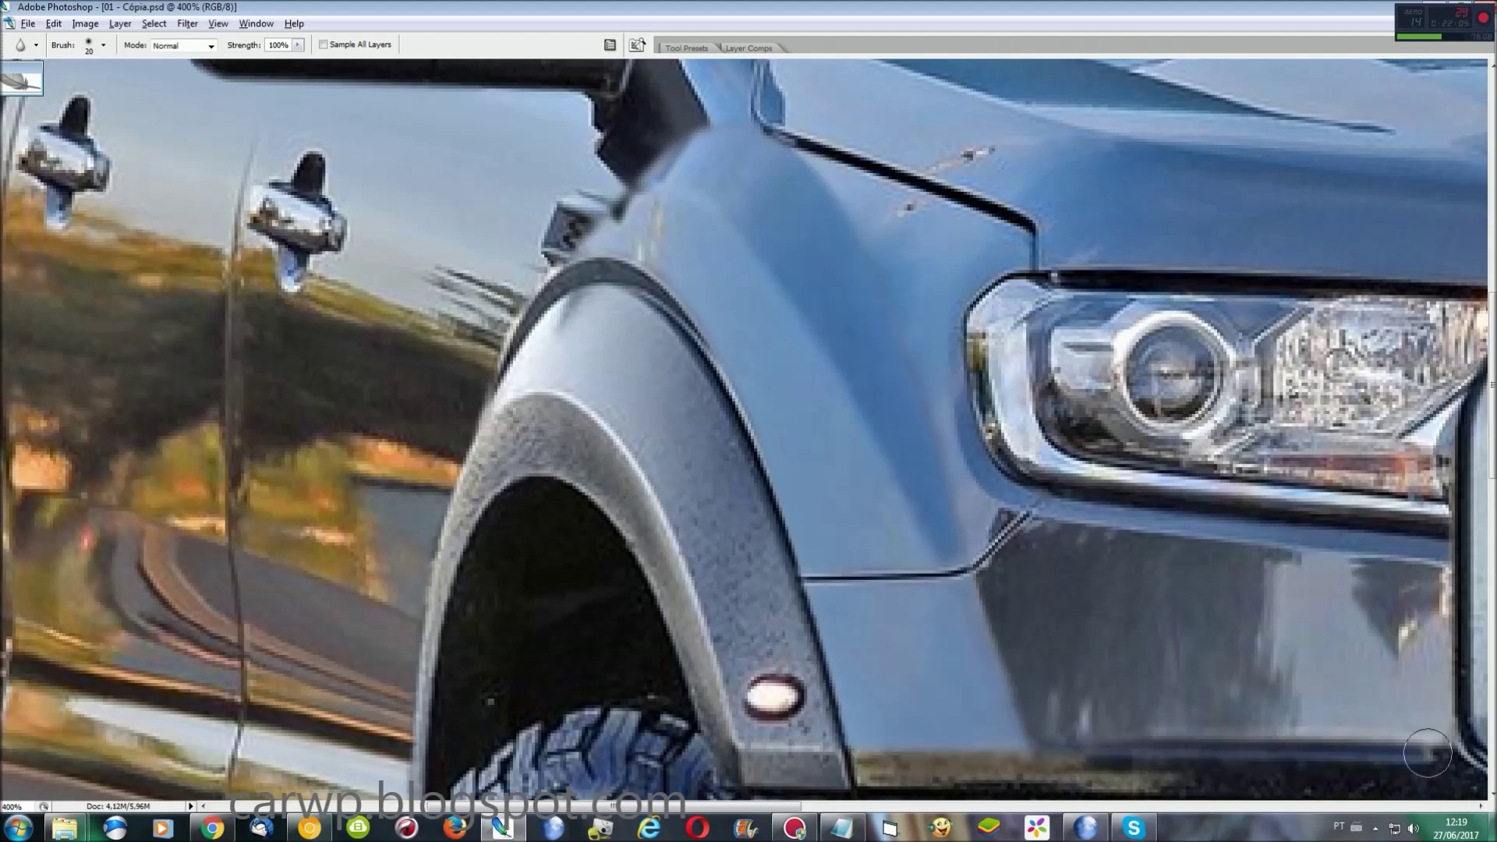
drag(779, 811, 1318, 811)
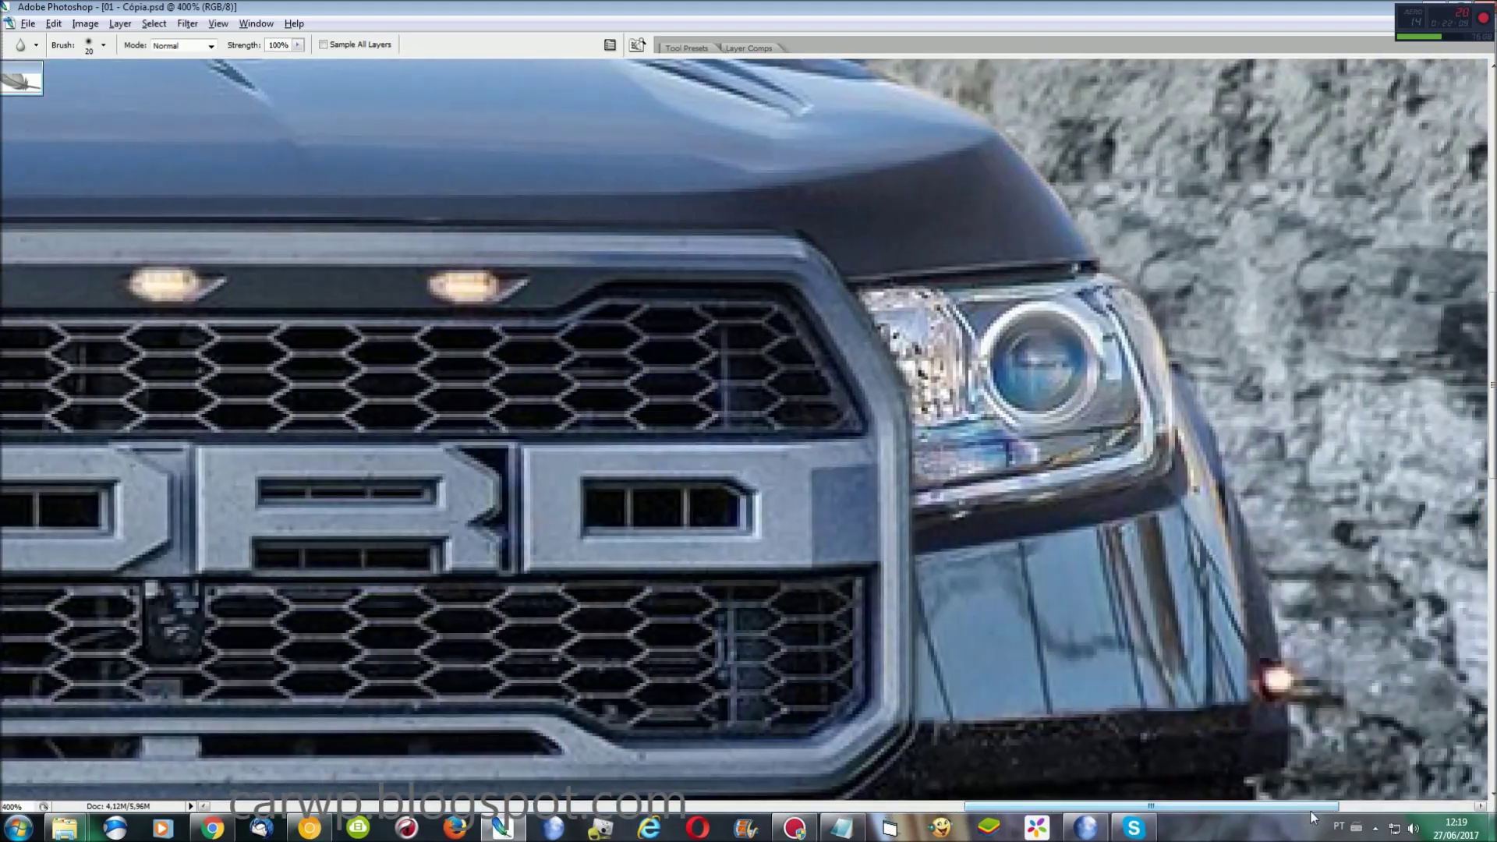
drag(954, 724, 1225, 705)
mouse_move(1194, 381)
mouse_down()
mouse_move(1236, 616)
mouse_move(1167, 331)
mouse_up()
Step: Continue blurring along the bumper and windshield trim edges
scroll(1209, 489, up, 2)
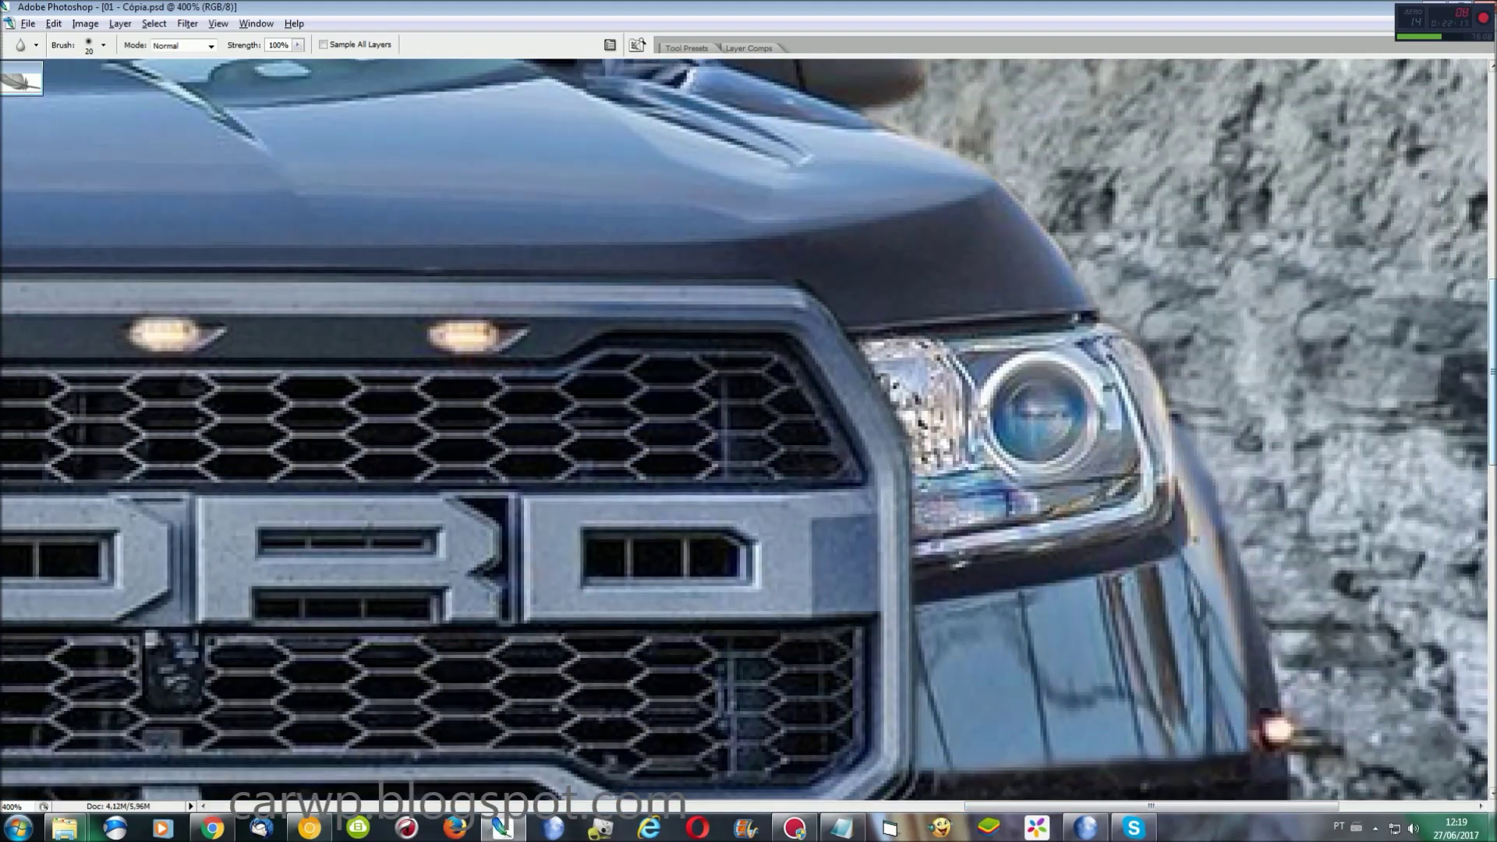
scroll(1210, 489, up, 10)
mouse_move(1153, 806)
mouse_down()
mouse_move(936, 806)
mouse_move(917, 833)
mouse_up()
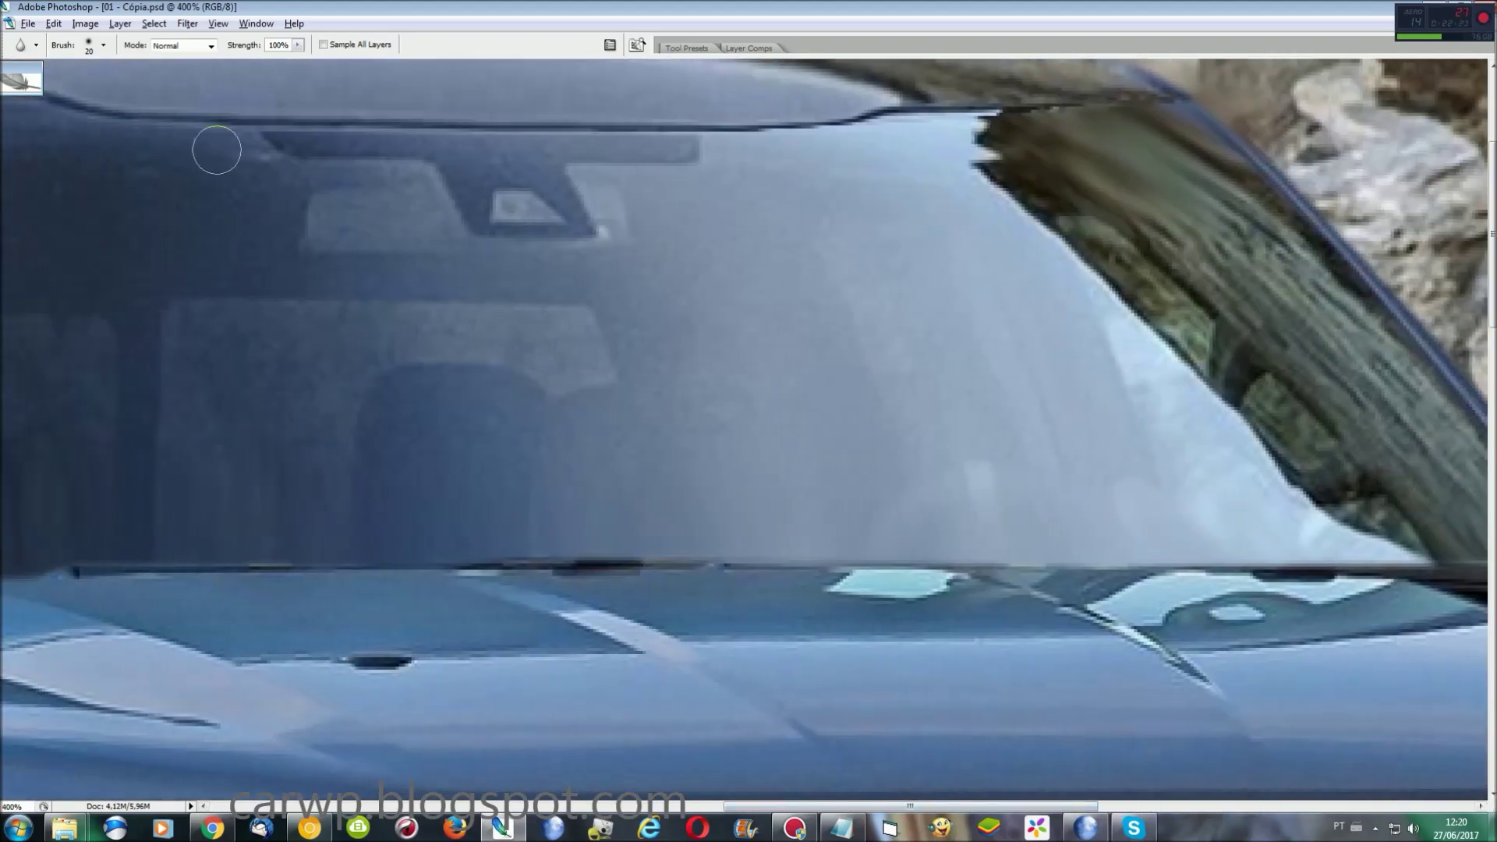
drag(955, 806, 770, 810)
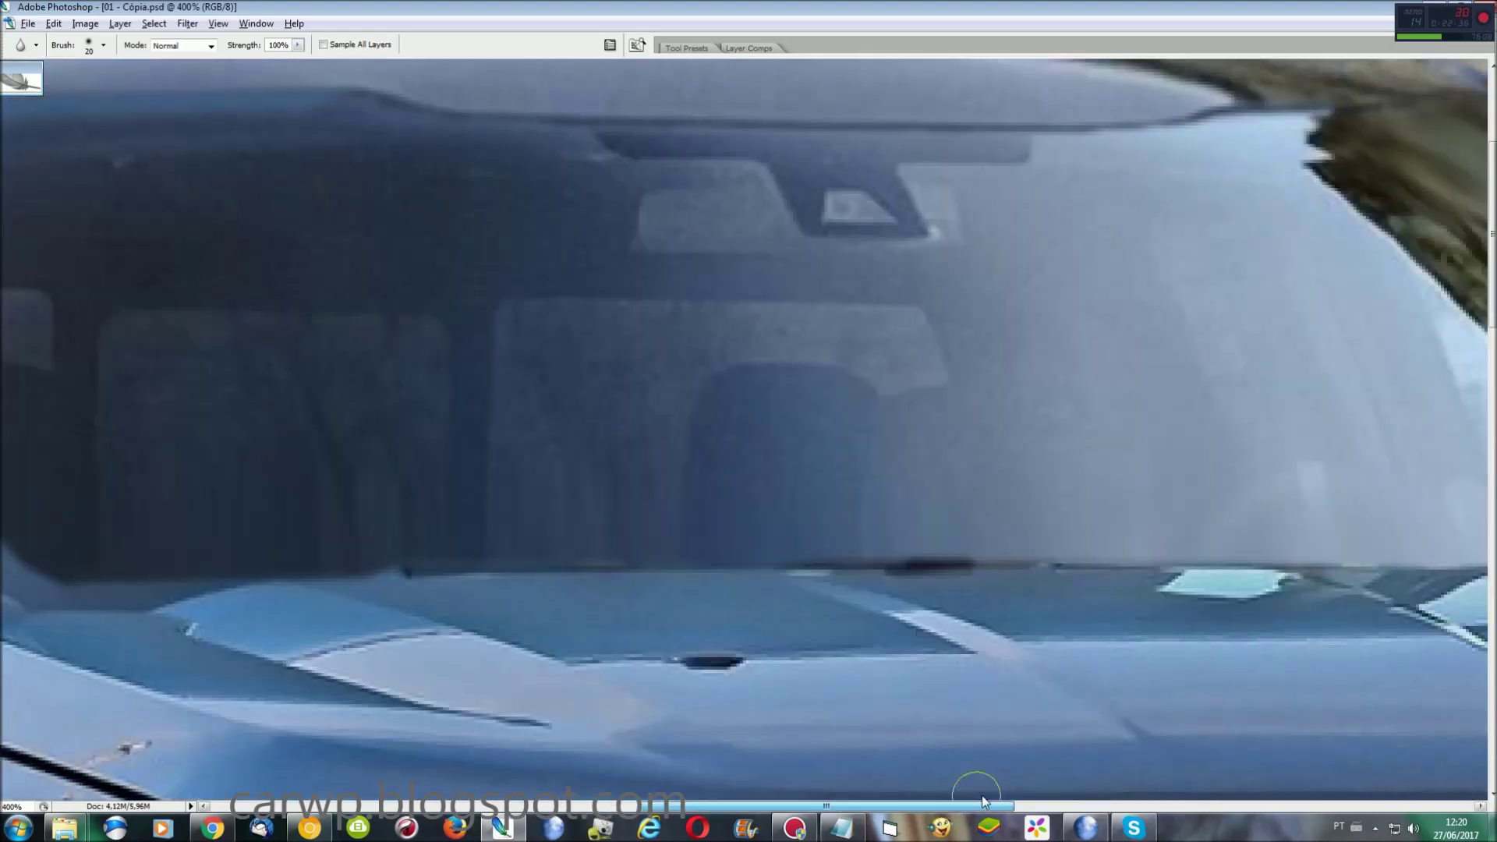
drag(1326, 550, 478, 549)
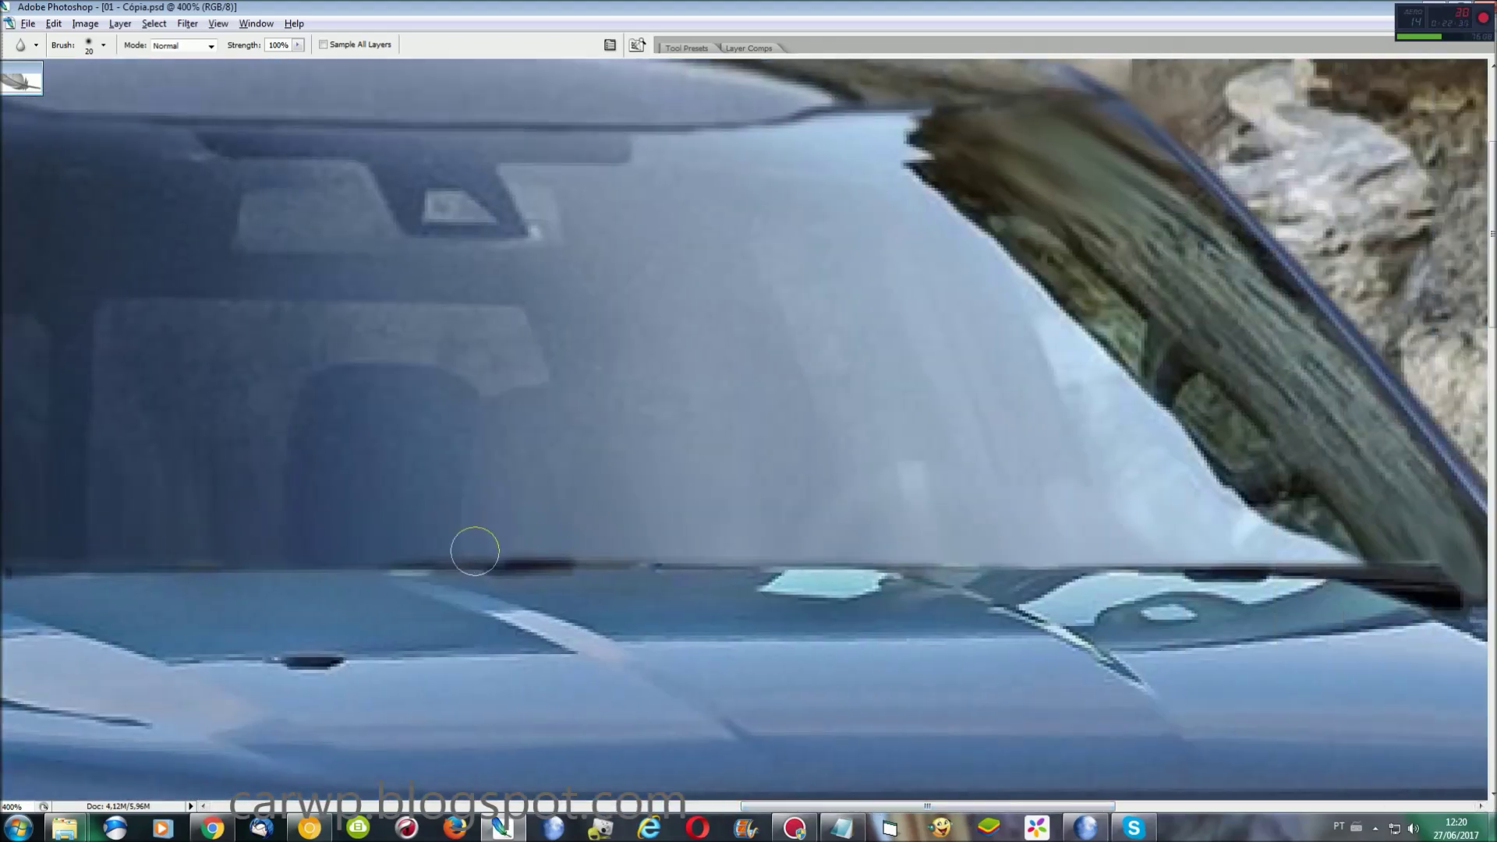
drag(1470, 606, 1213, 606)
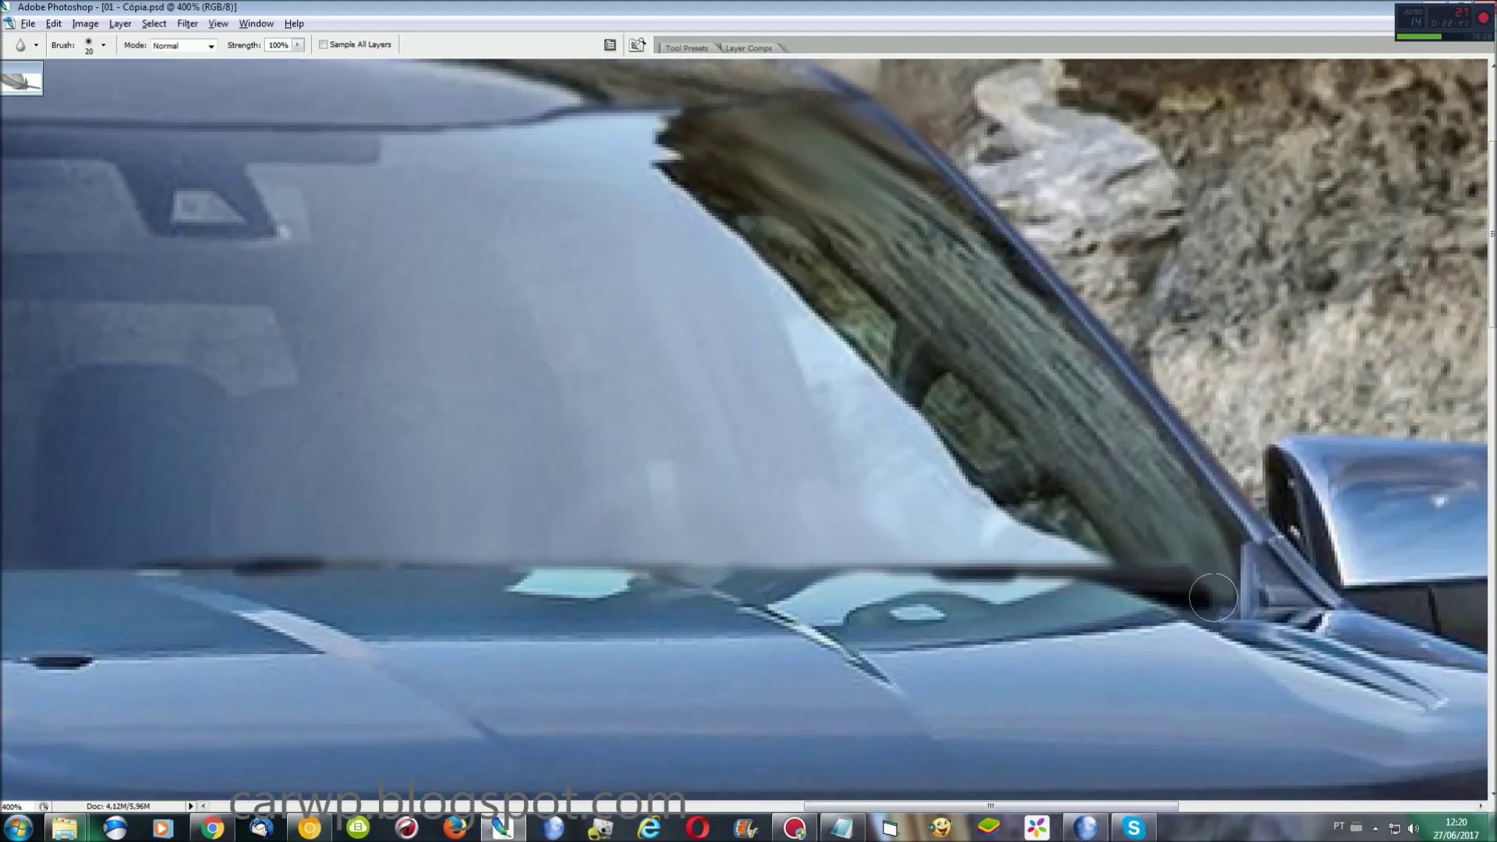
scroll(1154, 702, up, 5)
mouse_move(1106, 805)
mouse_down()
mouse_move(997, 826)
mouse_move(710, 806)
mouse_up()
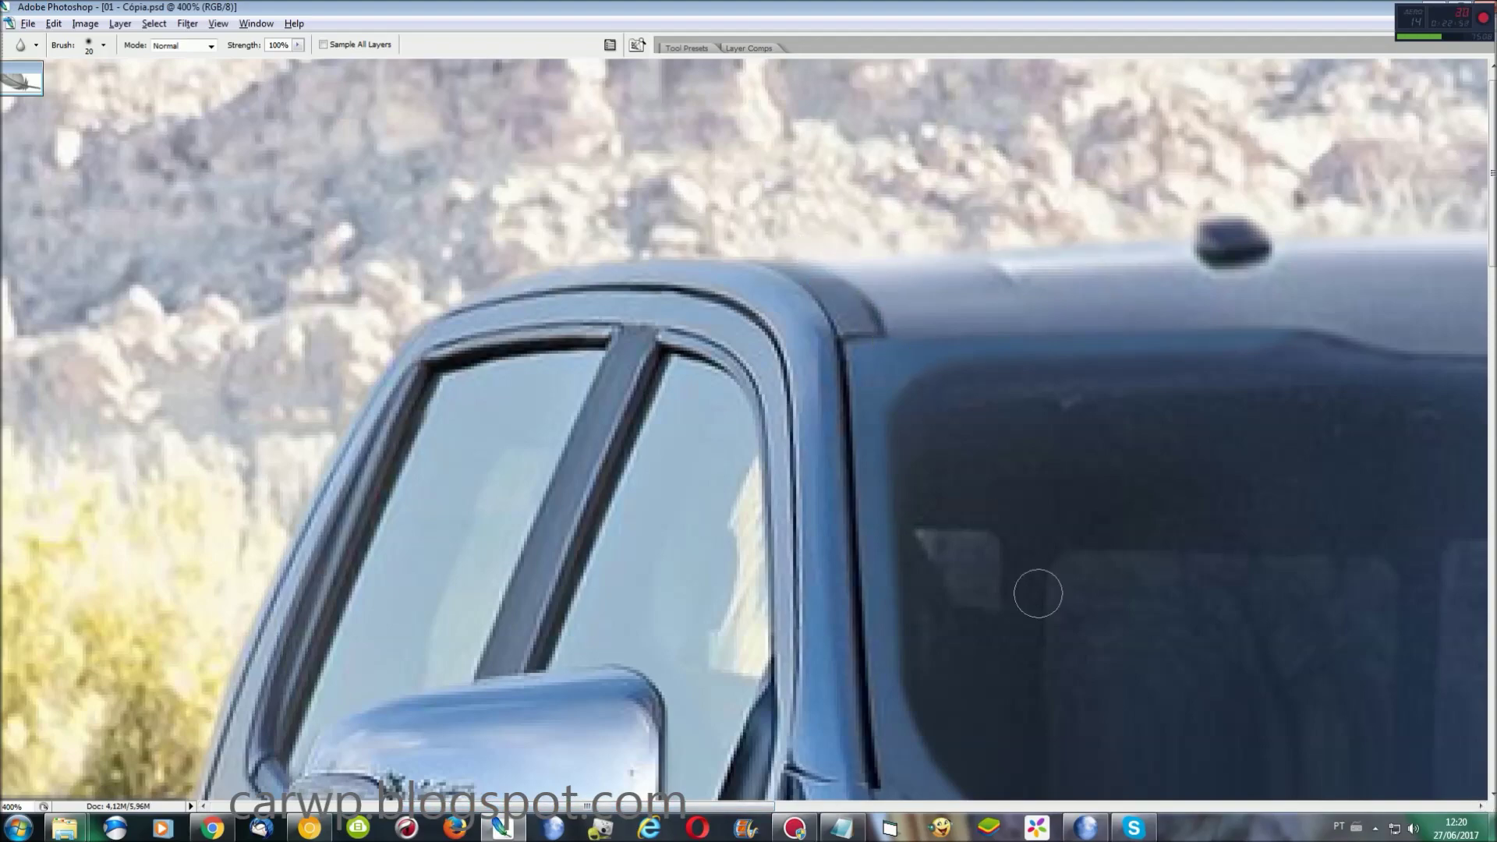
scroll(1343, 357, down, 5)
scroll(764, 396, left, 6)
scroll(765, 396, left, 2)
scroll(578, 394, down, 2)
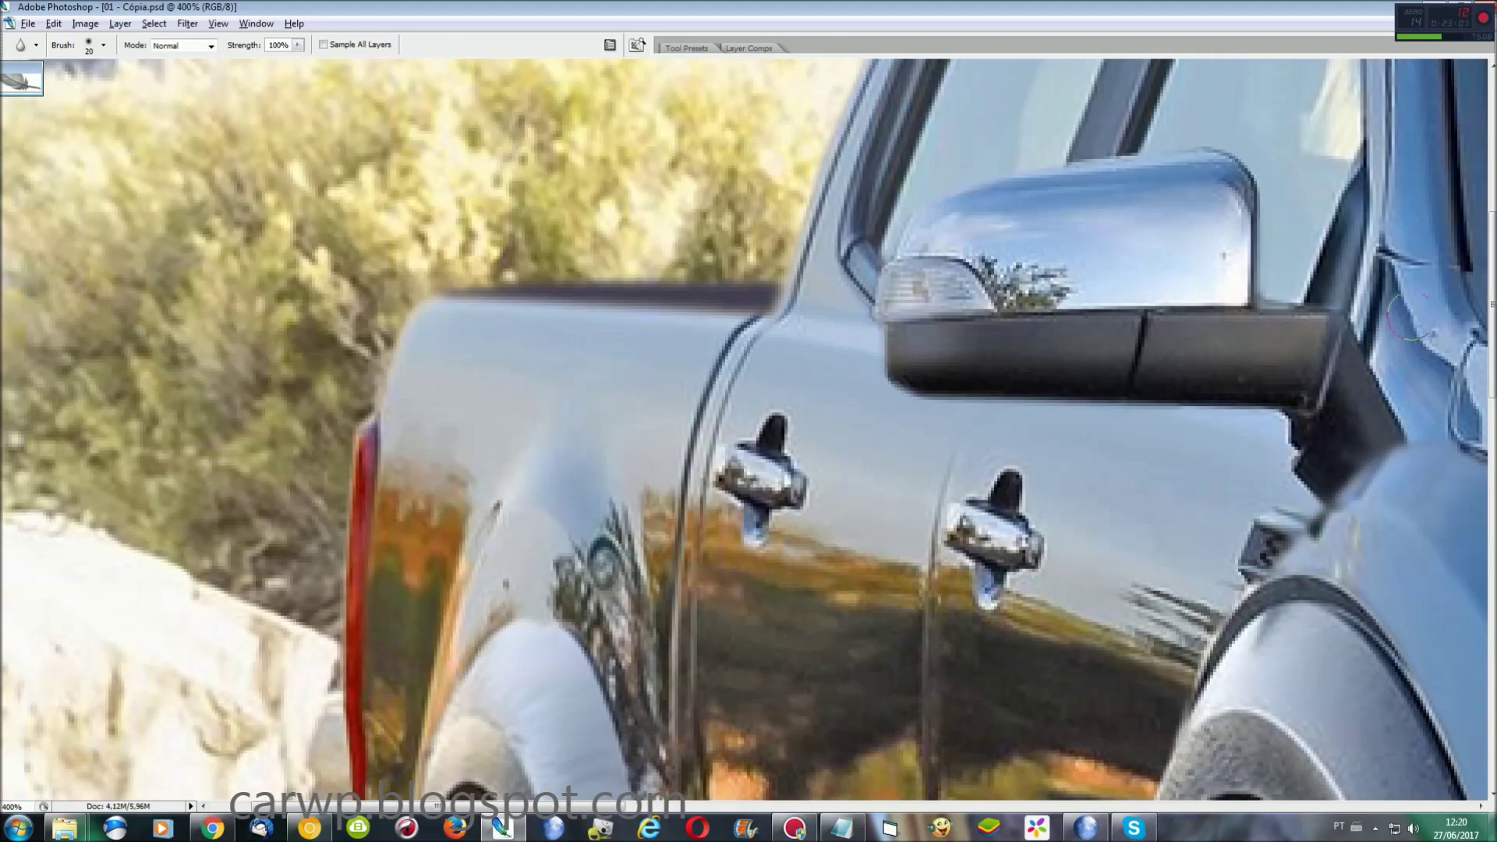
scroll(580, 397, down, 5)
scroll(593, 312, down, 1)
scroll(593, 312, down, 2)
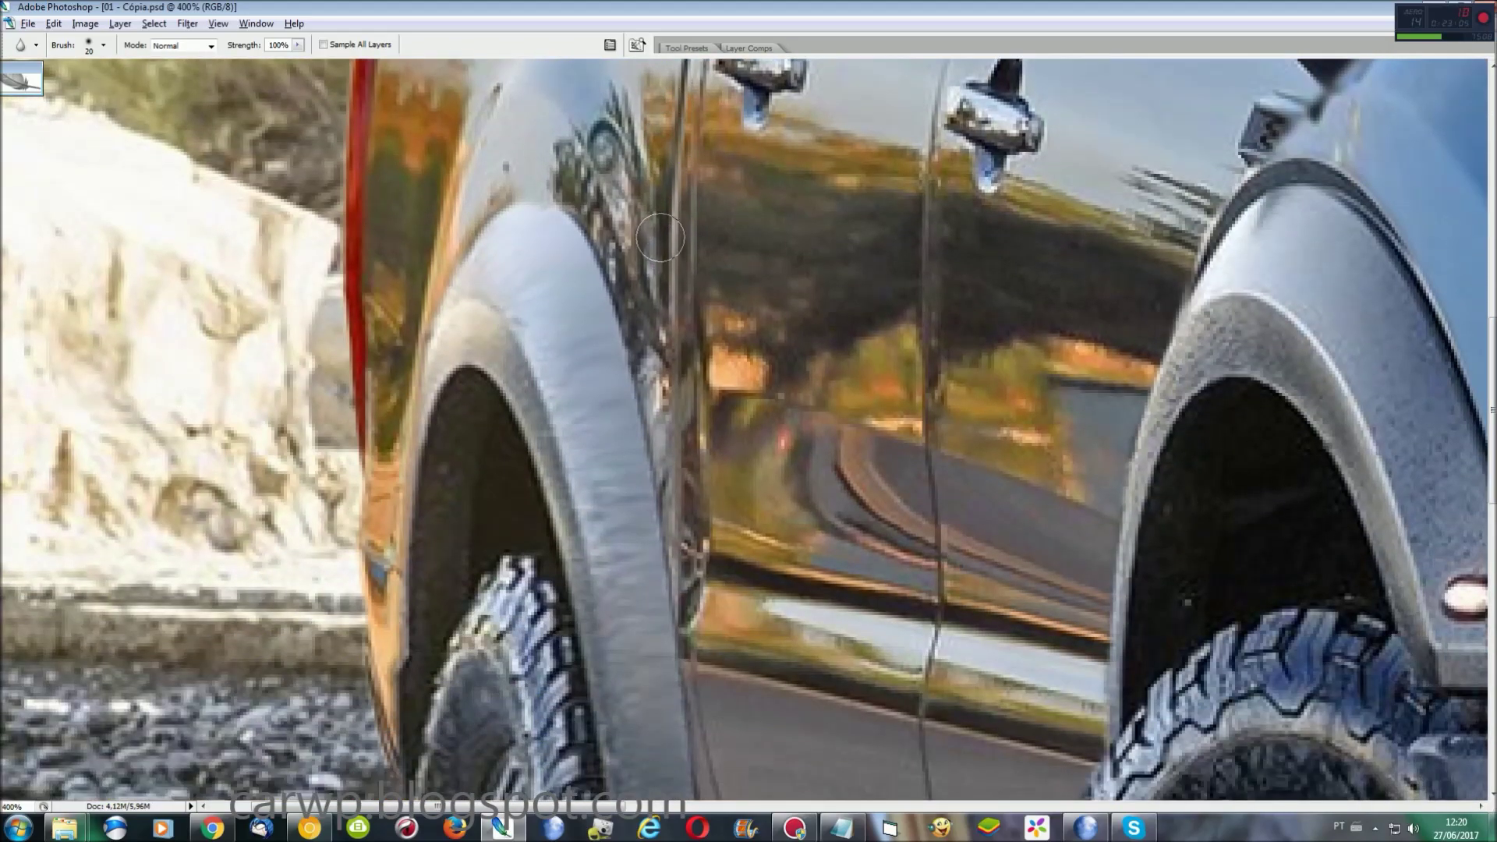
Step: Smudge the rear wheel arch's upper edge, clear the selection and fit the photo on screen
key(m)
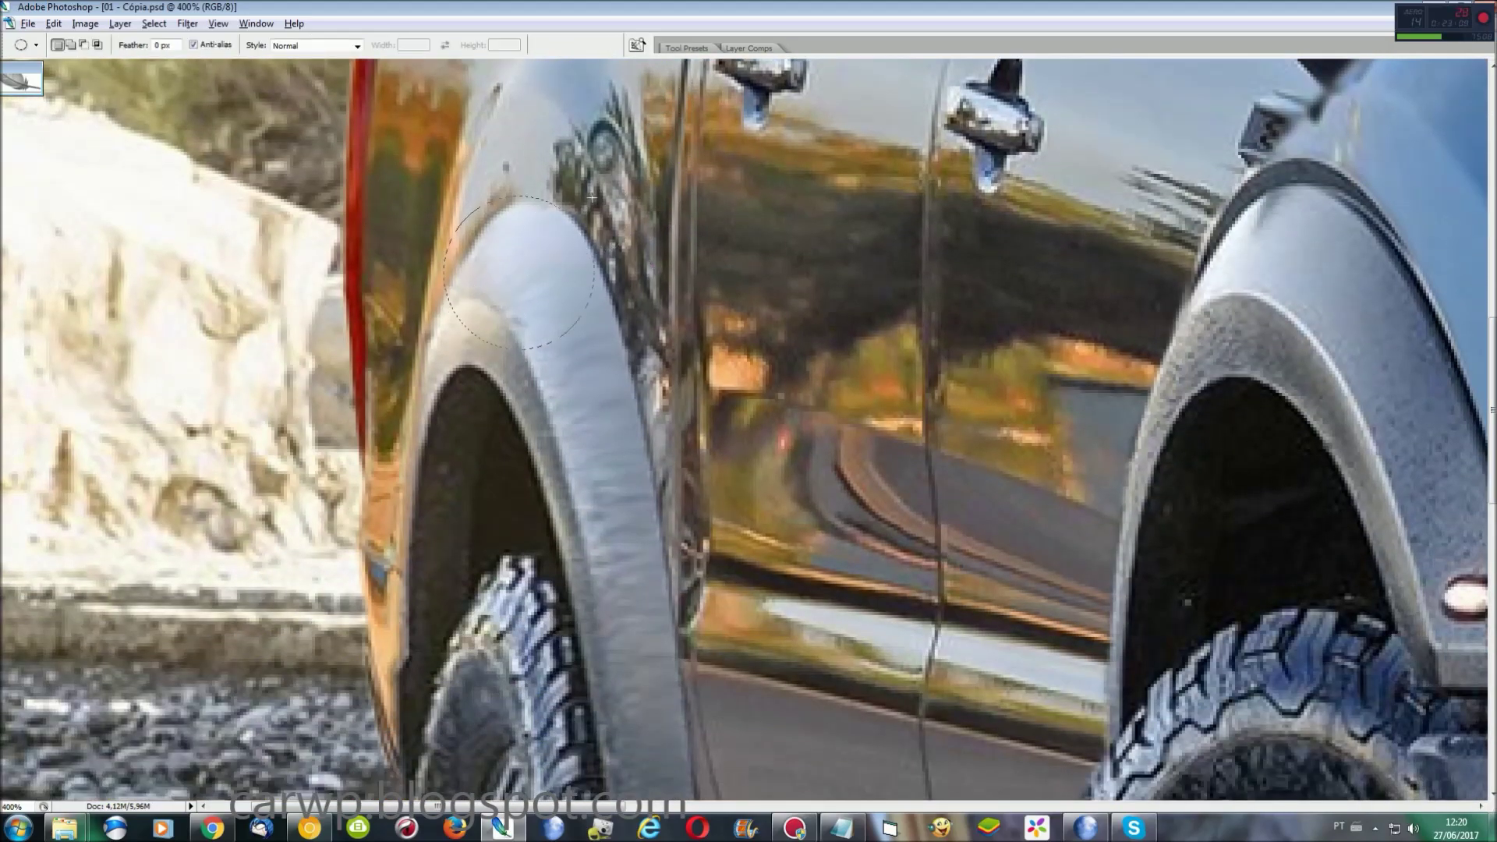
key(r)
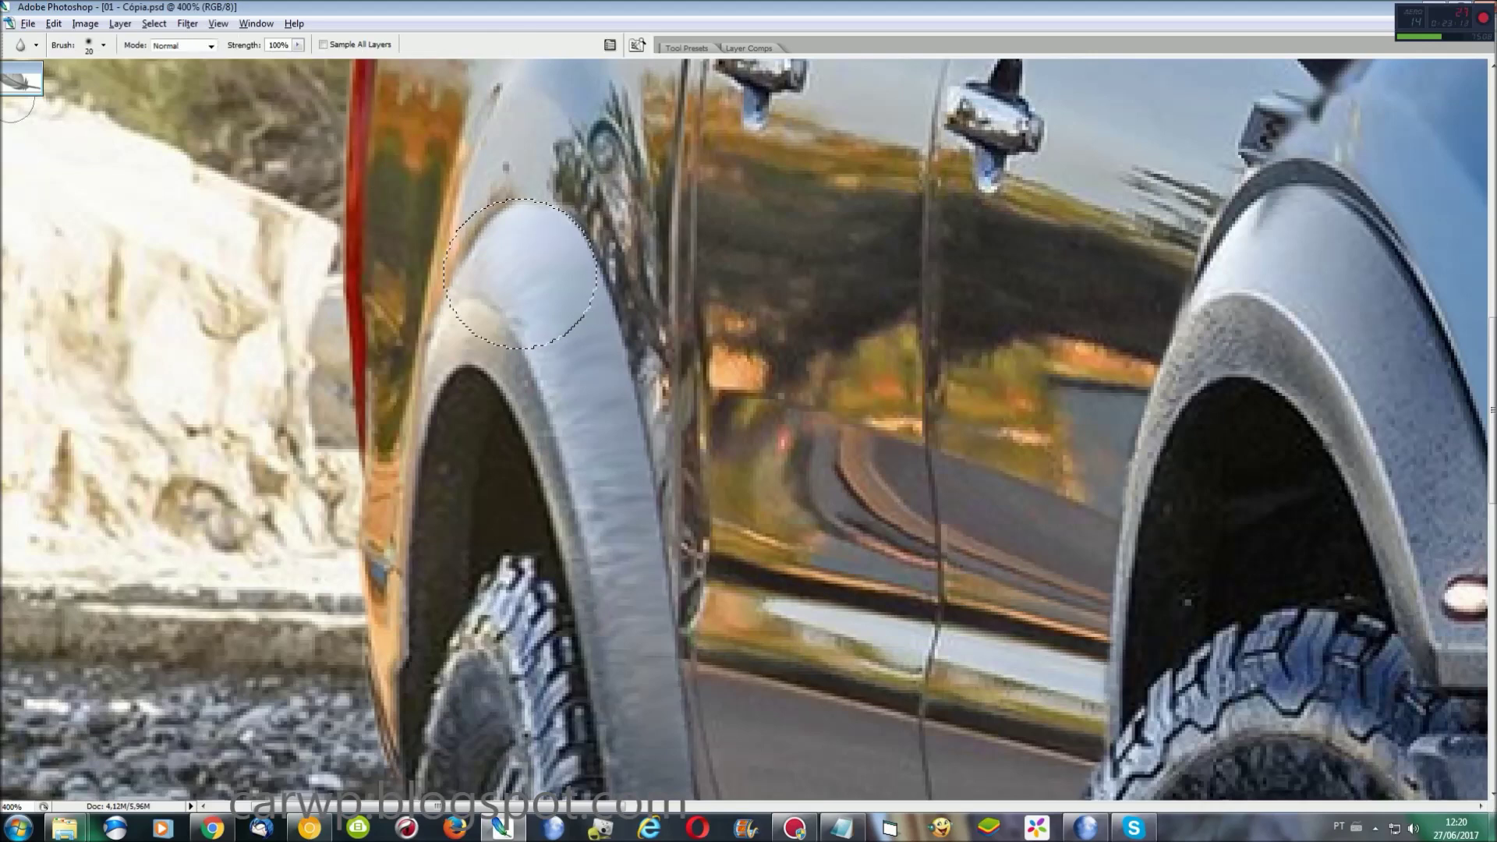
click(10, 209)
click(54, 242)
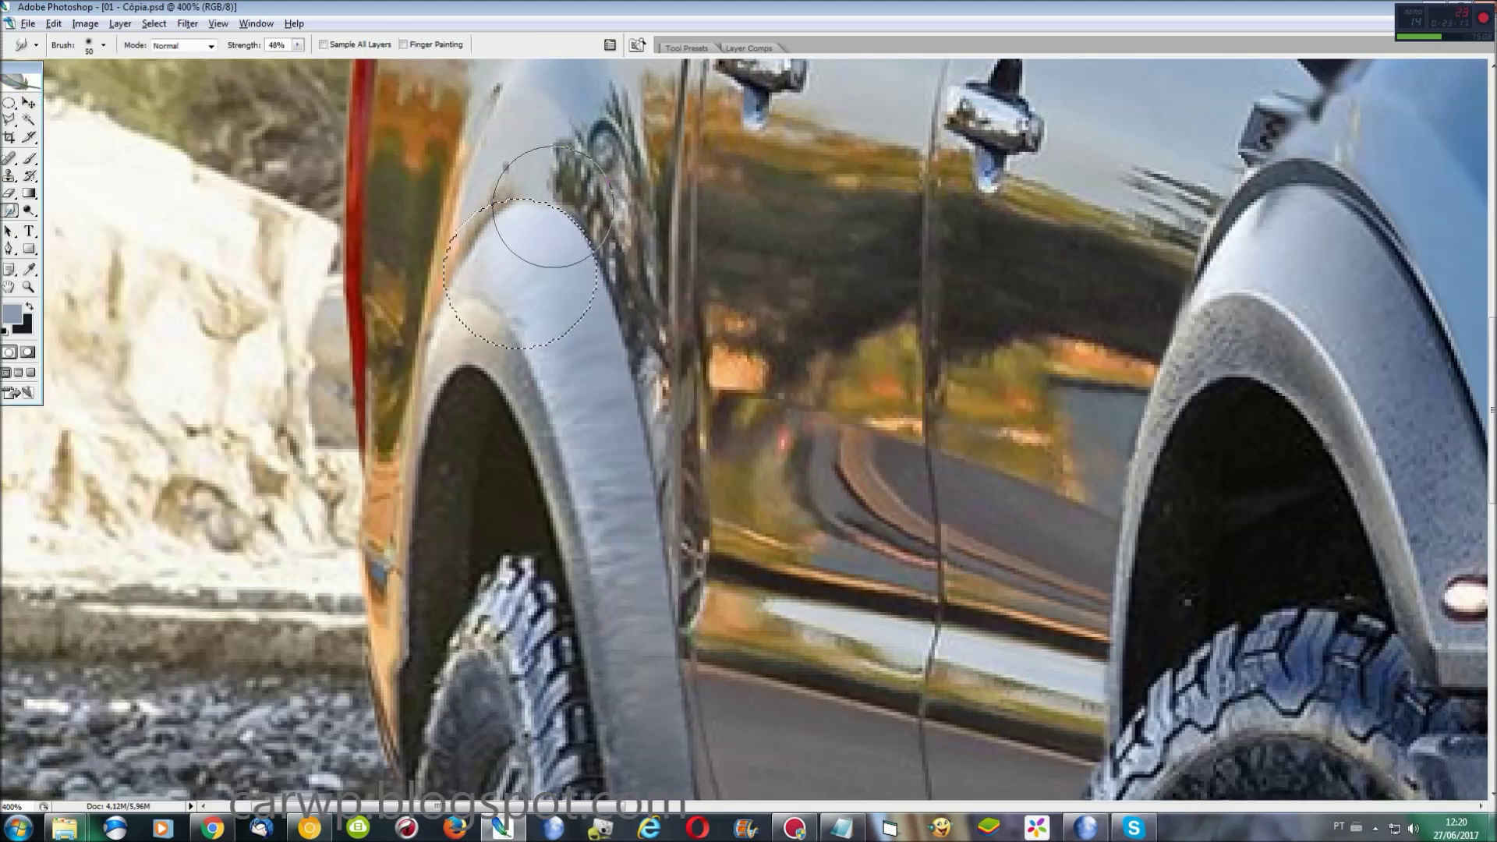
key(ctrl+d)
click(10, 209)
click(54, 210)
key(ctrl+0)
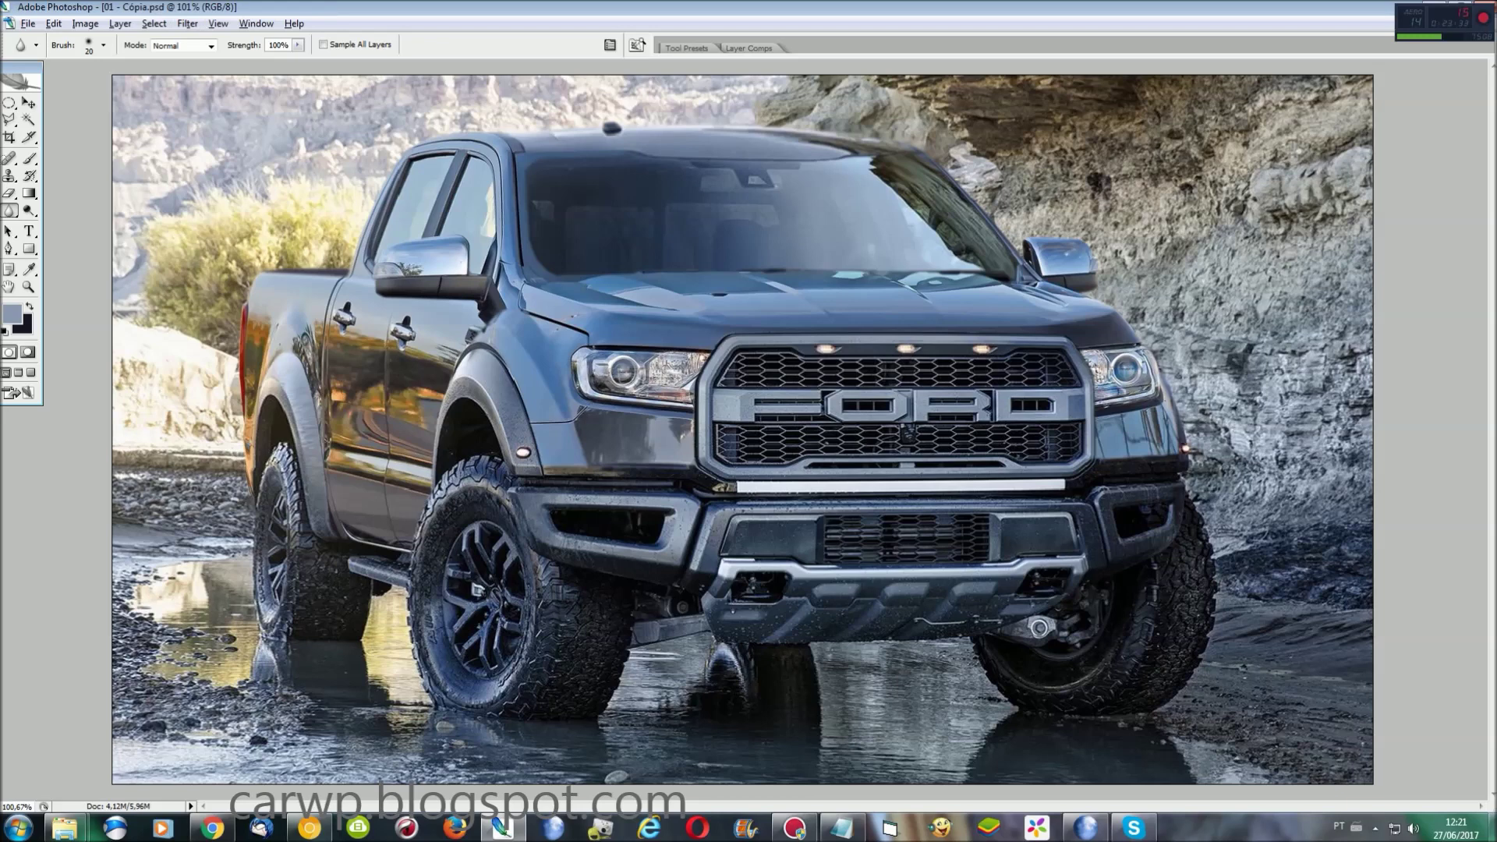
Step: Render a lens flare centred on the windshield
click(187, 24)
mouse_move(203, 223)
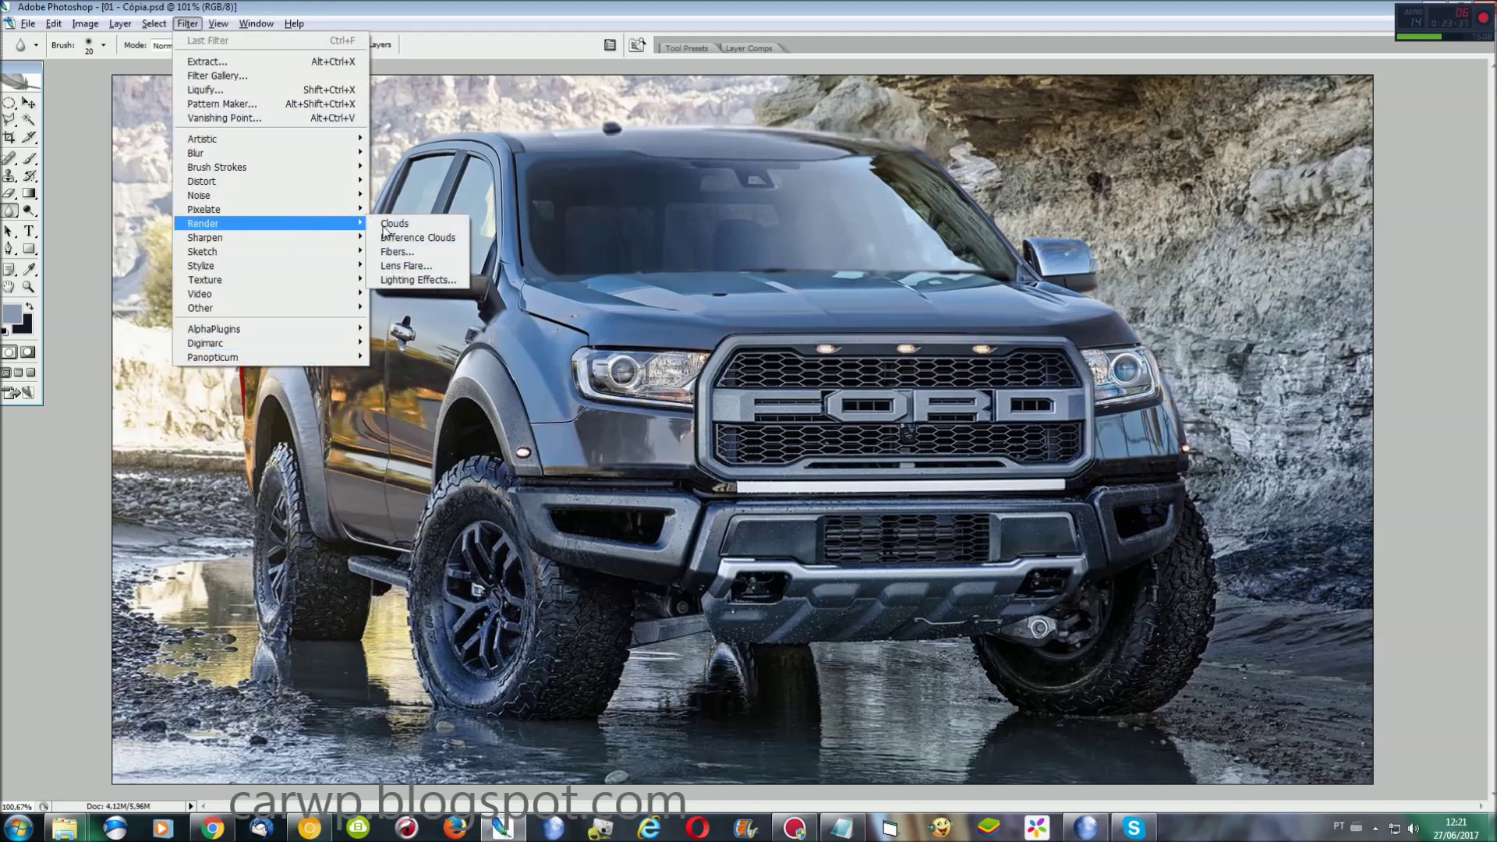
click(419, 271)
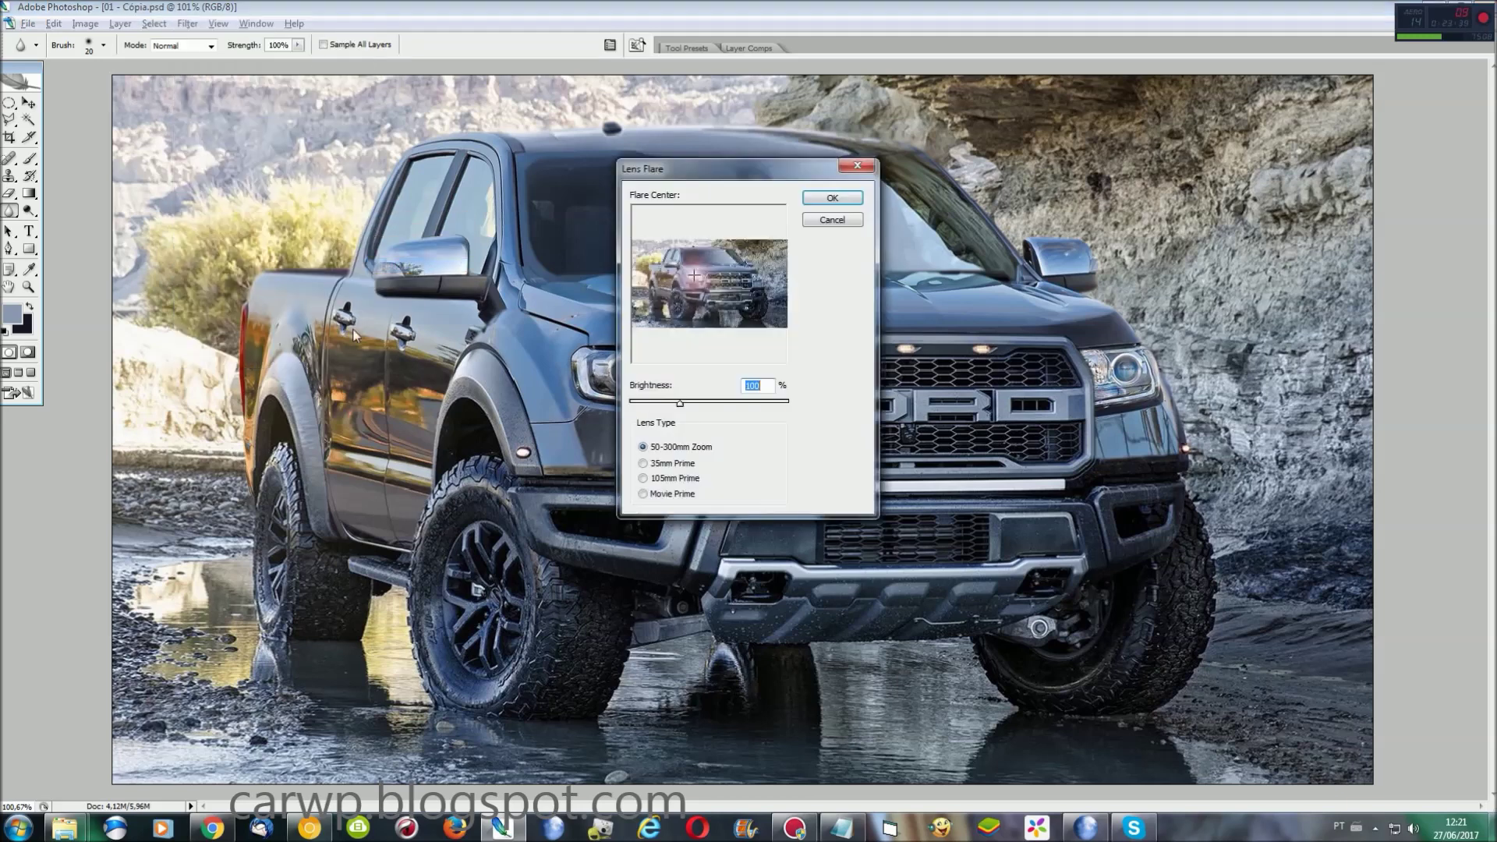
click(773, 280)
drag(704, 173, 759, 208)
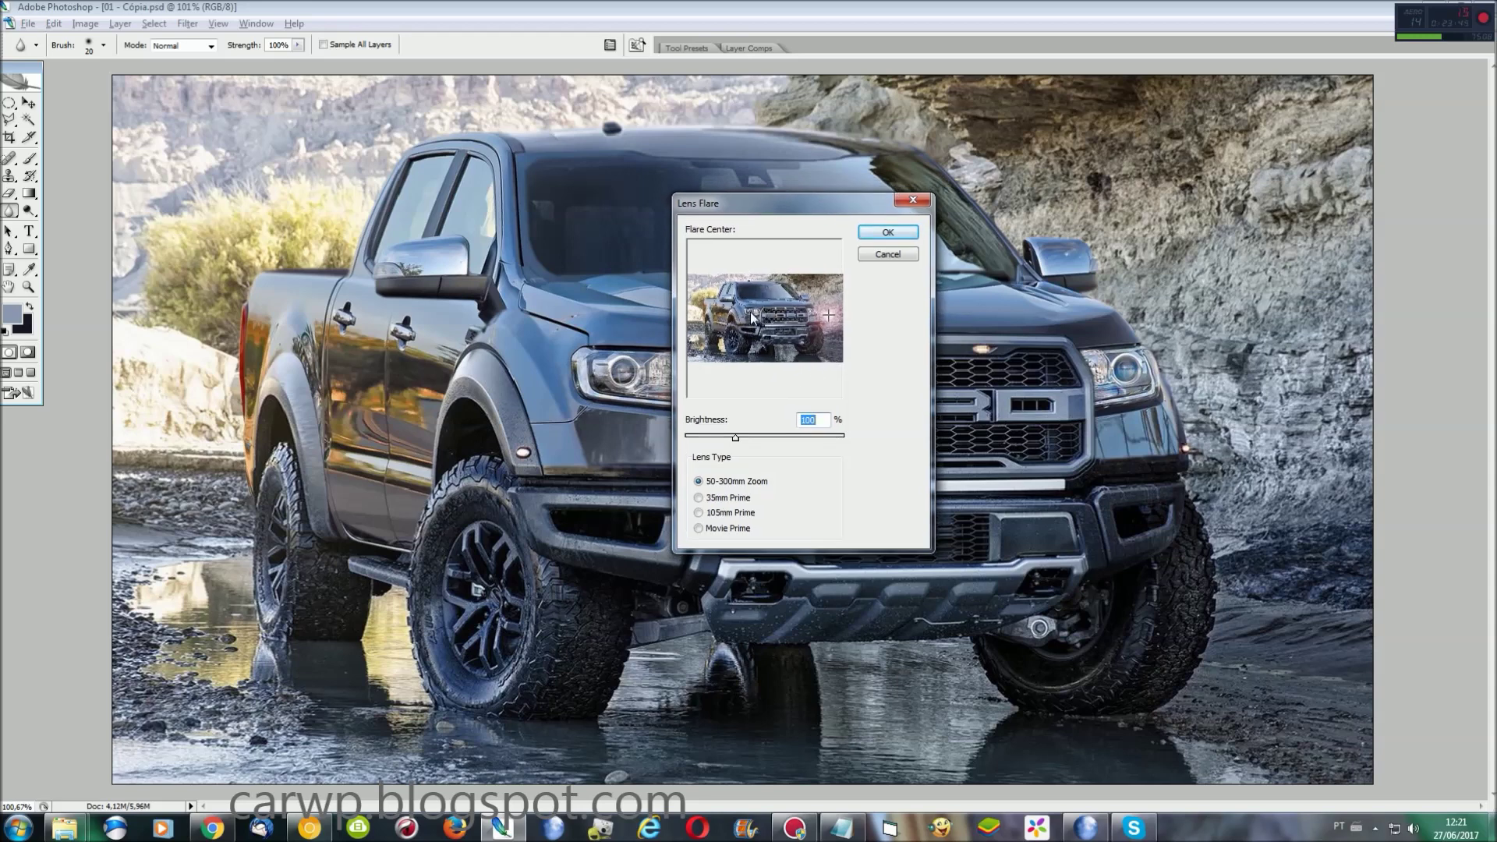
click(751, 313)
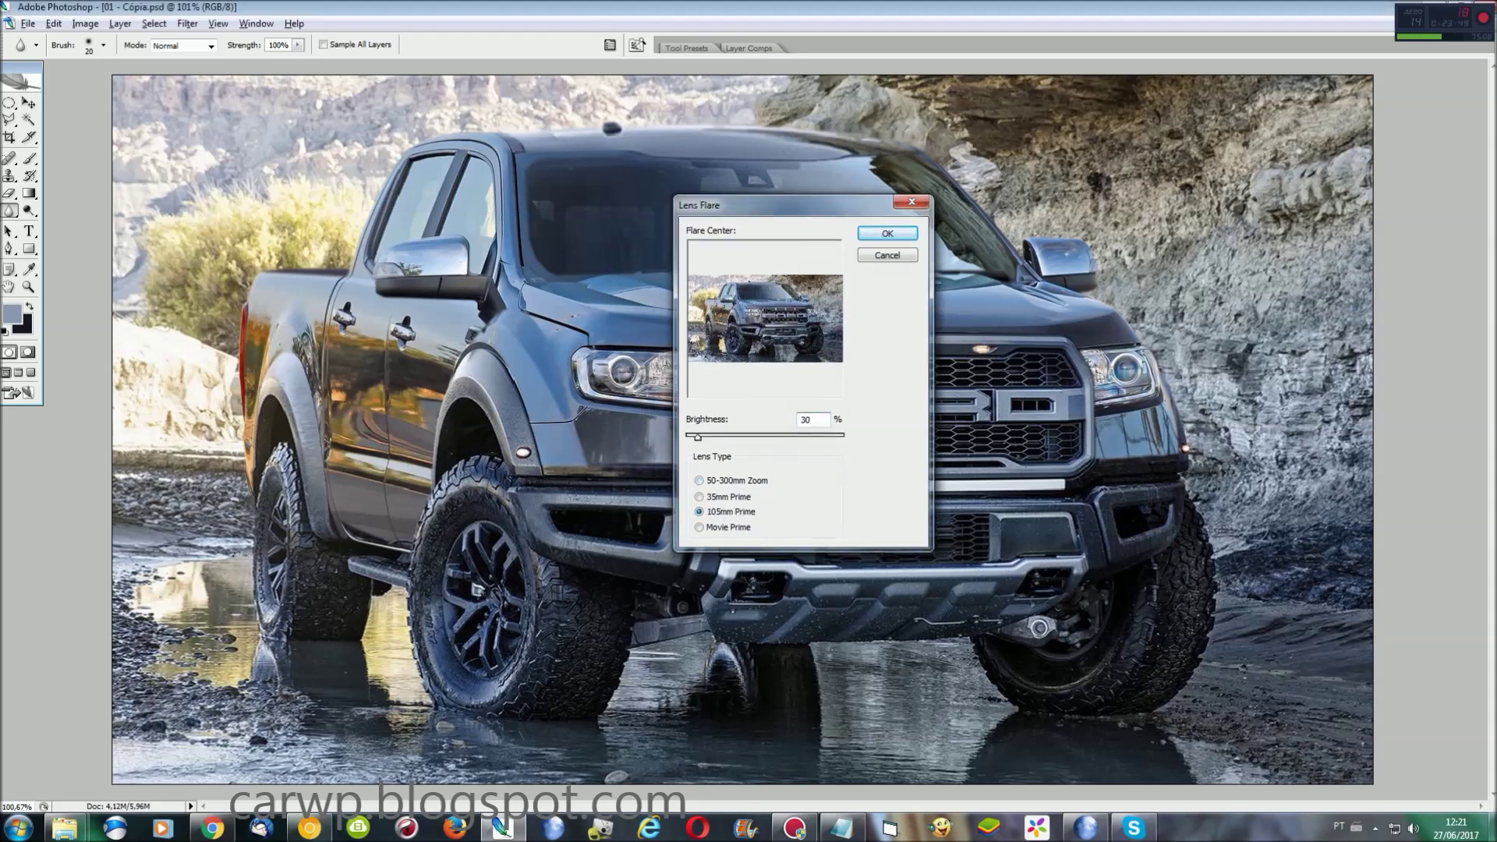
key(Return)
click(187, 23)
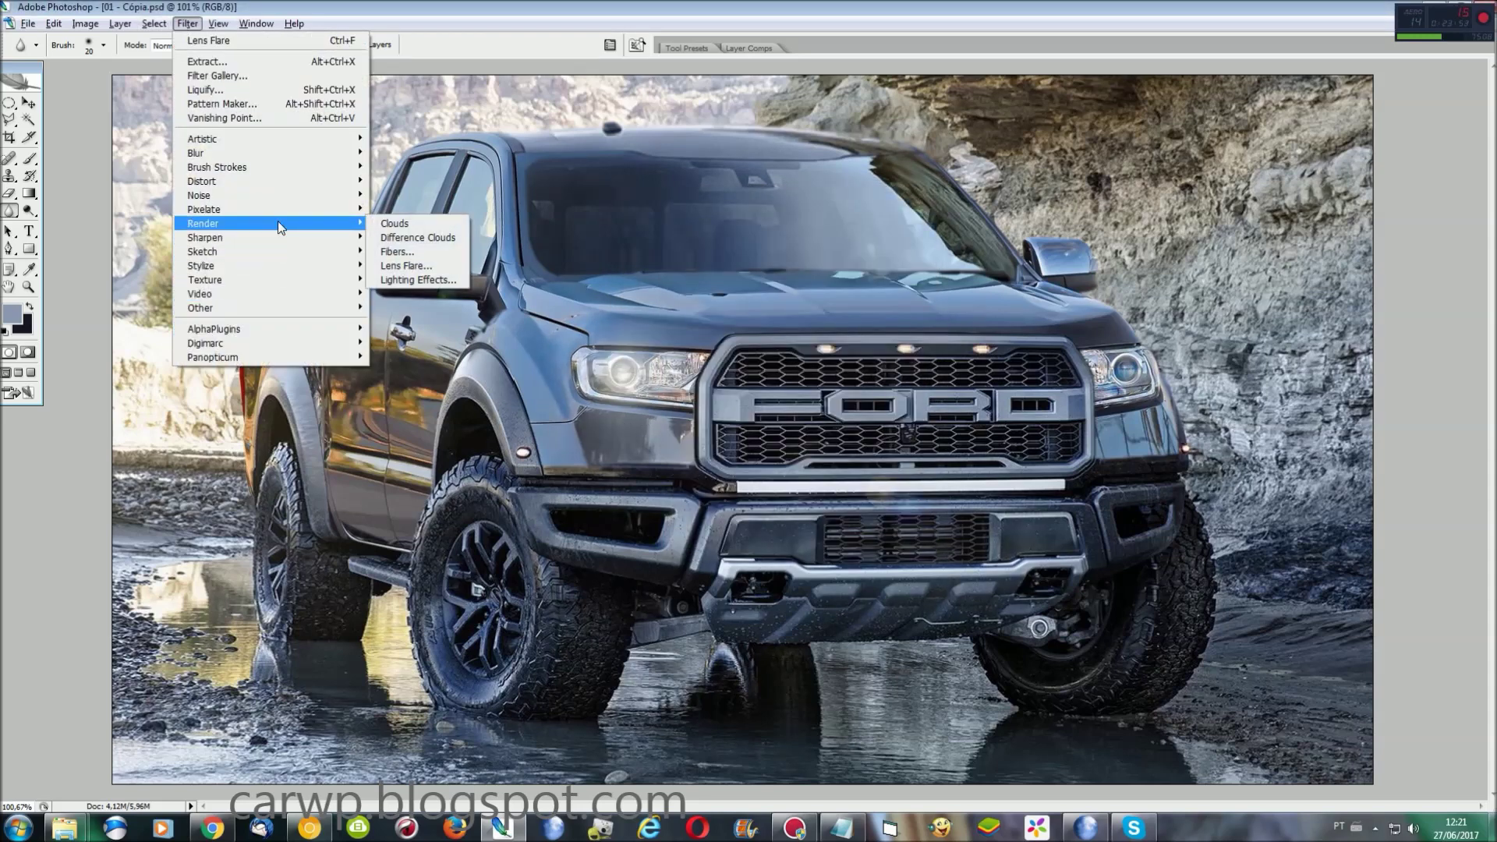
click(413, 266)
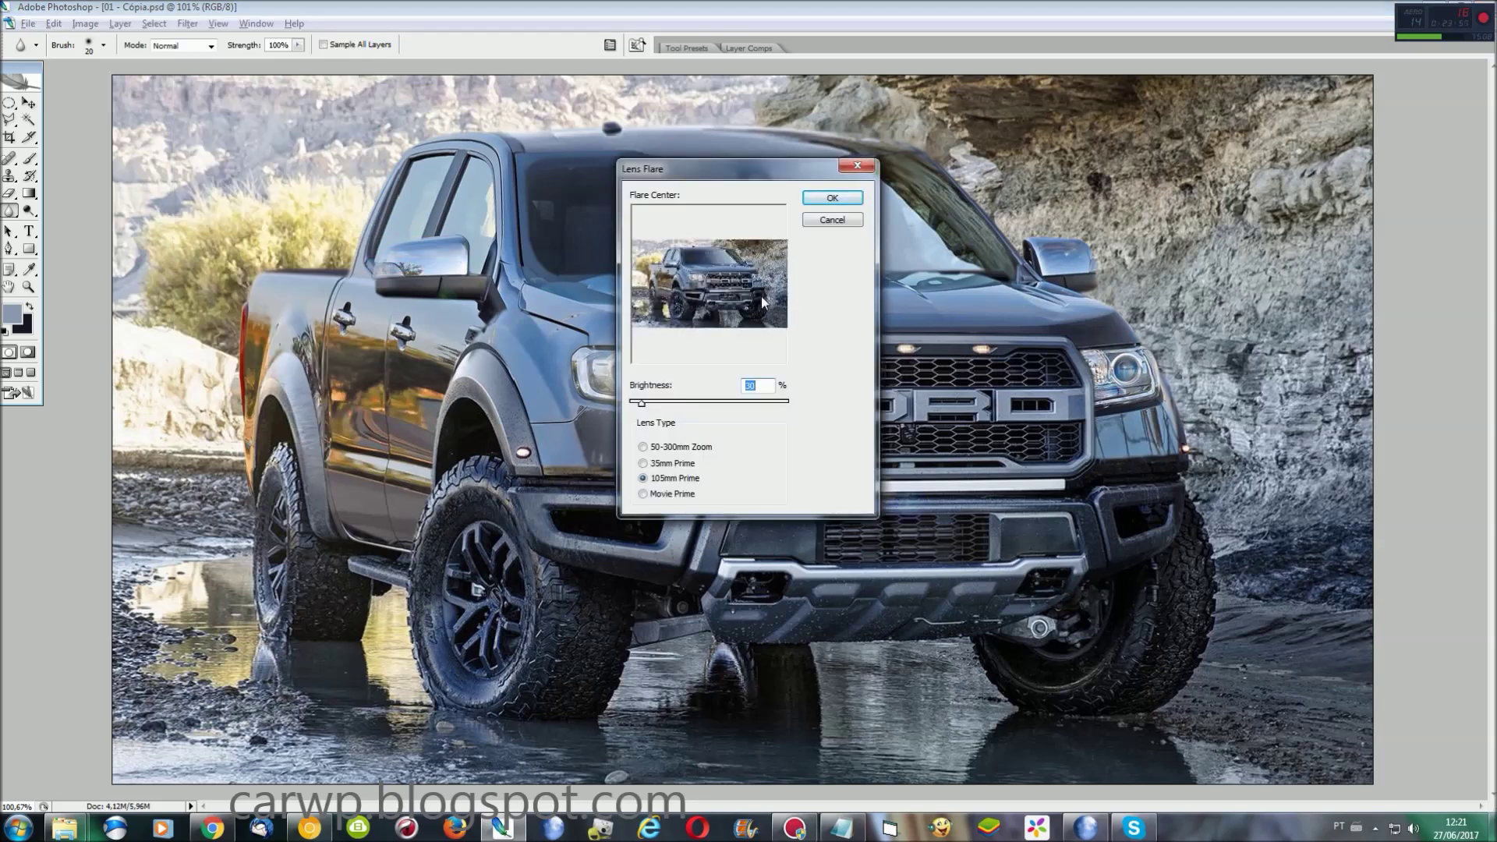
click(832, 197)
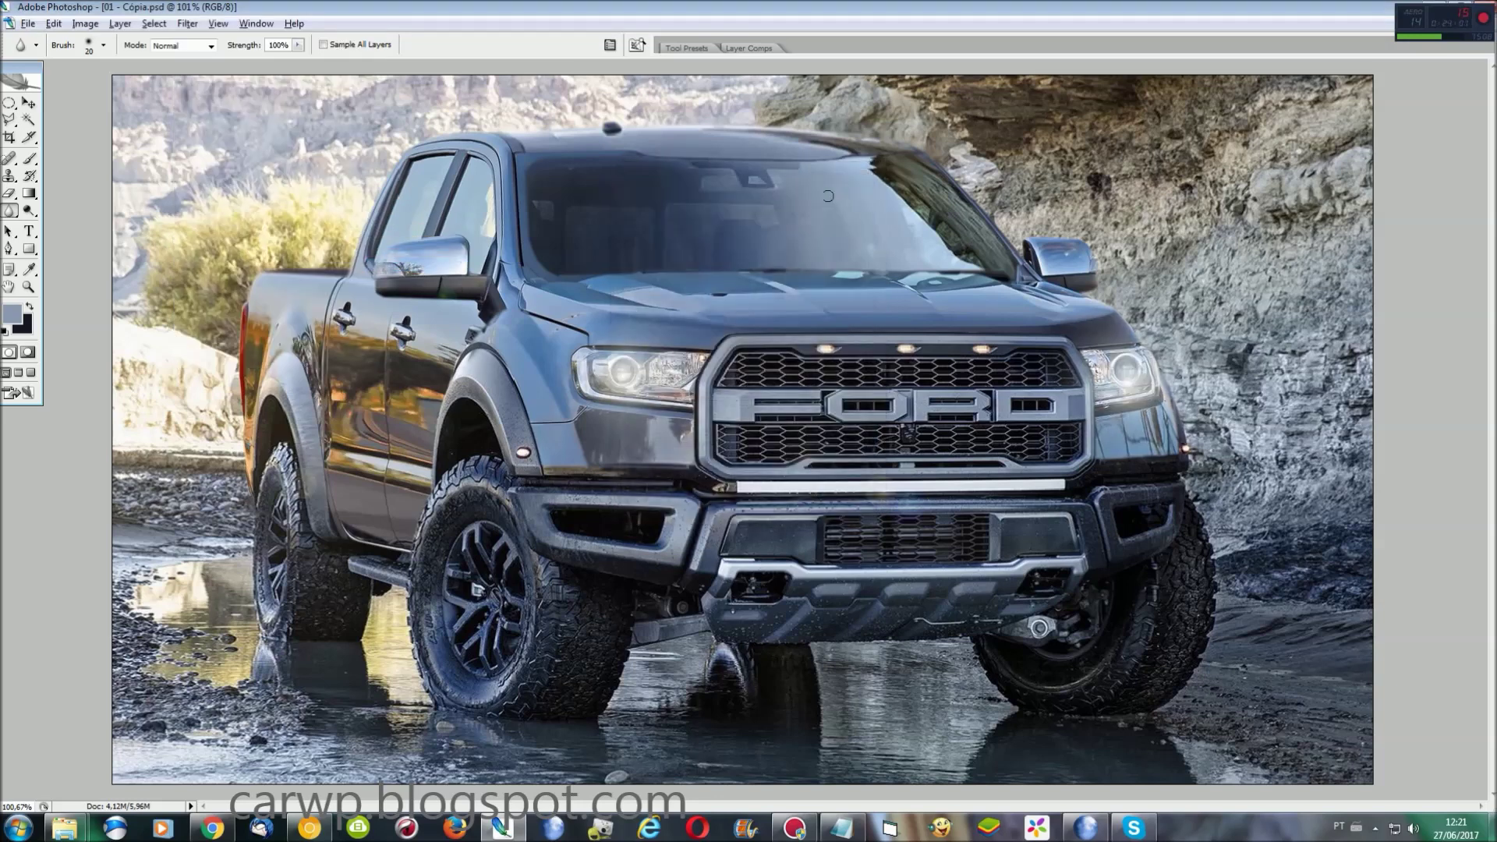
Step: Apply the Sharpen Edges filter to the photo
click(187, 24)
click(574, 289)
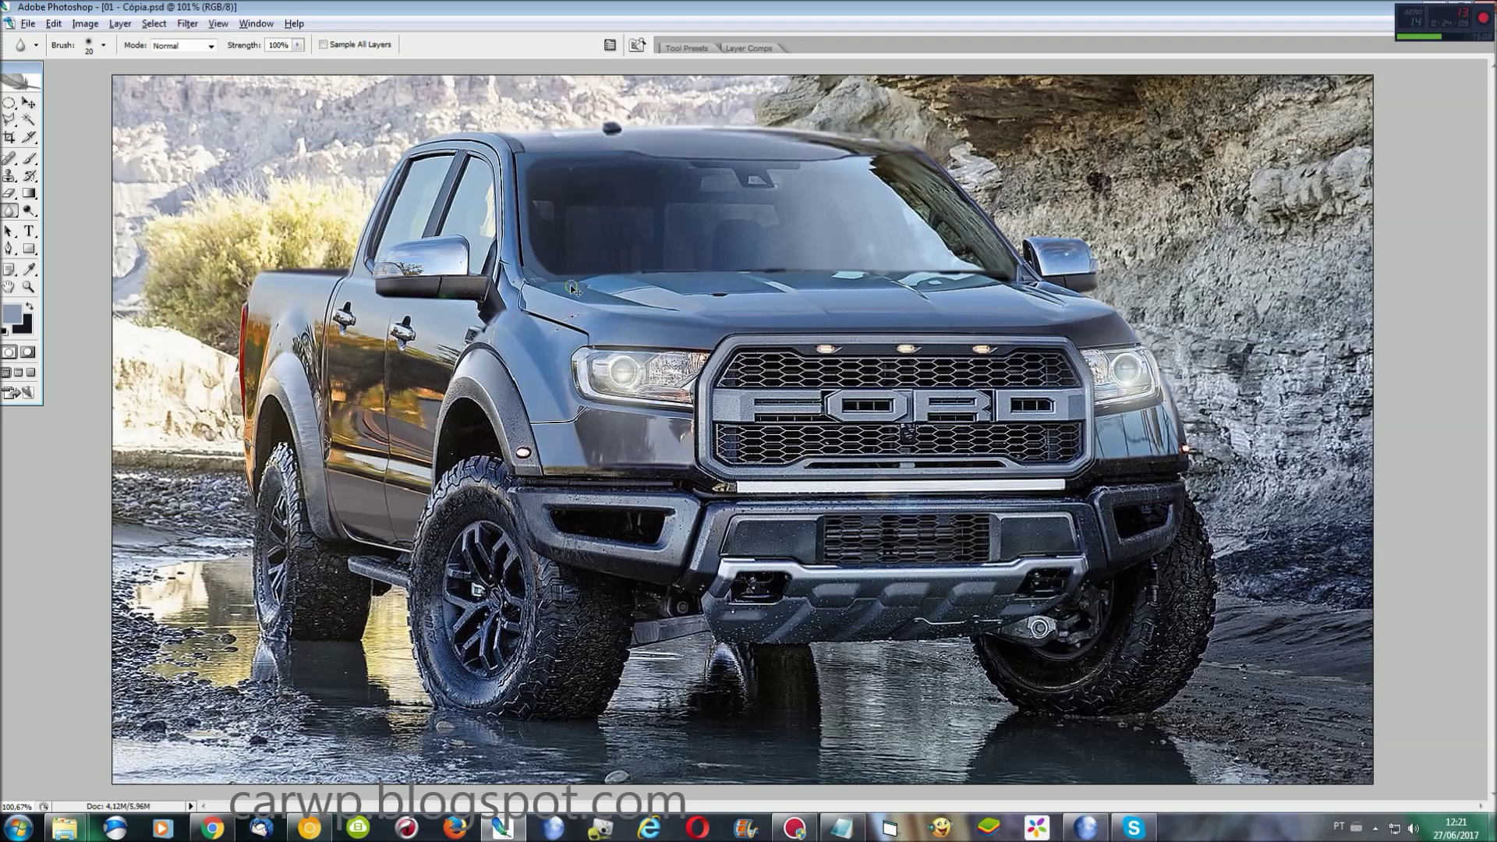
click(188, 23)
mouse_move(206, 237)
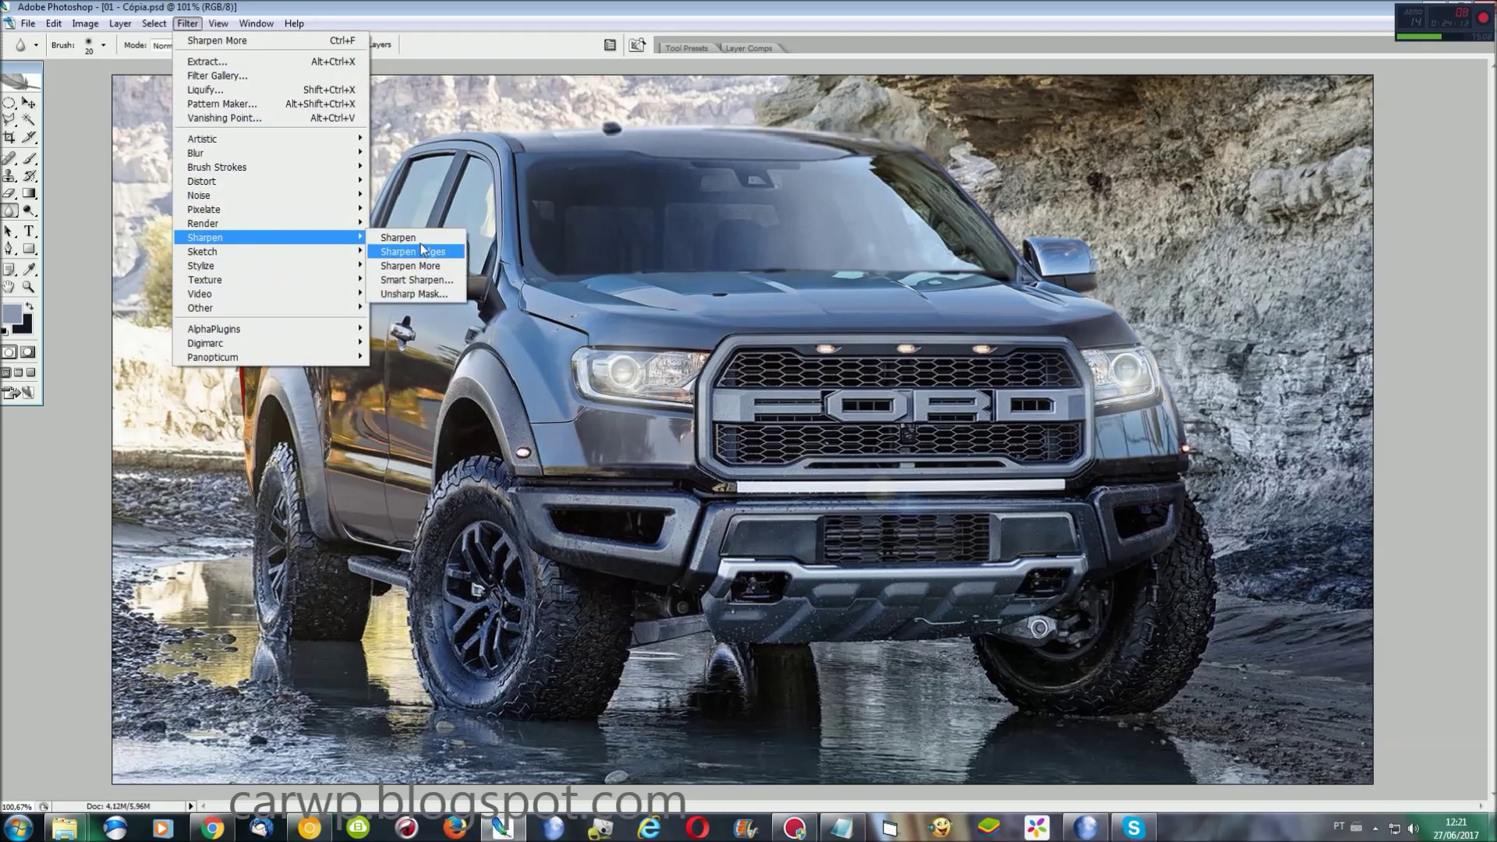
click(422, 251)
Step: Raise saturation to about +38, then ready the Type tool with white foreground colour
key(ctrl+u)
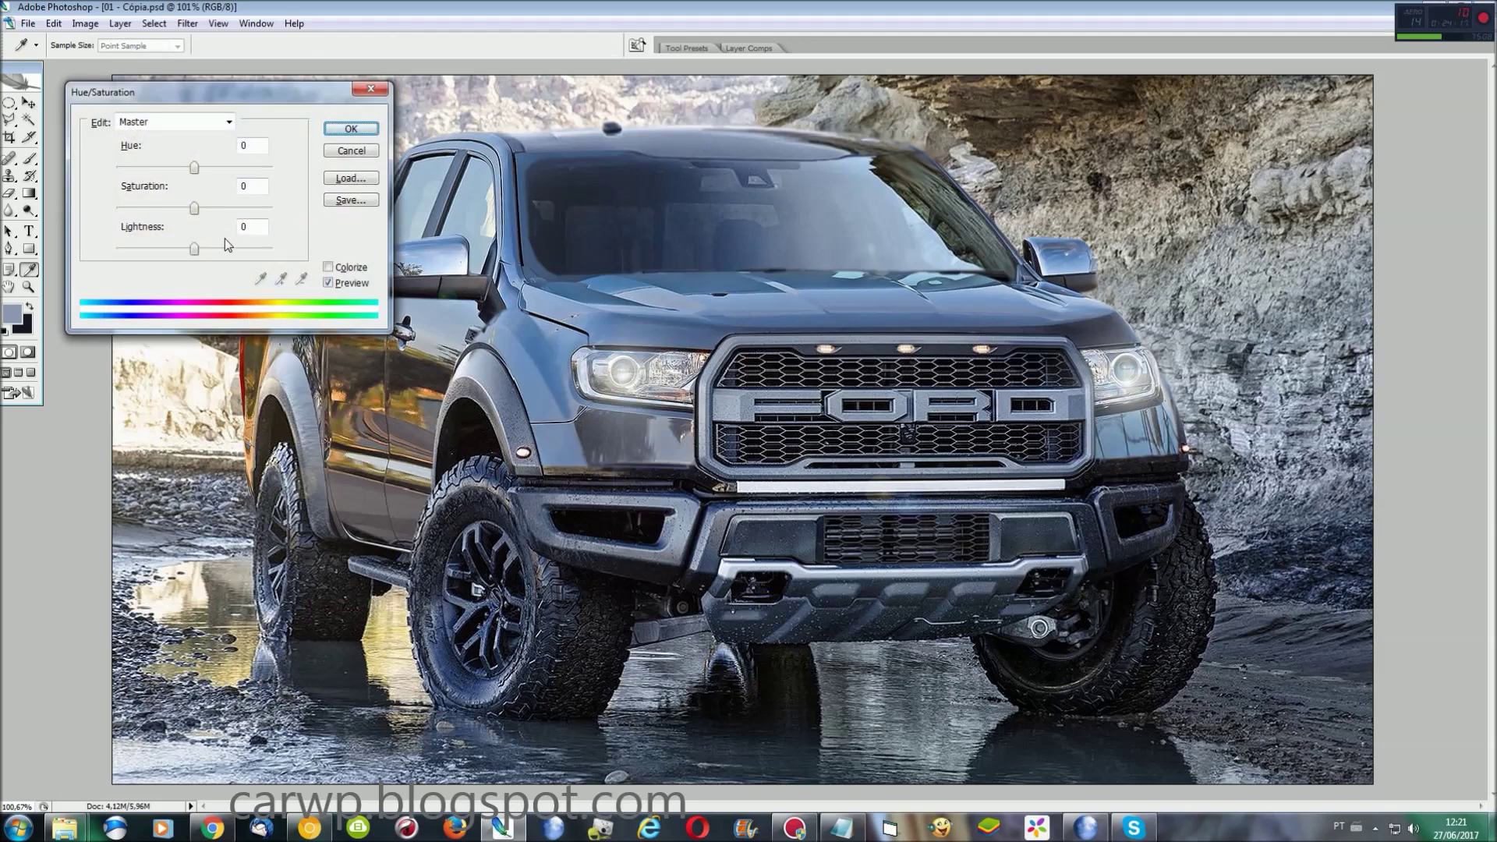
drag(195, 209, 226, 209)
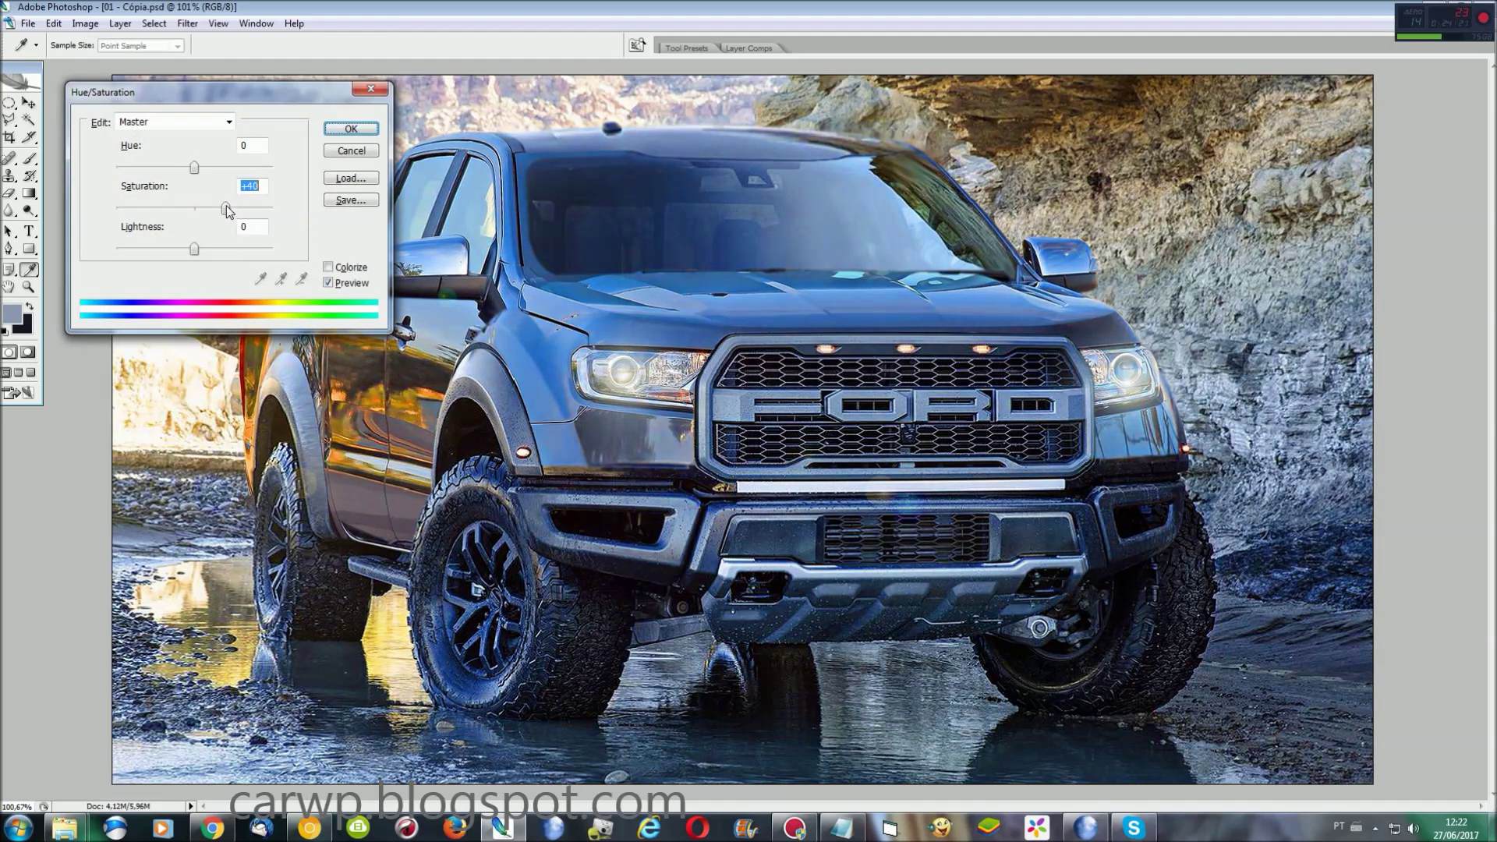
key(Return)
key(r)
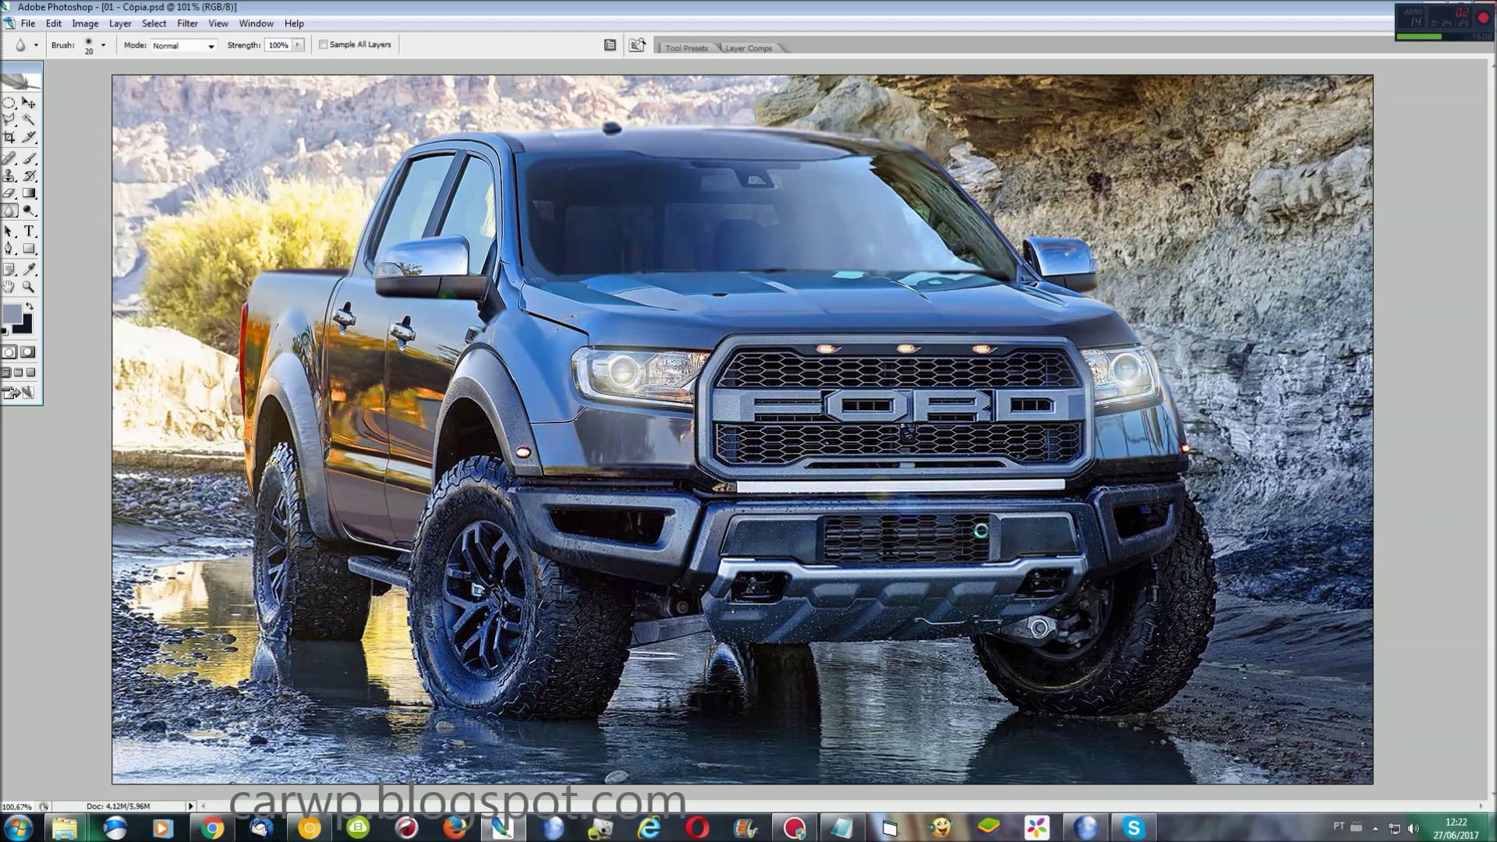
key(t)
key(d)
key(x)
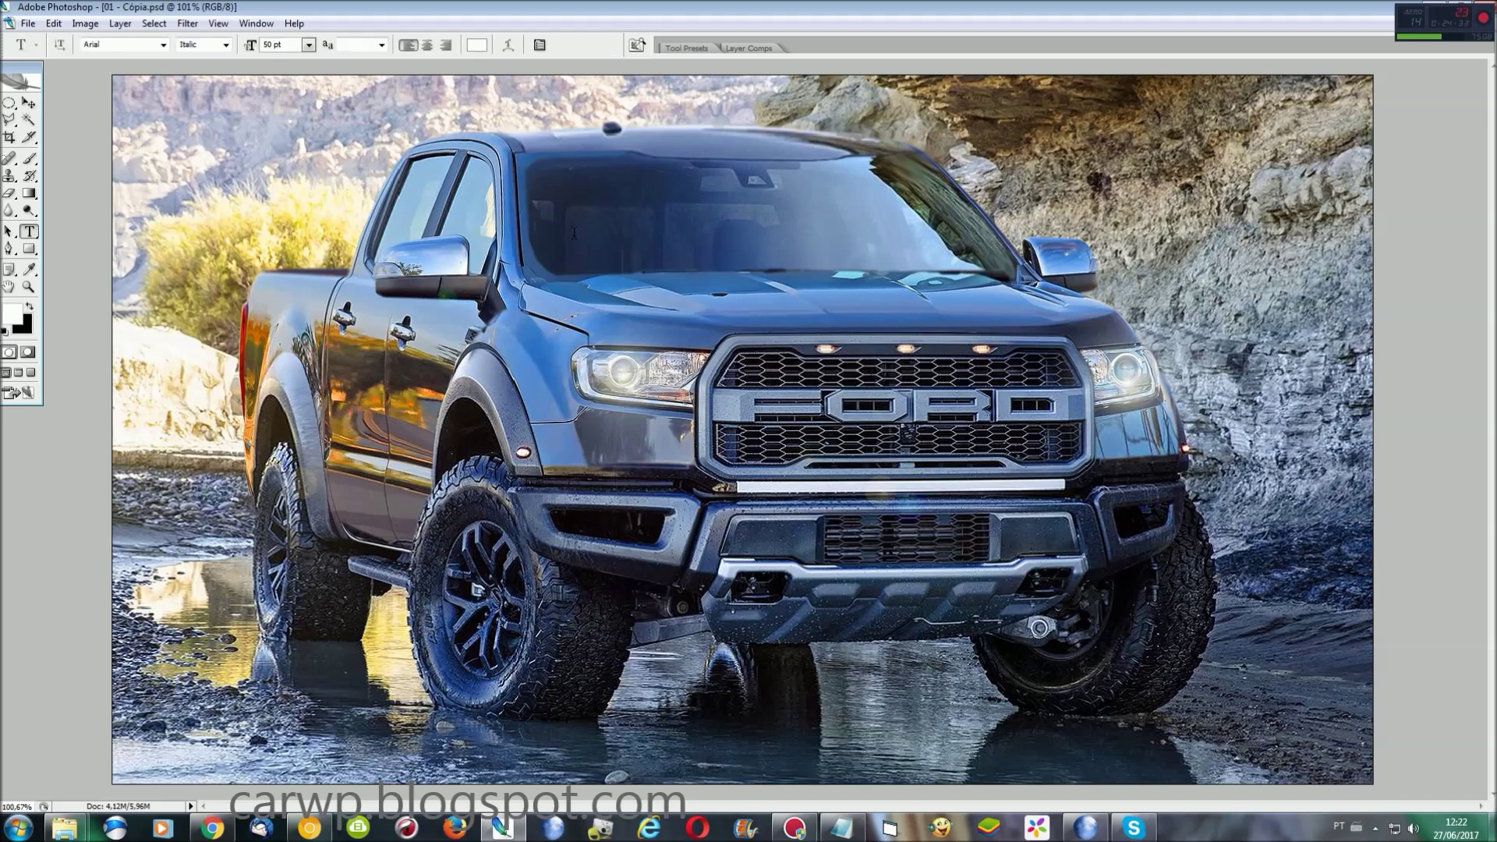
Step: Type the author credit and scale it to about 40.5% across the windshield top
text(by Jo)
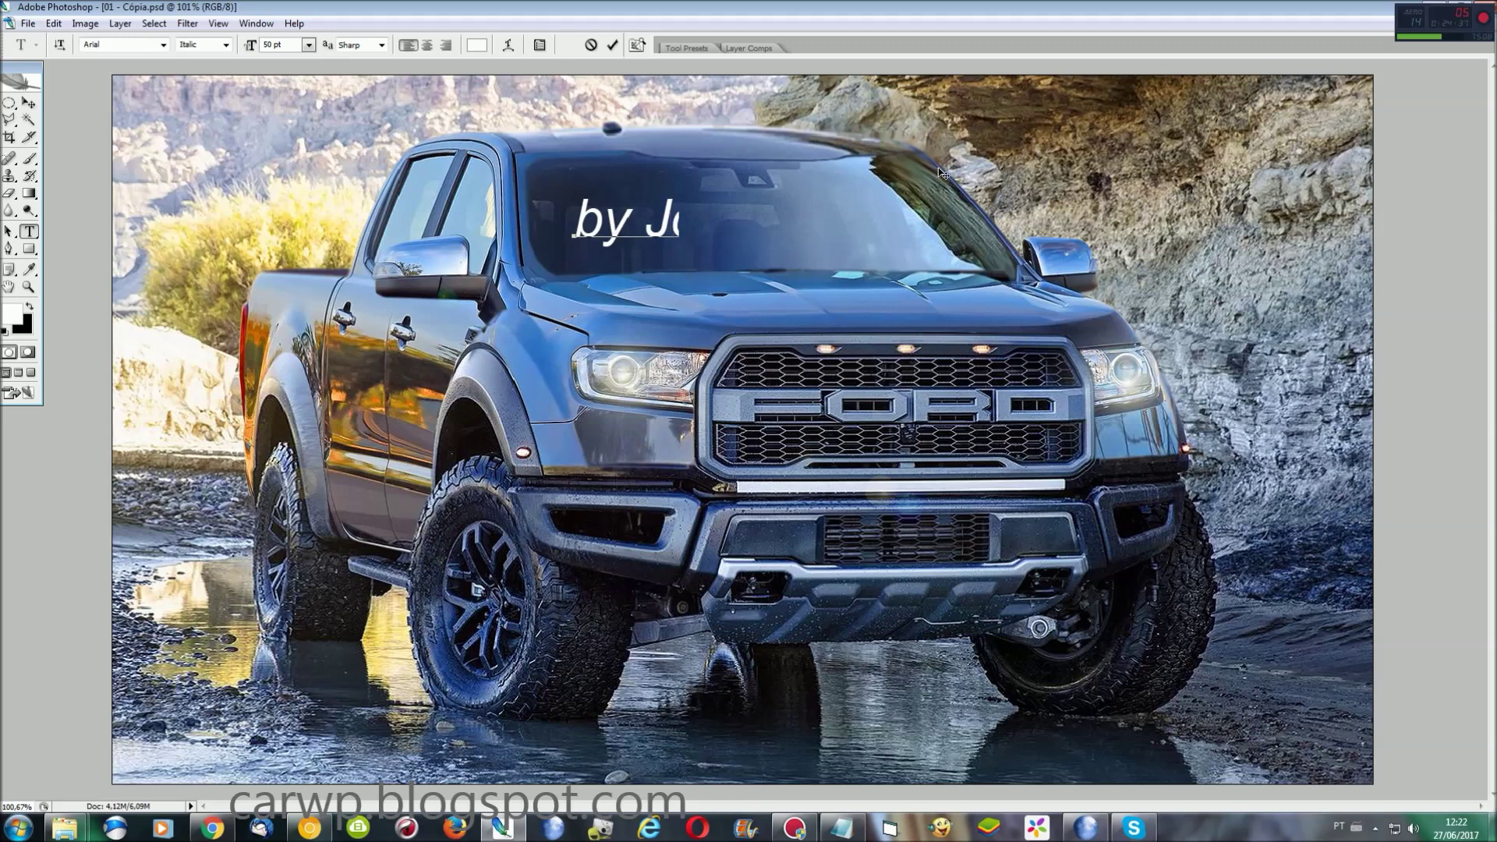
text(nathan Machado)
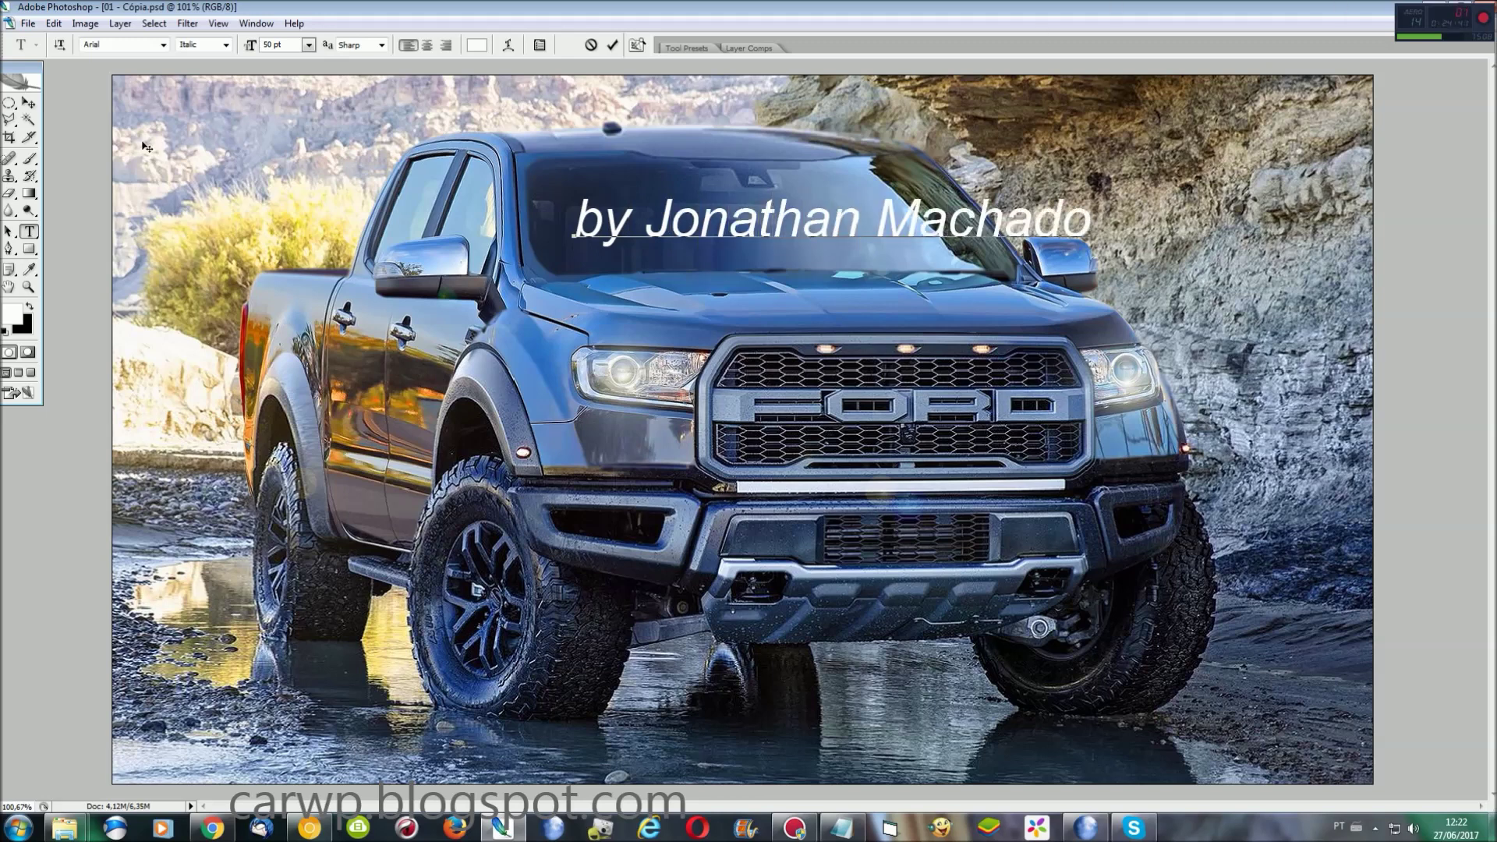
key(ctrl+t)
drag(1090, 193, 853, 188)
drag(748, 207, 703, 184)
drag(805, 202, 735, 200)
key(Return)
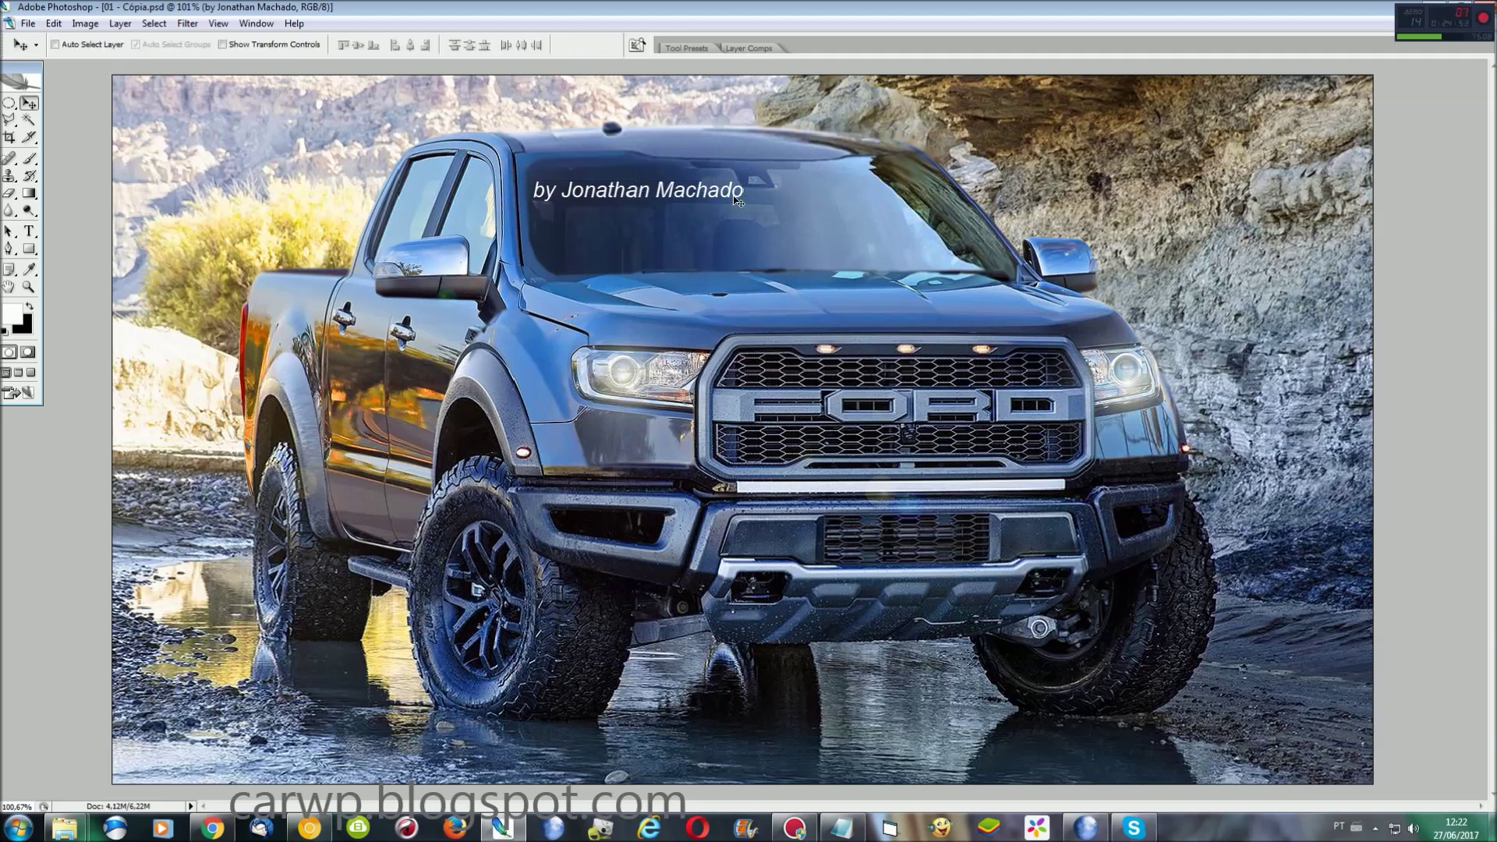
Step: Start a polygonal lasso selection along the windshield's lower edge, zoomed in on that area
key(l)
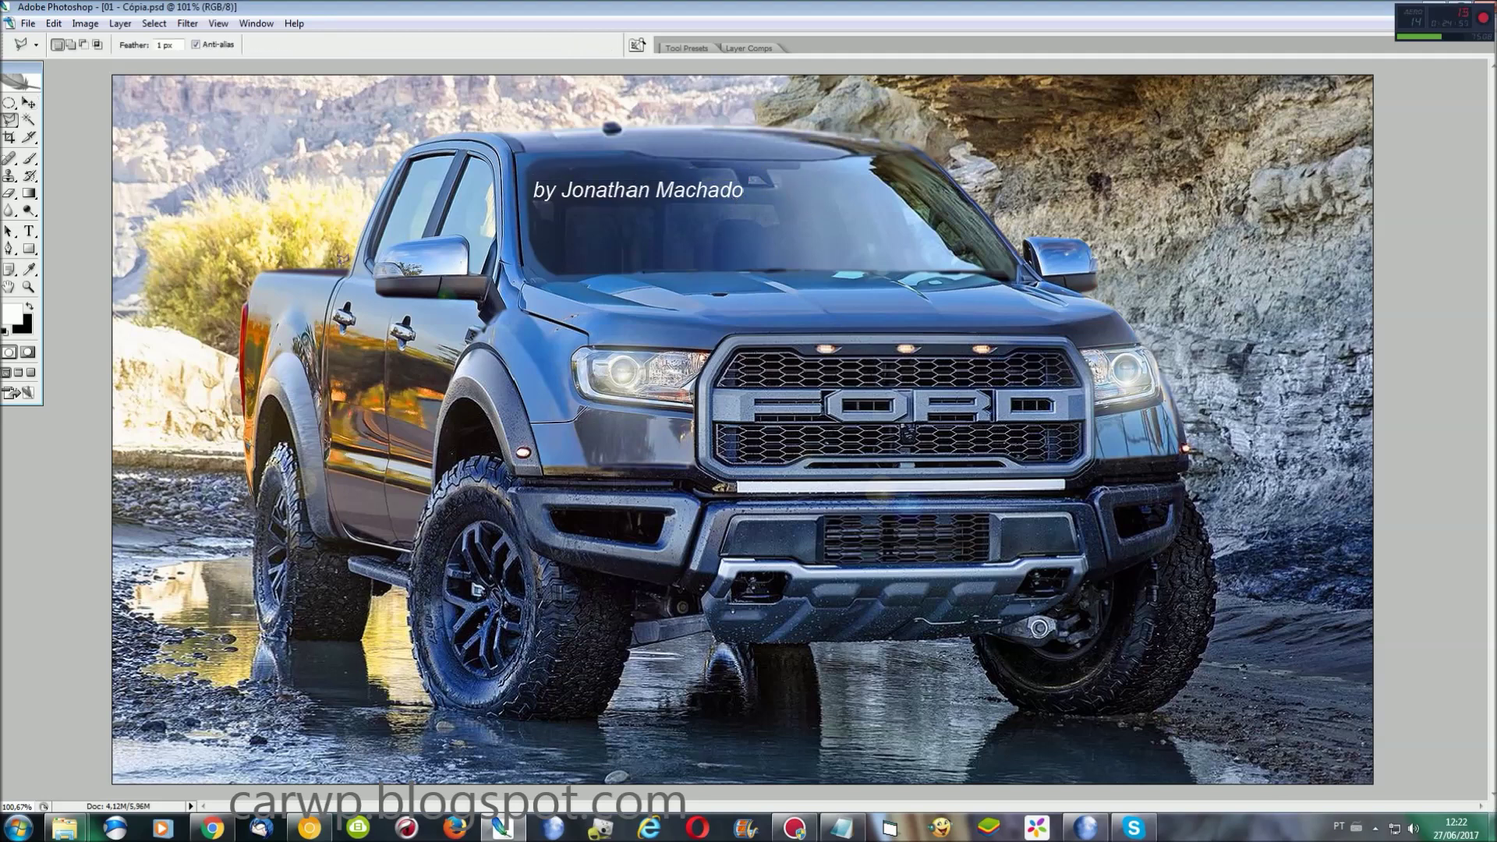
click(419, 266)
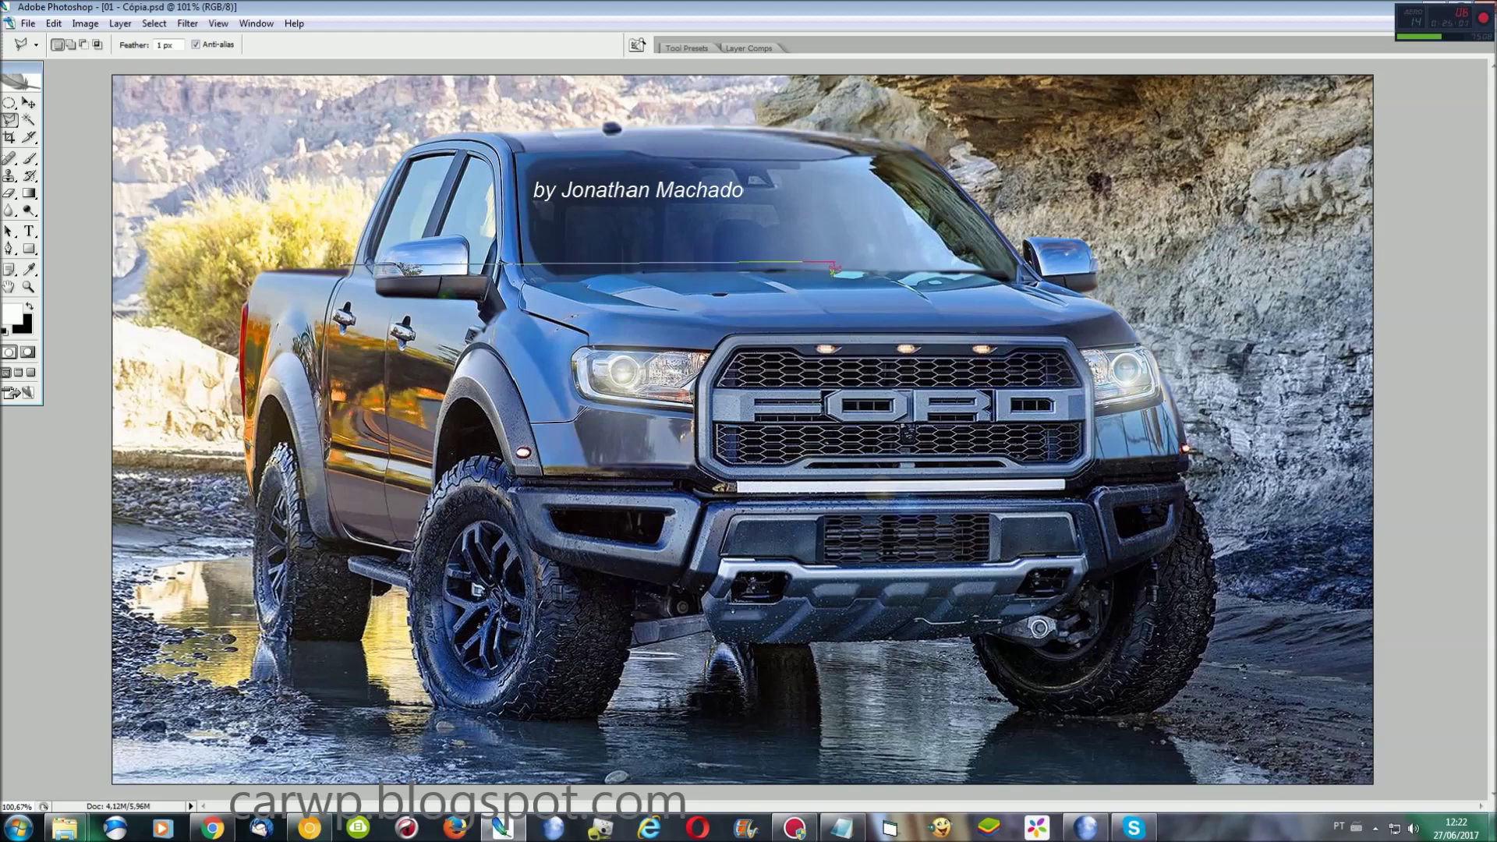
key(ctrl+plus)
key(ctrl+plus)
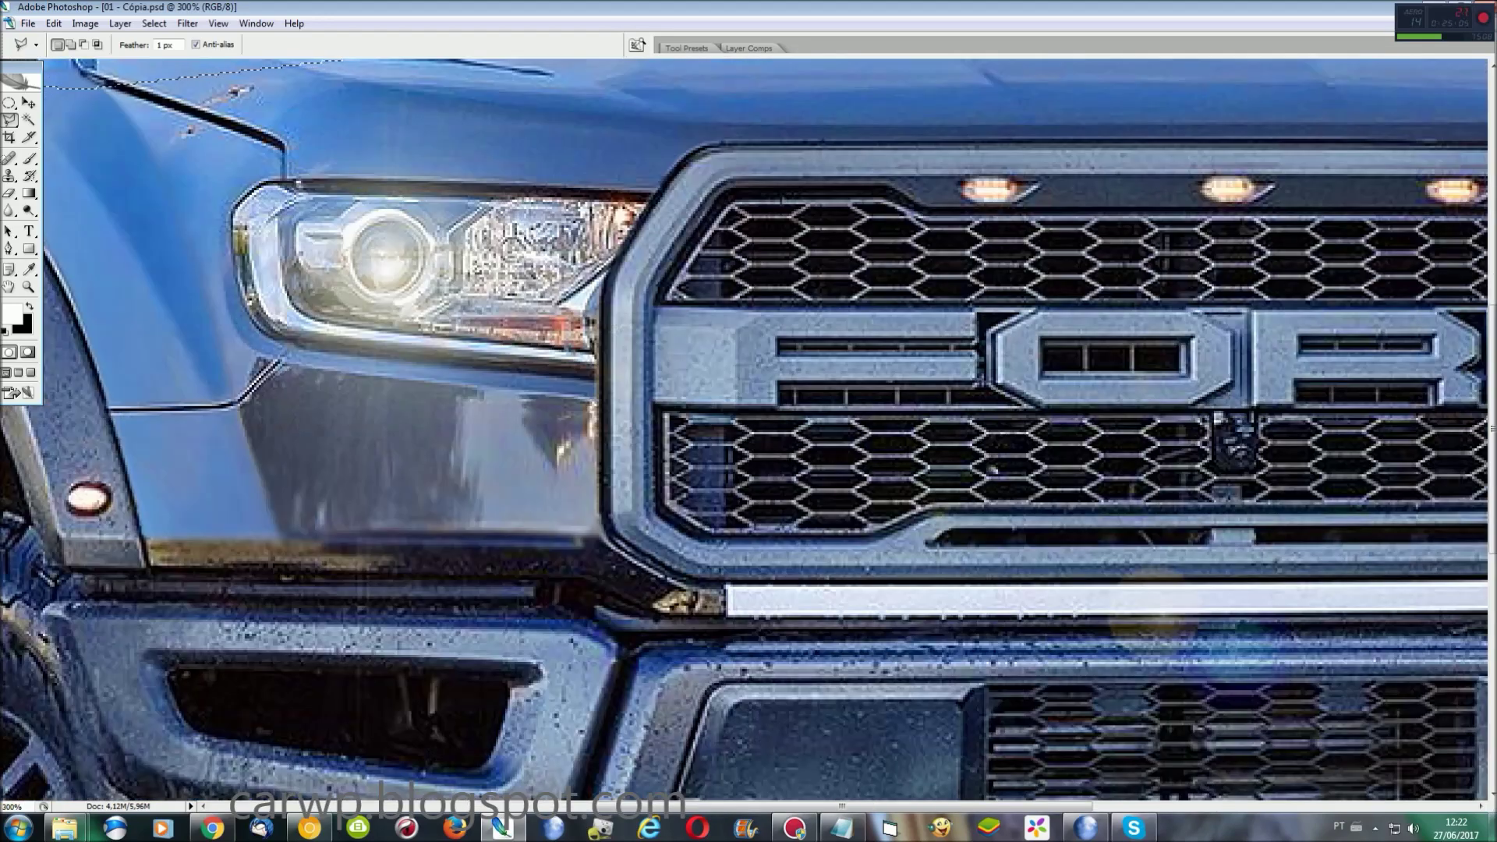
scroll(923, 337, up, 8)
scroll(922, 336, up, 1)
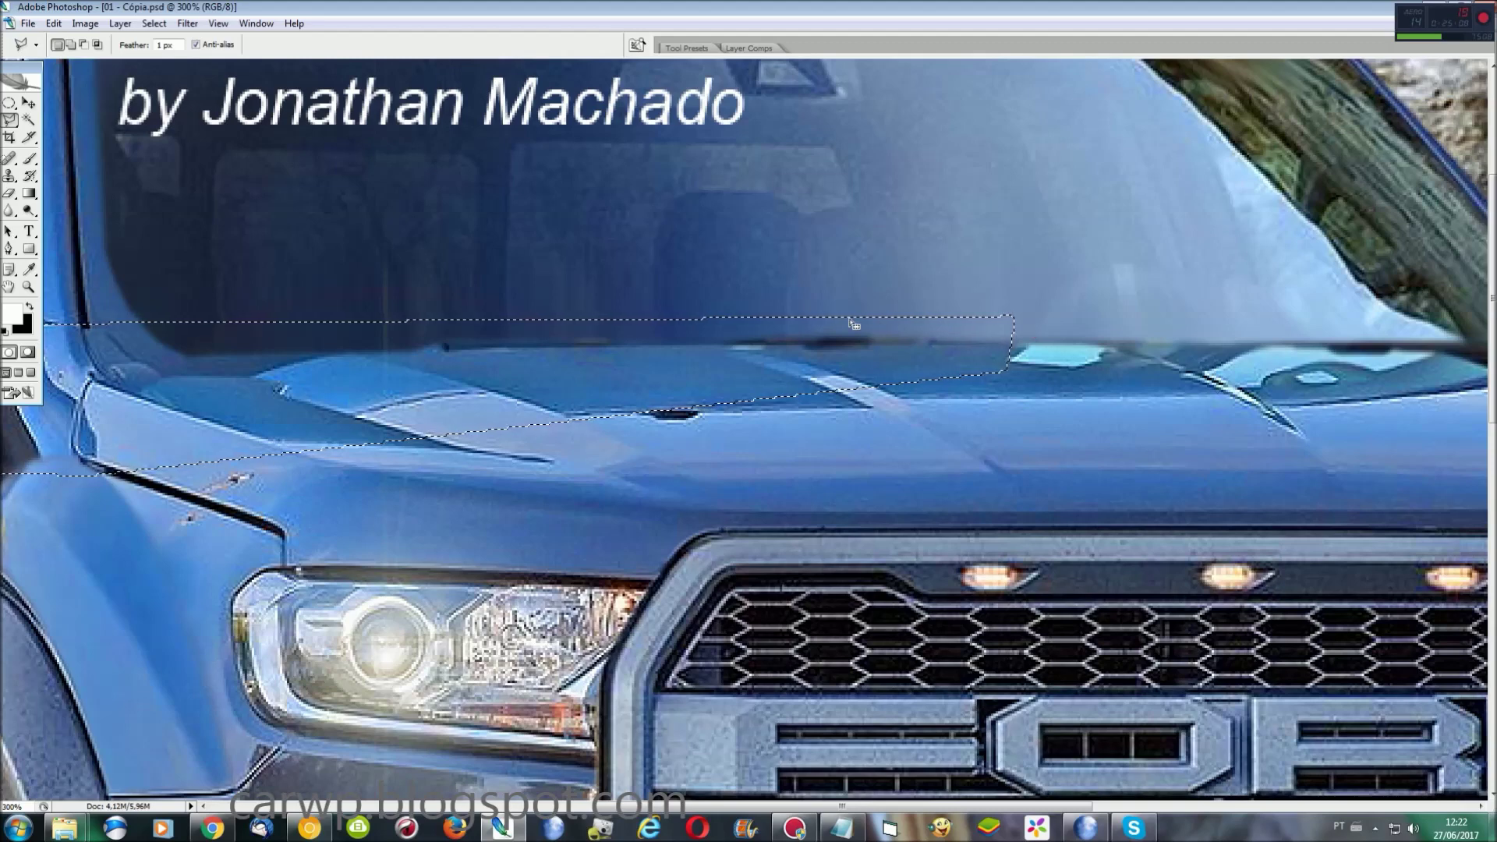
scroll(741, 366, left, 4)
scroll(741, 367, left, 1)
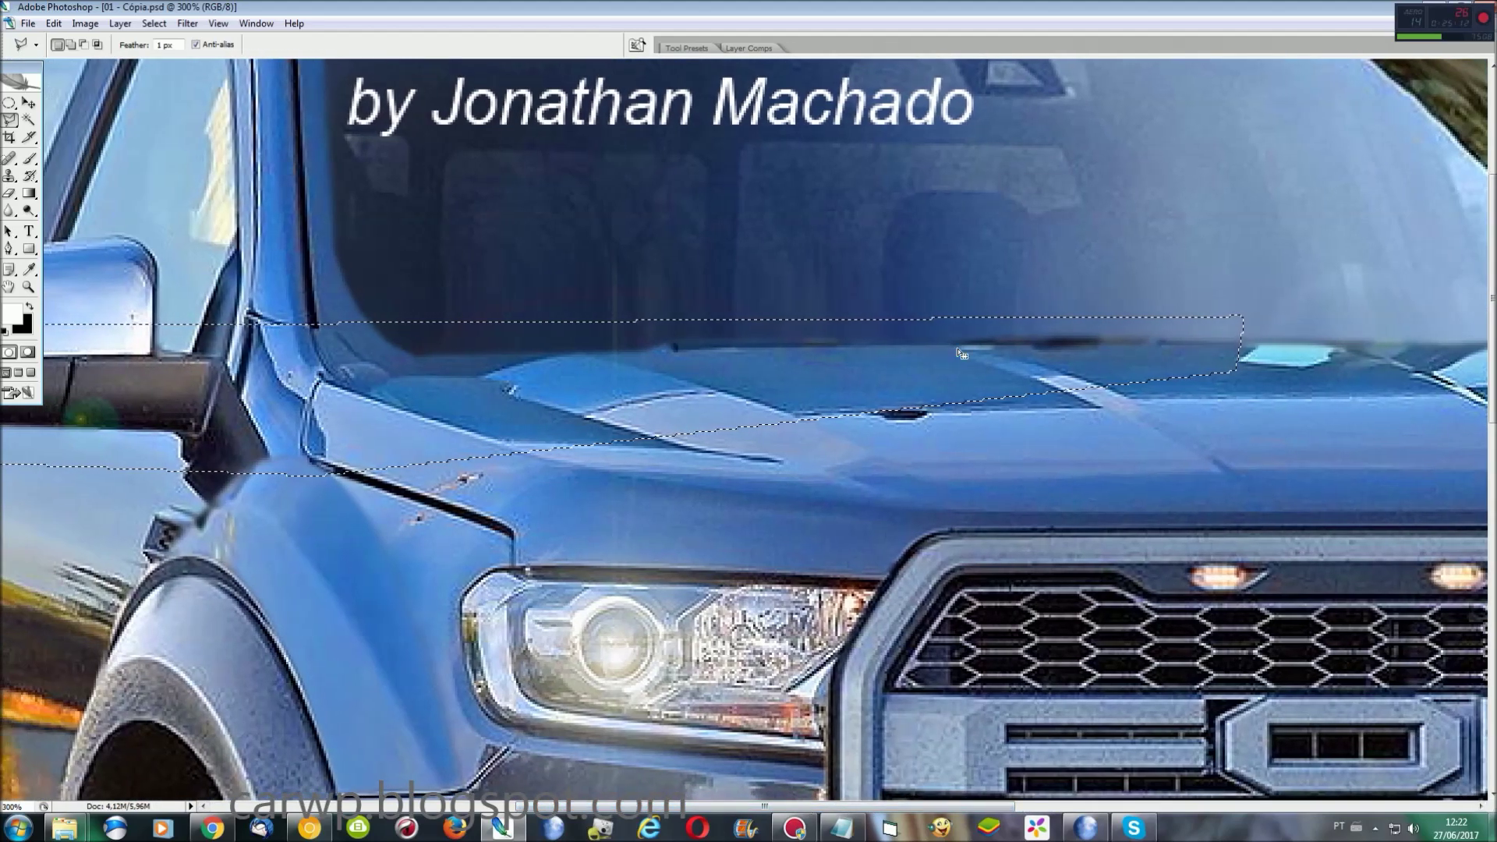
Step: Trim the selection down to a thin band just under the windshield
alt+click(1241, 343)
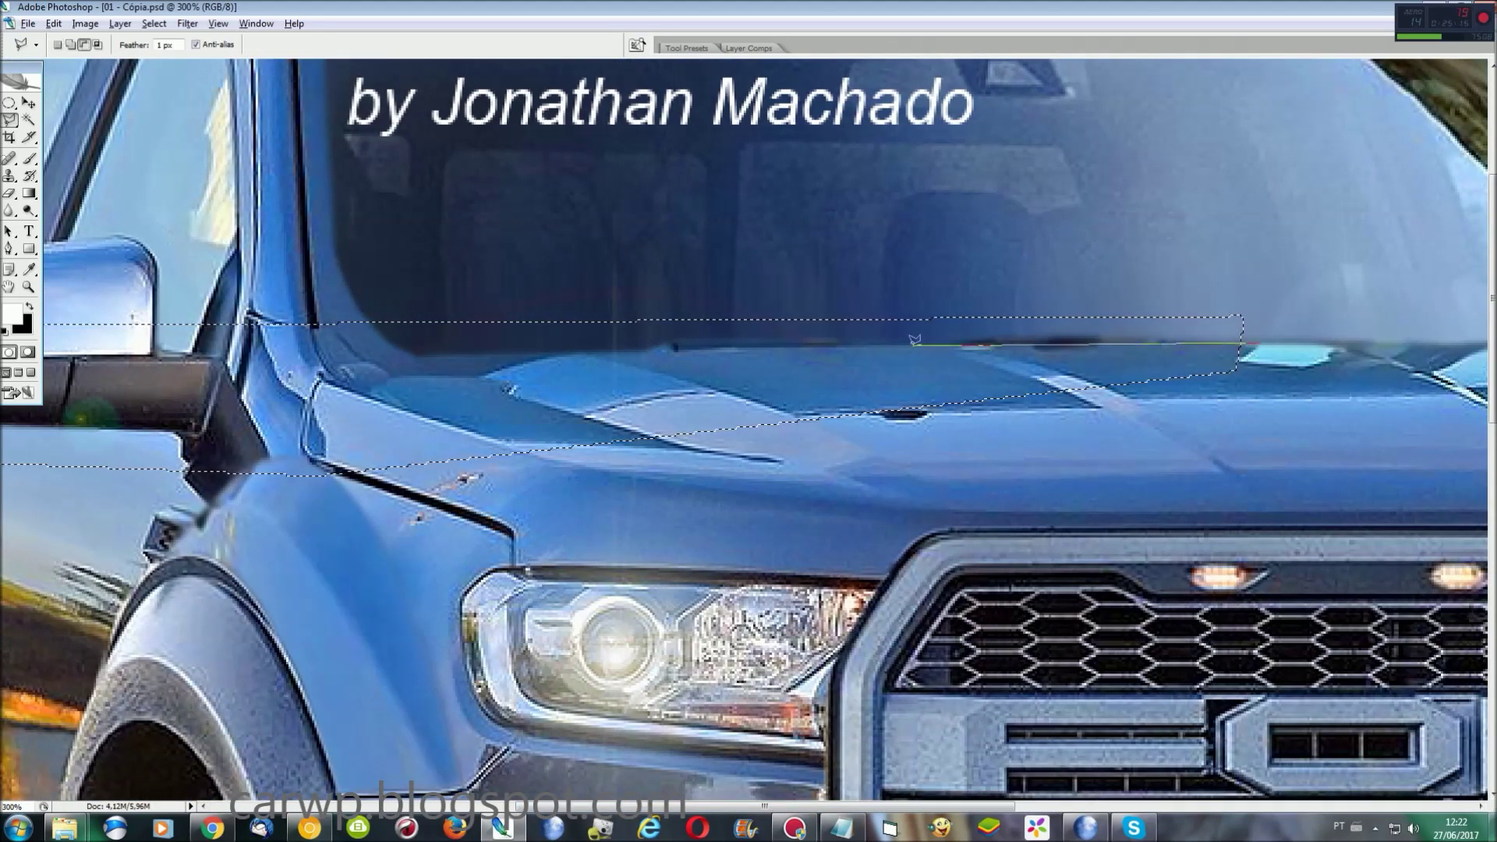
double_click(443, 337)
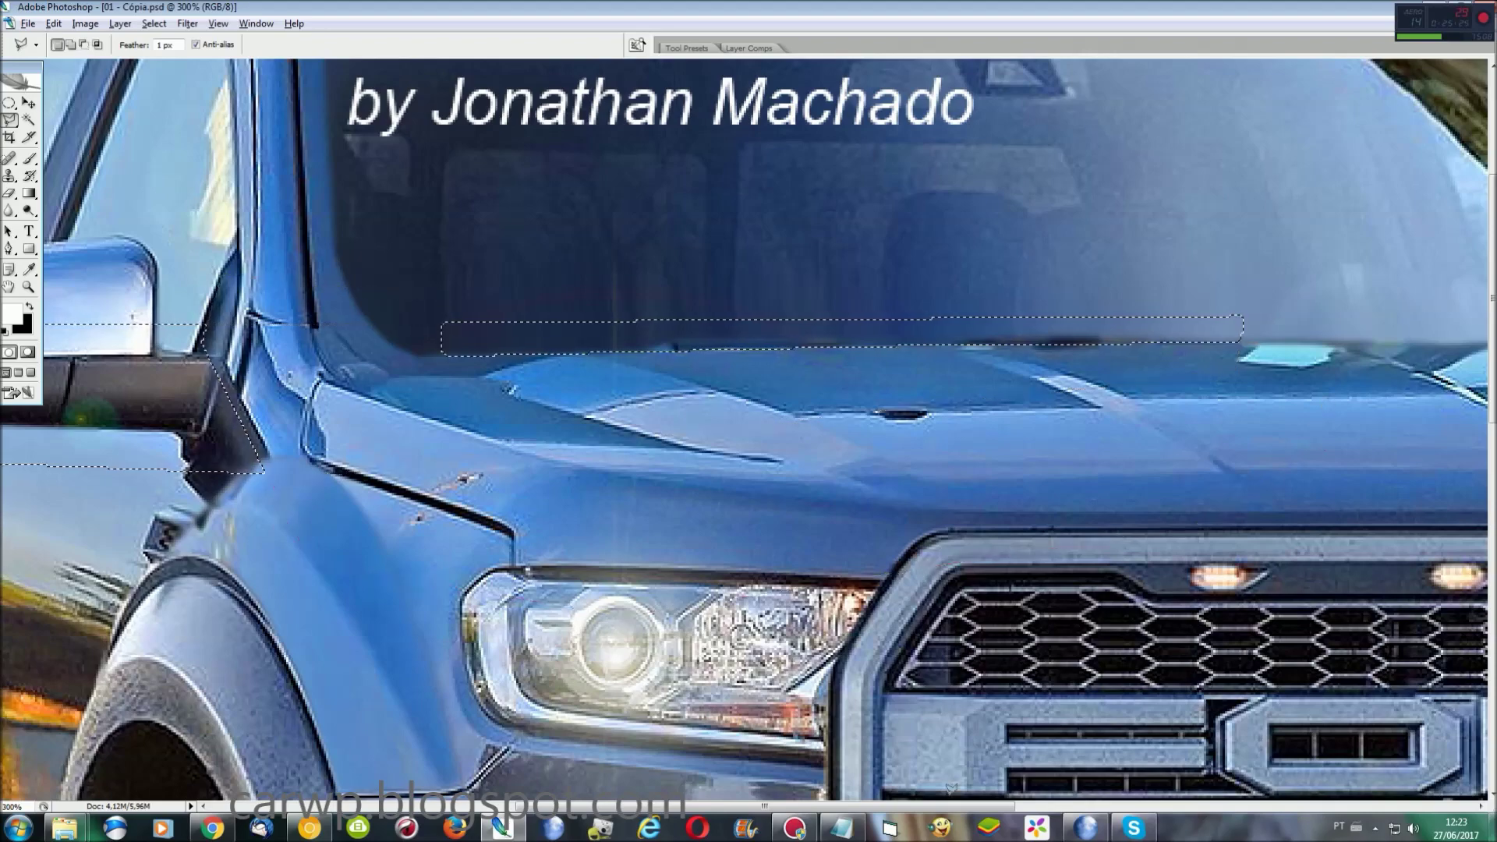
drag(928, 803, 704, 803)
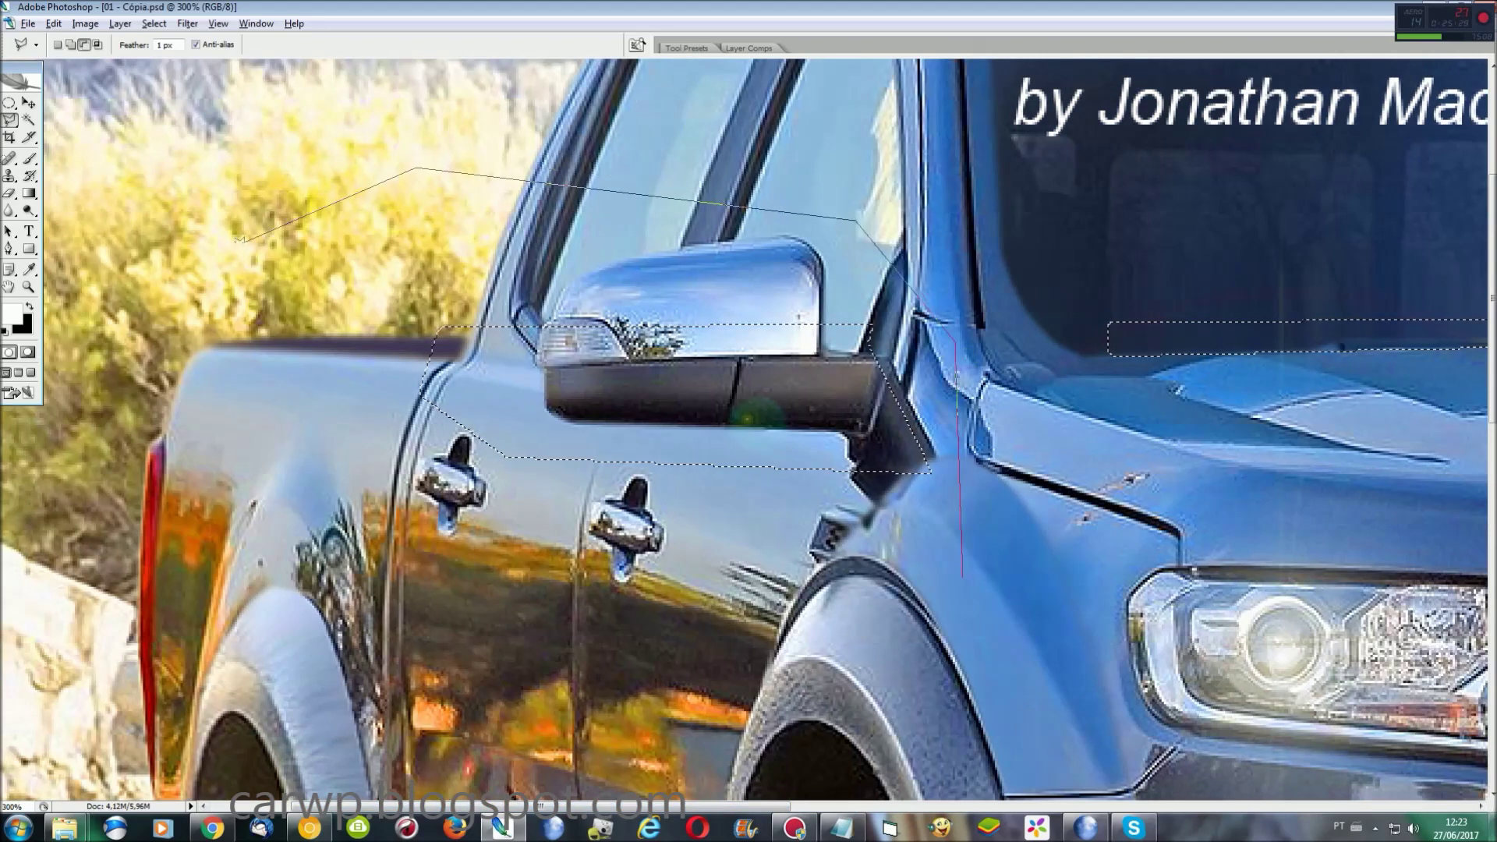
drag(704, 803, 928, 803)
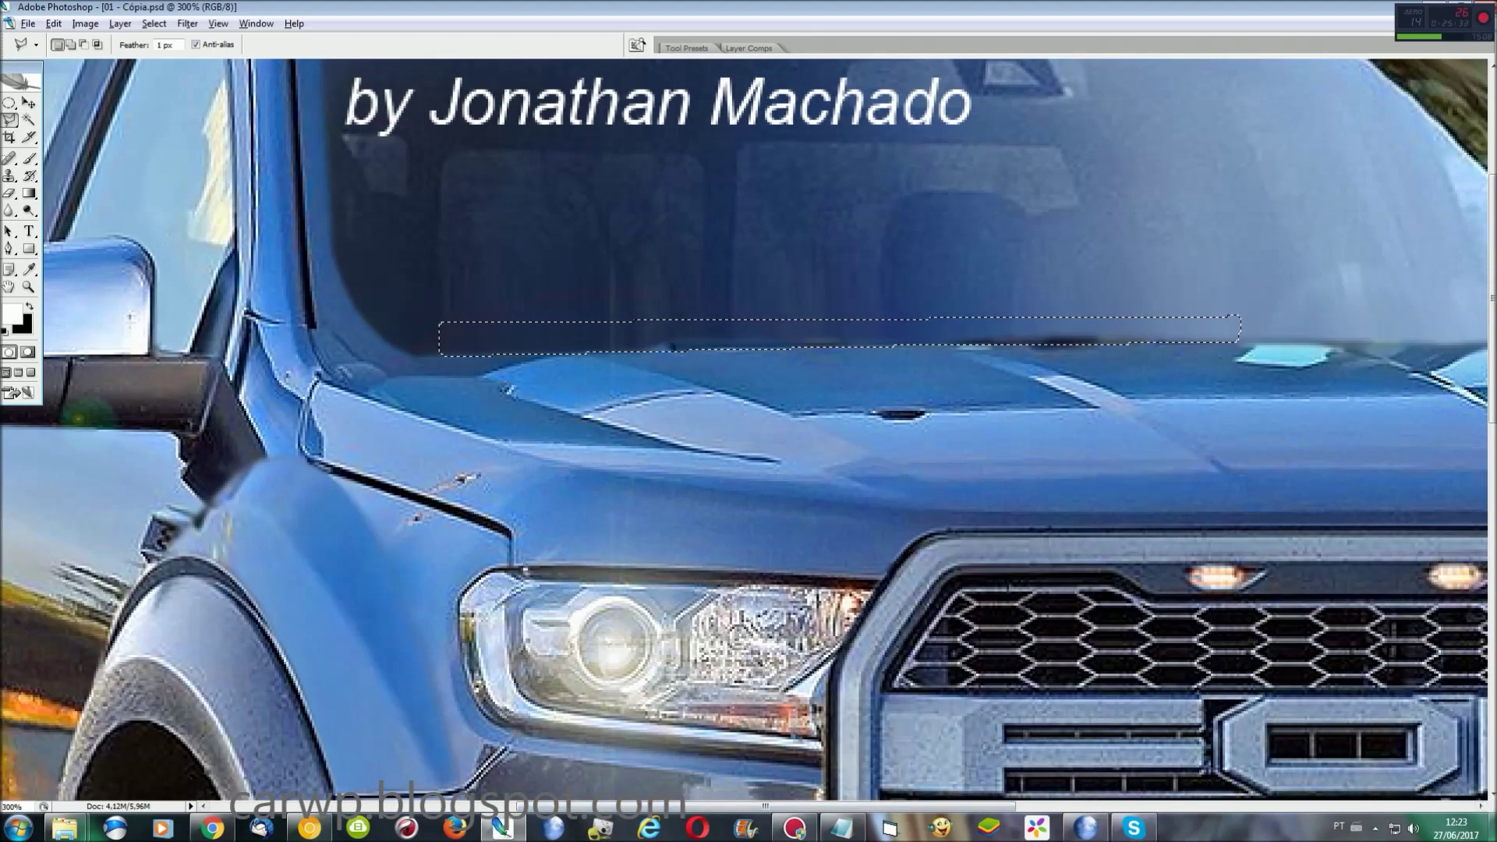
click(31, 269)
key(x)
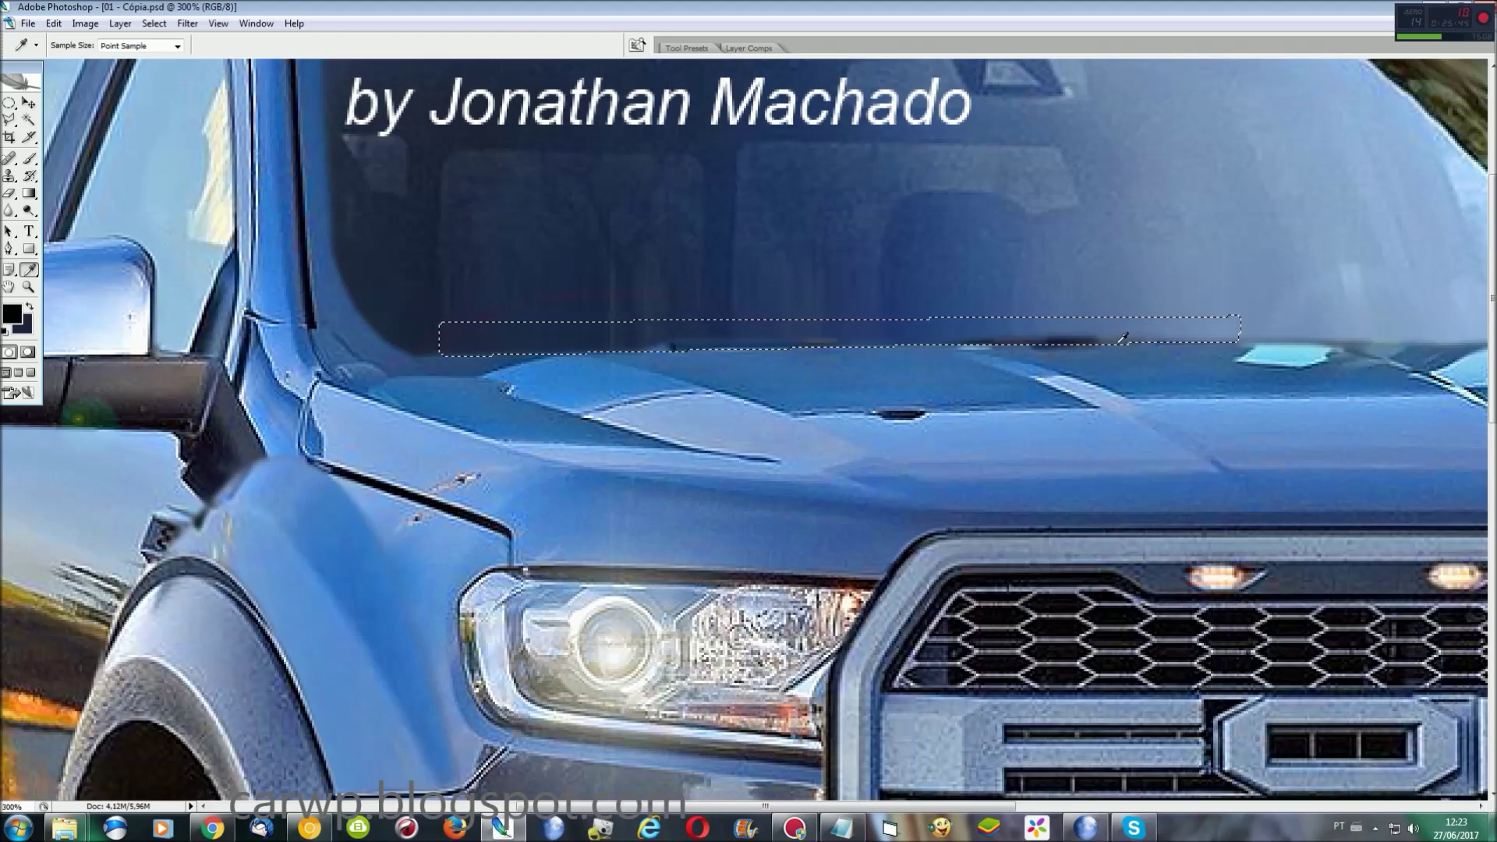
Step: Copy the band to a new layer and stretch it down over the hood
key(ctrl+j)
key(ctrl+t)
drag(1025, 366, 1025, 398)
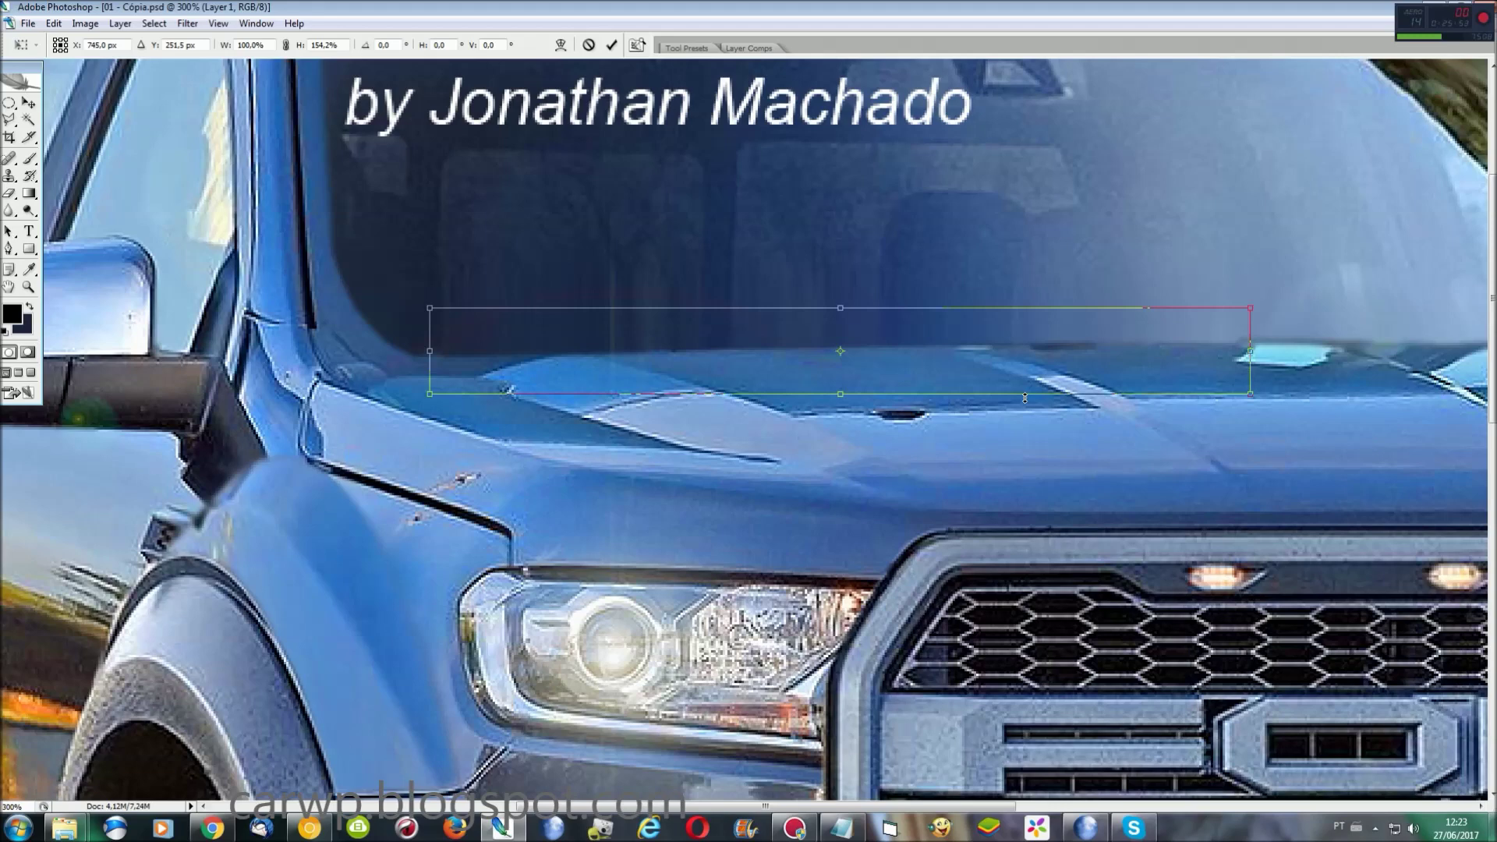
key(Return)
Step: Reload the saved windshield band selection
key(i)
click(155, 24)
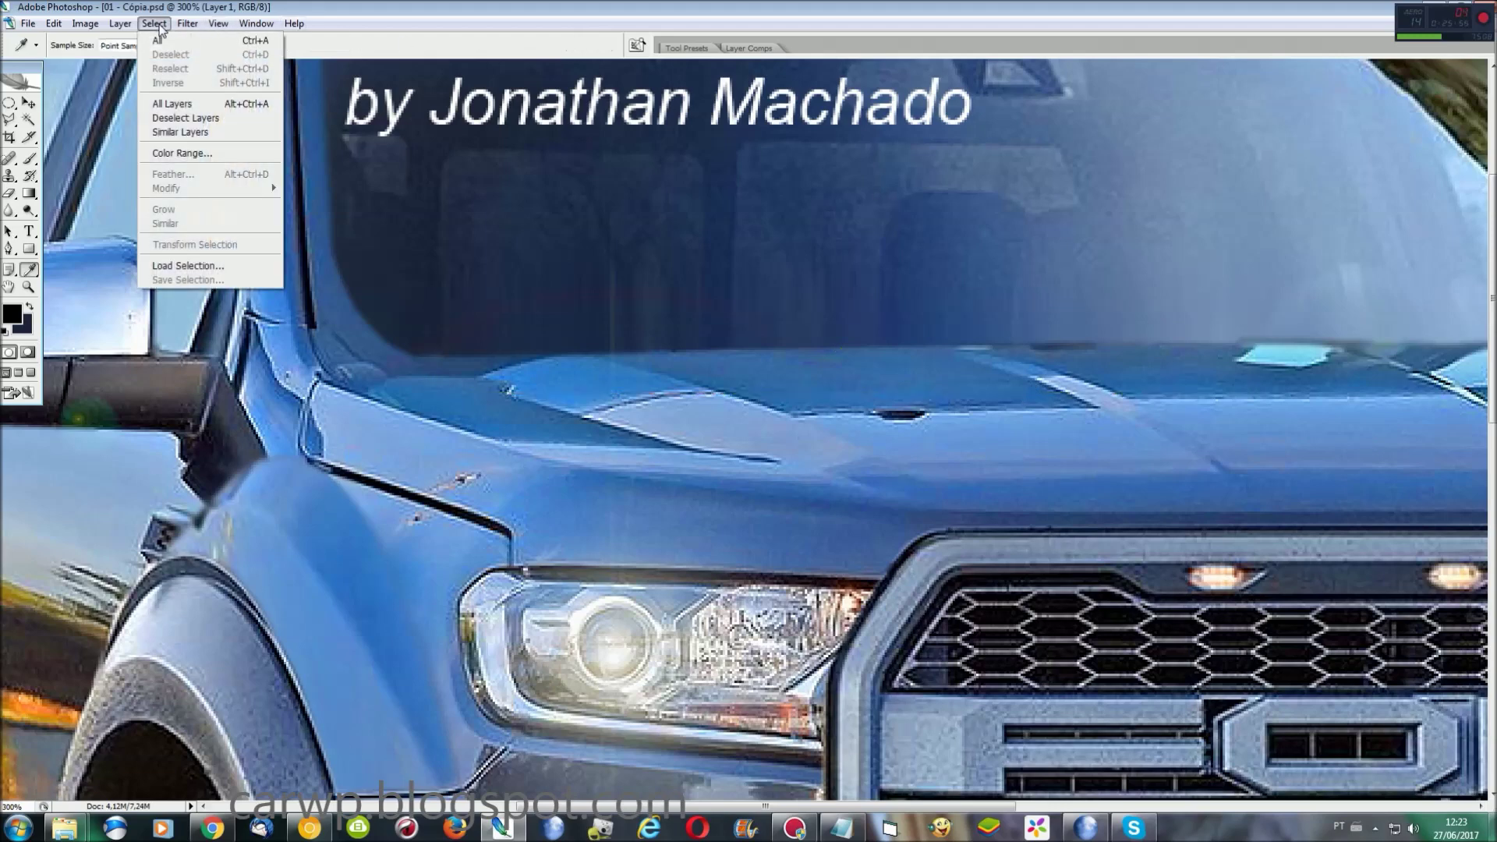
click(193, 259)
key(Return)
Step: Remove the band's right part from the selection with the rectangular marquee
key(l)
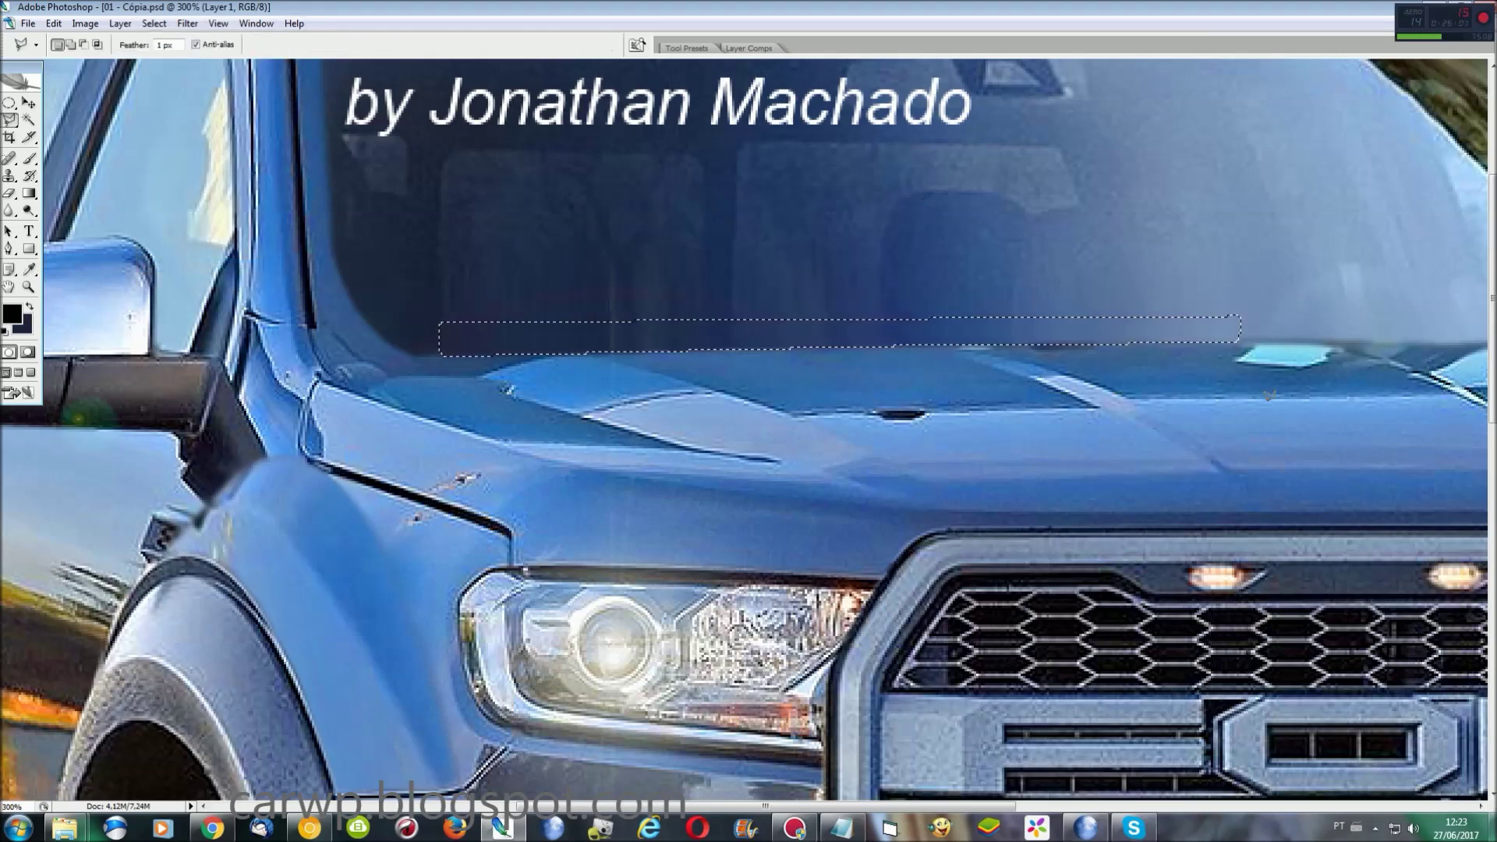
drag(8, 102, 78, 102)
key(l)
key(m)
drag(1263, 413, 1173, 177)
drag(1008, 196, 1007, 197)
Step: Stretch a copy of the remaining band leftward along the windshield base
key(ctrl+t)
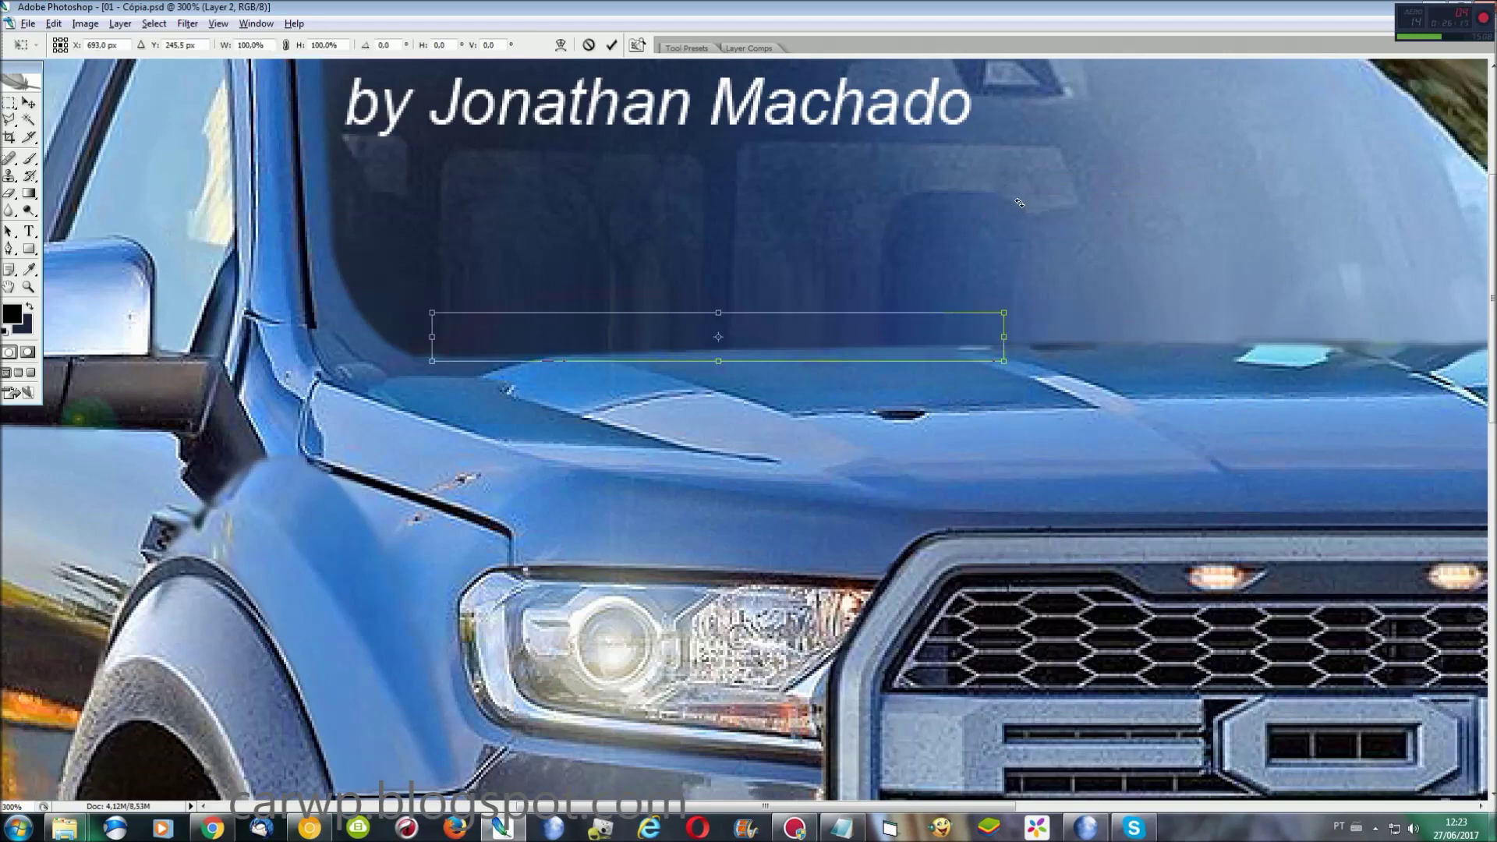
key(ctrl+alt+0)
drag(557, 281, 314, 257)
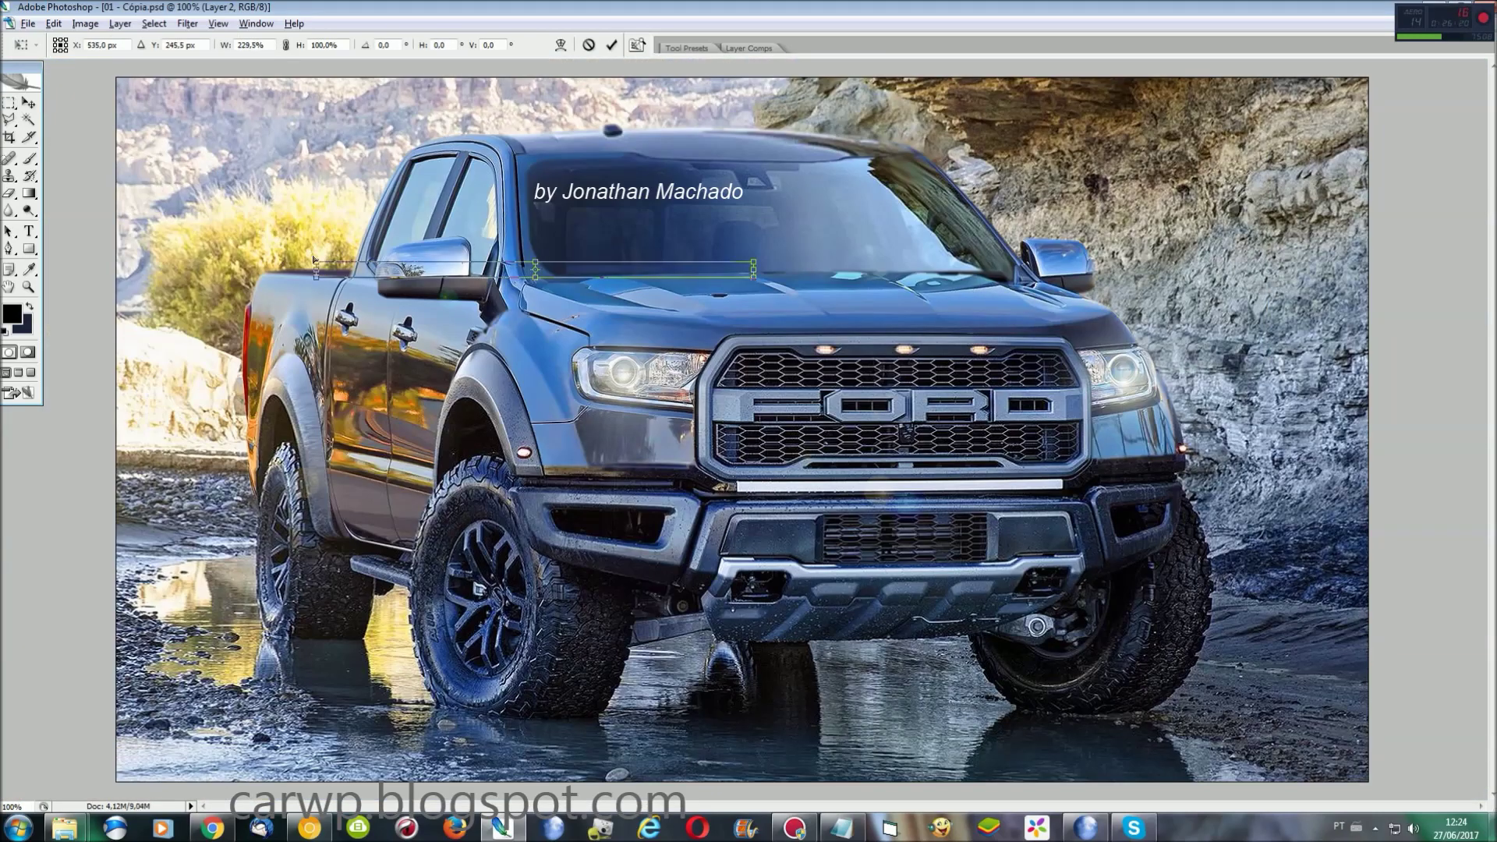
key(ctrl+minus)
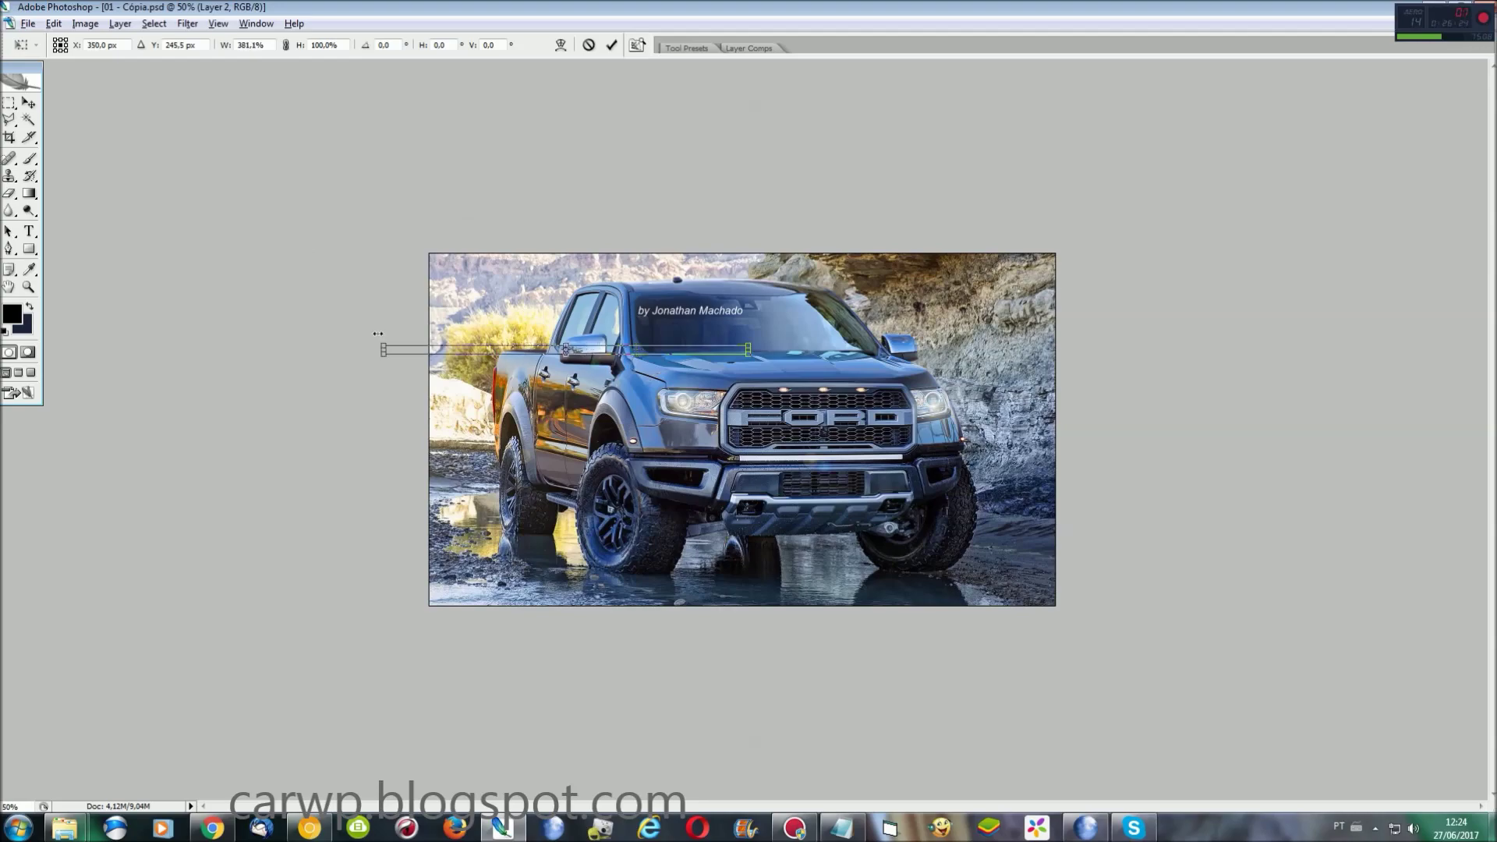
key(Return)
key(ctrl+plus)
key(ctrl+plus)
key(ctrl+plus)
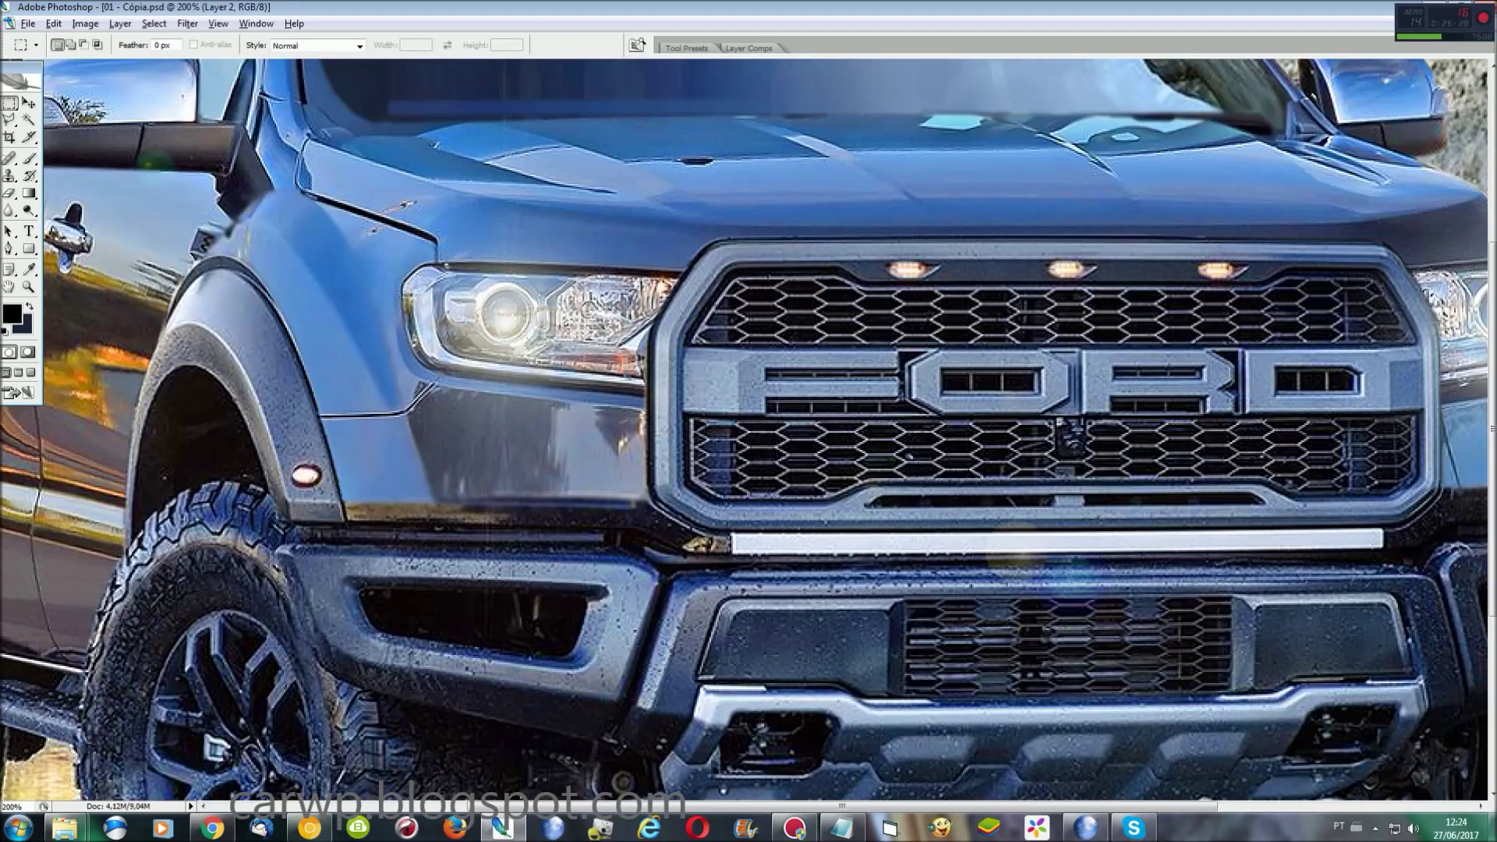
scroll(206, 258, up, 4)
scroll(206, 257, up, 1)
Step: Reload the band selection and darken it with a Levels 1 layer, midtones 0,75
click(154, 23)
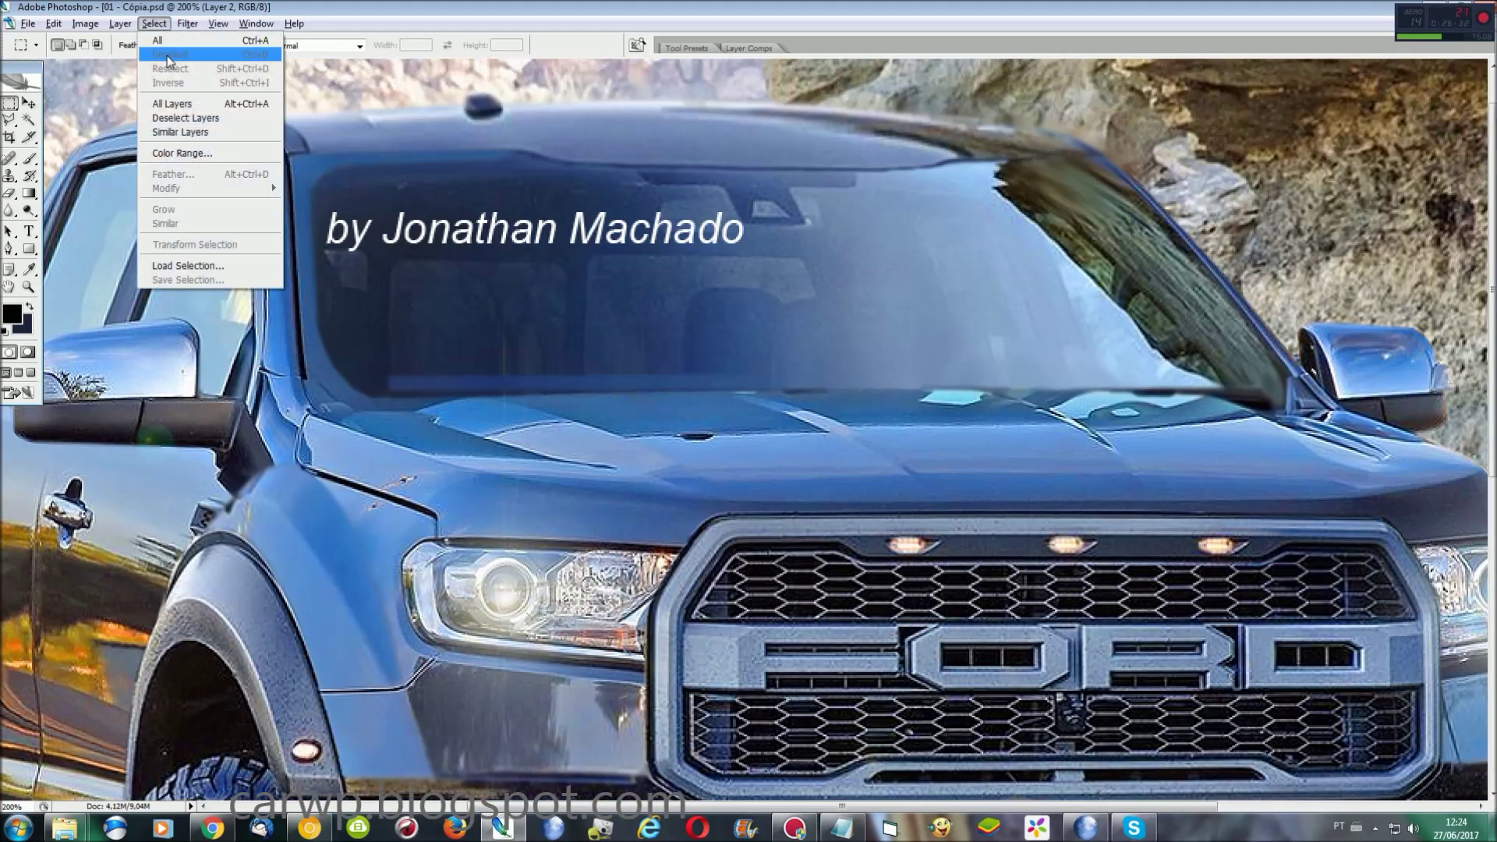
click(198, 266)
key(Return)
click(120, 23)
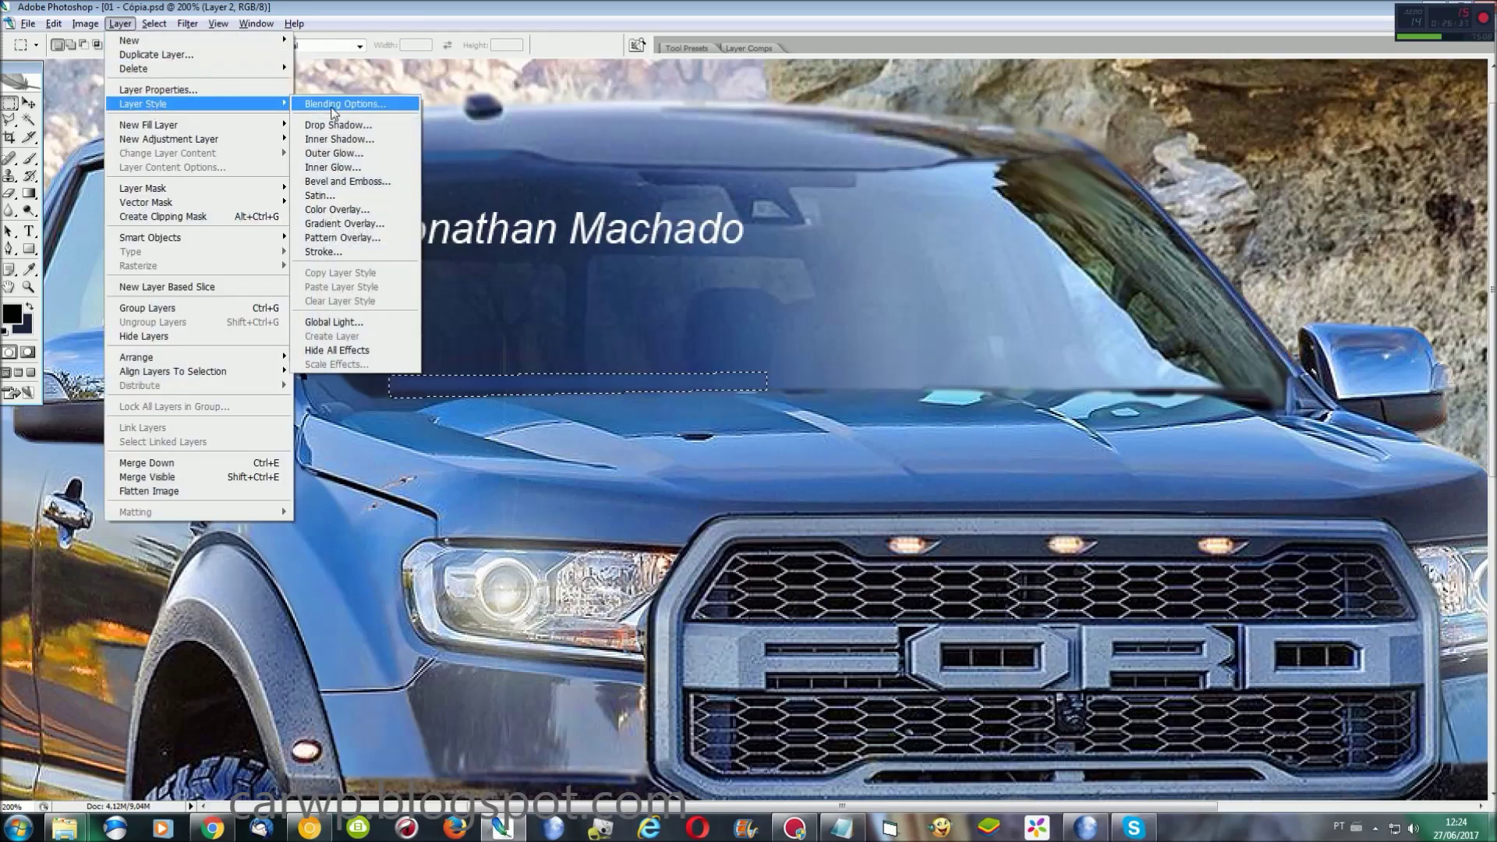
click(328, 139)
click(863, 255)
drag(184, 566, 205, 568)
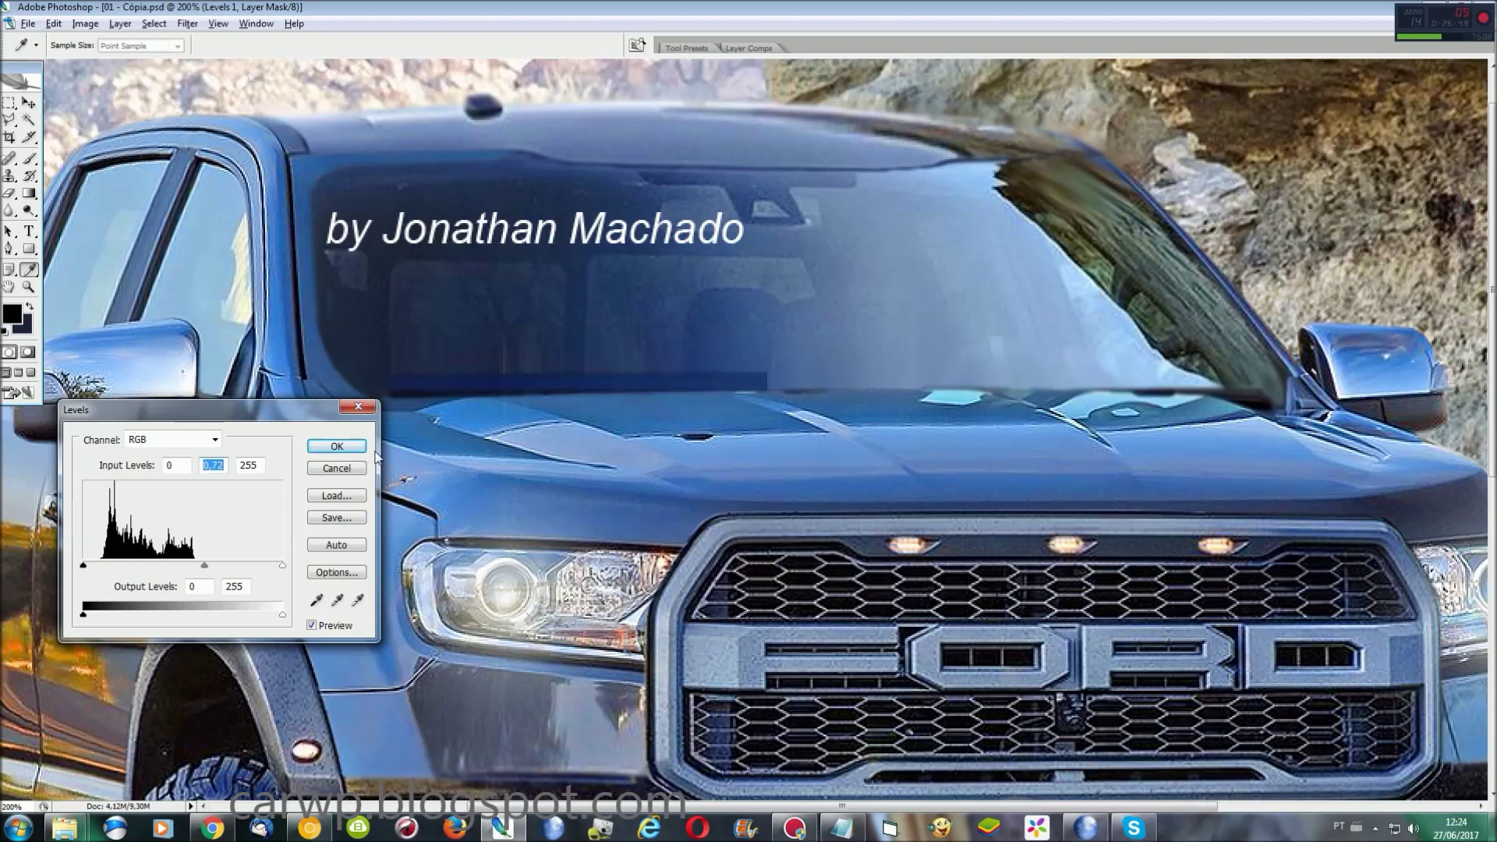
click(337, 446)
key(ctrl+plus)
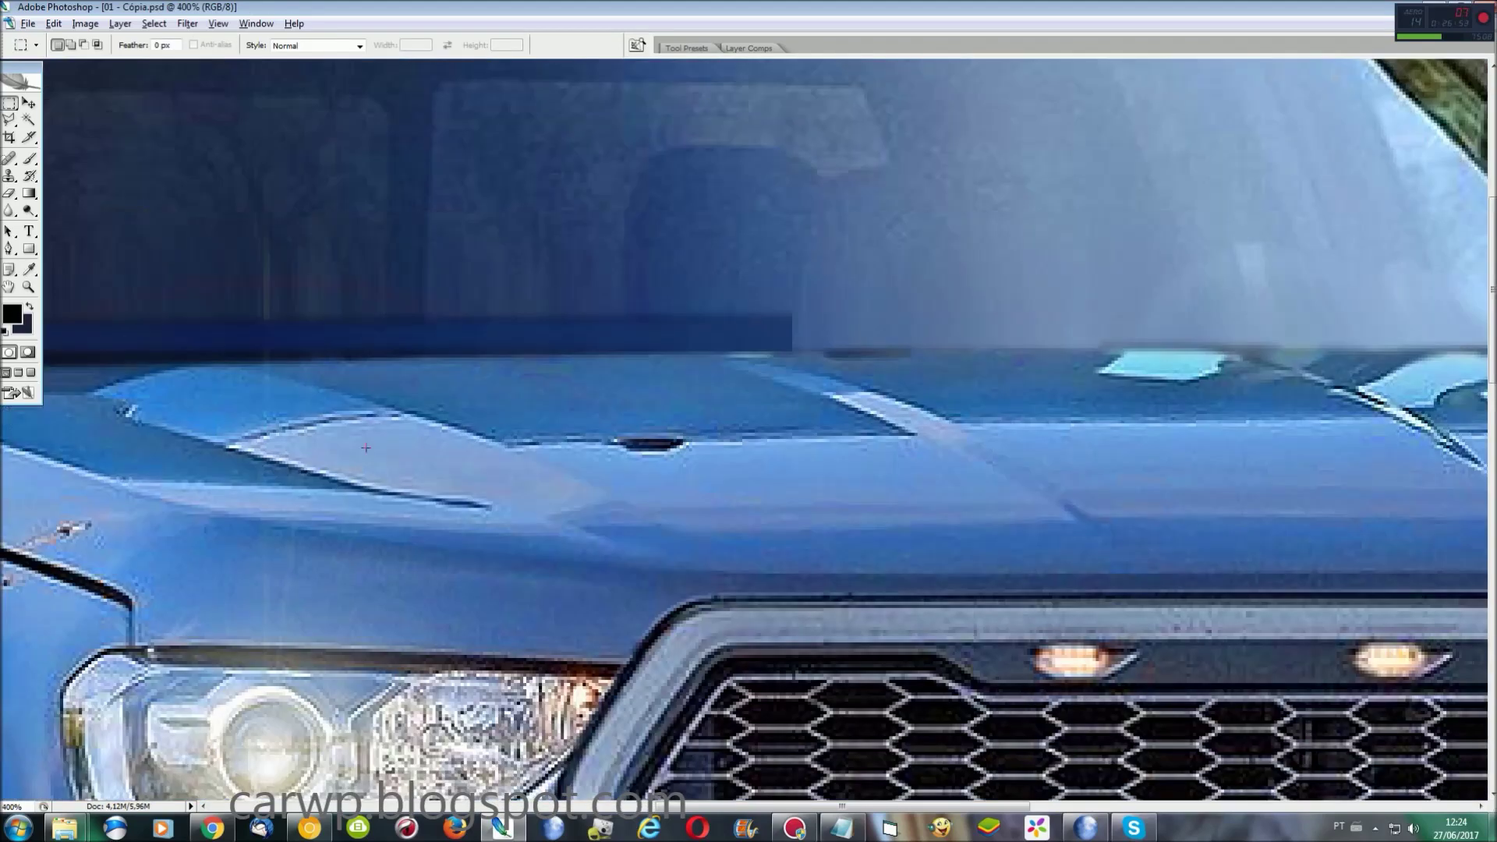
Step: Blur the dark band's edge along the windshield base into the hood, then fit the photo in view
key(ctrl+plus)
click(10, 211)
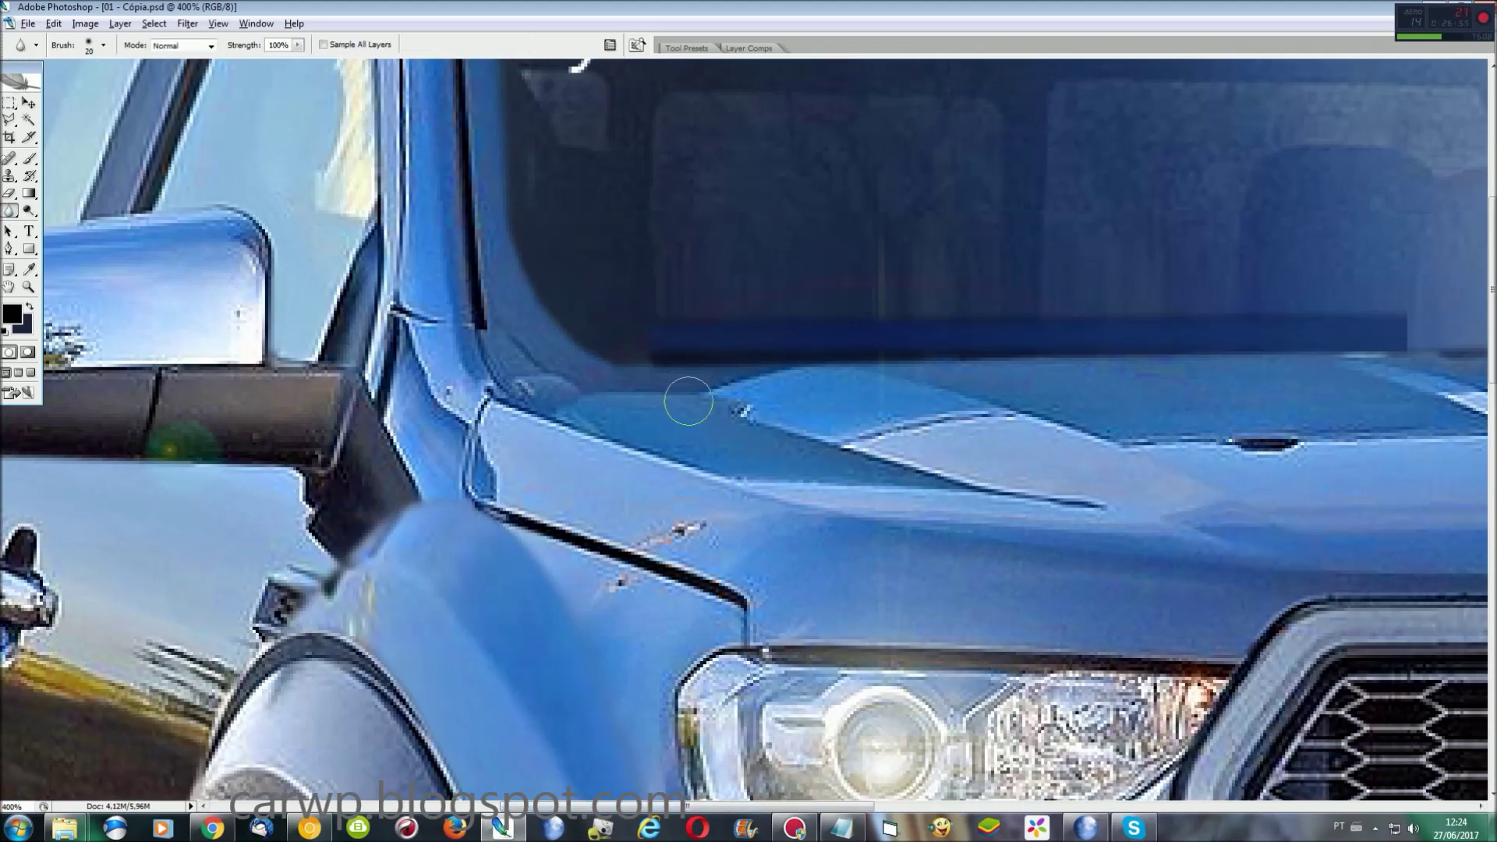
drag(667, 358, 1356, 337)
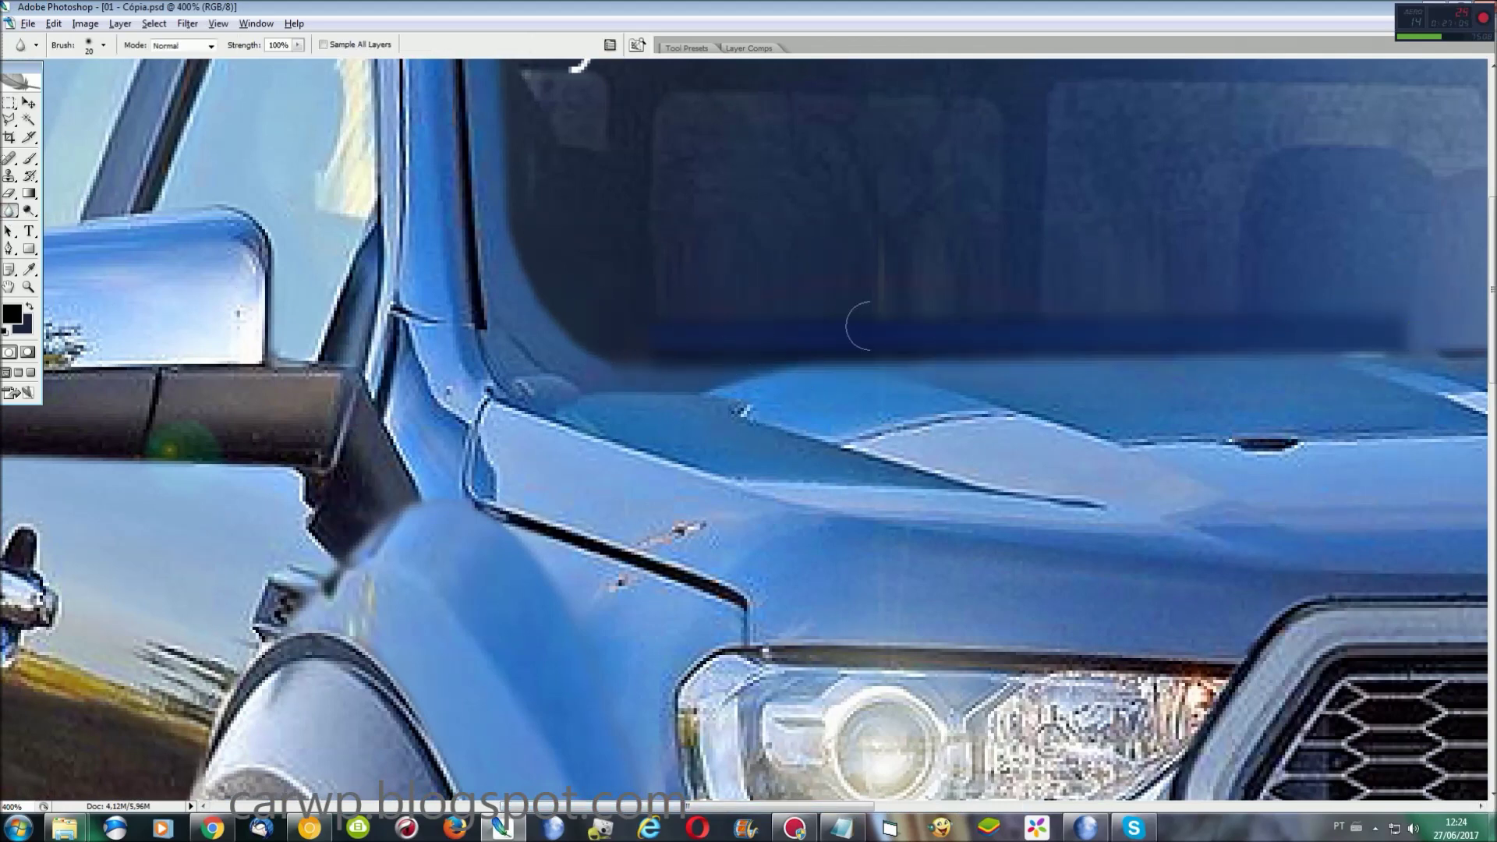
mouse_move(776, 808)
mouse_down()
mouse_move(984, 810)
mouse_move(941, 815)
mouse_up()
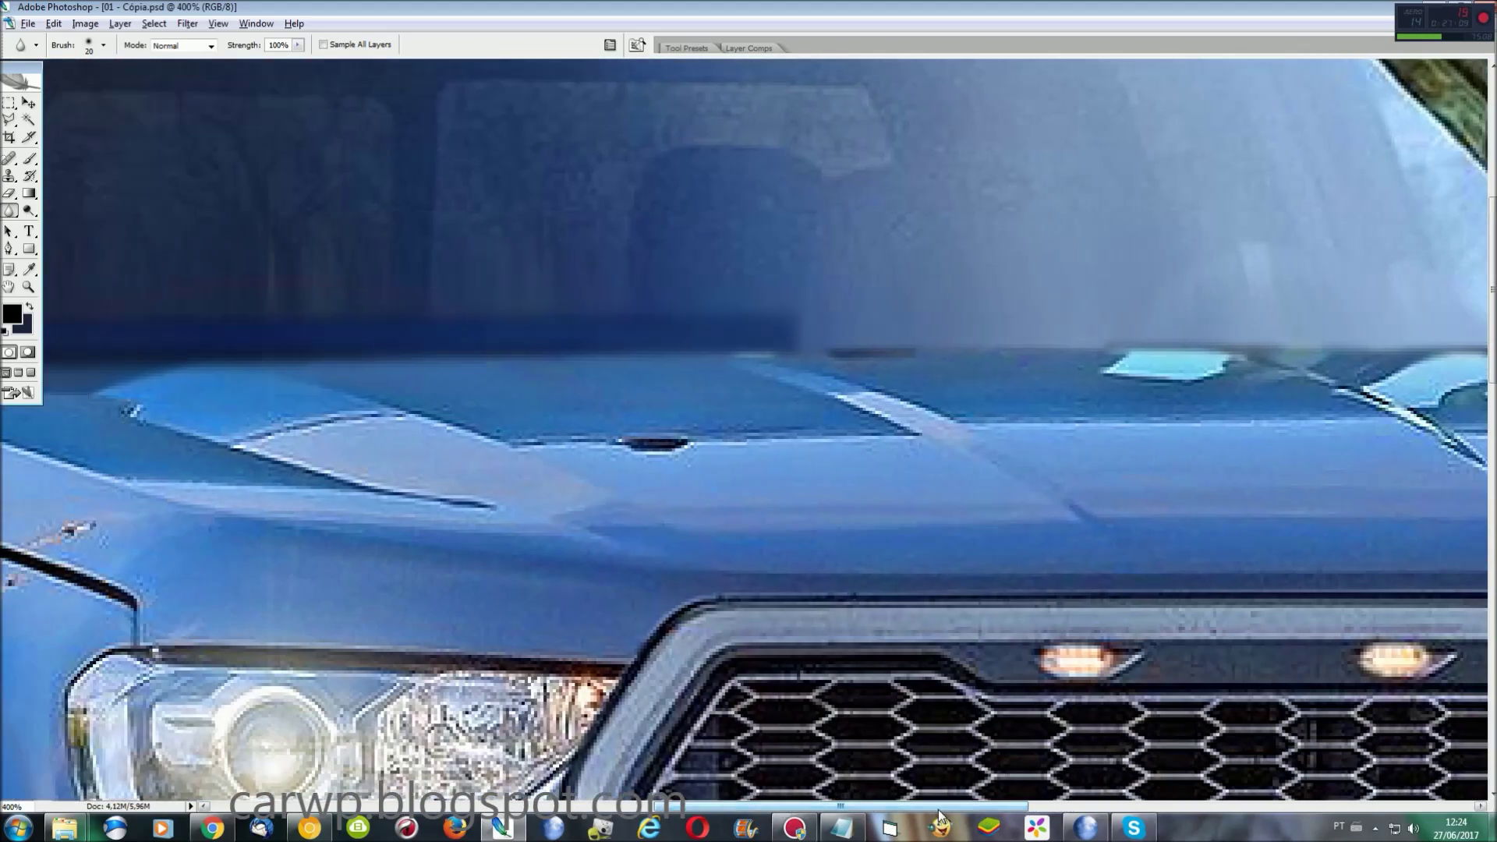
key(ctrl+0)
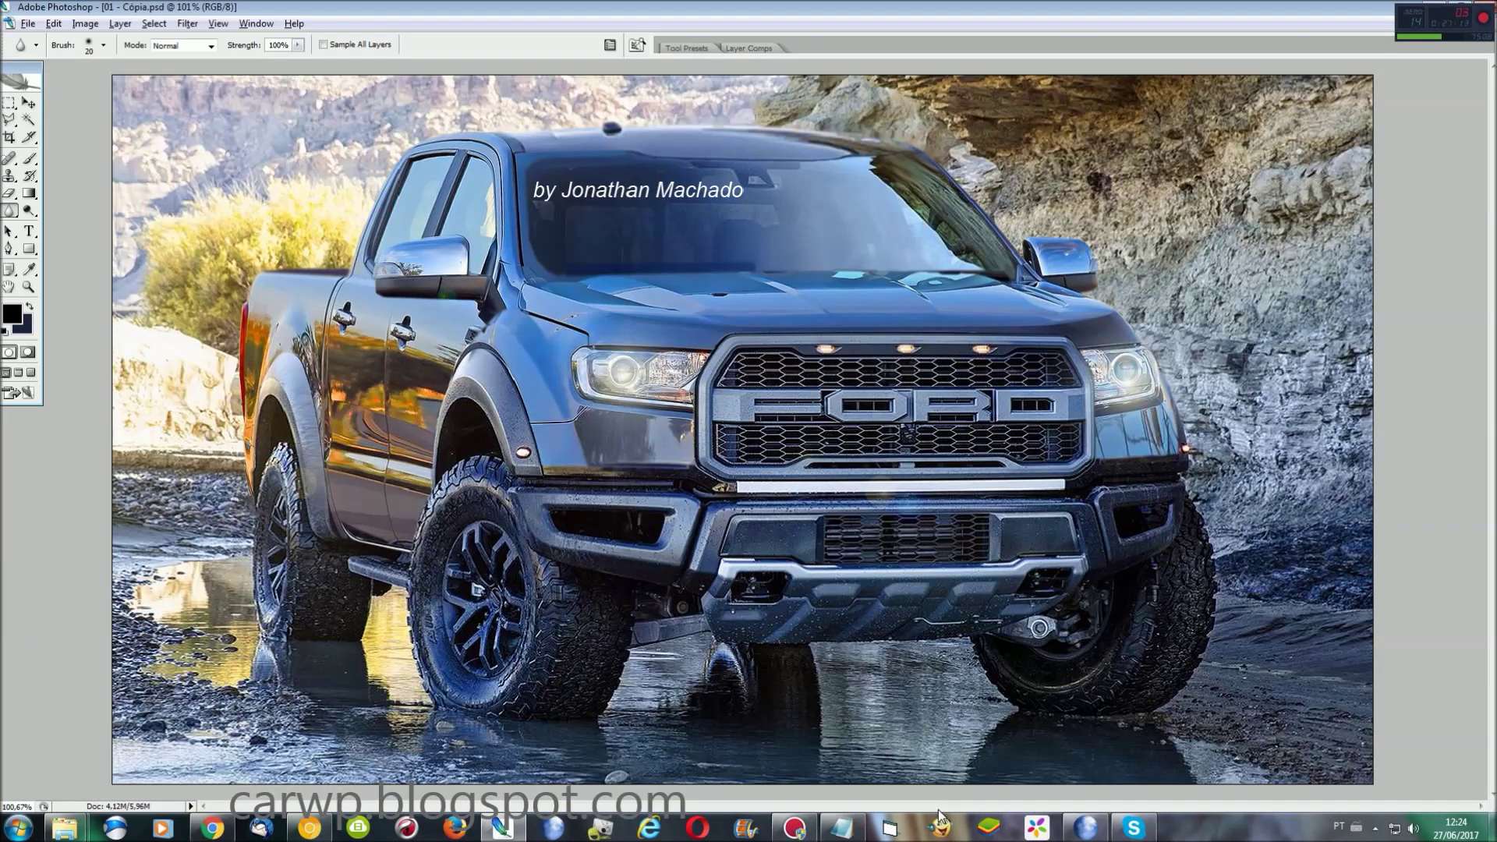